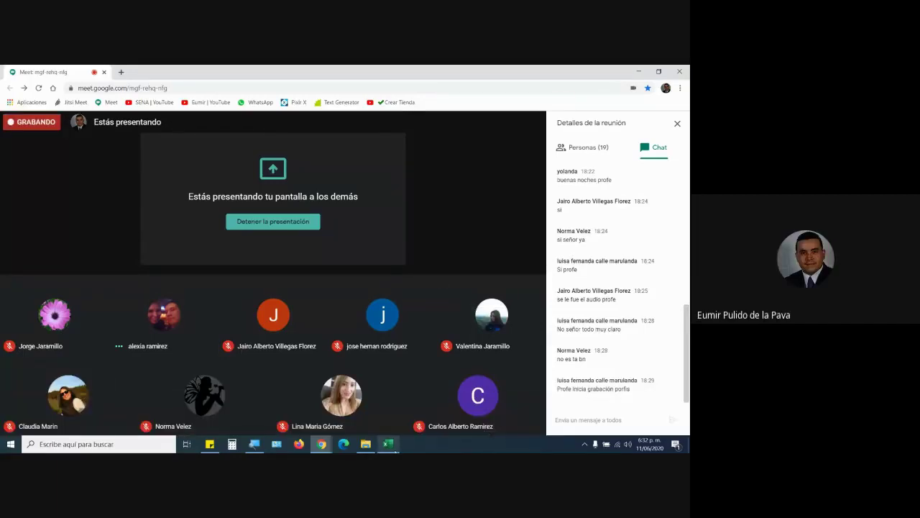
# - Bring the Excel workbook Funciones_Estadisticas_1.xlsx forward, showing its CONTAR.SI sheet
pyautogui.click(389, 444)
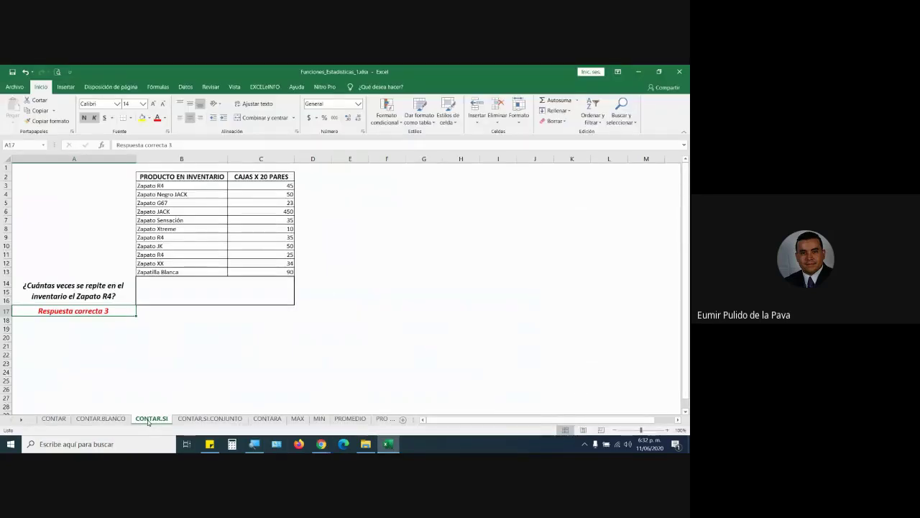
# - Zoom the sheet to 150% so the inventory table is readable
pyautogui.click(210, 284)
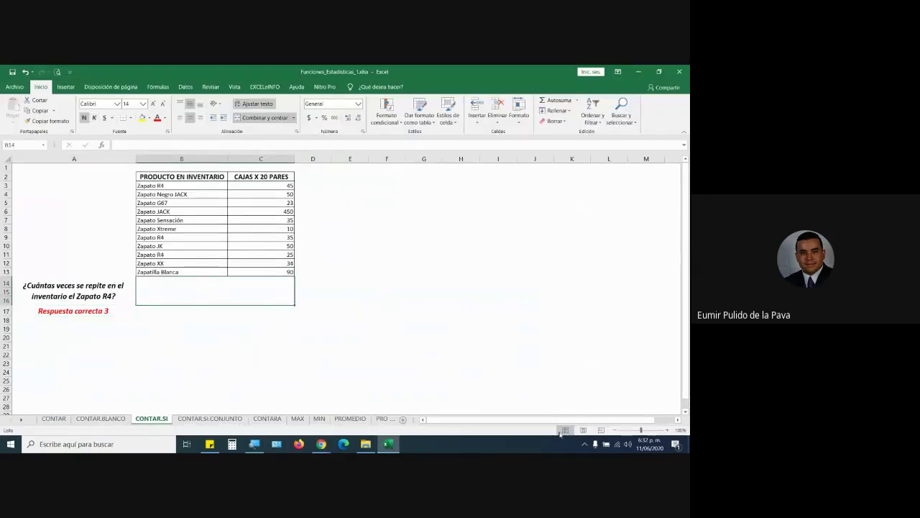
pyautogui.click(668, 430)
pyautogui.click(669, 430)
pyautogui.click(669, 430)
pyautogui.click(668, 430)
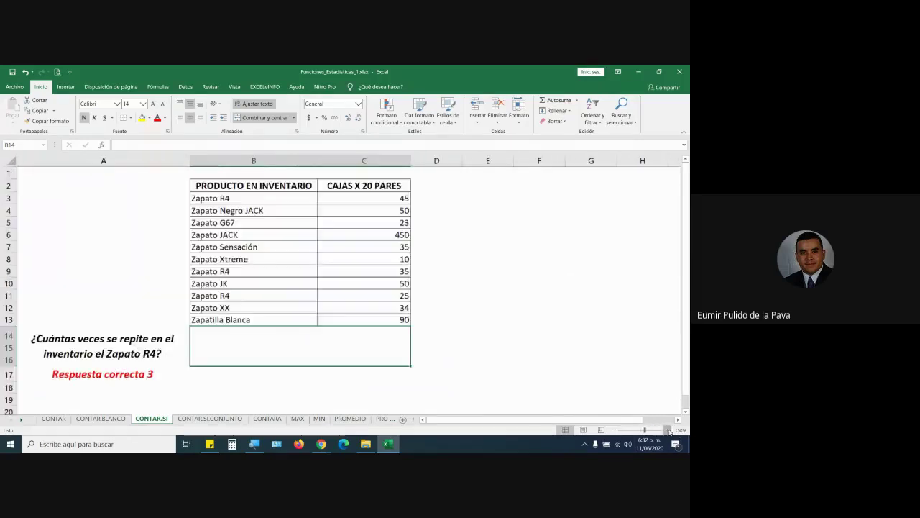
pyautogui.click(668, 430)
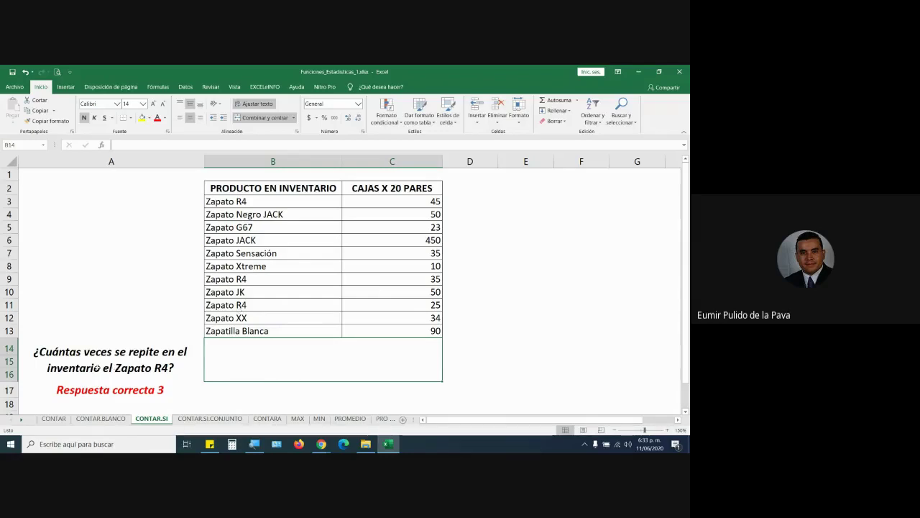
# - Point out the Zapato R4 entries in B3, B9 and B11, then select answer cell B14
pyautogui.click(138, 360)
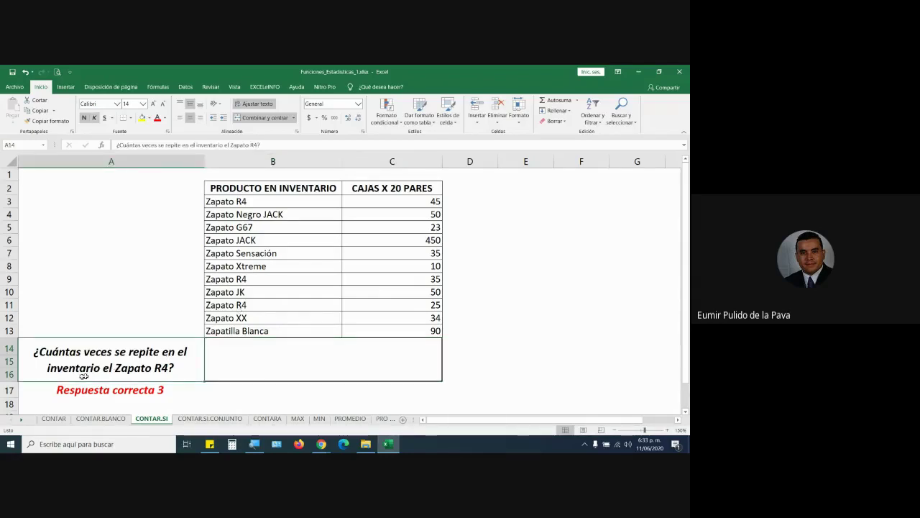
pyautogui.click(244, 202)
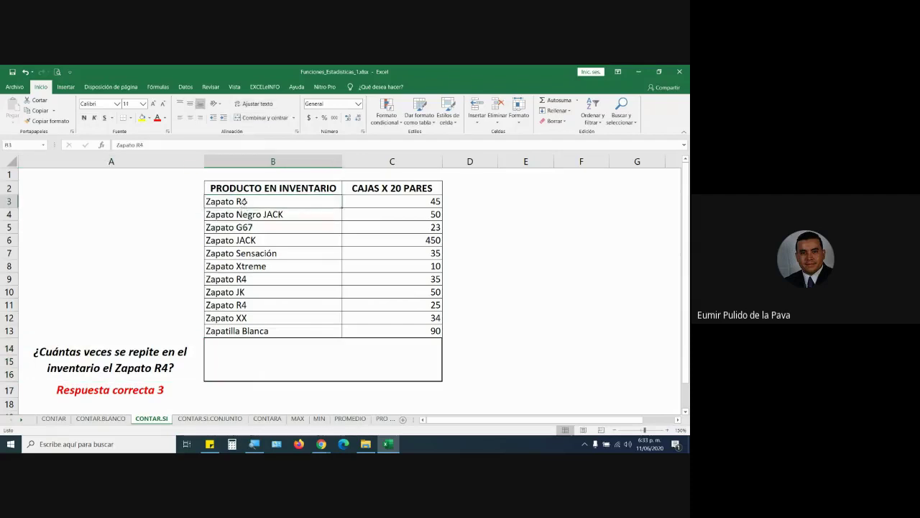
pyautogui.click(241, 279)
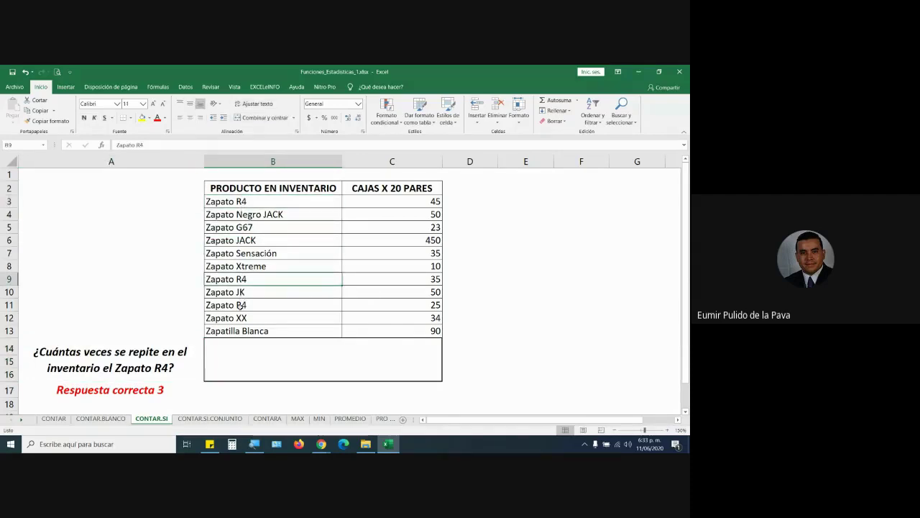
pyautogui.click(242, 305)
pyautogui.click(342, 365)
# - Enter =CONTAR.SI with B3:B13 as its range, magnifying the screen for viewers
pyautogui.write('=')
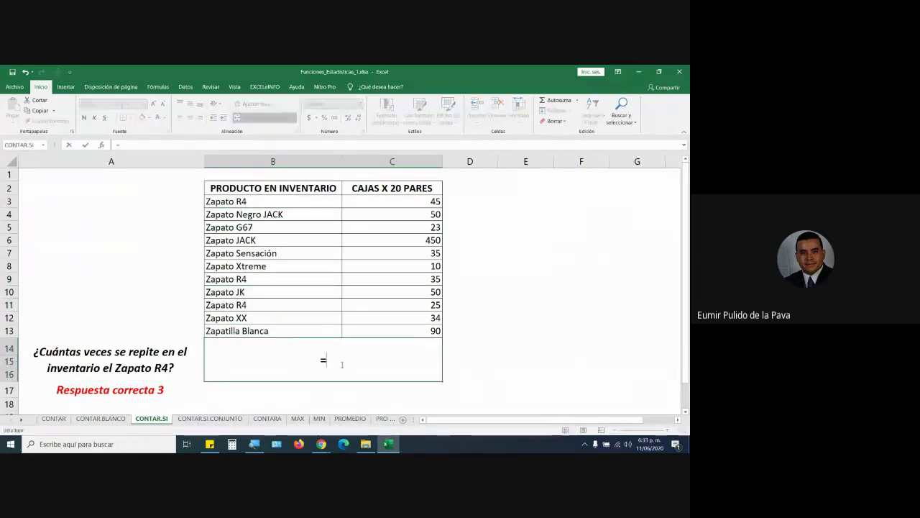
pyautogui.write('contar')
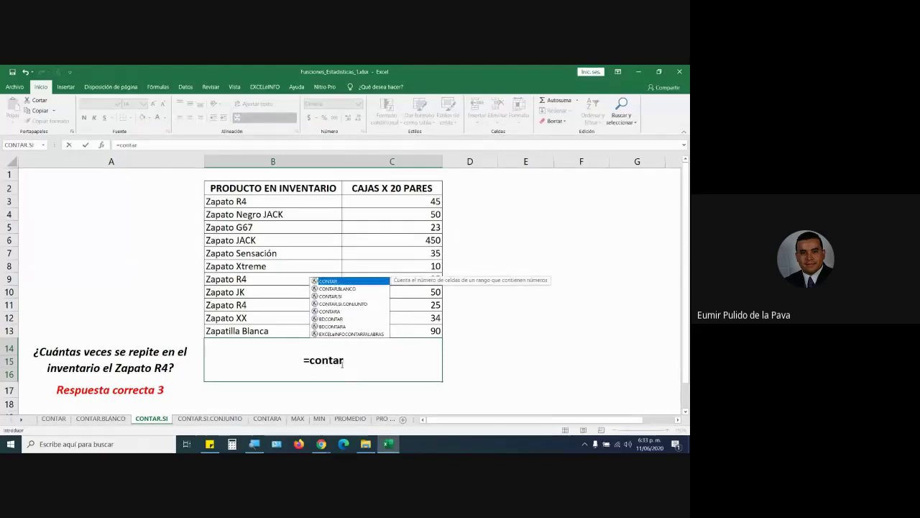
pyautogui.write('.si')
pyautogui.press('Tab')
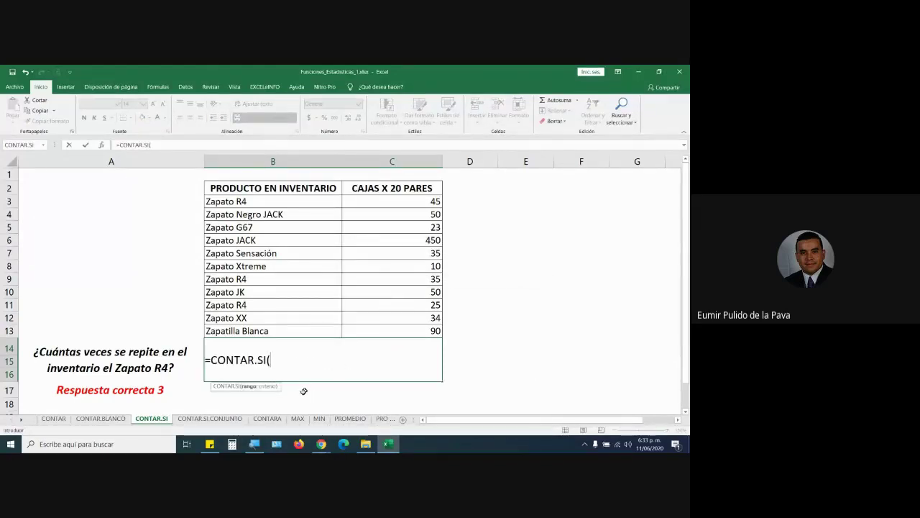
pyautogui.click(254, 443)
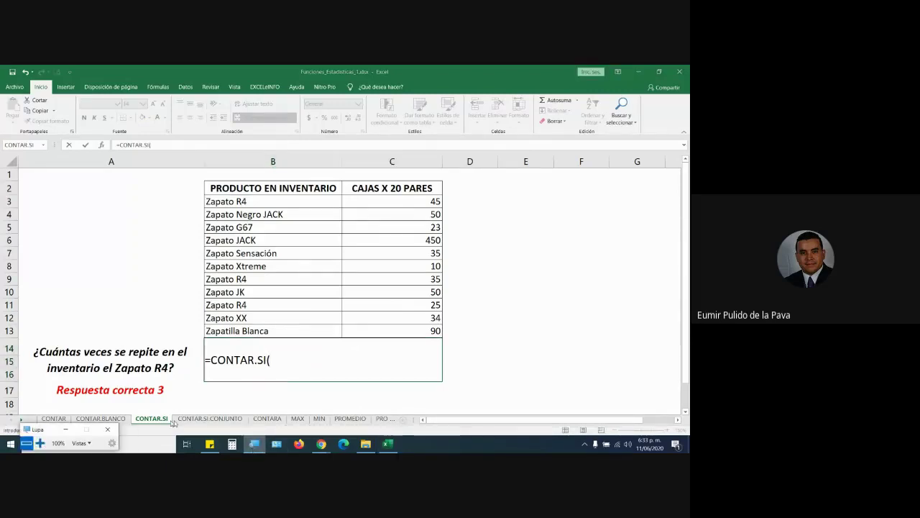
pyautogui.click(39, 443)
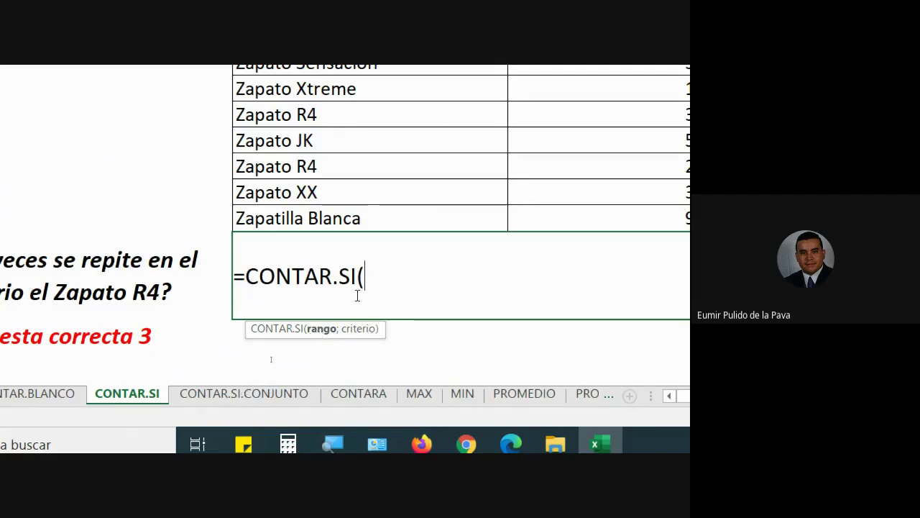
pyautogui.scroll(2, 417, 98)
pyautogui.moveTo(349, 129); pyautogui.dragTo(374, 382)
pyautogui.moveTo(412, 445)
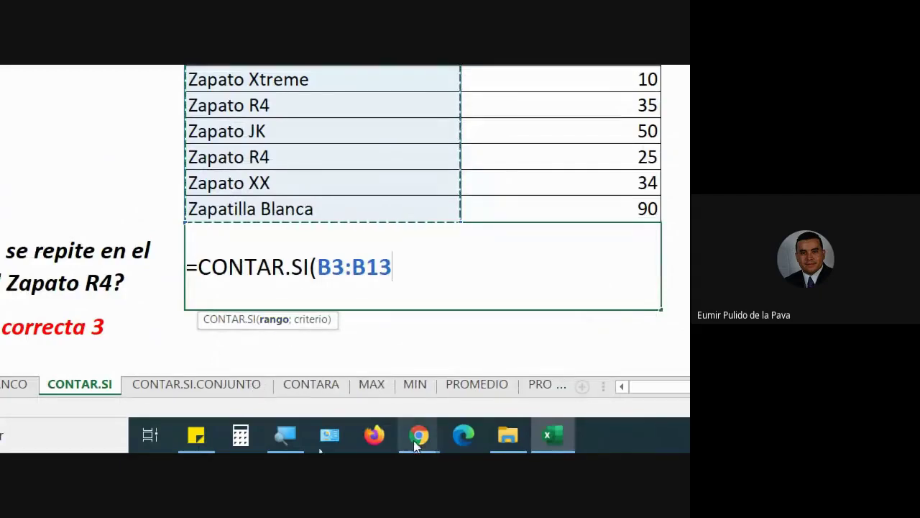
# - Admit both join requests in Google Meet, then return to the Excel workbook
pyautogui.click(319, 369)
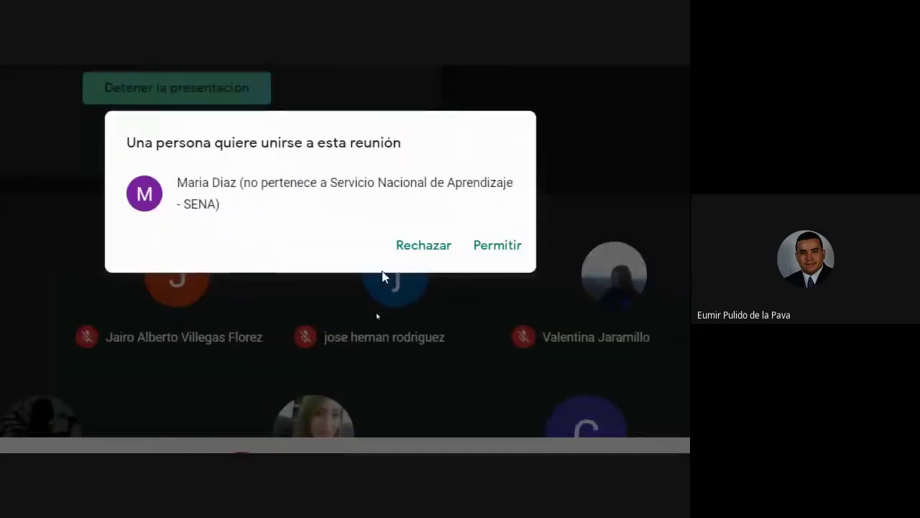
pyautogui.click(498, 246)
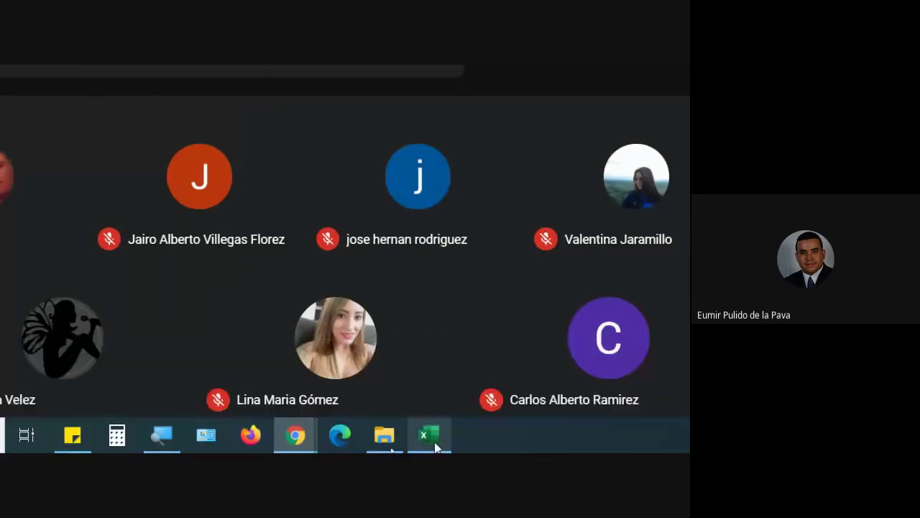
pyautogui.click(435, 446)
pyautogui.moveTo(281, 440)
pyautogui.click(215, 348)
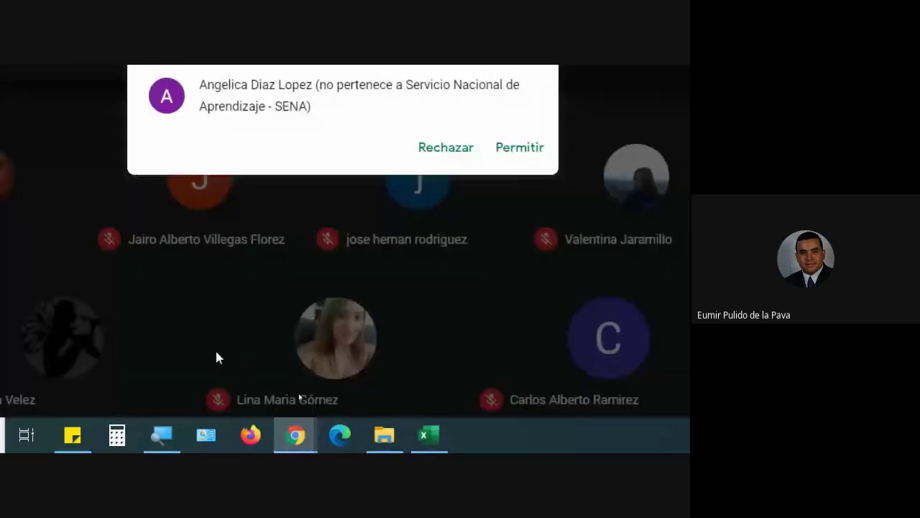
pyautogui.click(511, 161)
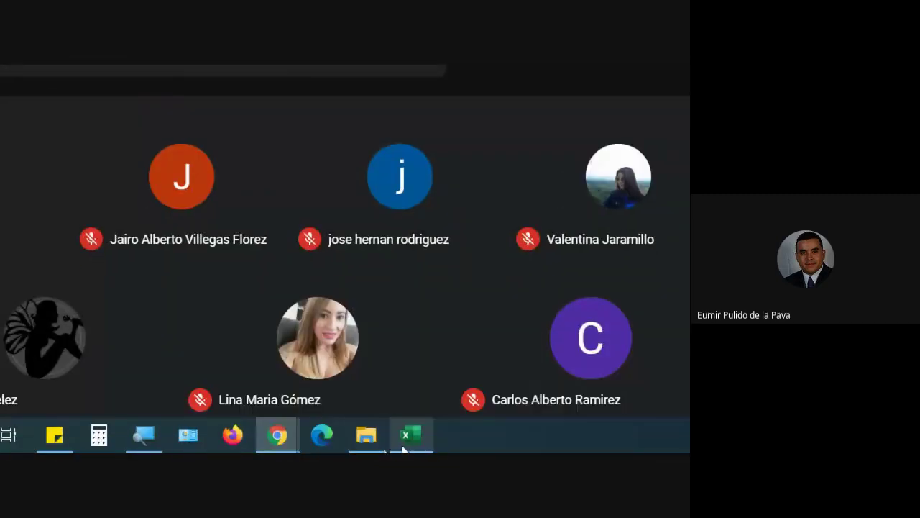
pyautogui.click(405, 440)
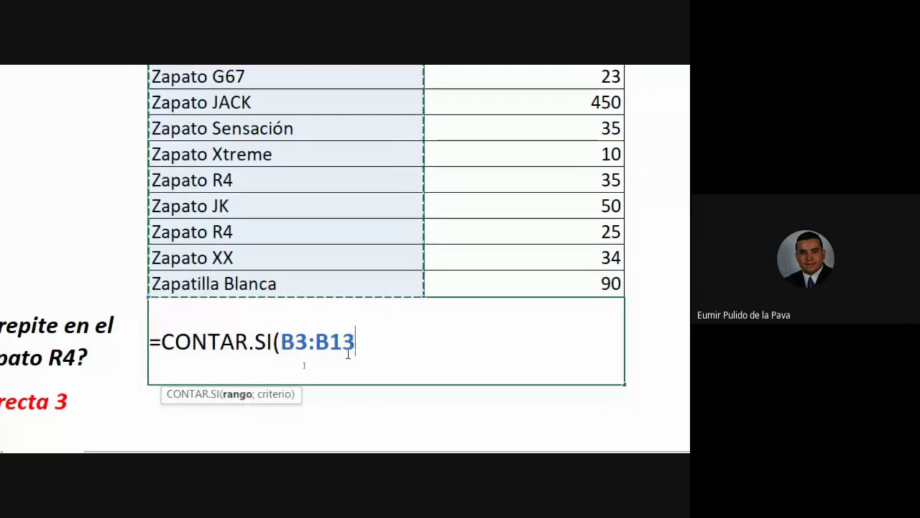
# - Complete and commit the formula =CONTAR.SI(B3:B13;"zapato r4")
pyautogui.write(';')
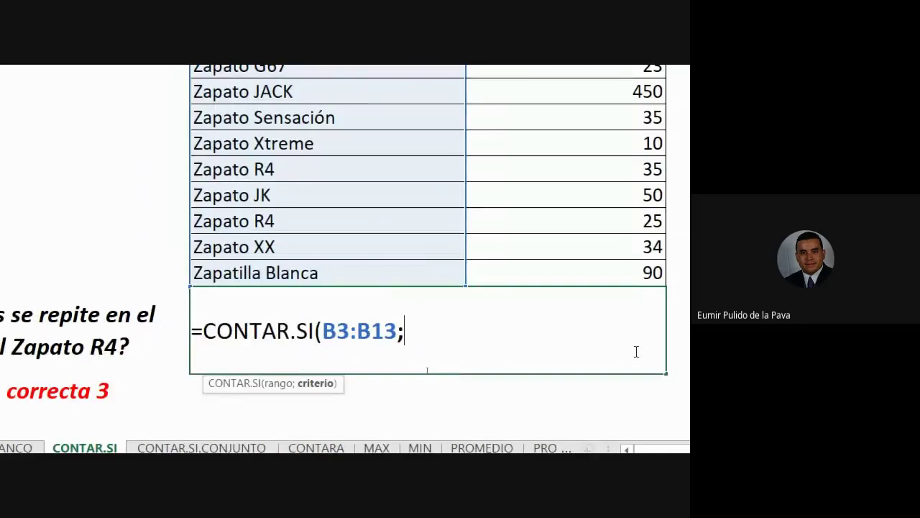
pyautogui.write('"')
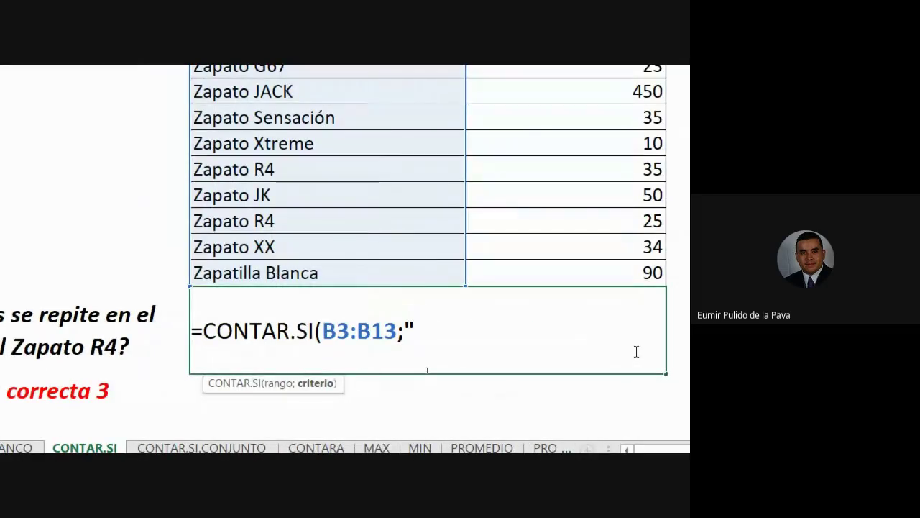
pyautogui.write('zapato ')
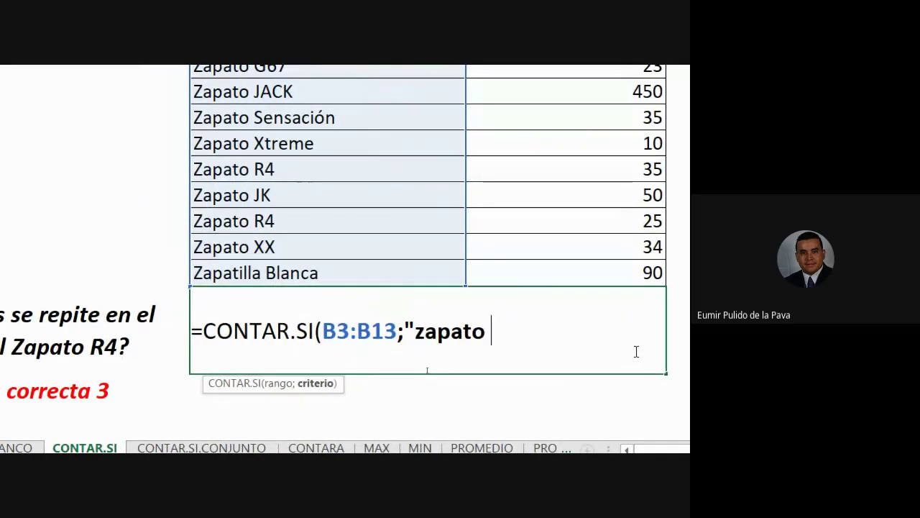
pyautogui.write('r4"')
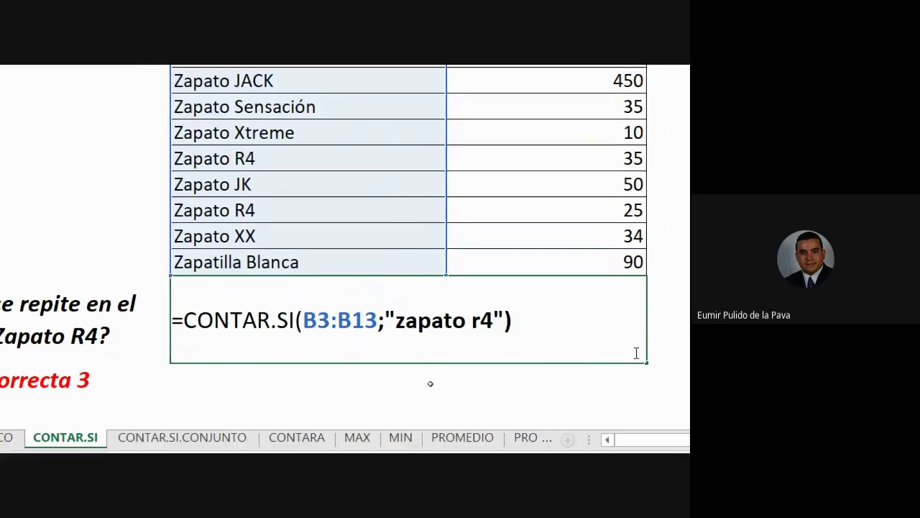
pyautogui.press('Return')
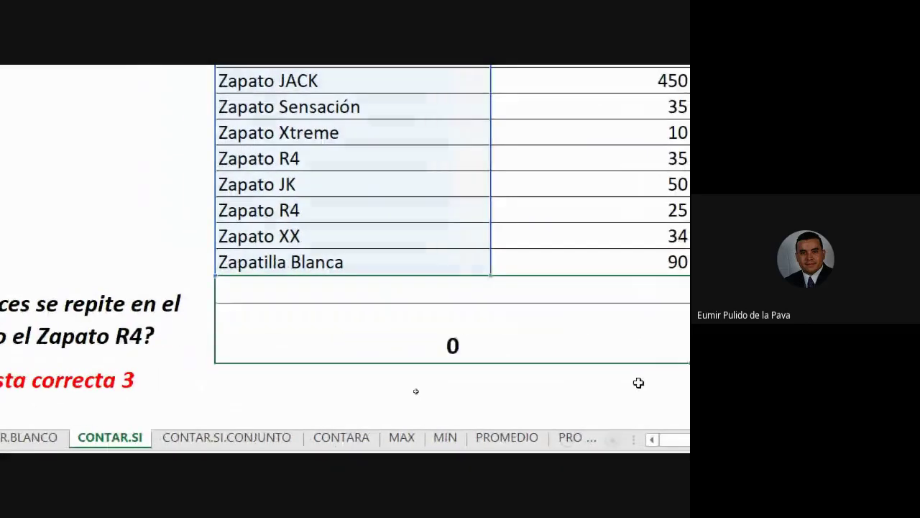
# - Reopen the formula, highlight CONTAR.SI and the "zapato r4" criterion, and recommit it showing 3
pyautogui.doubleClick(353, 312)
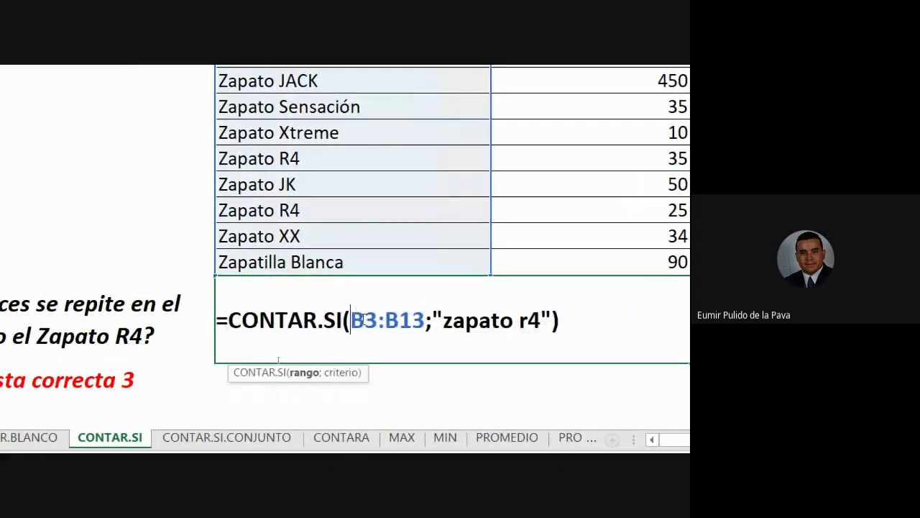
pyautogui.moveTo(235, 321); pyautogui.dragTo(343, 321)
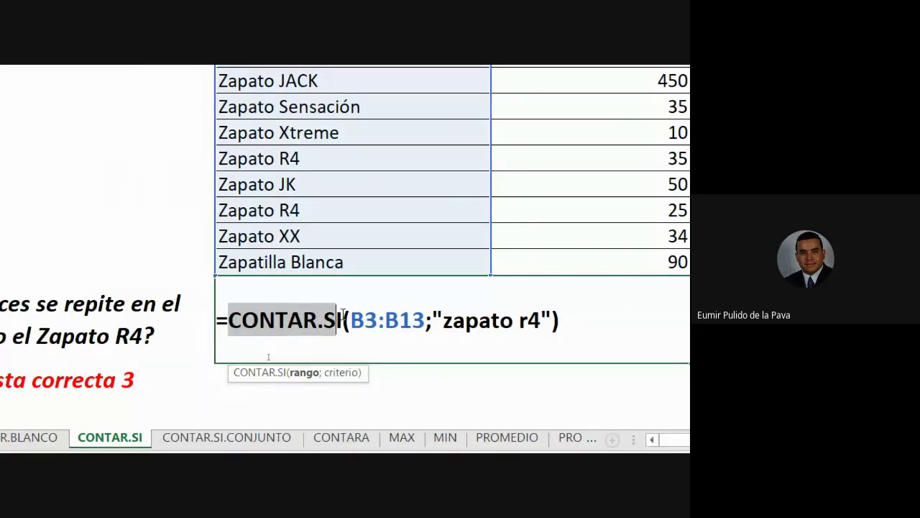
pyautogui.scroll(2, 353, 215)
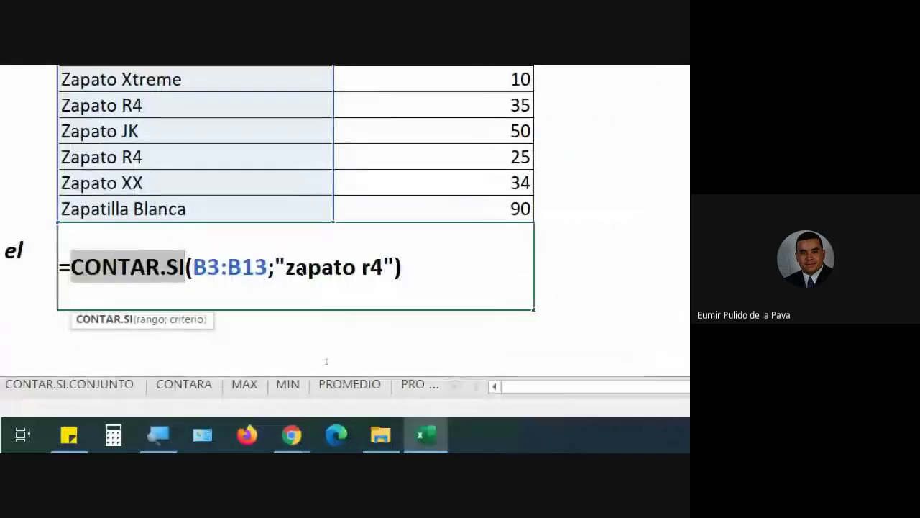
pyautogui.moveTo(286, 267); pyautogui.dragTo(386, 266)
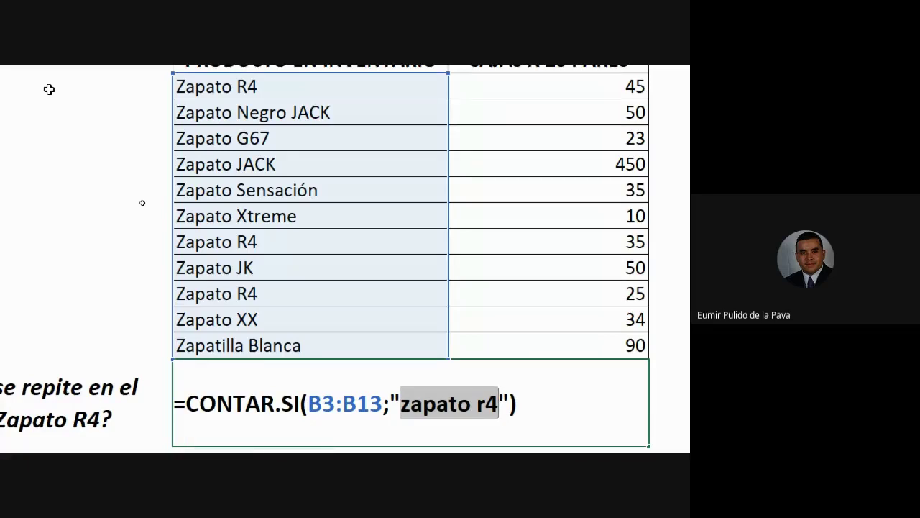
pyautogui.press('Return')
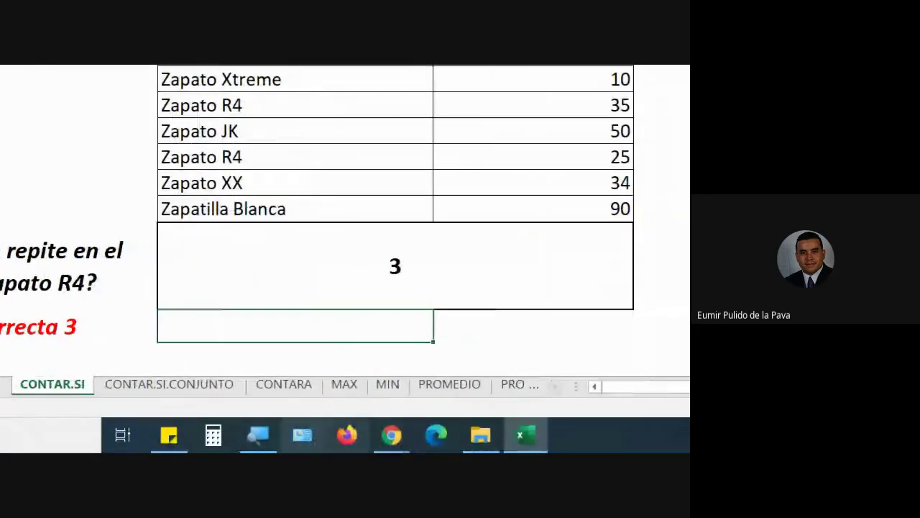
pyautogui.click(259, 435)
# - Reset the magnifier to 100% and recheck the B14 formula, leaving its result at 3
pyautogui.click(19, 433)
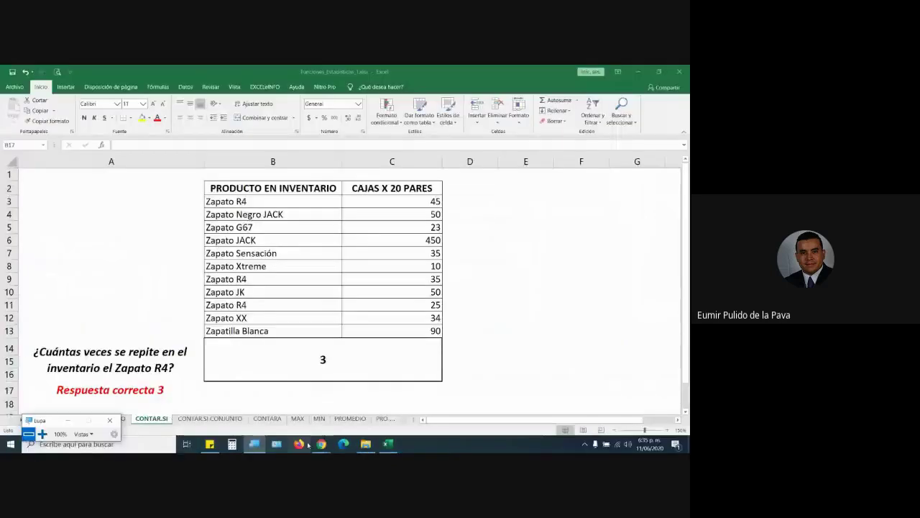
pyautogui.click(321, 443)
pyautogui.click(268, 403)
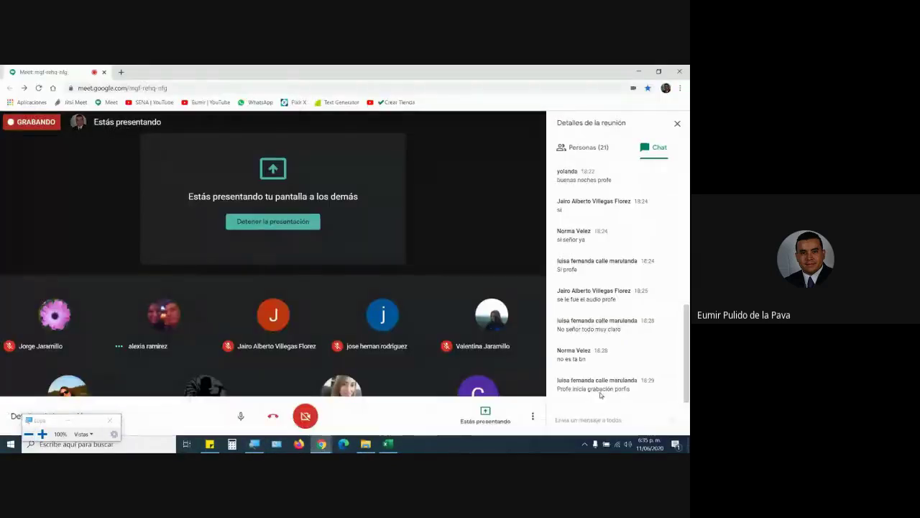
pyautogui.click(388, 444)
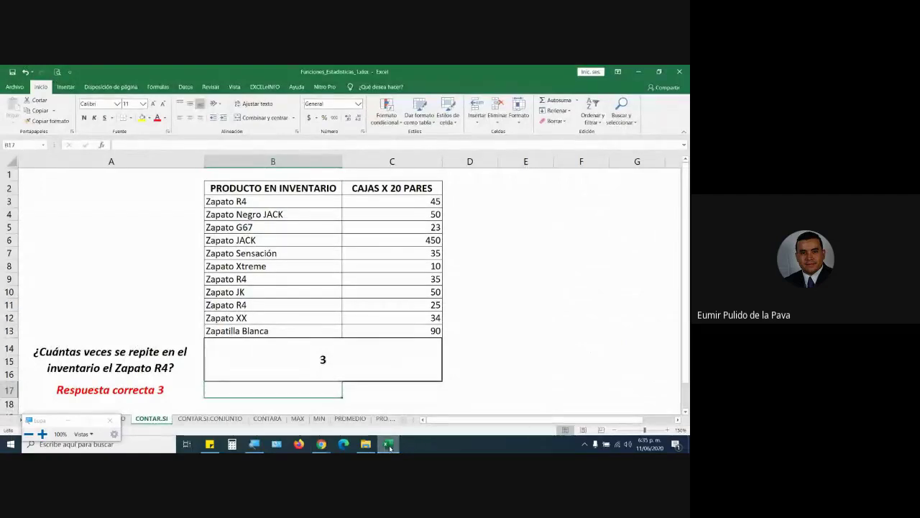
pyautogui.click(363, 364)
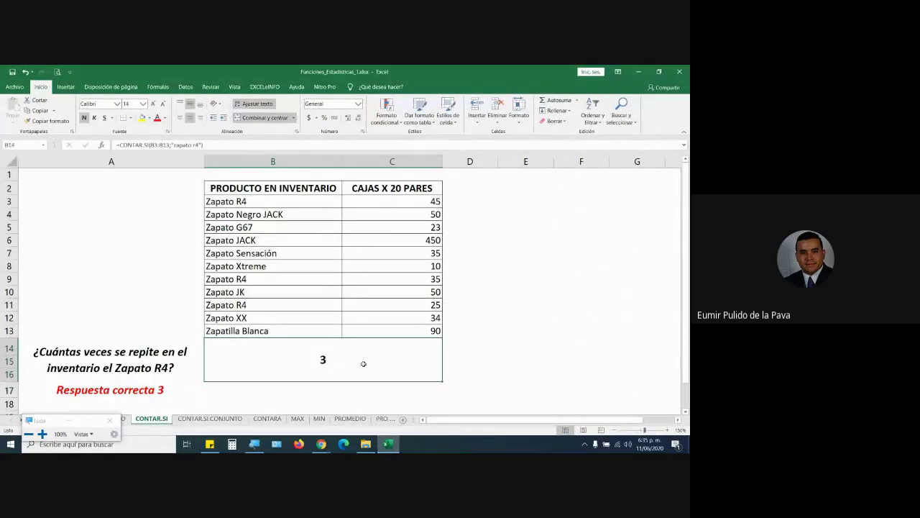
pyautogui.doubleClick(363, 364)
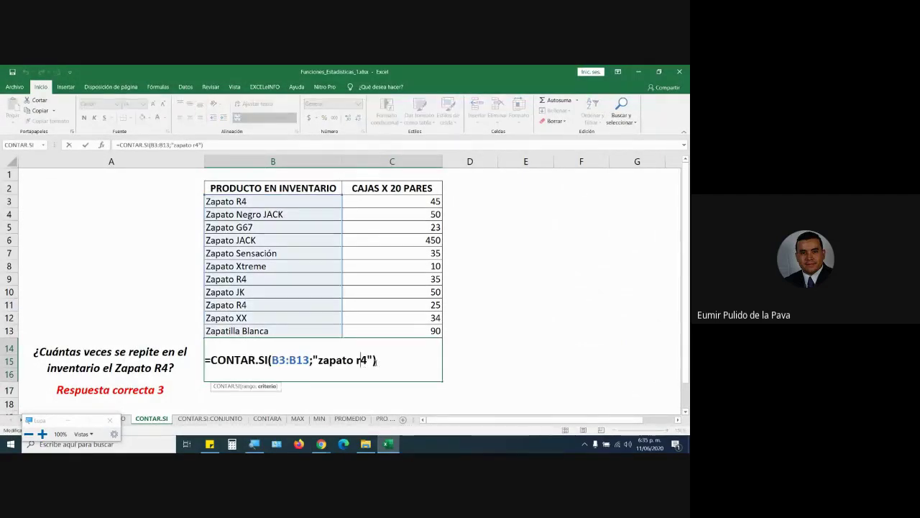
pyautogui.press('Escape')
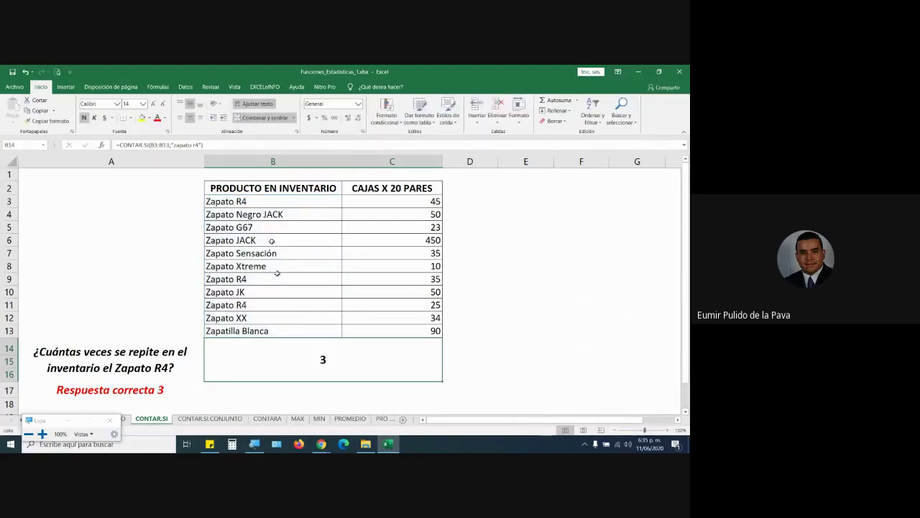
# - Admit the waiting person in Google Meet and switch back to Excel
pyautogui.moveTo(321, 443)
pyautogui.click(267, 399)
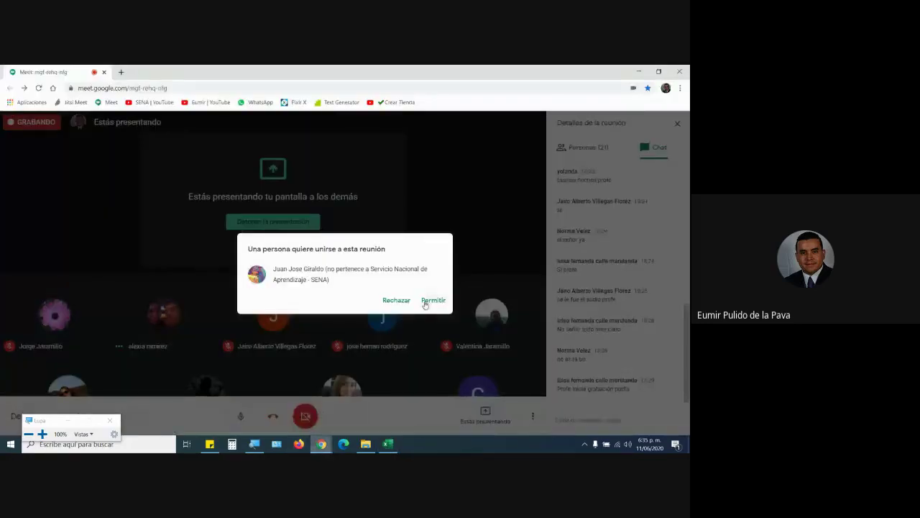
pyautogui.click(425, 305)
pyautogui.hotkey('alt', 'Tab')
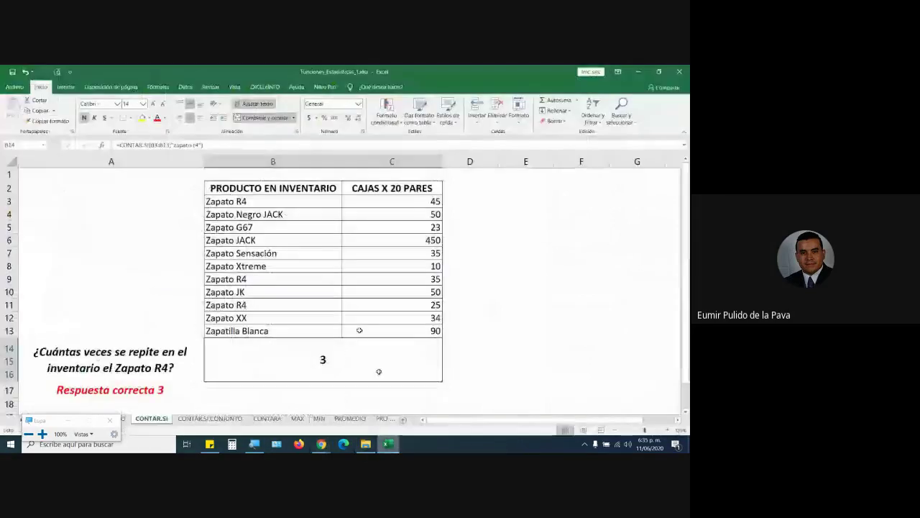
# - Add a trailing space after Zapato R4 in B3 and point out remaining matches B9 and B11
pyautogui.doubleClick(266, 201)
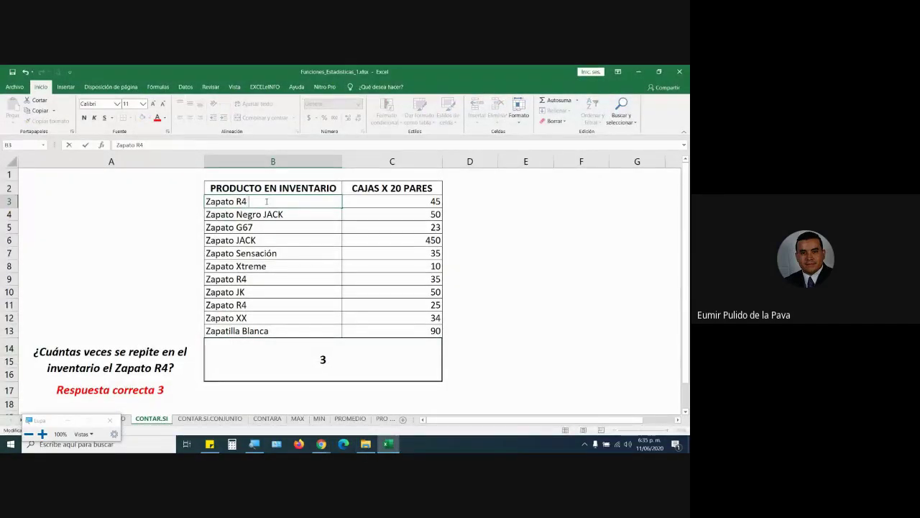
pyautogui.press('Return')
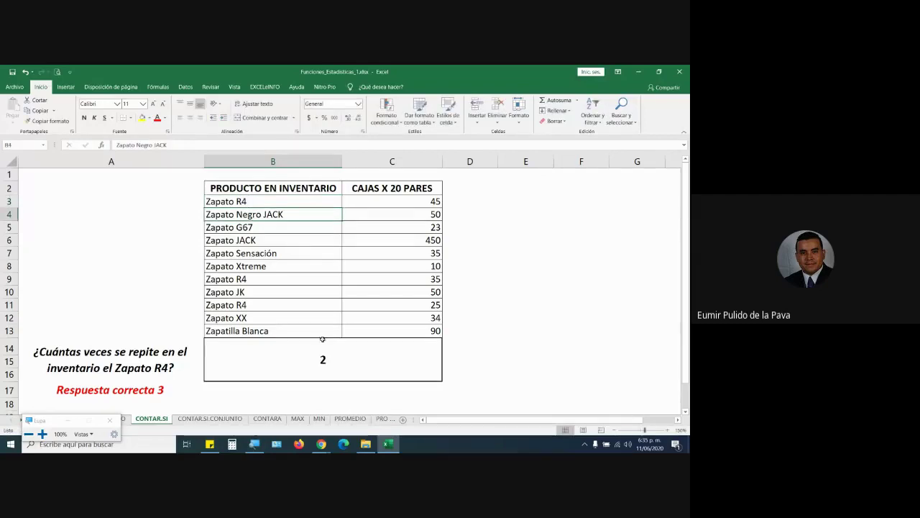
pyautogui.click(323, 341)
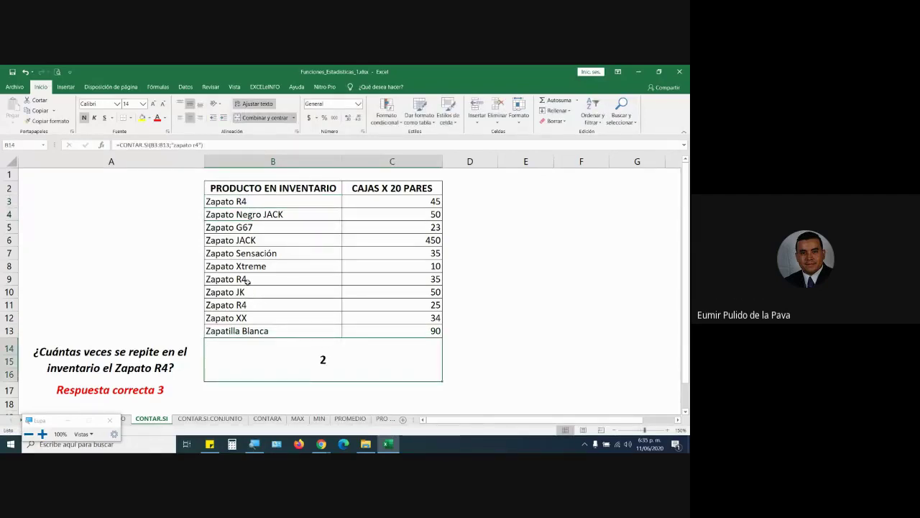
pyautogui.click(246, 281)
pyautogui.keyDown('ctrl'); pyautogui.click(249, 305); pyautogui.keyUp('ctrl')
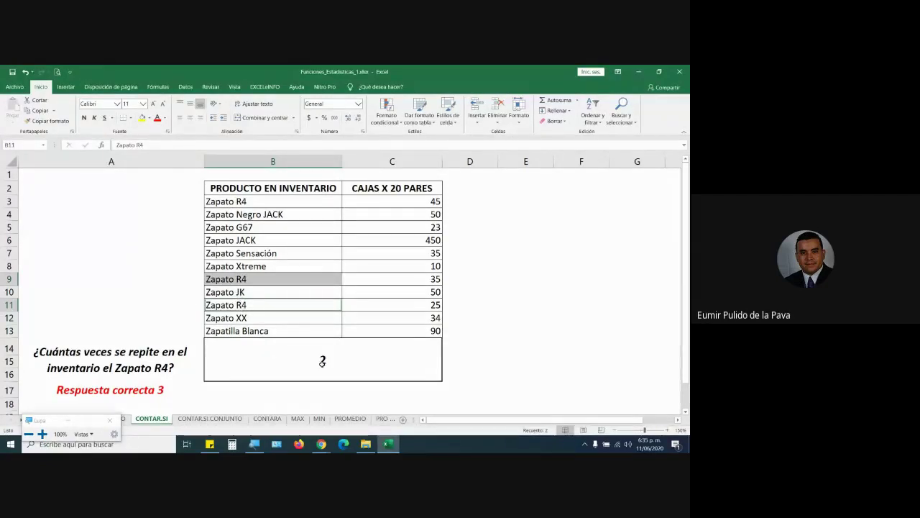
pyautogui.doubleClick(273, 203)
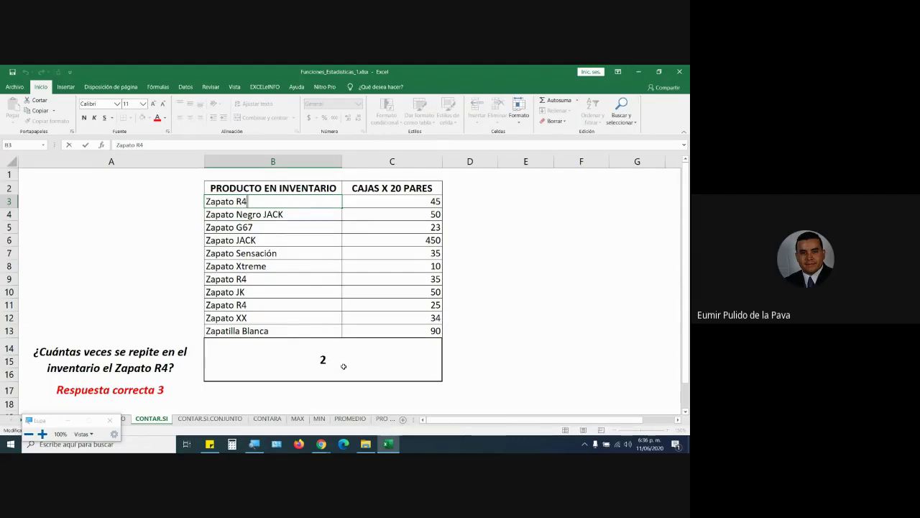
# - Admit two more people in Google Meet, returning to Excel after each
pyautogui.moveTo(321, 444)
pyautogui.click(264, 416)
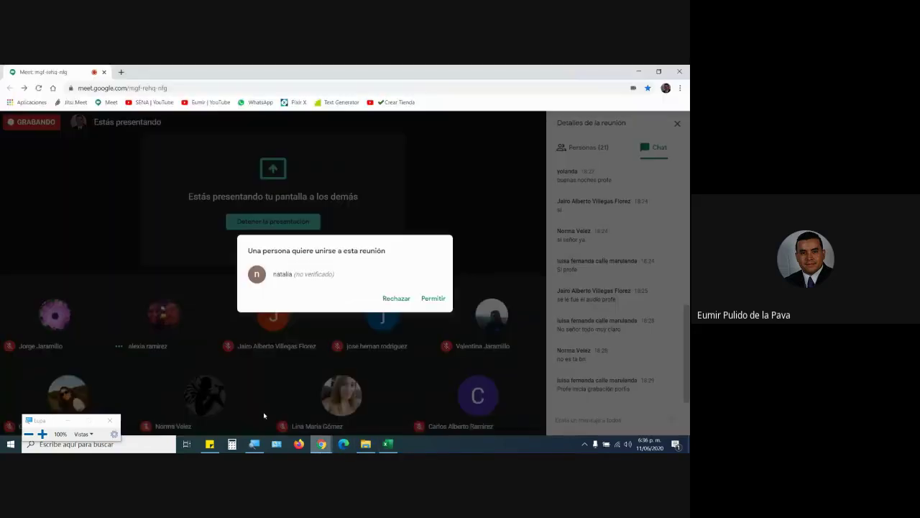
pyautogui.click(432, 298)
pyautogui.click(388, 444)
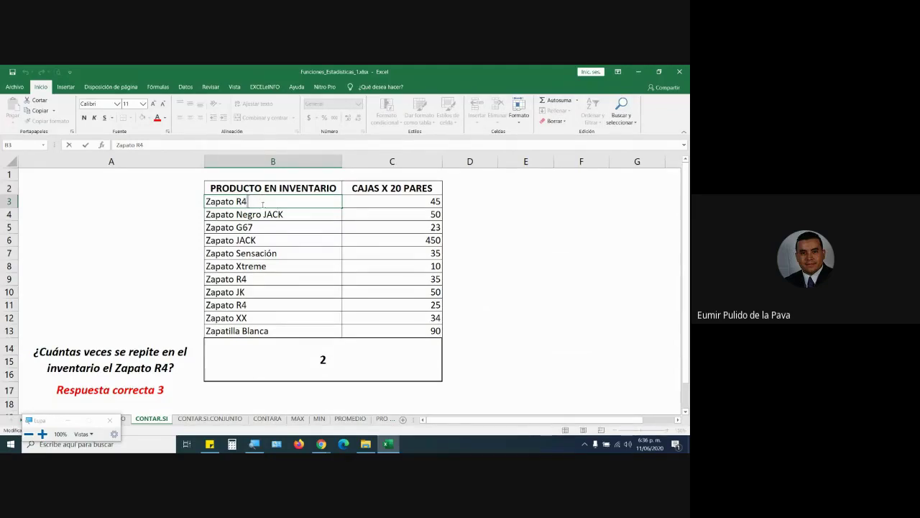
pyautogui.moveTo(322, 443)
pyautogui.click(262, 415)
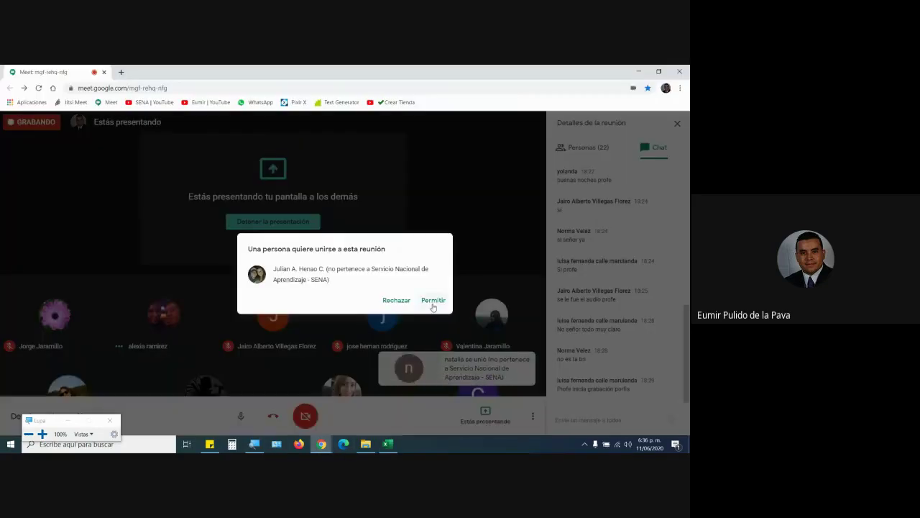
pyautogui.click(433, 300)
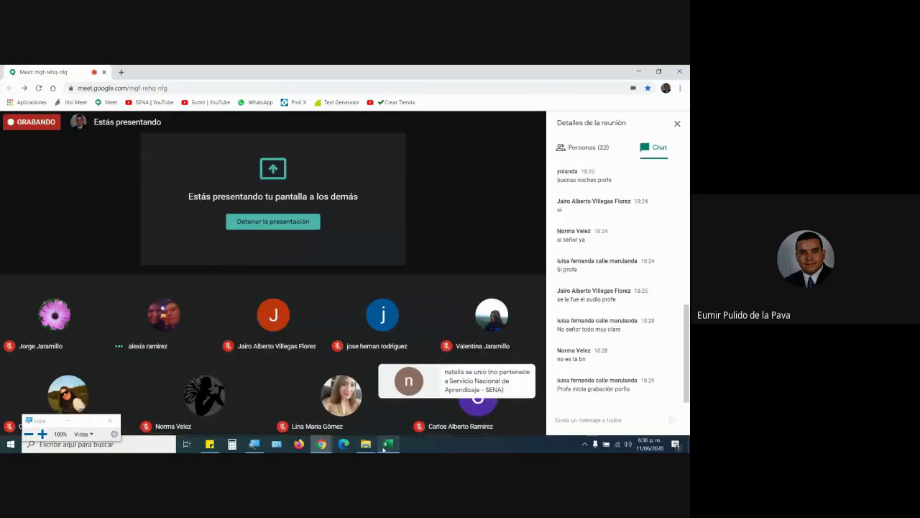
pyautogui.hotkey('alt', 'Tab')
# - Remove the trailing space from Zapato R4 in B3 so the count returns to 3
pyautogui.press('Escape')
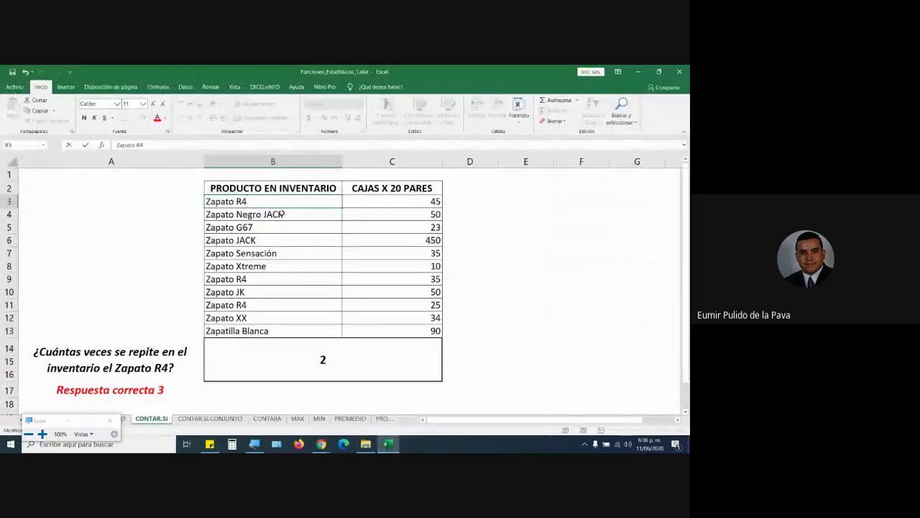
pyautogui.press('Return')
pyautogui.click(258, 202)
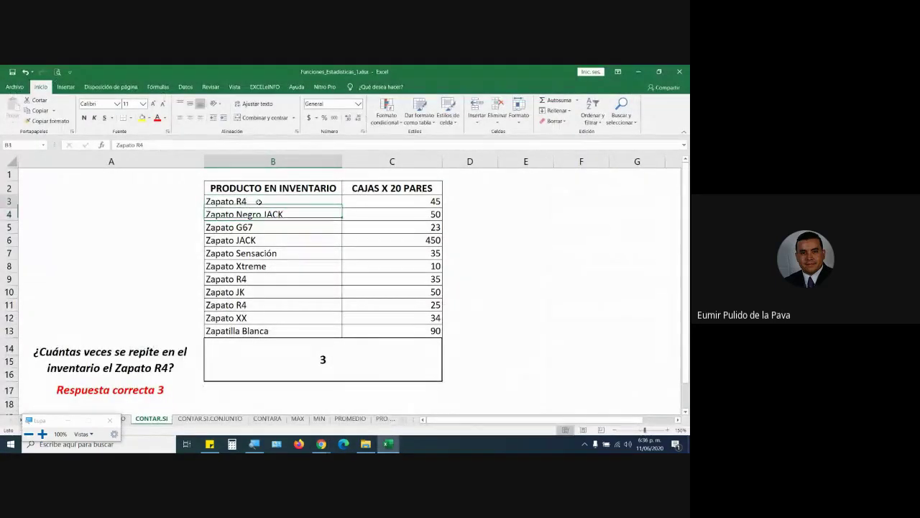
# - Merge and centre D14:E16, turn on text wrapping, and set font size 18
pyautogui.click(471, 351)
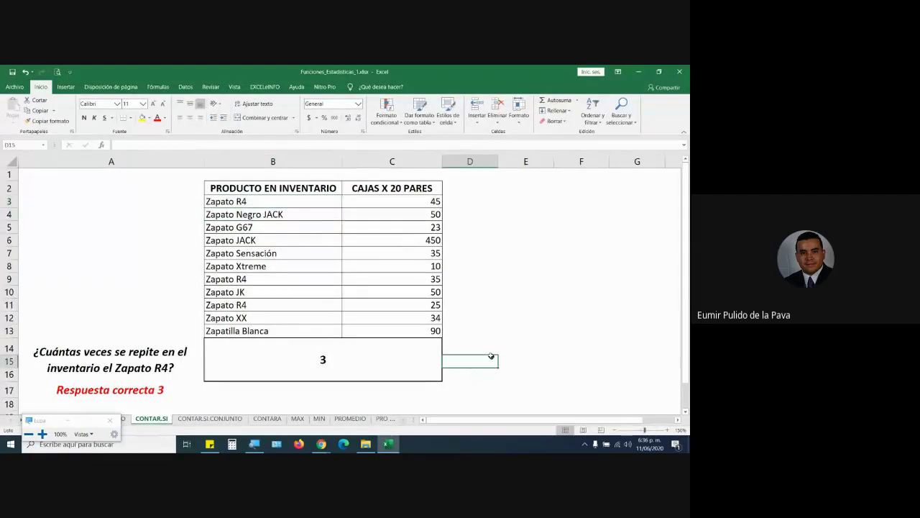
pyautogui.moveTo(466, 340); pyautogui.dragTo(523, 370)
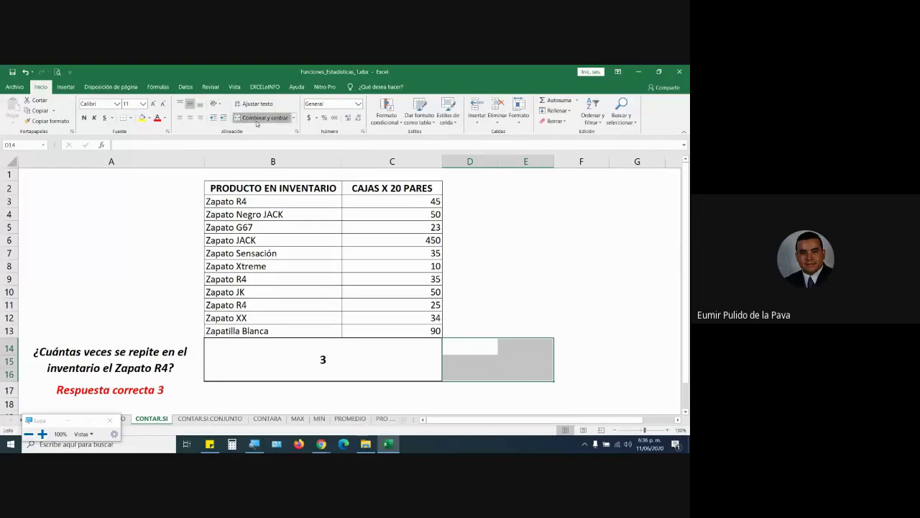
pyautogui.click(251, 119)
pyautogui.click(253, 105)
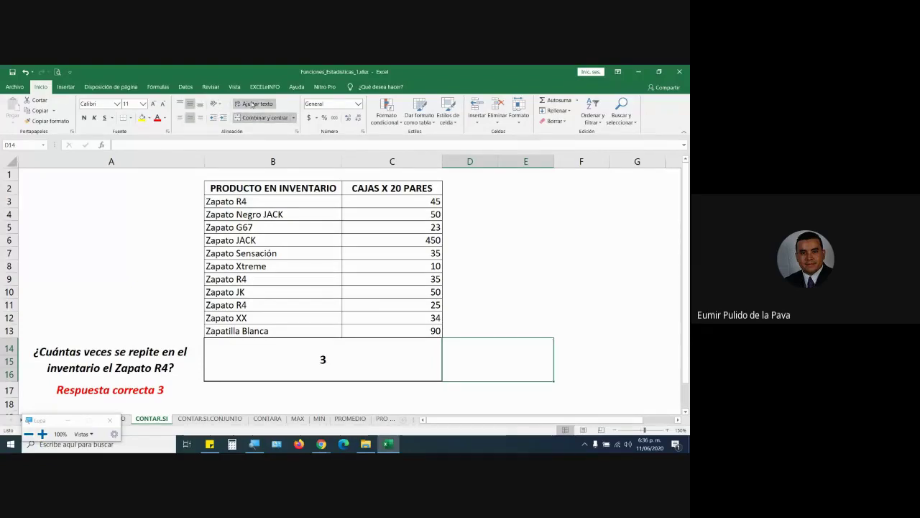
pyautogui.click(154, 104)
pyautogui.click(154, 104)
pyautogui.click(153, 104)
# - Type the note 'Use de comodines ? *' into the merged cell, then select B14
pyautogui.write('Use co')
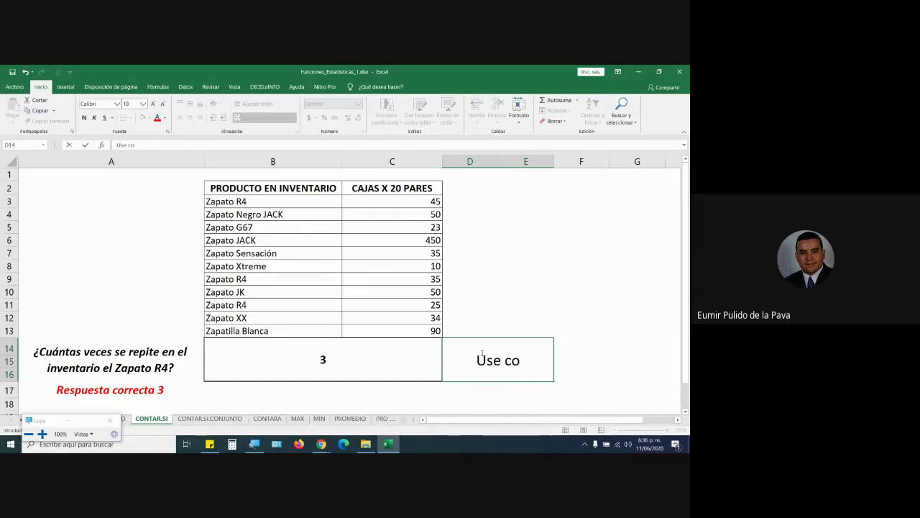
pyautogui.press('BackSpace')
pyautogui.press('BackSpace')
pyautogui.write('de com')
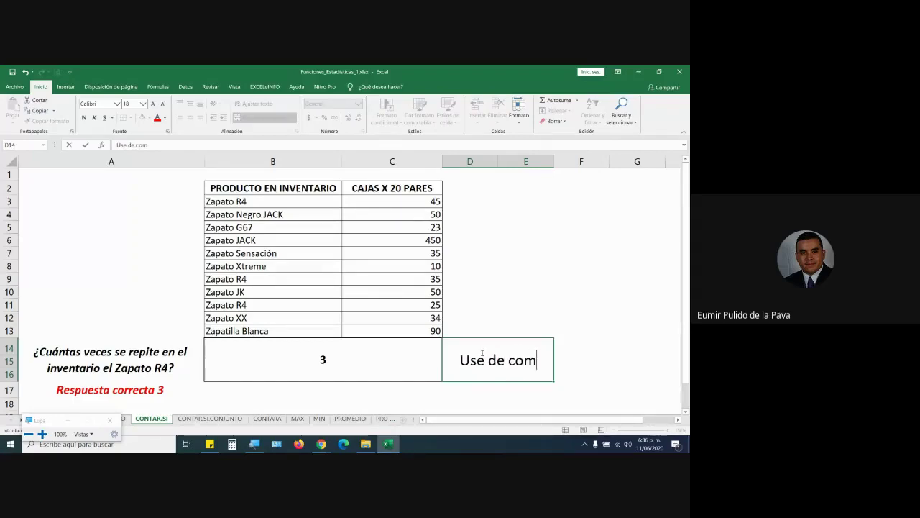
pyautogui.write('odines en')
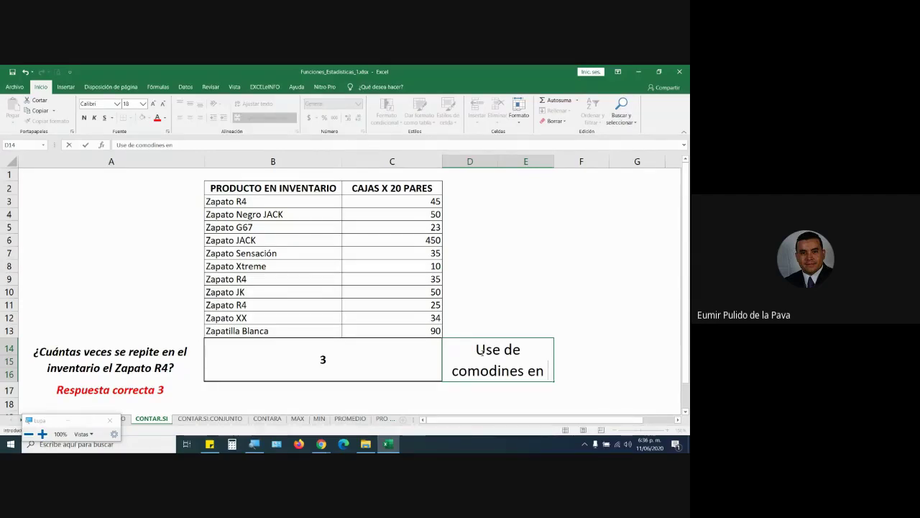
pyautogui.press('BackSpace')
pyautogui.press('BackSpace')
pyautogui.write('?')
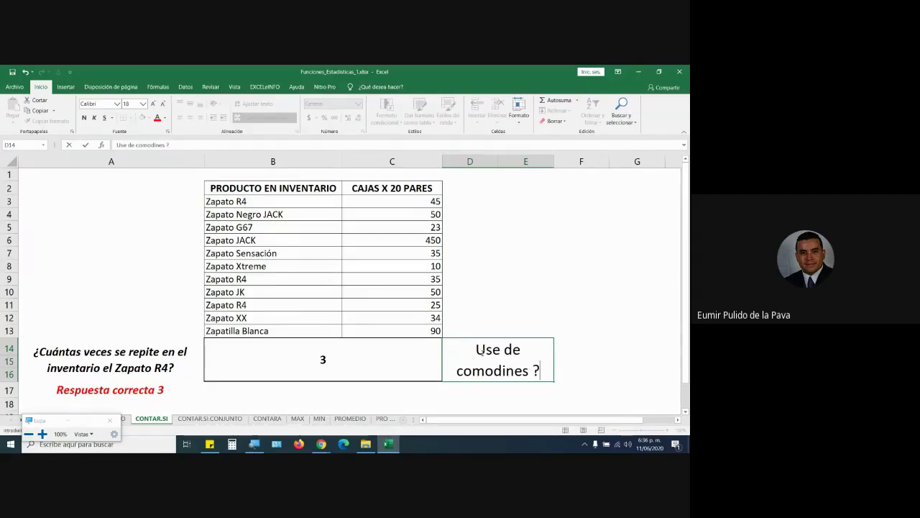
pyautogui.write(' *')
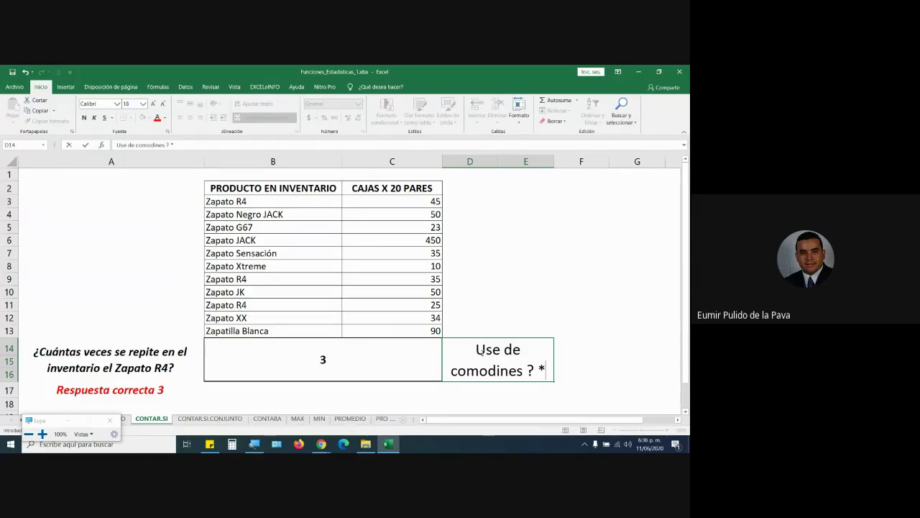
pyautogui.press('Return')
pyautogui.click(368, 348)
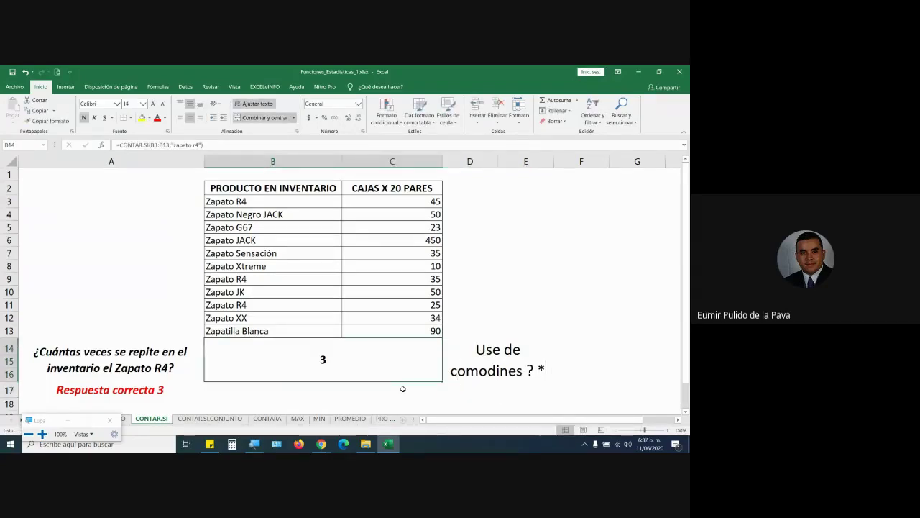
# - Change the B14 count criterion to uppercase 'ZAPATO R4', keeping the result at 3
pyautogui.doubleClick(328, 360)
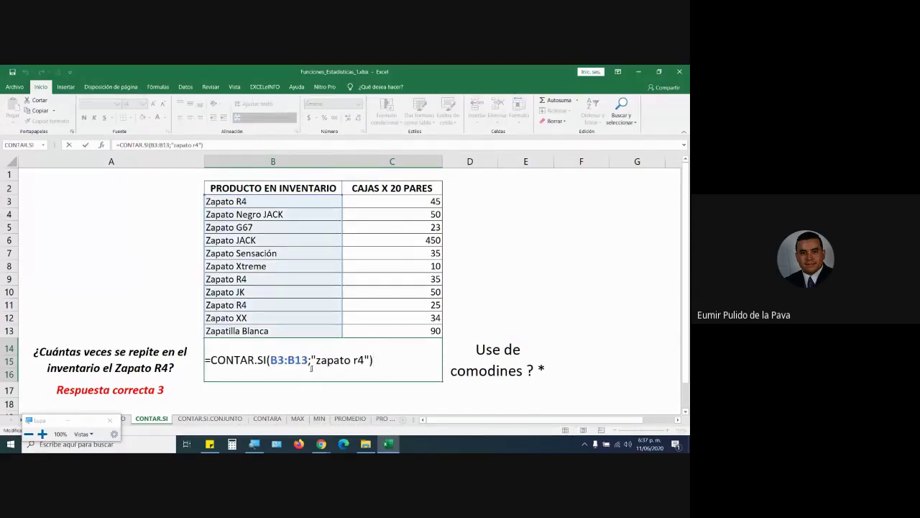
pyautogui.moveTo(316, 360); pyautogui.dragTo(364, 359)
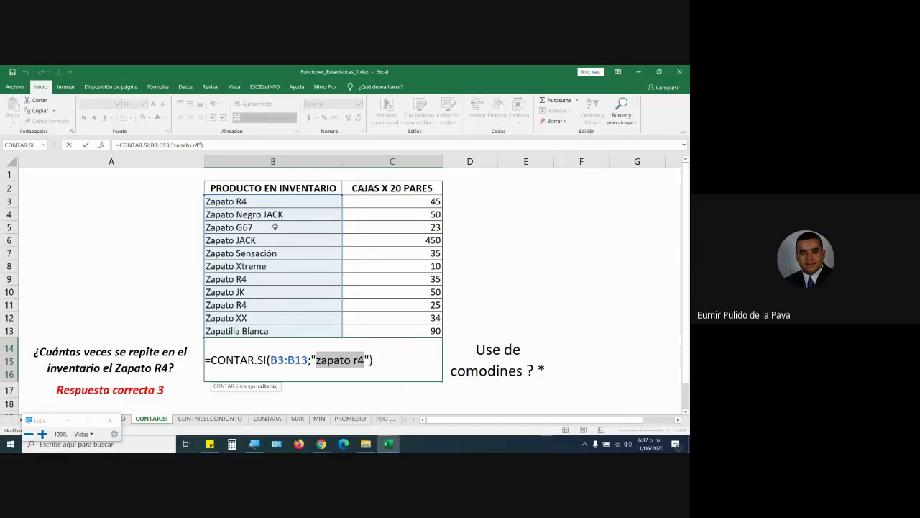
pyautogui.write('ZAPATO')
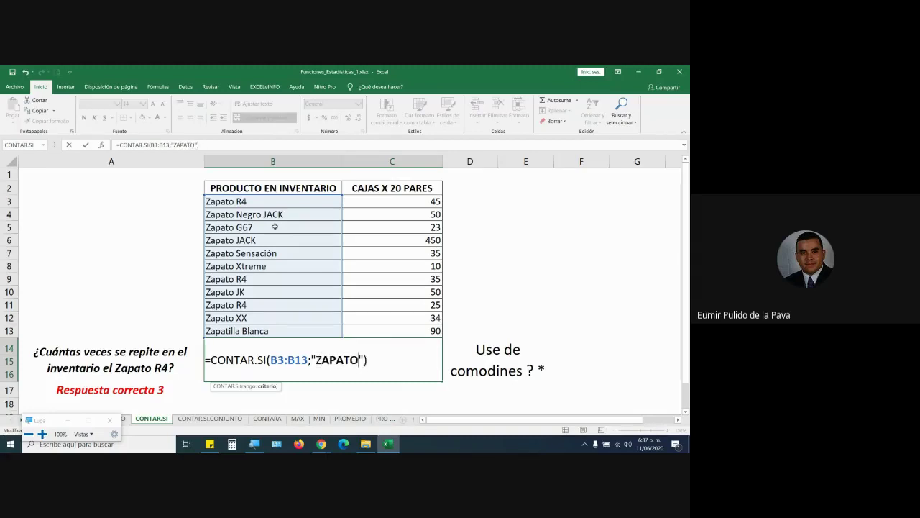
pyautogui.write(' R4')
pyautogui.press('Return')
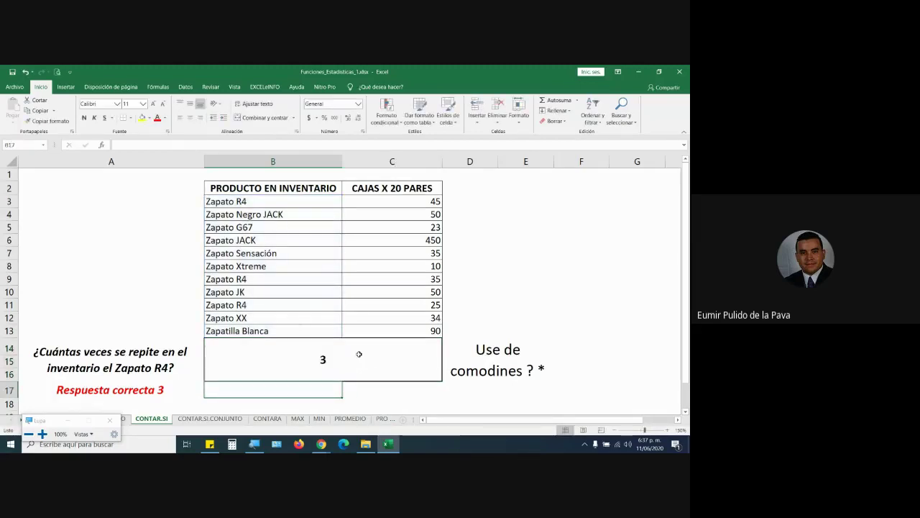
pyautogui.doubleClick(388, 363)
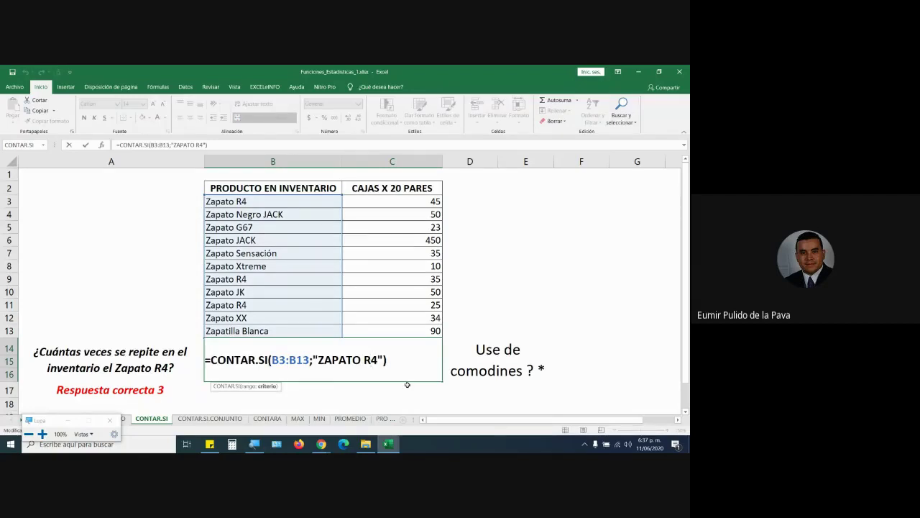
pyautogui.press('Return')
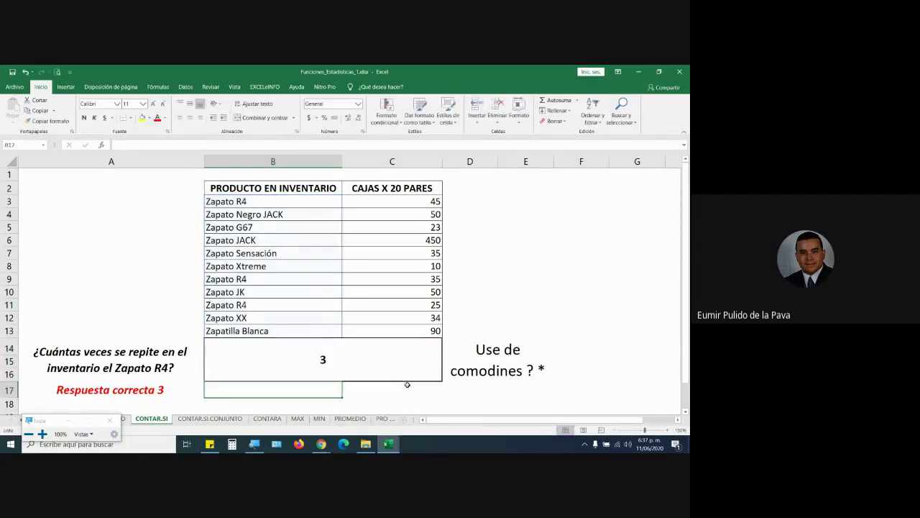
pyautogui.moveTo(322, 444)
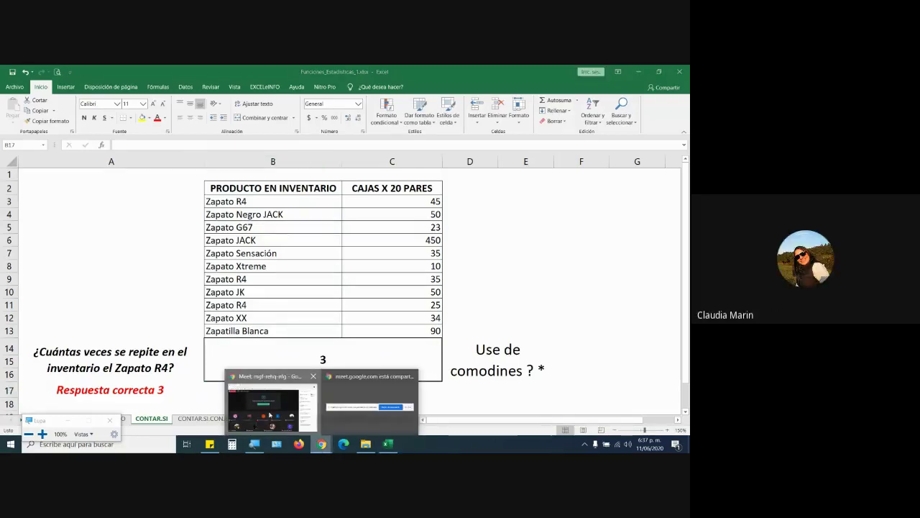
pyautogui.click(292, 430)
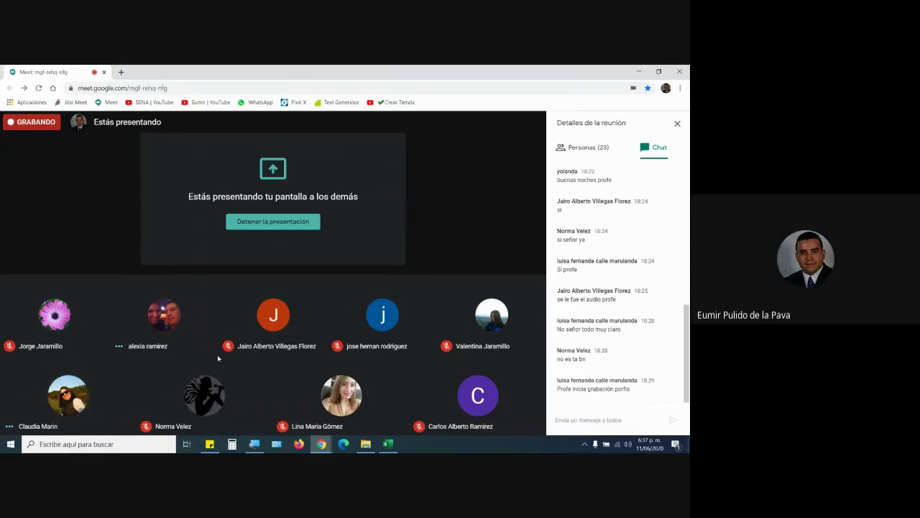
pyautogui.click(400, 449)
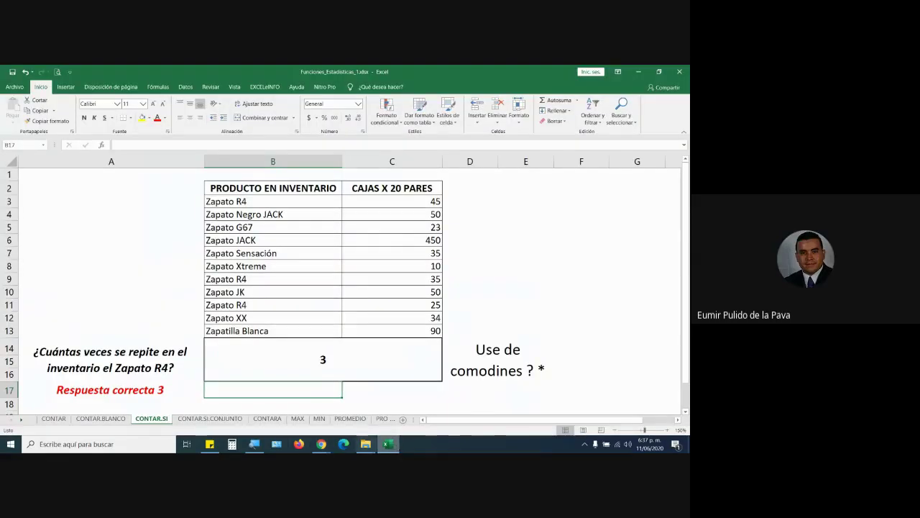
pyautogui.moveTo(321, 443)
pyautogui.click(272, 422)
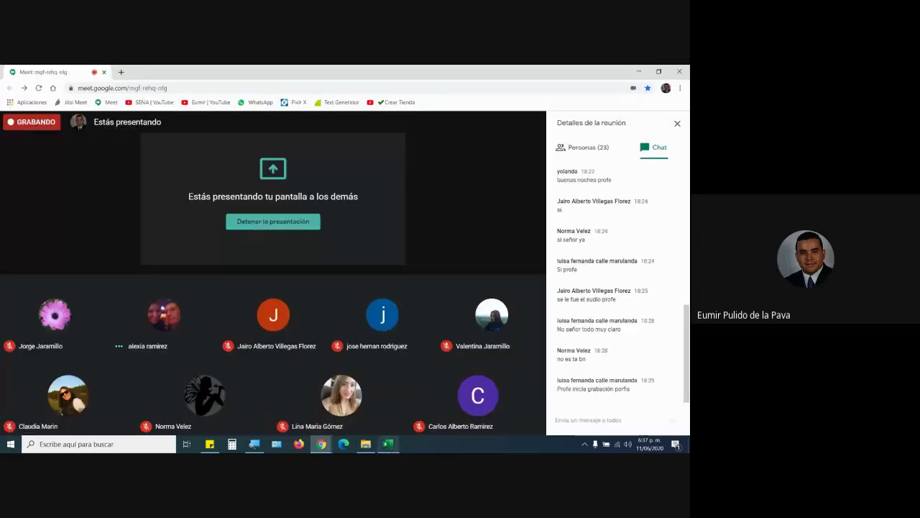
pyautogui.click(388, 443)
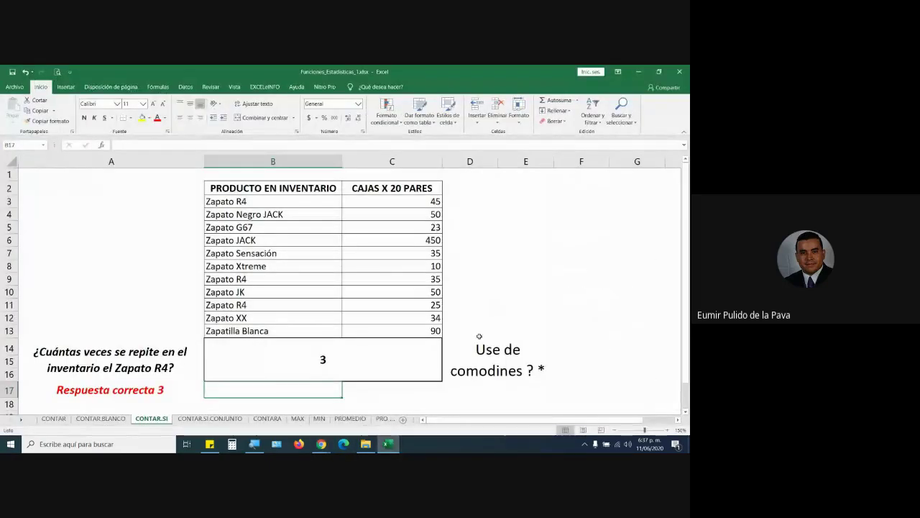
pyautogui.click(329, 359)
# - Rename the B9 entry to Zapato R40 and the B11 entry to Zapato RJK
pyautogui.doubleClick(333, 358)
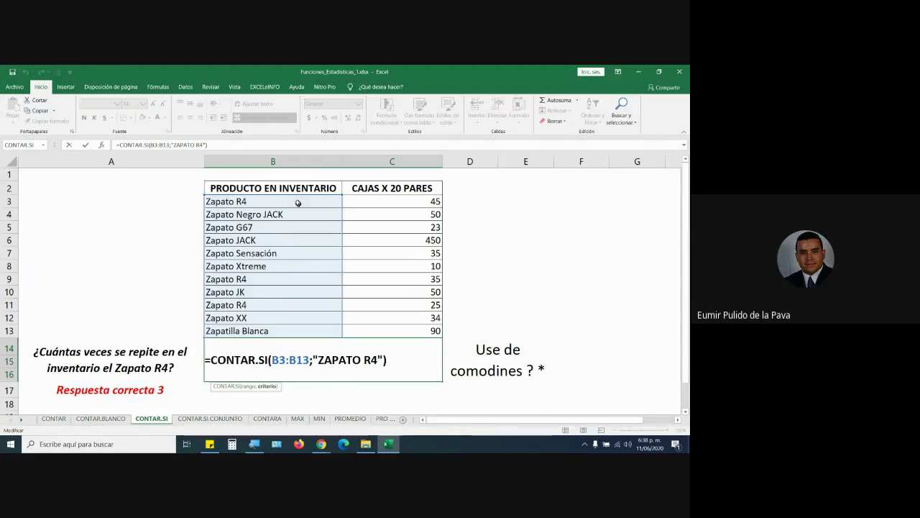
pyautogui.press('Return')
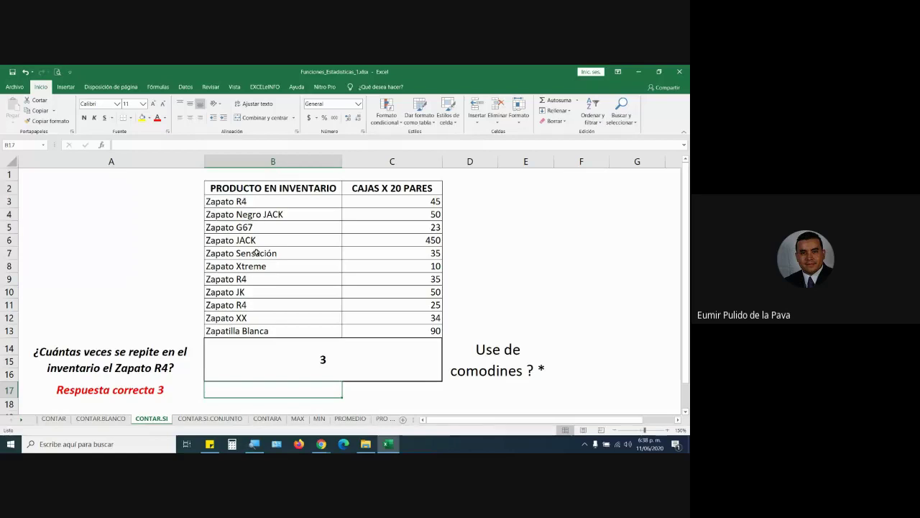
pyautogui.doubleClick(252, 204)
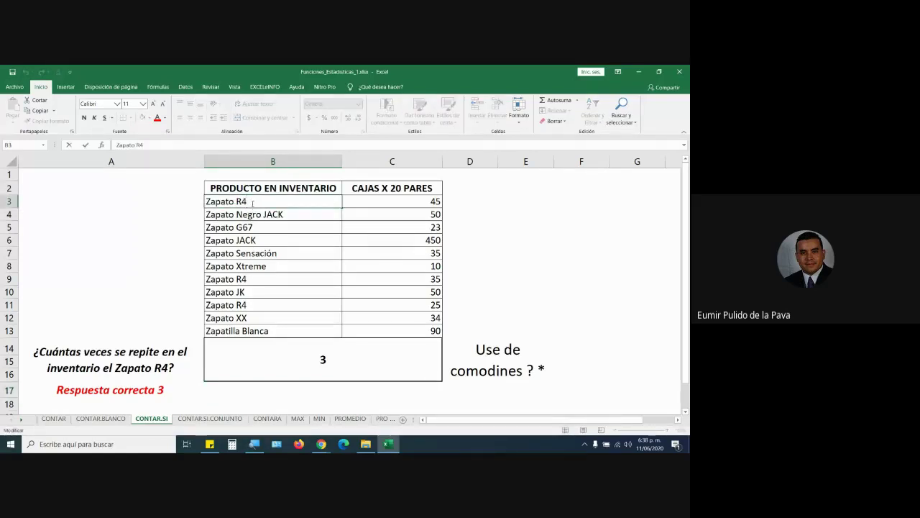
pyautogui.doubleClick(261, 280)
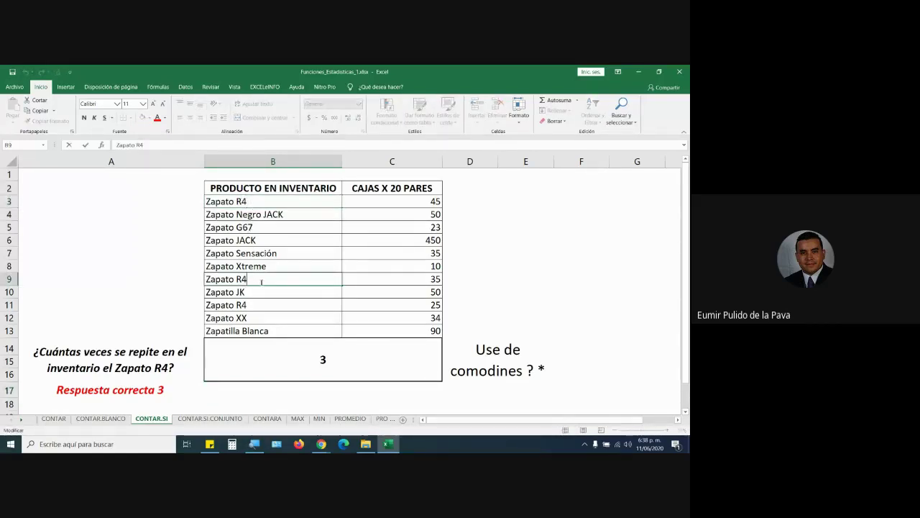
pyautogui.write('0')
pyautogui.press('Return')
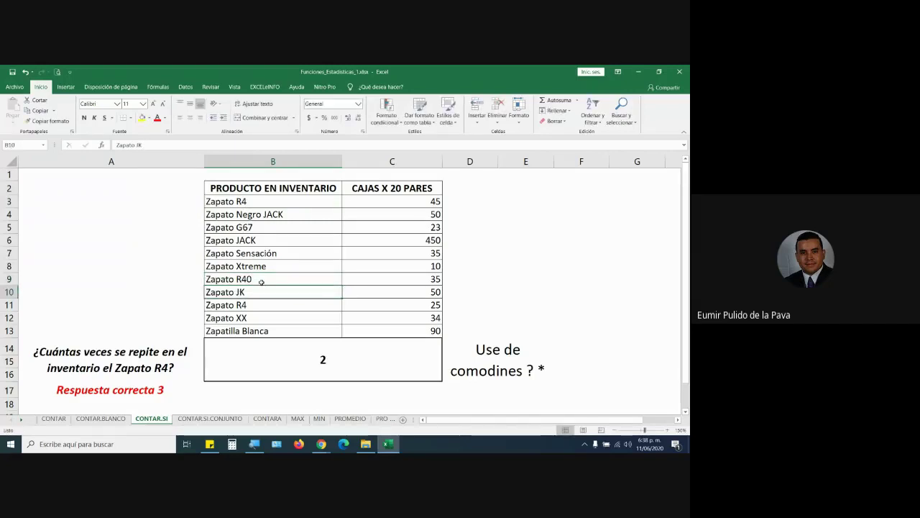
pyautogui.doubleClick(266, 303)
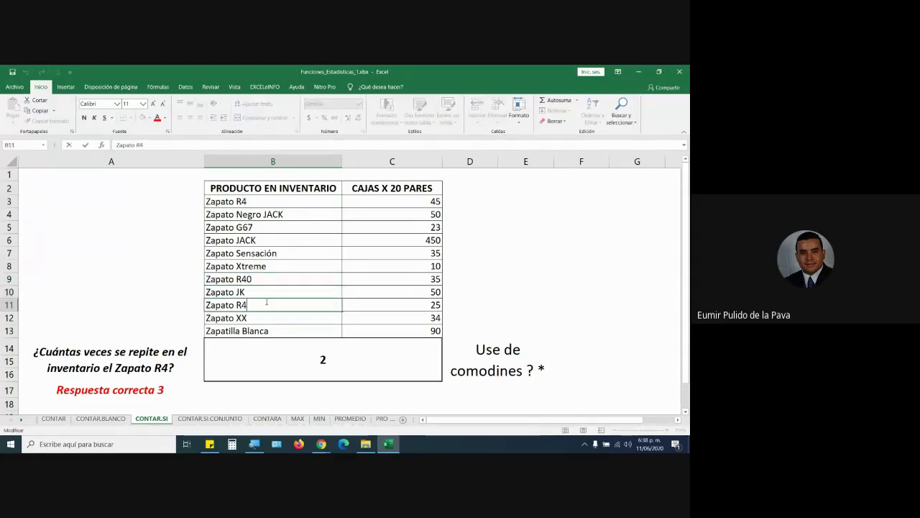
pyautogui.press('BackSpace')
pyautogui.write('JK')
pyautogui.press('Return')
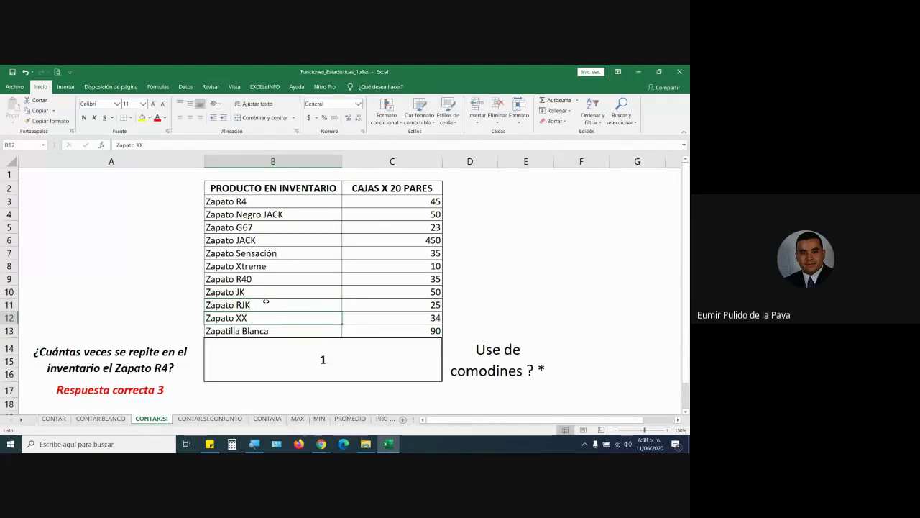
# - Review the ZAPATO R4 criterion in the B14 formula, which now returns 1
pyautogui.click(350, 349)
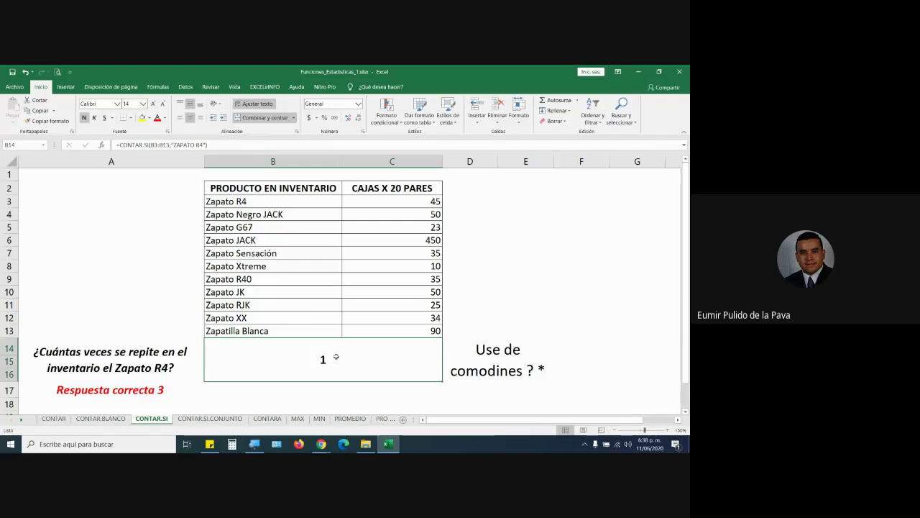
pyautogui.doubleClick(327, 357)
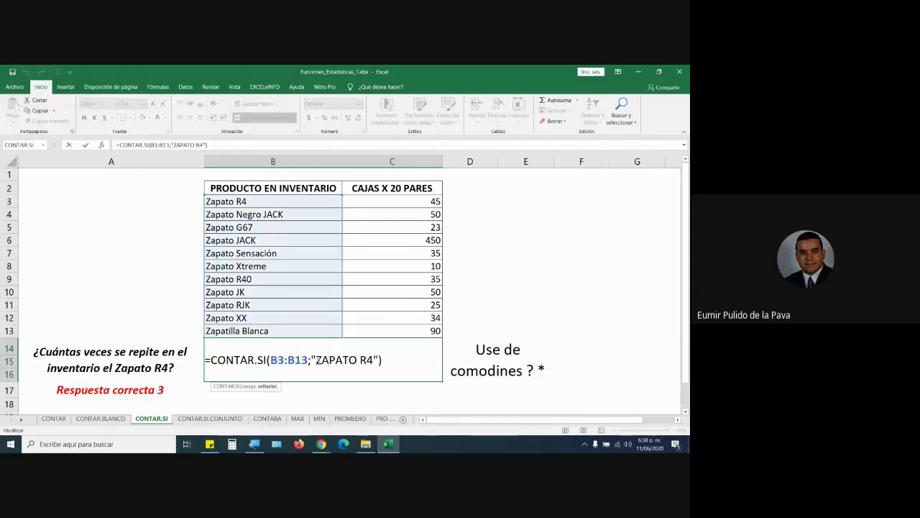
pyautogui.moveTo(317, 360); pyautogui.dragTo(374, 359)
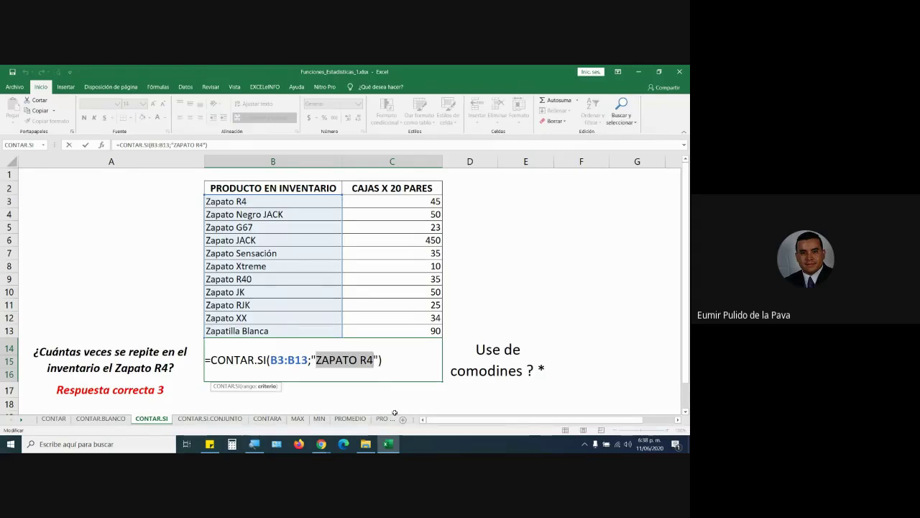
pyautogui.press('Return')
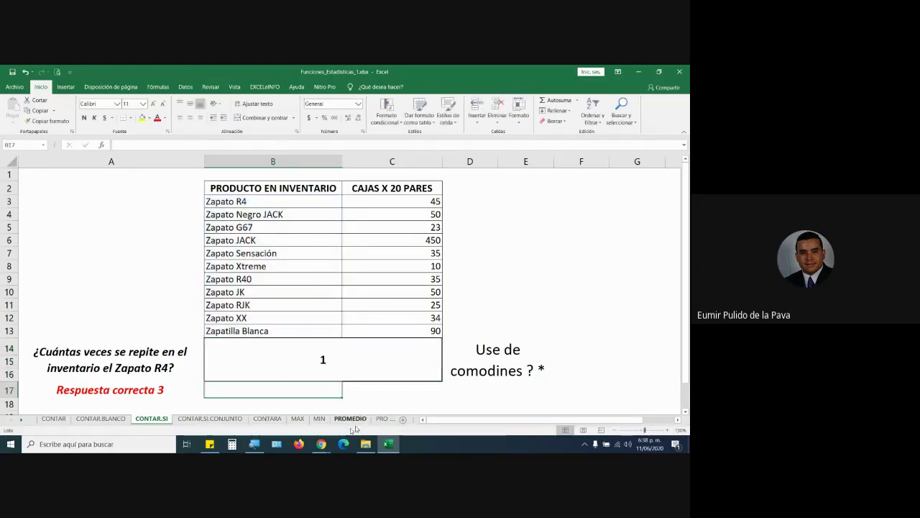
# - Reword A14 to '¿Cuántas veces se encuentra en el inventario el Zapato con referencia R?'
pyautogui.click(122, 352)
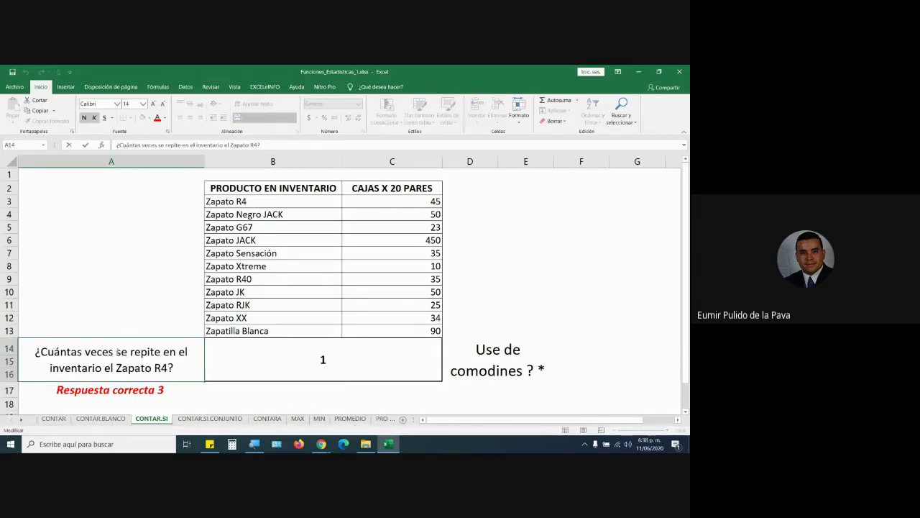
pyautogui.moveTo(116, 352)
pyautogui.mouseDown()
pyautogui.moveTo(154, 368)
pyautogui.moveTo(190, 357)
pyautogui.mouseUp()
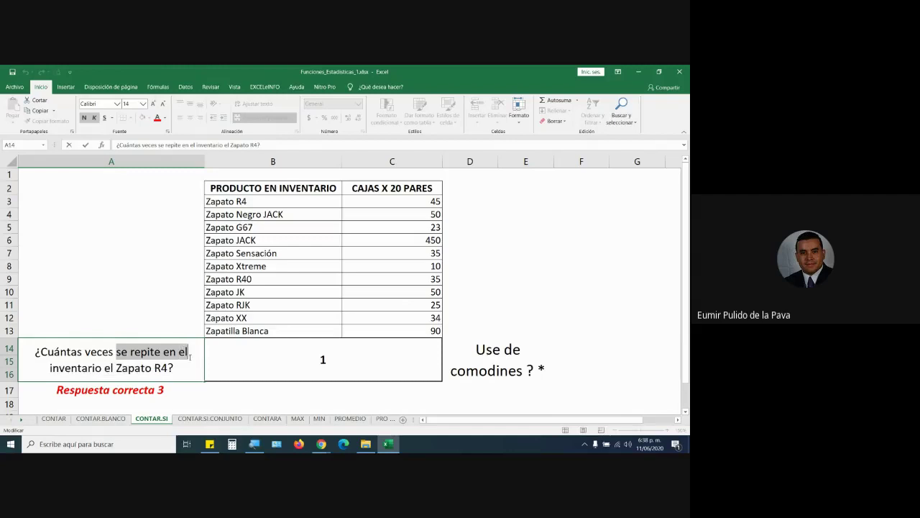
pyautogui.press('BackSpace')
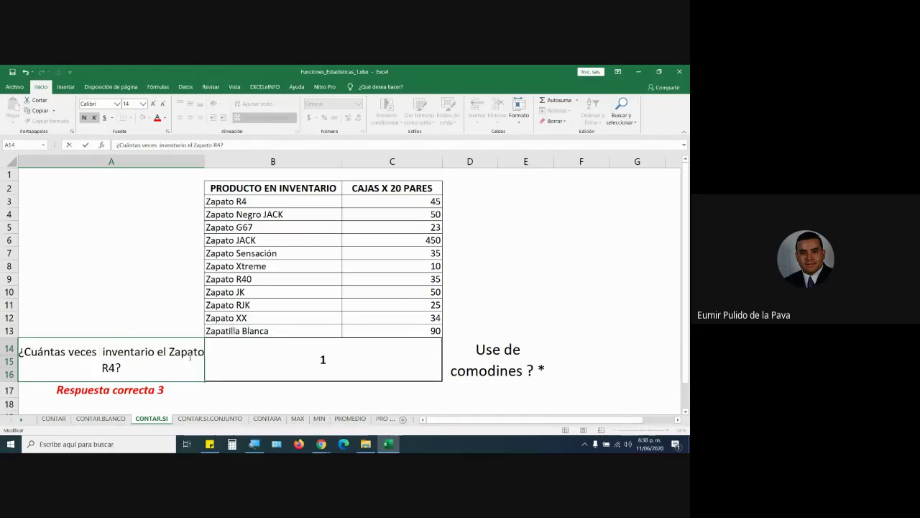
pyautogui.press('BackSpace')
pyautogui.press('BackSpace')
pyautogui.write('s')
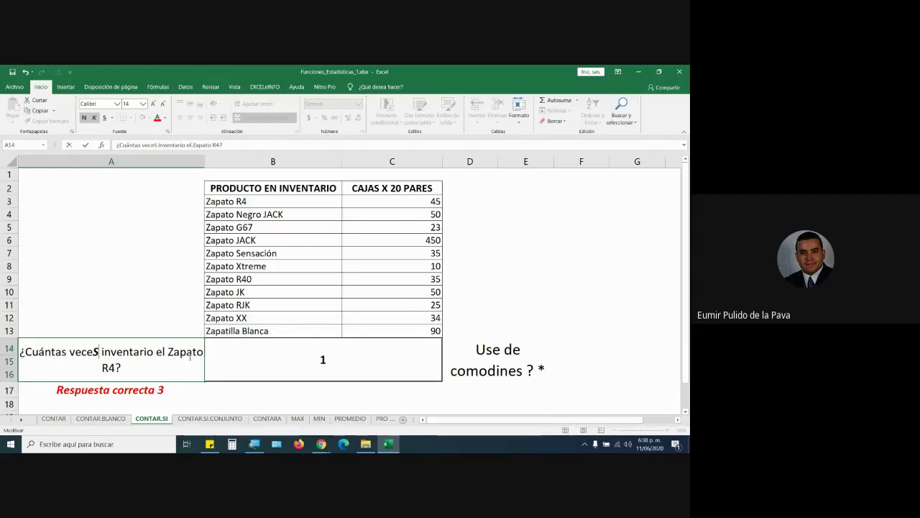
pyautogui.write(' se encuent')
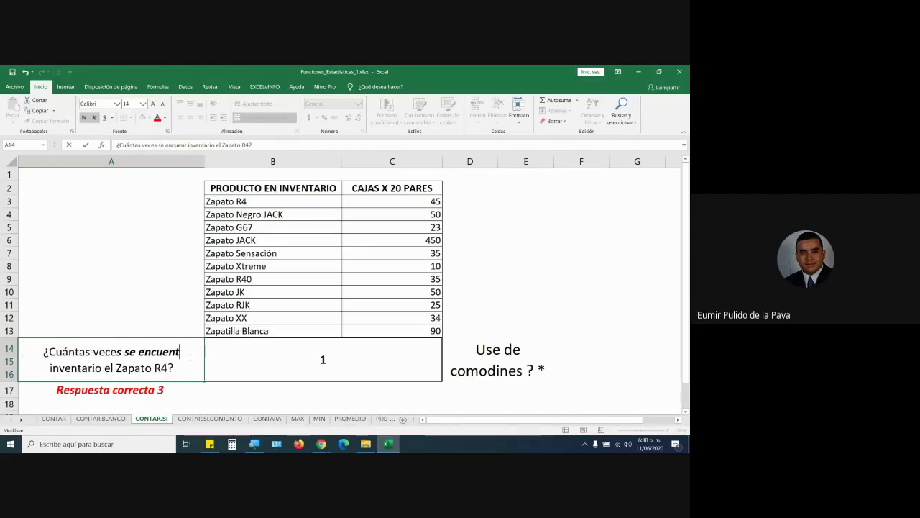
pyautogui.write('ra')
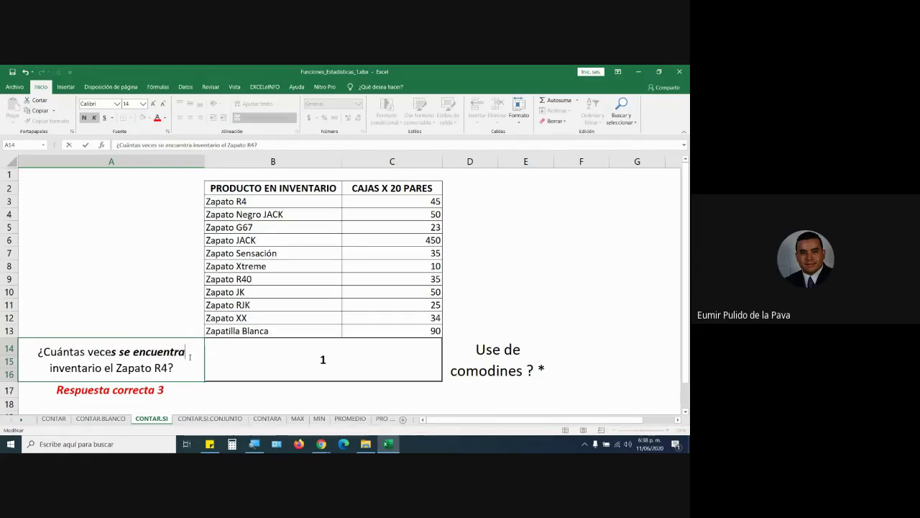
pyautogui.write(' en el inventario el Zapato ')
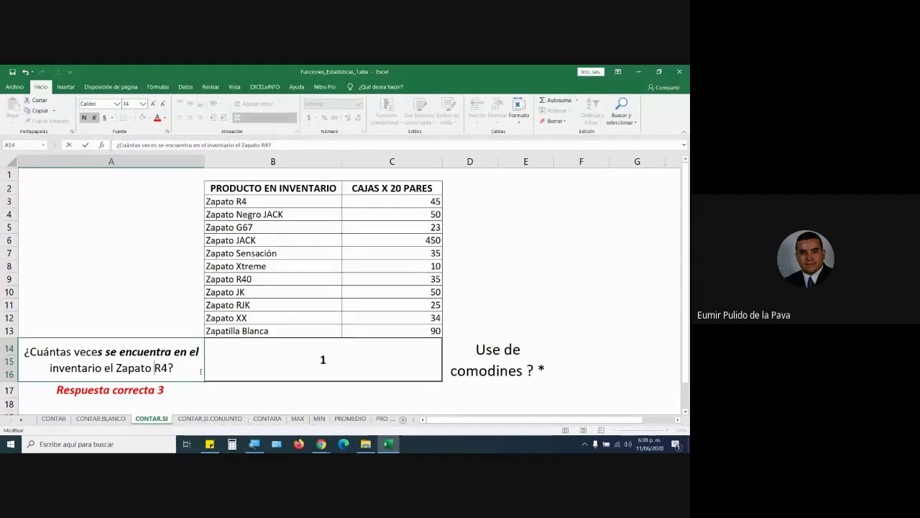
pyautogui.write('con refe')
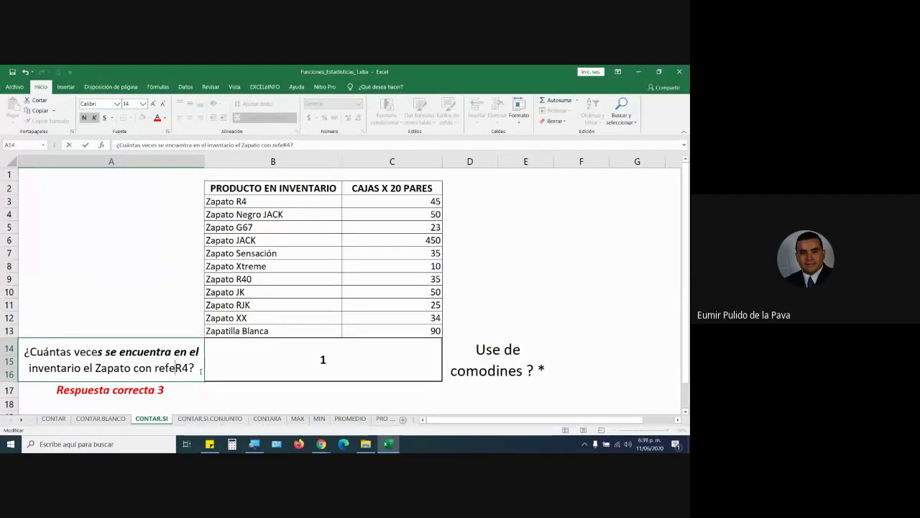
pyautogui.write('rencia')
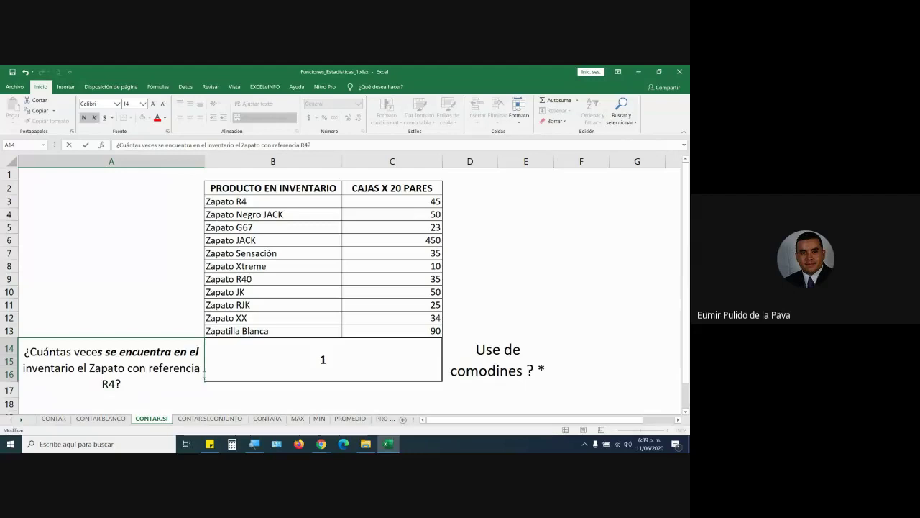
pyautogui.press('Right')
pyautogui.press('Right')
pyautogui.press('BackSpace')
pyautogui.press('Return')
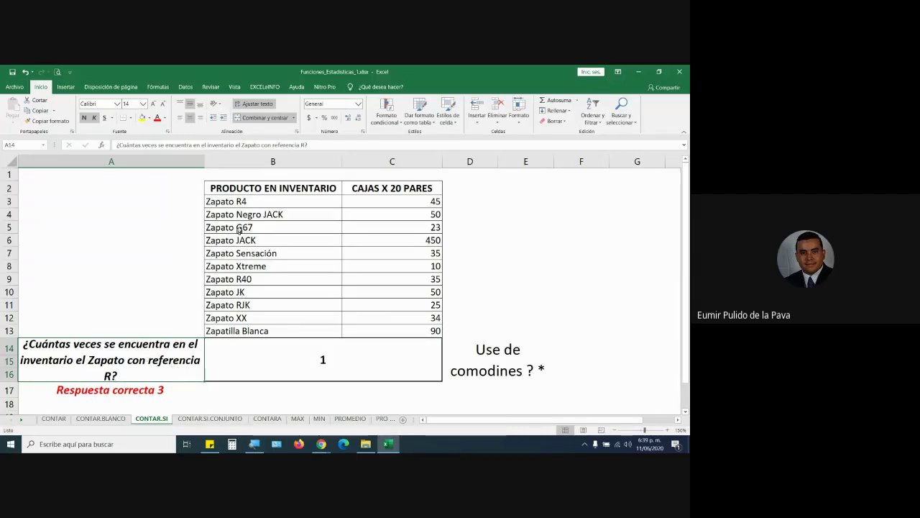
# - Check the Zapato R4, R40 and RJK entries in B3, B9 and B11
pyautogui.click(243, 201)
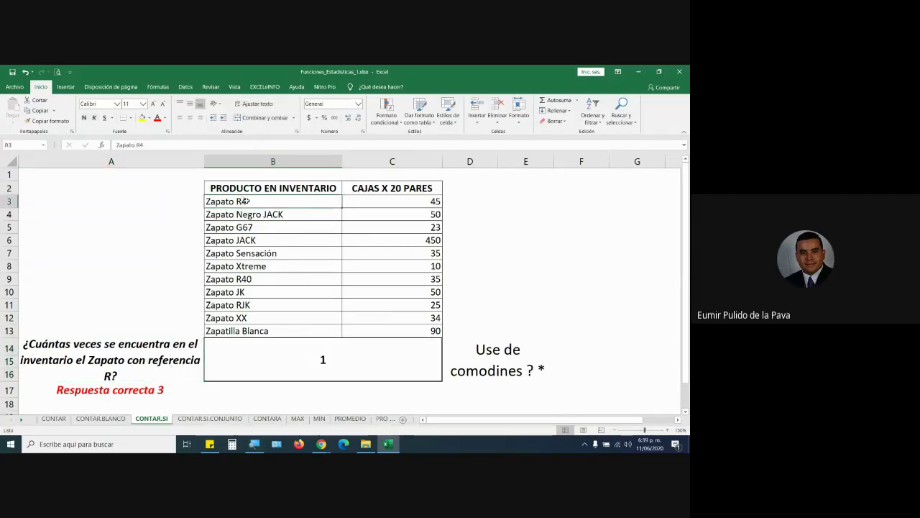
pyautogui.click(248, 280)
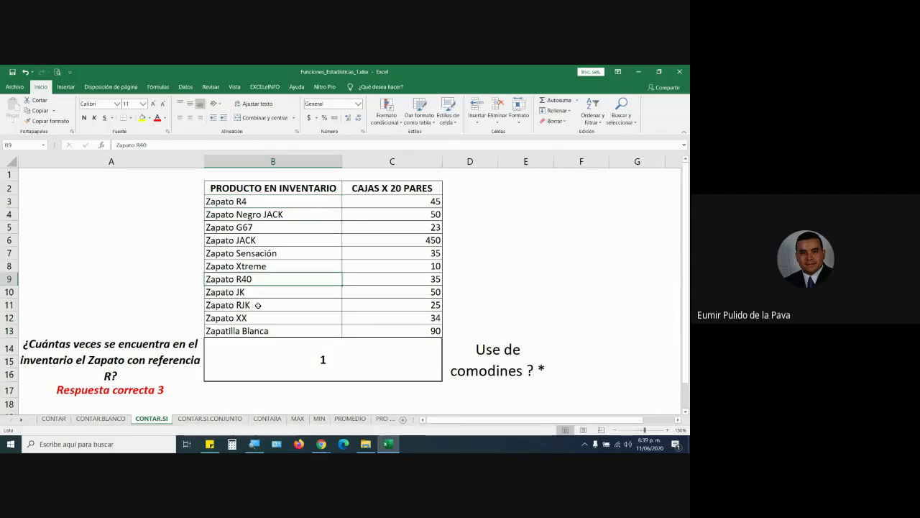
pyautogui.click(251, 305)
pyautogui.click(249, 279)
# - Change the B14 criterion from ZAPATO R4 to ZAPATO R*
pyautogui.doubleClick(345, 363)
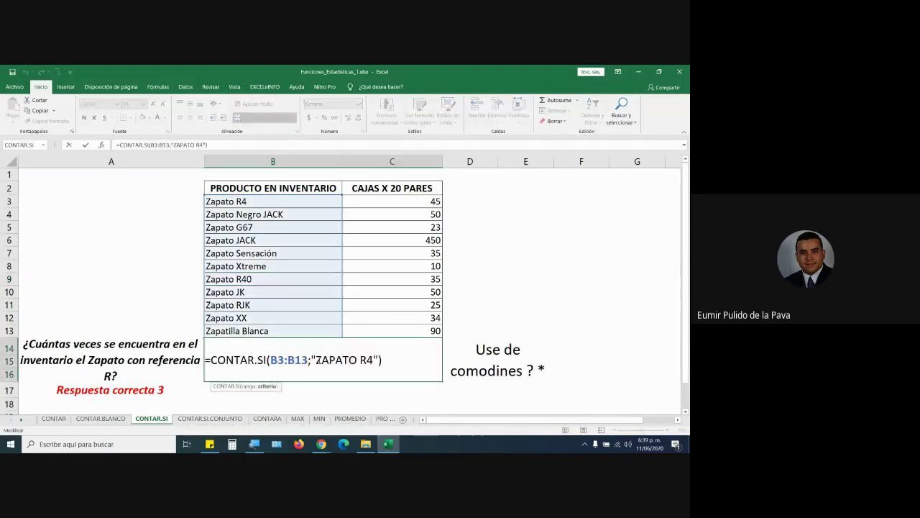
pyautogui.moveTo(316, 360); pyautogui.dragTo(373, 360)
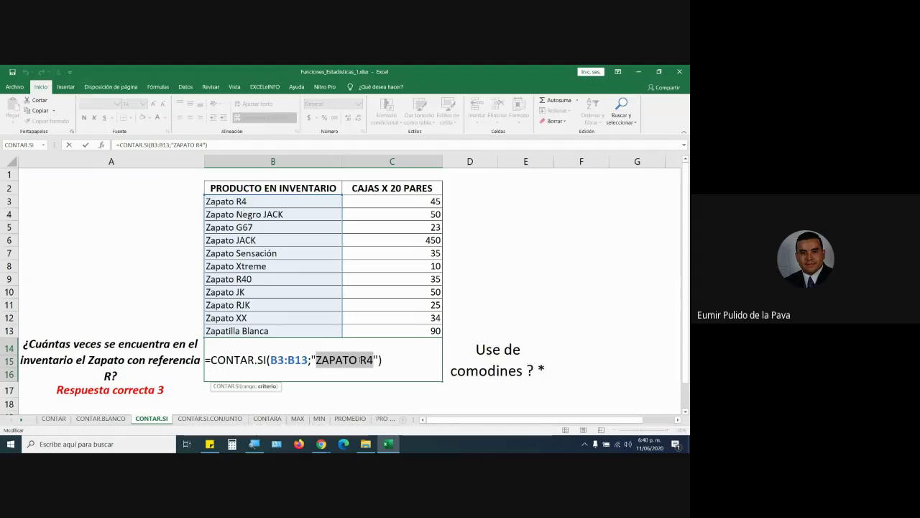
pyautogui.click(373, 360)
pyautogui.press('BackSpace')
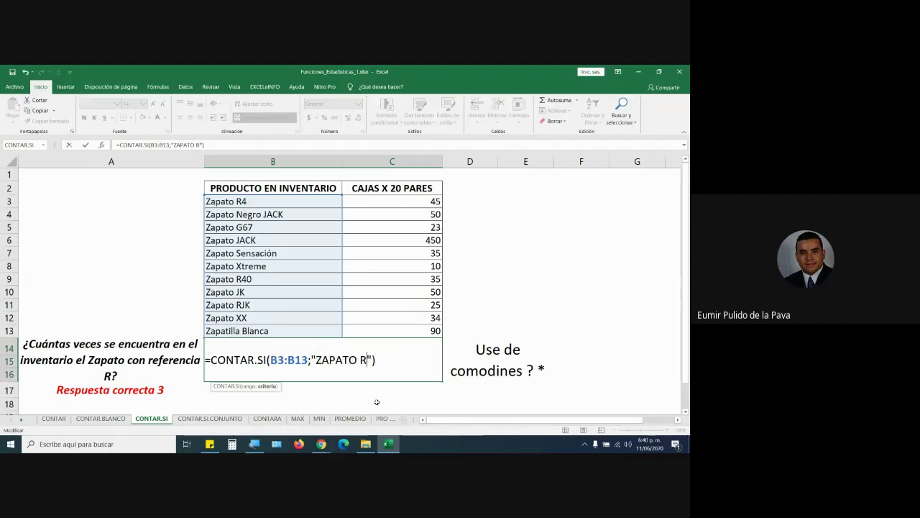
pyautogui.write('*')
pyautogui.press('Return')
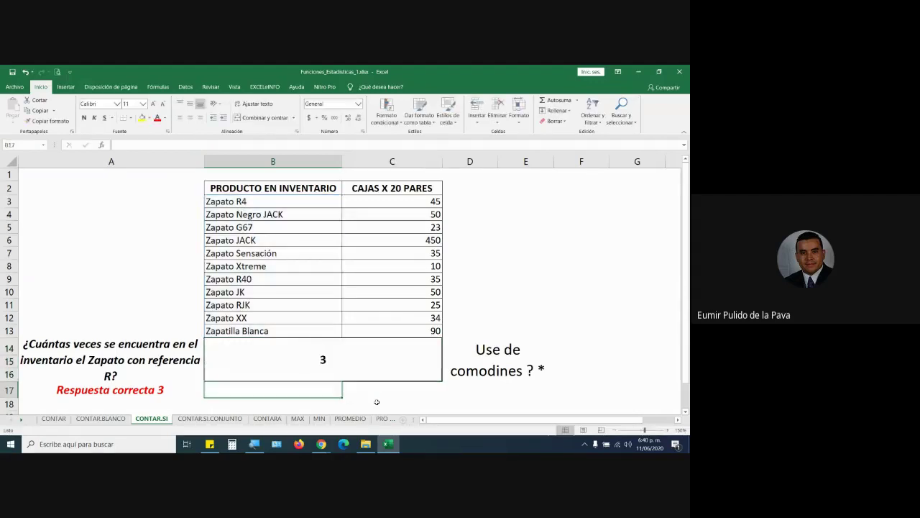
pyautogui.click(339, 368)
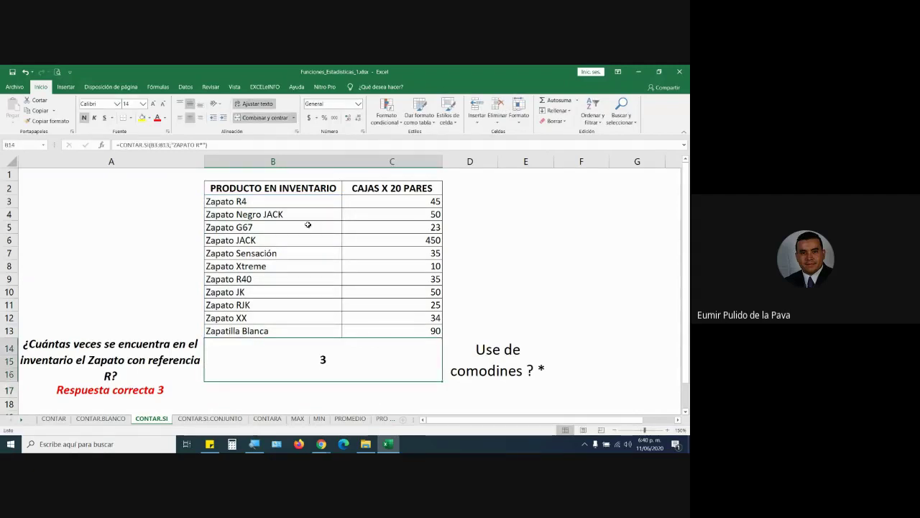
# - Select the three R-reference entries, then rename Zapato G67 in B5 to Zapato r67
pyautogui.click(237, 201)
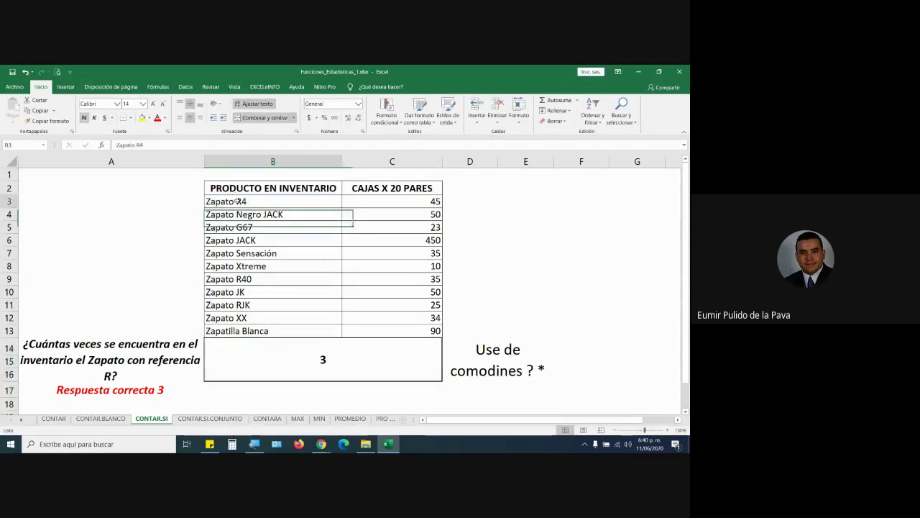
pyautogui.keyDown('ctrl'); pyautogui.click(248, 278); pyautogui.keyUp('ctrl')
pyautogui.keyDown('ctrl'); pyautogui.click(252, 305); pyautogui.keyUp('ctrl')
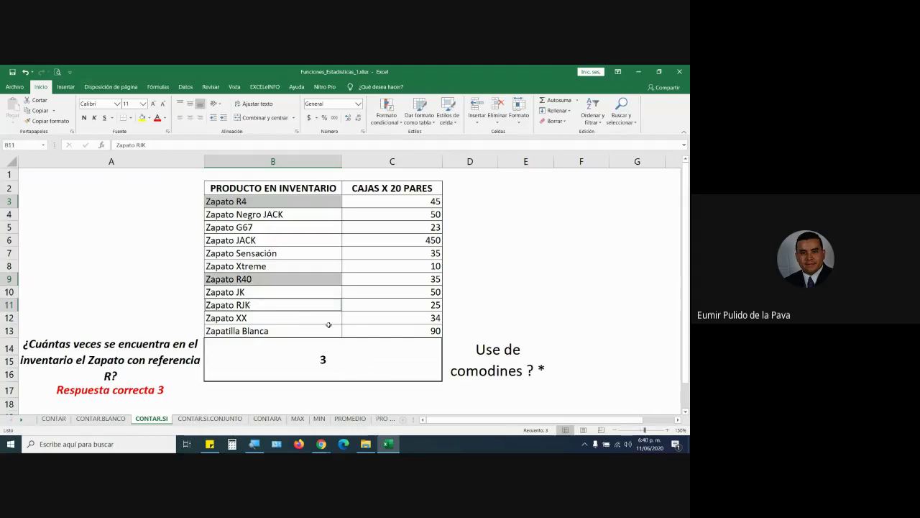
pyautogui.doubleClick(245, 227)
pyautogui.press('BackSpace')
pyautogui.write('r')
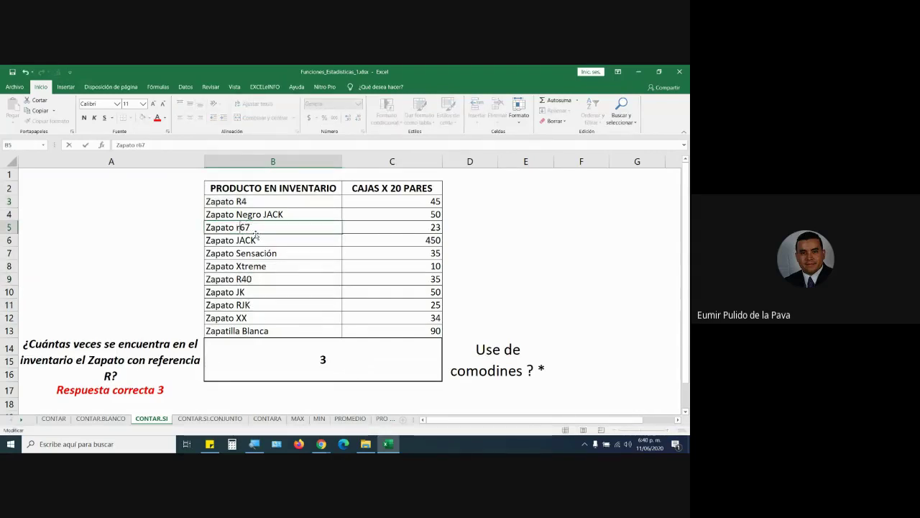
pyautogui.press('Return')
# - Open the B14 formula and select ZAPATO in the ZAPATO R* criterion
pyautogui.click(284, 358)
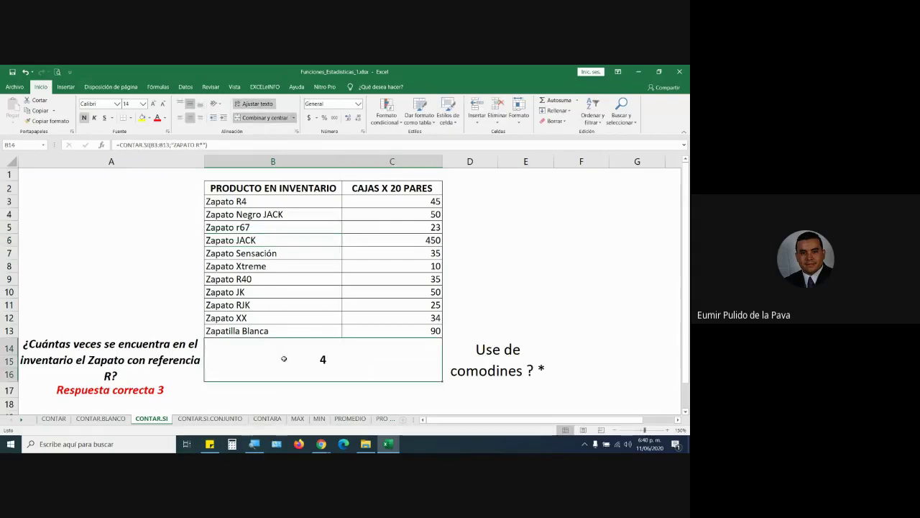
pyautogui.doubleClick(284, 358)
pyautogui.moveTo(367, 360); pyautogui.dragTo(373, 359)
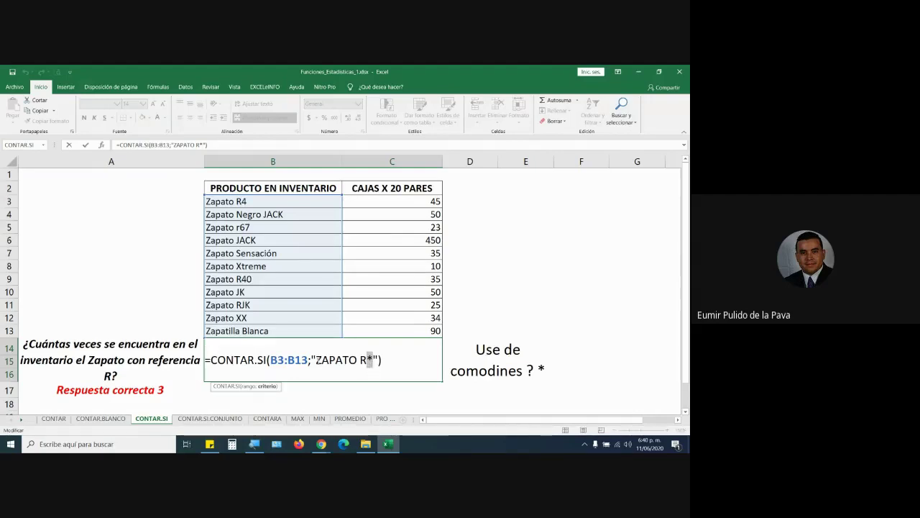
pyautogui.moveTo(316, 359); pyautogui.dragTo(358, 359)
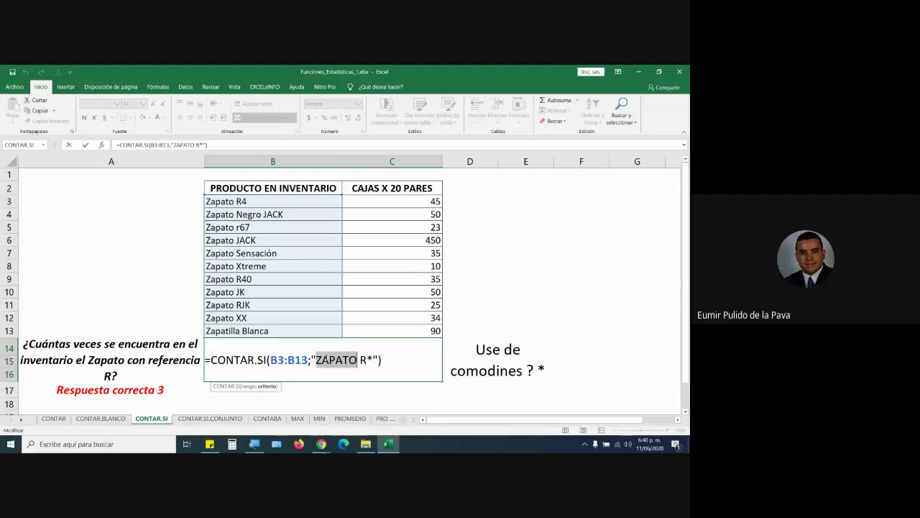
# - Shorten the criterion to R*, then reopen the formula with the cursor before R
pyautogui.press('Delete')
pyautogui.press('Delete')
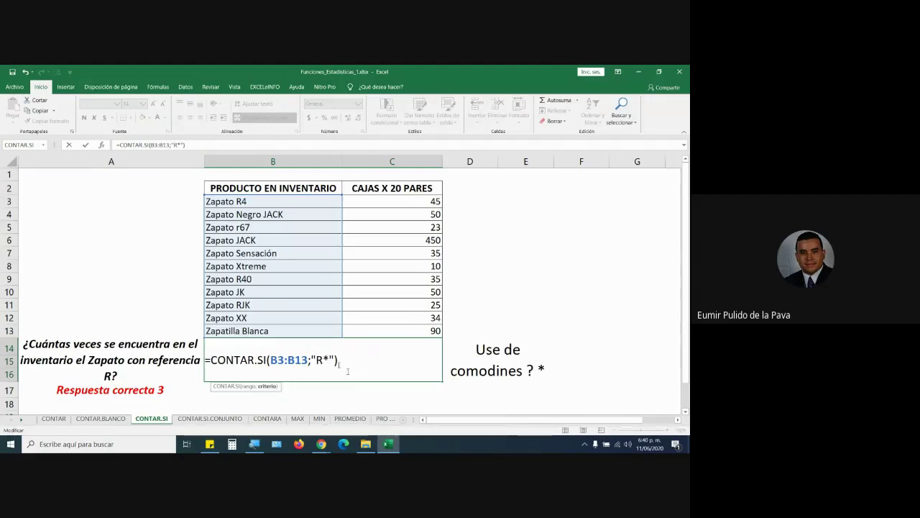
pyautogui.hotkey('ctrl', 'Return')
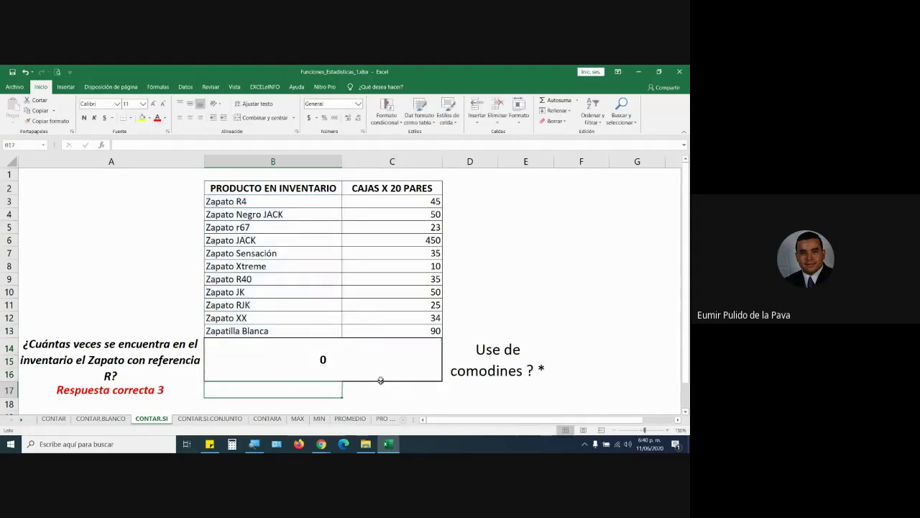
pyautogui.doubleClick(311, 362)
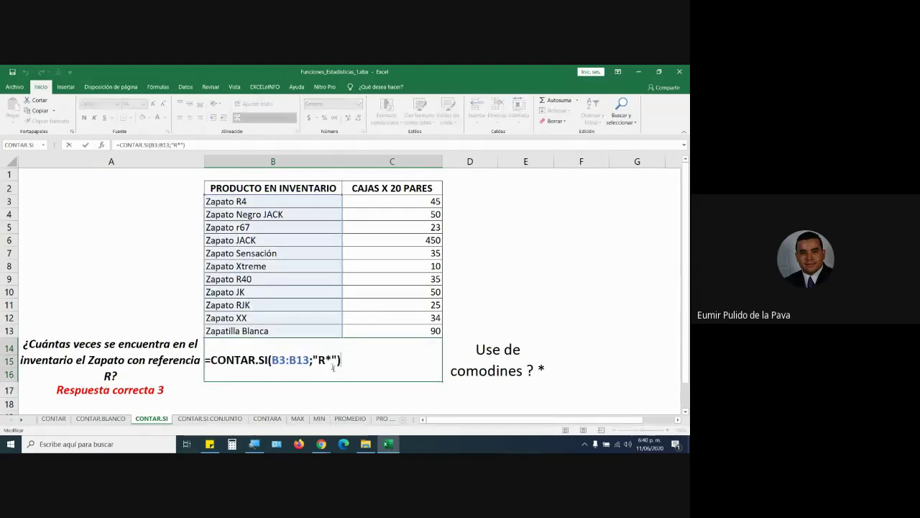
pyautogui.doubleClick(321, 360)
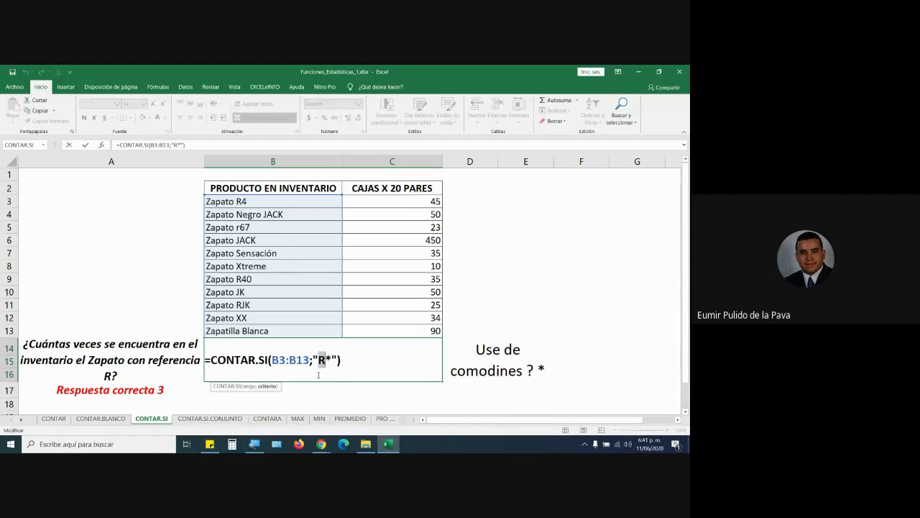
pyautogui.doubleClick(328, 359)
pyautogui.click(319, 359)
# - Change the B14 criterion to 'zapat* R*', making the count 4
pyautogui.write('za')
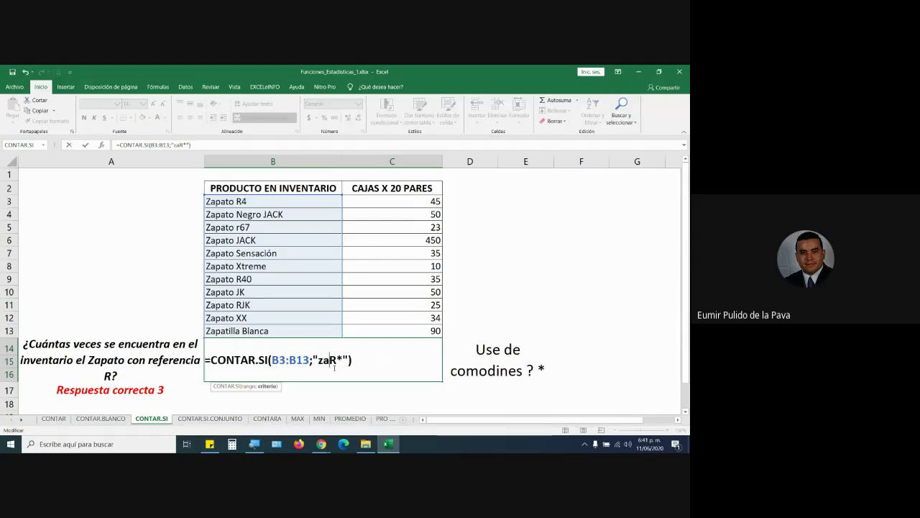
pyautogui.write('pato')
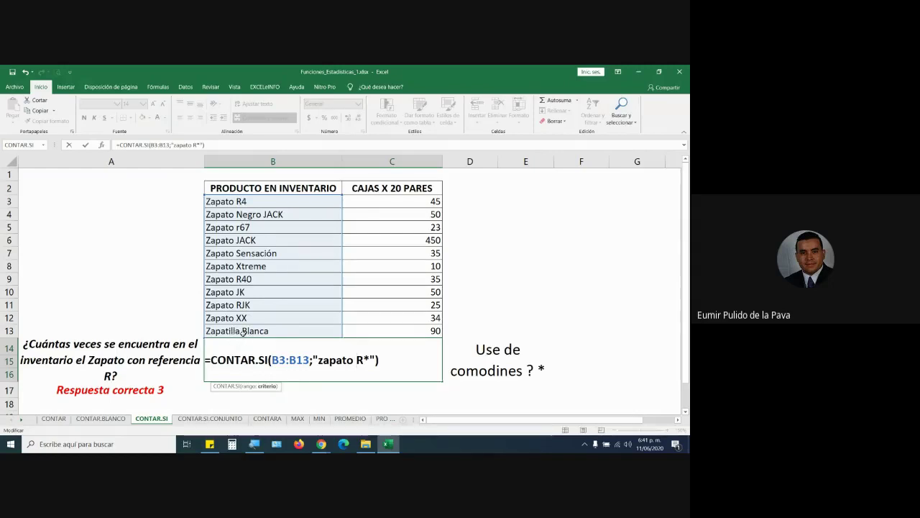
pyautogui.click(354, 361)
pyautogui.press('BackSpace')
pyautogui.write('*')
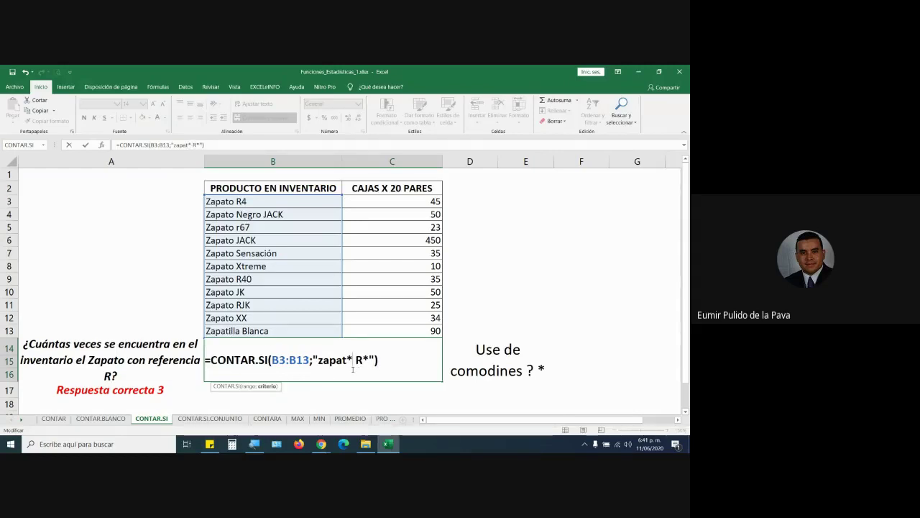
pyautogui.moveTo(319, 359); pyautogui.dragTo(364, 360)
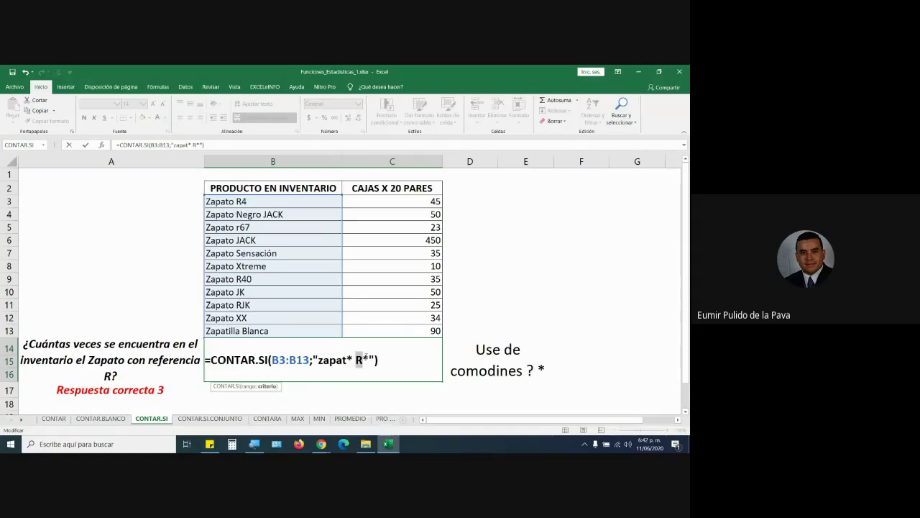
pyautogui.moveTo(365, 360); pyautogui.dragTo(370, 360)
pyautogui.press('Return')
# - Rename B13 from Zapatilla Blanca to Zapatilla r5896
pyautogui.click(309, 363)
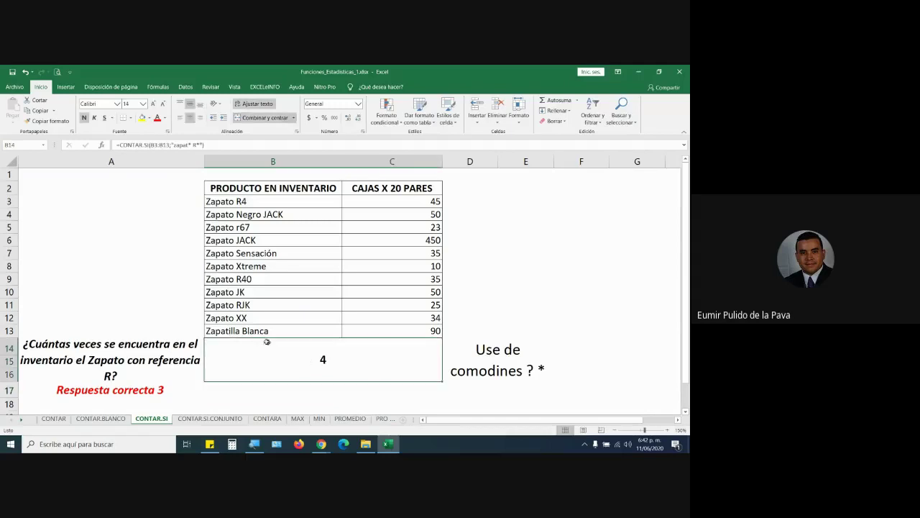
pyautogui.doubleClick(261, 335)
pyautogui.moveTo(242, 331); pyautogui.dragTo(279, 331)
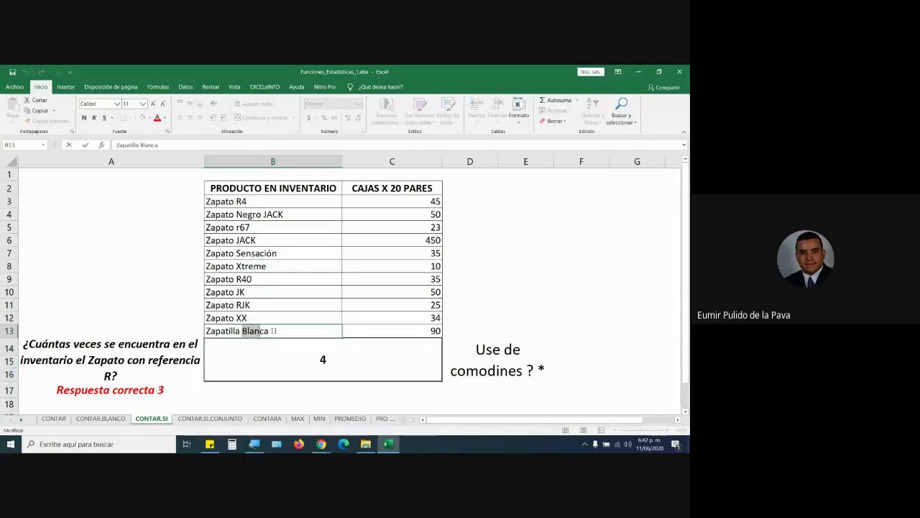
pyautogui.write('r')
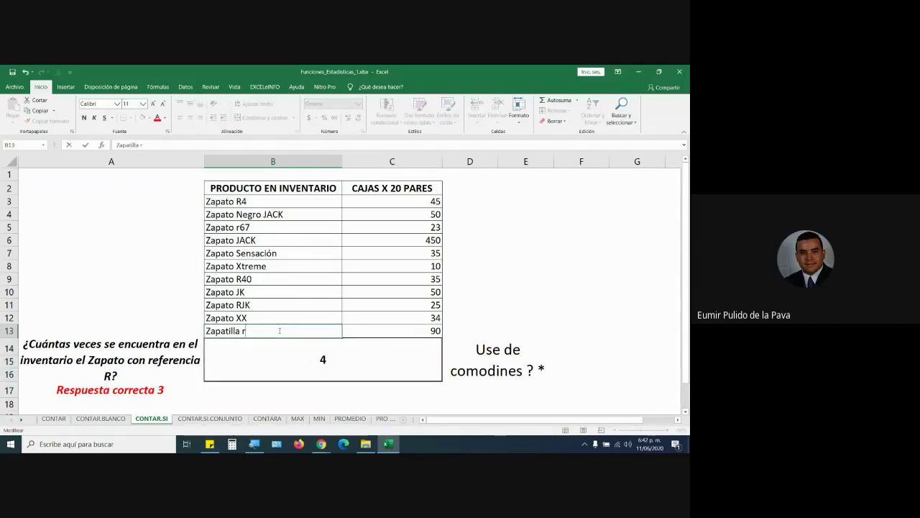
pyautogui.write('5896')
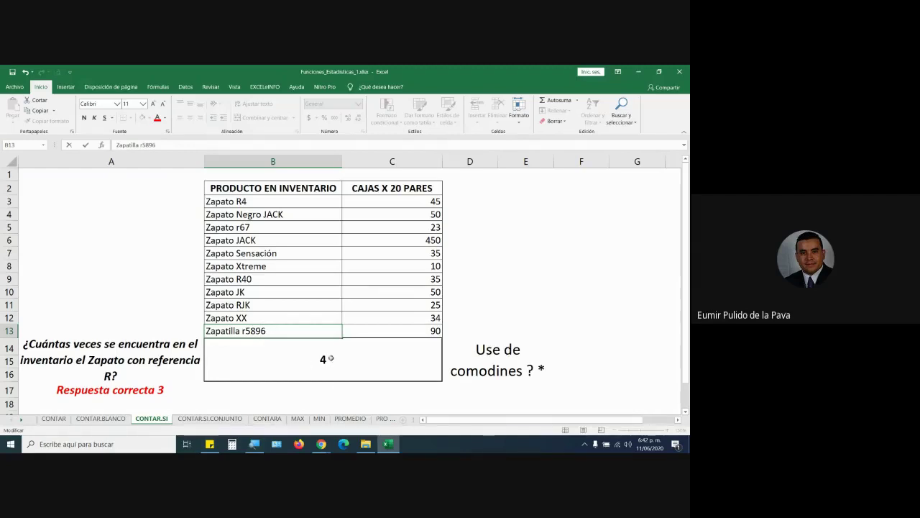
pyautogui.press('Return')
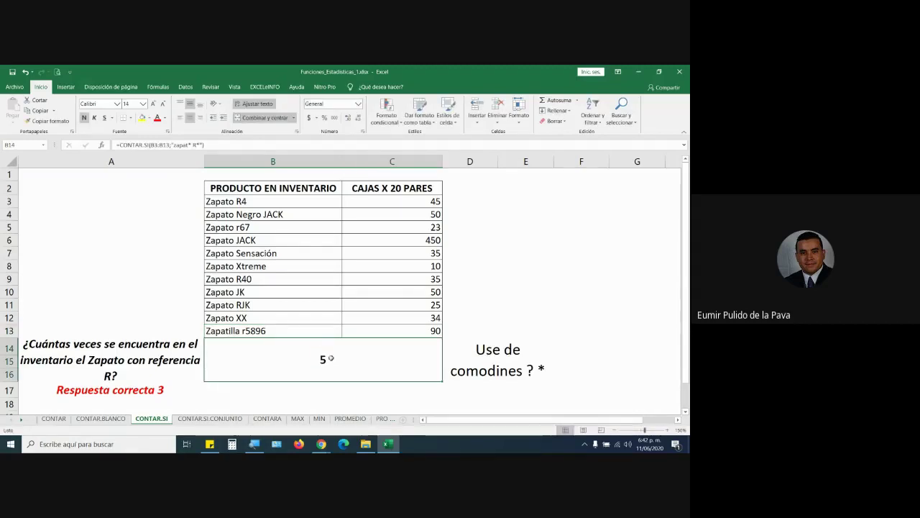
# - Open the B14 formula and select zapat* in the criterion
pyautogui.doubleClick(331, 358)
pyautogui.doubleClick(330, 359)
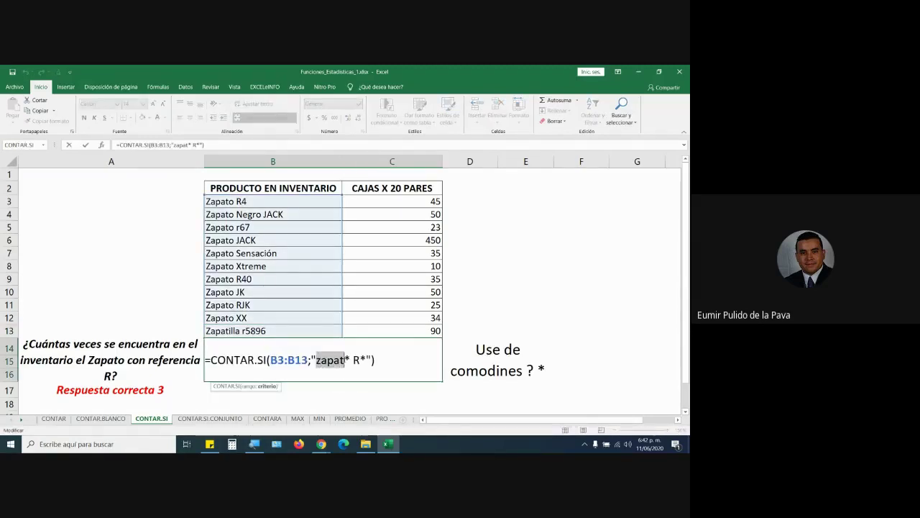
pyautogui.moveTo(346, 360); pyautogui.dragTo(354, 380)
# - Review the formula's B3:B13 range and R* criterion, confirming the count of 5
pyautogui.click(257, 442)
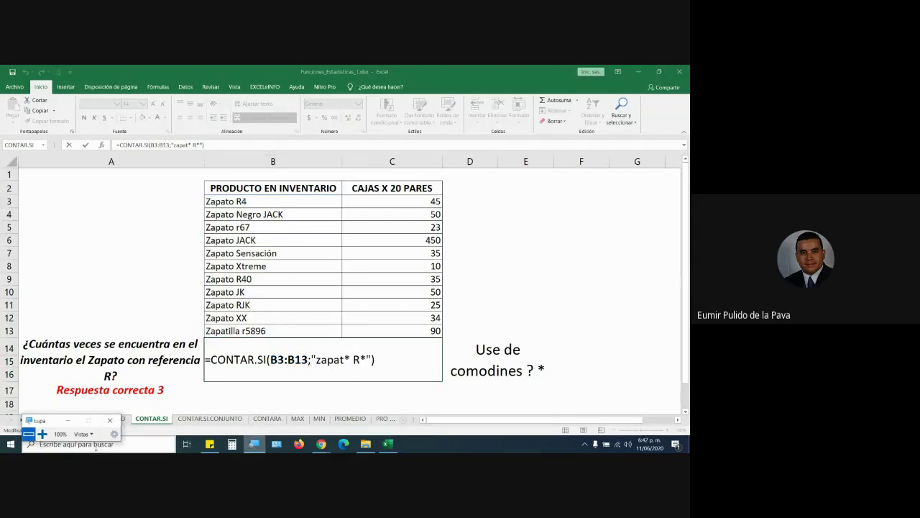
pyautogui.click(43, 434)
pyautogui.click(47, 437)
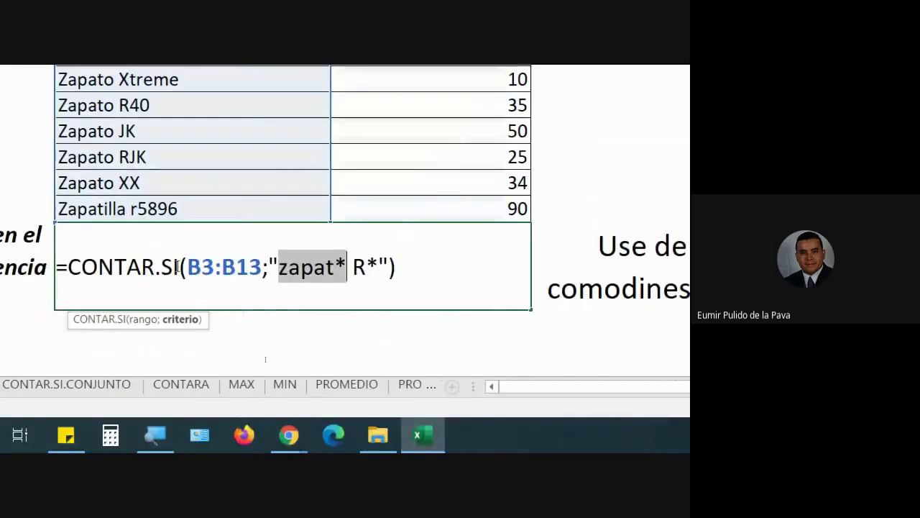
pyautogui.moveTo(189, 267)
pyautogui.mouseDown()
pyautogui.moveTo(335, 268)
pyautogui.moveTo(346, 292)
pyautogui.mouseUp()
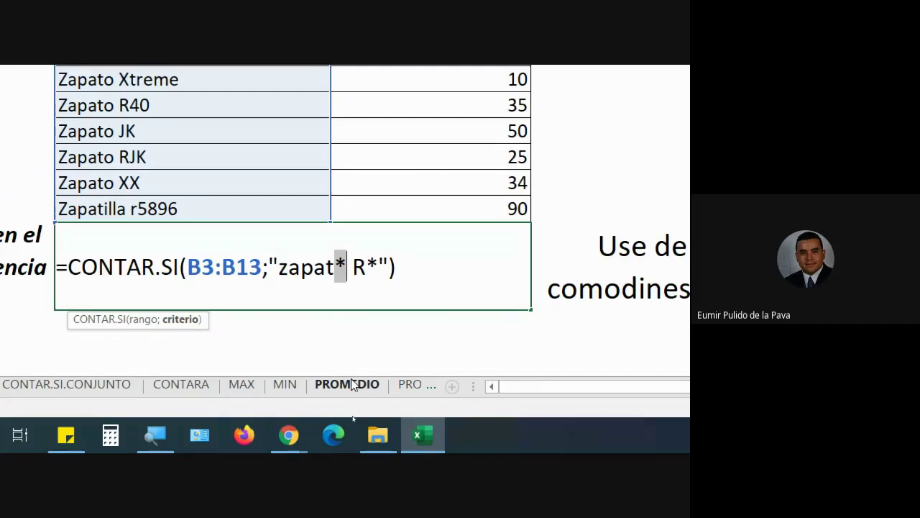
pyautogui.press('Right')
pyautogui.press('Right')
pyautogui.hotkey('shift', 'Right')
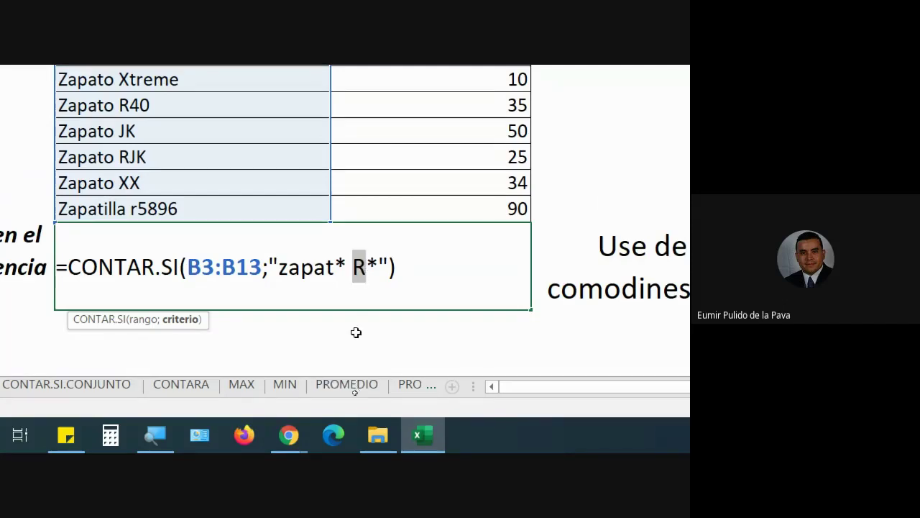
pyautogui.press('Right')
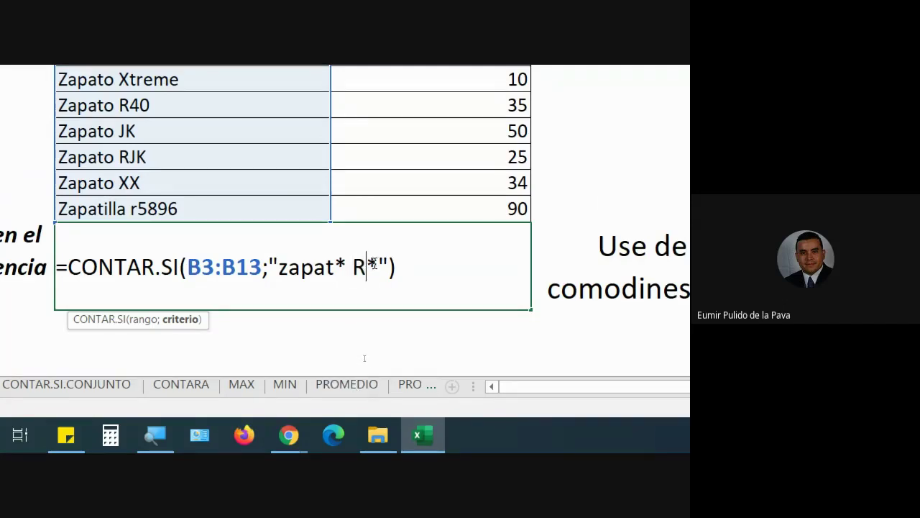
pyautogui.hotkey('shift', 'Right')
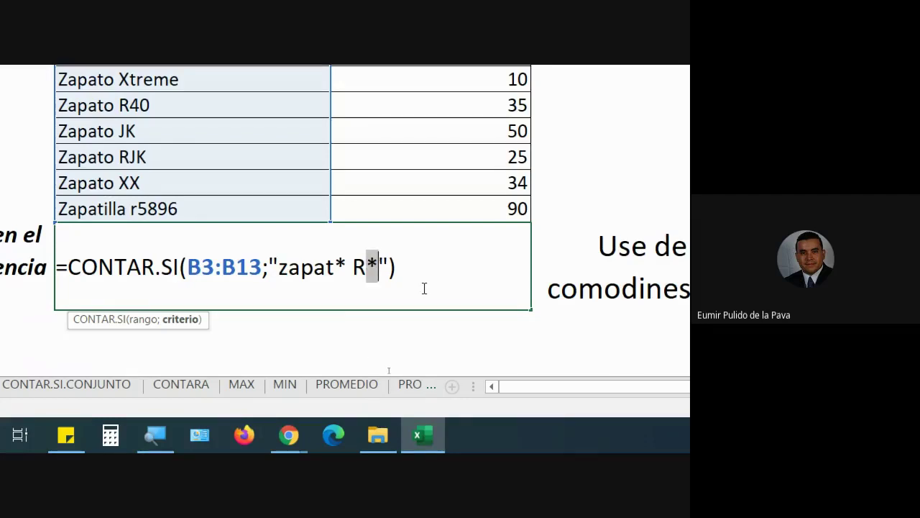
pyautogui.press('Return')
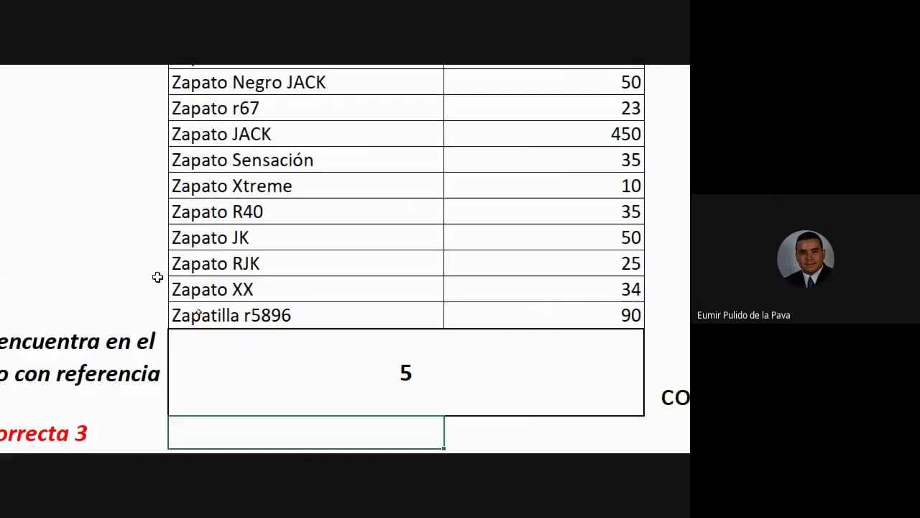
# - Correct B13 from Zapatilla r5896 to Zapatilla 5896
pyautogui.click(248, 319)
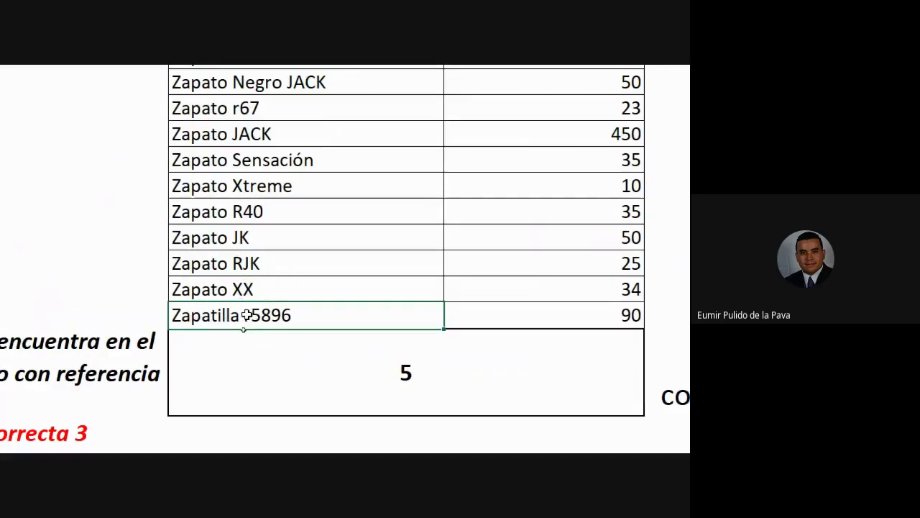
pyautogui.doubleClick(249, 318)
pyautogui.press('BackSpace')
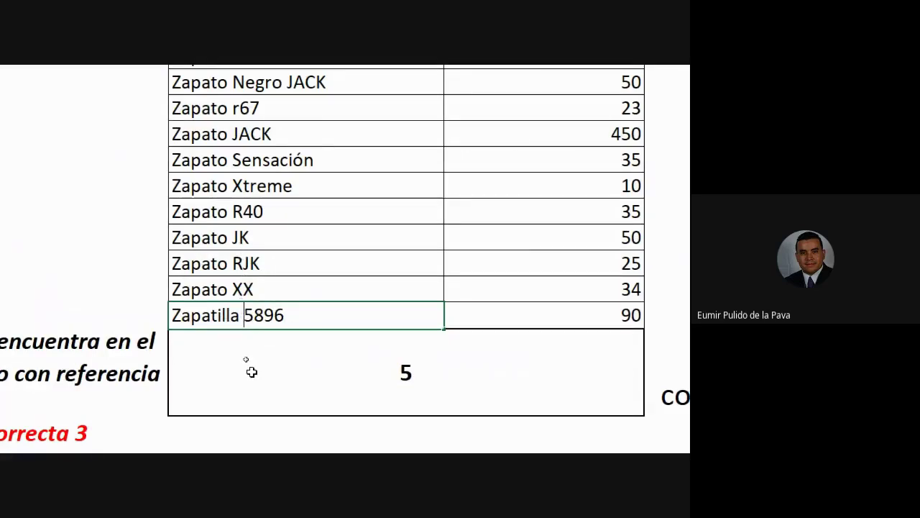
pyautogui.press('Return')
# - Review the zapat* R* criterion, confirm the formula now returning 4, and reset magnification to 100%
pyautogui.doubleClick(363, 379)
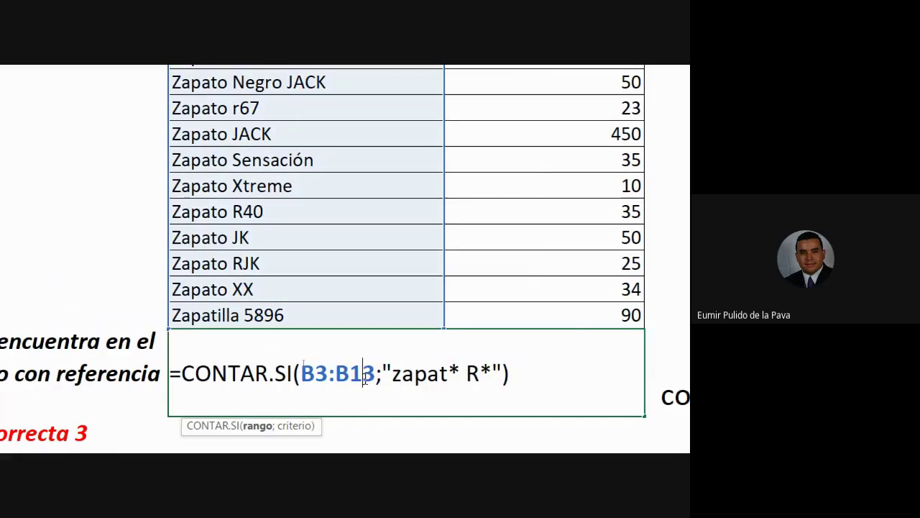
pyautogui.moveTo(393, 373); pyautogui.dragTo(479, 373)
pyautogui.hotkey('shift', 'Right')
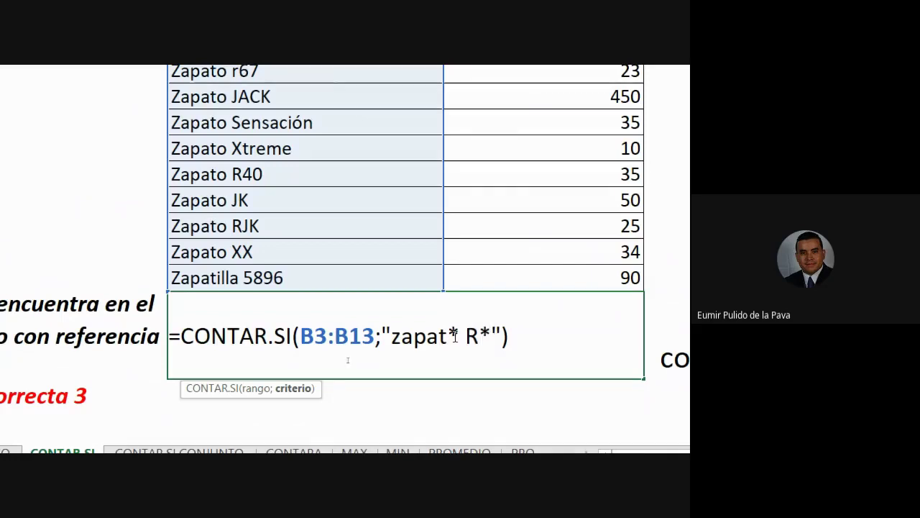
pyautogui.moveTo(459, 337); pyautogui.dragTo(447, 336)
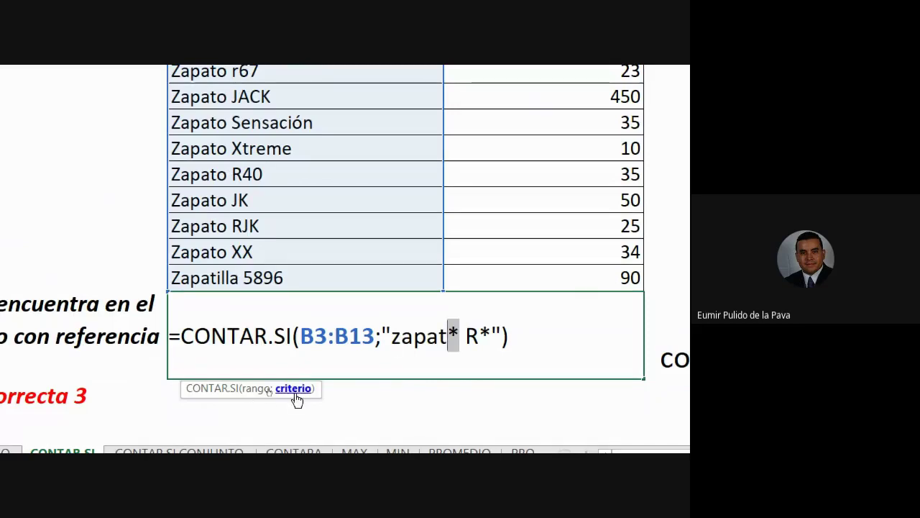
pyautogui.moveTo(318, 392); pyautogui.dragTo(329, 363)
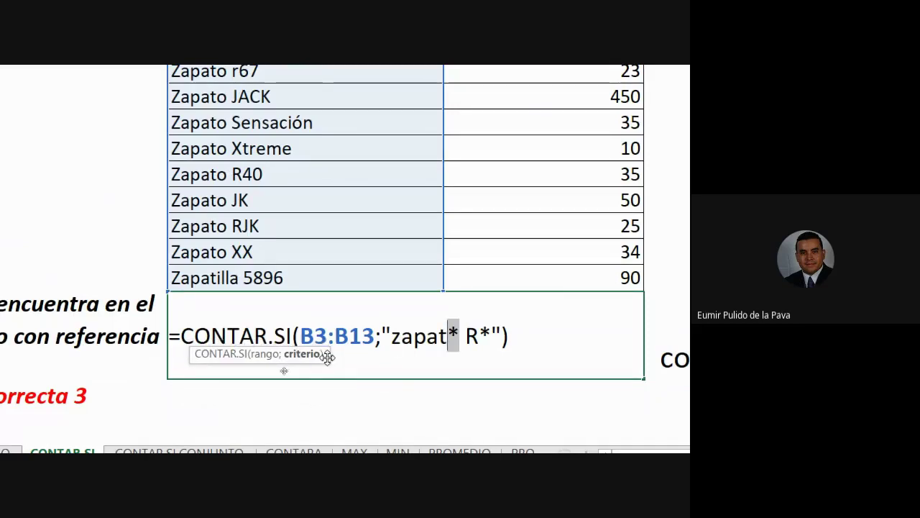
pyautogui.click(527, 334)
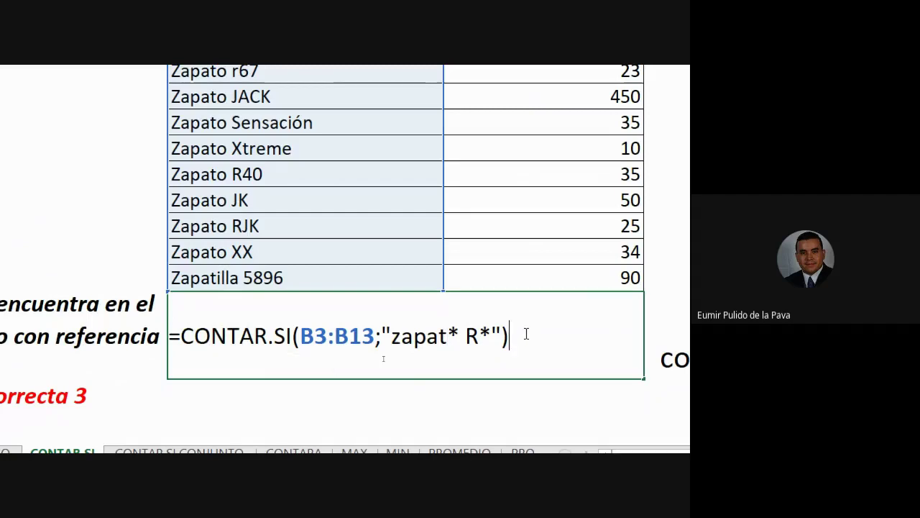
pyautogui.press('Return')
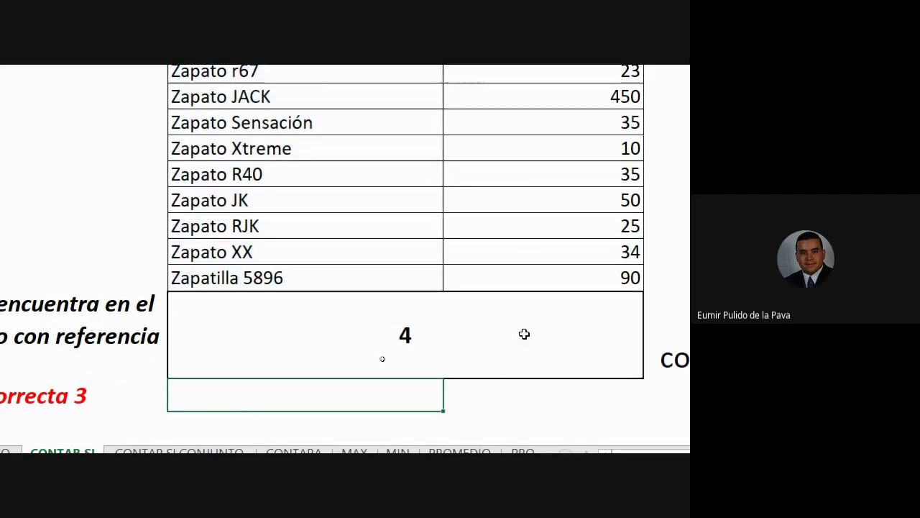
pyautogui.click(405, 435)
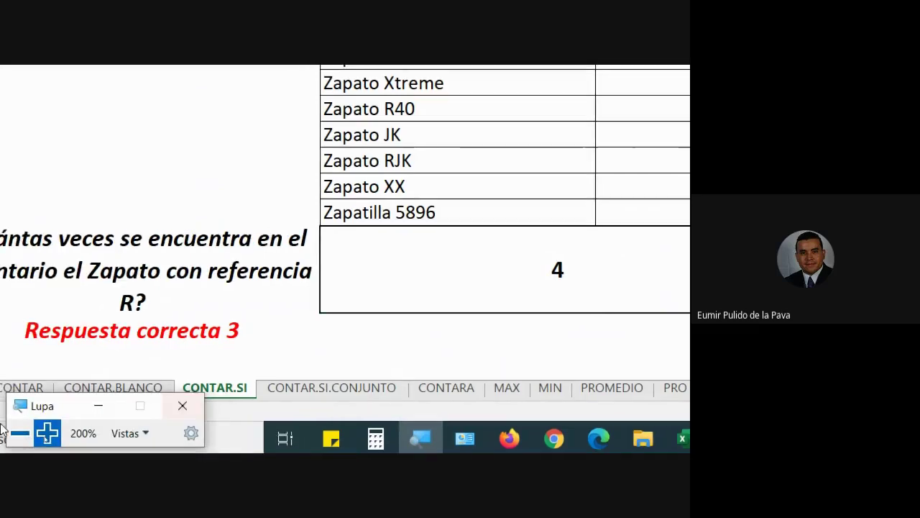
pyautogui.click(23, 434)
# - Bring the Google Meet call to the front, then switch back to the Excel workbook
pyautogui.moveTo(320, 444)
pyautogui.click(267, 391)
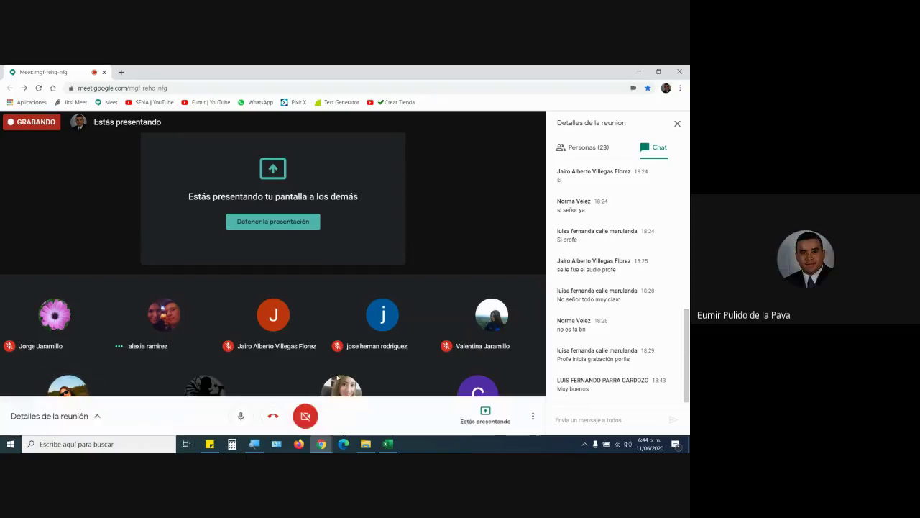
pyautogui.click(391, 446)
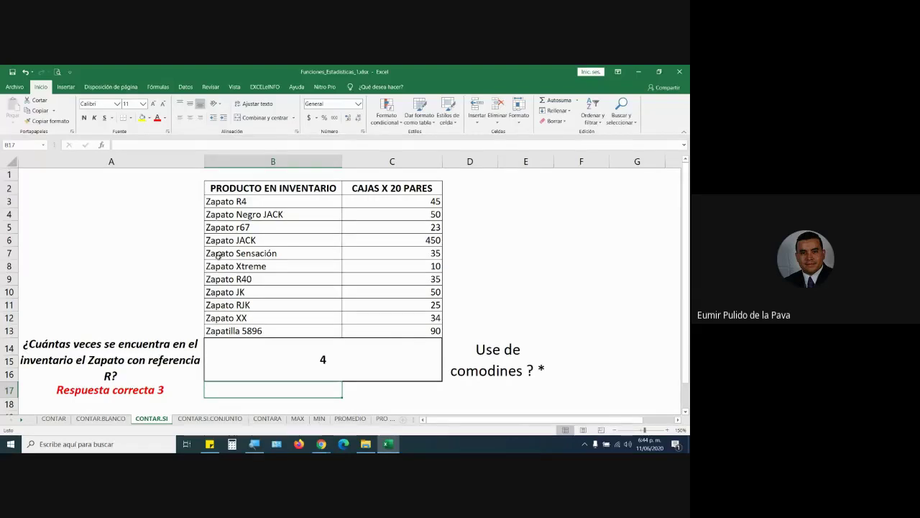
# - Rename the product in B3 from Zapato R4 to Zapato árbol r4
pyautogui.click(231, 203)
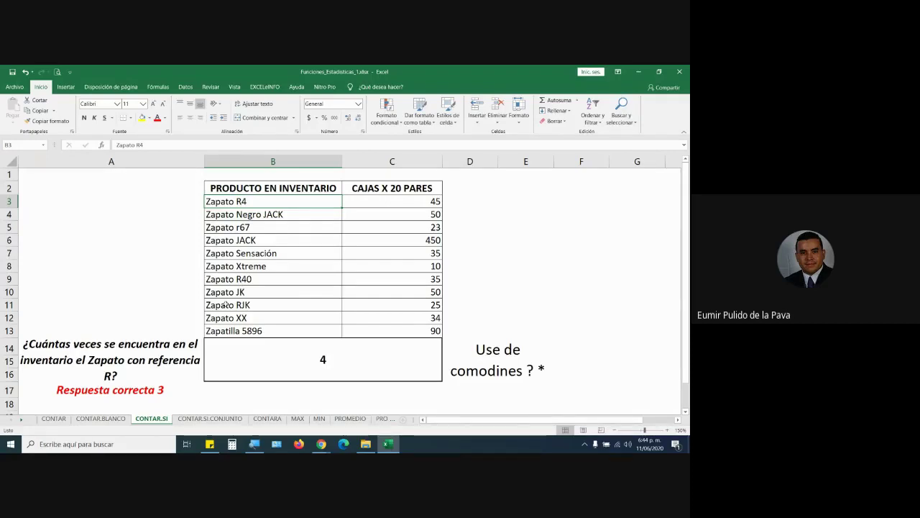
pyautogui.doubleClick(241, 201)
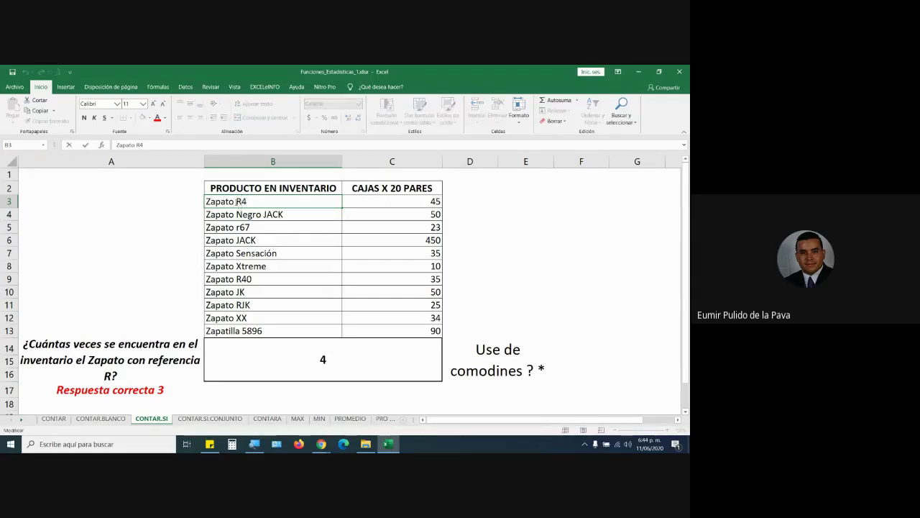
pyautogui.doubleClick(241, 202)
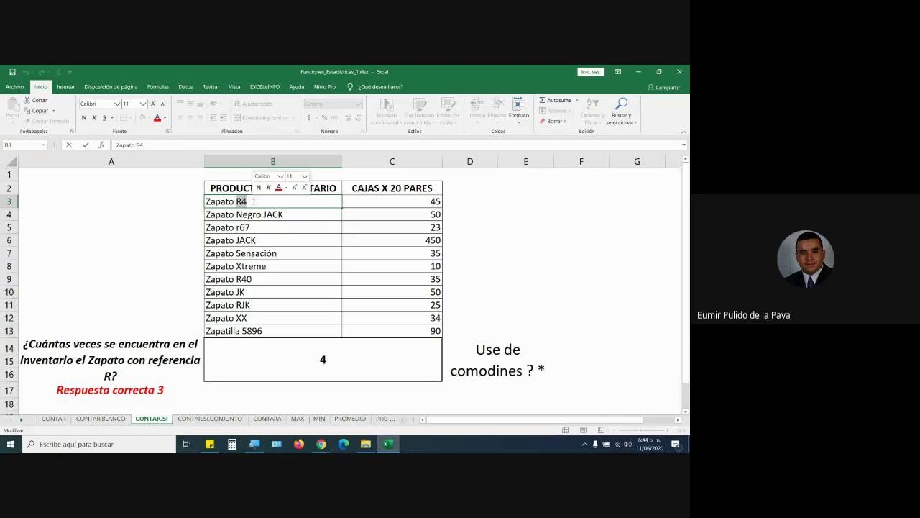
pyautogui.write('*')
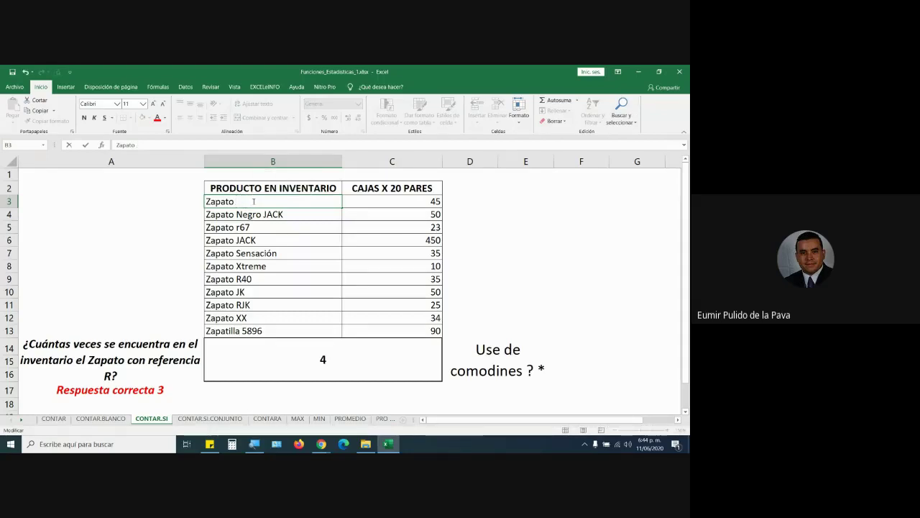
pyautogui.write('árbo')
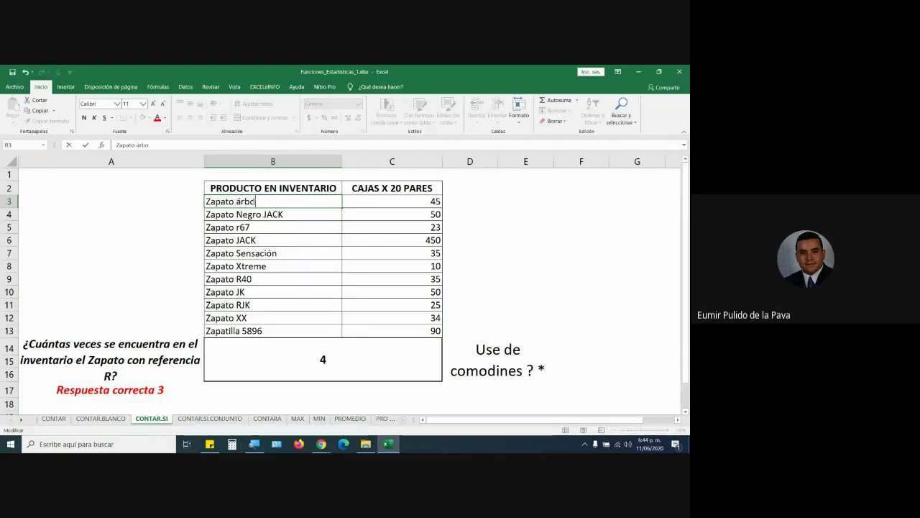
pyautogui.write('l r4')
pyautogui.press('Return')
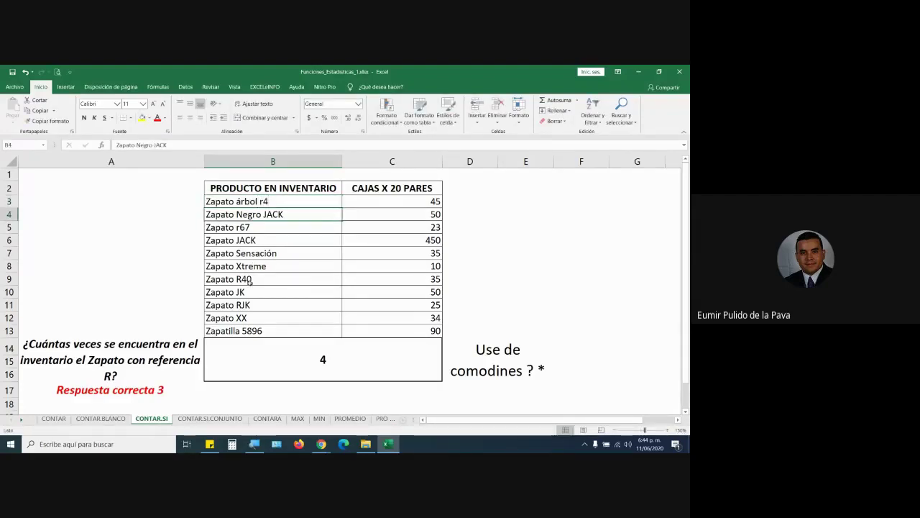
# - Rename the product in B9 from Zapato R40 to Zapato arbol r89
pyautogui.click(248, 279)
pyautogui.doubleClick(248, 279)
pyautogui.doubleClick(245, 279)
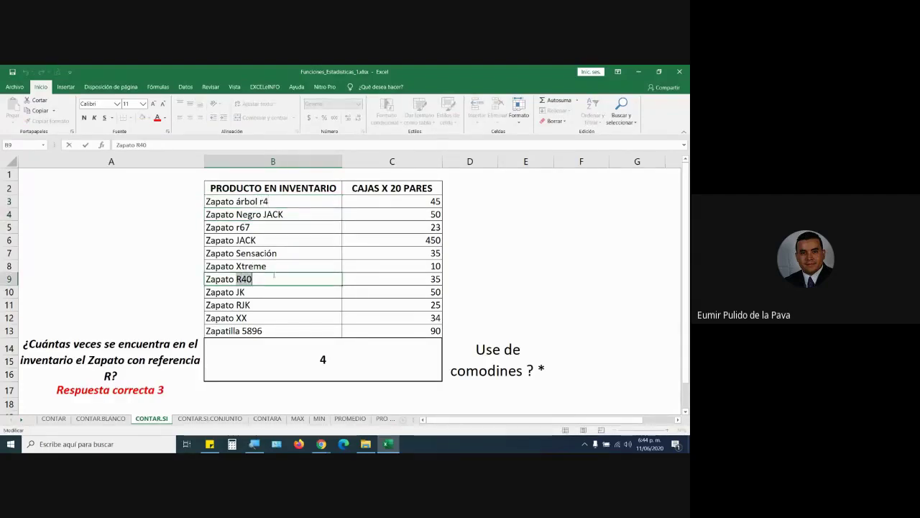
pyautogui.write('artbo')
pyautogui.write('l')
pyautogui.press('BackSpace')
pyautogui.press('BackSpace')
pyautogui.press('BackSpace')
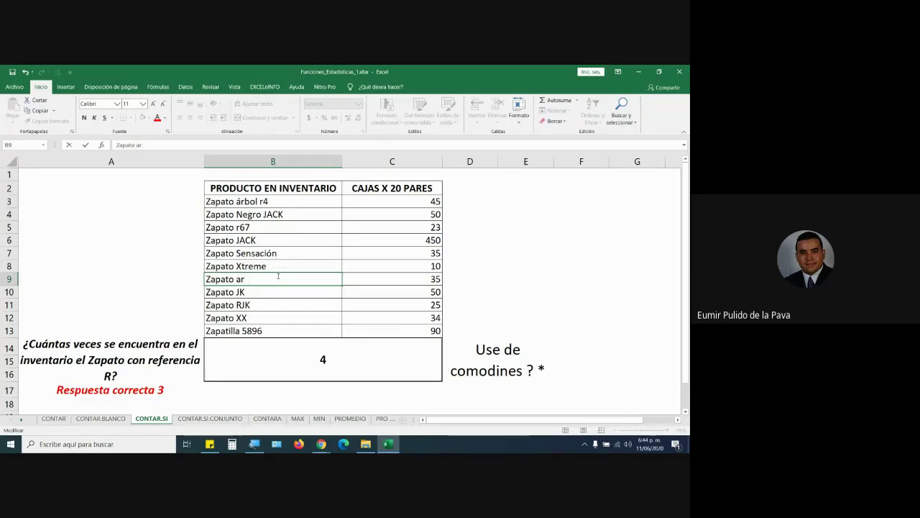
pyautogui.write('bol')
pyautogui.write(' r89')
pyautogui.press('Return')
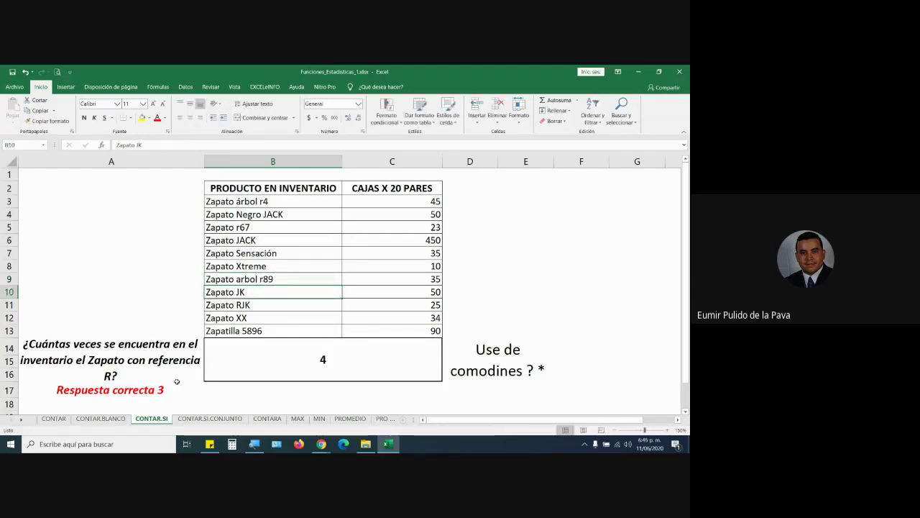
pyautogui.click(322, 444)
# - Admit the waiting participant in the Google Meet call, then bring Excel back to the front
pyautogui.click(262, 410)
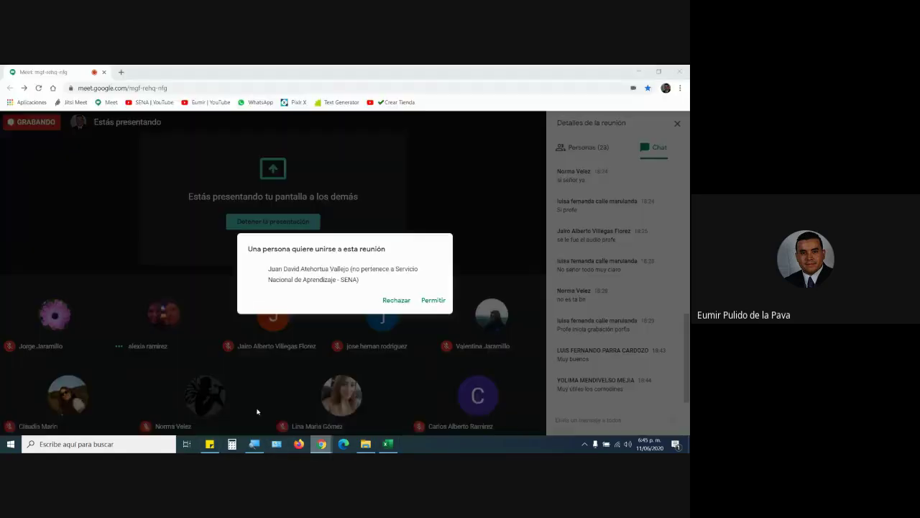
pyautogui.click(428, 300)
pyautogui.click(388, 444)
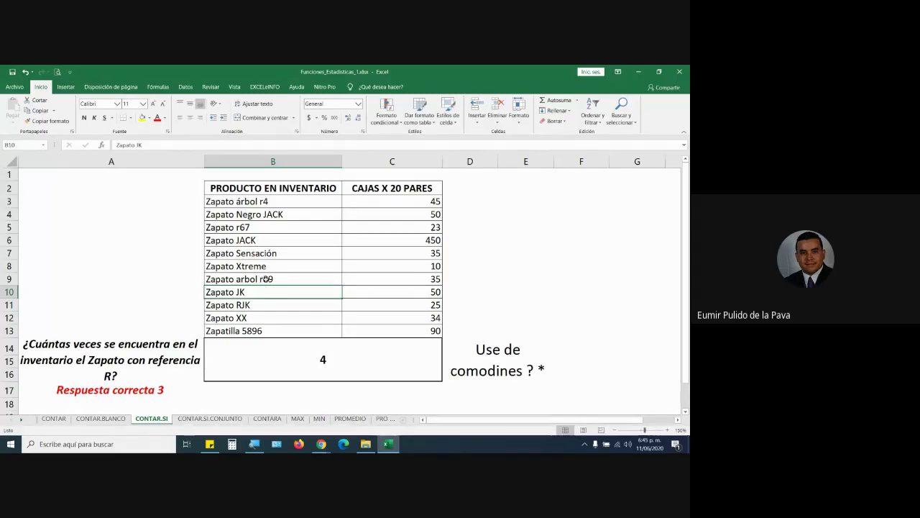
pyautogui.doubleClick(328, 362)
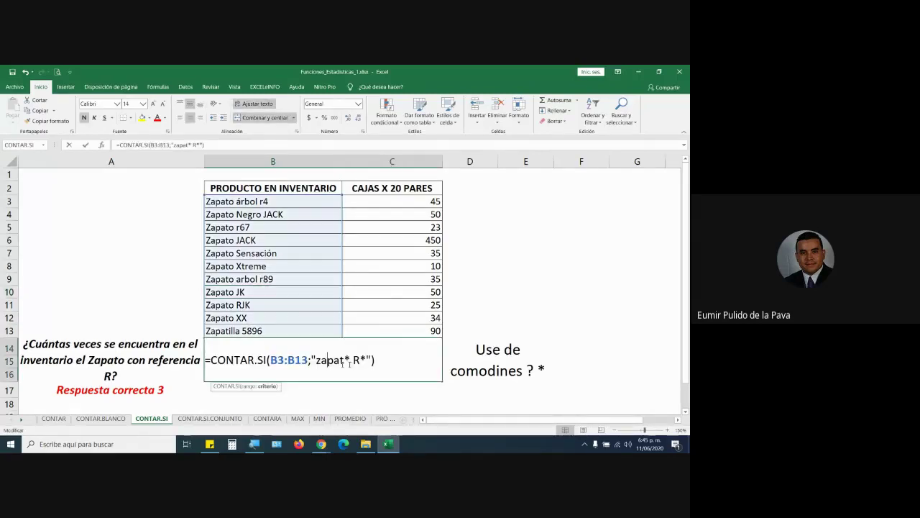
pyautogui.moveTo(316, 360); pyautogui.dragTo(367, 359)
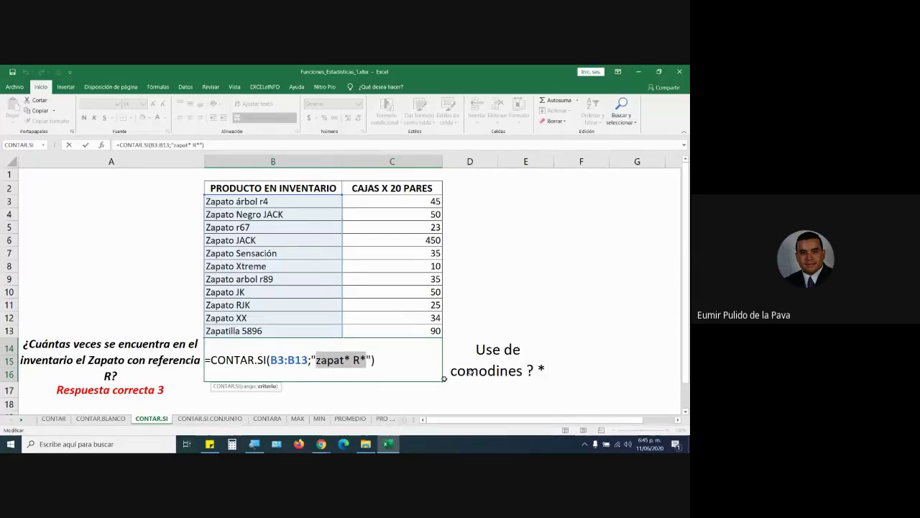
pyautogui.press('Escape')
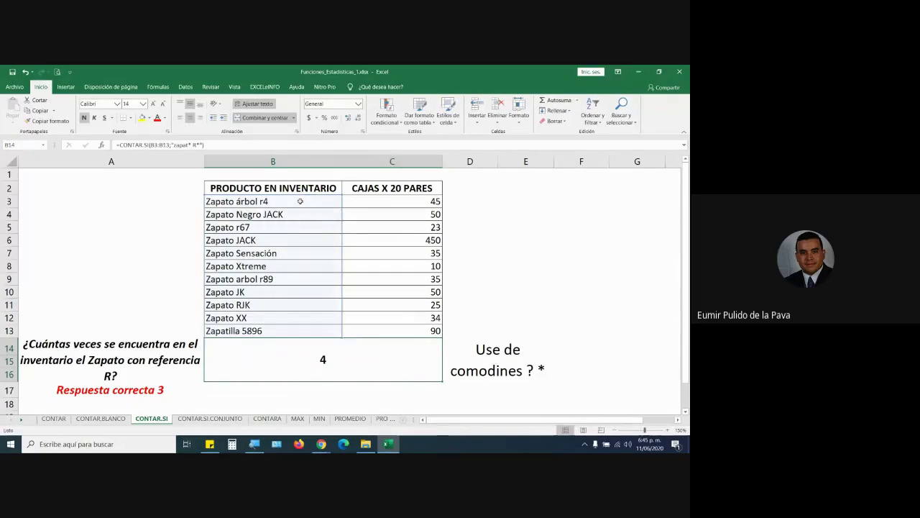
pyautogui.doubleClick(300, 201)
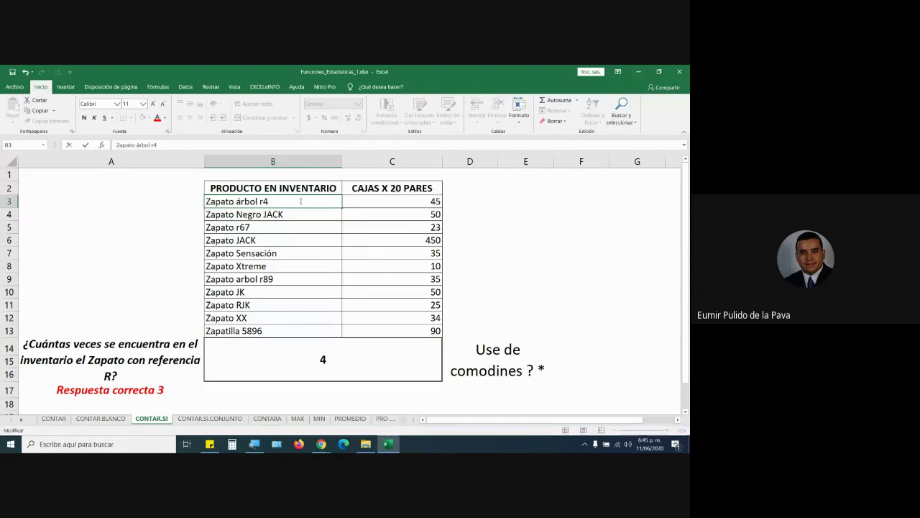
pyautogui.press('Return')
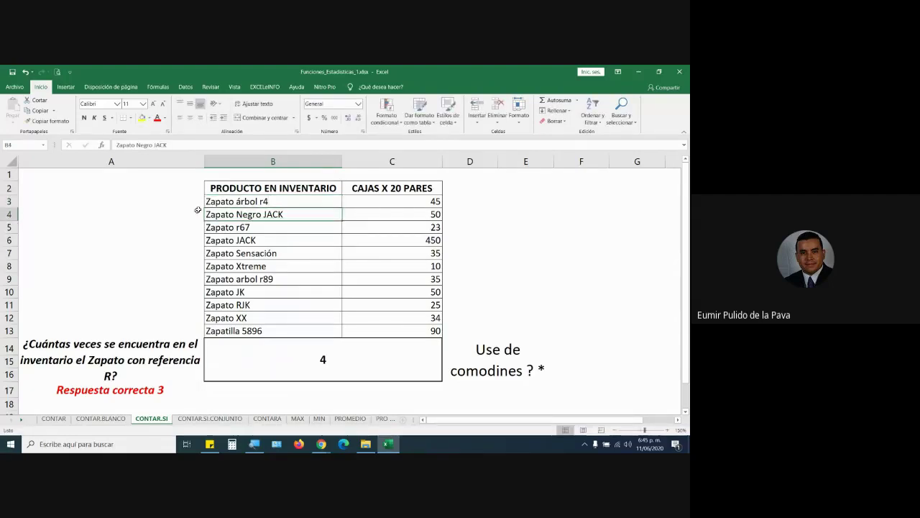
pyautogui.doubleClick(238, 202)
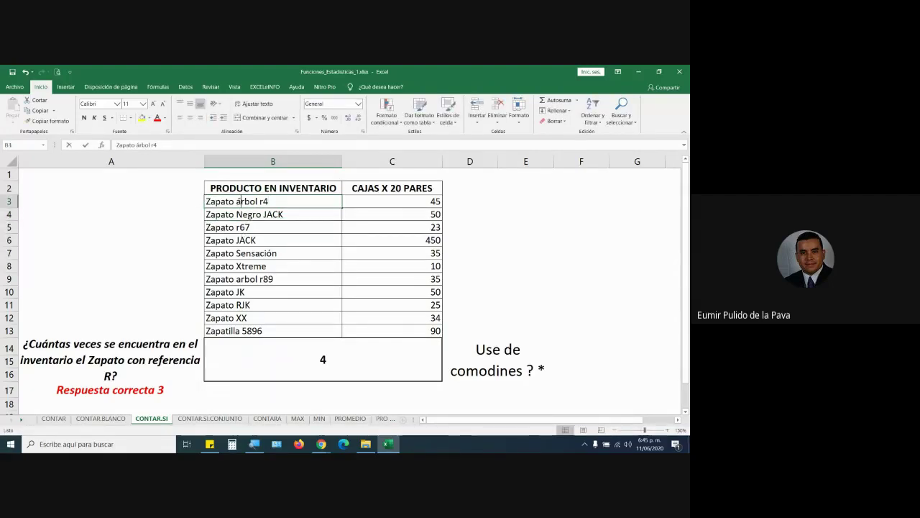
pyautogui.hotkey('shift', 'Left')
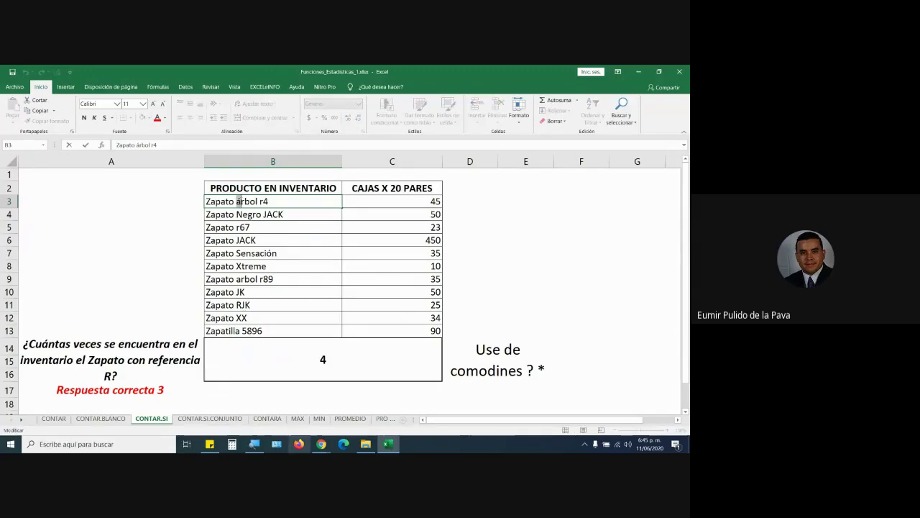
pyautogui.click(254, 444)
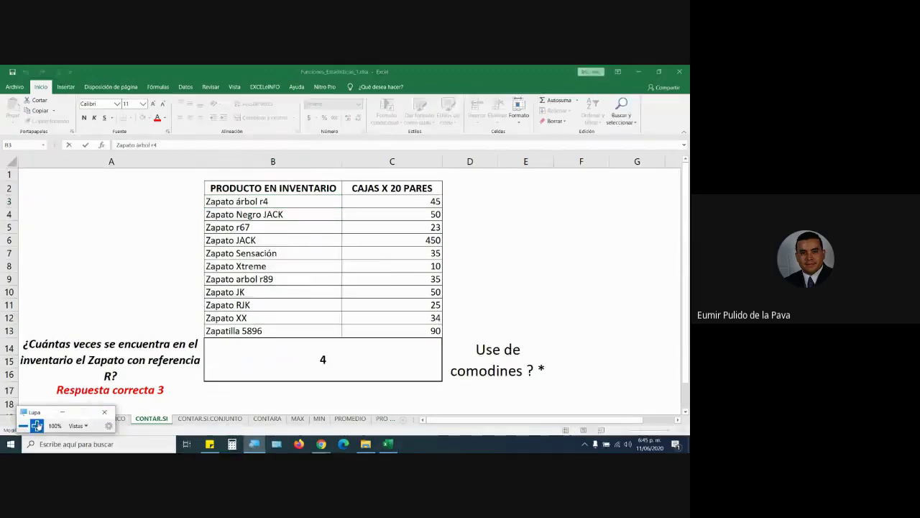
pyautogui.click(36, 426)
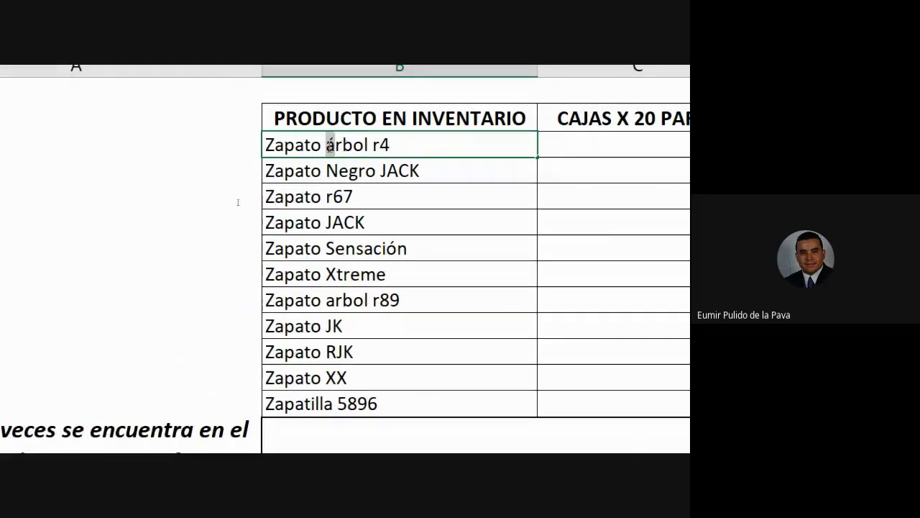
pyautogui.moveTo(327, 146); pyautogui.dragTo(367, 146)
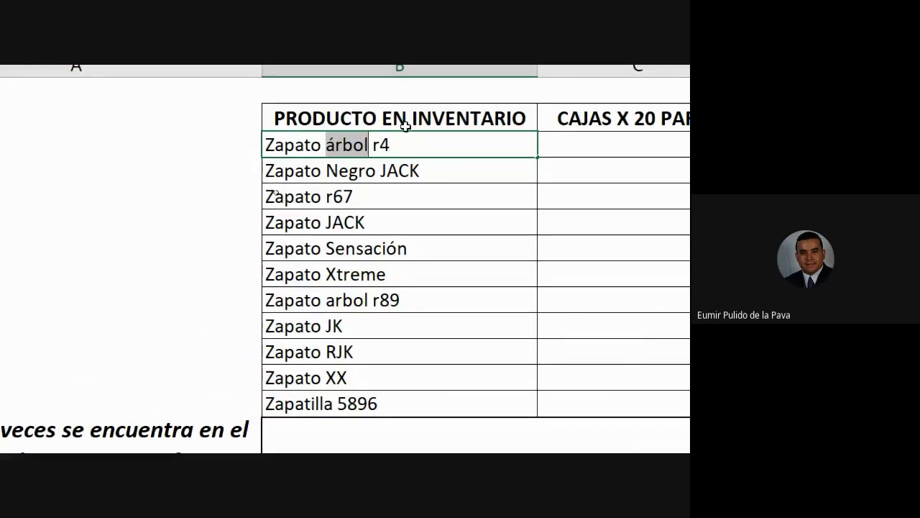
pyautogui.moveTo(373, 147); pyautogui.dragTo(391, 146)
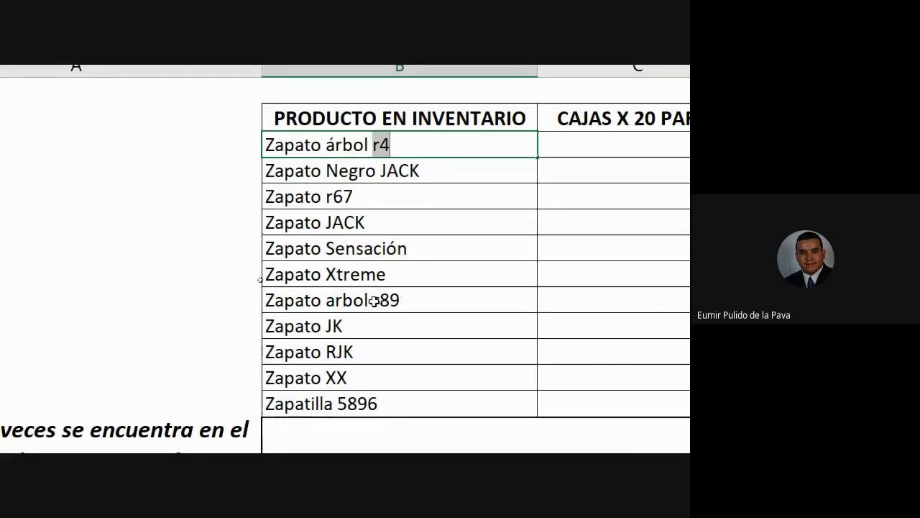
pyautogui.moveTo(325, 145); pyautogui.dragTo(368, 144)
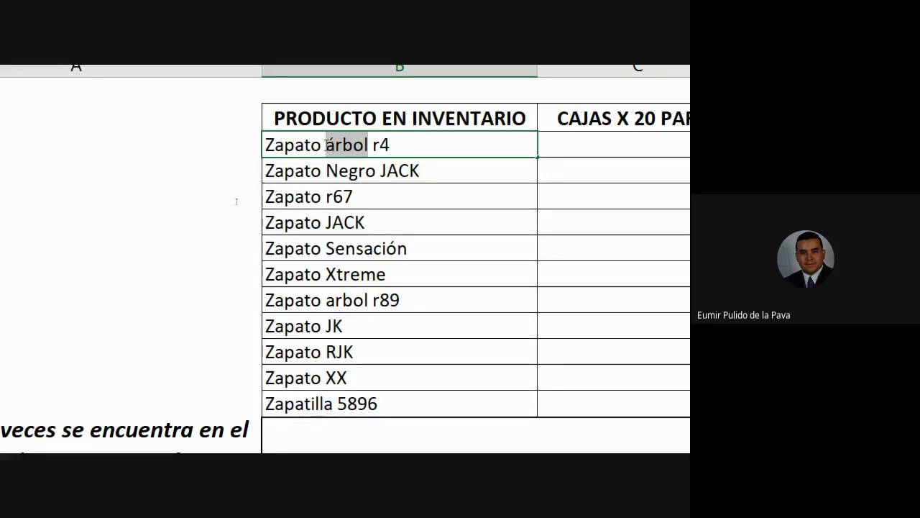
pyautogui.moveTo(326, 144); pyautogui.dragTo(335, 144)
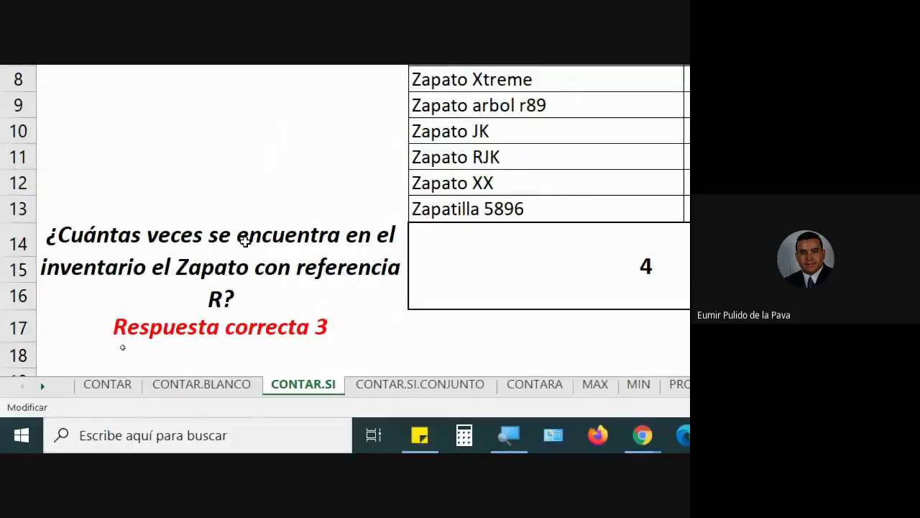
# - Replace 'con referencia R' with 'tipo árbol' in the question and clear the Respuesta correcta 3 note
pyautogui.doubleClick(245, 242)
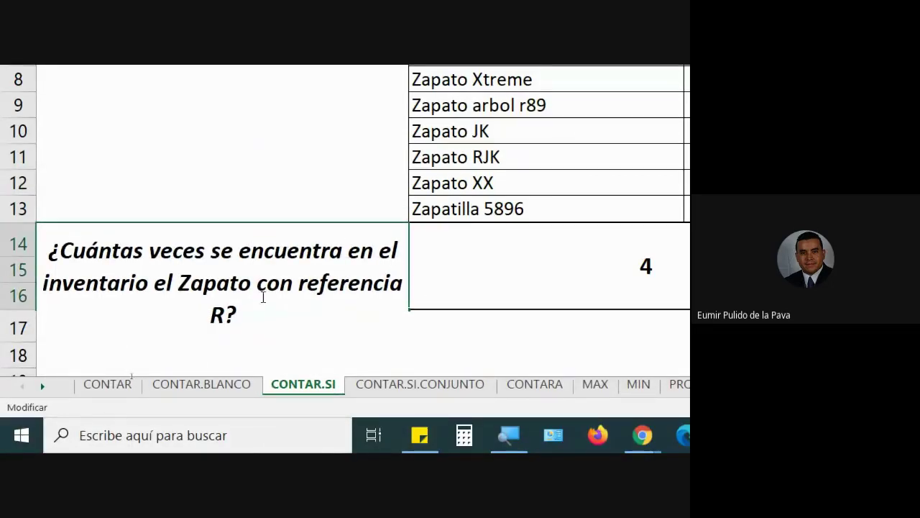
pyautogui.moveTo(261, 291); pyautogui.dragTo(225, 314)
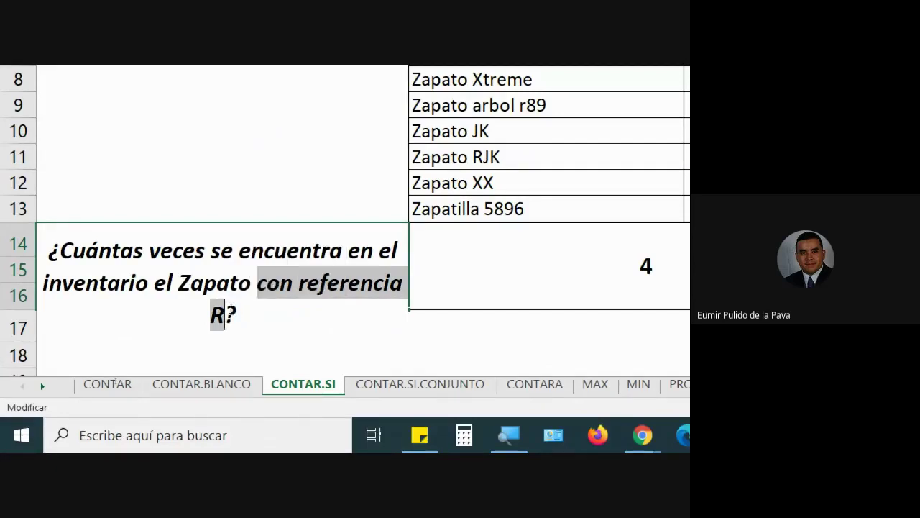
pyautogui.press('BackSpace')
pyautogui.write('tip')
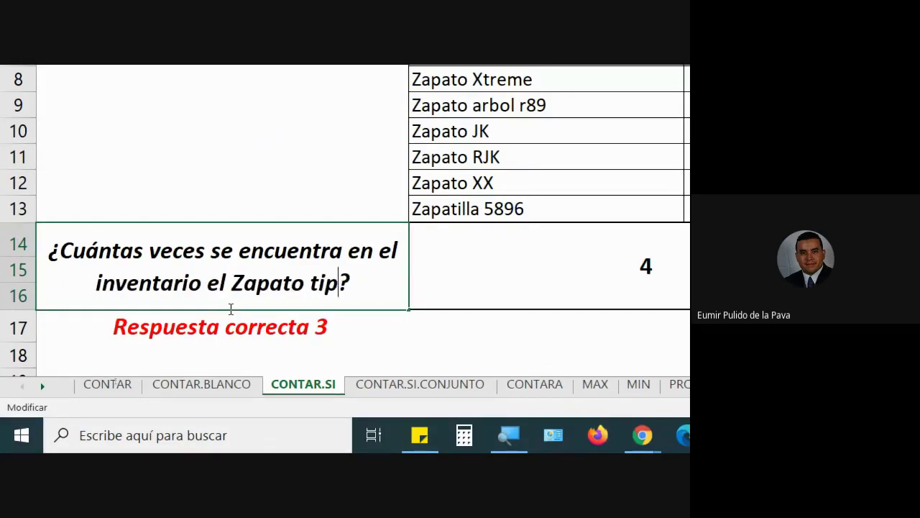
pyautogui.write('o ár')
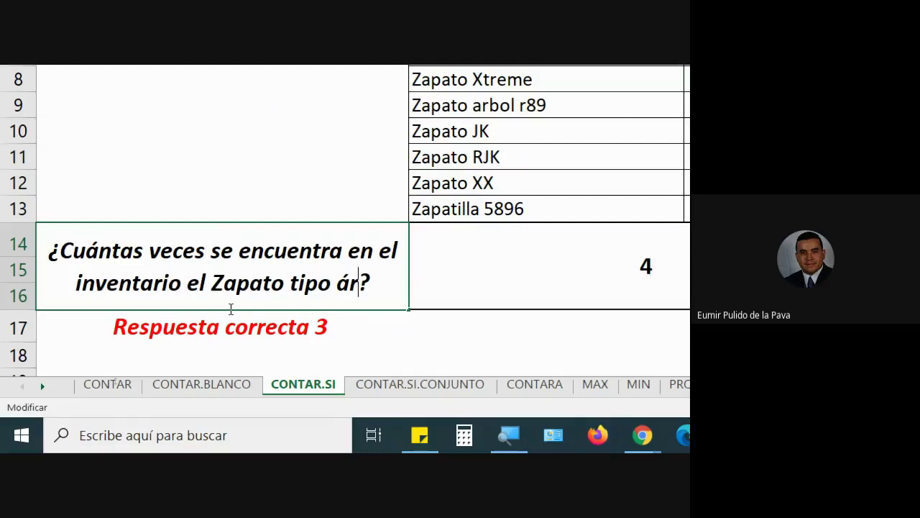
pyautogui.write('bol')
pyautogui.press('Return')
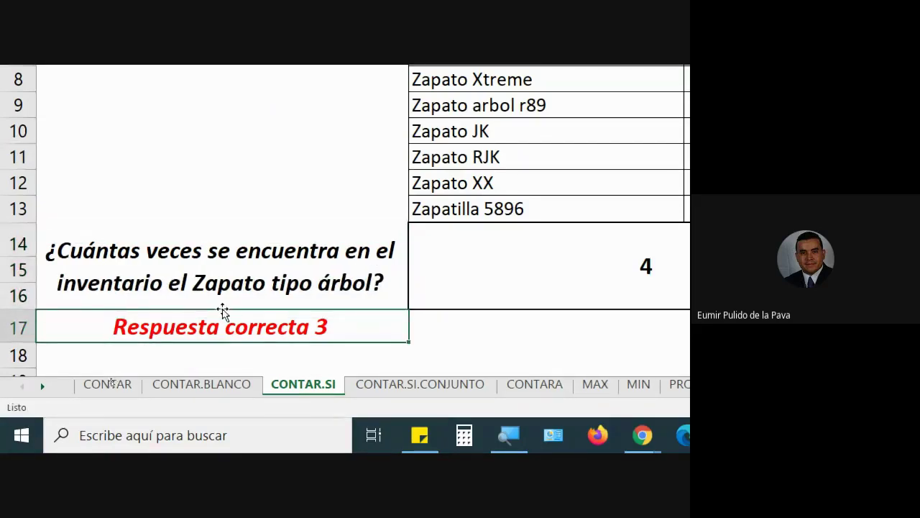
pyautogui.press('Delete')
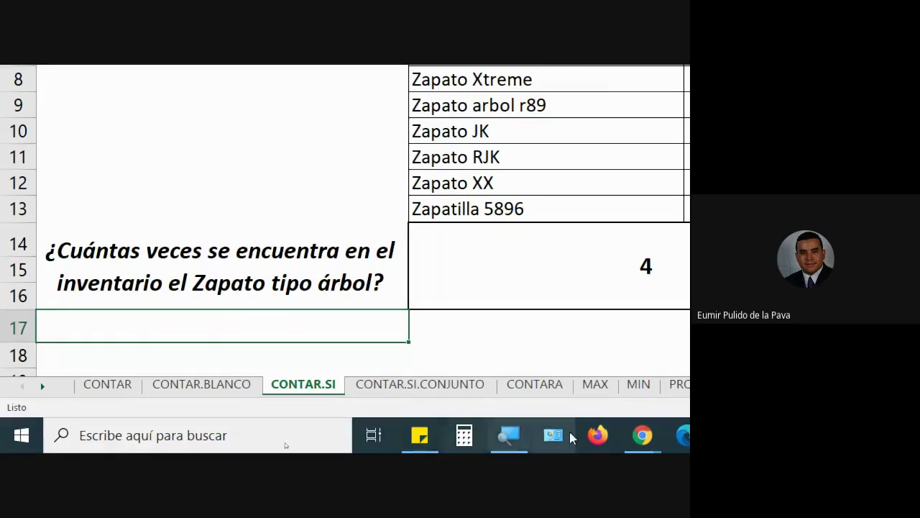
# - Admit the person waiting in the Google Meet call and return to the spreadsheet
pyautogui.moveTo(616, 432)
pyautogui.click(547, 359)
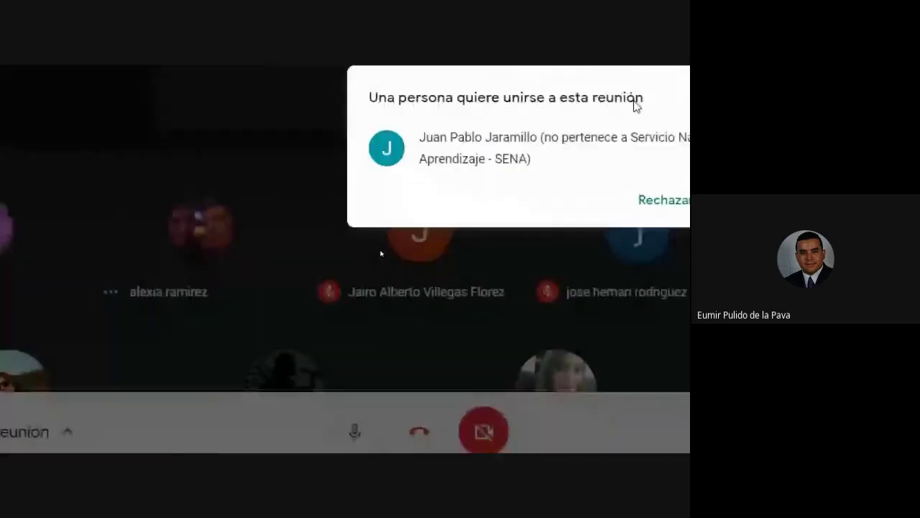
pyautogui.click(642, 171)
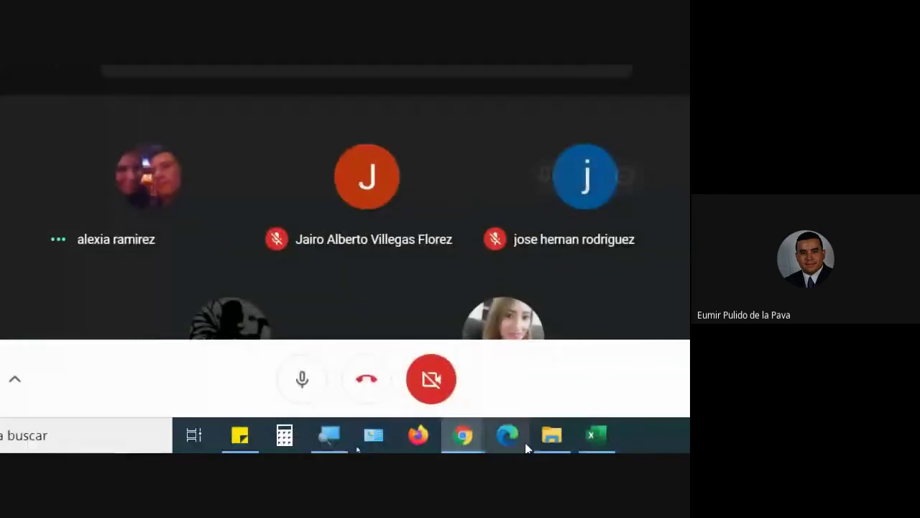
pyautogui.click(601, 438)
# - Change 'zapat*' to 'zapato' in the count formula's criterion
pyautogui.doubleClick(376, 366)
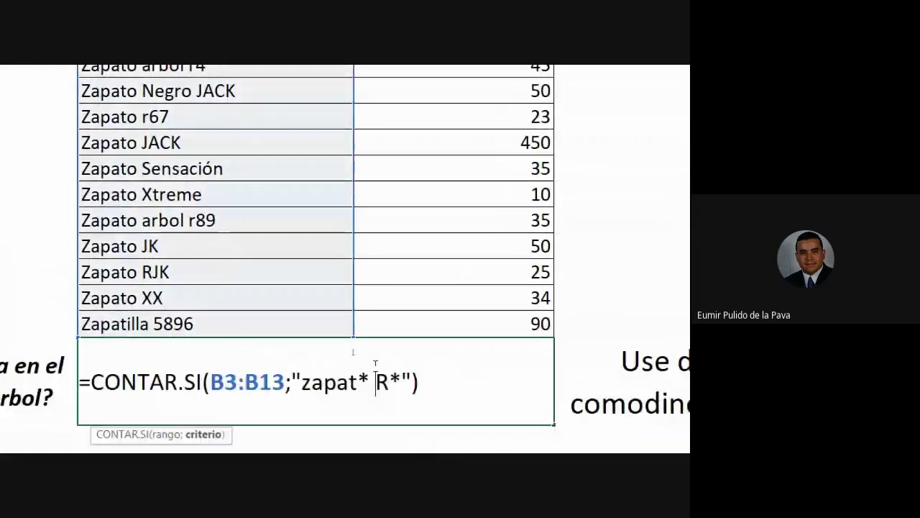
pyautogui.moveTo(313, 364); pyautogui.dragTo(370, 364)
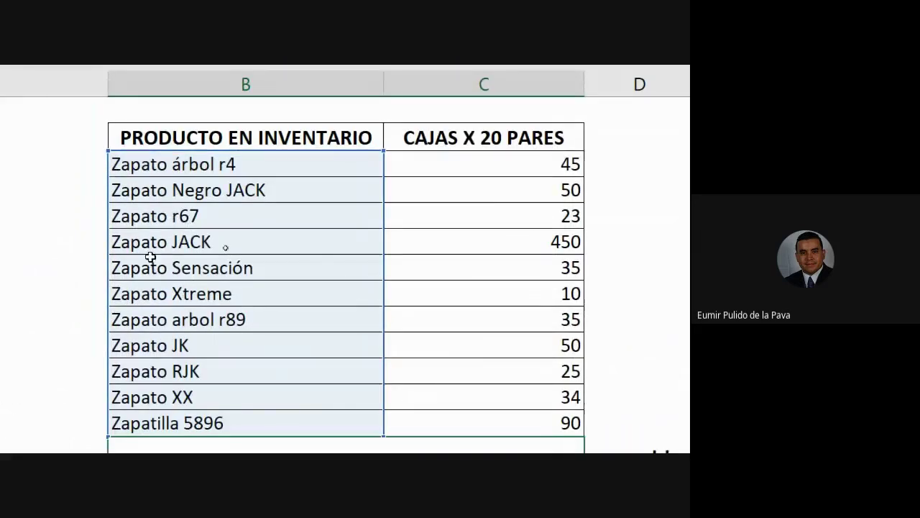
pyautogui.press('Right')
pyautogui.press('Right')
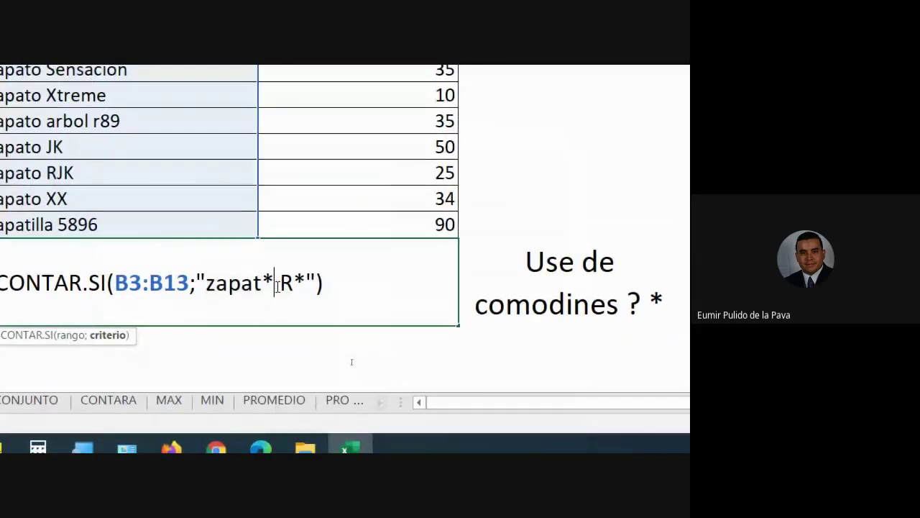
pyautogui.press('BackSpace')
pyautogui.write('o')
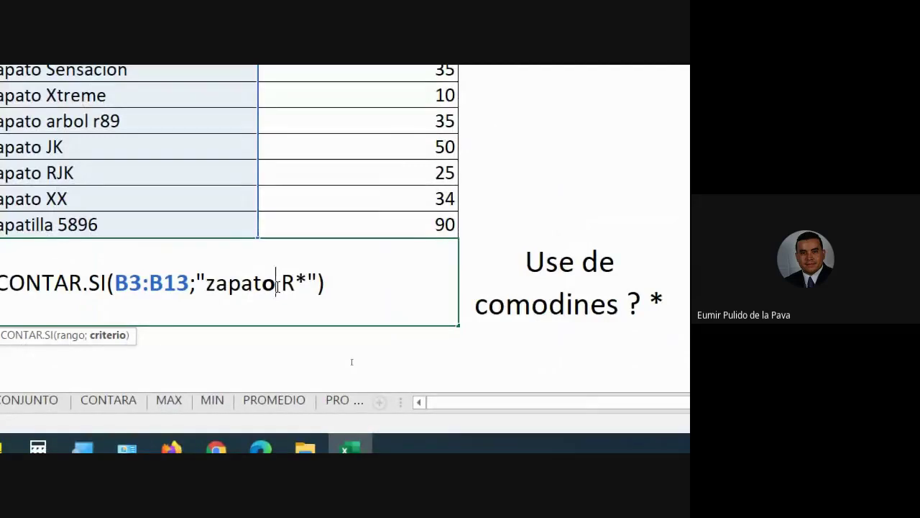
# - Replace 'R*' with '?rbol *', using ? to stand for the accented letter
pyautogui.press('Right')
pyautogui.hotkey('shift', 'Right')
pyautogui.hotkey('shift', 'Right')
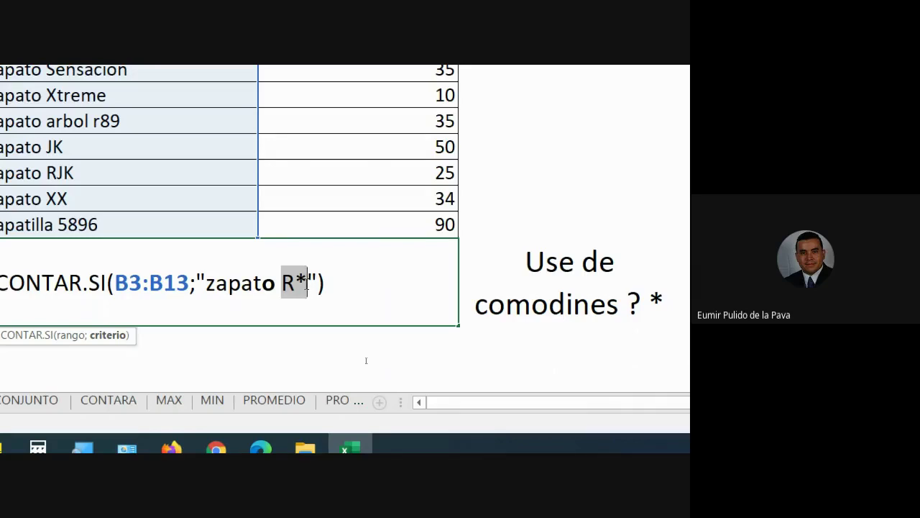
pyautogui.write('?')
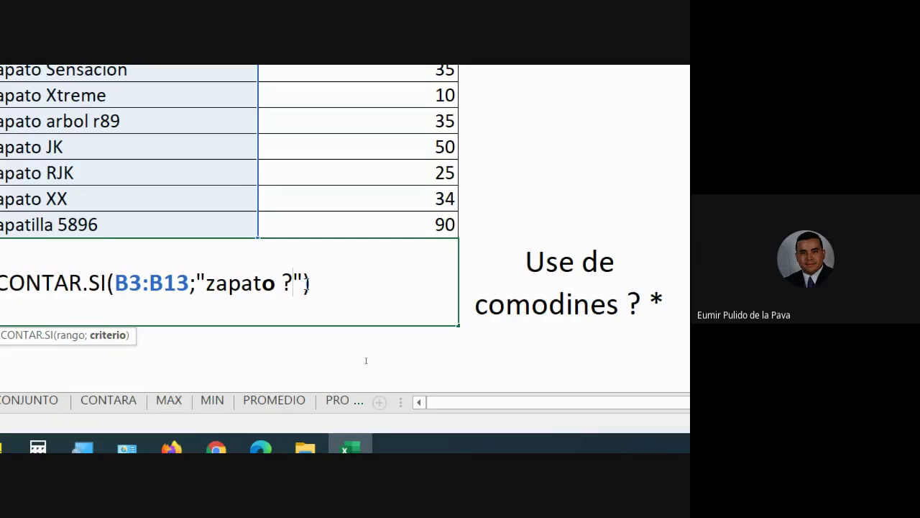
pyautogui.moveTo(280, 282); pyautogui.dragTo(292, 273)
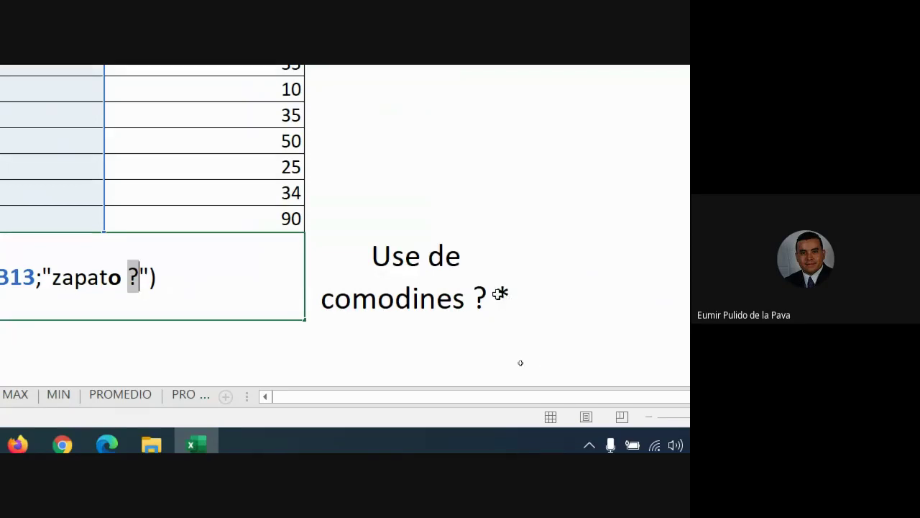
pyautogui.click(141, 285)
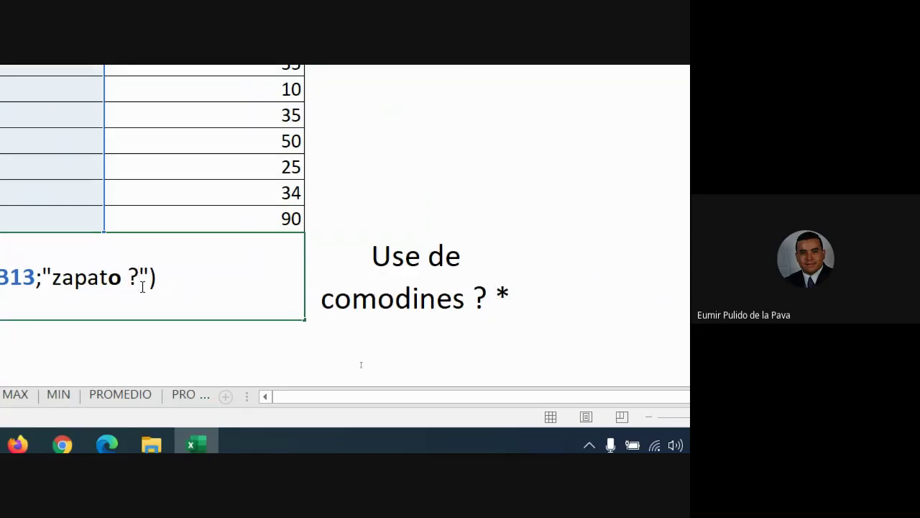
pyautogui.write('rbol')
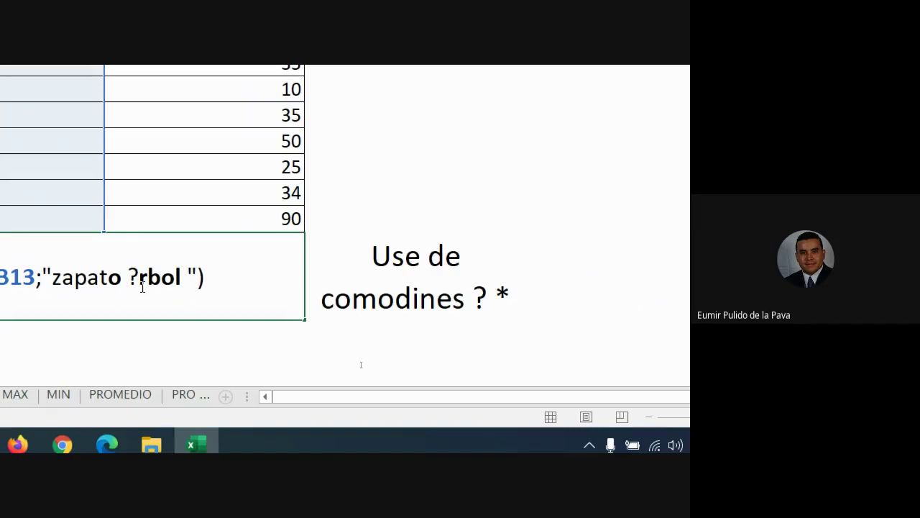
pyautogui.write(' *')
pyautogui.moveTo(130, 279); pyautogui.dragTo(199, 277)
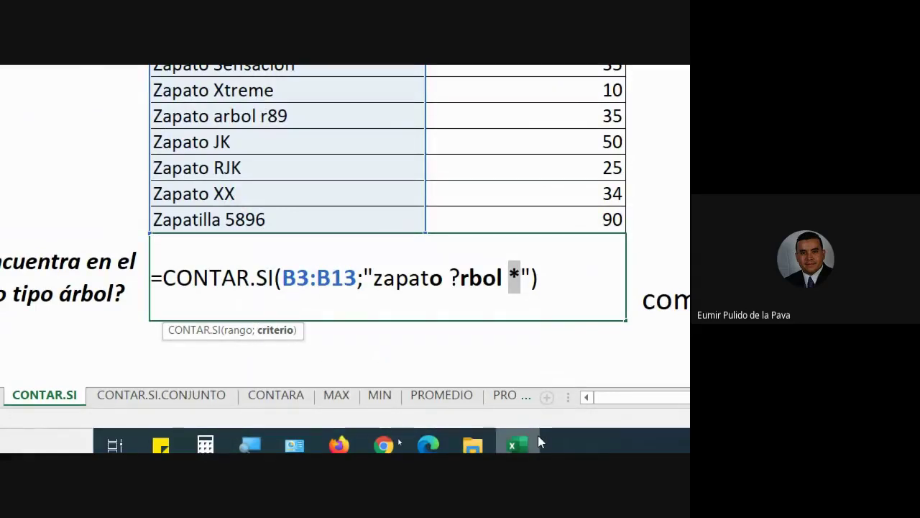
# - Admit the next person asking to join the Meet call and return to the formula
pyautogui.moveTo(473, 442)
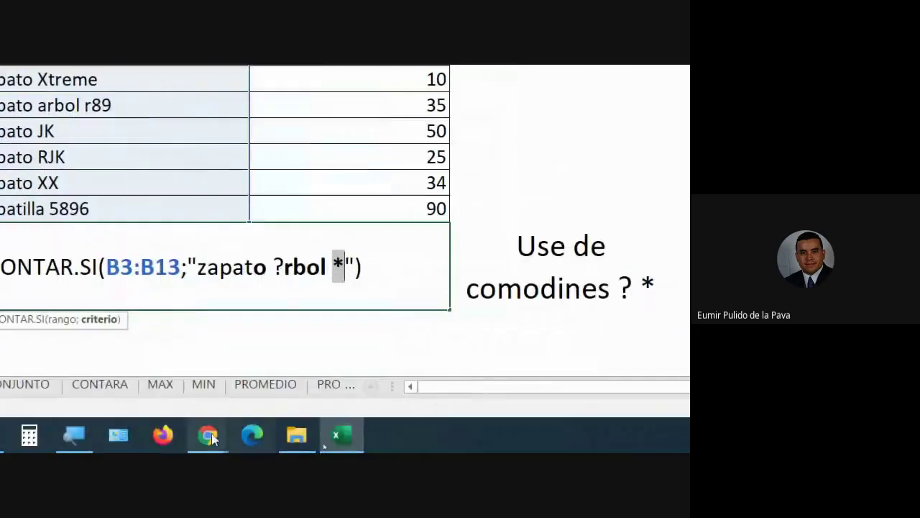
pyautogui.moveTo(208, 434)
pyautogui.click(173, 345)
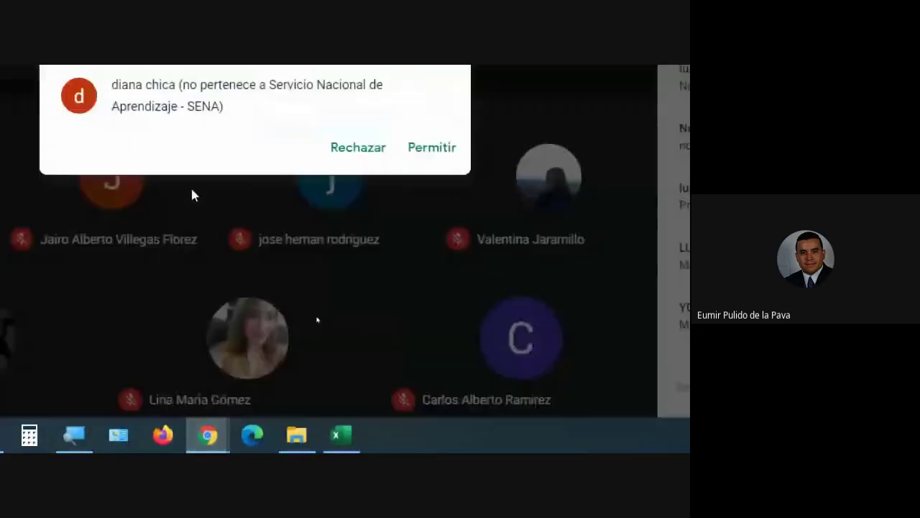
pyautogui.click(393, 174)
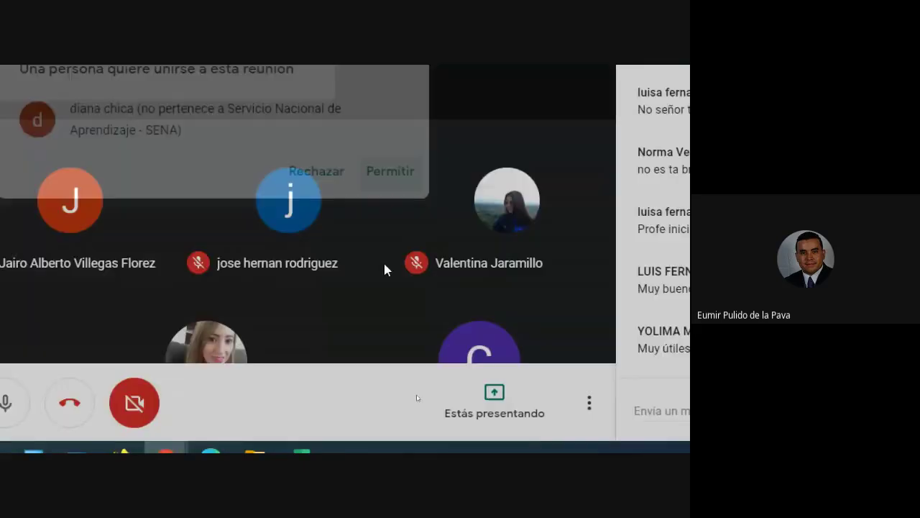
pyautogui.click(329, 444)
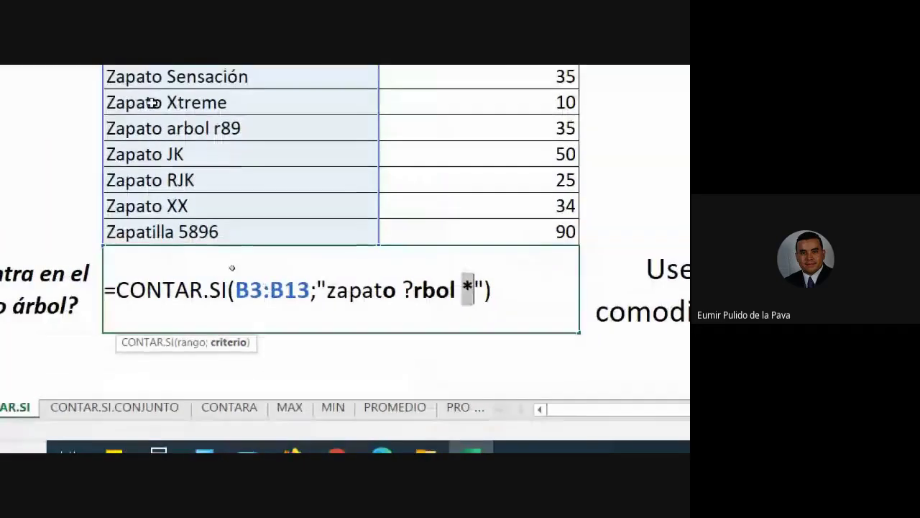
# - Commit the '?rbol' formula, which shows 2, then reopen it and select the ? wildcard
pyautogui.press('Return')
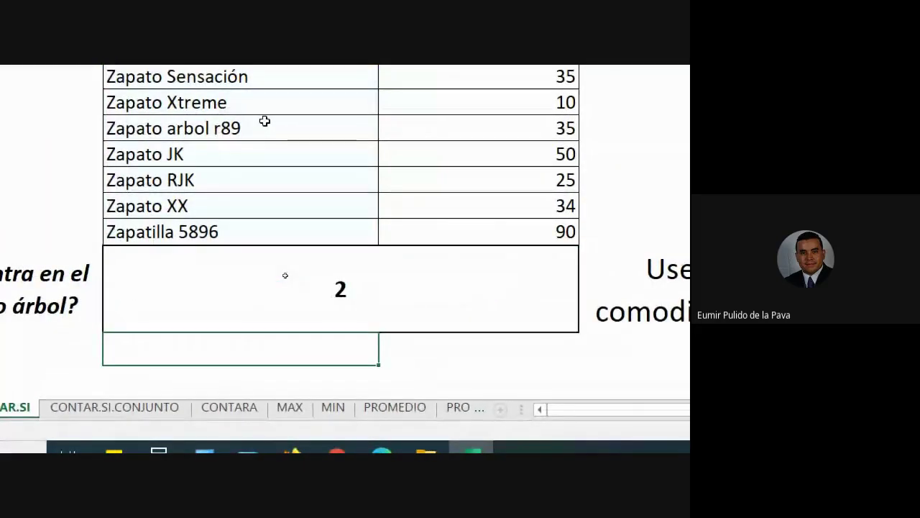
pyautogui.click(370, 277)
pyautogui.press('F2')
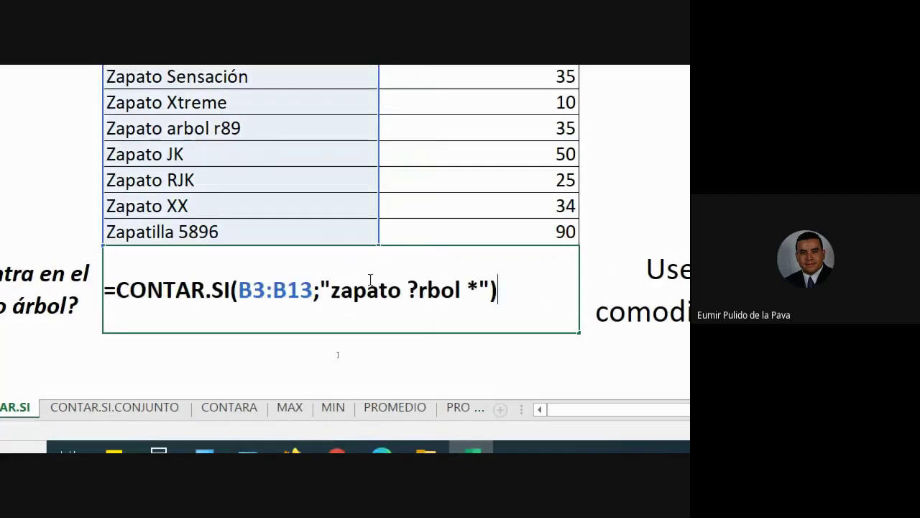
pyautogui.click(370, 279)
pyautogui.moveTo(331, 287); pyautogui.dragTo(461, 288)
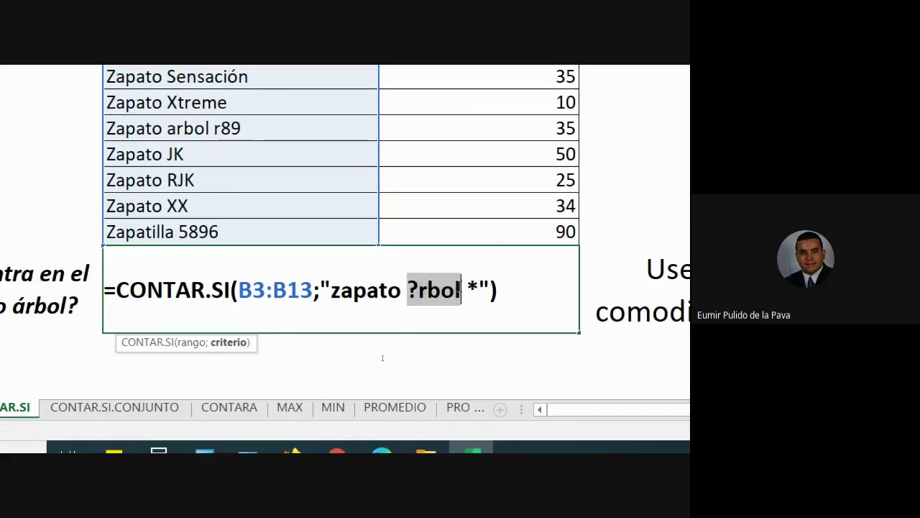
pyautogui.hotkey('shift', 'Left')
pyautogui.hotkey('shift', 'Left')
pyautogui.hotkey('shift', 'Left')
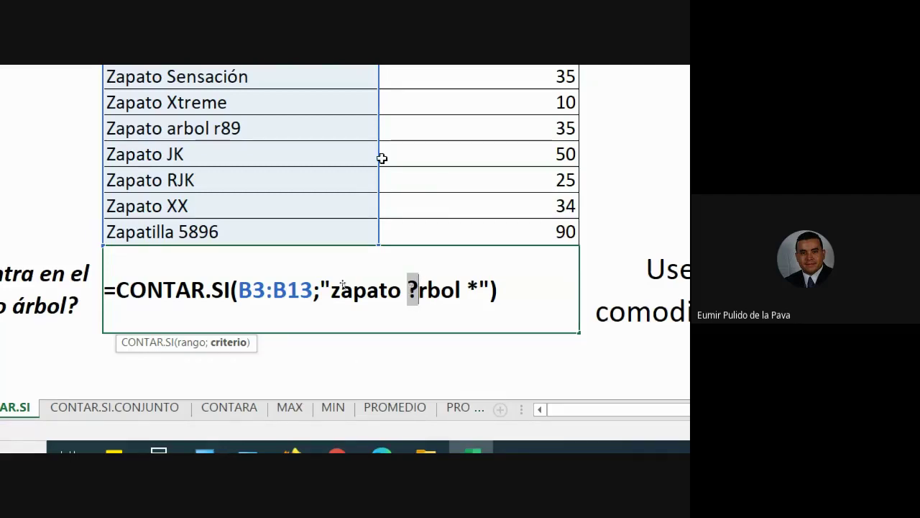
# - Replace the ? with á so the criterion reads 'zapato árbol *', returning 1
pyautogui.scroll(2, 376, 86)
pyautogui.scroll(3, 294, 86)
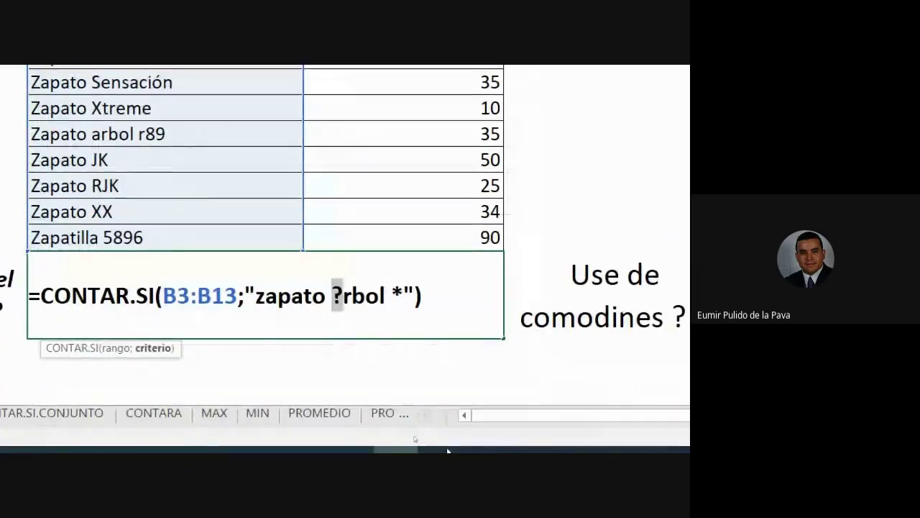
pyautogui.write('á')
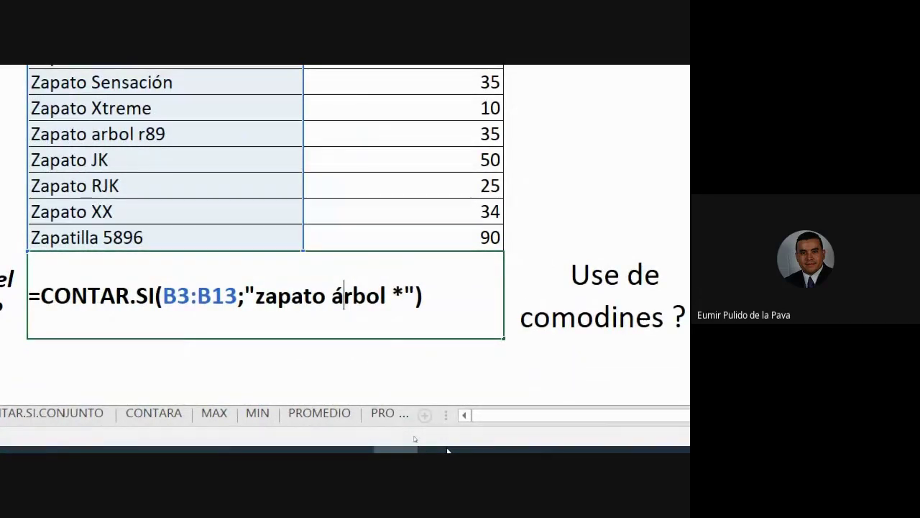
pyautogui.press('Return')
# - Highlight 'Zapato á' in B3 to point out the accented letter
pyautogui.click(280, 289)
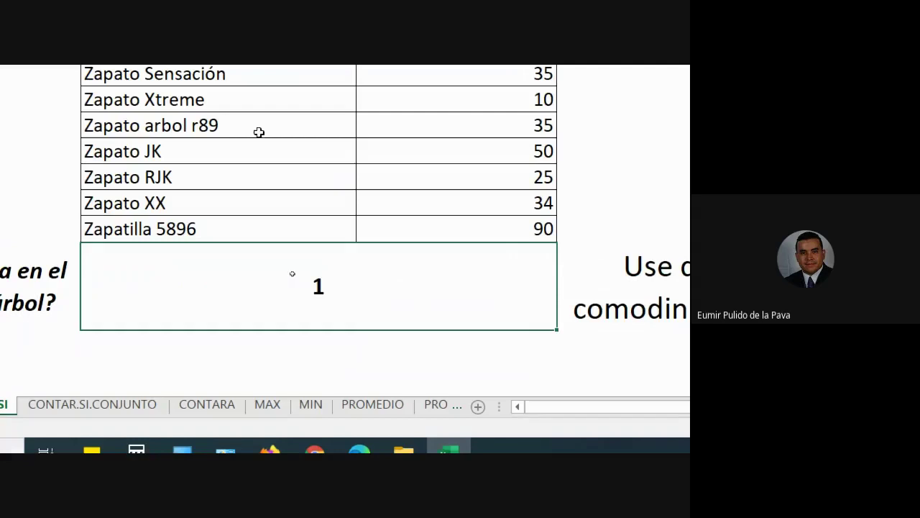
pyautogui.click(148, 159)
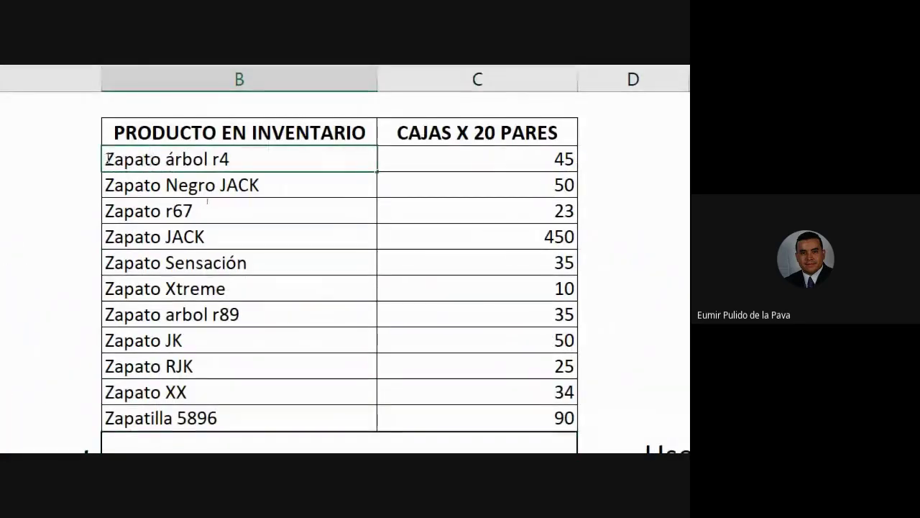
pyautogui.moveTo(104, 159); pyautogui.dragTo(174, 159)
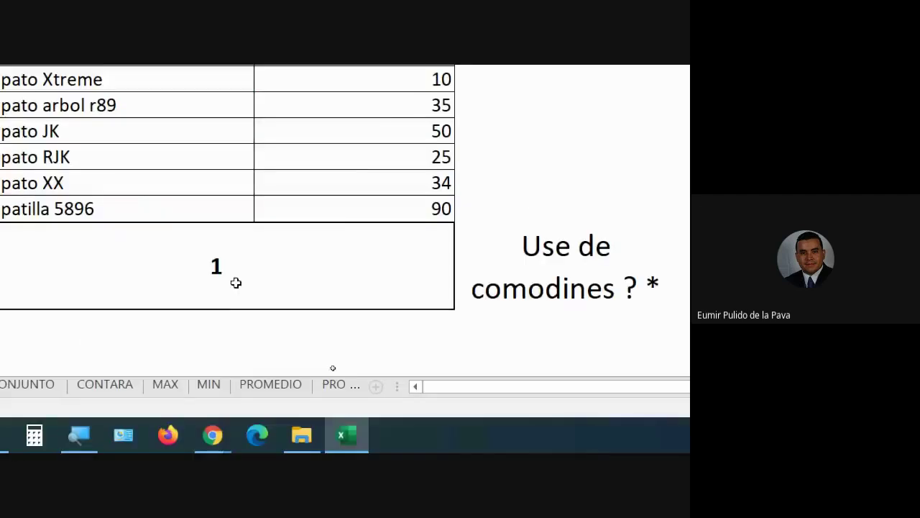
# - Delete the á from árbol in the criterion and type a ? wildcard in its place
pyautogui.doubleClick(224, 272)
pyautogui.click(288, 268)
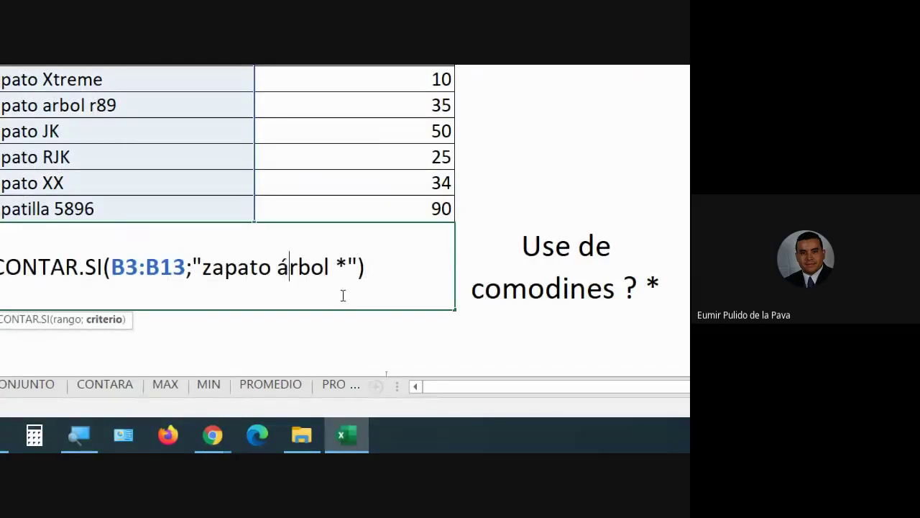
pyautogui.press('BackSpace')
pyautogui.write('Zapatilla 5896')
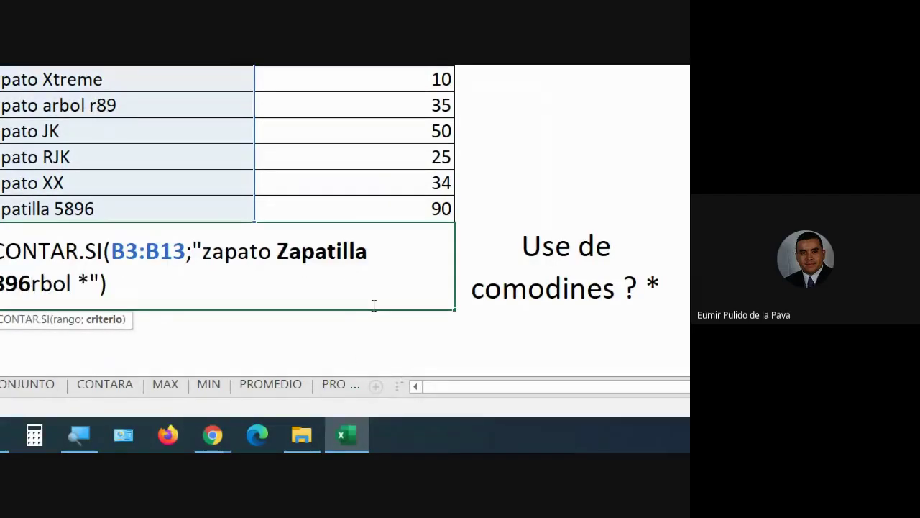
pyautogui.press('BackSpace')
pyautogui.press('BackSpace')
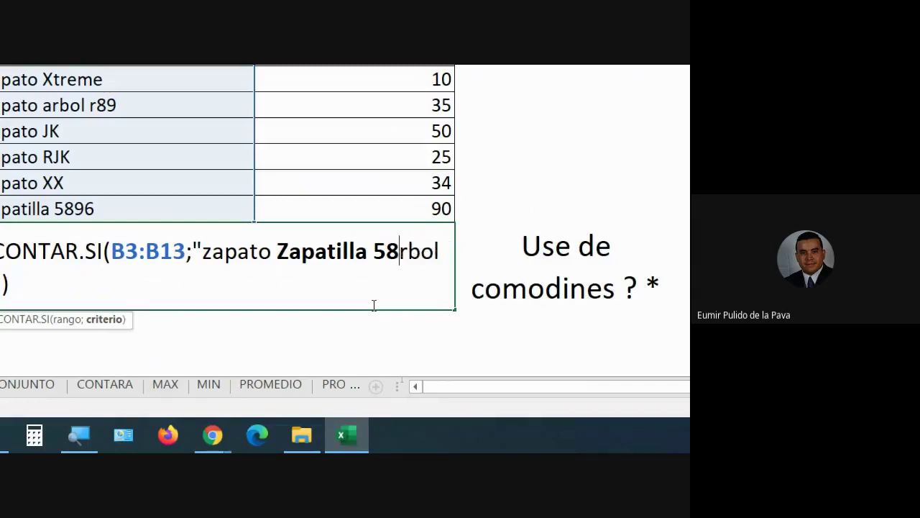
pyautogui.press('BackSpace')
pyautogui.press('BackSpace')
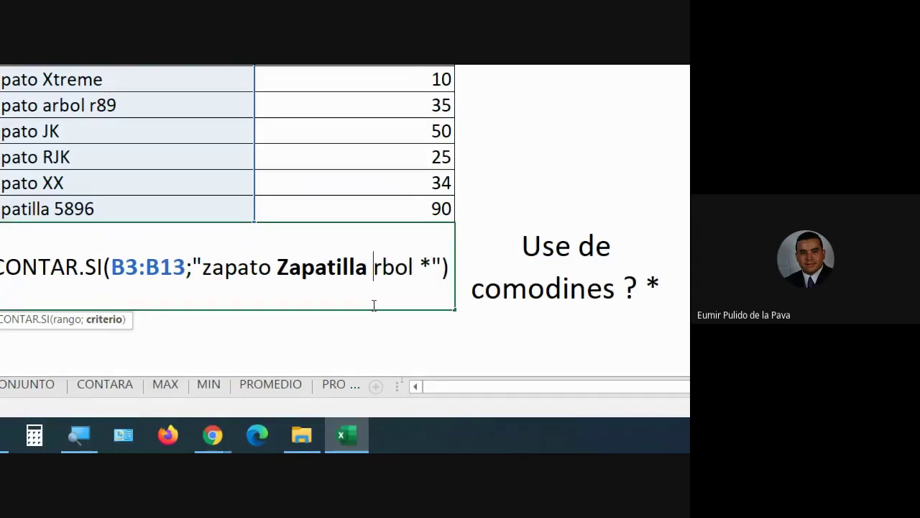
pyautogui.write('?')
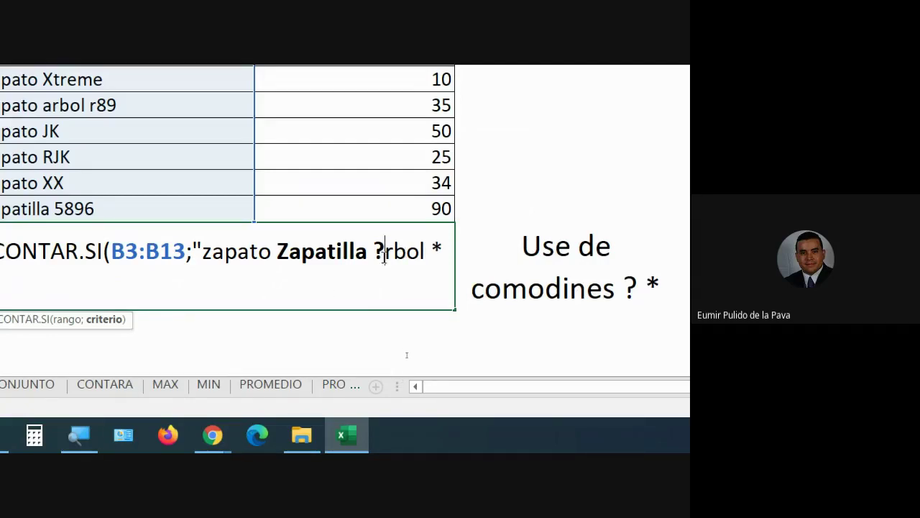
# - Fix the stray characters around the wildcard so the text reads '?rbol *'
pyautogui.moveTo(385, 251); pyautogui.dragTo(426, 252)
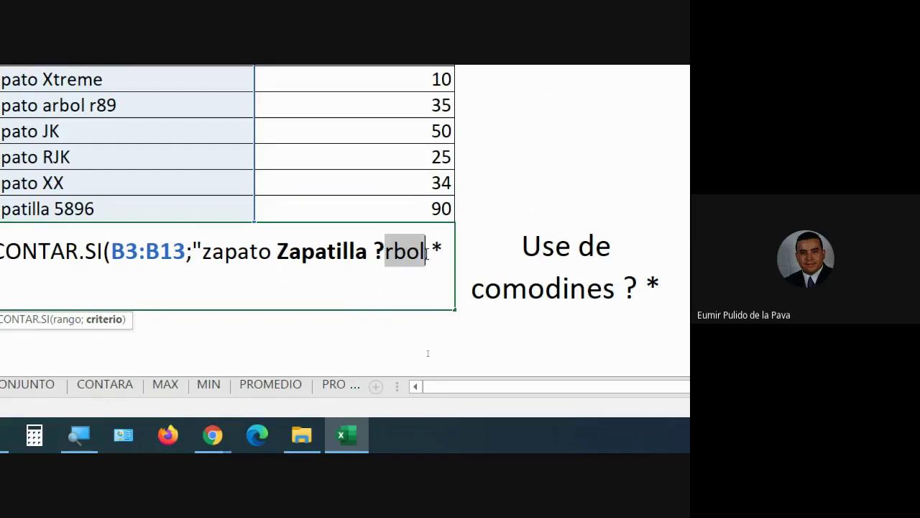
pyautogui.click(407, 251)
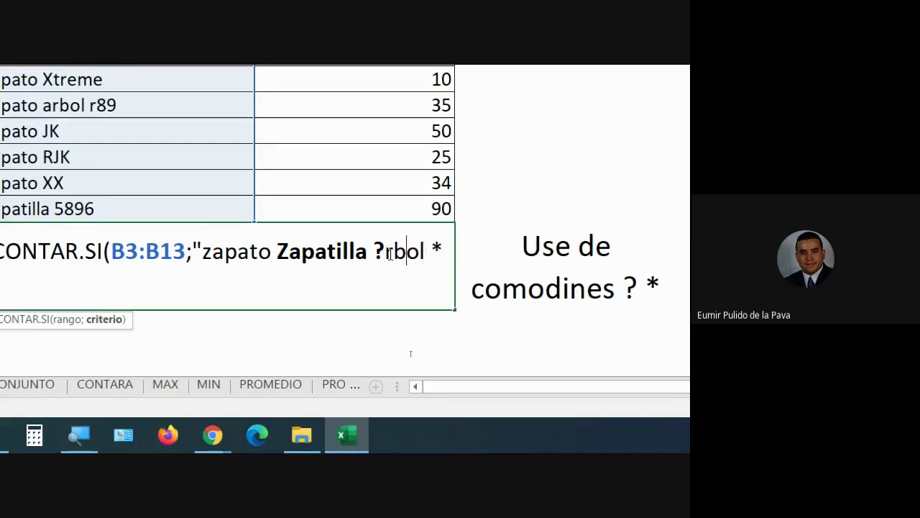
pyautogui.press('BackSpace')
pyautogui.write('?')
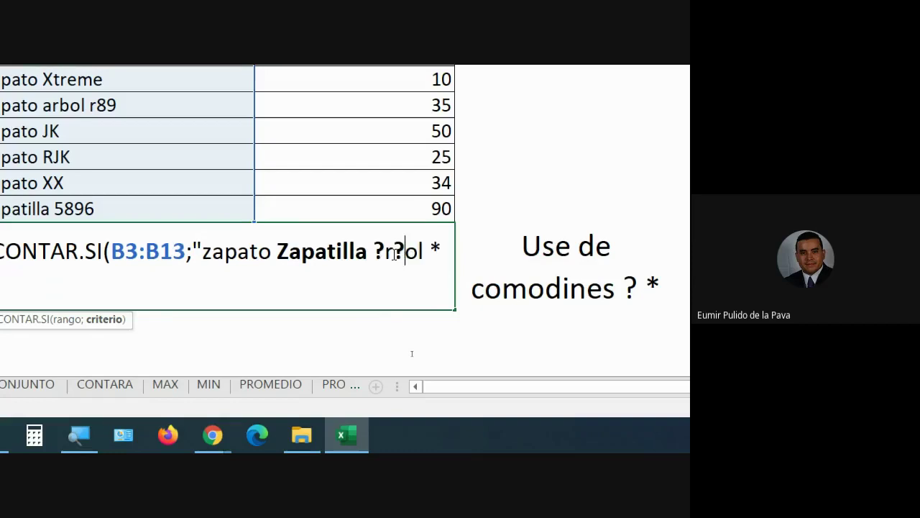
pyautogui.press('BackSpace')
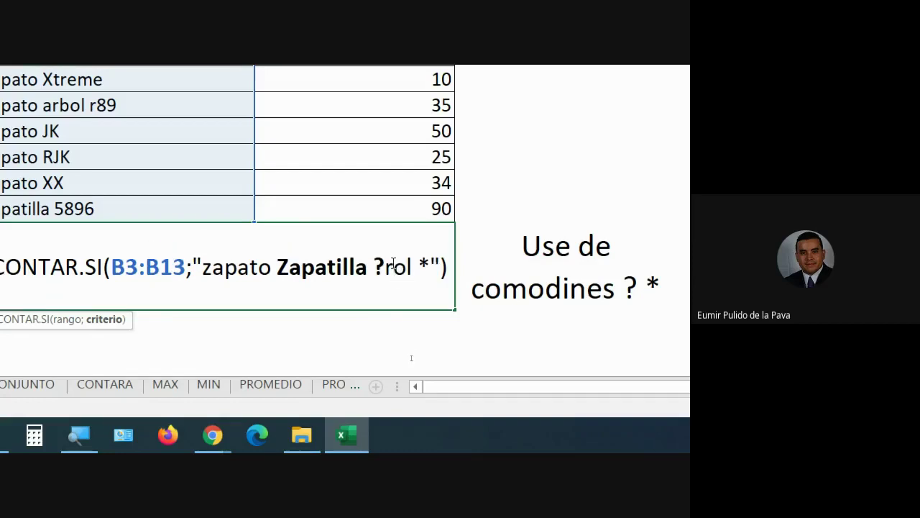
pyautogui.click(386, 268)
pyautogui.write('+')
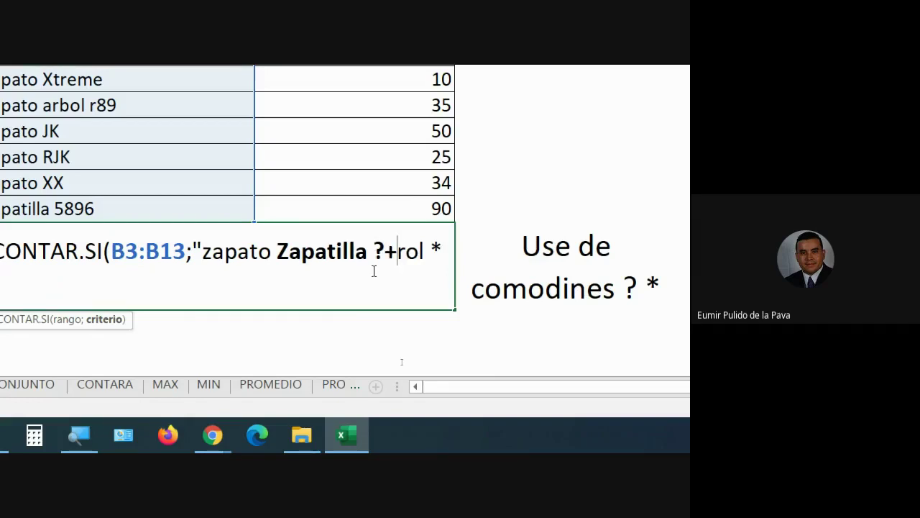
pyautogui.press('BackSpace')
pyautogui.write('*')
pyautogui.press('BackSpace')
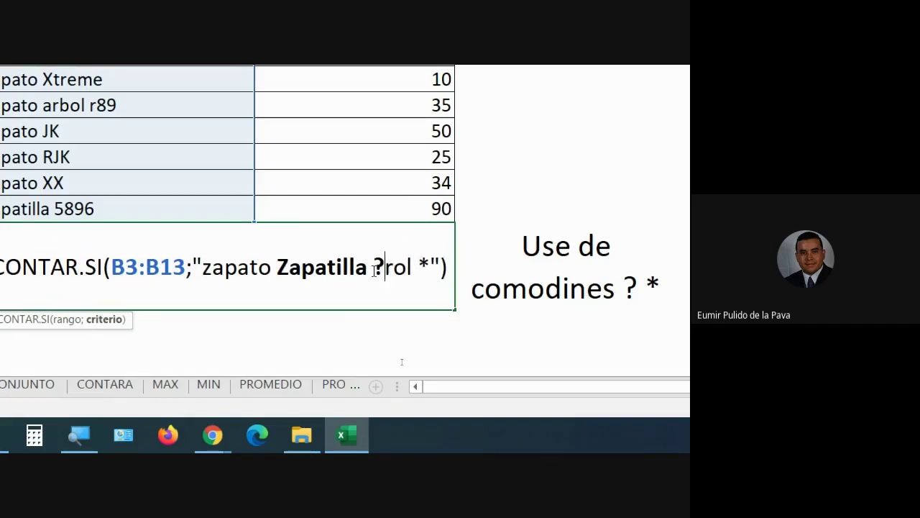
pyautogui.click(395, 268)
pyautogui.write('b')
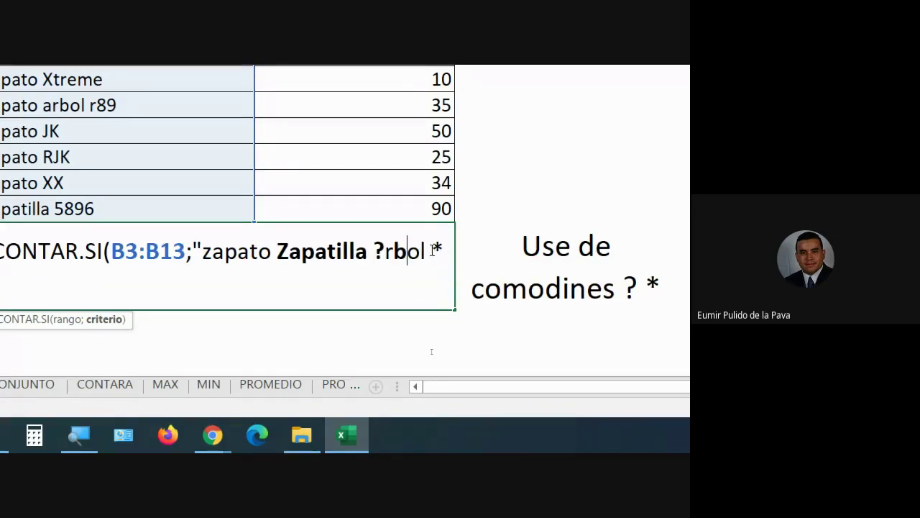
pyautogui.doubleClick(440, 250)
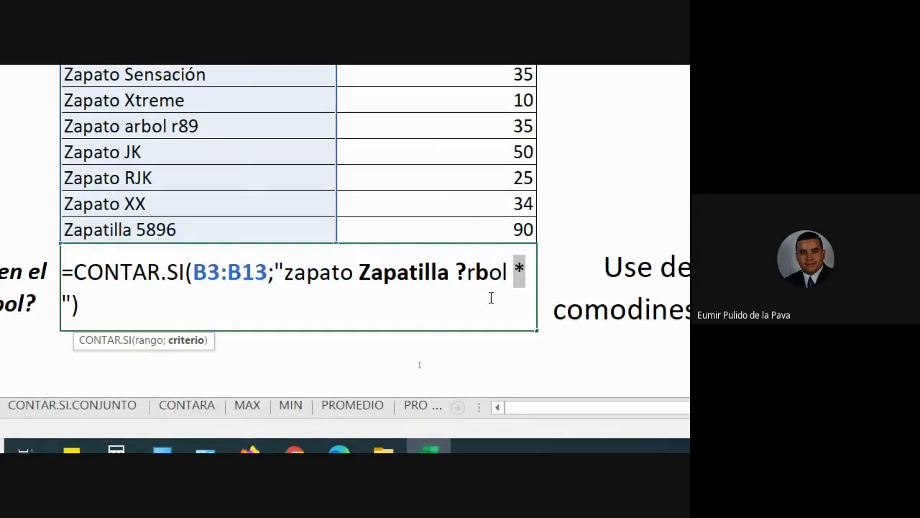
# - Change the criterion to 'zapato ?rbol r*', remove the stray 'Zapatilla' and commit, returning 2
pyautogui.write('r')
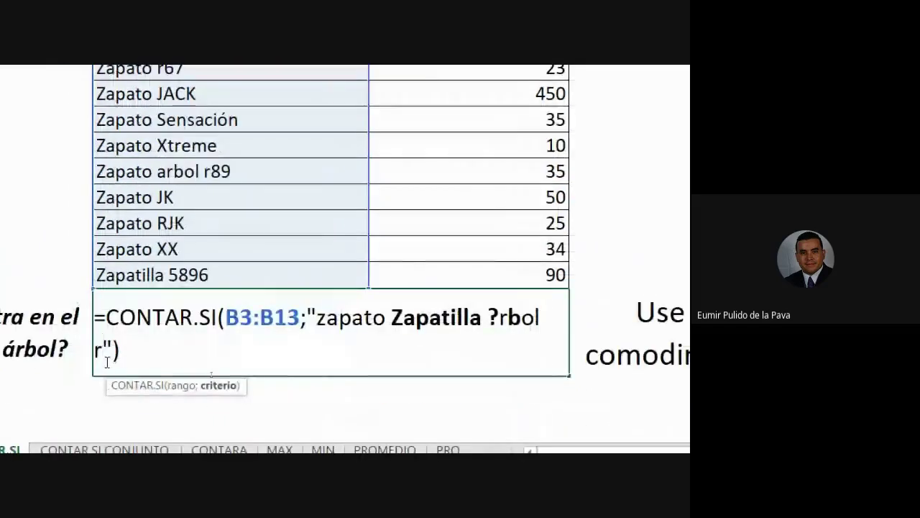
pyautogui.write('*')
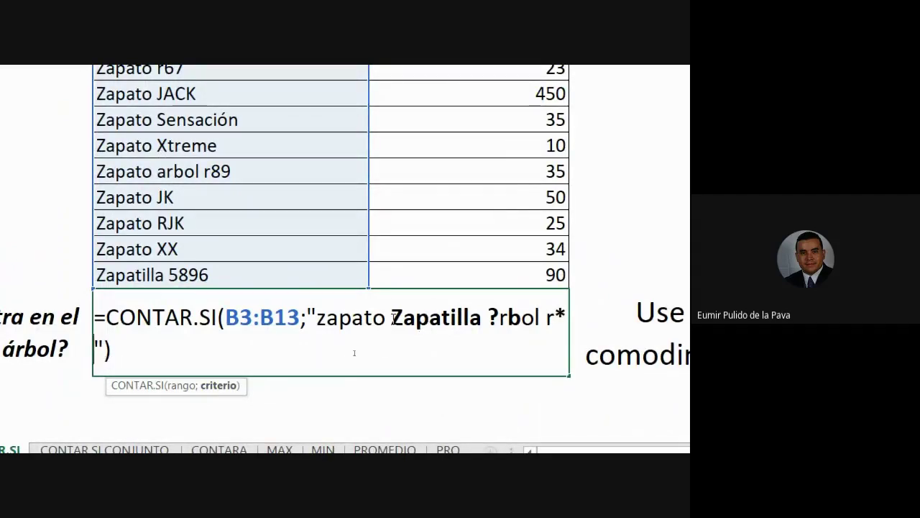
pyautogui.moveTo(392, 317); pyautogui.dragTo(490, 315)
pyautogui.press('Delete')
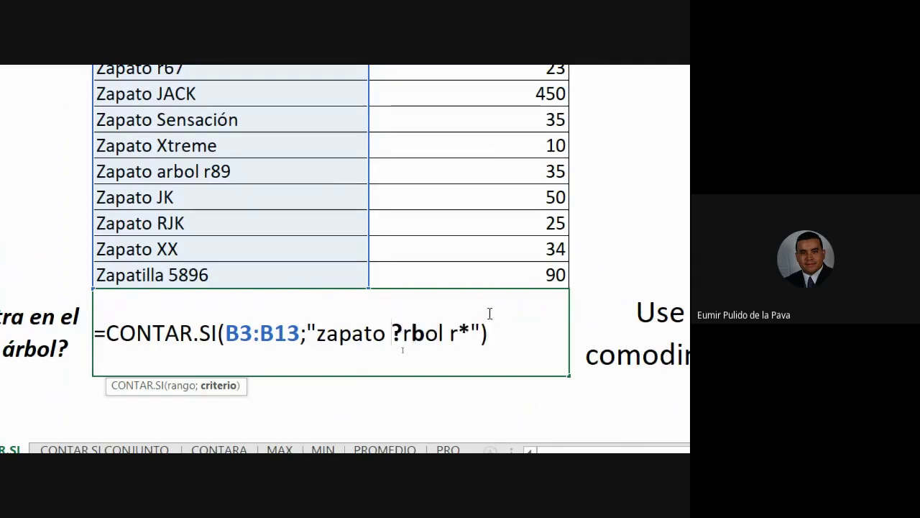
pyautogui.doubleClick(454, 335)
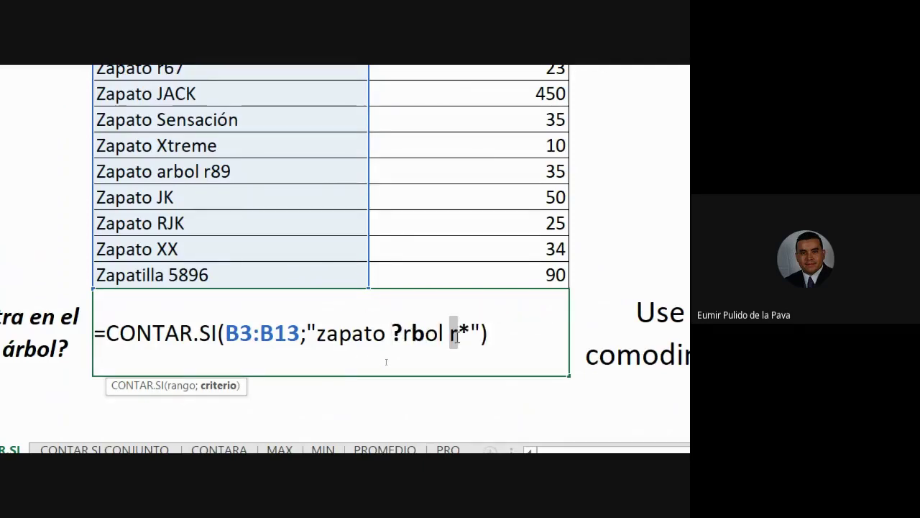
pyautogui.doubleClick(465, 333)
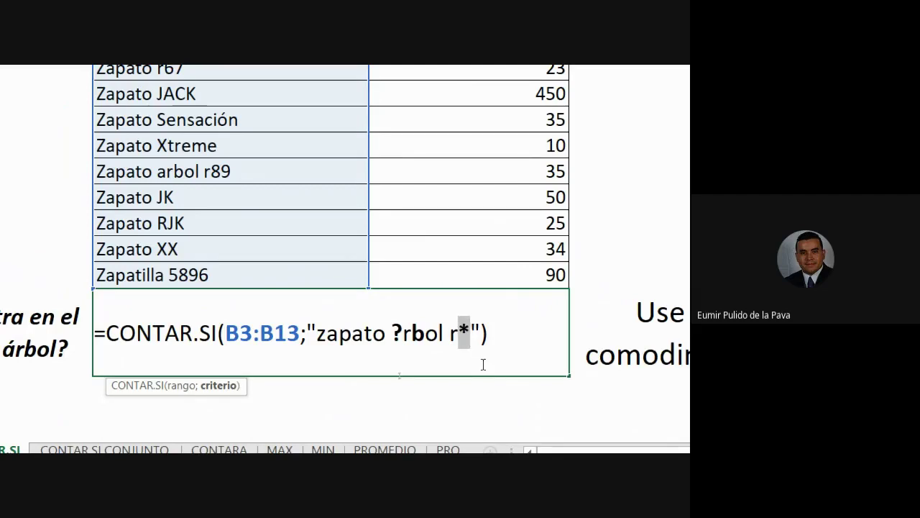
pyautogui.press('Return')
pyautogui.click(372, 307)
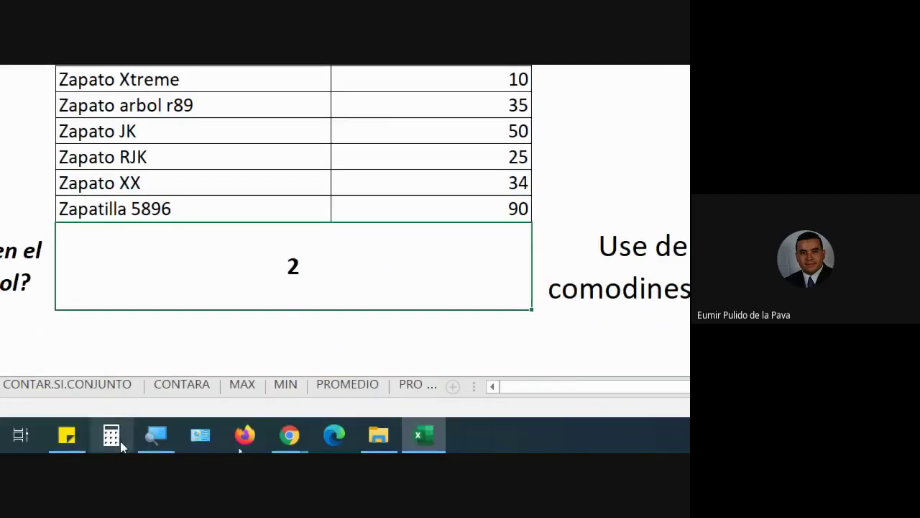
# - Reset the Magnifier to 100%, check the Google Meet call, then go back to Excel
pyautogui.click(155, 434)
pyautogui.click(18, 434)
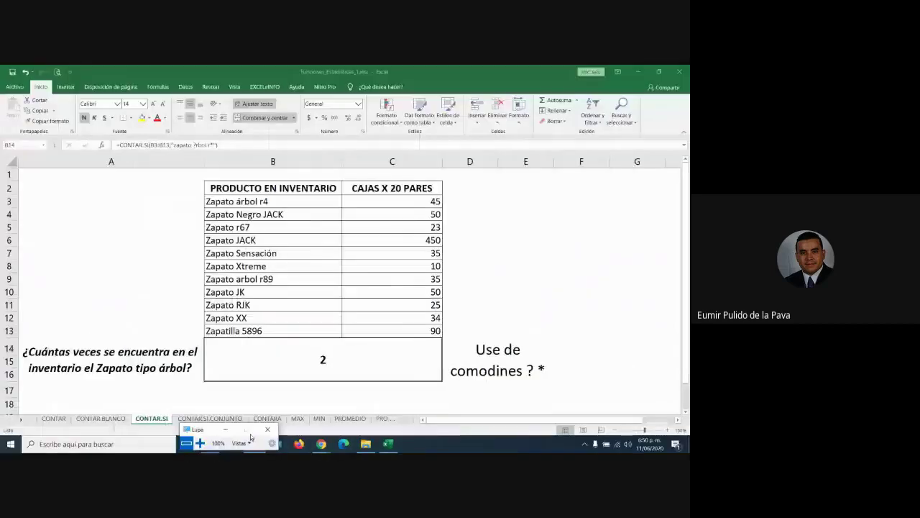
pyautogui.click(267, 429)
pyautogui.moveTo(321, 444)
pyautogui.click(345, 378)
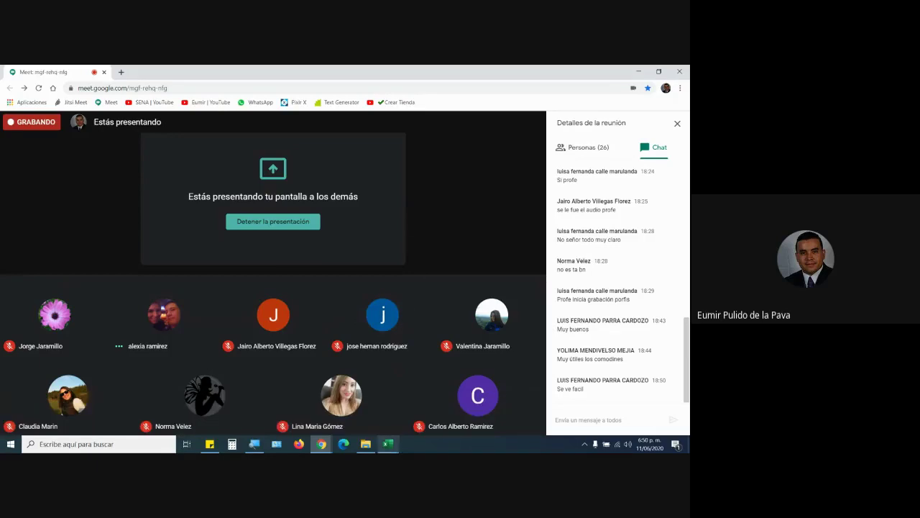
pyautogui.click(388, 444)
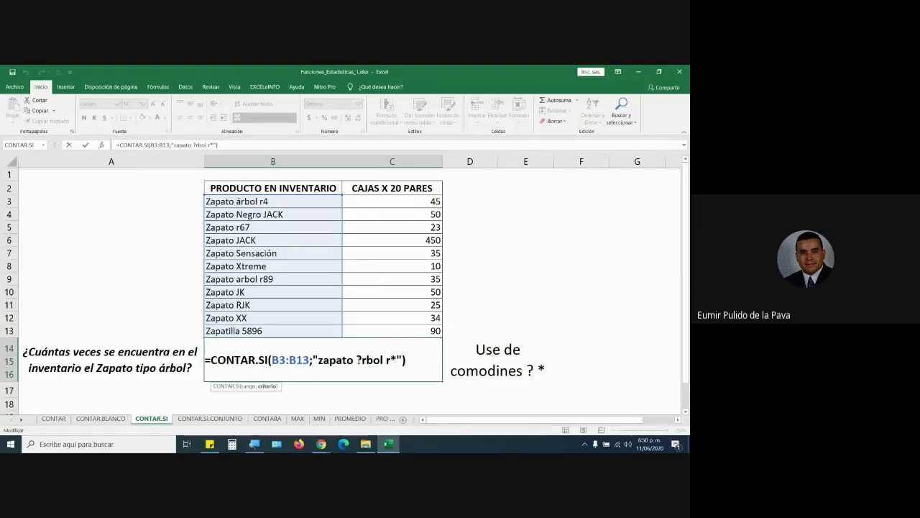
# - Try '*' in place of the ? wildcard, restore '?rbol r*', and commit the formula showing 2
pyautogui.moveTo(355, 360); pyautogui.dragTo(361, 360)
pyautogui.write('*')
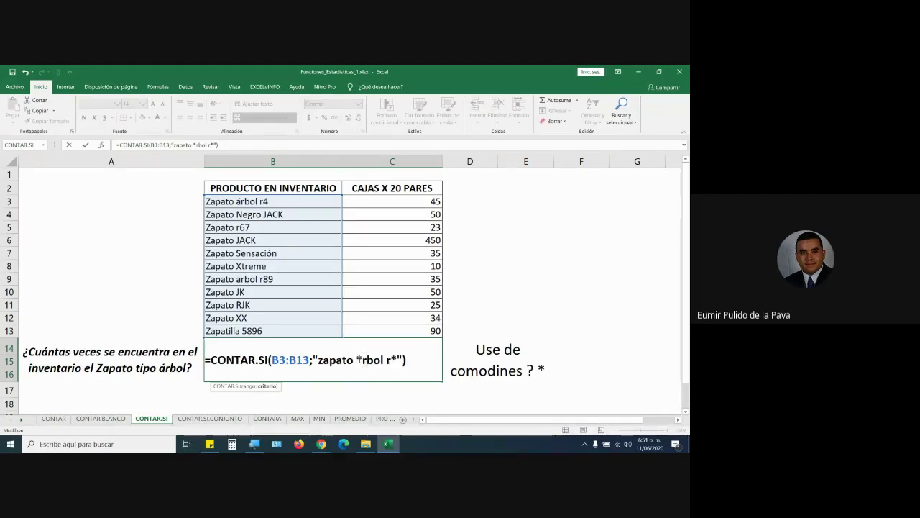
pyautogui.hotkey('shift', 'Left')
pyautogui.moveTo(362, 360)
pyautogui.mouseDown()
pyautogui.moveTo(384, 359)
pyautogui.moveTo(362, 359)
pyautogui.mouseUp()
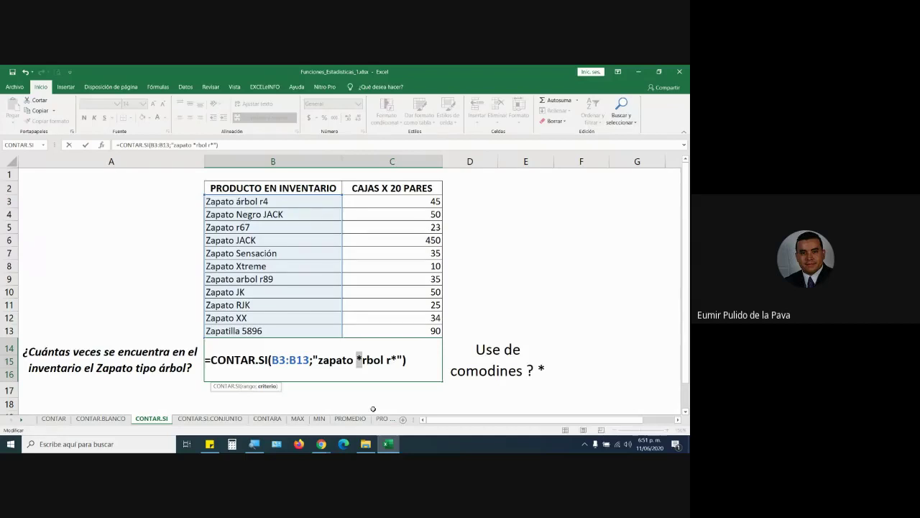
pyautogui.write('?')
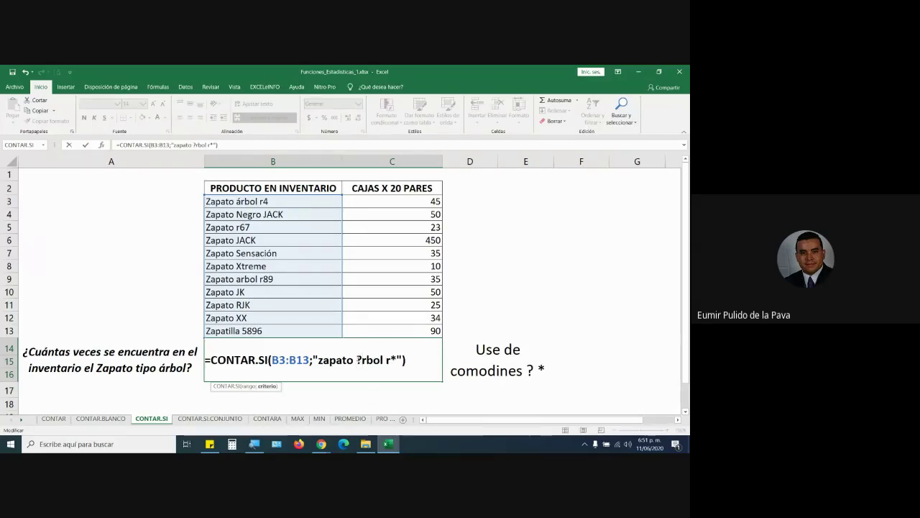
pyautogui.moveTo(358, 359); pyautogui.dragTo(382, 360)
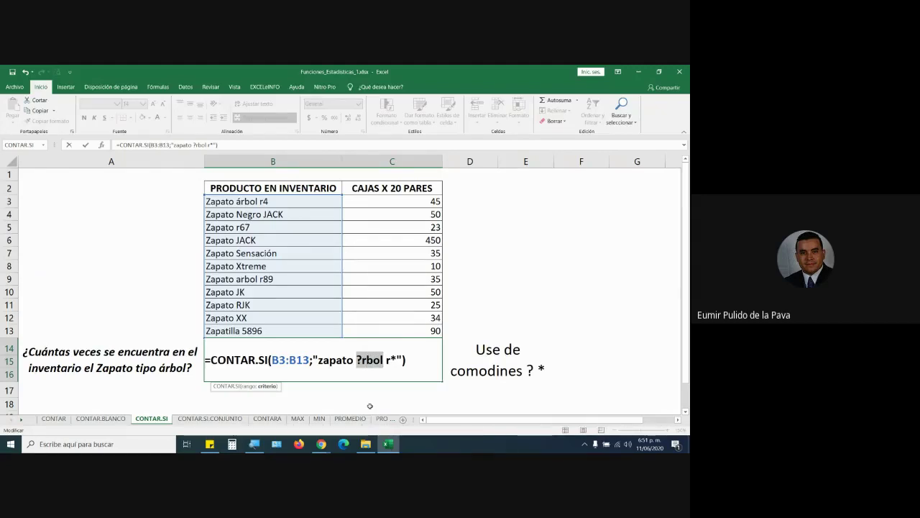
pyautogui.press('Left')
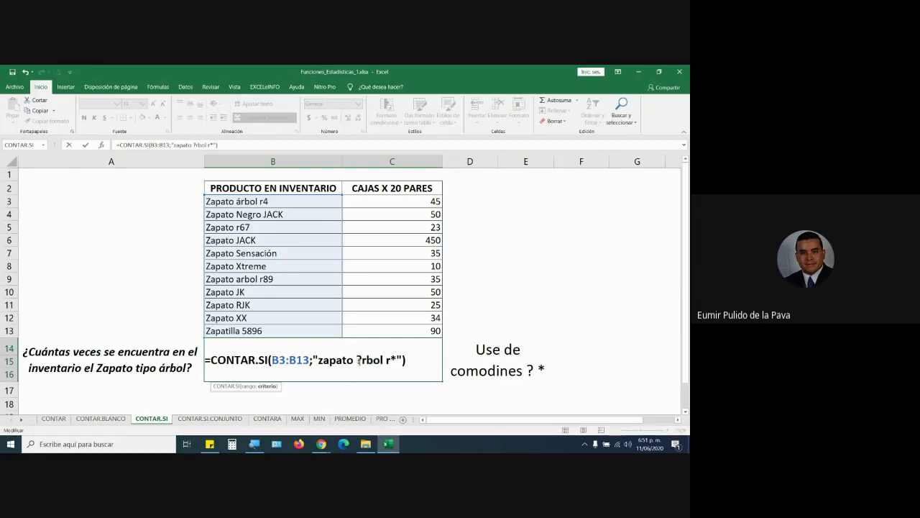
pyautogui.hotkey('shift', 'Right')
pyautogui.click(363, 359)
pyautogui.moveTo(363, 360); pyautogui.dragTo(384, 360)
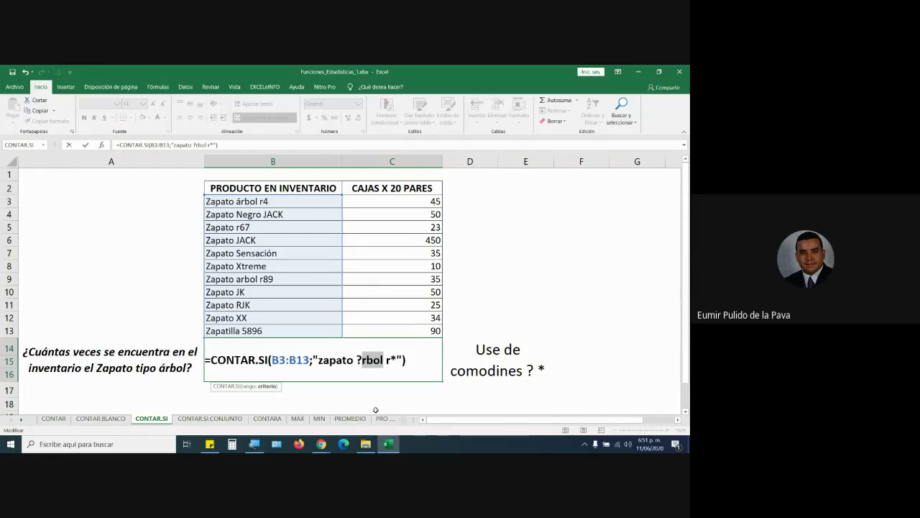
pyautogui.press('Return')
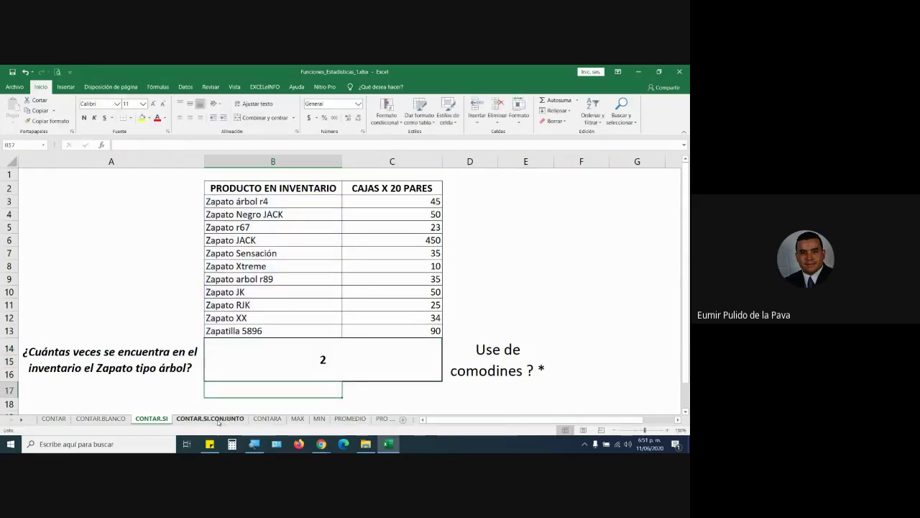
# - Go to the CONTAR.SI.CONJUNTO sheet and set its answer cell's font size to 24
pyautogui.click(218, 419)
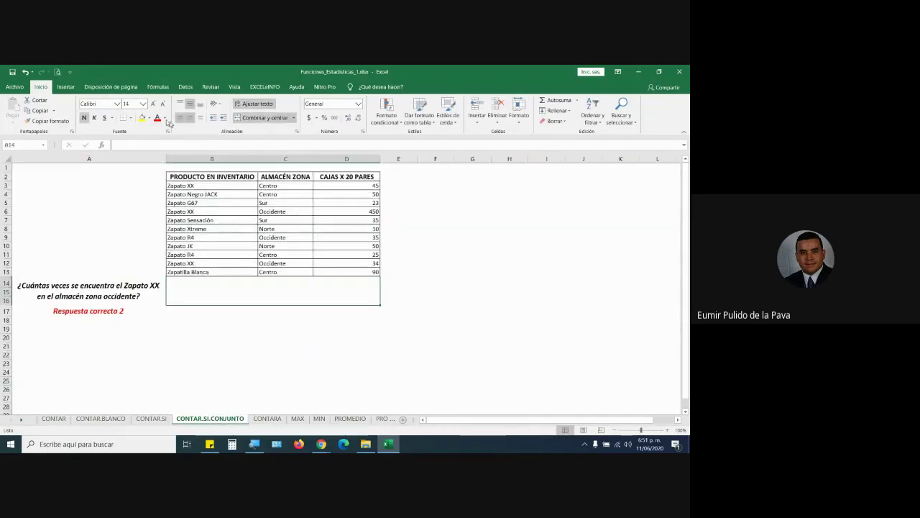
pyautogui.click(154, 102)
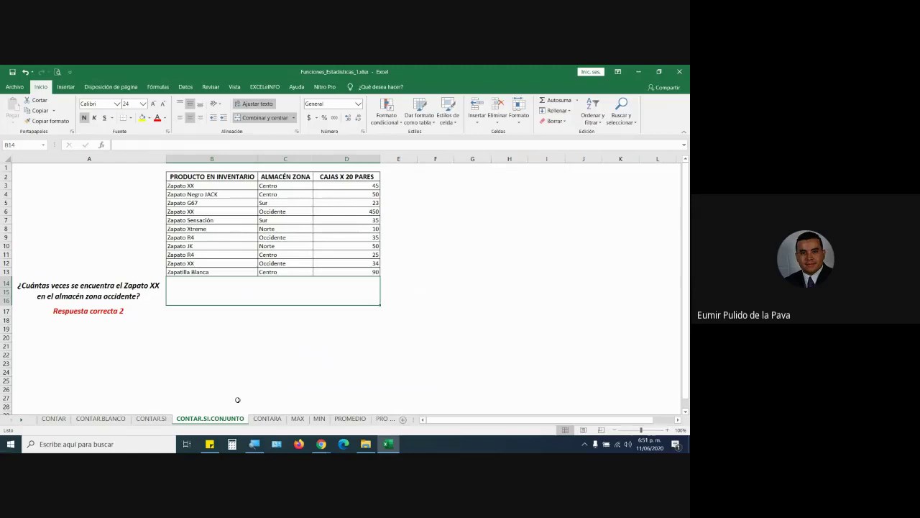
pyautogui.click(151, 419)
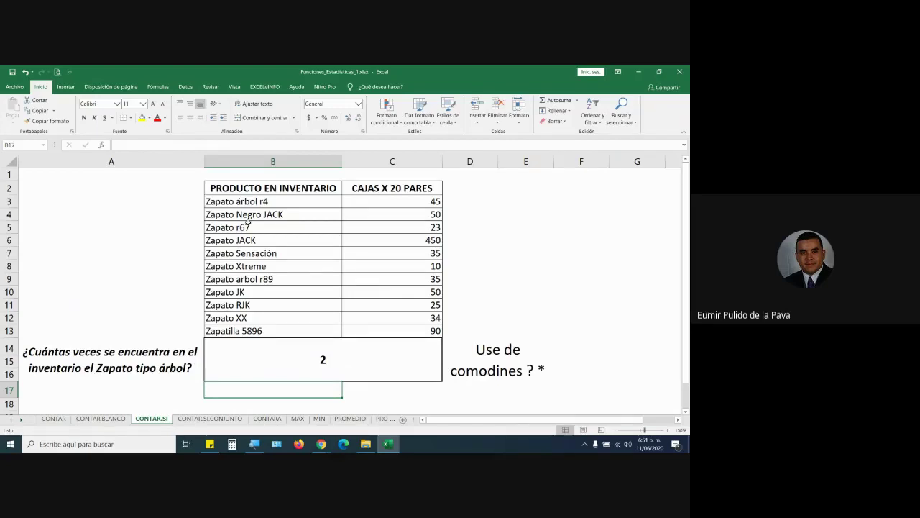
pyautogui.click(210, 418)
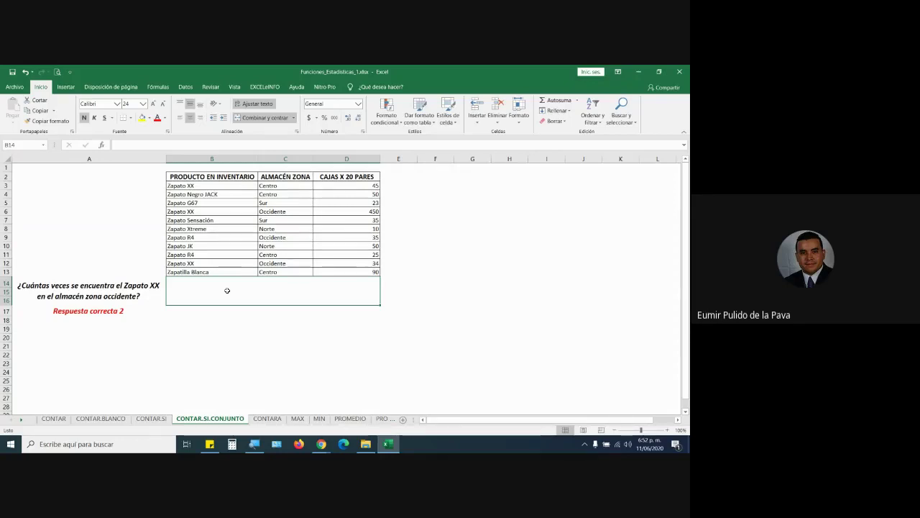
# - Point out product column B, zone column C and the Zapato XX entry, then select answer cell B14
pyautogui.moveTo(29, 168); pyautogui.dragTo(115, 232)
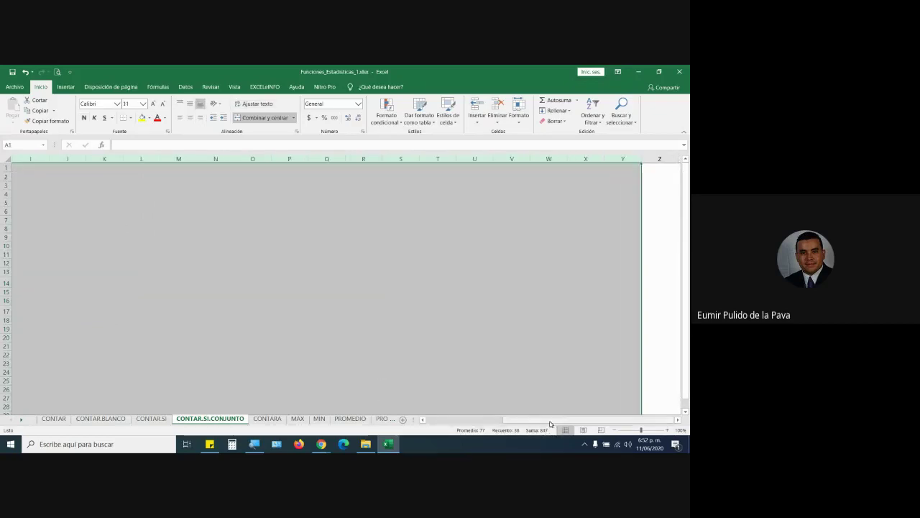
pyautogui.moveTo(553, 419); pyautogui.dragTo(415, 410)
pyautogui.click(222, 284)
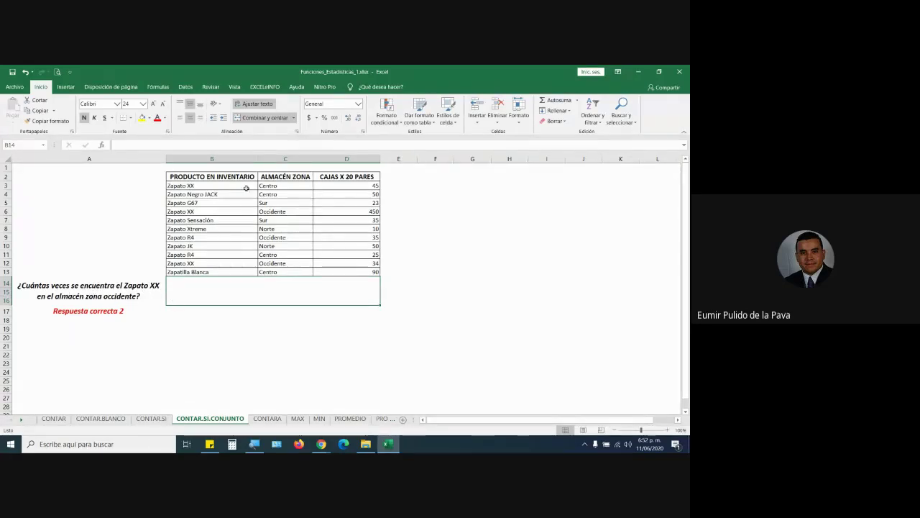
pyautogui.click(218, 158)
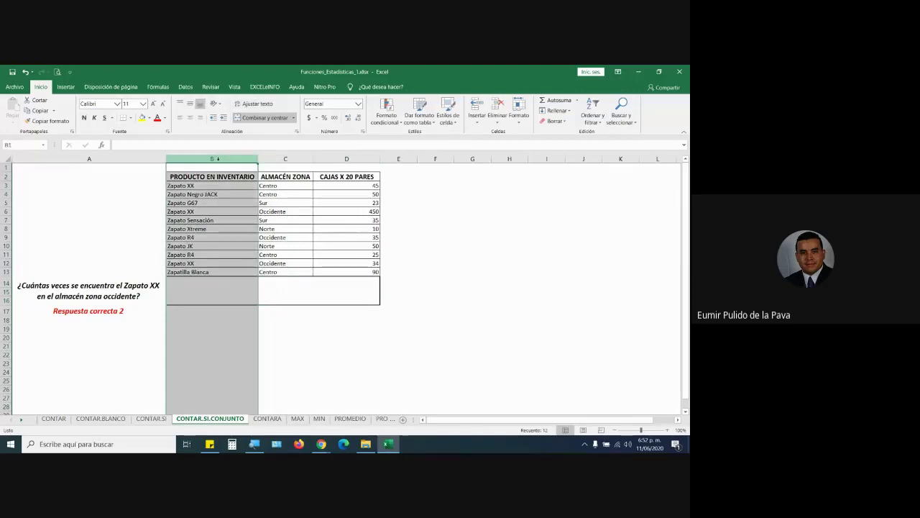
pyautogui.click(276, 159)
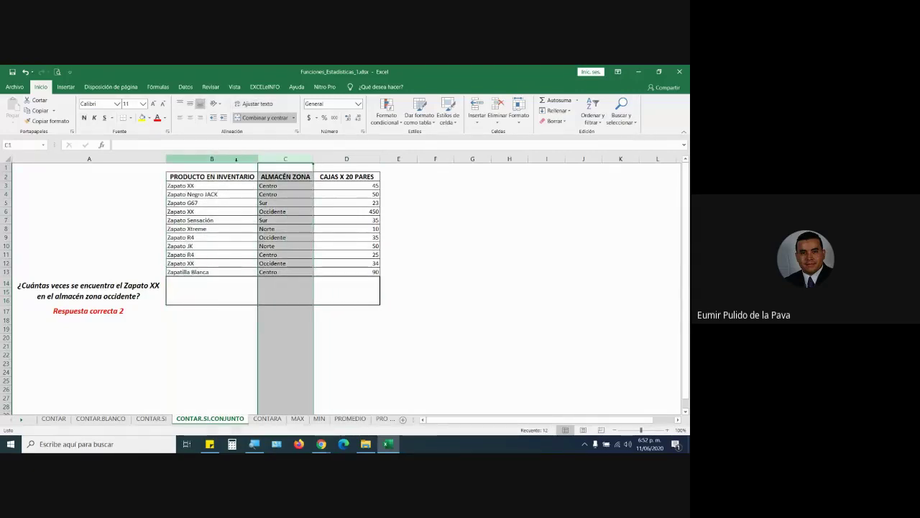
pyautogui.click(236, 159)
pyautogui.click(280, 158)
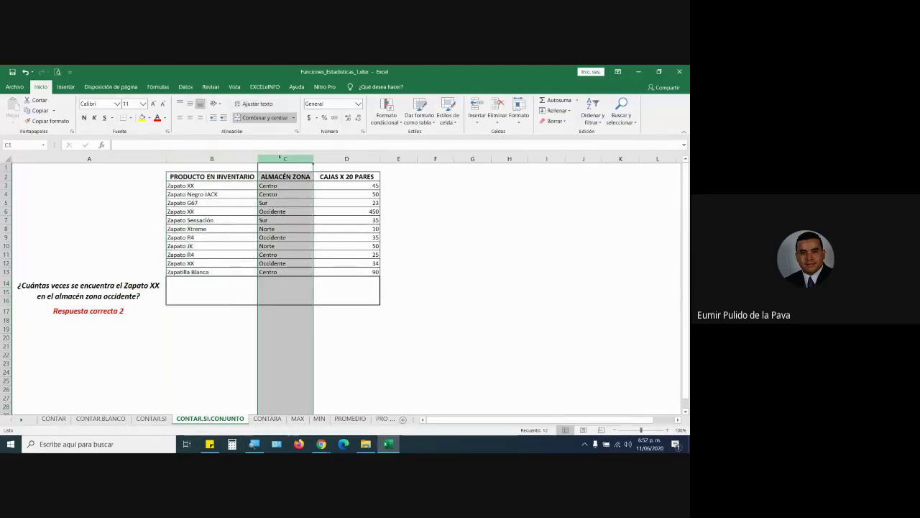
pyautogui.click(217, 302)
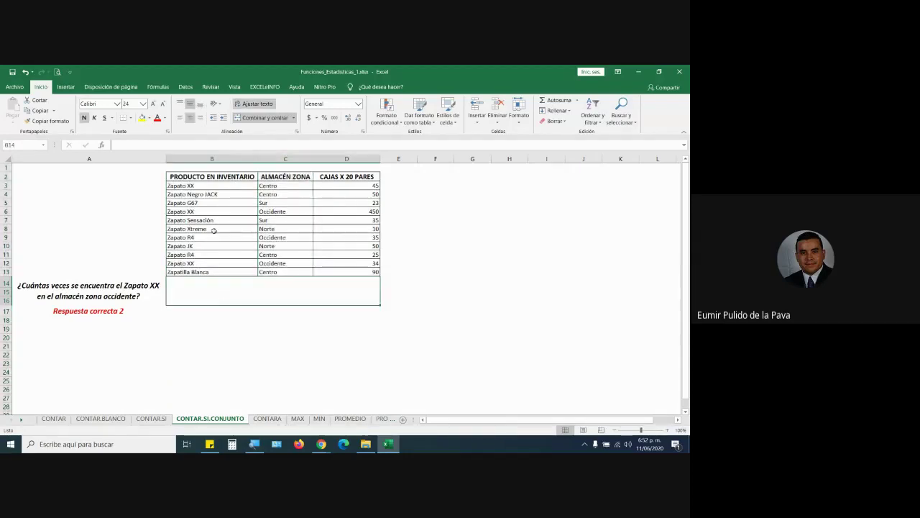
pyautogui.click(202, 190)
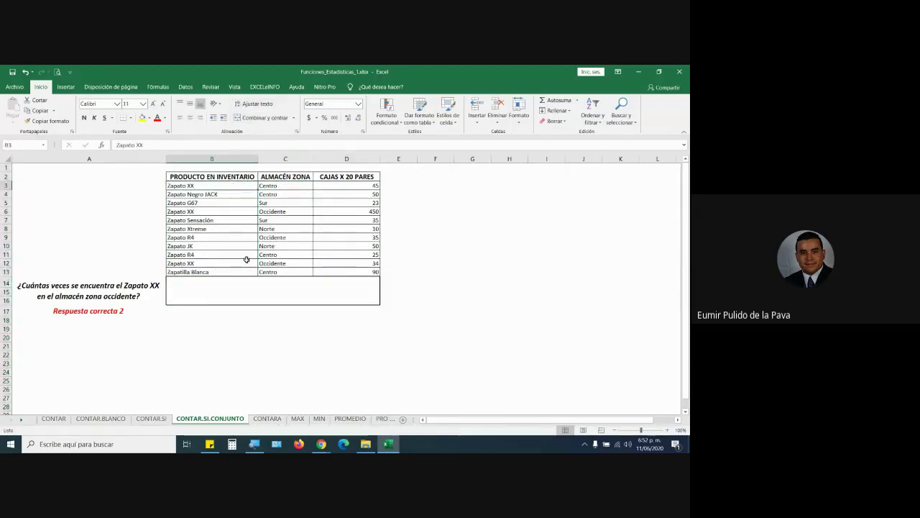
pyautogui.click(240, 290)
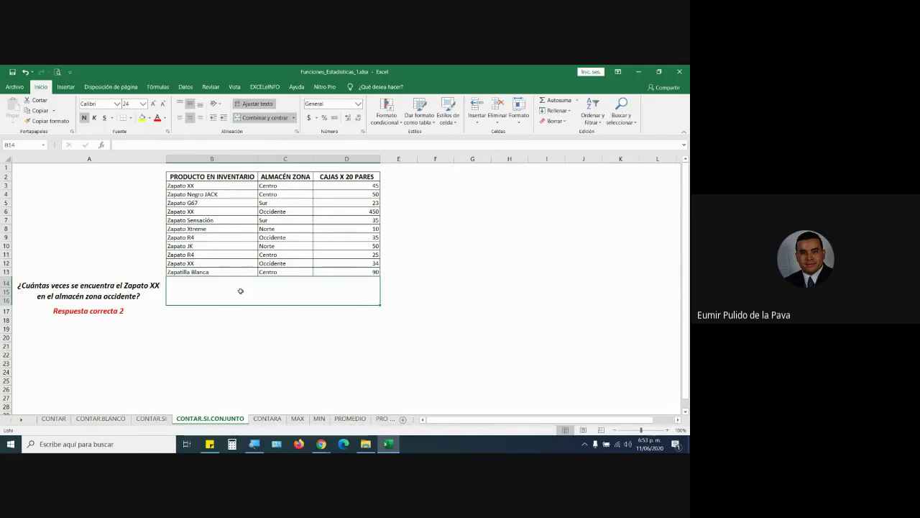
# - Start the formula =CONTAR.SI.CONJUNTO( in B14 from the =contar autocomplete suggestions
pyautogui.write('=contar')
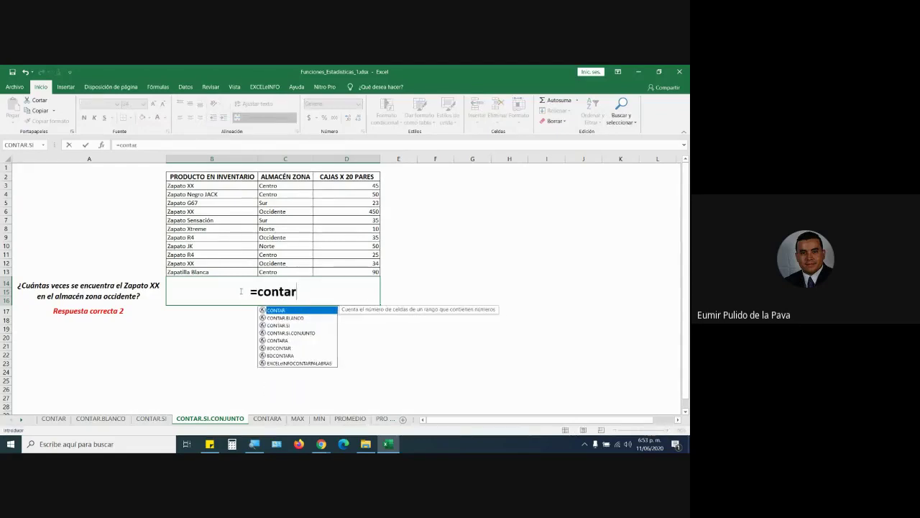
pyautogui.press('Down')
pyautogui.press('Down')
pyautogui.press('Down')
pyautogui.press('Tab')
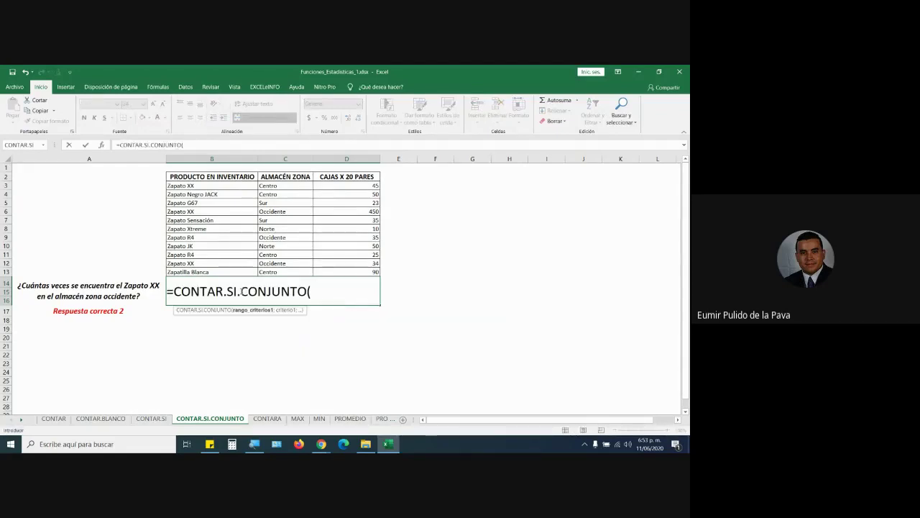
# - Turn on Windows Magnifier and zoom in on the formula cell
pyautogui.press('super+plus')
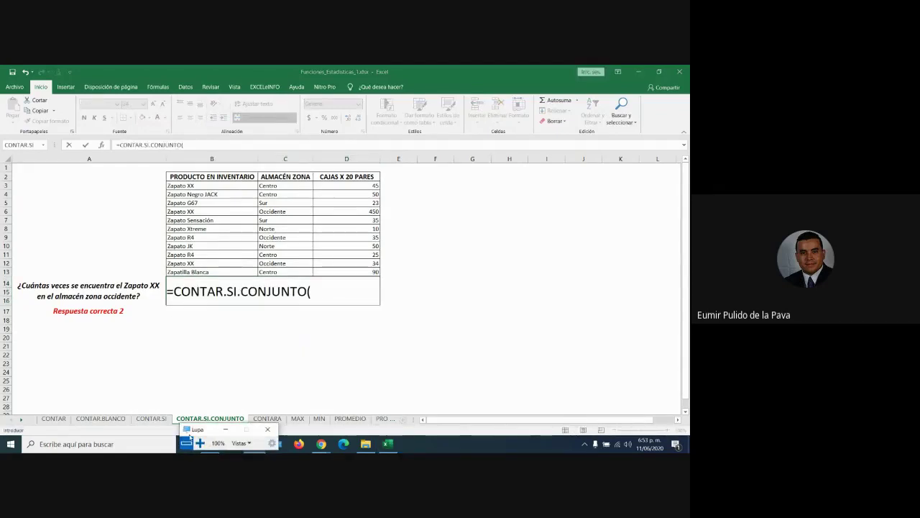
pyautogui.click(200, 444)
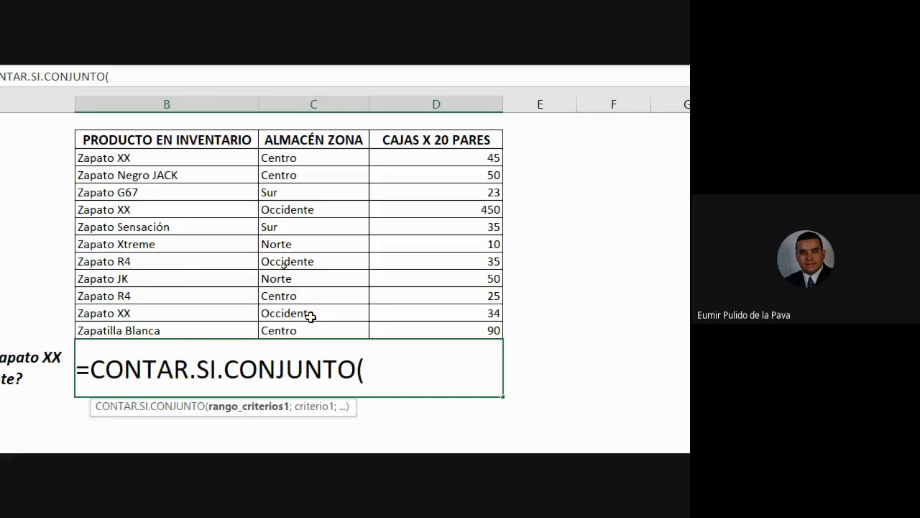
pyautogui.scroll(-1, 298, 429)
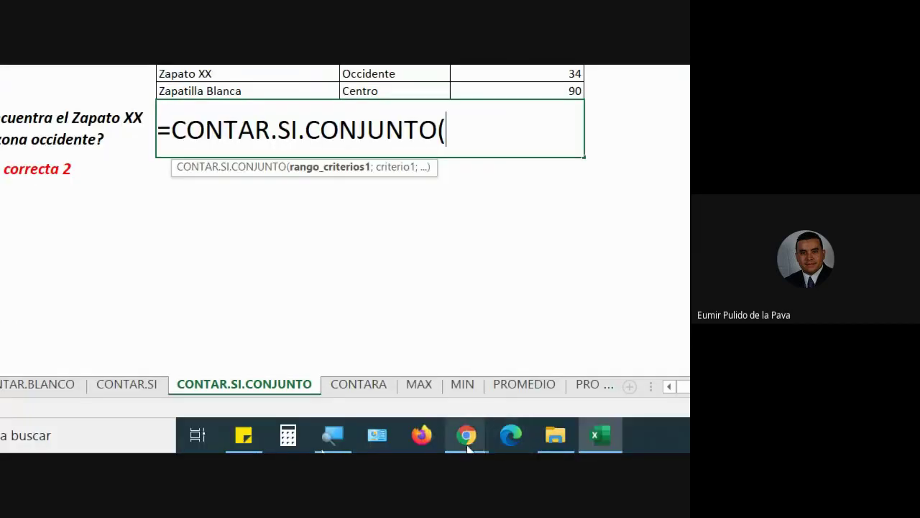
# - Admit the first person waiting to join the Google Meet call, then return to Excel
pyautogui.moveTo(467, 435)
pyautogui.click(282, 337)
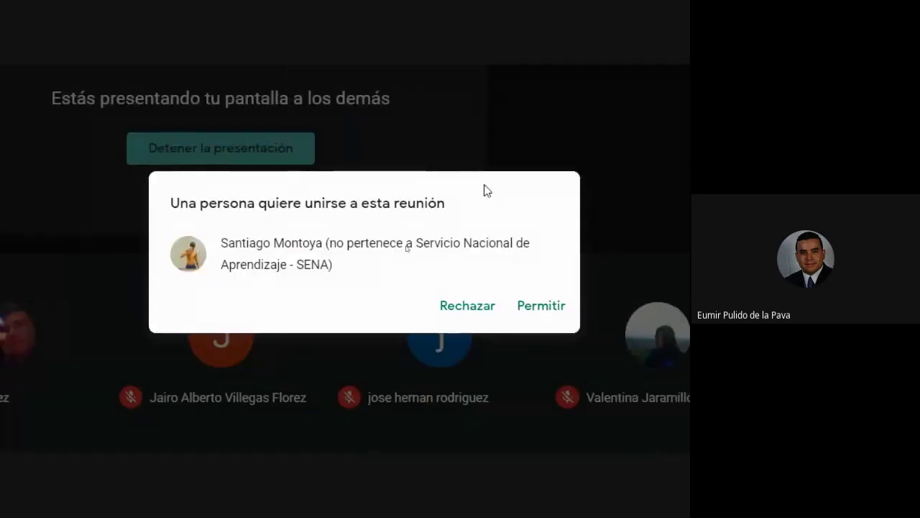
pyautogui.click(519, 308)
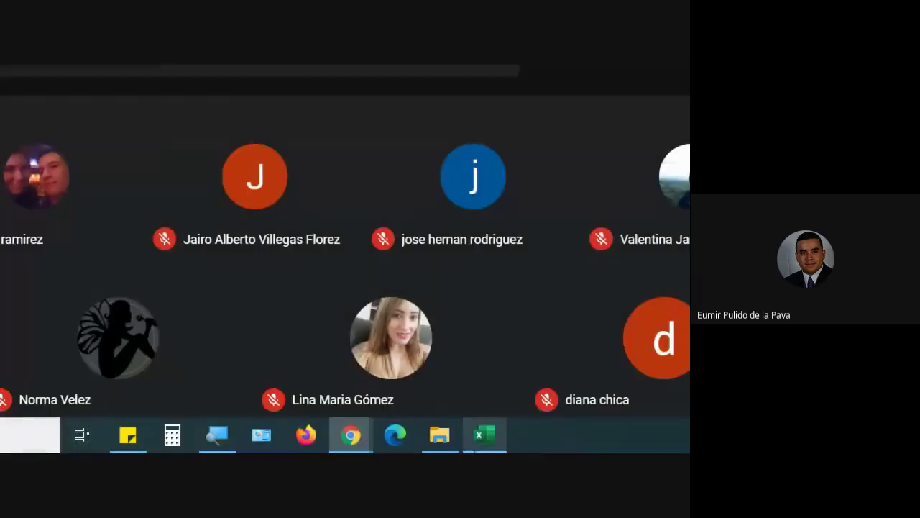
pyautogui.click(499, 431)
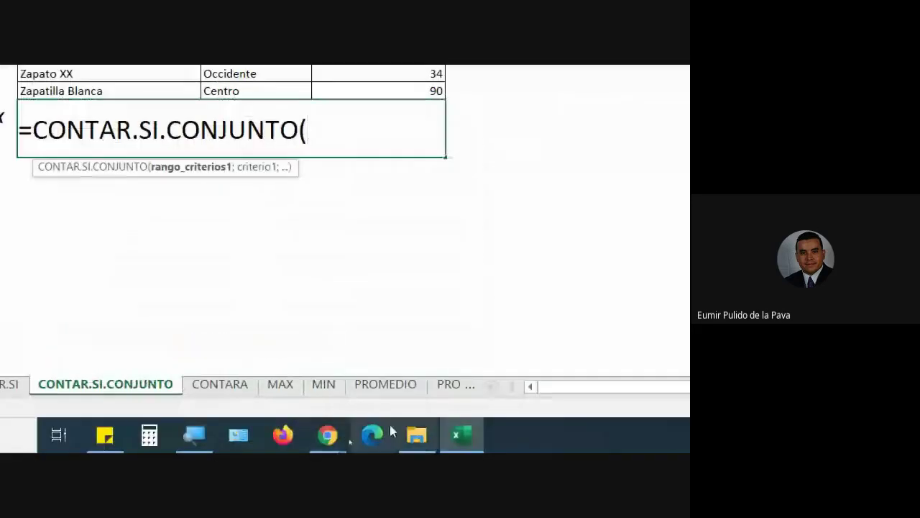
# - Admit the second waiting participant in Meet and go back to the Excel formula
pyautogui.moveTo(329, 435)
pyautogui.click(277, 411)
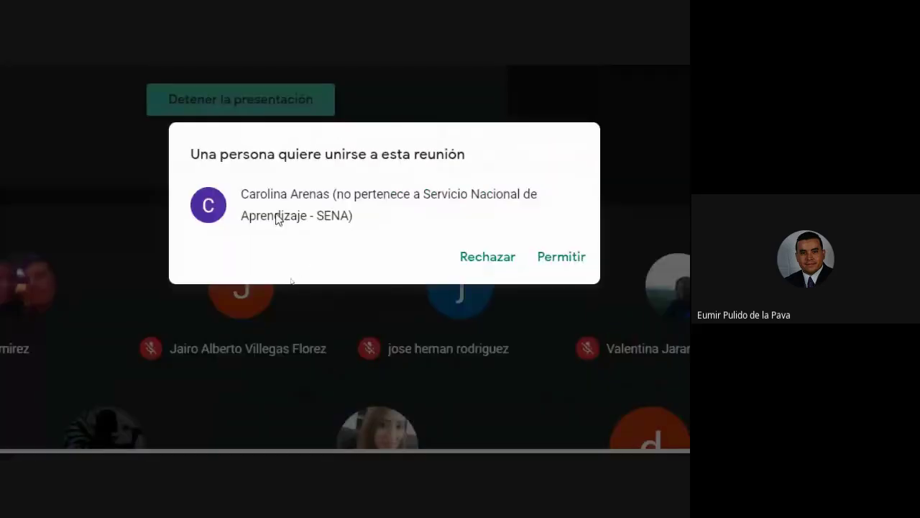
pyautogui.click(552, 260)
pyautogui.click(471, 435)
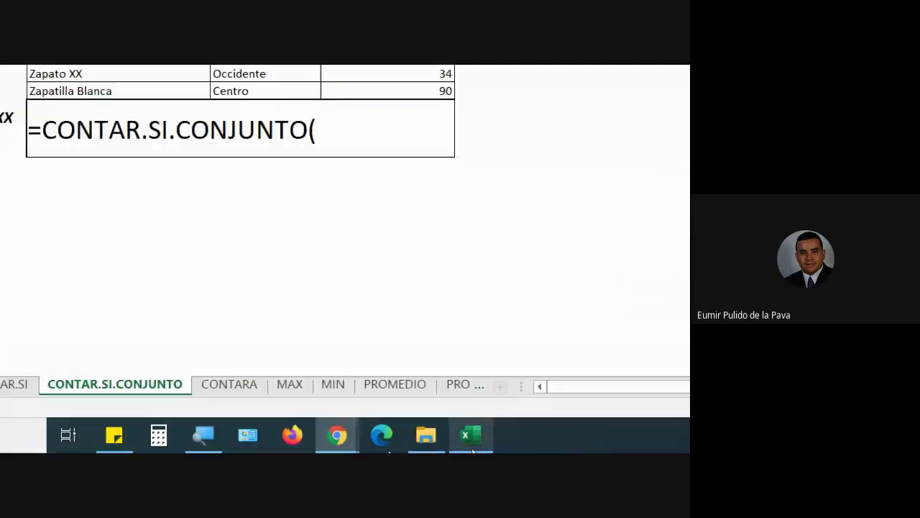
# - Enter range C3:C13 with criterion "Zapato xx" and commit the formula, which returns 0
pyautogui.moveTo(273, 127); pyautogui.dragTo(271, 298)
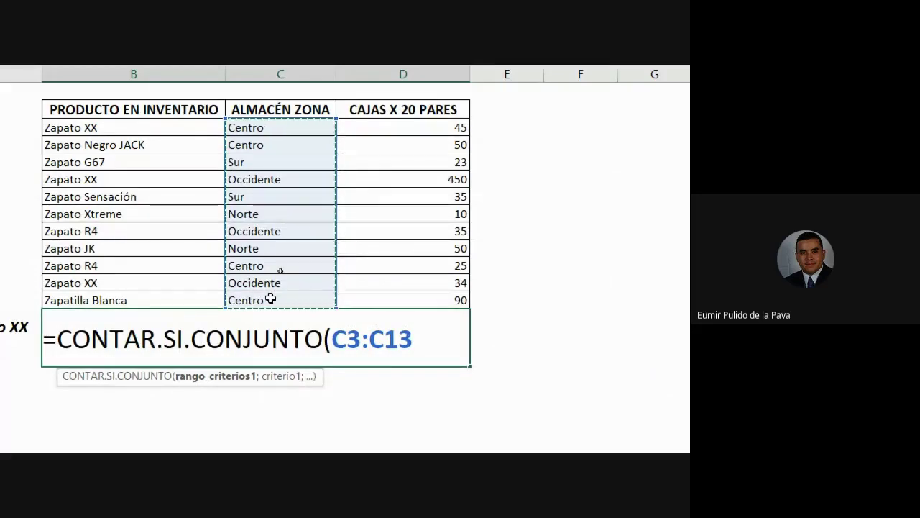
pyautogui.write(';')
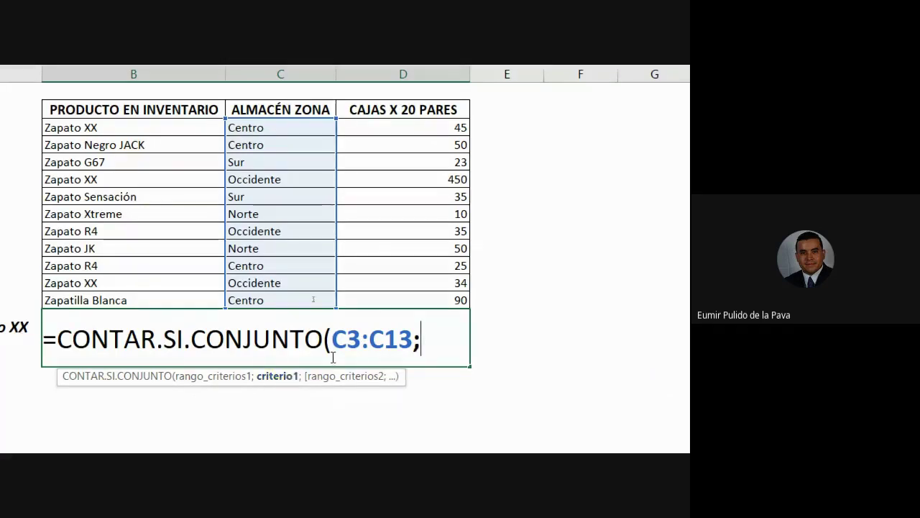
pyautogui.moveTo(332, 338); pyautogui.dragTo(401, 334)
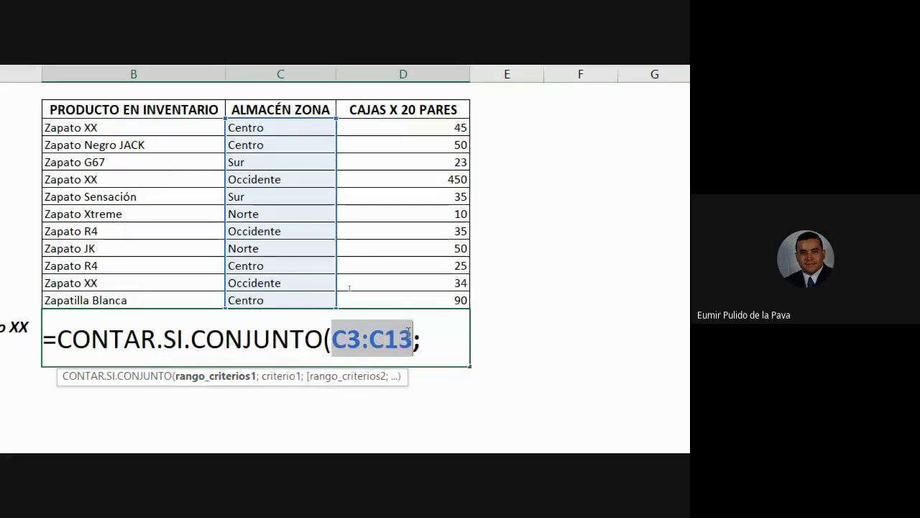
pyautogui.click(424, 335)
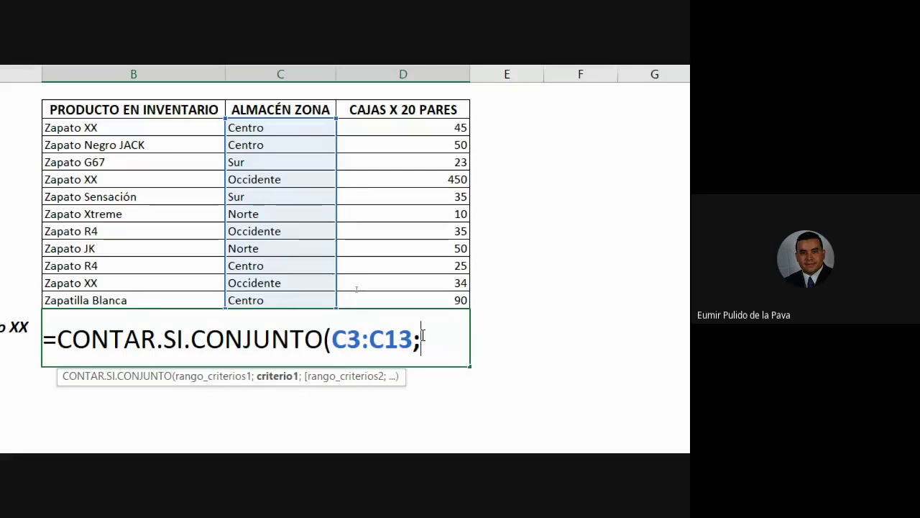
pyautogui.write('"')
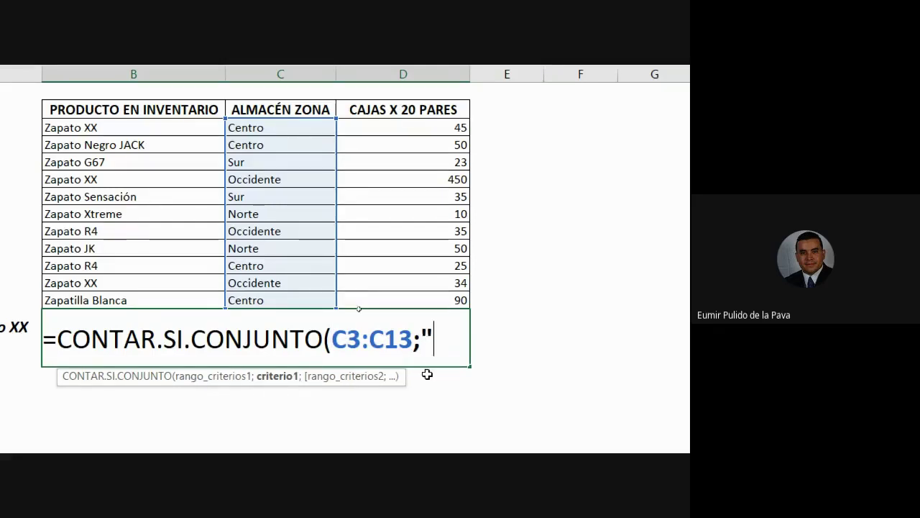
pyautogui.write('Z')
pyautogui.write('apato')
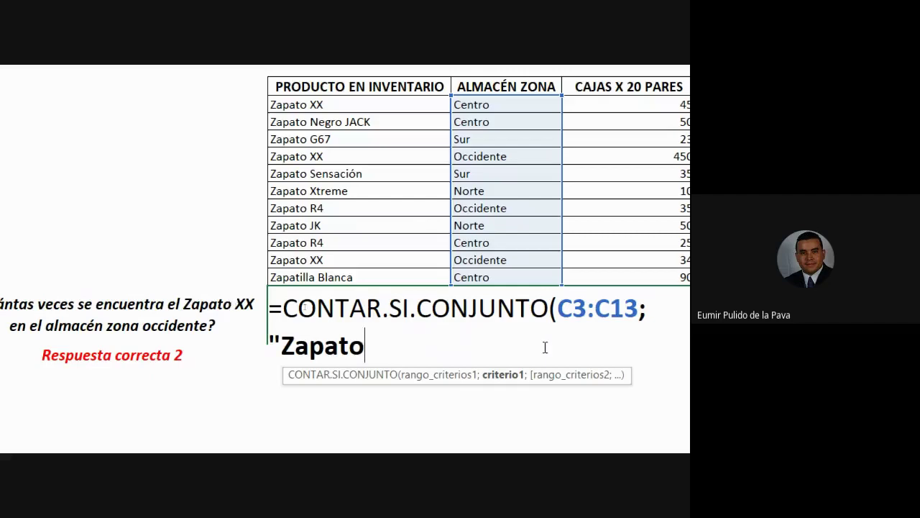
pyautogui.write(' xx"')
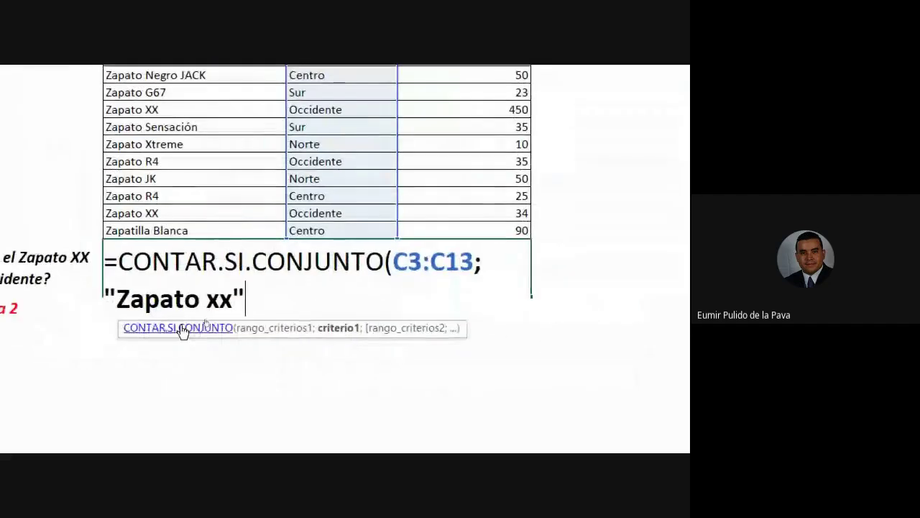
pyautogui.write(')')
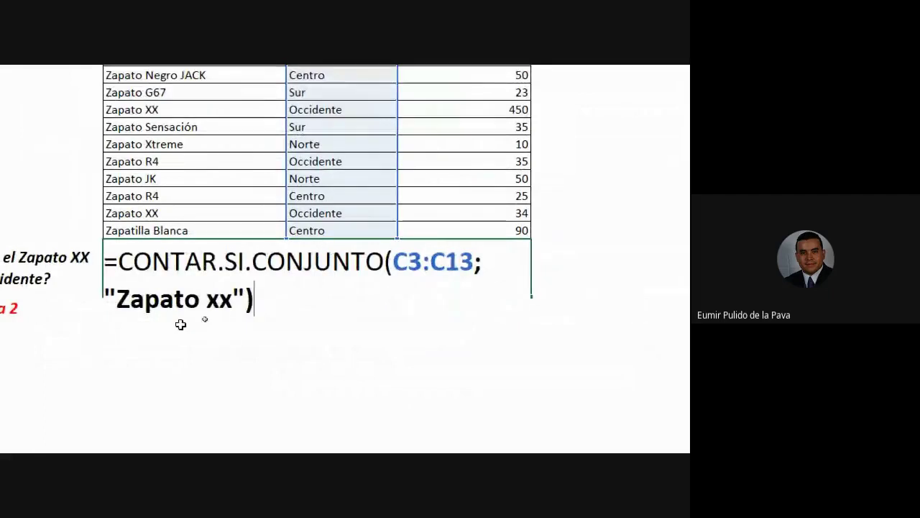
pyautogui.press('Return')
# - Reopen the formula and highlight its C3:C13 range and "Zapato xx" criterion arguments
pyautogui.doubleClick(296, 289)
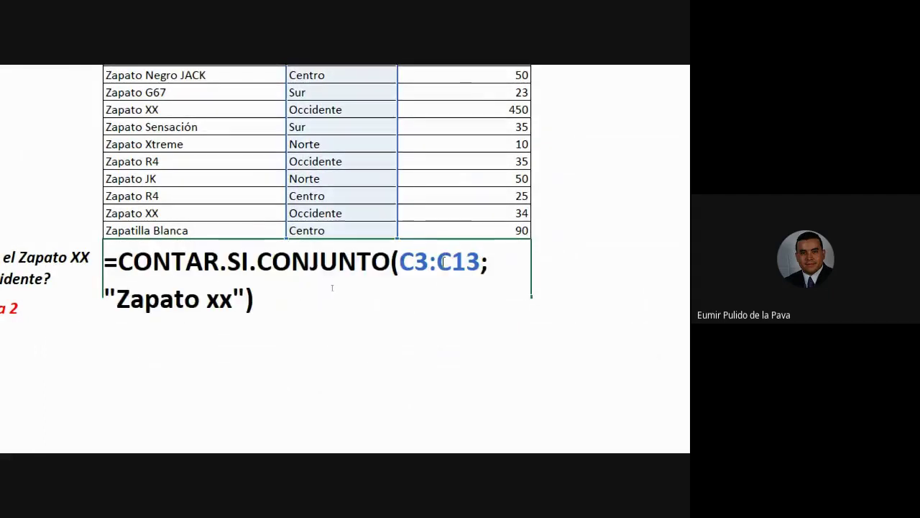
pyautogui.moveTo(401, 261); pyautogui.dragTo(480, 261)
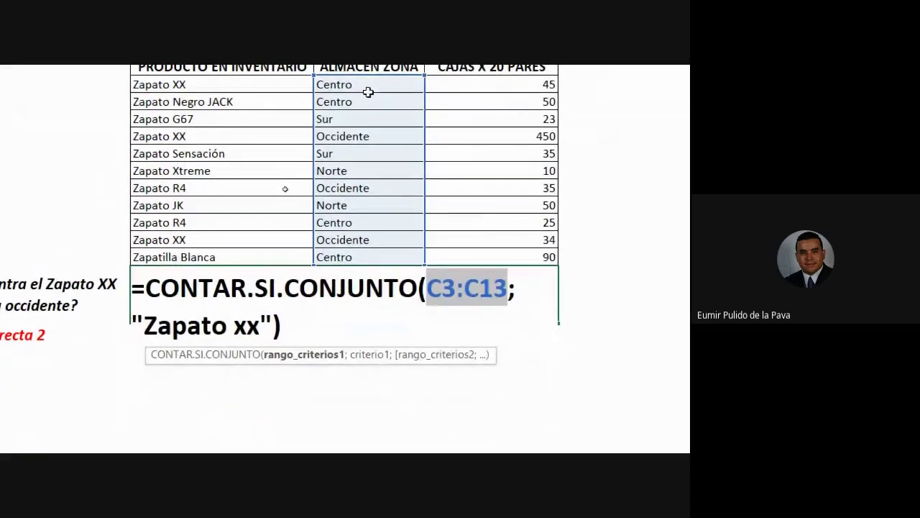
pyautogui.moveTo(144, 325)
pyautogui.mouseDown()
pyautogui.moveTo(275, 320)
pyautogui.moveTo(261, 325)
pyautogui.mouseUp()
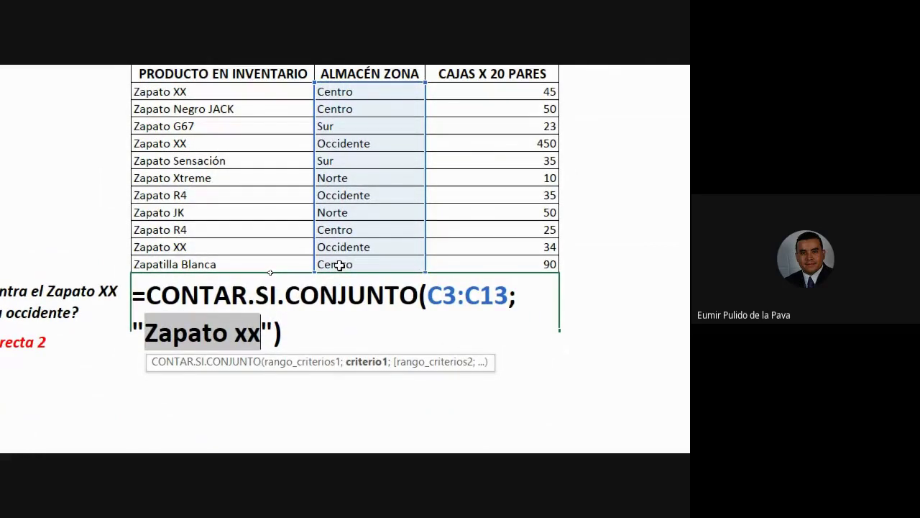
pyautogui.moveTo(429, 296); pyautogui.dragTo(508, 295)
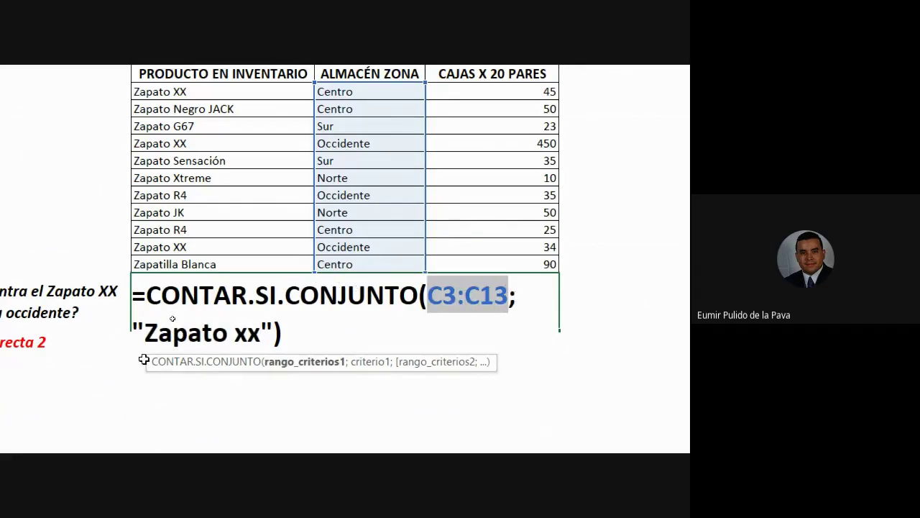
pyautogui.moveTo(144, 332); pyautogui.dragTo(266, 329)
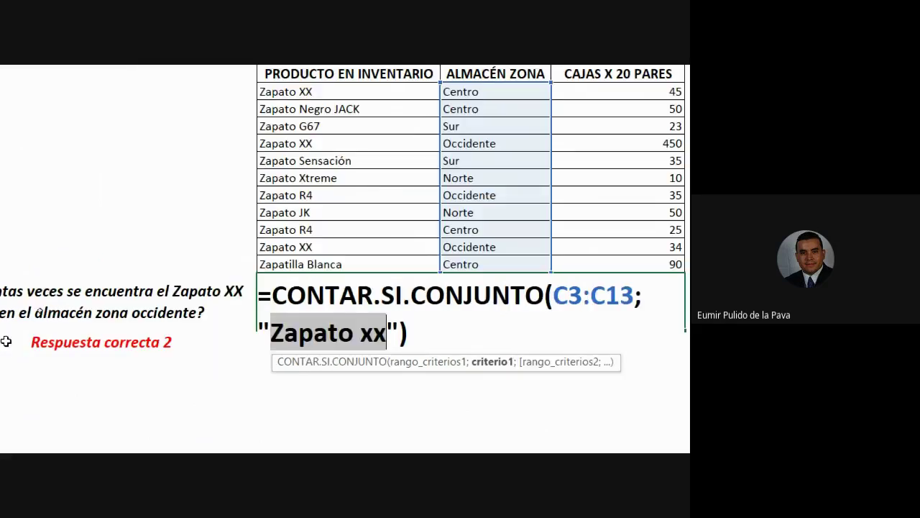
# - Change the first criterion to "occidente" and add B3:B13 as the second criteria range
pyautogui.write('occid')
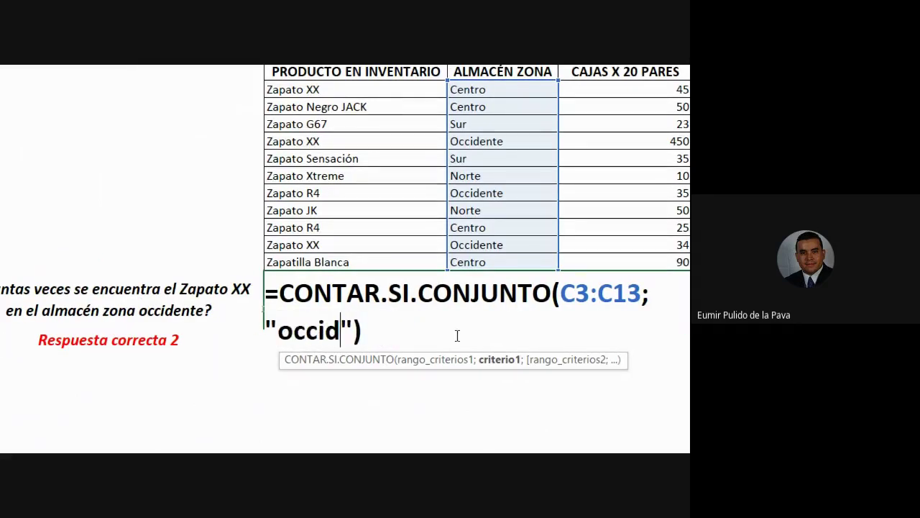
pyautogui.write('ente')
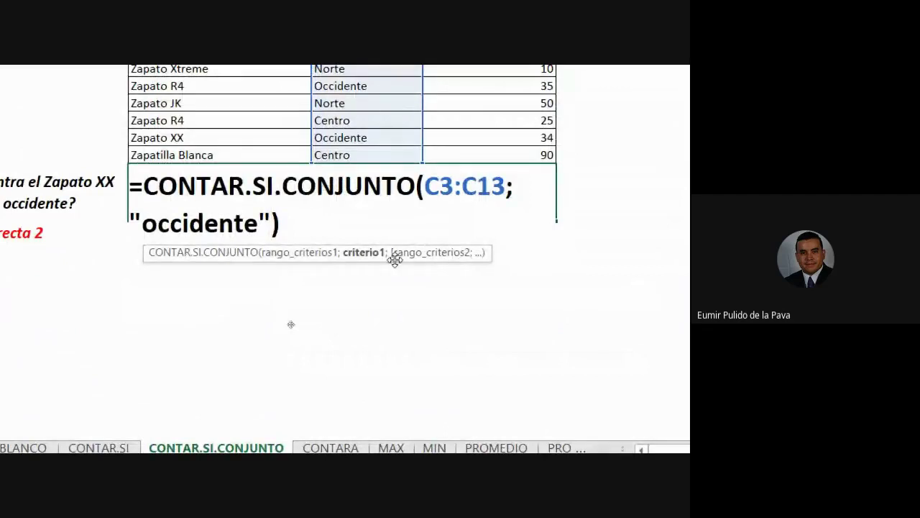
pyautogui.write(';')
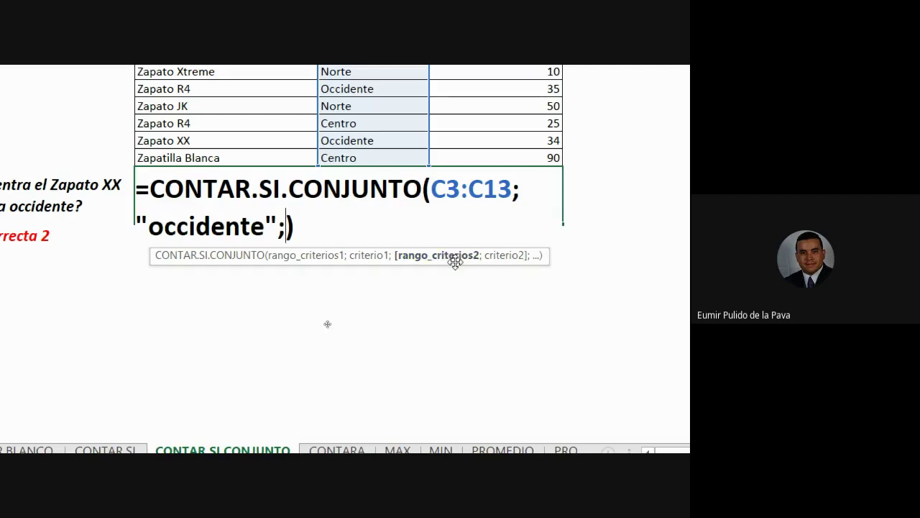
pyautogui.scroll(2, 257, 161)
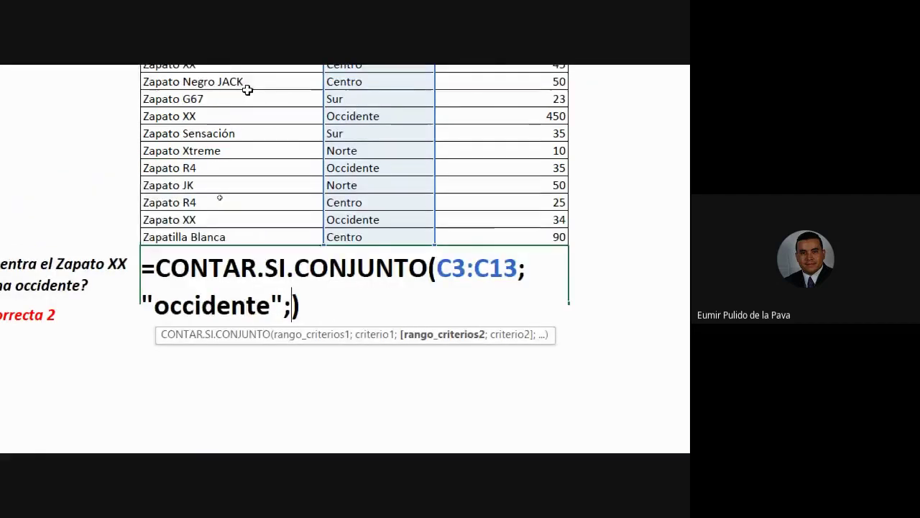
pyautogui.moveTo(209, 119)
pyautogui.mouseDown()
pyautogui.moveTo(240, 196)
pyautogui.moveTo(243, 293)
pyautogui.mouseUp()
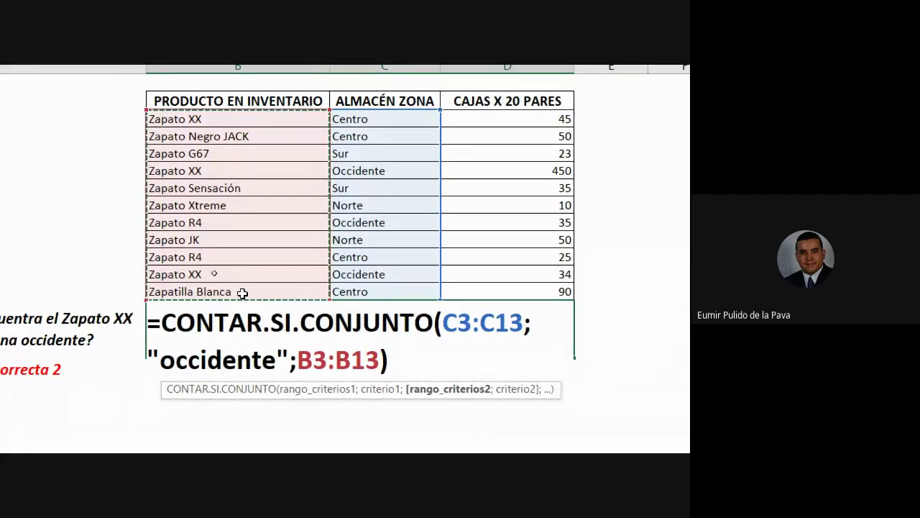
pyautogui.write(';')
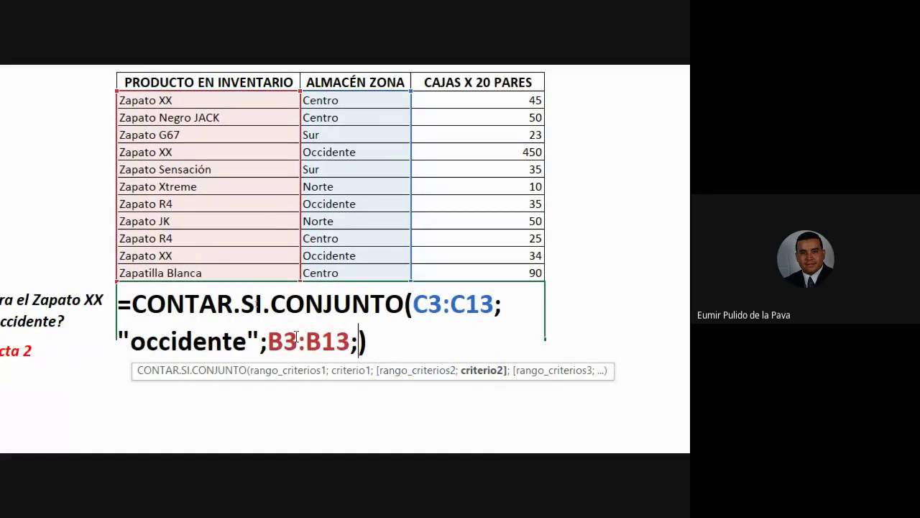
# - Add "zapato xx" as the criterion for the B3:B13 range
pyautogui.click(449, 373)
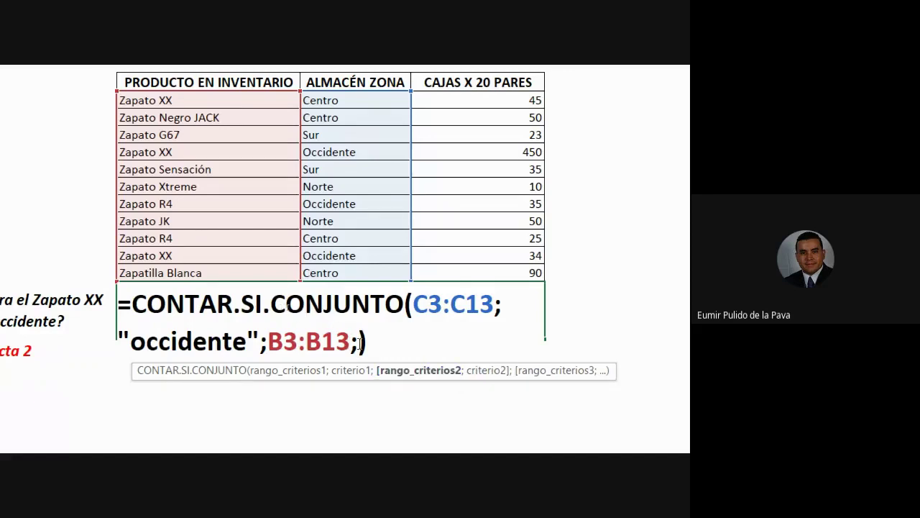
pyautogui.click(358, 342)
pyautogui.click(456, 374)
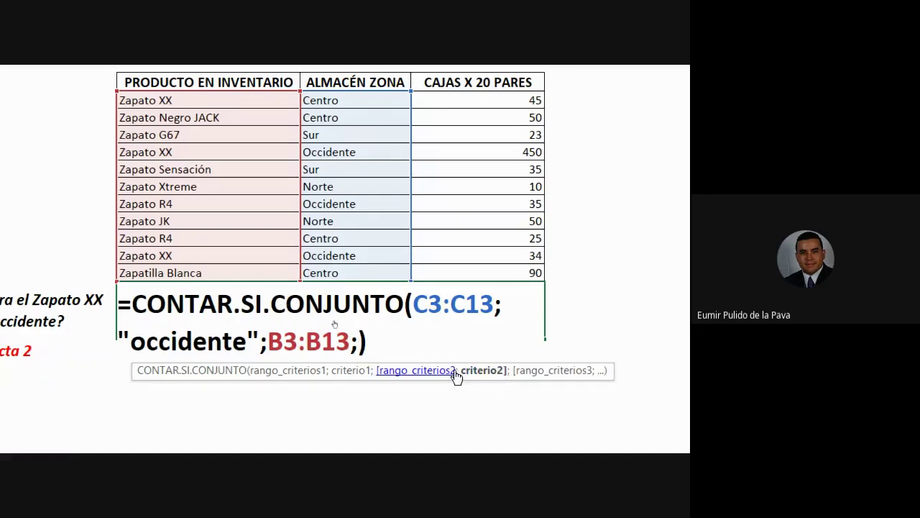
pyautogui.click(357, 342)
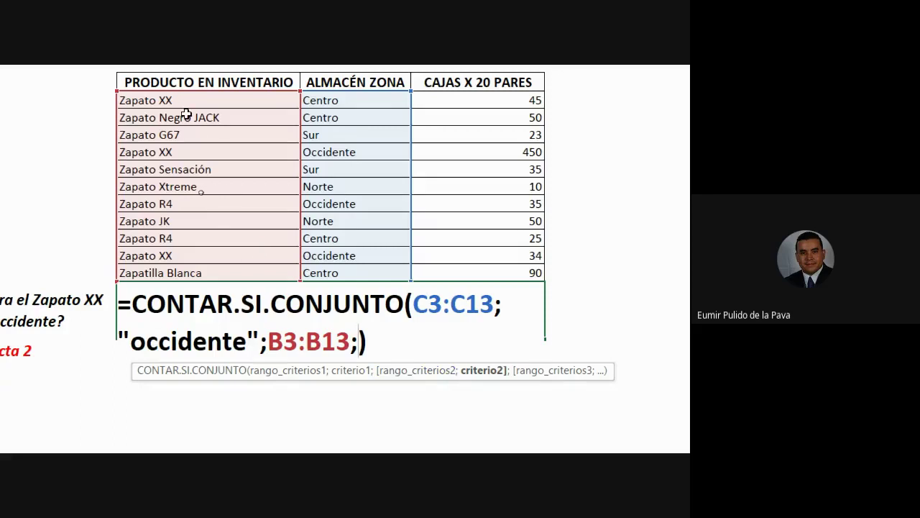
pyautogui.write('"z')
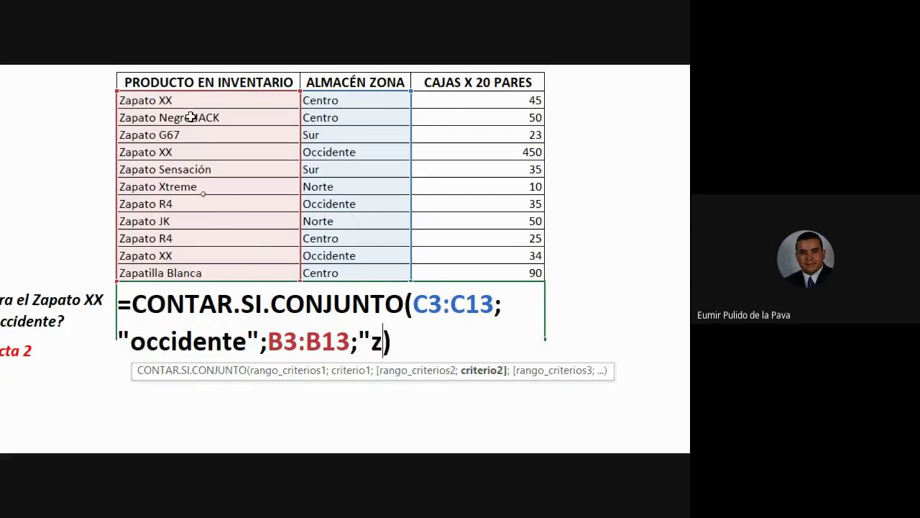
pyautogui.write('apato xx')
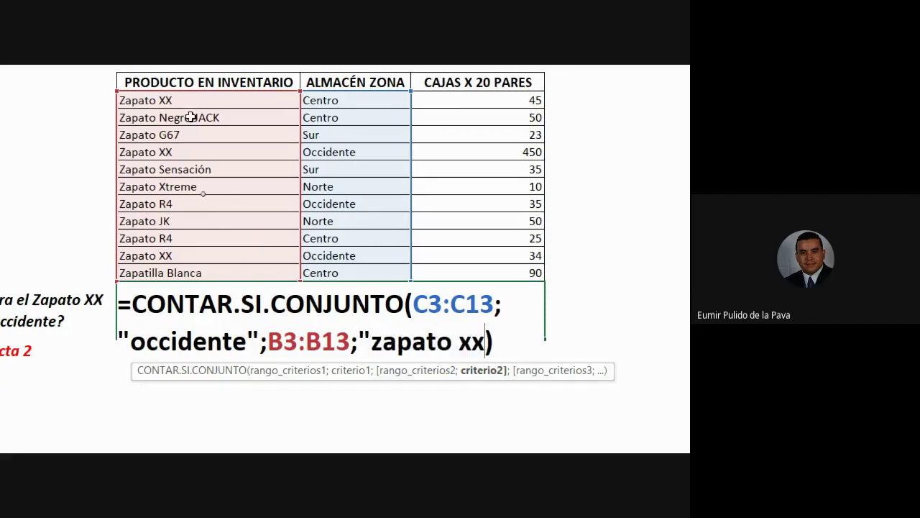
pyautogui.write('"')
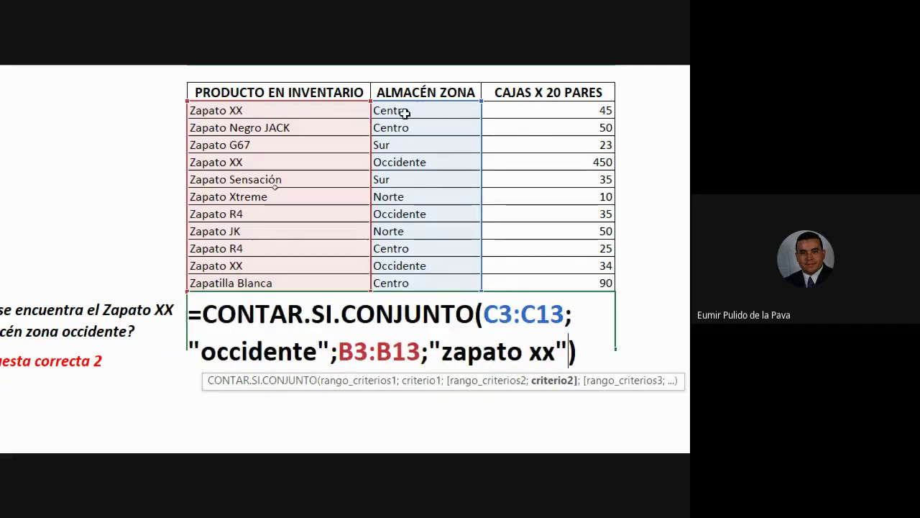
# - Commit the formula to get 2, then cut C3:C13;"occidente"; out of it
pyautogui.press('Return')
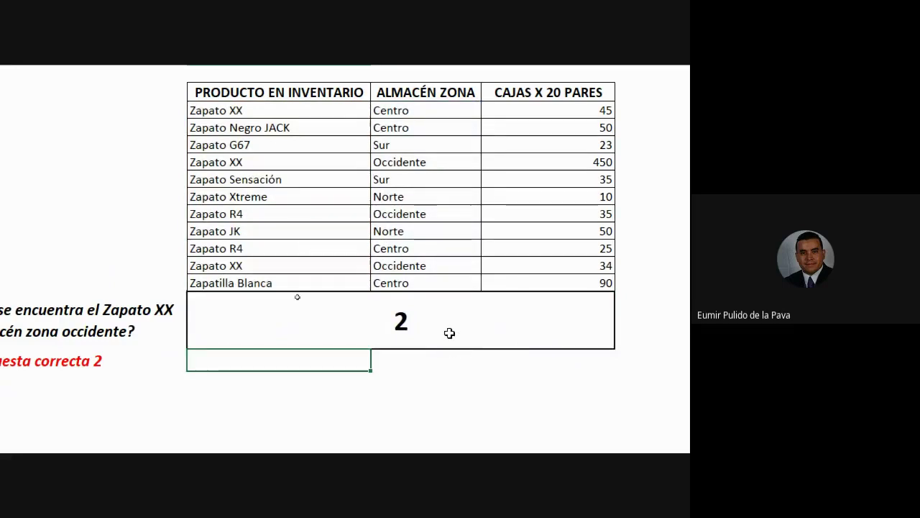
pyautogui.doubleClick(449, 333)
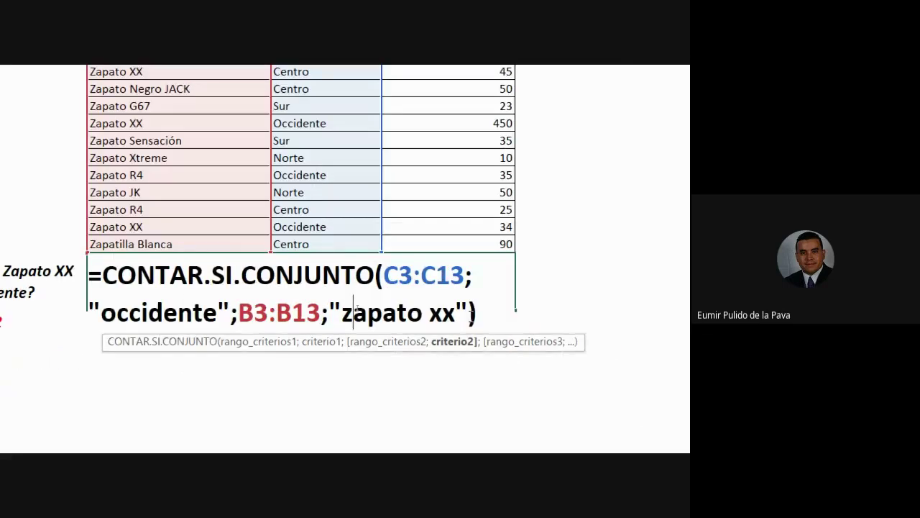
pyautogui.moveTo(383, 275); pyautogui.dragTo(464, 276)
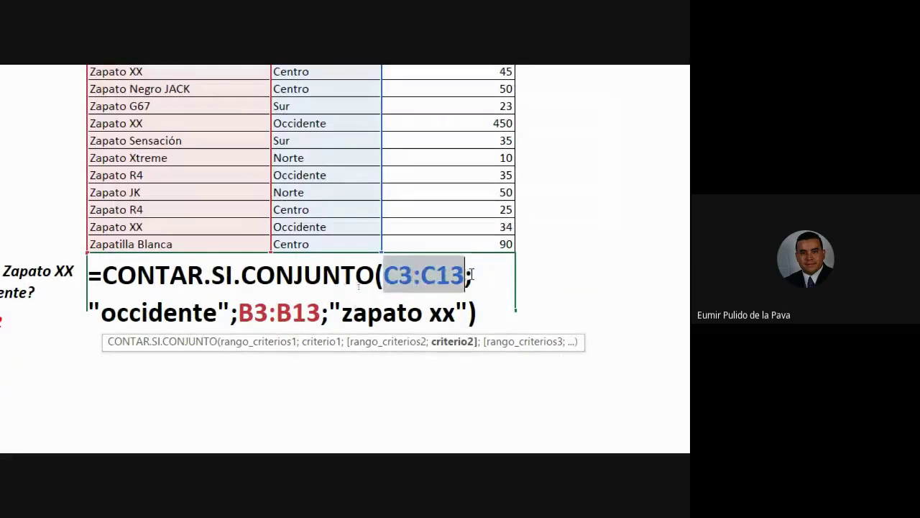
pyautogui.moveTo(384, 276)
pyautogui.mouseDown()
pyautogui.moveTo(220, 302)
pyautogui.moveTo(240, 309)
pyautogui.mouseUp()
pyautogui.press('Delete')
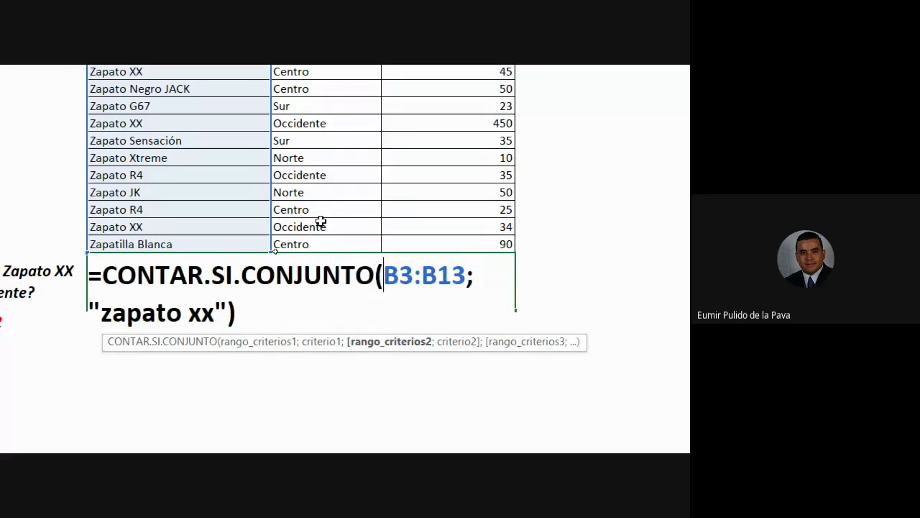
# - Paste the zone range and criterion at the end, drop the extra semicolon, and confirm 2
pyautogui.click(259, 376)
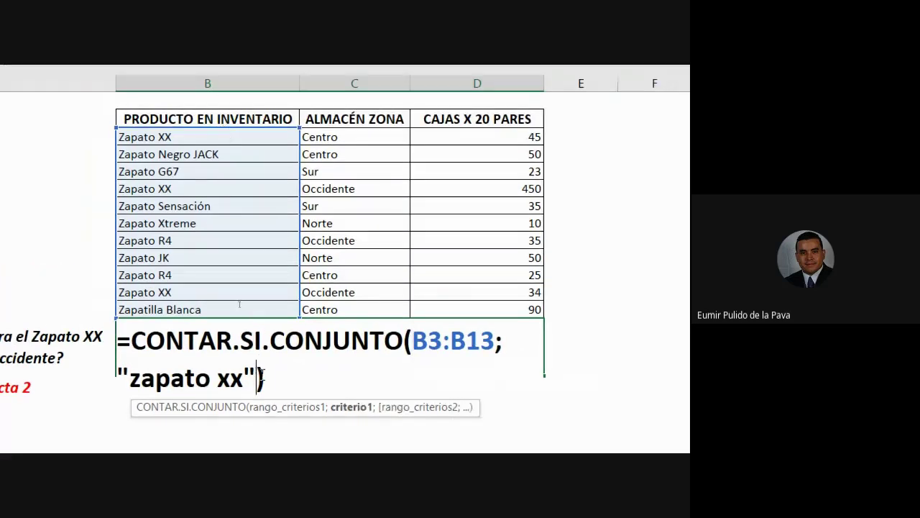
pyautogui.hotkey('ctrl', 'z')
pyautogui.press('BackSpace')
pyautogui.write(';C3:C13;"occidente"')
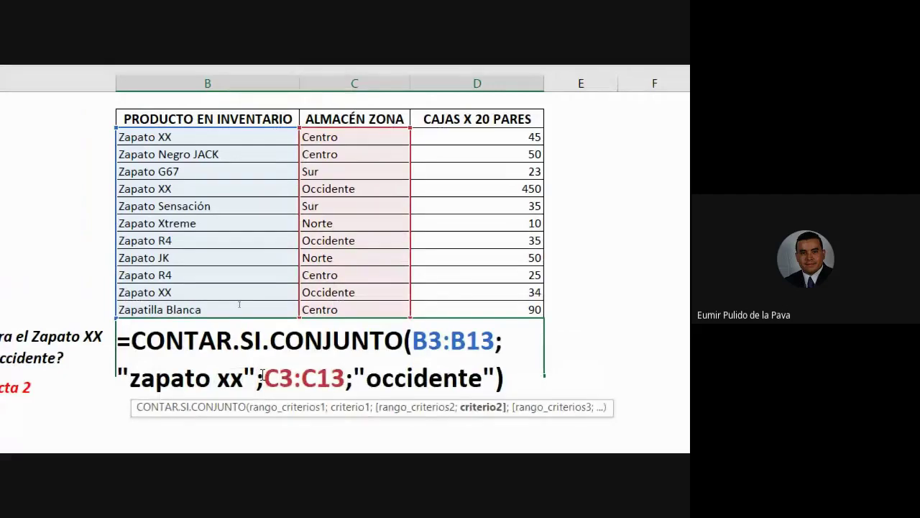
pyautogui.press('Return')
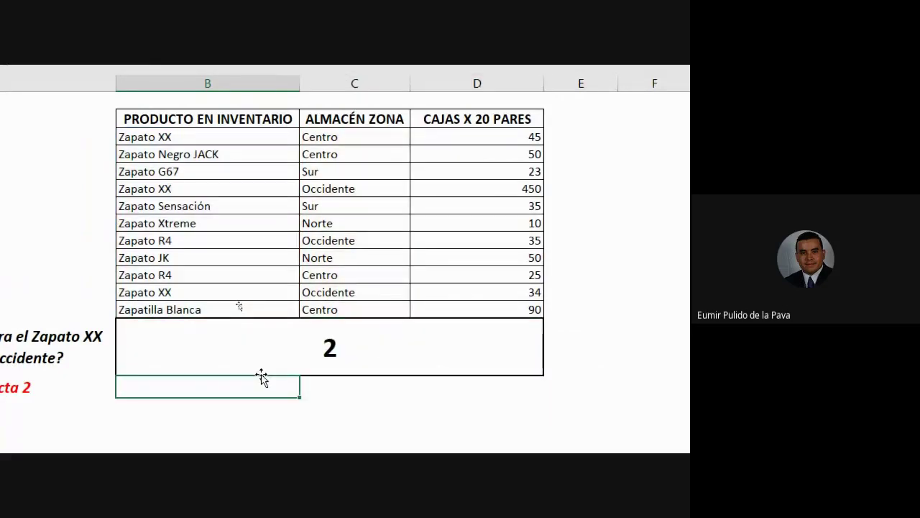
# - Show the finished formula again, reset Magnifier to 100%, and bring the Meet call forward
pyautogui.doubleClick(263, 363)
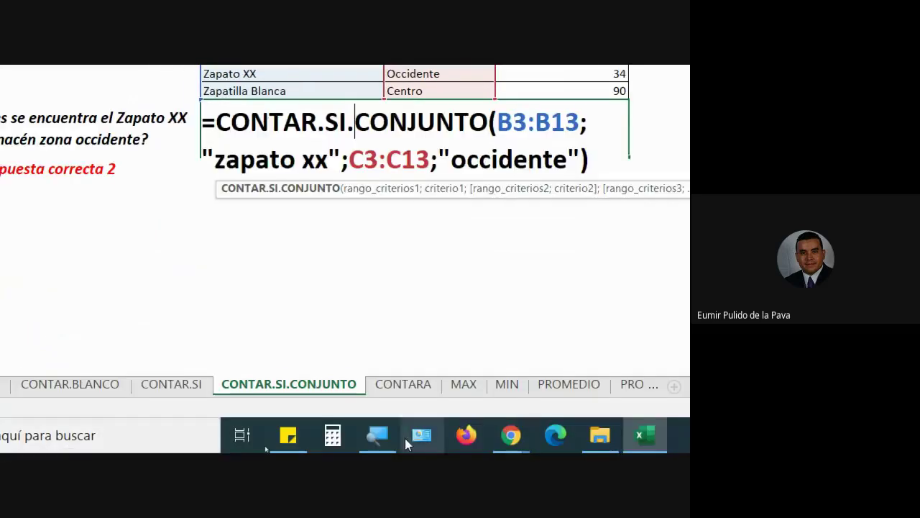
pyautogui.click(369, 438)
pyautogui.click(158, 433)
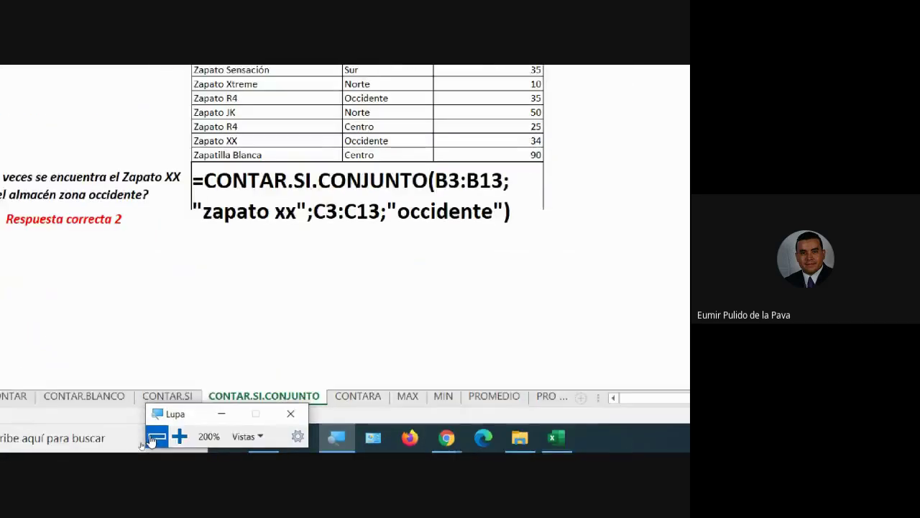
pyautogui.moveTo(319, 447)
pyautogui.click(272, 402)
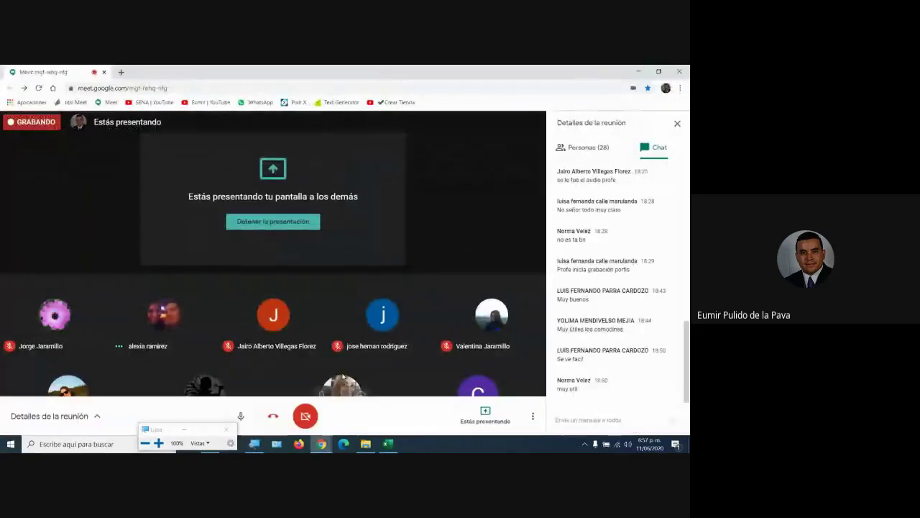
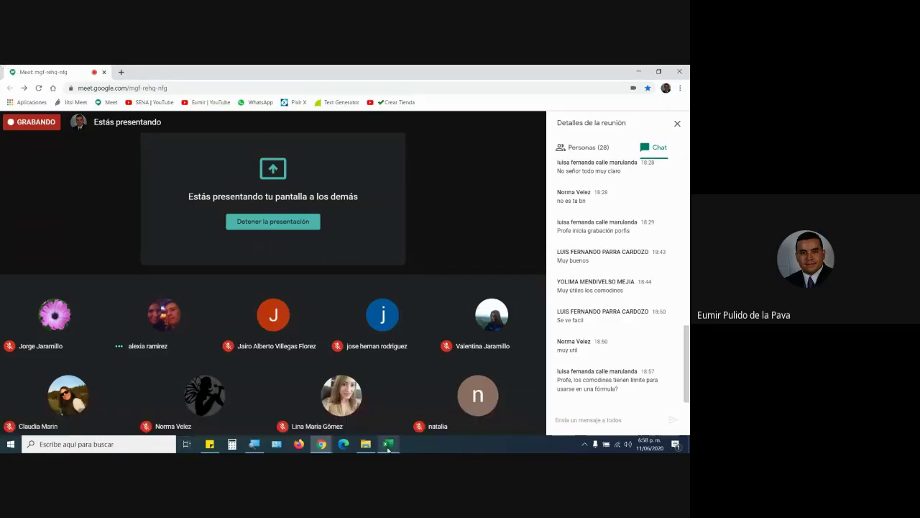
# - Return to Excel and commit the CONTAR.SI.CONJUNTO formula so it returns 2
pyautogui.moveTo(388, 446)
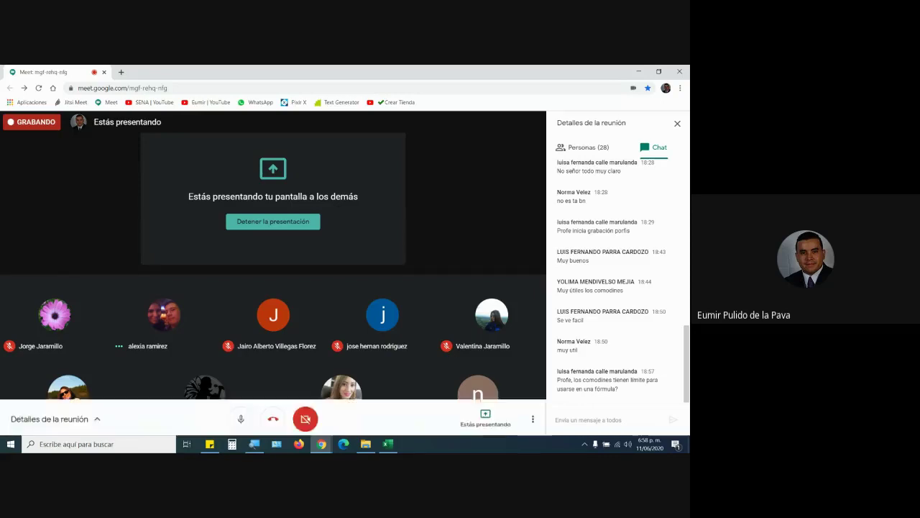
pyautogui.click(389, 444)
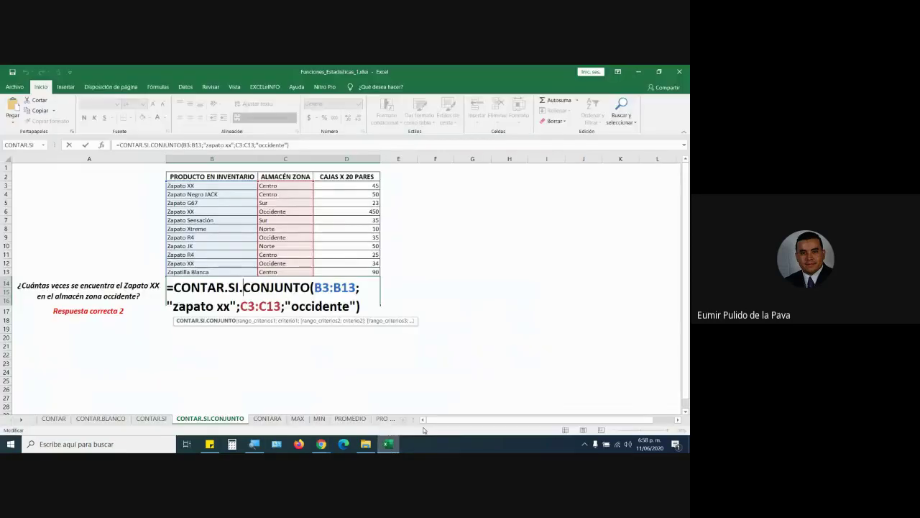
pyautogui.moveTo(167, 287); pyautogui.dragTo(370, 308)
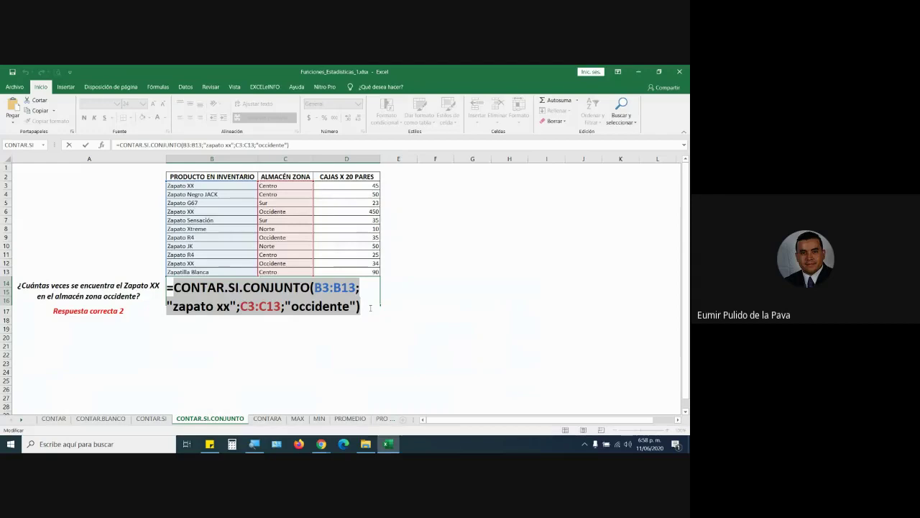
pyautogui.hotkey('ctrl', 'Return')
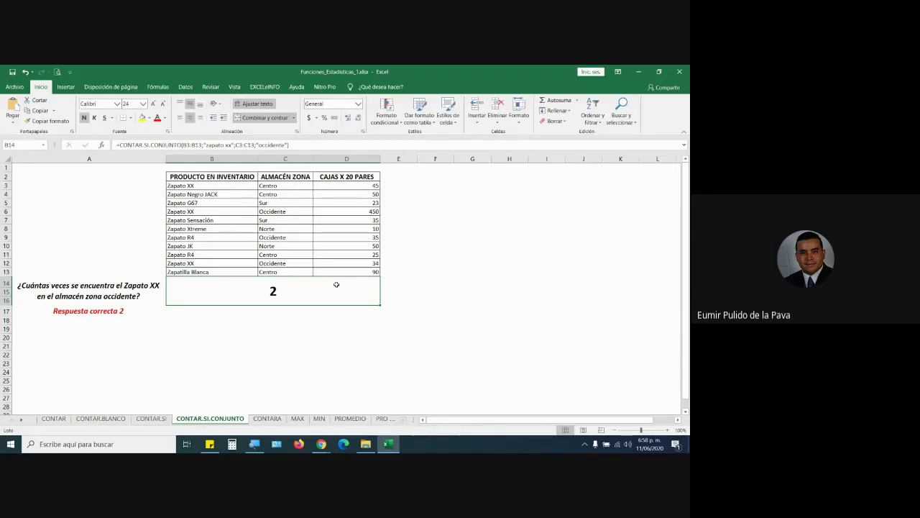
# - On the MAX sheet, enter =MAX(D3:D13) in the enlarged B14 answer cell
pyautogui.click(299, 420)
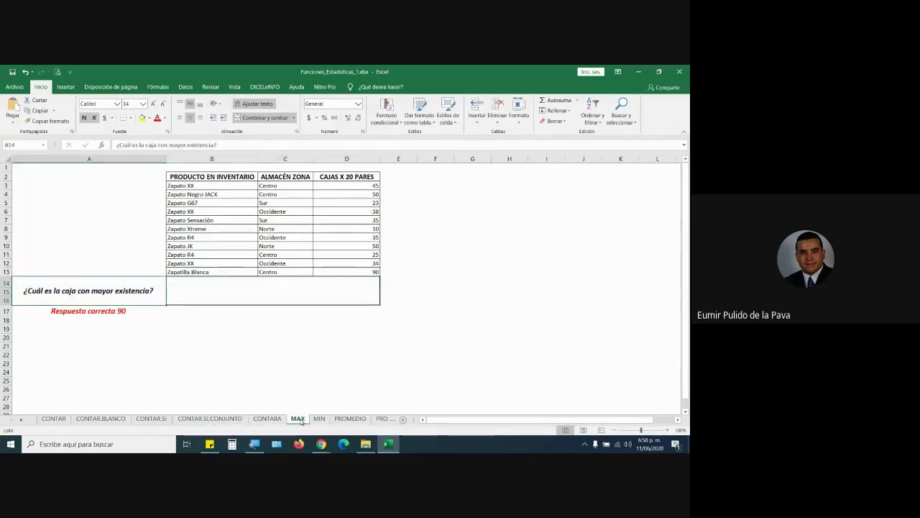
pyautogui.click(252, 301)
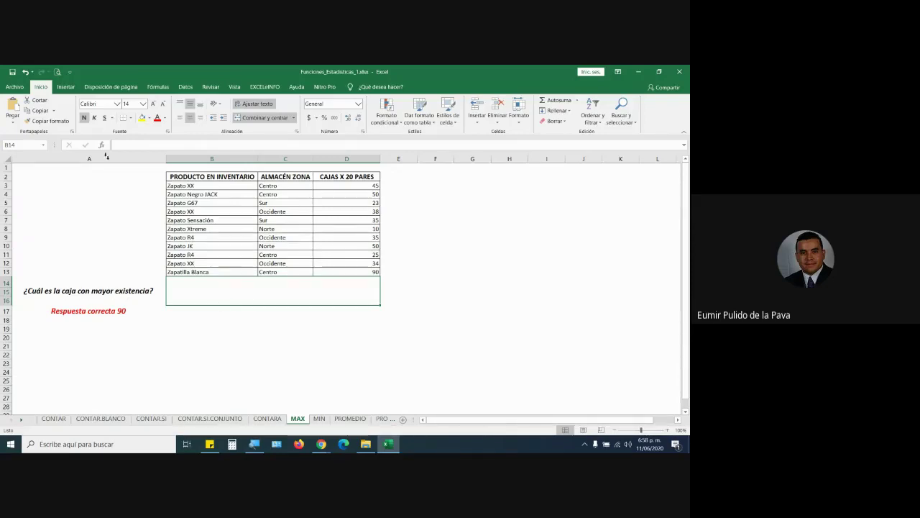
pyautogui.click(152, 105)
pyautogui.click(151, 104)
pyautogui.click(152, 104)
pyautogui.write('=max')
pyautogui.press('Tab')
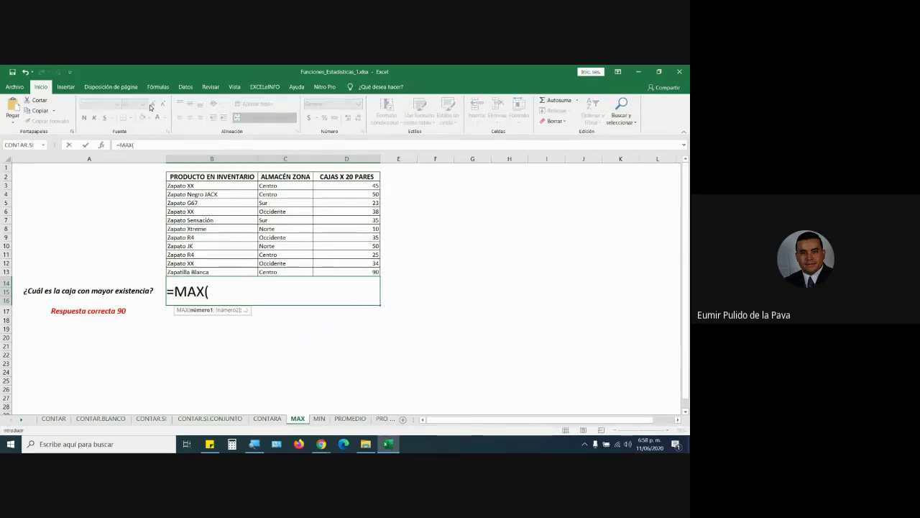
pyautogui.click(349, 188)
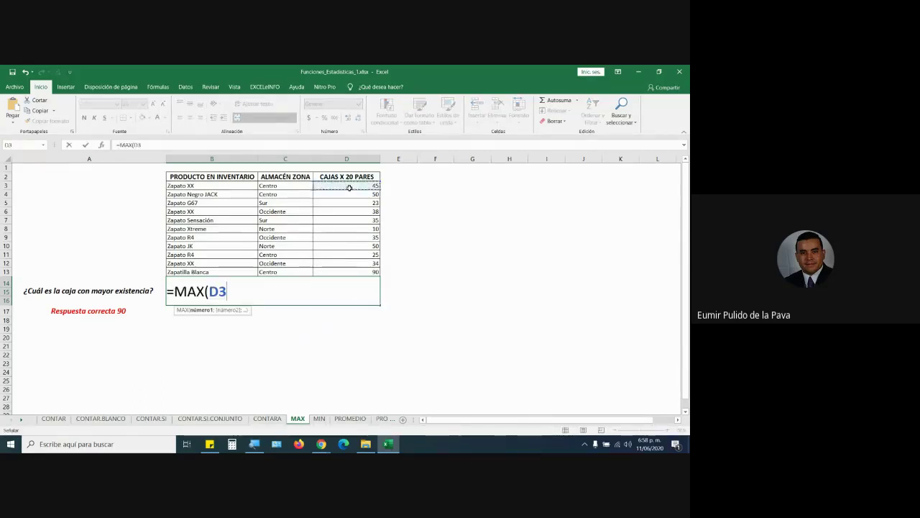
pyautogui.moveTo(349, 188); pyautogui.dragTo(348, 269)
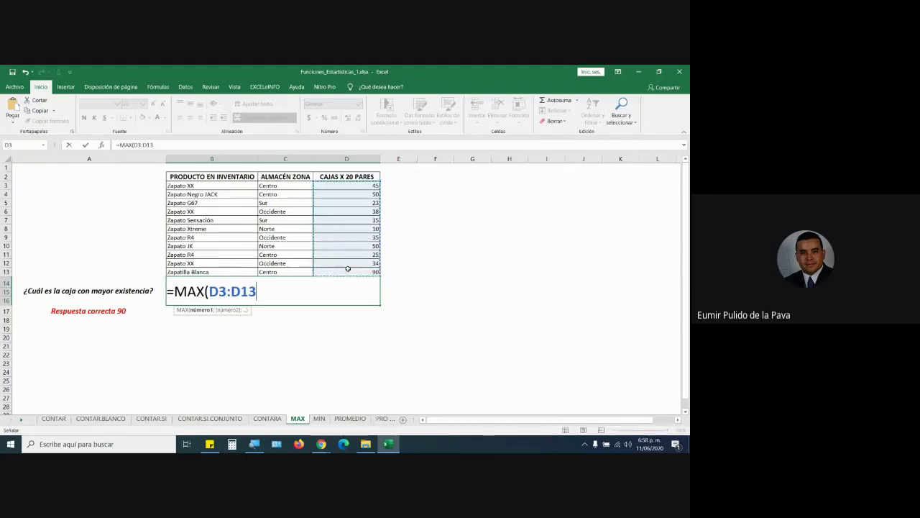
pyautogui.write(')')
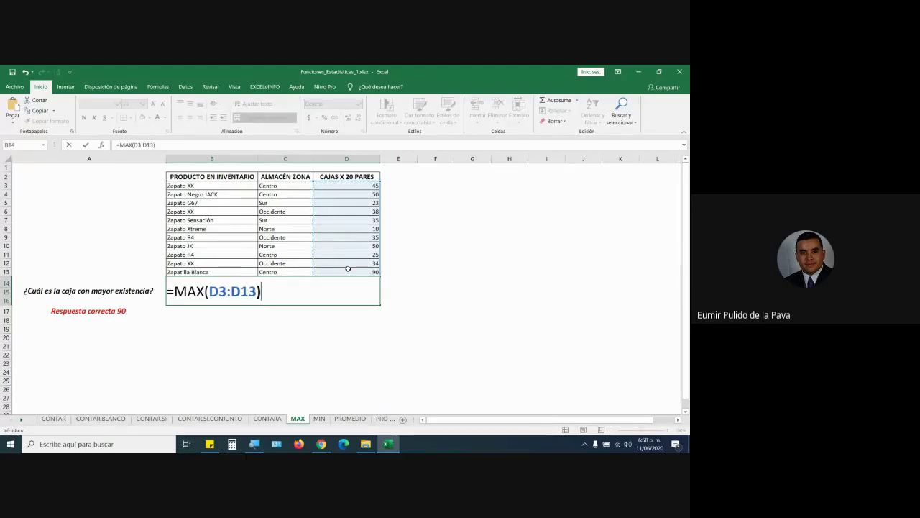
pyautogui.press('Return')
# - Change the box count in D6 to 385 and in D13 to 900
pyautogui.click(294, 284)
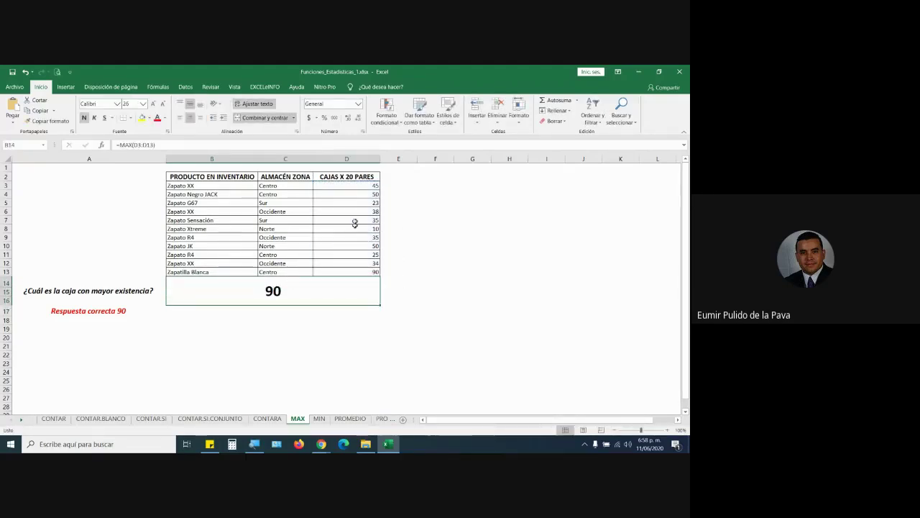
pyautogui.moveTo(351, 189); pyautogui.dragTo(352, 273)
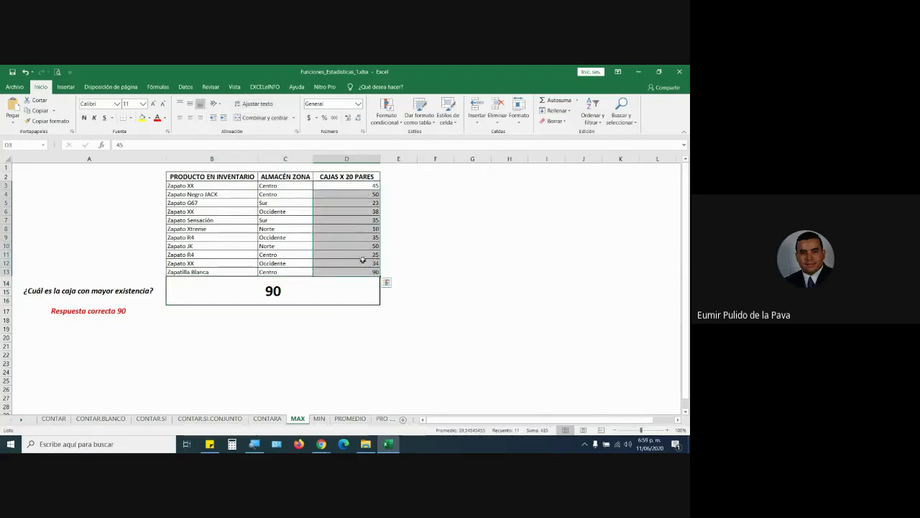
pyautogui.click(359, 209)
pyautogui.write('385')
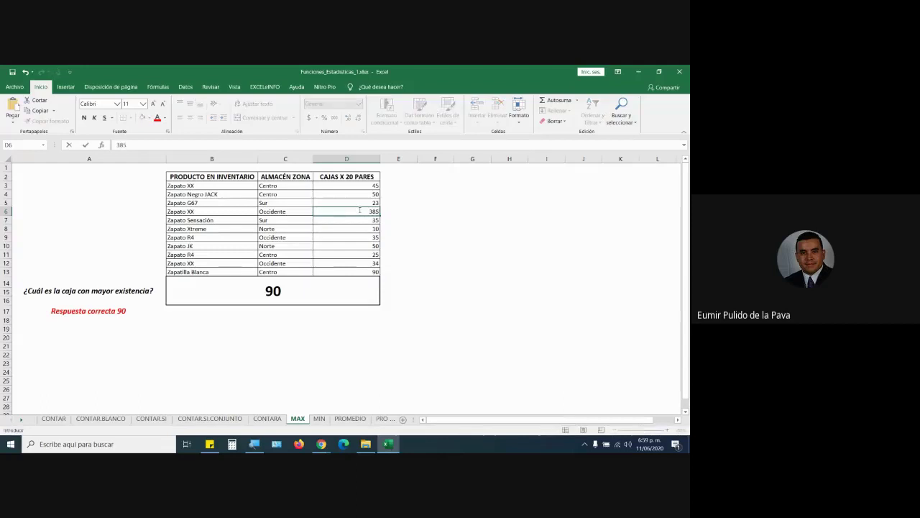
pyautogui.press('Return')
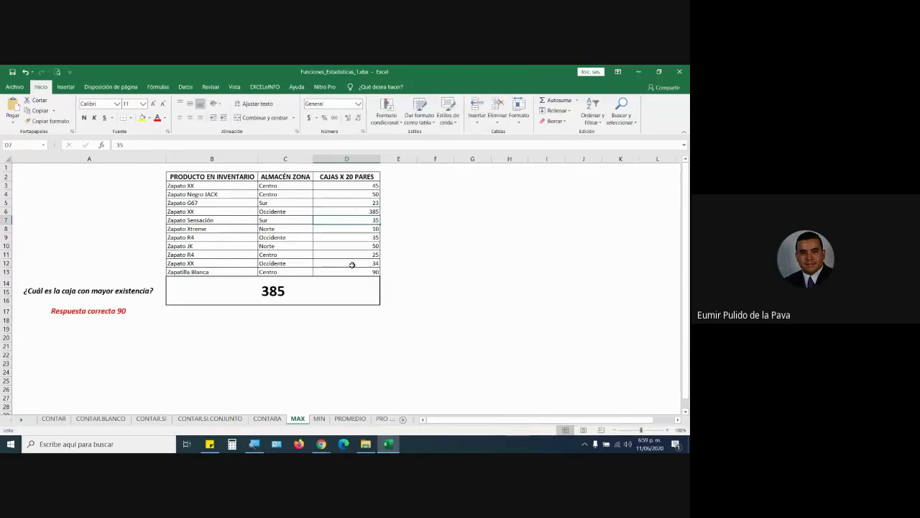
pyautogui.click(352, 270)
pyautogui.write('0')
pyautogui.press('Return')
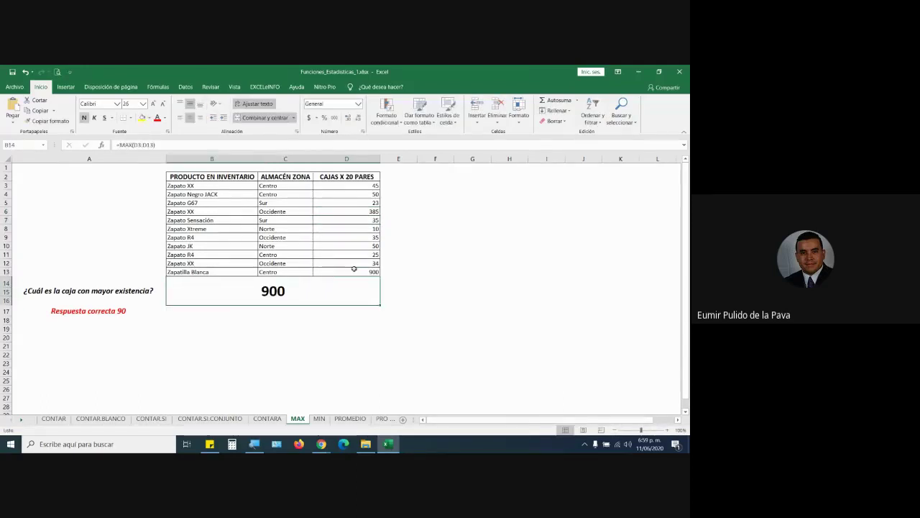
# - Review the MAX formula, now returning 900, and move to the MIN sheet
pyautogui.doubleClick(319, 291)
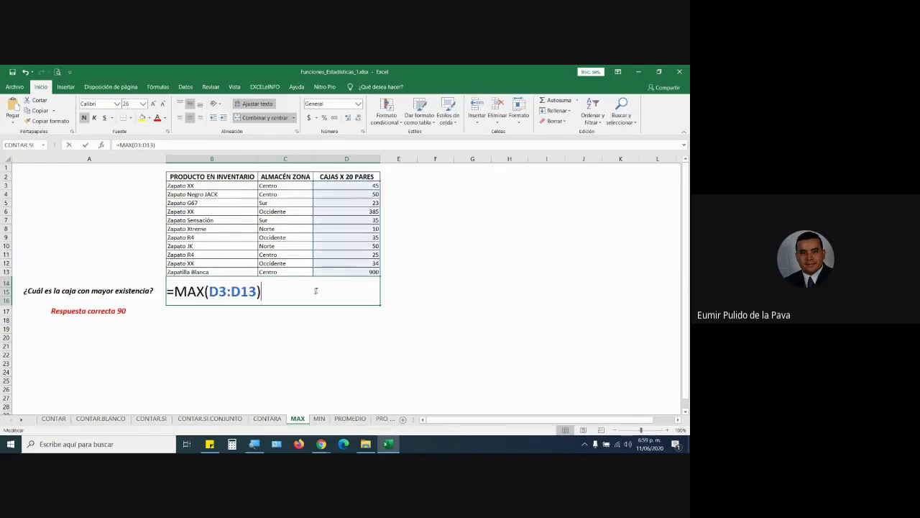
pyautogui.doubleClick(189, 291)
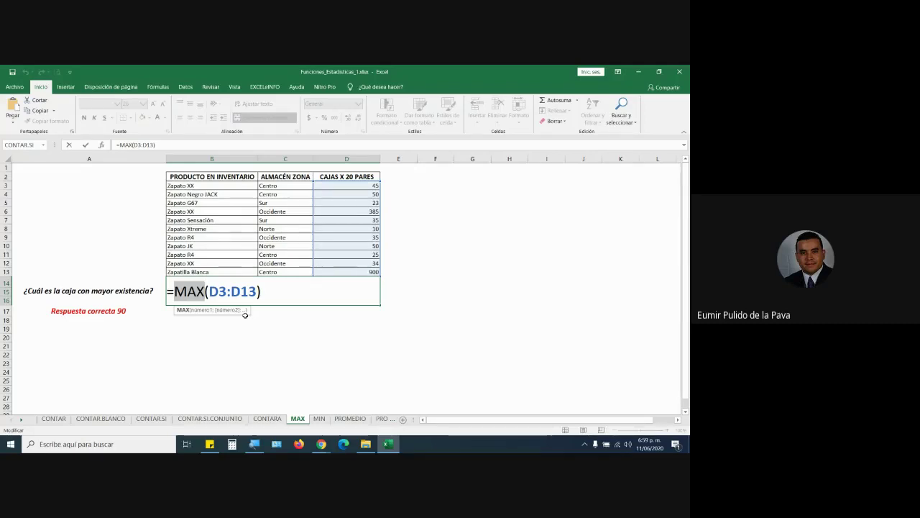
pyautogui.press('Return')
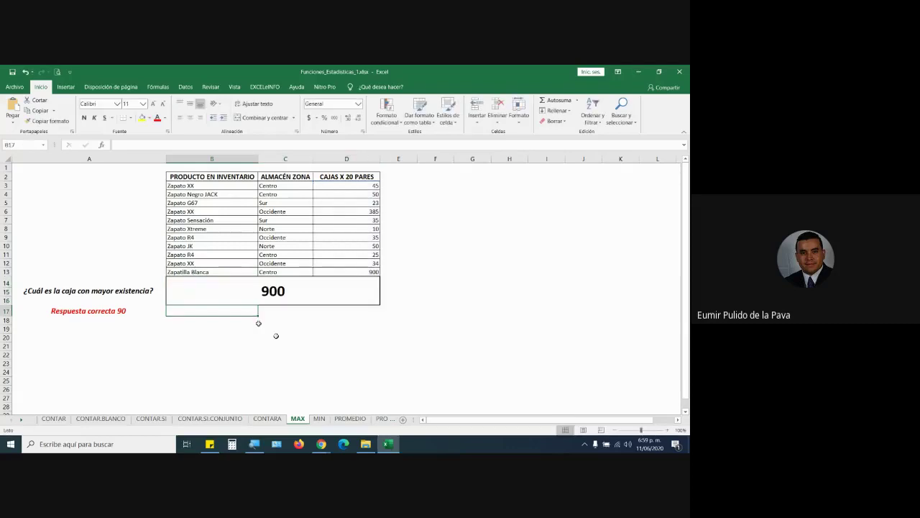
pyautogui.click(319, 418)
# - Copy the MAX sheet's answer formatting onto the MIN sheet's answer block
pyautogui.hotkey('ctrl', 'pageup')
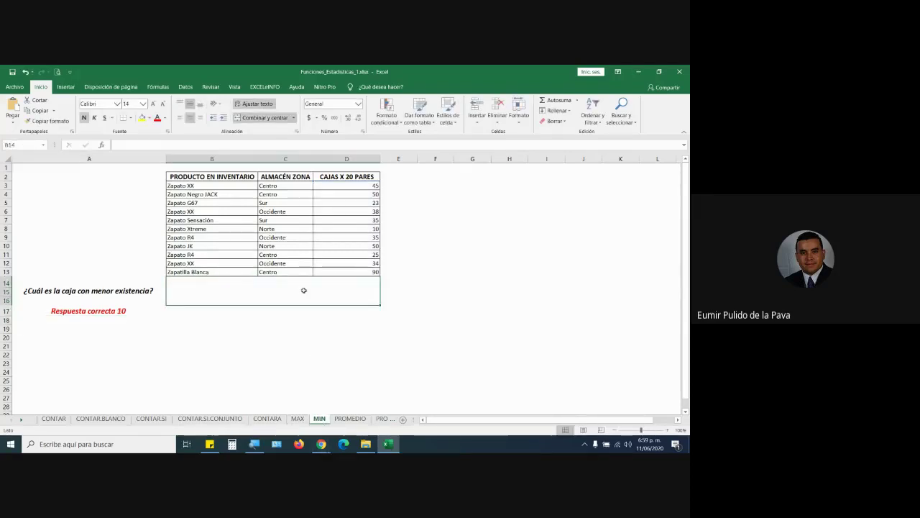
pyautogui.click(47, 121)
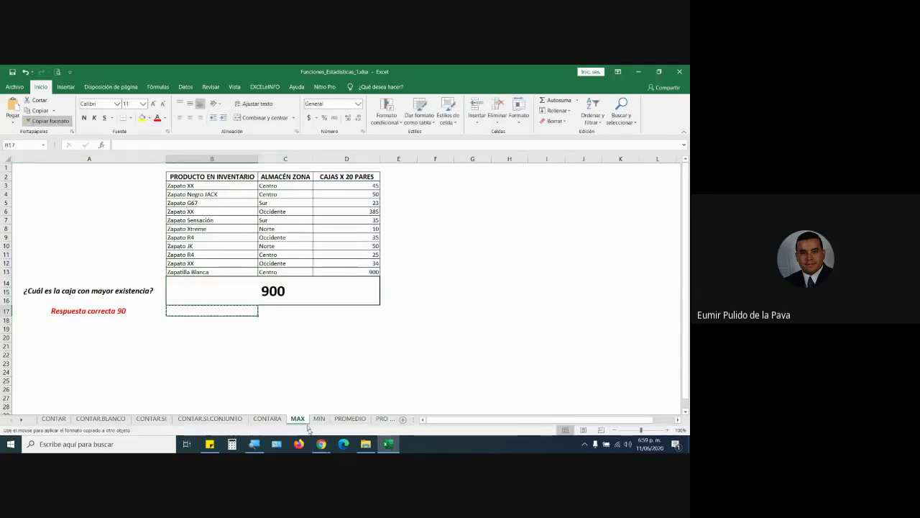
pyautogui.click(320, 418)
pyautogui.click(315, 287)
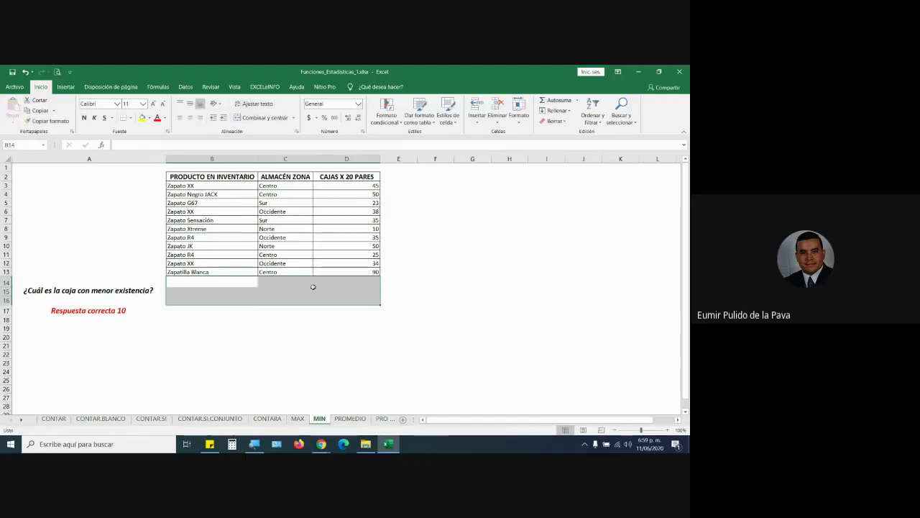
# - Enter =MIN(D3:D13) in the answer cell, giving 10
pyautogui.write('=')
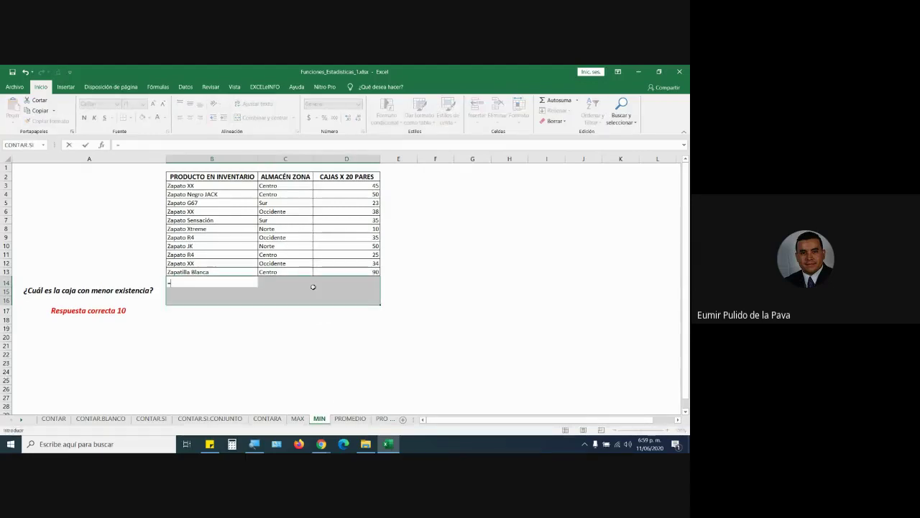
pyautogui.write('MIN(')
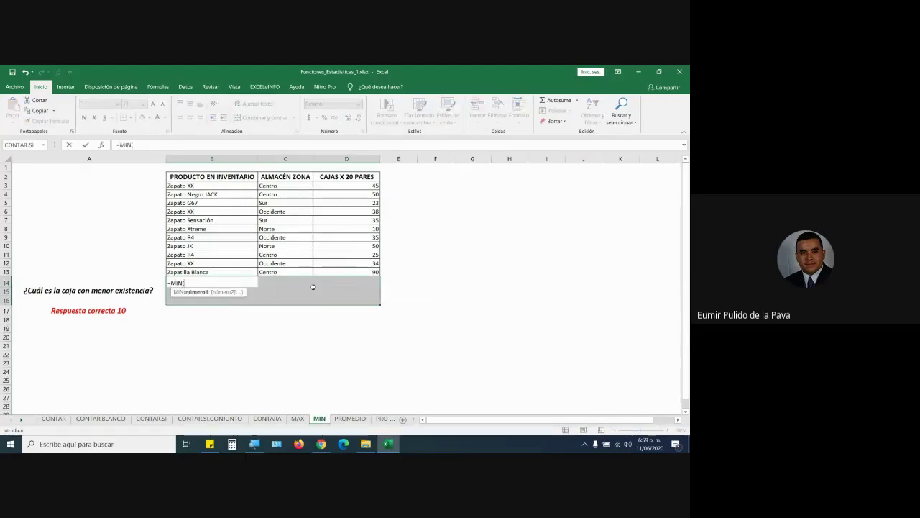
pyautogui.moveTo(355, 185); pyautogui.dragTo(352, 271)
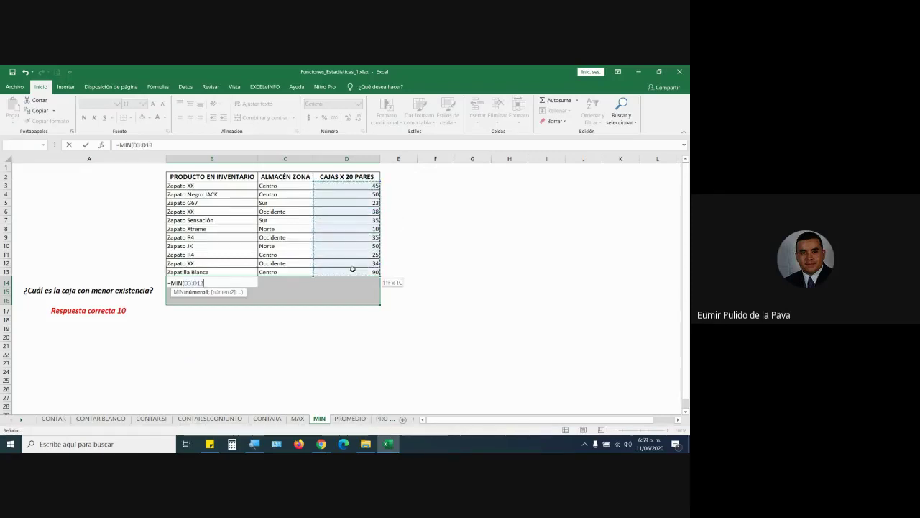
pyautogui.press('Return')
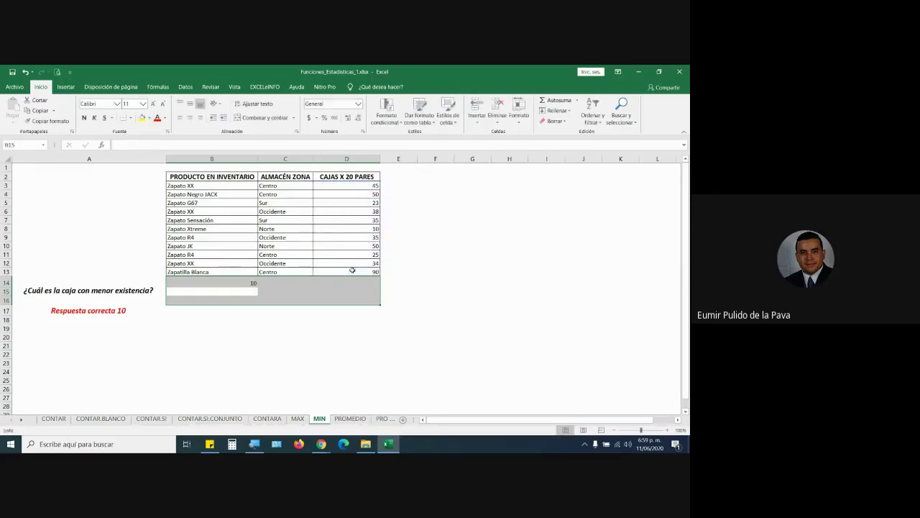
# - Merge B14:D17 into one centred cell and enlarge the result 10's font
pyautogui.click(271, 297)
pyautogui.moveTo(245, 284); pyautogui.dragTo(360, 312)
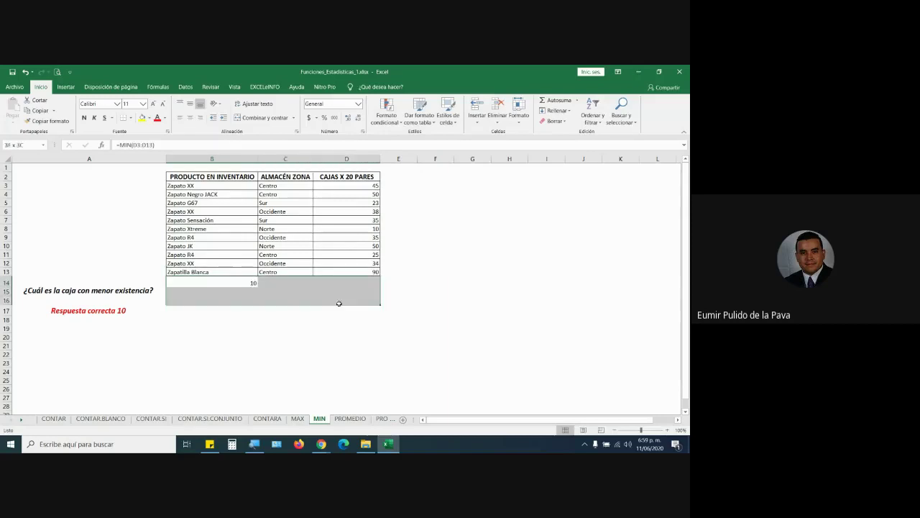
pyautogui.click(263, 117)
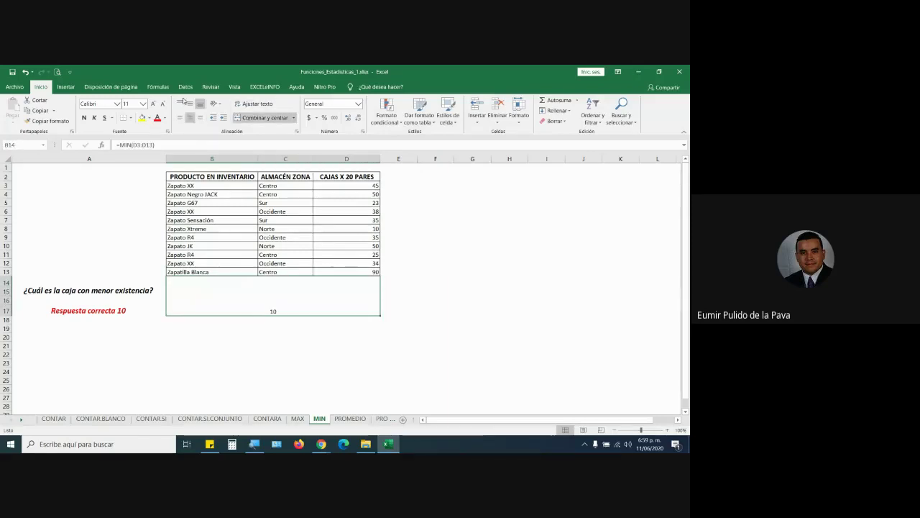
pyautogui.click(188, 105)
pyautogui.click(152, 104)
pyautogui.click(151, 104)
pyautogui.click(151, 103)
# - Admit a participant's join request in the meeting window, then return to Excel
pyautogui.doubleClick(331, 296)
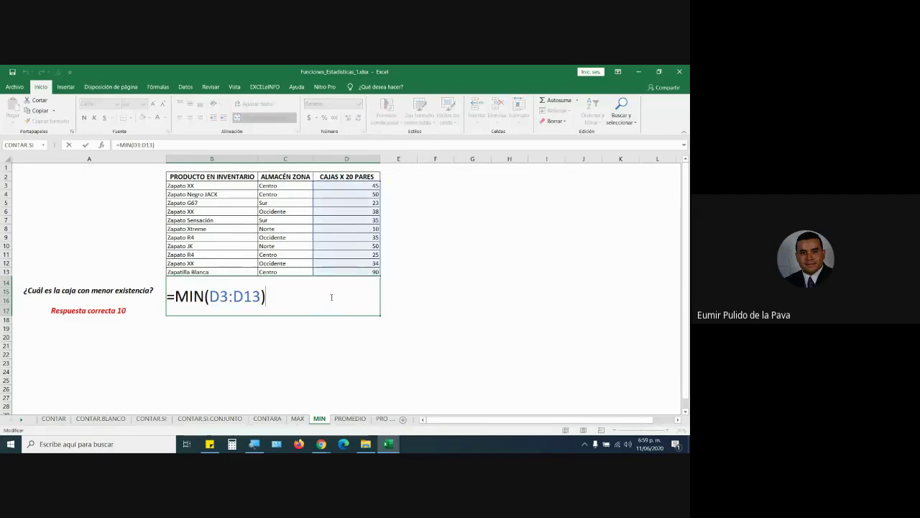
pyautogui.click(321, 444)
pyautogui.click(367, 381)
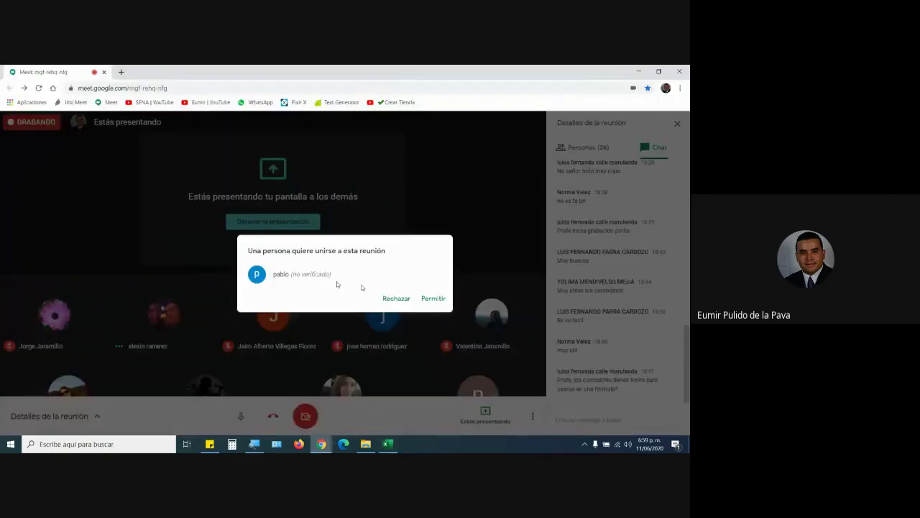
pyautogui.click(433, 298)
pyautogui.hotkey('alt', 'Tab')
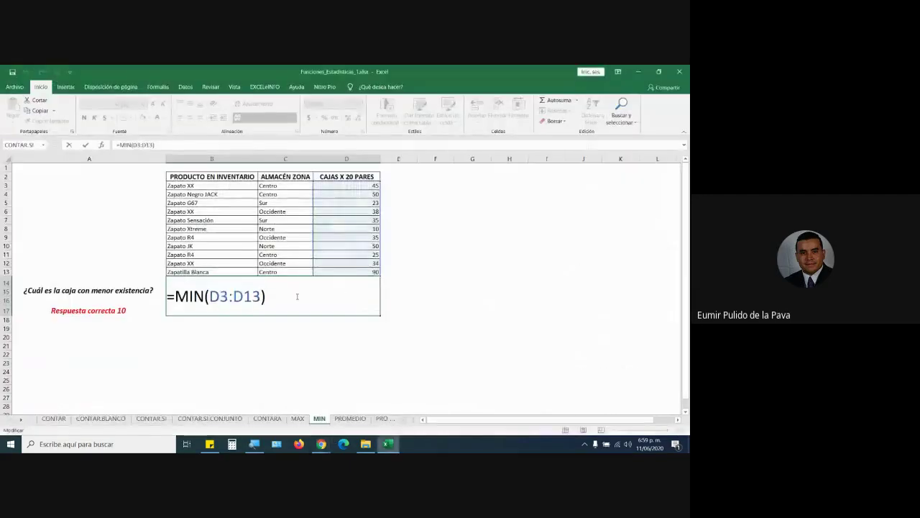
# - Review the MIN formula's D3:D13 range, confirm it, and move to the PROMEDIO sheet
pyautogui.moveTo(219, 297); pyautogui.dragTo(252, 296)
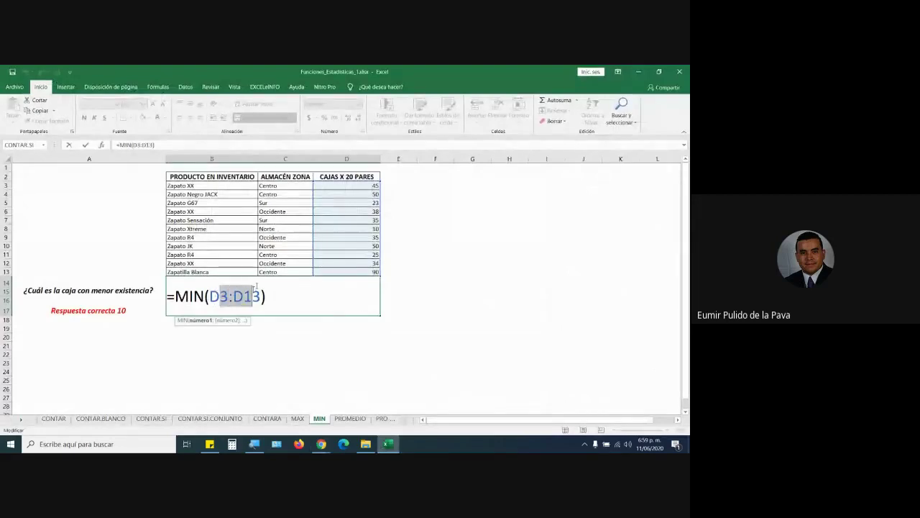
pyautogui.click(299, 294)
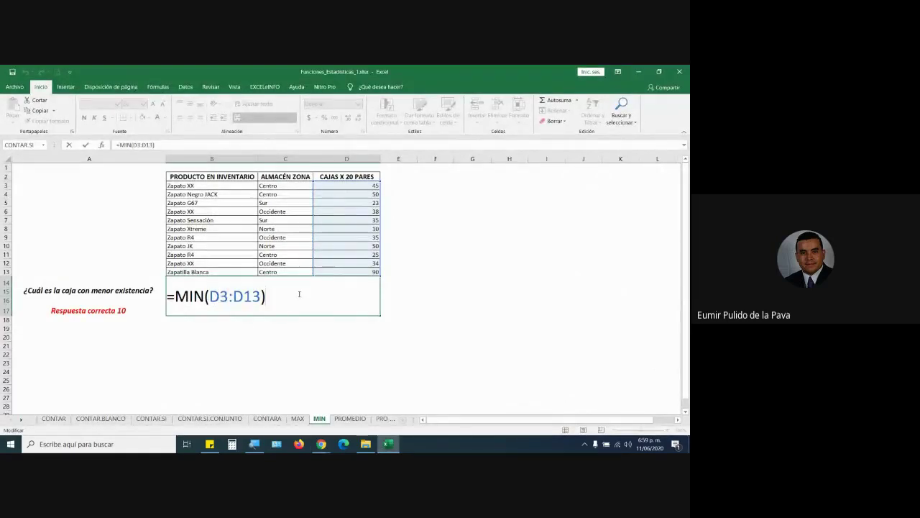
pyautogui.press('Return')
pyautogui.click(300, 294)
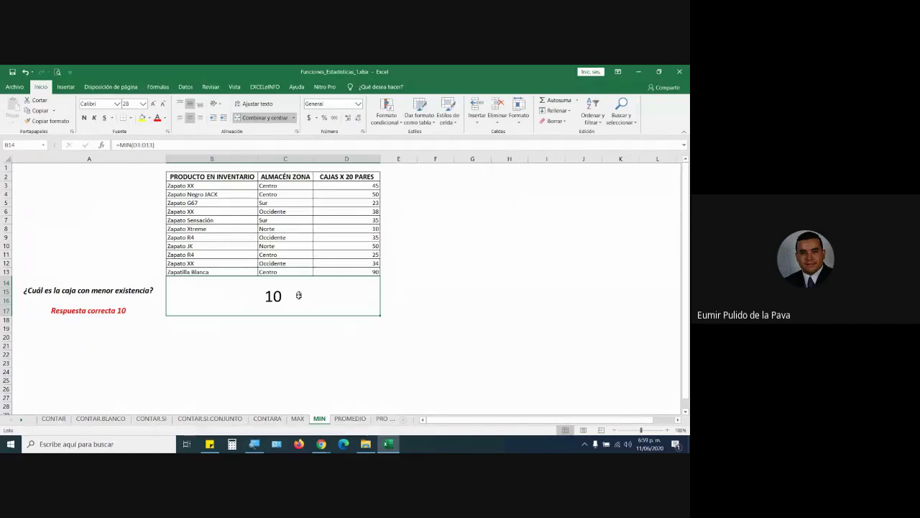
pyautogui.click(349, 417)
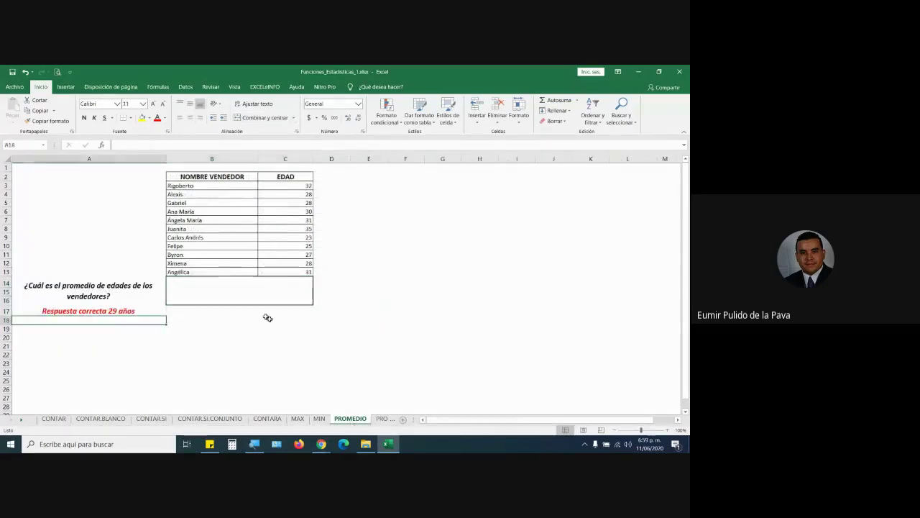
# - Raise the answer cell's font to 28 and widen columns B and C
pyautogui.click(237, 284)
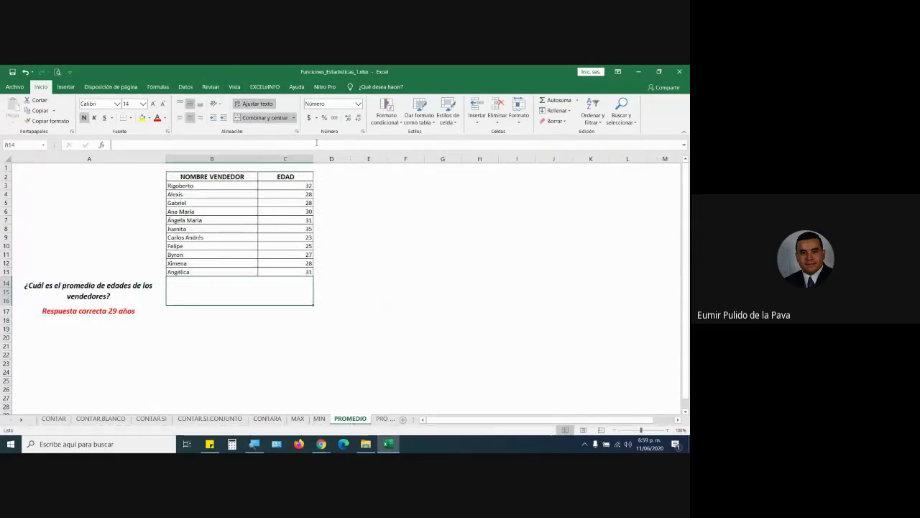
pyautogui.click(154, 104)
pyautogui.click(154, 104)
pyautogui.moveTo(313, 159); pyautogui.dragTo(411, 159)
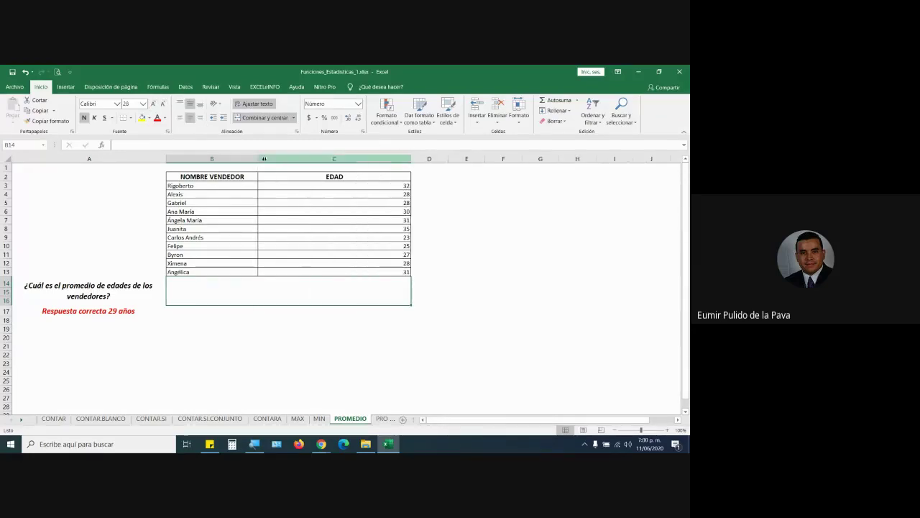
pyautogui.moveTo(256, 159); pyautogui.dragTo(298, 159)
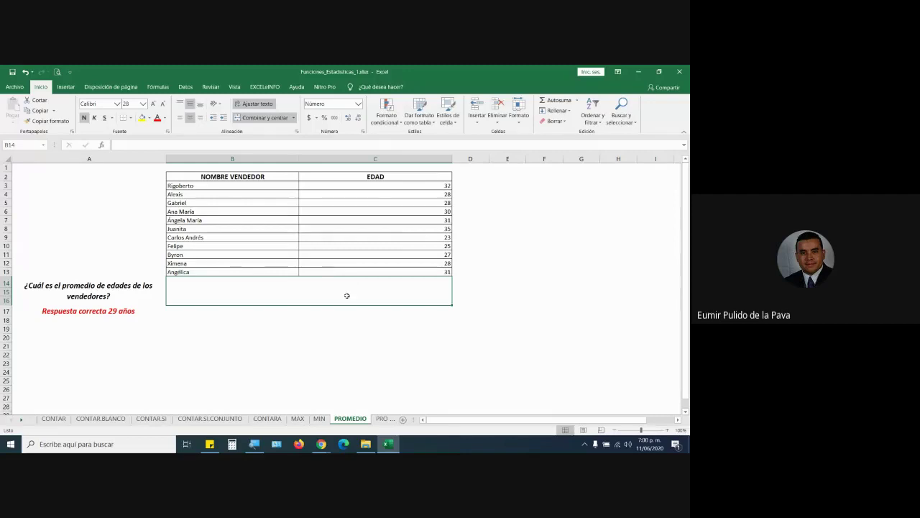
# - Enter =PROMEDIO(C3:C13) in the answer cell to average the sellers' ages
pyautogui.write('=prome')
pyautogui.press('Tab')
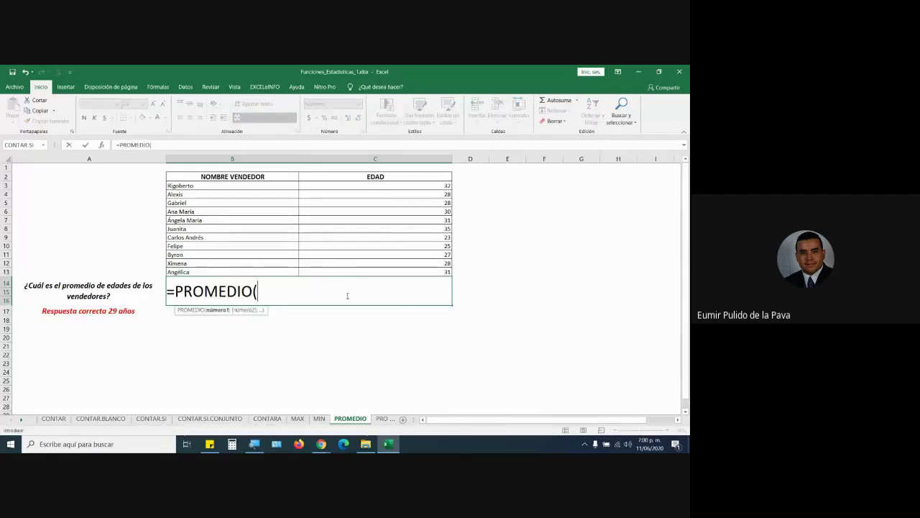
pyautogui.moveTo(399, 186); pyautogui.dragTo(398, 270)
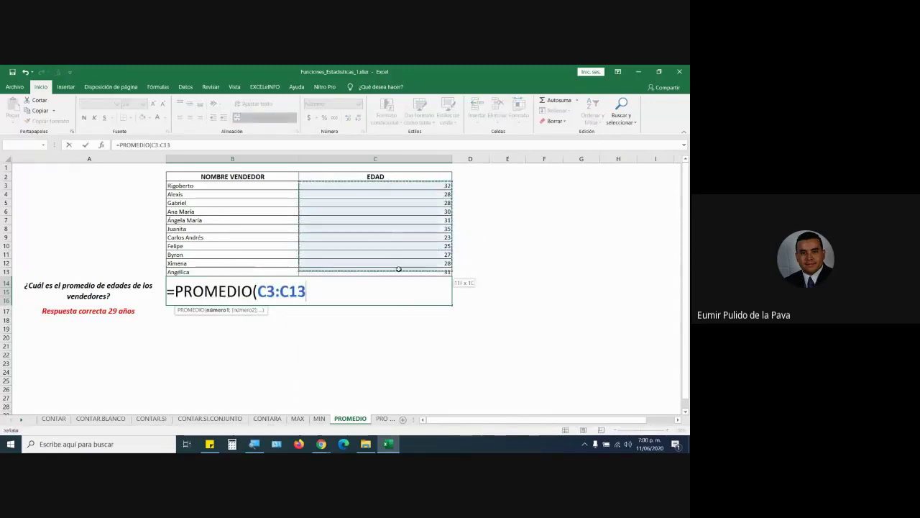
pyautogui.write(')')
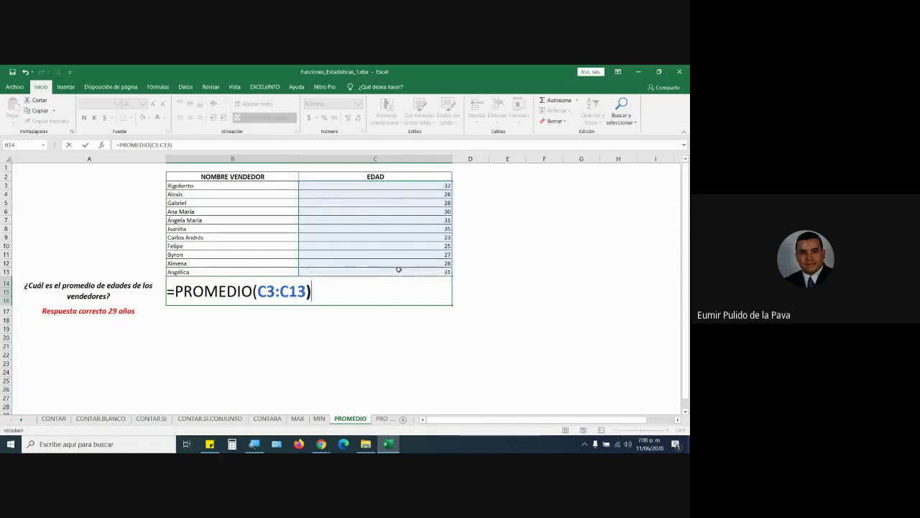
pyautogui.press('Return')
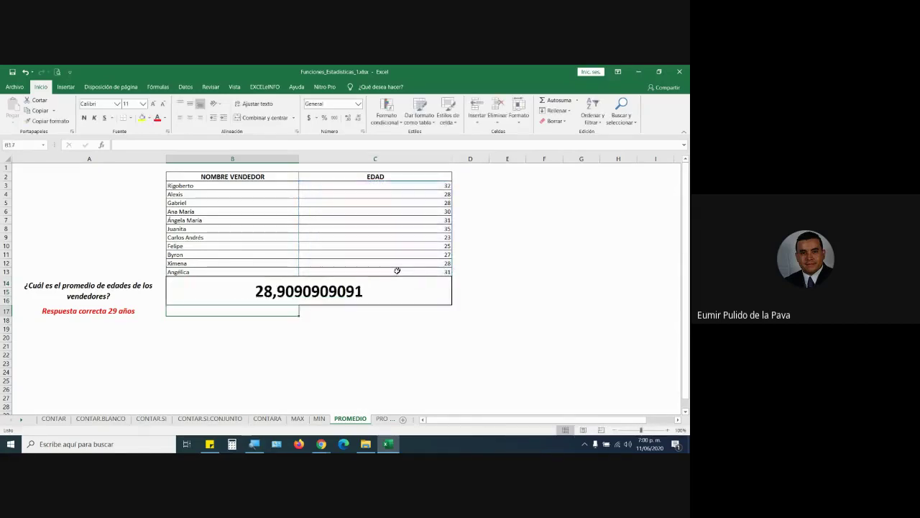
# - Decrease the average's decimal places until it displays 29
pyautogui.click(339, 300)
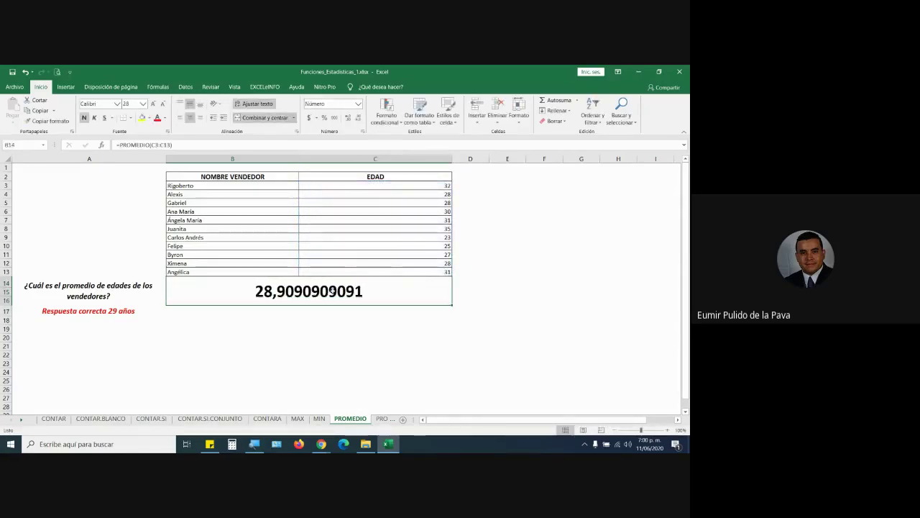
pyautogui.tripleClick(358, 118)
pyautogui.doubleClick(357, 118)
pyautogui.doubleClick(357, 118)
pyautogui.doubleClick(357, 118)
pyautogui.click(357, 118)
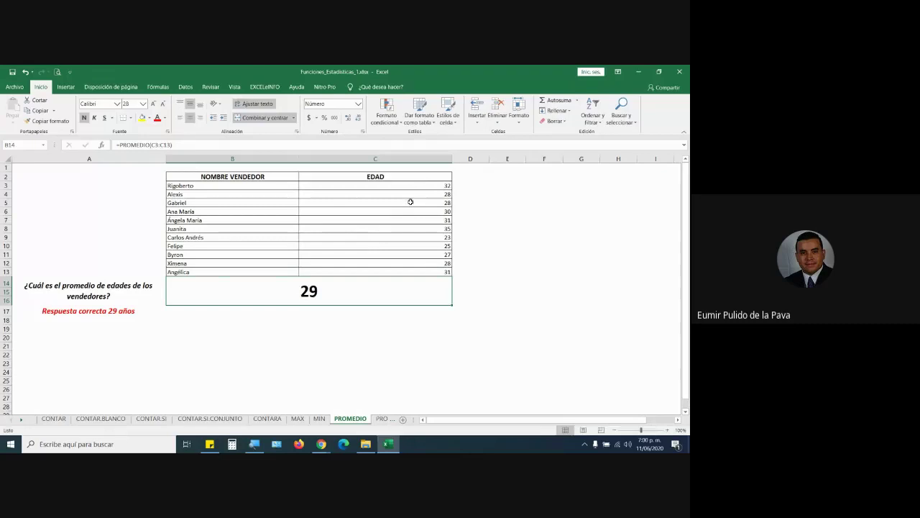
pyautogui.doubleClick(375, 284)
# - Replace PROMEDIO(C3:C13) with =(C3+C4+…+C13)/11 by adding each age cell
pyautogui.moveTo(175, 291); pyautogui.dragTo(345, 284)
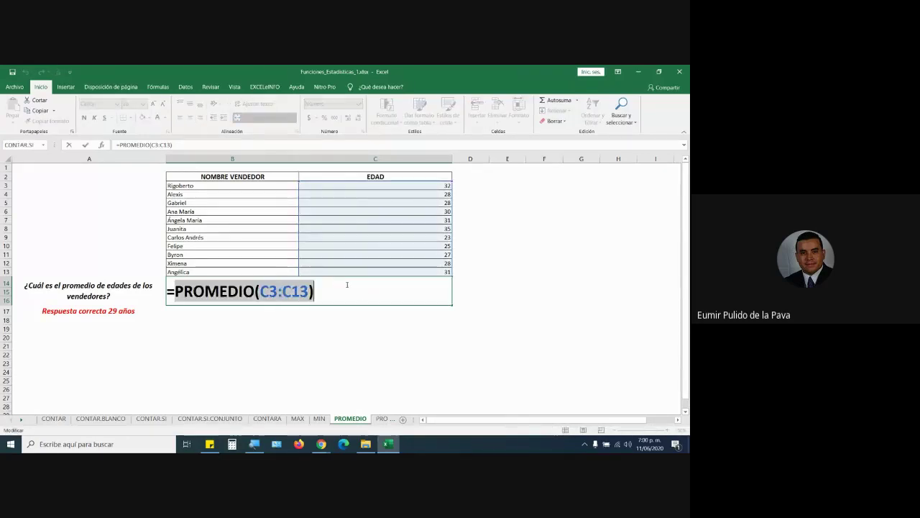
pyautogui.write('(')
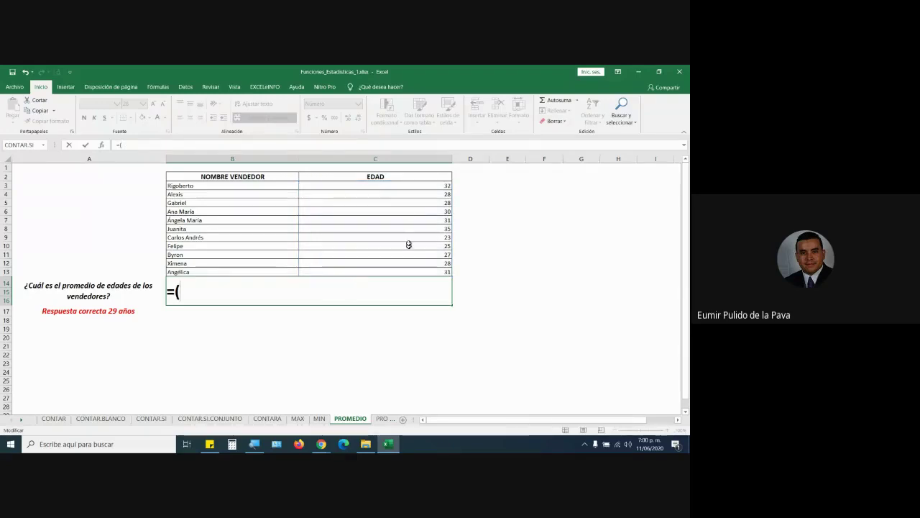
pyautogui.click(401, 186)
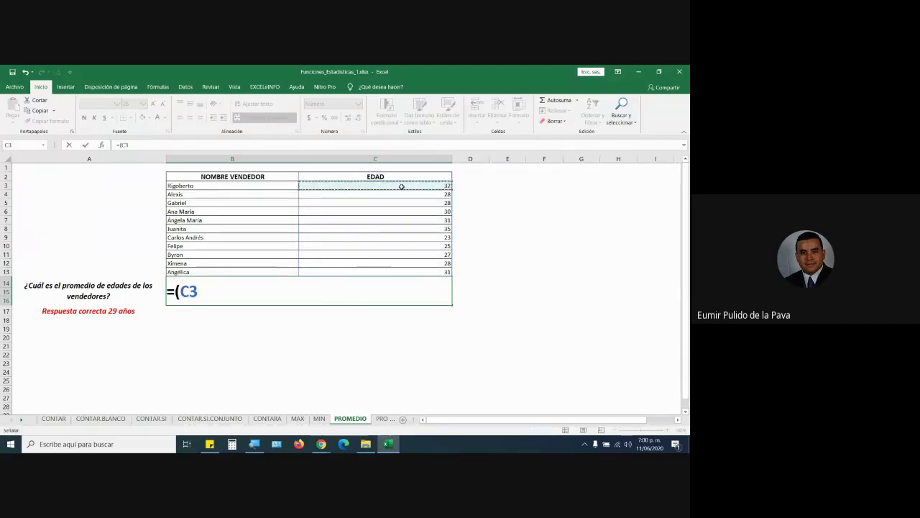
pyautogui.write('+')
pyautogui.click(403, 194)
pyautogui.write('+')
pyautogui.click(411, 204)
pyautogui.write('+')
pyautogui.click(411, 212)
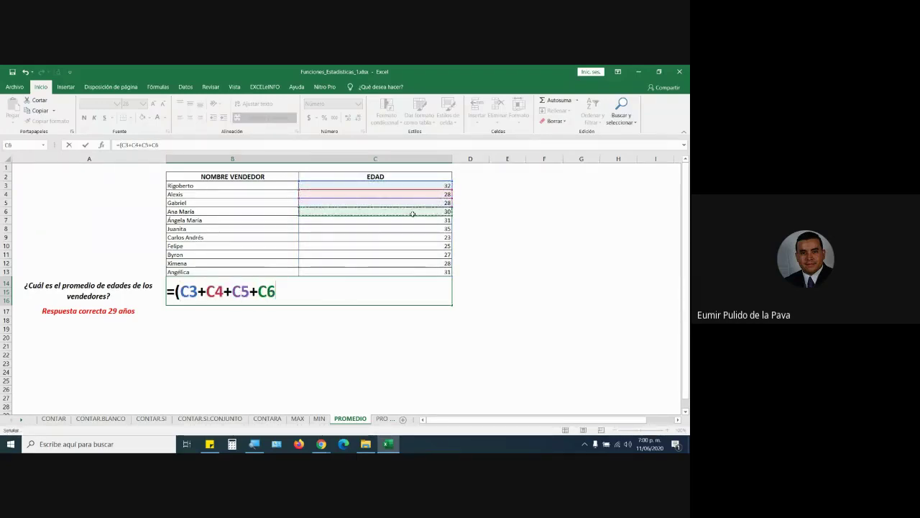
pyautogui.write('+')
pyautogui.click(412, 220)
pyautogui.write('+')
pyautogui.click(412, 227)
pyautogui.write('+')
pyautogui.click(409, 238)
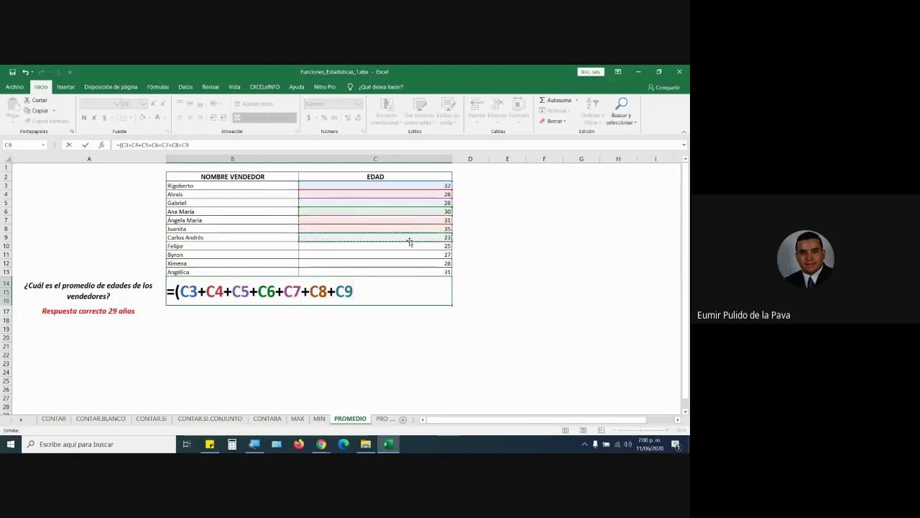
pyautogui.write('+')
pyautogui.click(409, 246)
pyautogui.write('+')
pyautogui.click(407, 254)
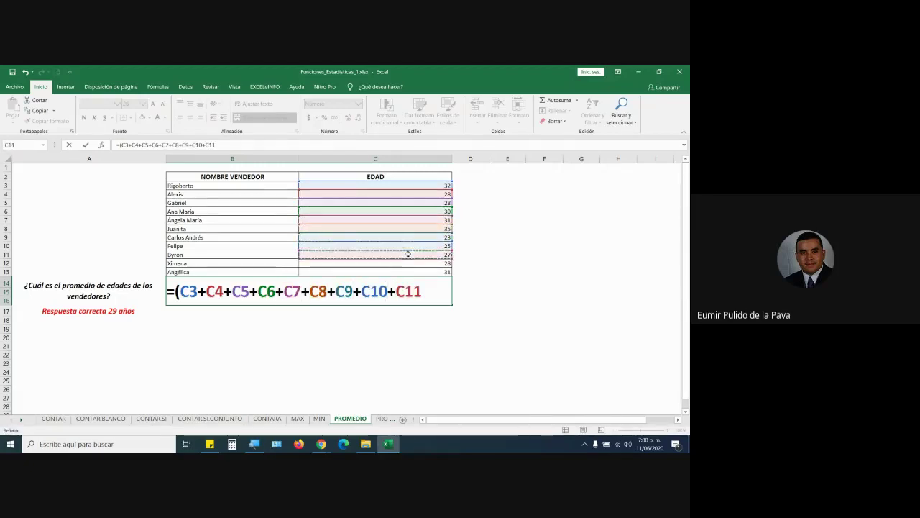
pyautogui.write('+')
pyautogui.click(408, 263)
pyautogui.write('+')
pyautogui.click(407, 271)
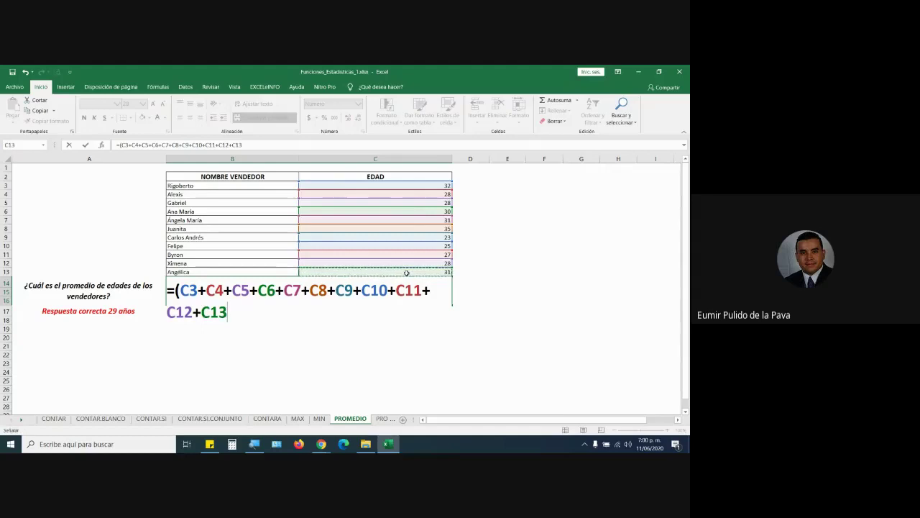
pyautogui.write(')/')
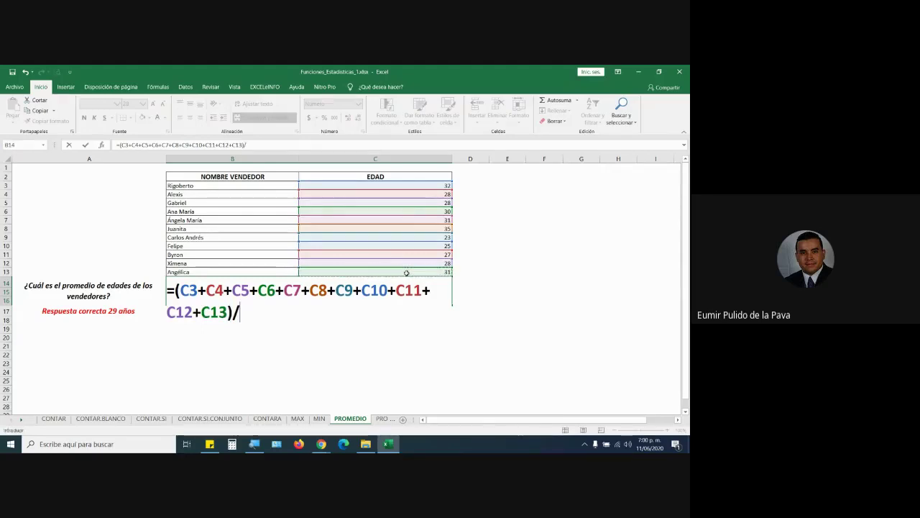
pyautogui.write('11')
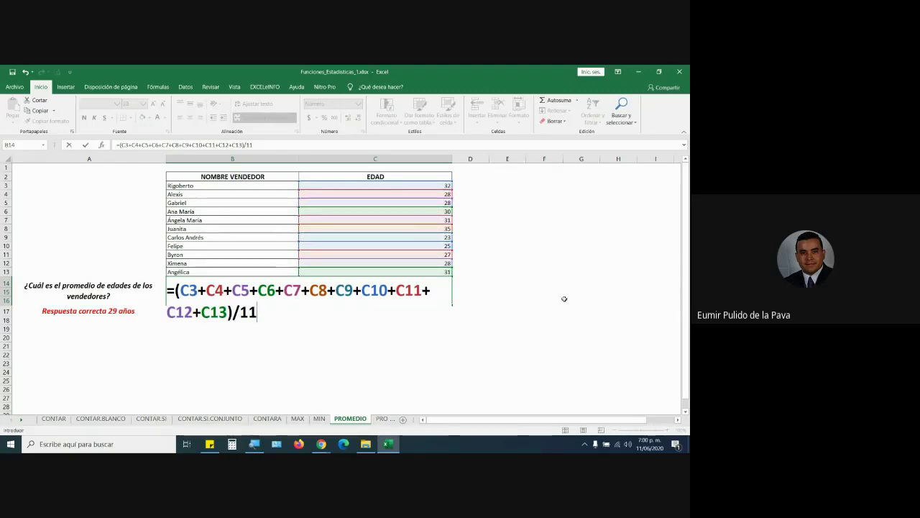
pyautogui.press('Return')
# - Highlight the summed ages and the division by 11 in the formula, then confirm it showing 29
pyautogui.doubleClick(344, 289)
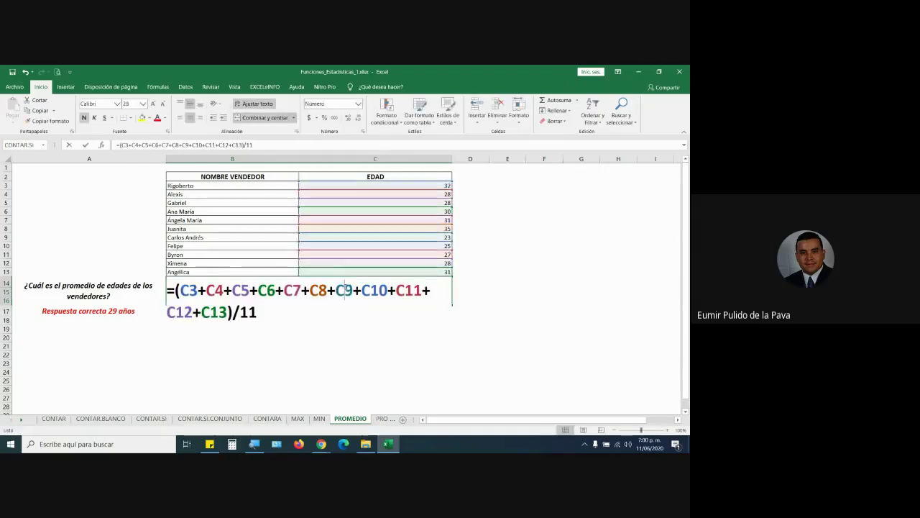
pyautogui.moveTo(178, 290); pyautogui.dragTo(228, 312)
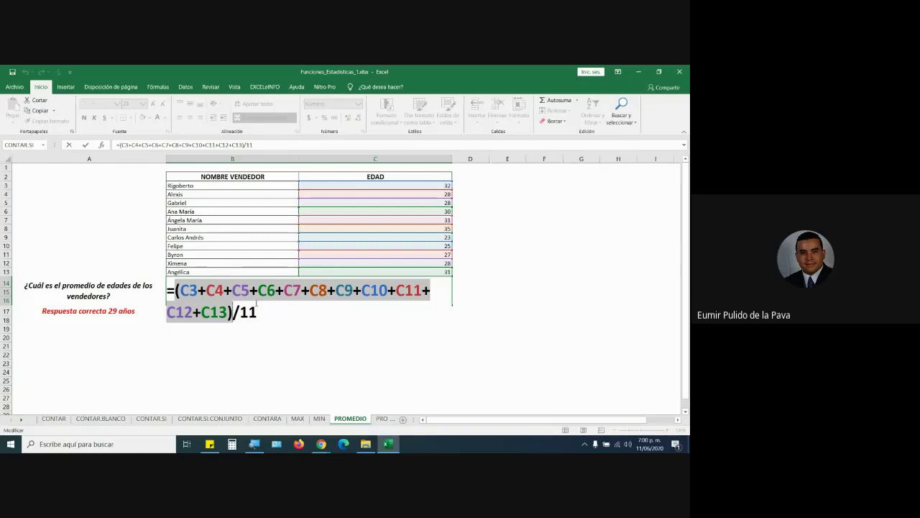
pyautogui.moveTo(263, 312); pyautogui.dragTo(233, 313)
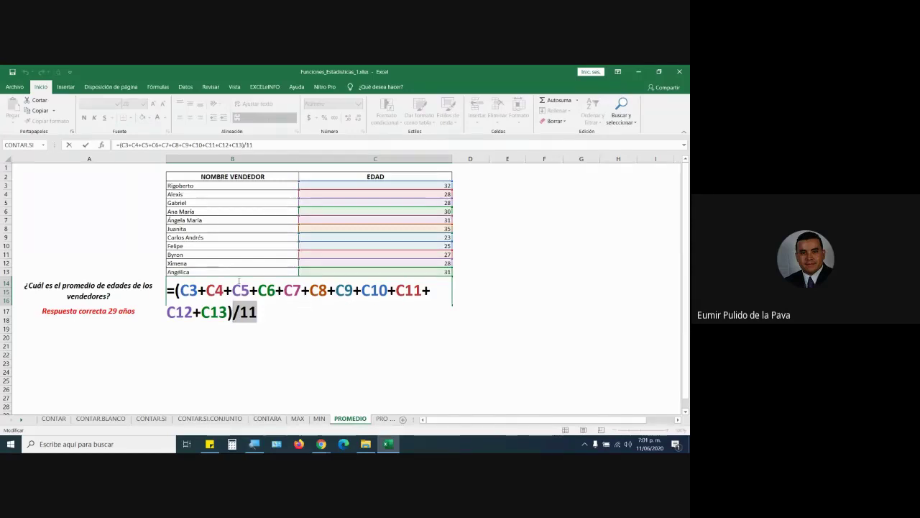
pyautogui.click(223, 311)
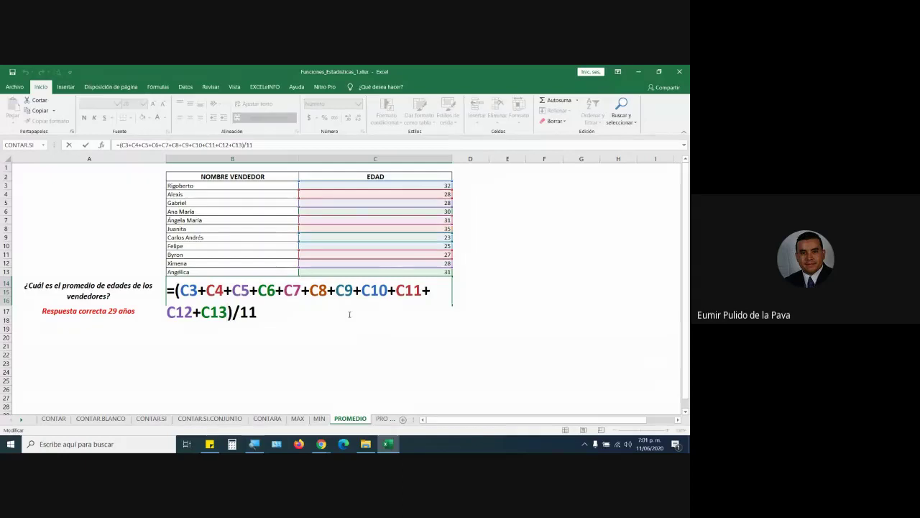
pyautogui.hotkey('ctrl', 'Return')
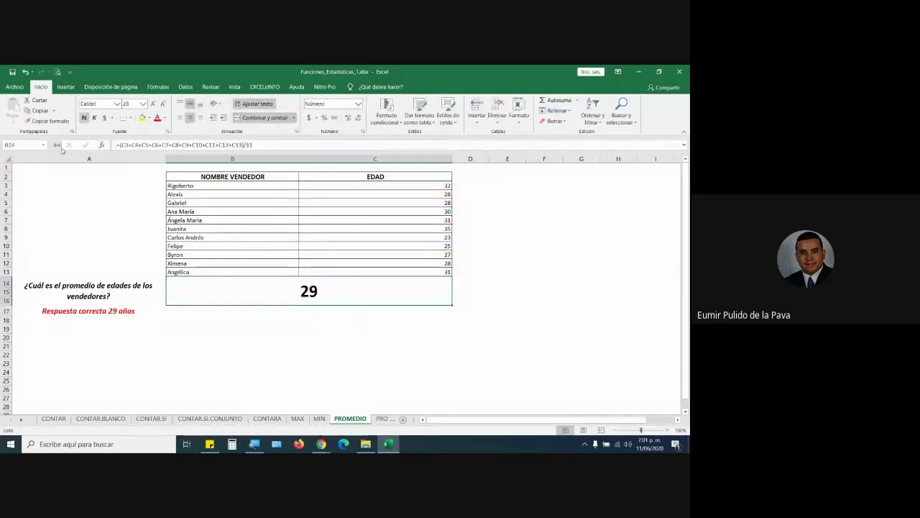
# - Copy the answer cell's formatting onto B17:C19 and B20:C22
pyautogui.click(47, 121)
pyautogui.click(181, 307)
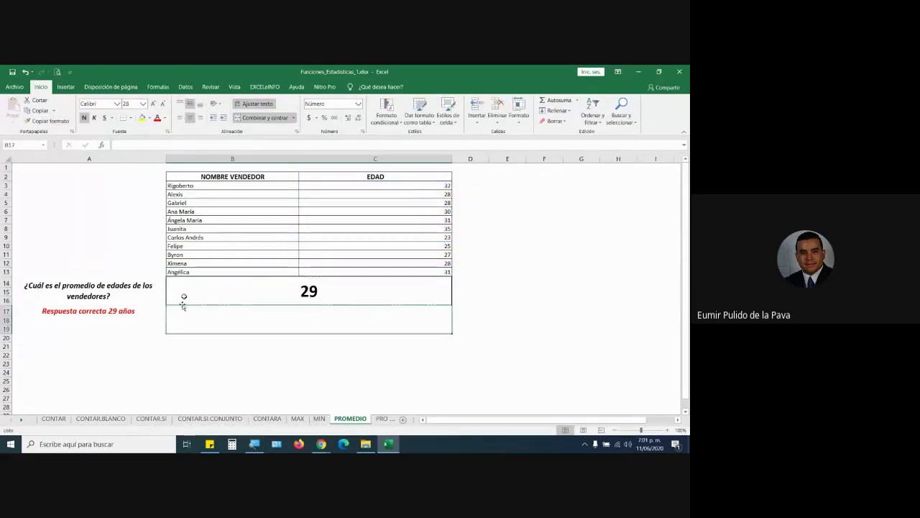
pyautogui.click(183, 336)
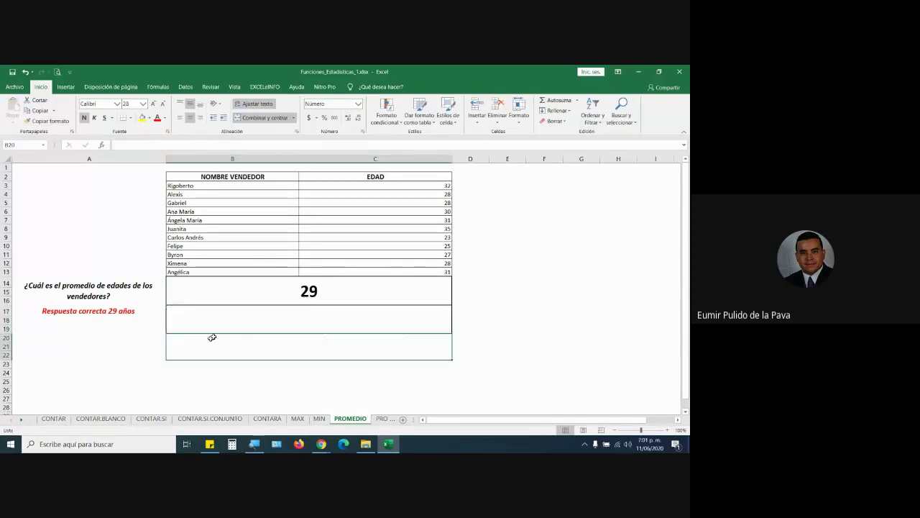
pyautogui.click(295, 328)
# - Enter =SUMA(C3+C4+…+C13)/11 in B17, adding each age cell in turn
pyautogui.write('=suma')
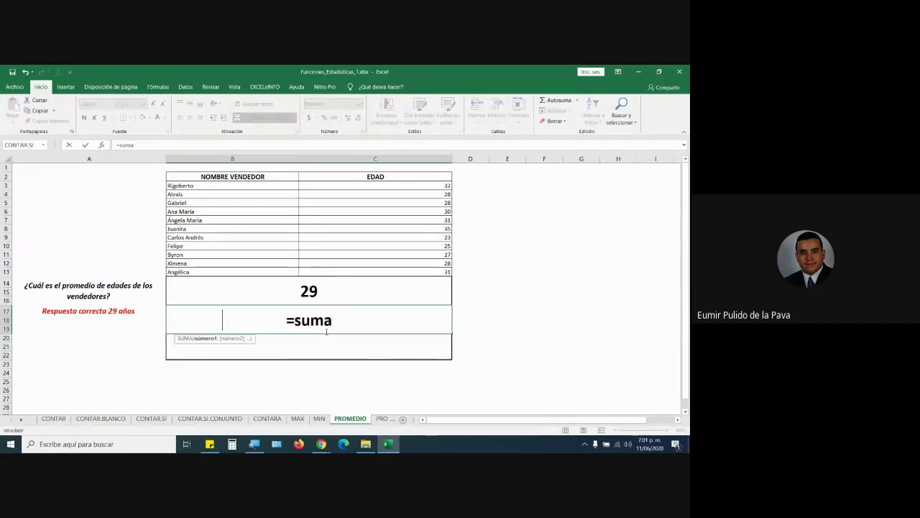
pyautogui.press('Tab')
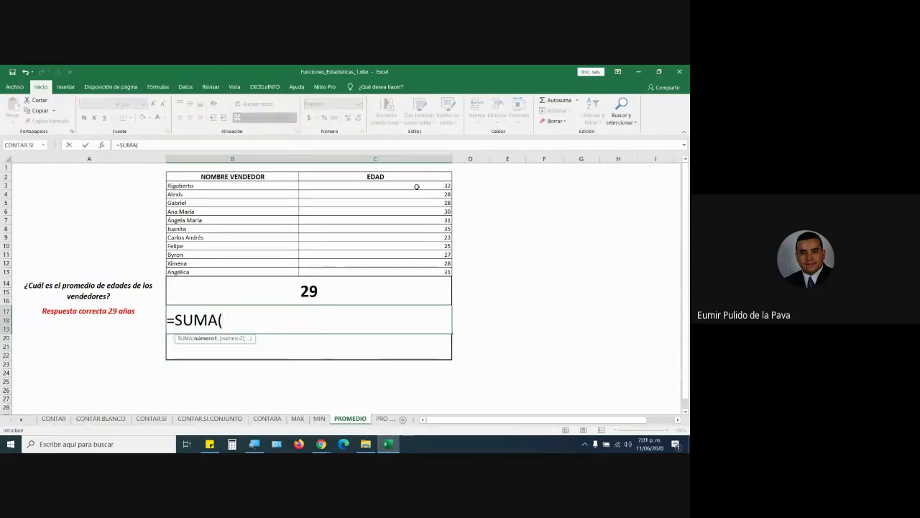
pyautogui.click(420, 187)
pyautogui.write('+')
pyautogui.click(417, 194)
pyautogui.write('+')
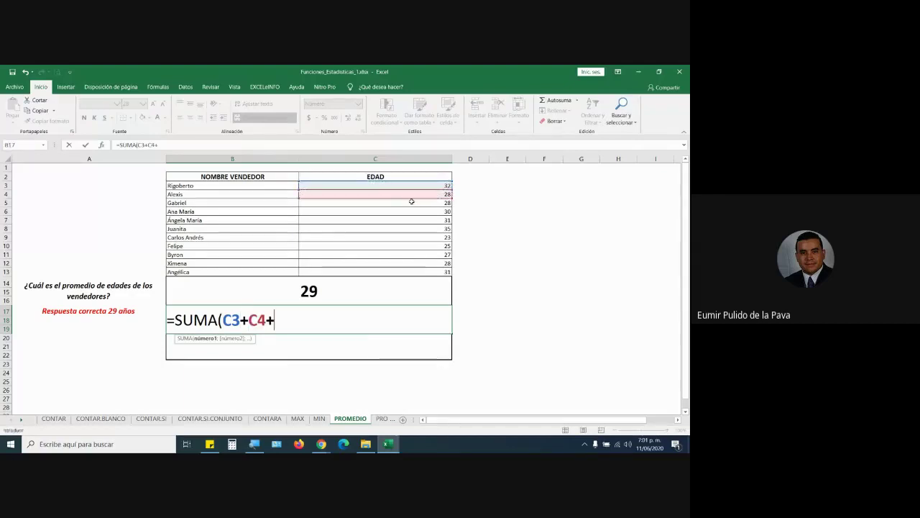
pyautogui.click(413, 203)
pyautogui.write('+')
pyautogui.click(411, 211)
pyautogui.write('+')
pyautogui.click(410, 220)
pyautogui.write('+')
pyautogui.click(411, 229)
pyautogui.write('+')
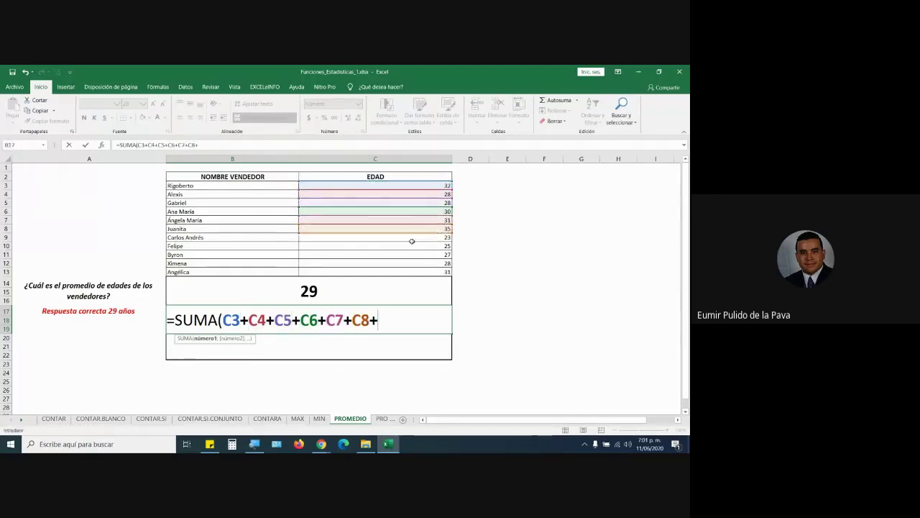
pyautogui.click(411, 238)
pyautogui.click(410, 245)
pyautogui.write('+')
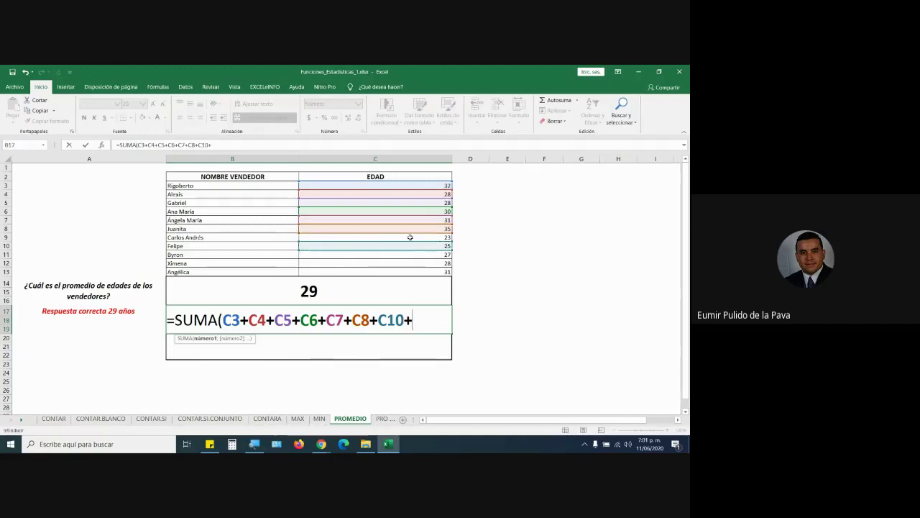
pyautogui.click(411, 237)
pyautogui.write('+')
pyautogui.click(413, 254)
pyautogui.write('+')
pyautogui.click(411, 263)
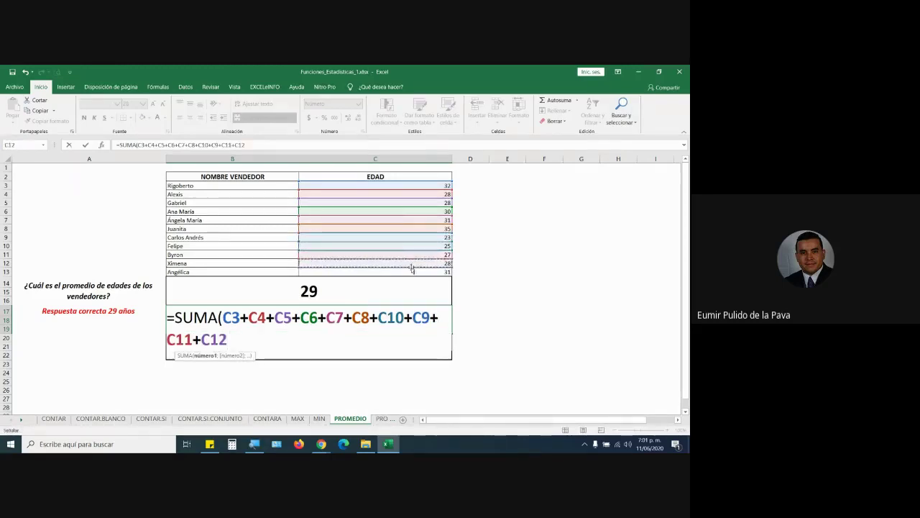
pyautogui.write('+')
pyautogui.click(410, 272)
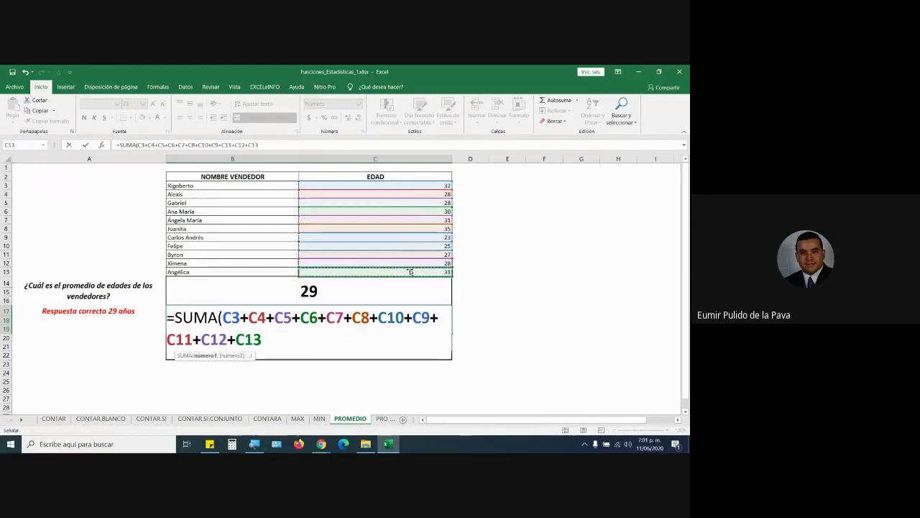
pyautogui.write(')/')
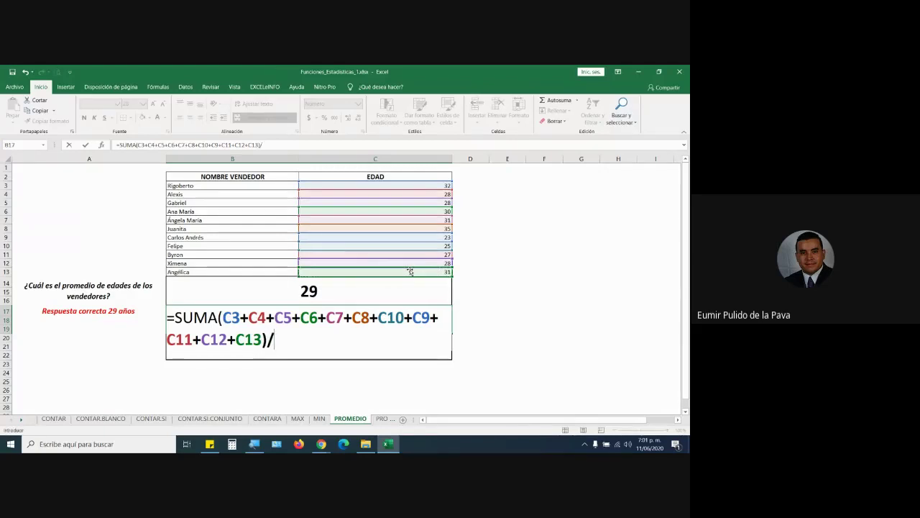
pyautogui.write('11')
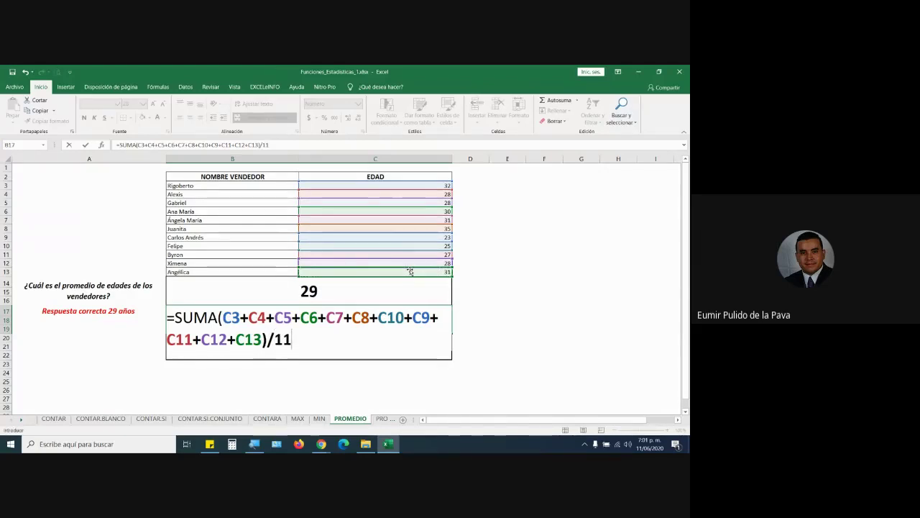
pyautogui.press('Return')
# - Mark the SUMA name and the added cell references in B17's formula, and begin deleting the function name
pyautogui.doubleClick(276, 319)
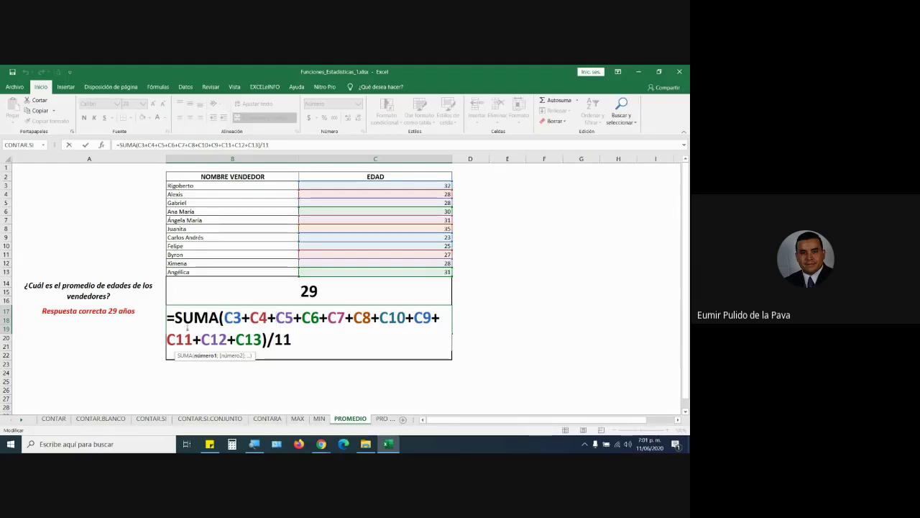
pyautogui.moveTo(175, 317); pyautogui.dragTo(224, 317)
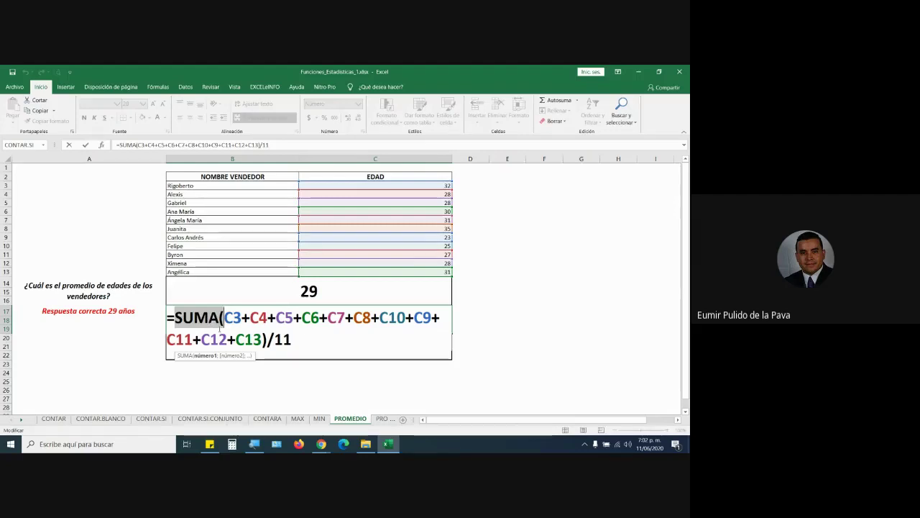
pyautogui.moveTo(223, 317); pyautogui.dragTo(261, 338)
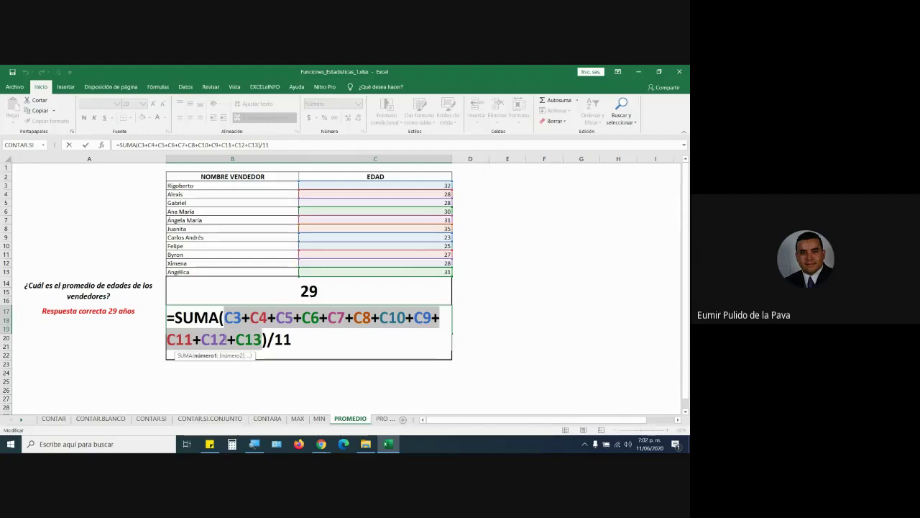
pyautogui.press('Left')
# - Rewrite B17's function as SUMA and swap its individual references for the range C3:C13
pyautogui.press('BackSpace')
pyautogui.press('BackSpace')
pyautogui.press('BackSpace')
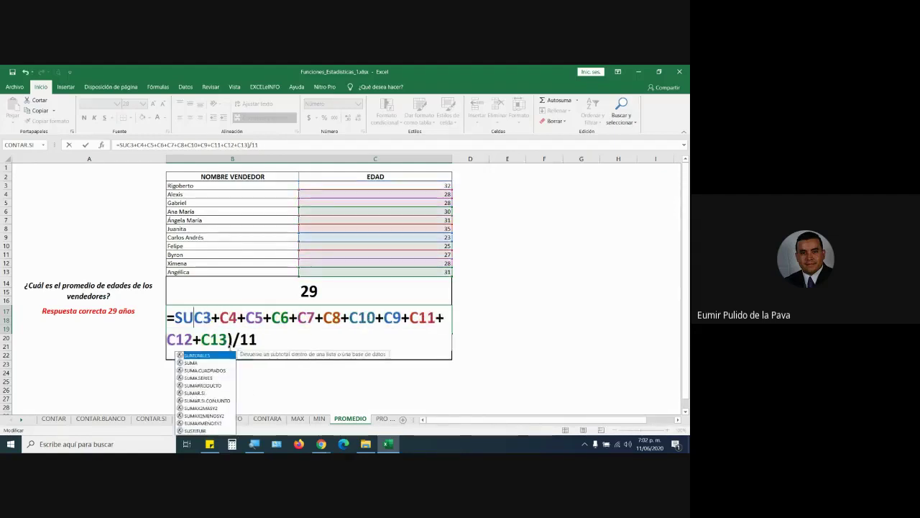
pyautogui.press('BackSpace')
pyautogui.press('BackSpace')
pyautogui.press('End')
pyautogui.press('Left')
pyautogui.press('Left')
pyautogui.press('Left')
pyautogui.press('BackSpace')
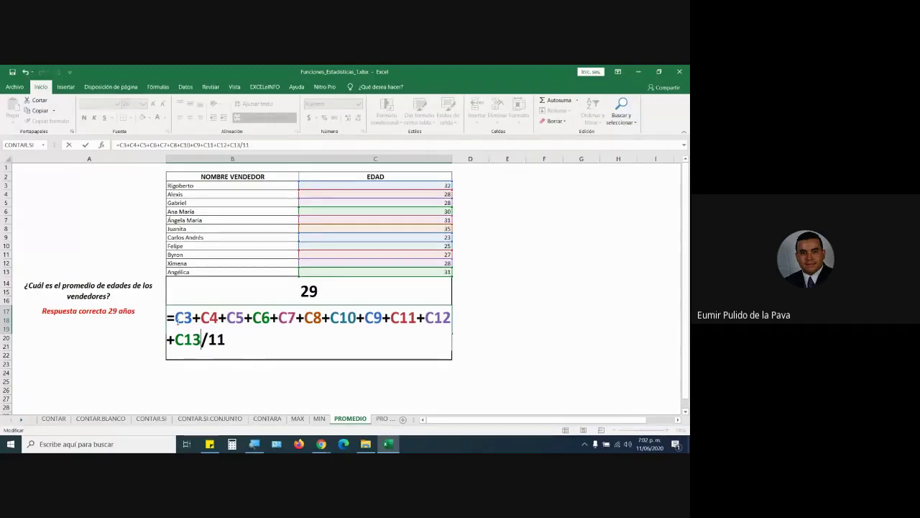
pyautogui.write('s')
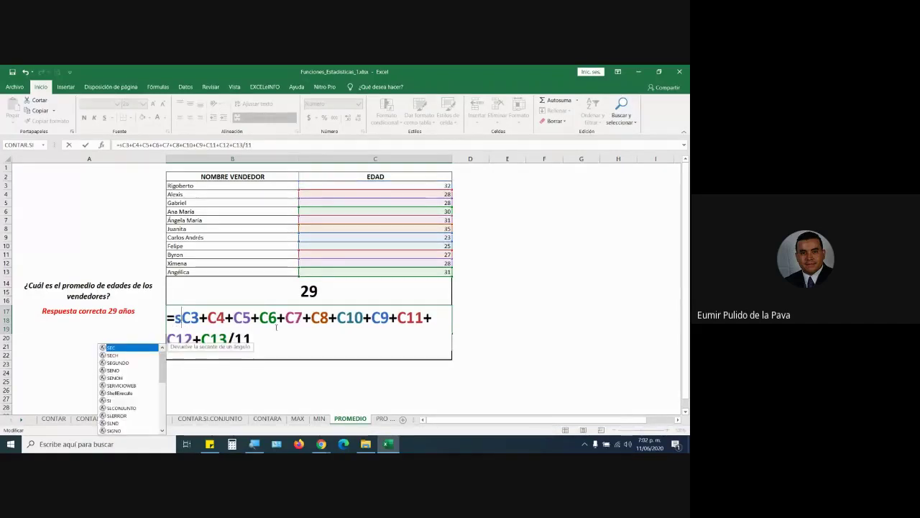
pyautogui.write('umaa')
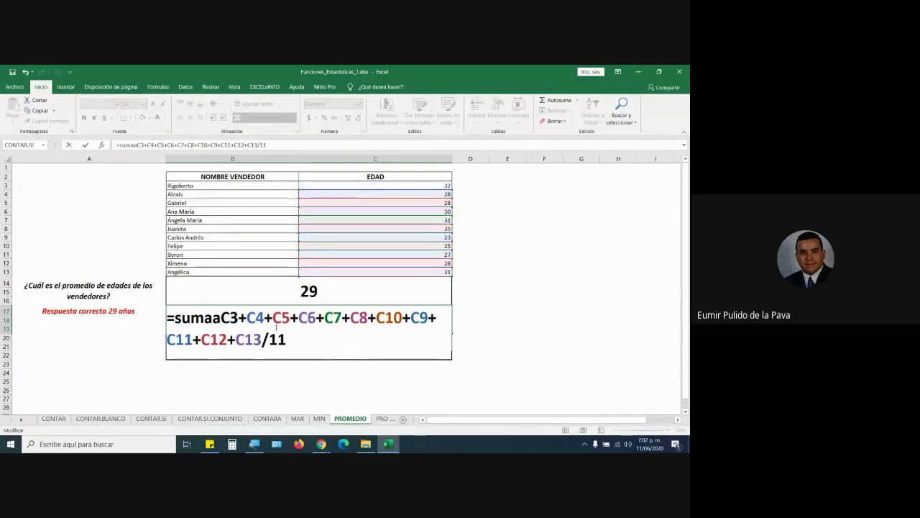
pyautogui.press('BackSpace')
pyautogui.press('Tab')
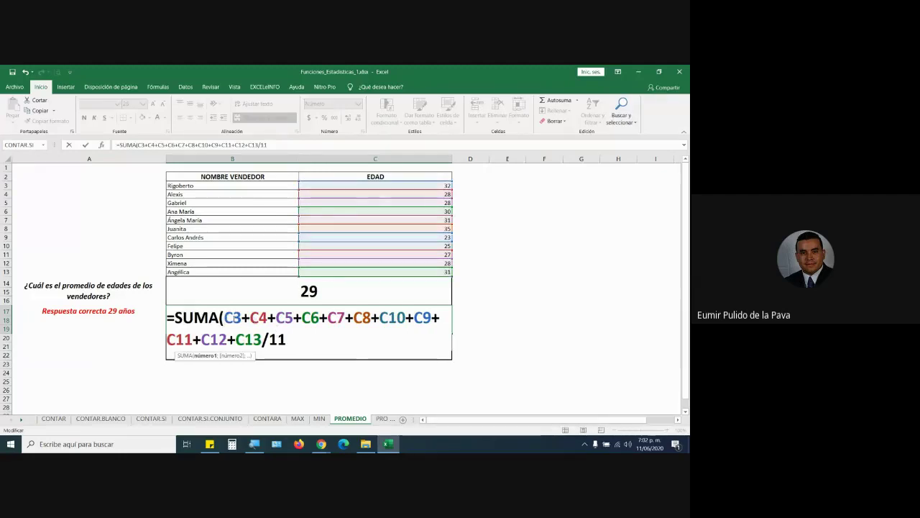
pyautogui.moveTo(224, 317); pyautogui.dragTo(262, 339)
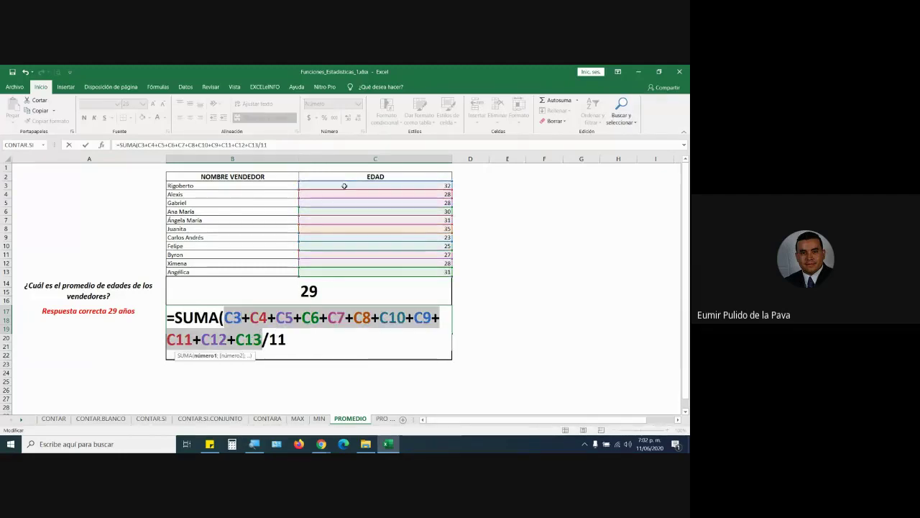
pyautogui.moveTo(344, 186); pyautogui.dragTo(344, 271)
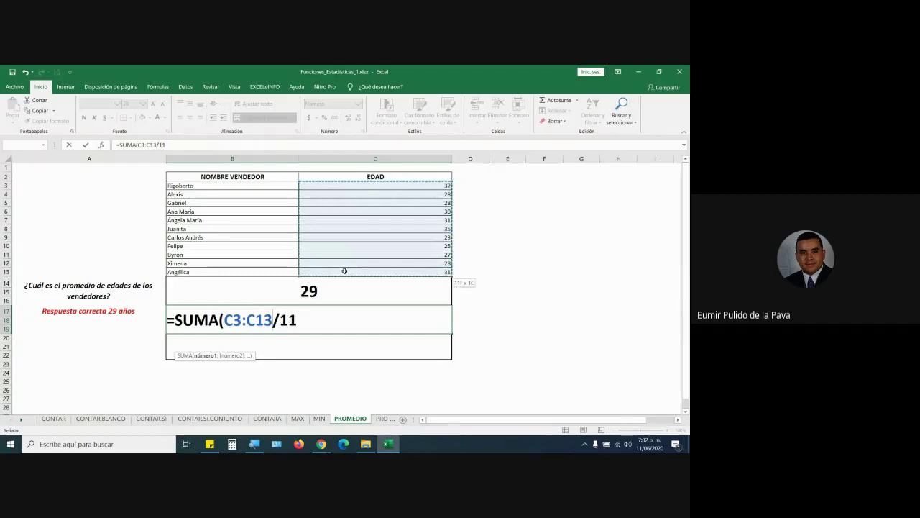
pyautogui.write(')')
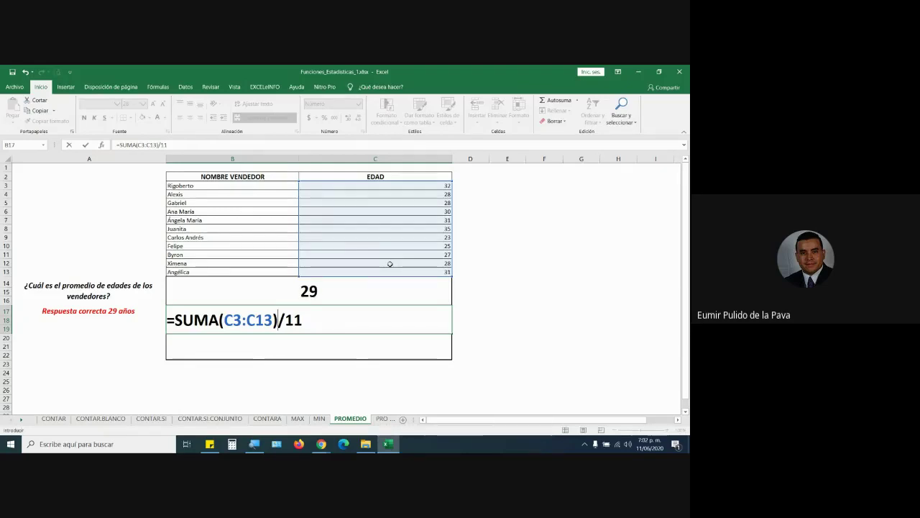
# - Compare against the B14 formula, then reapply C3:C13 so B17 reads =SUMA(C3:C13)/11
pyautogui.moveTo(174, 322); pyautogui.dragTo(279, 321)
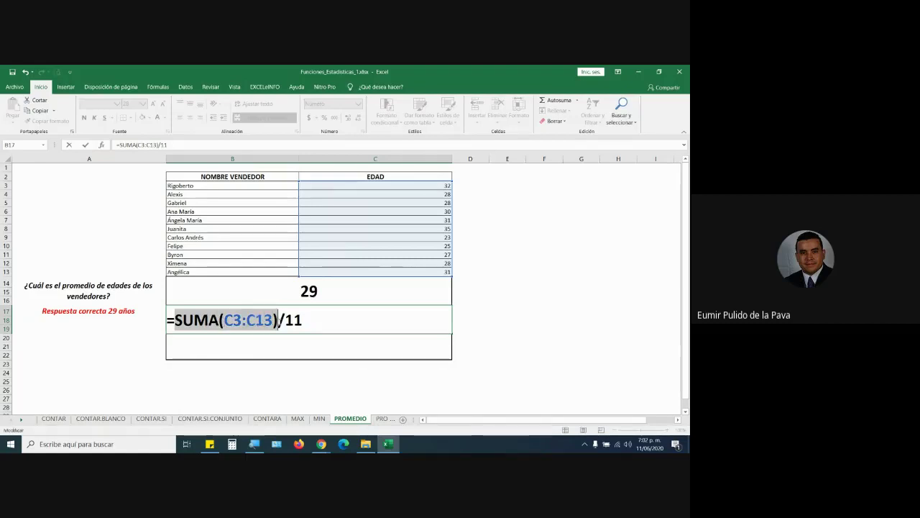
pyautogui.click(345, 290)
pyautogui.doubleClick(345, 291)
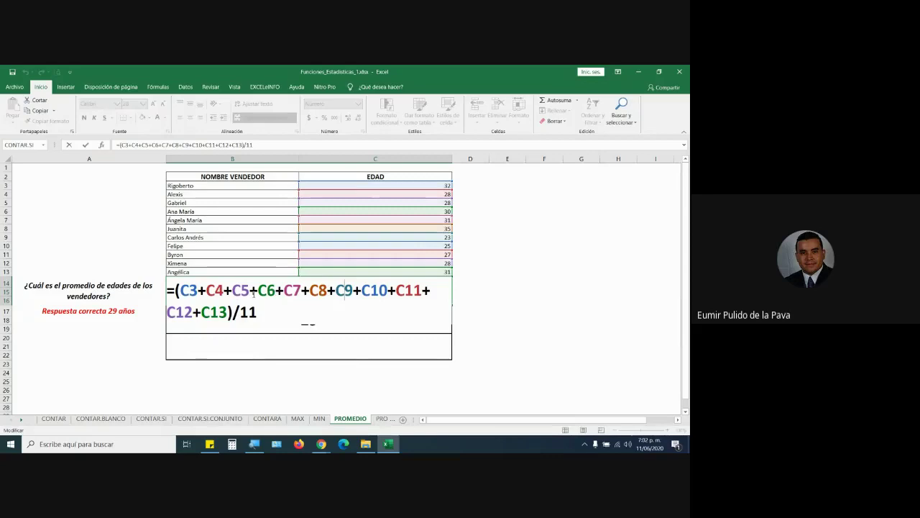
pyautogui.press('Return')
pyautogui.doubleClick(276, 320)
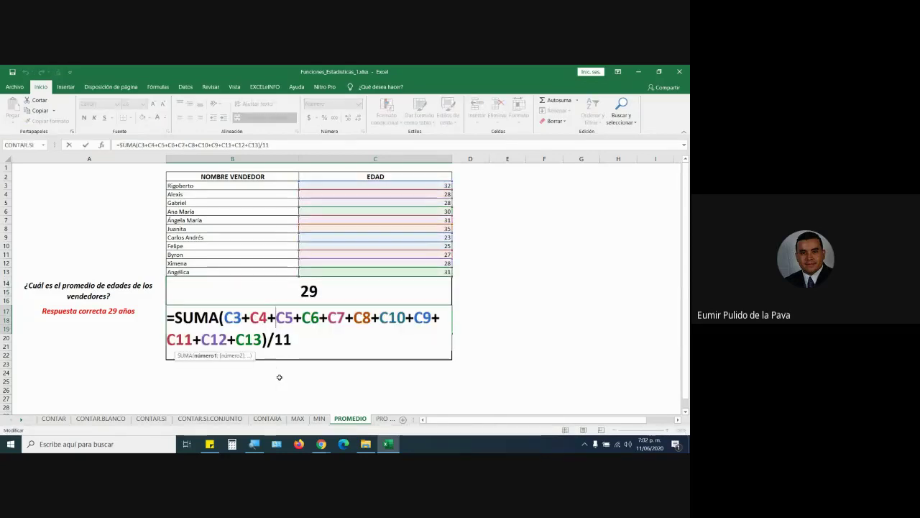
pyautogui.press('Return')
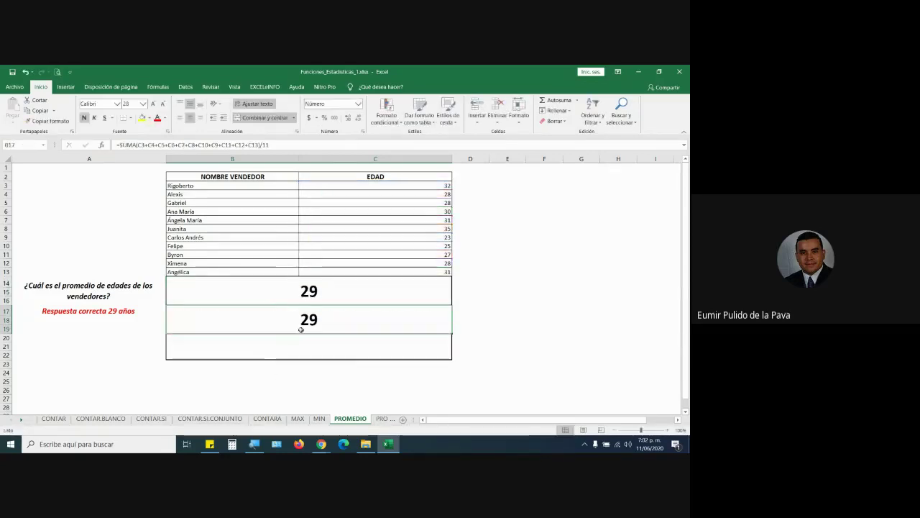
pyautogui.click(318, 322)
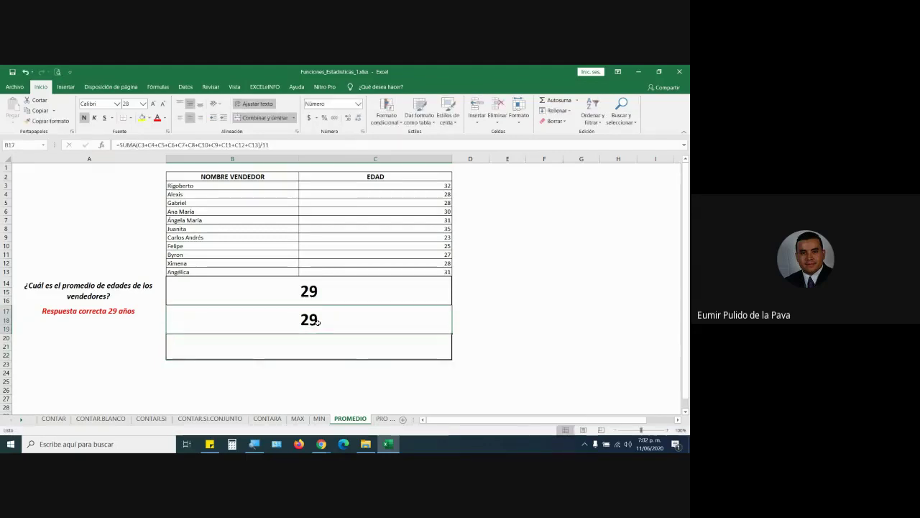
pyautogui.doubleClick(251, 325)
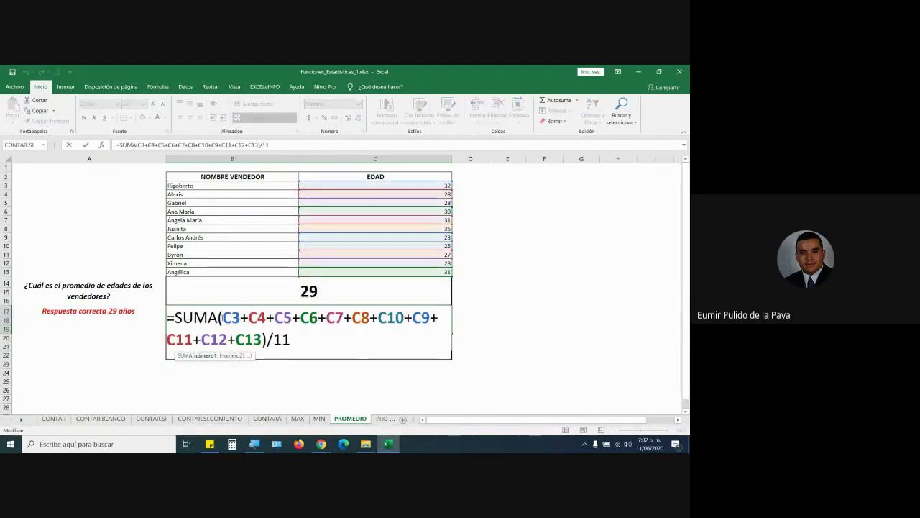
pyautogui.moveTo(222, 317); pyautogui.dragTo(262, 339)
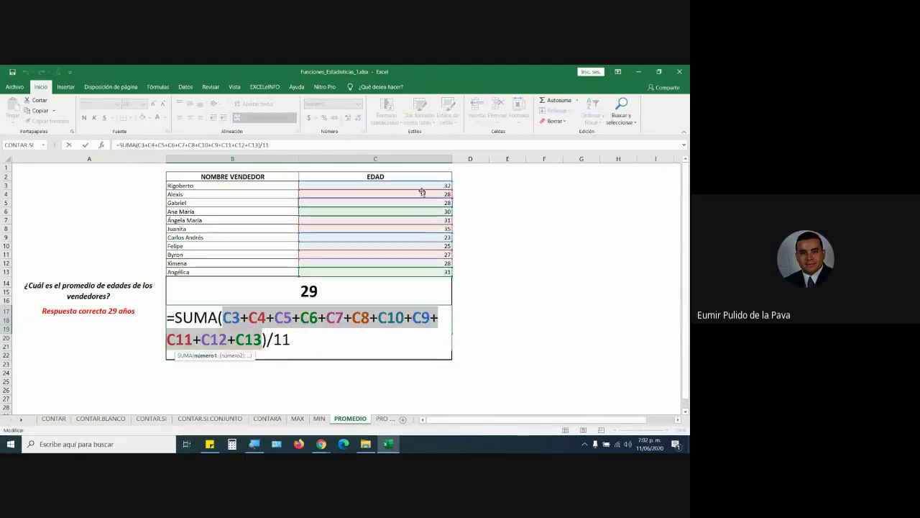
pyautogui.moveTo(422, 186); pyautogui.dragTo(420, 272)
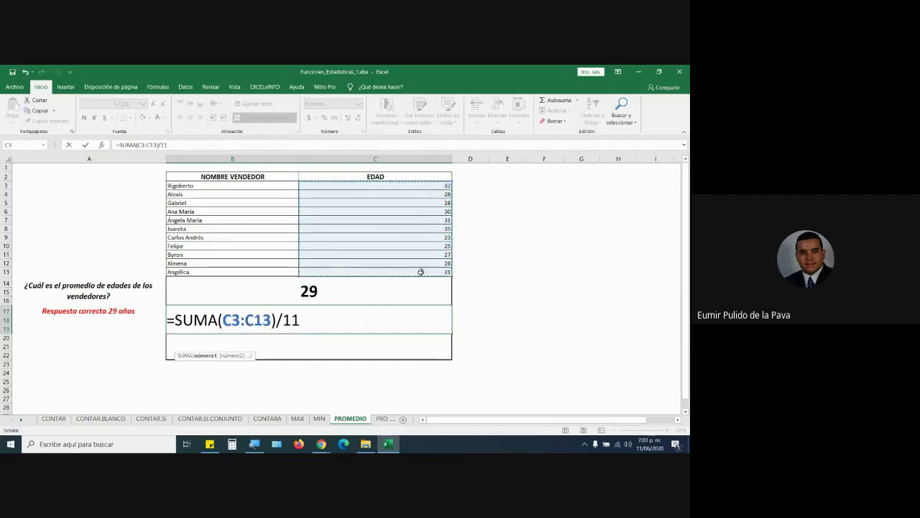
pyautogui.press('Return')
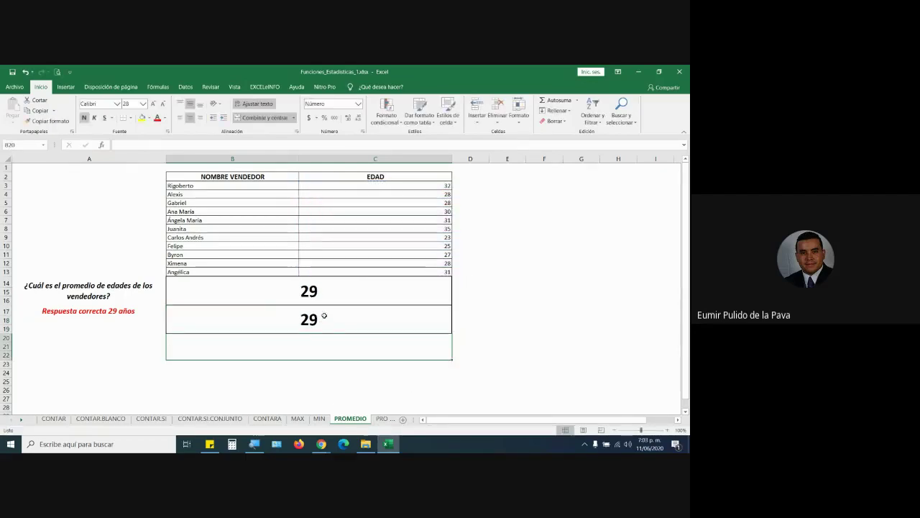
pyautogui.doubleClick(324, 316)
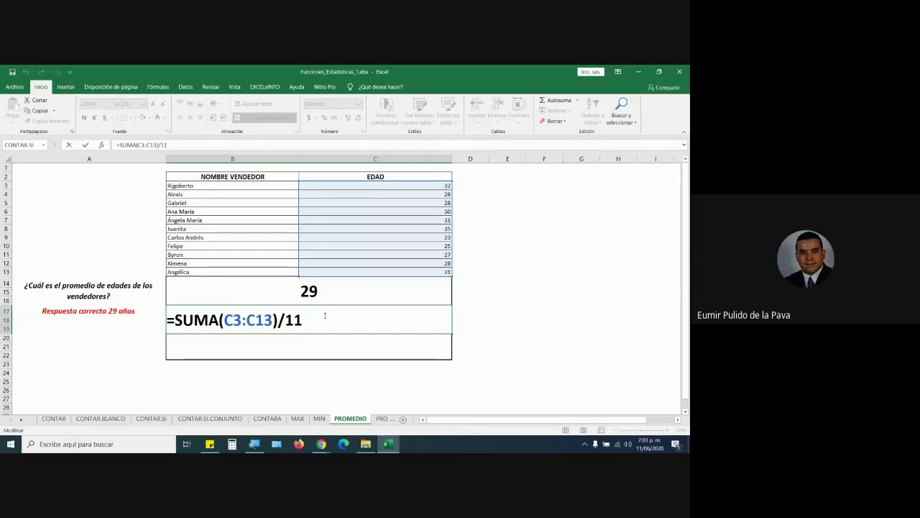
# - Enter =SUMA(C3:C13)/CONTAR(C3:C13) in B20, which returns 29
pyautogui.press('Return')
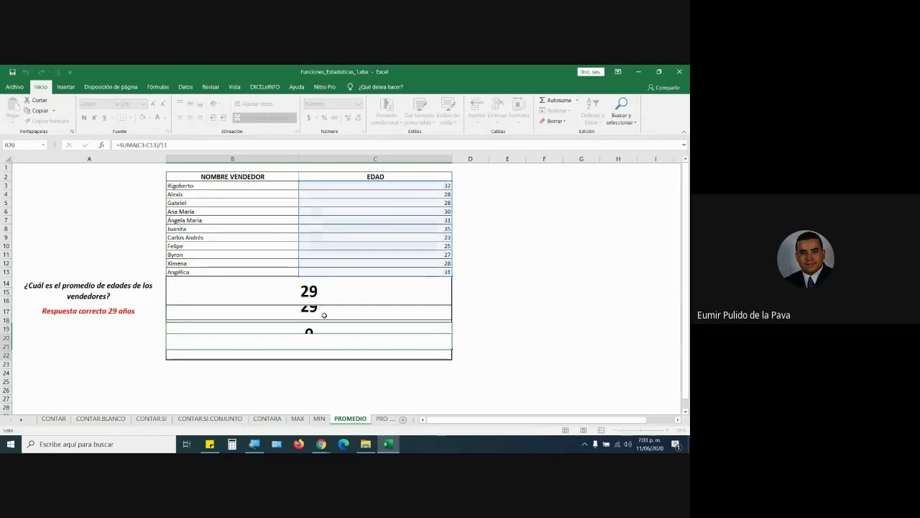
pyautogui.write('=sum')
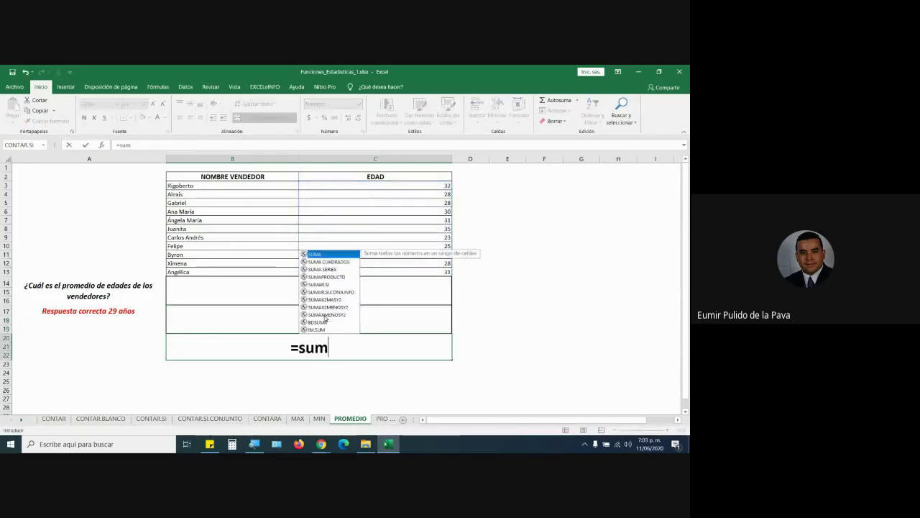
pyautogui.press('Tab')
pyautogui.moveTo(363, 187); pyautogui.dragTo(364, 272)
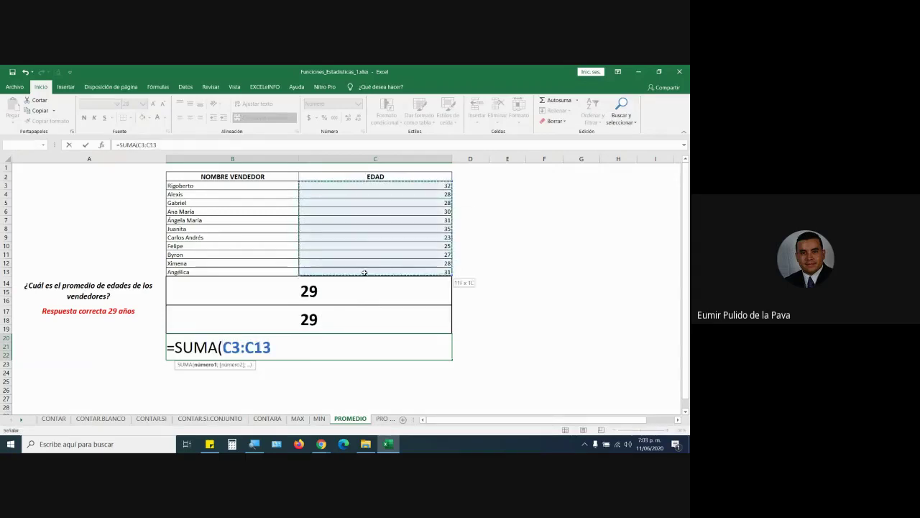
pyautogui.write(')/')
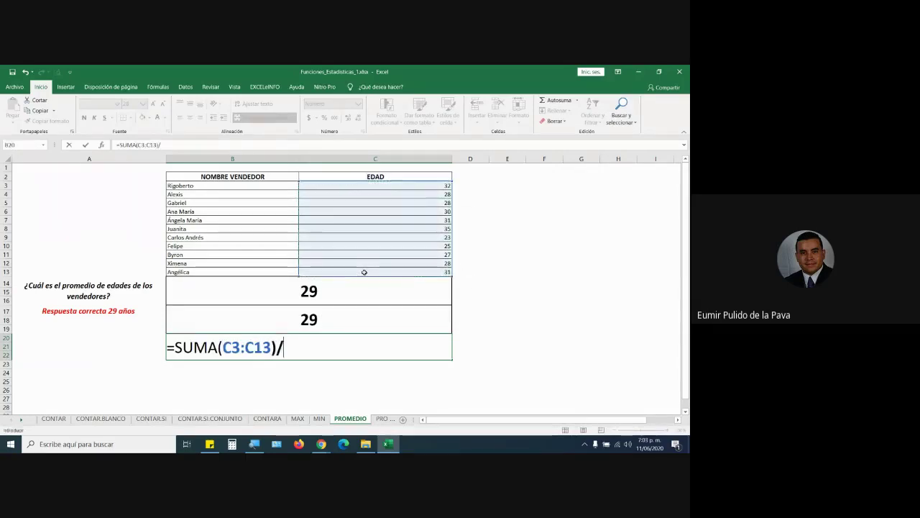
pyautogui.write('contar')
pyautogui.press('Tab')
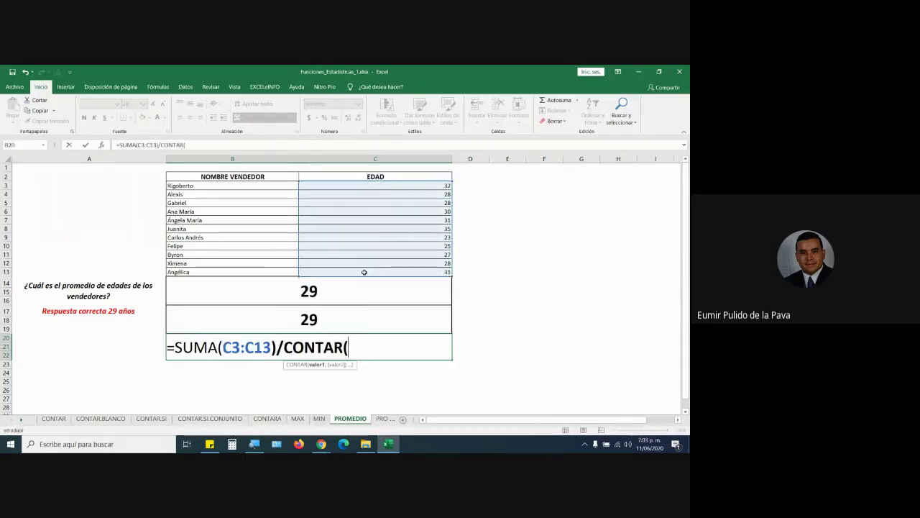
pyautogui.moveTo(394, 187); pyautogui.dragTo(394, 269)
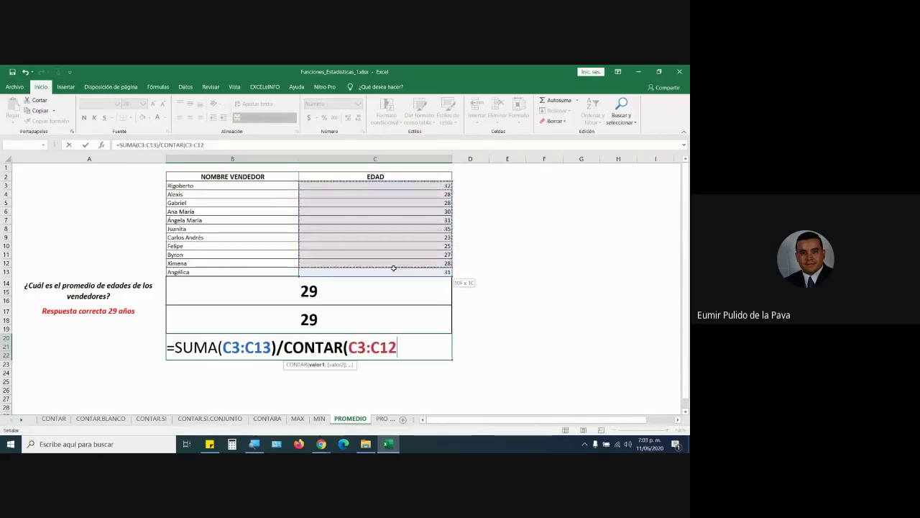
pyautogui.write(')')
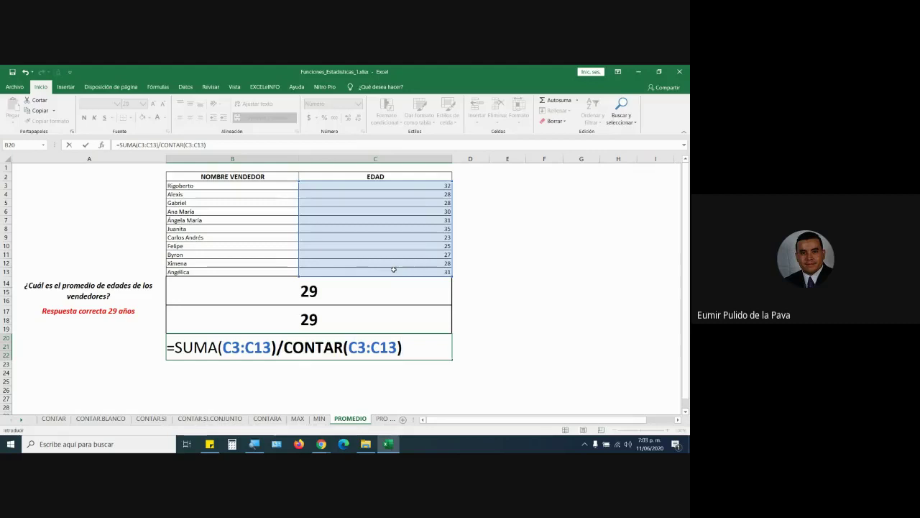
pyautogui.press('Return')
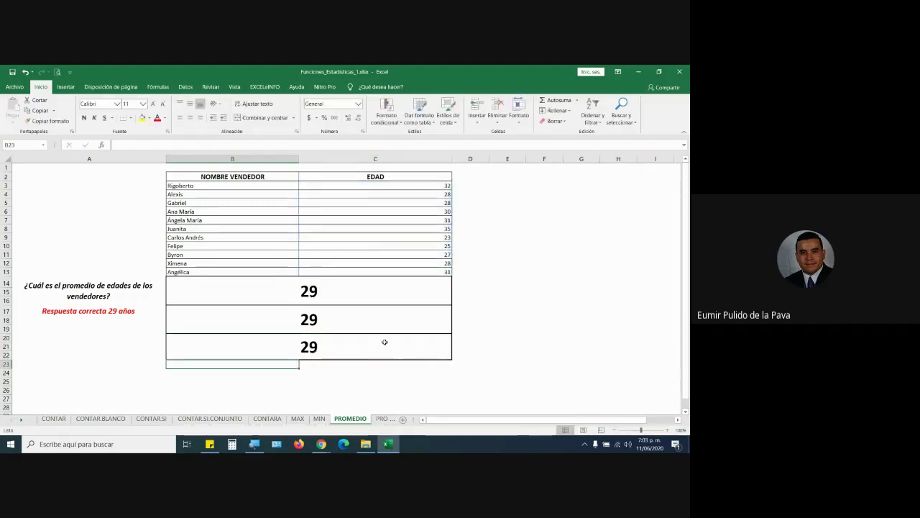
# - Review the CONTAR part of the B20 formula without changing it
pyautogui.doubleClick(399, 348)
pyautogui.hotkey('shift', 'Left')
pyautogui.hotkey('shift', 'Left')
pyautogui.hotkey('shift', 'Left')
pyautogui.hotkey('shift', 'Left')
pyautogui.hotkey('shift', 'Left')
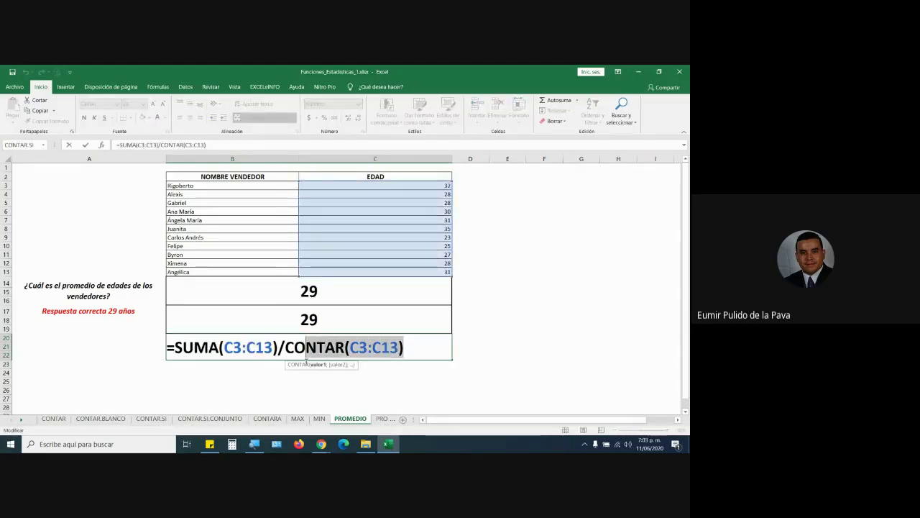
pyautogui.hotkey('shift', 'Left')
pyautogui.hotkey('shift', 'Left')
pyautogui.hotkey('shift', 'Left')
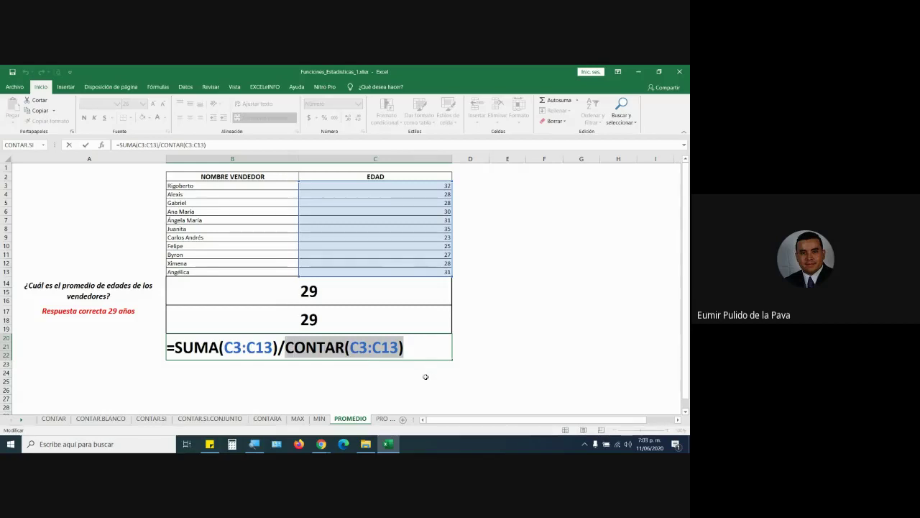
pyautogui.press('Return')
# - Copy the row 20 answer box's formatting onto B23:C25
pyautogui.click(400, 349)
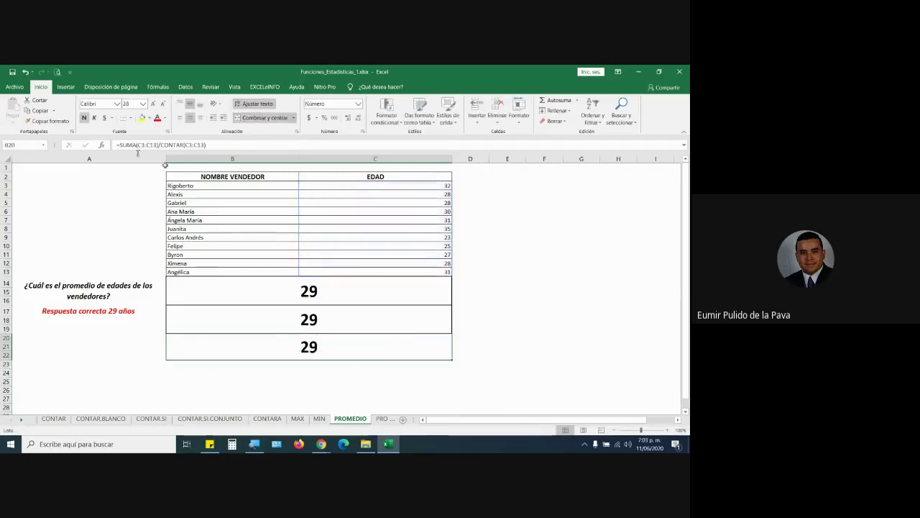
pyautogui.click(47, 120)
pyautogui.click(263, 370)
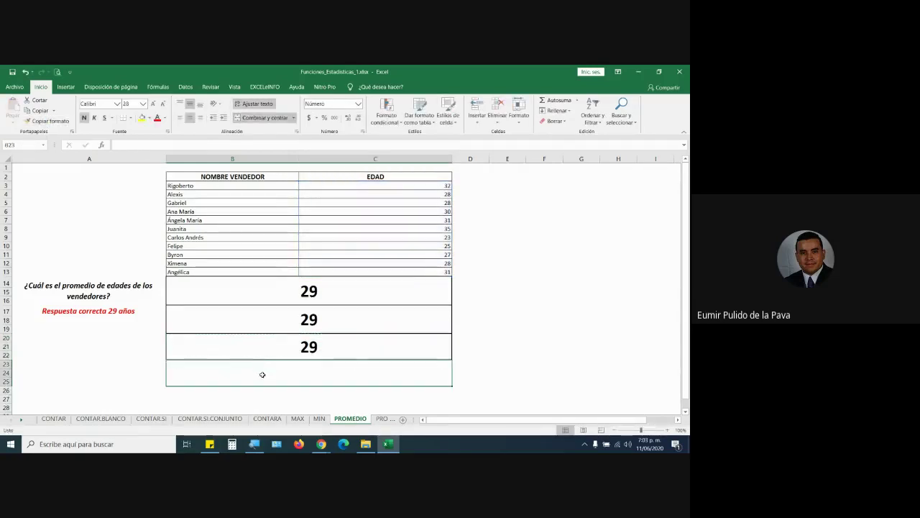
# - Enter =PROMEDIO(C3:C13) in B23 and review the formula
pyautogui.write('=pro')
pyautogui.press('Tab')
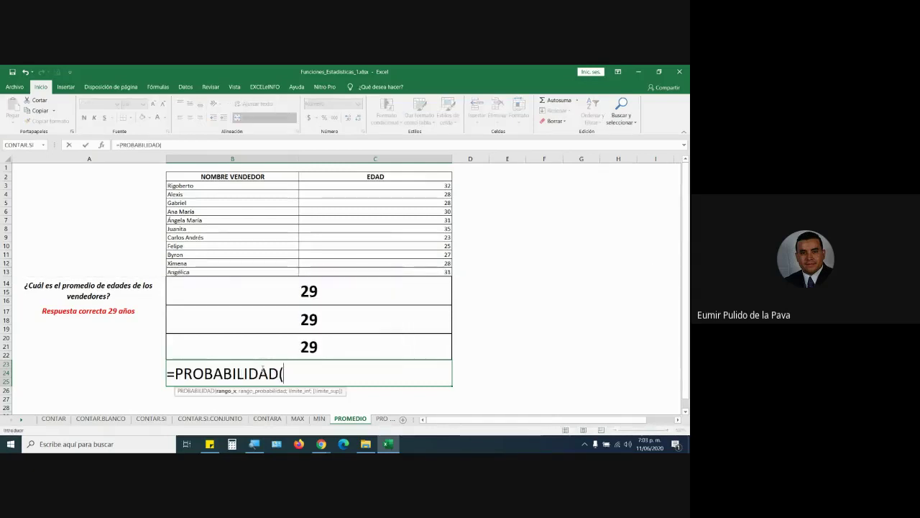
pyautogui.press('BackSpace')
pyautogui.press('BackSpace')
pyautogui.press('BackSpace')
pyautogui.press('BackSpace')
pyautogui.press('BackSpace')
pyautogui.press('BackSpace')
pyautogui.press('BackSpace')
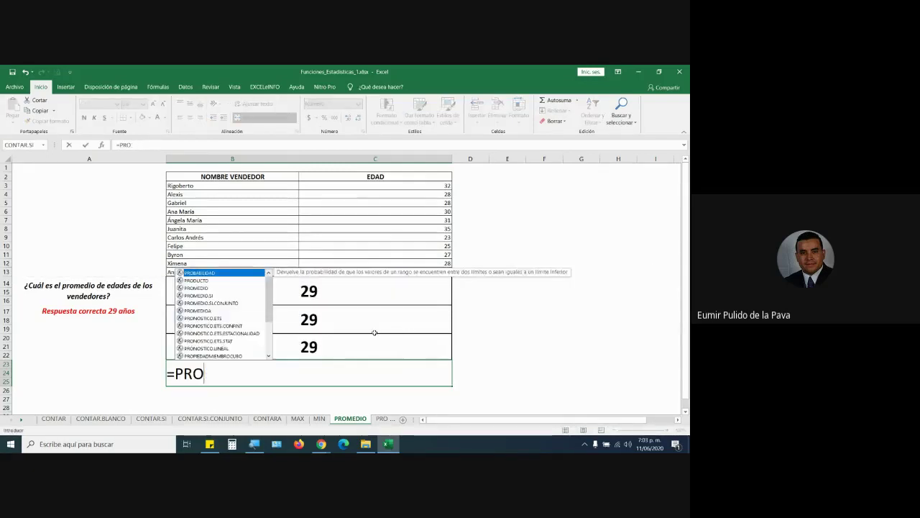
pyautogui.write('me')
pyautogui.press('Tab')
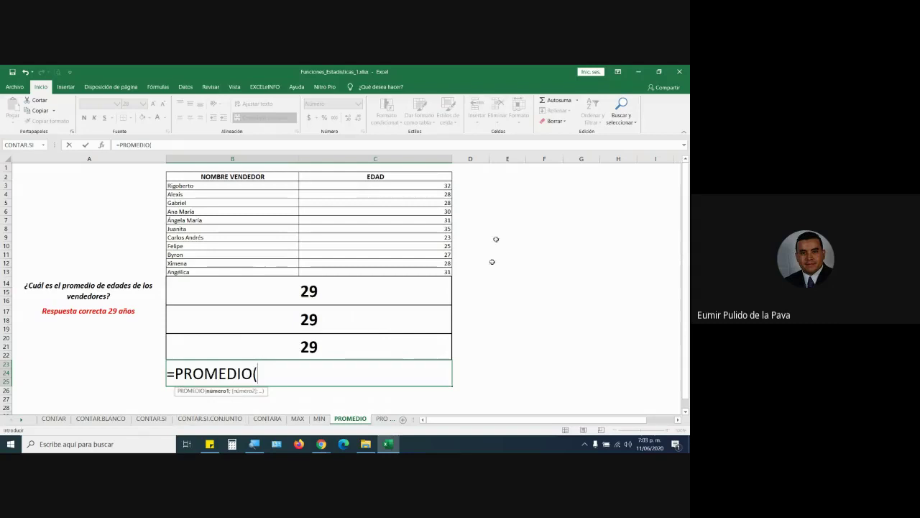
pyautogui.moveTo(435, 187); pyautogui.dragTo(433, 272)
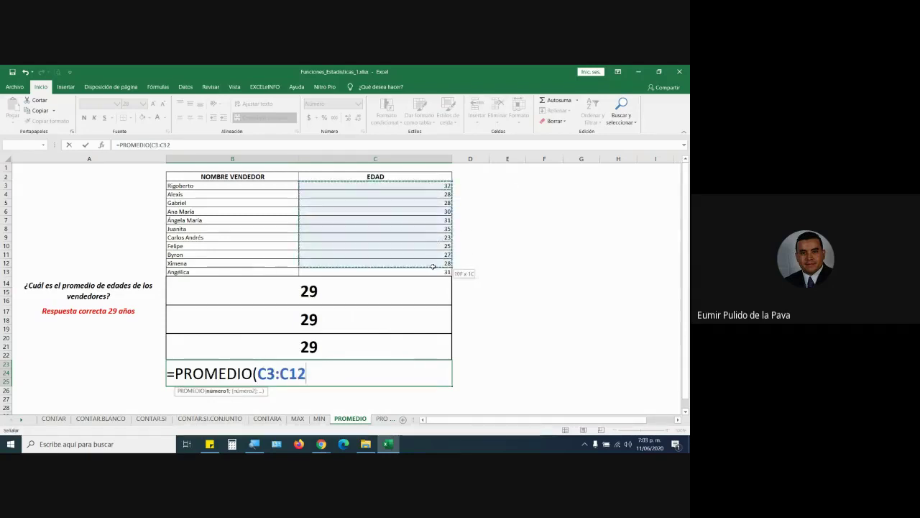
pyautogui.write(')')
pyautogui.press('Return')
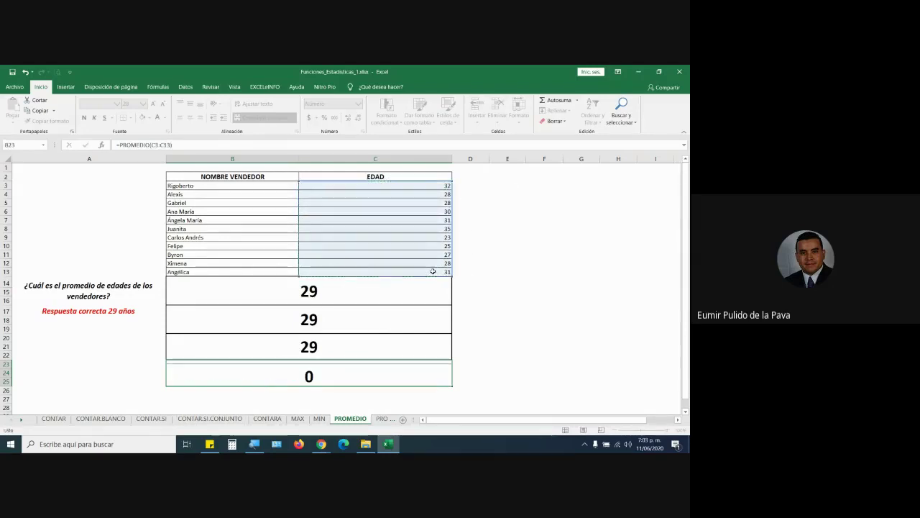
pyautogui.doubleClick(349, 375)
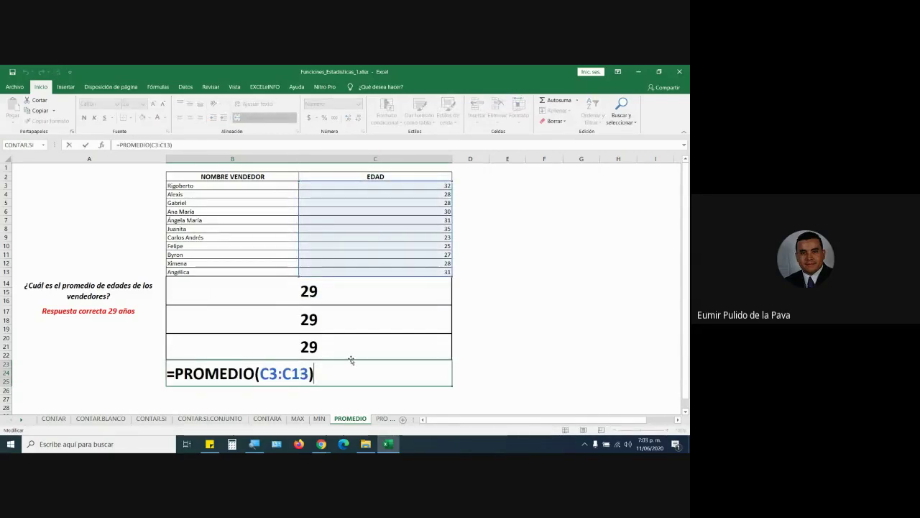
pyautogui.press('Return')
# - Delete the C9 term from B14's =(C3+…+C13)/11 formula so it shows 27
pyautogui.doubleClick(347, 294)
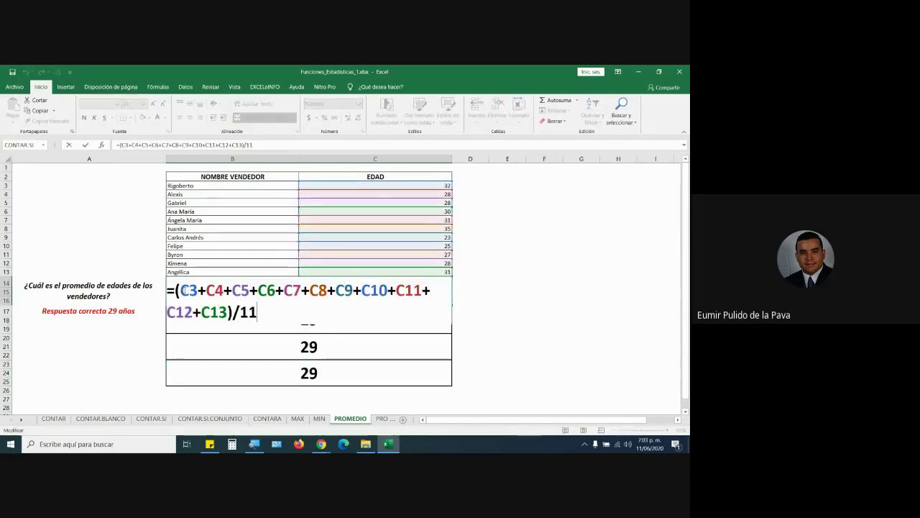
pyautogui.moveTo(180, 289); pyautogui.dragTo(227, 311)
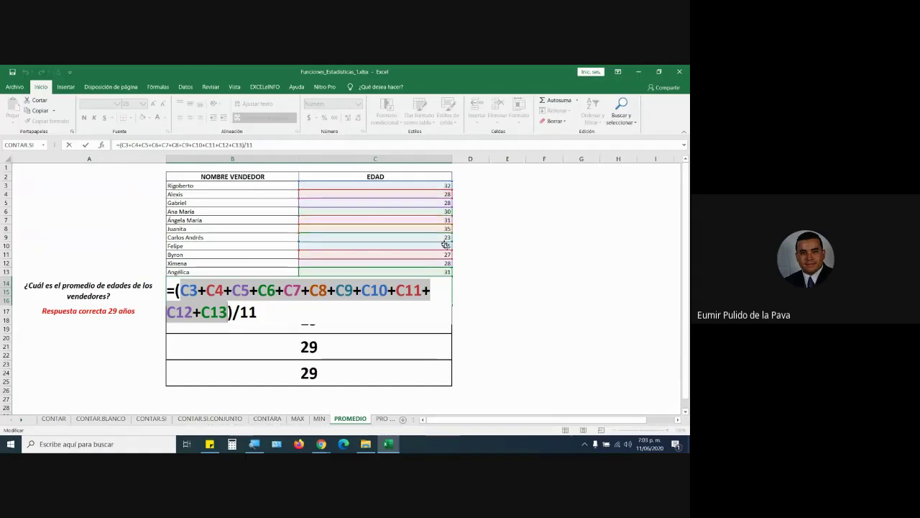
pyautogui.click(363, 291)
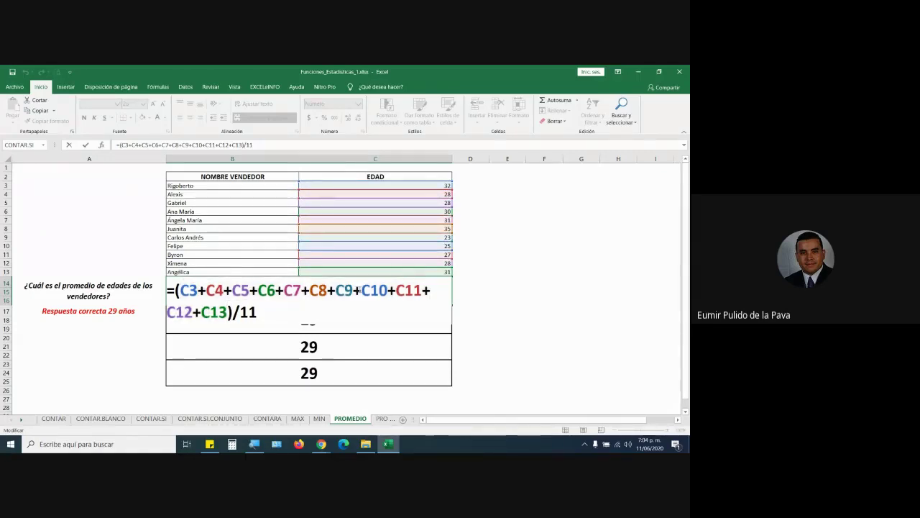
pyautogui.press('BackSpace')
pyautogui.press('BackSpace')
pyautogui.press('BackSpace')
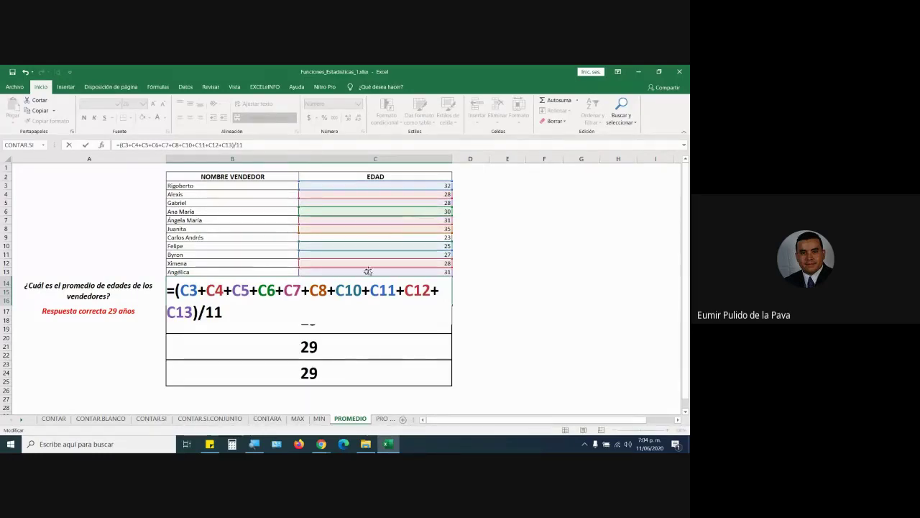
pyautogui.press('Return')
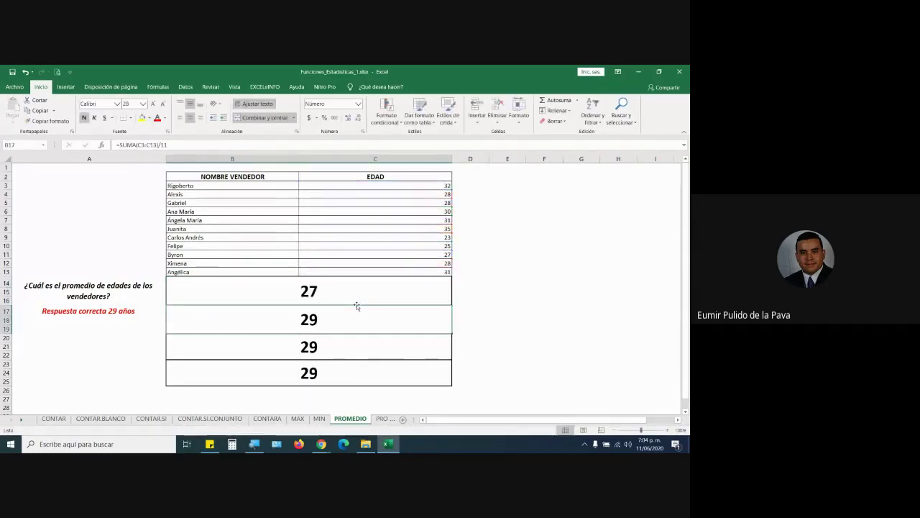
pyautogui.doubleClick(355, 282)
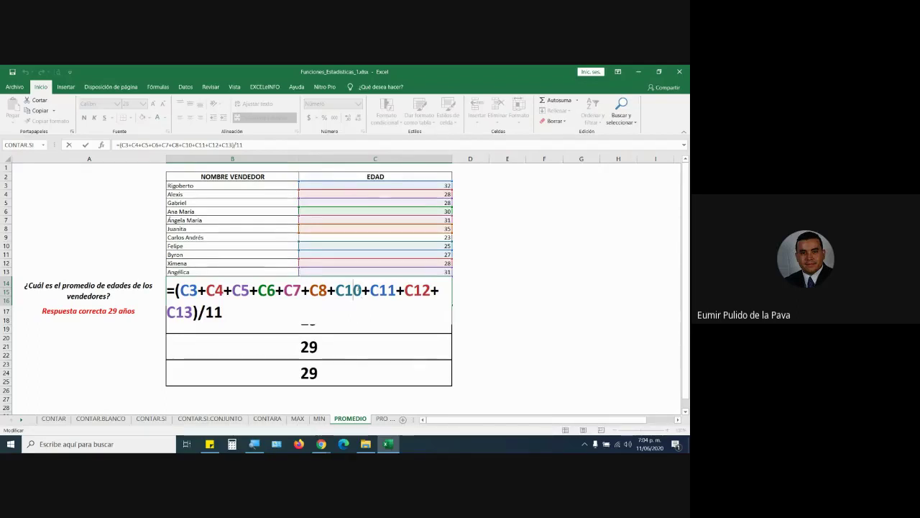
pyautogui.press('Return')
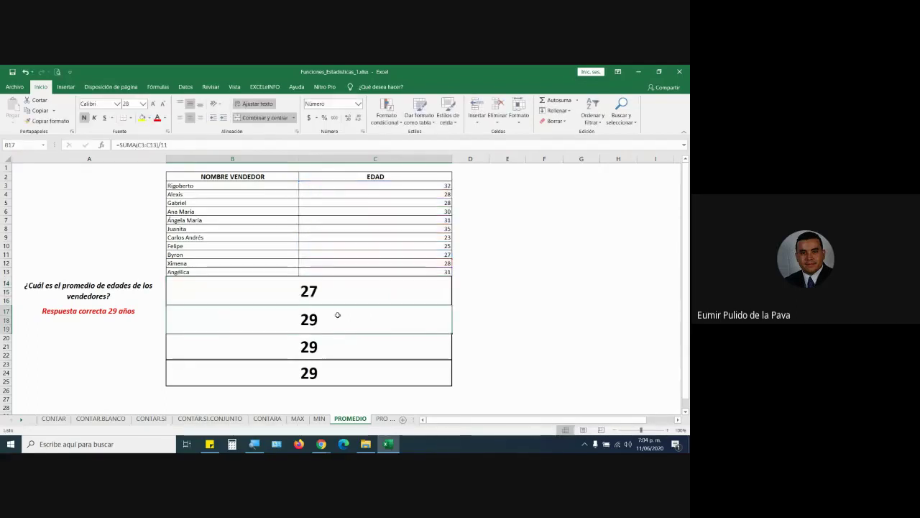
pyautogui.press('F2')
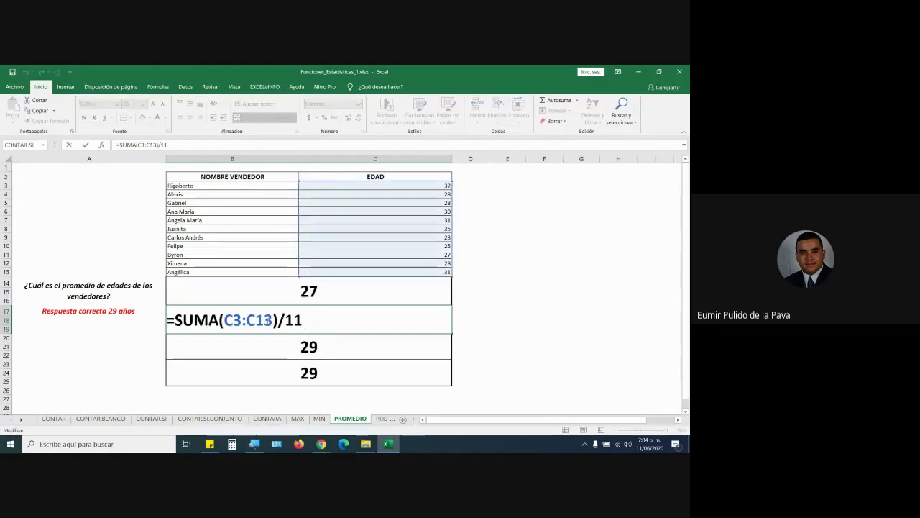
pyautogui.press('Return')
pyautogui.doubleClick(316, 347)
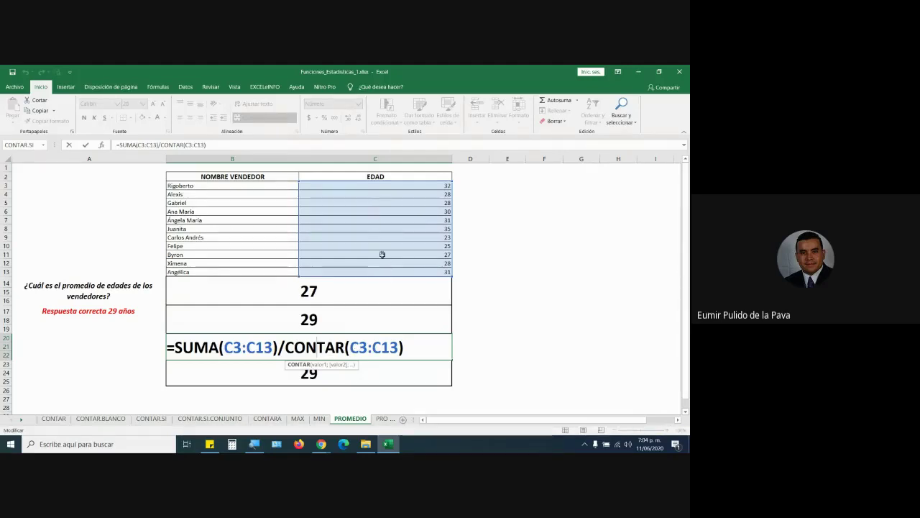
pyautogui.click(375, 365)
pyautogui.doubleClick(361, 372)
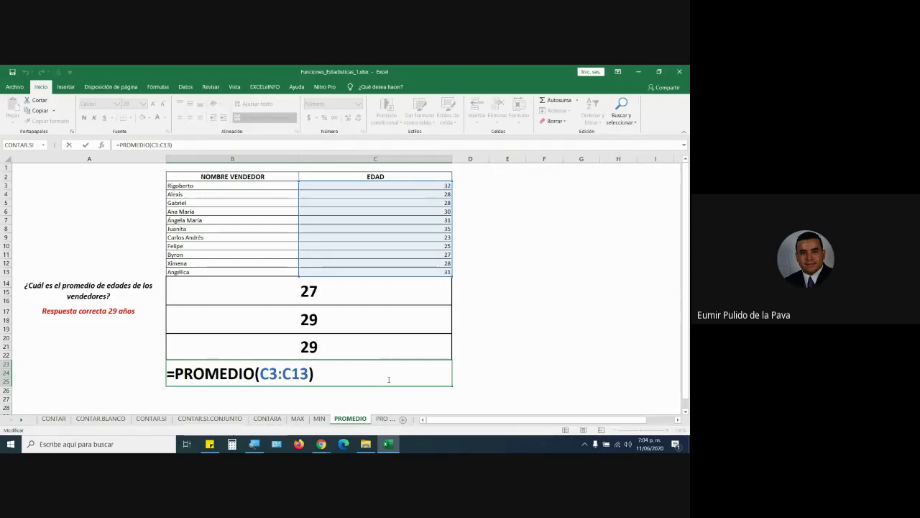
# - Replace B23's PROMEDIO range with individual cells C3, C4 and C5 separated by semicolons
pyautogui.moveTo(261, 373); pyautogui.dragTo(309, 373)
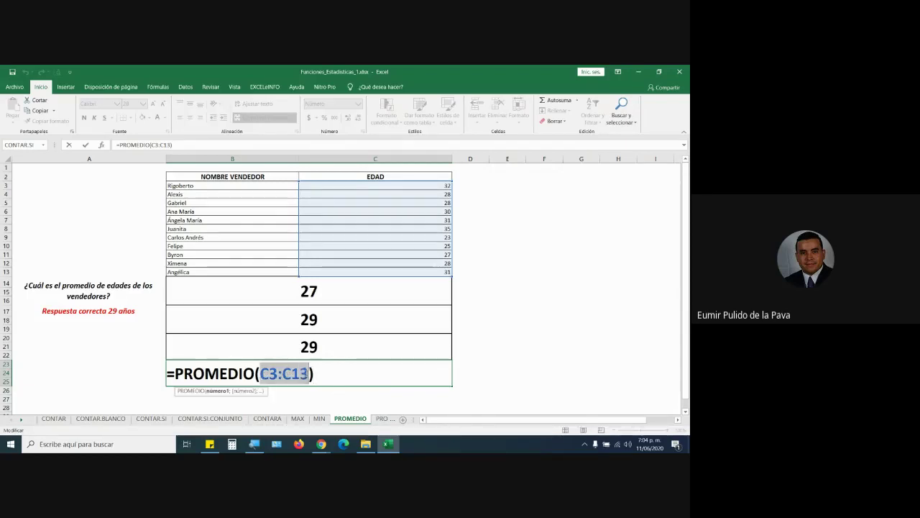
pyautogui.click(436, 186)
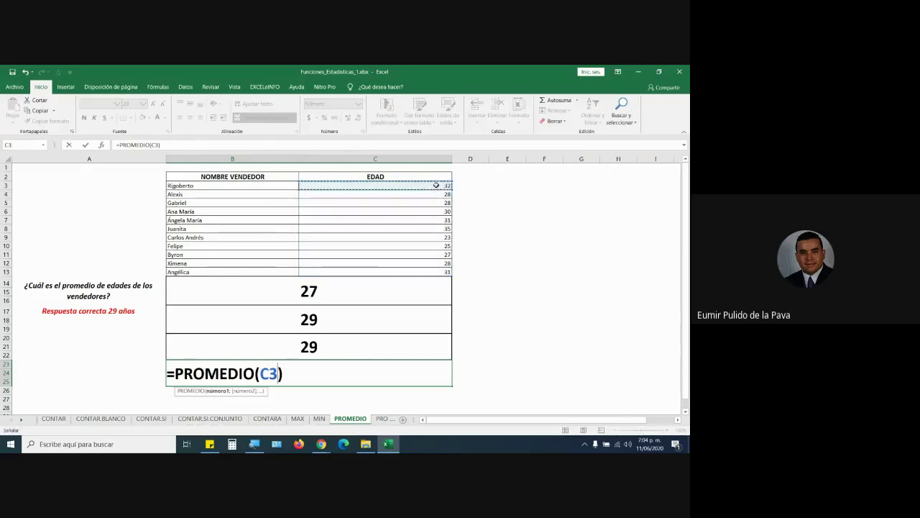
pyautogui.write(';')
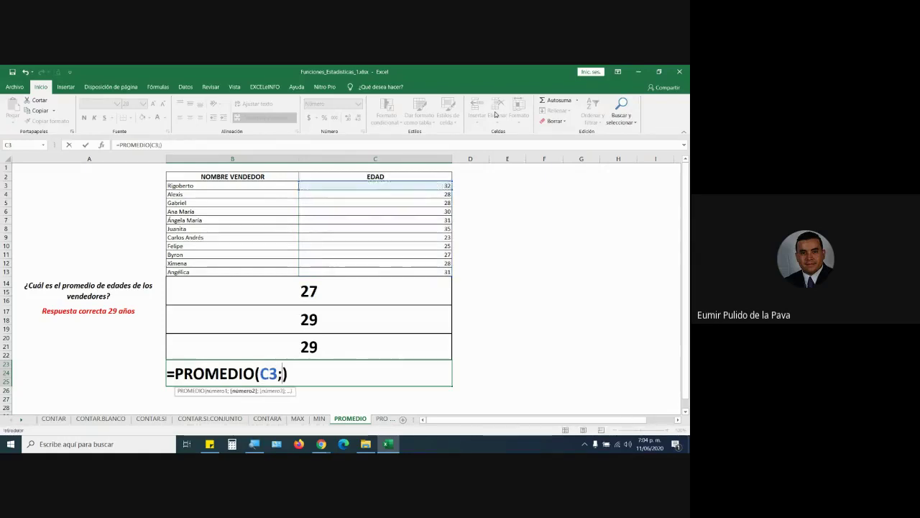
pyautogui.click(435, 193)
pyautogui.write(',')
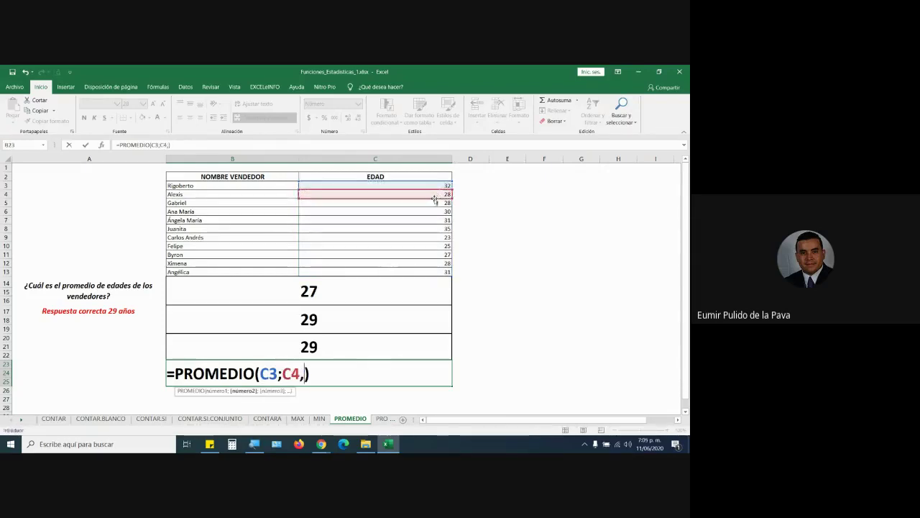
pyautogui.press('Return')
pyautogui.click(327, 302)
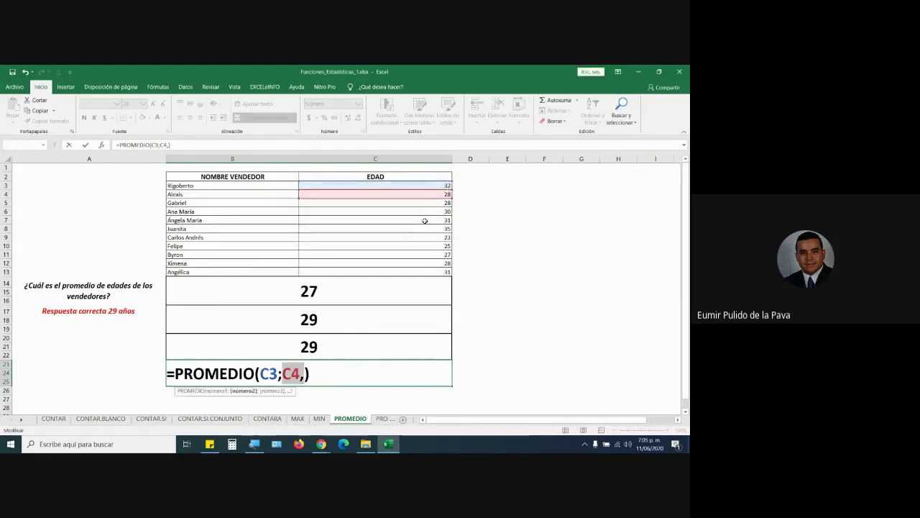
pyautogui.write(';')
pyautogui.click(431, 203)
pyautogui.write(';')
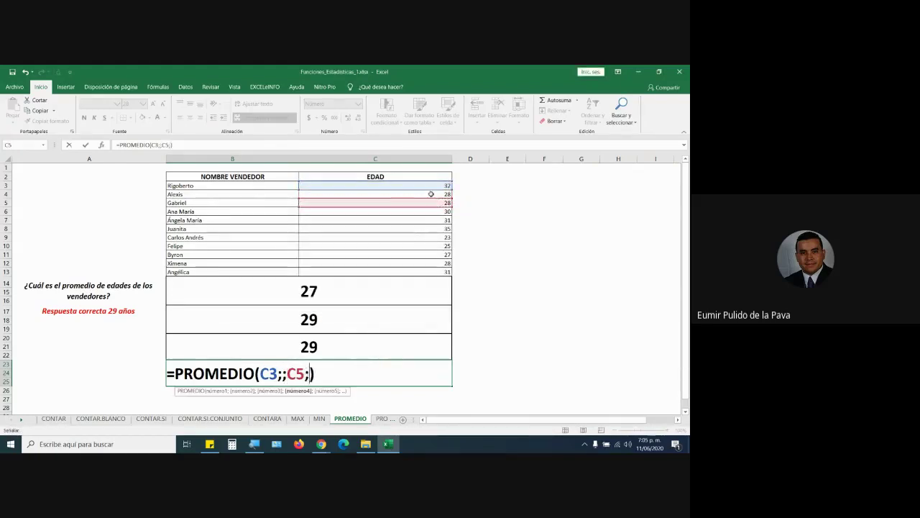
pyautogui.click(431, 194)
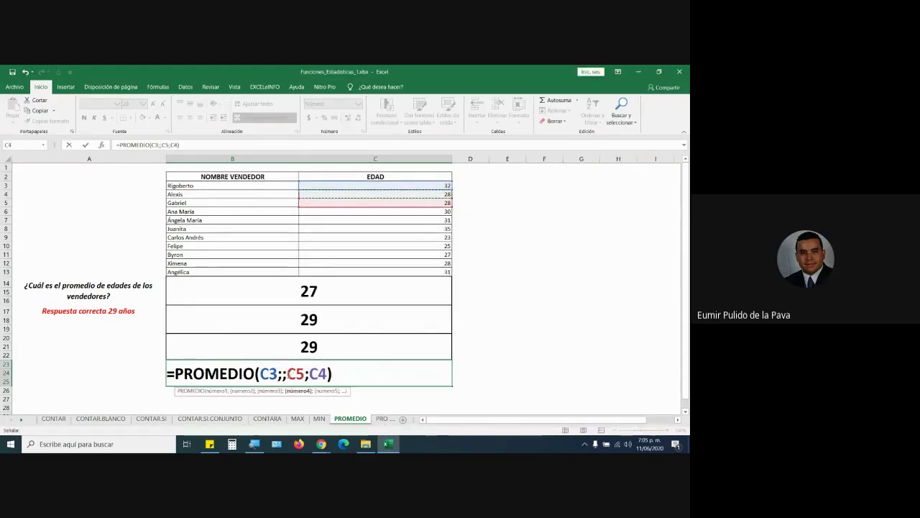
pyautogui.click(282, 374)
pyautogui.press('BackSpace')
# - Add C6 through C9 as arguments, then swap them all for C3:C13, showing 29
pyautogui.click(323, 372)
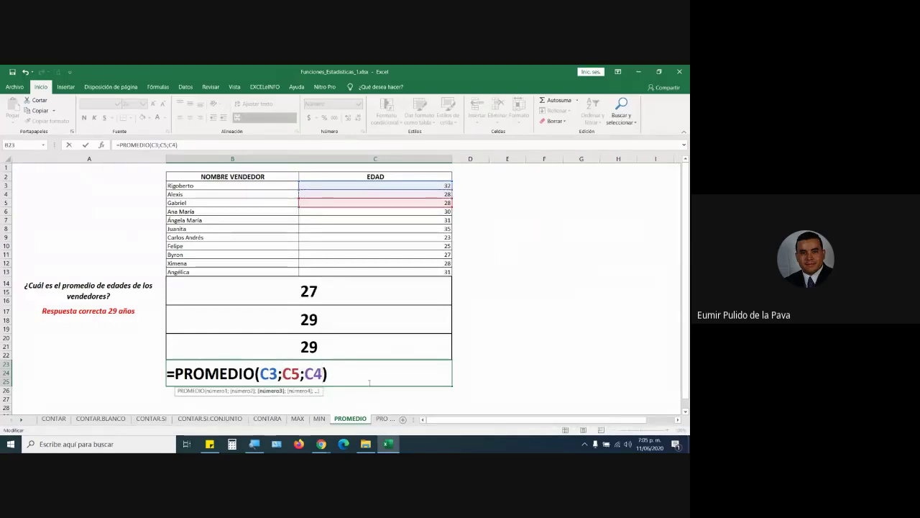
pyautogui.write(';')
pyautogui.click(430, 213)
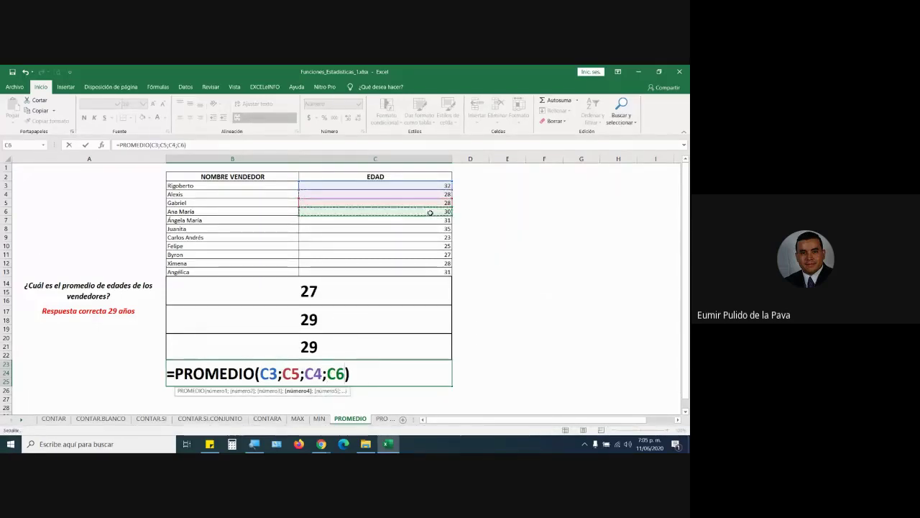
pyautogui.write(';')
pyautogui.click(429, 220)
pyautogui.write(';')
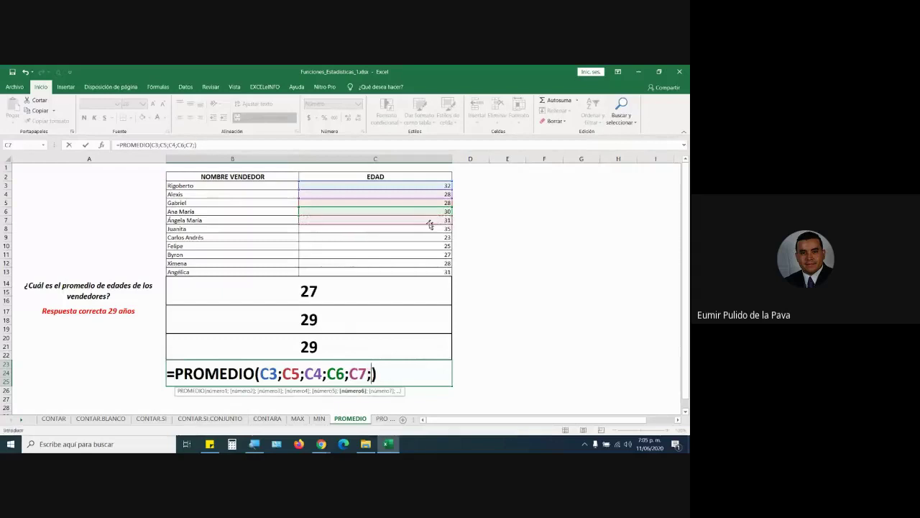
pyautogui.click(427, 228)
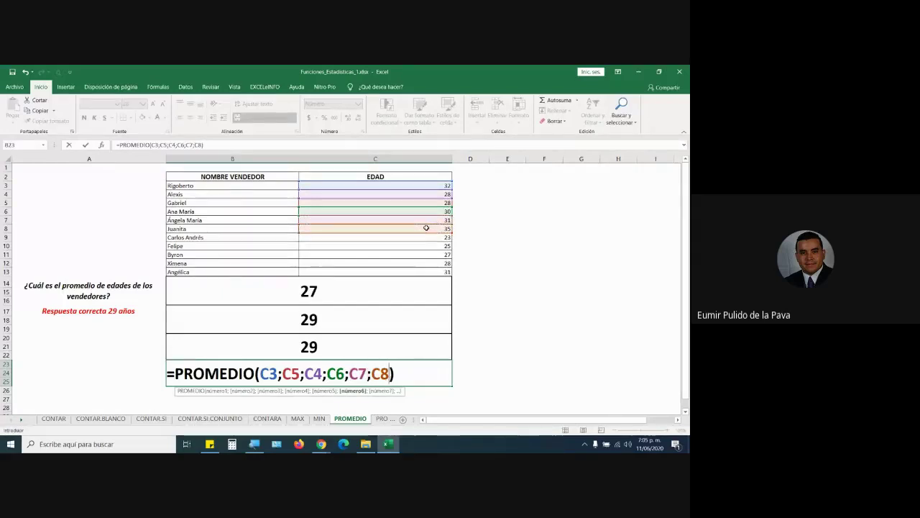
pyautogui.write(';')
pyautogui.click(425, 237)
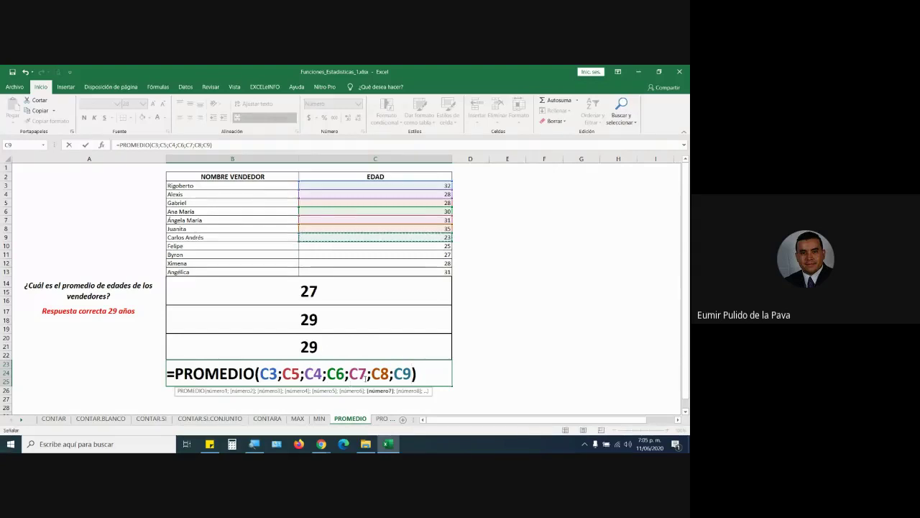
pyautogui.moveTo(260, 374); pyautogui.dragTo(414, 373)
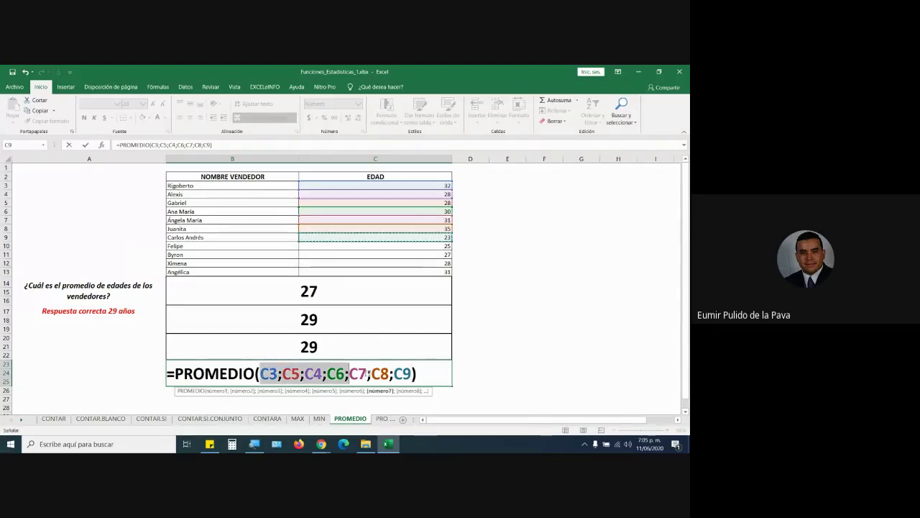
pyautogui.moveTo(411, 185); pyautogui.dragTo(411, 270)
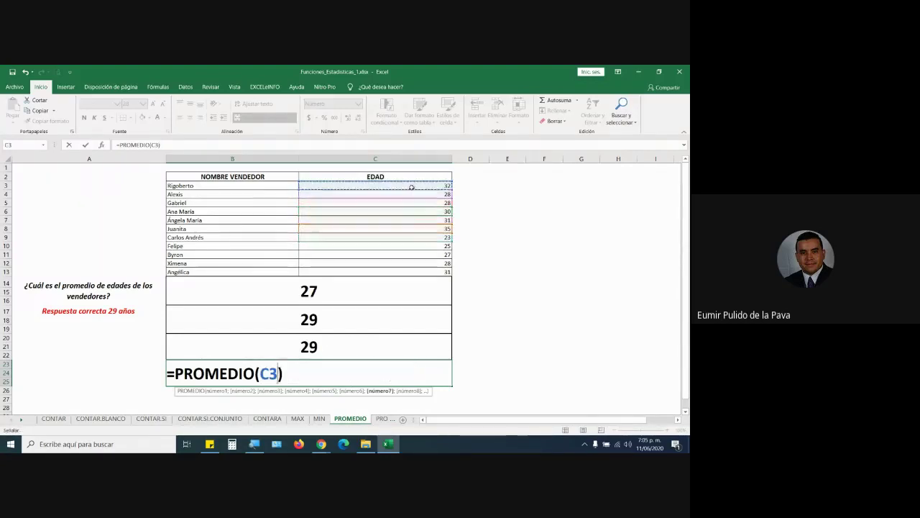
pyautogui.press('Return')
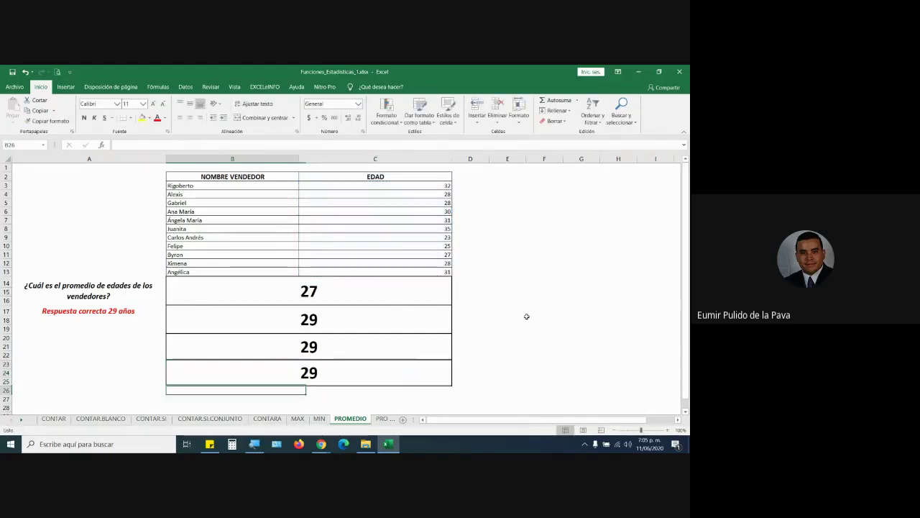
pyautogui.moveTo(322, 444)
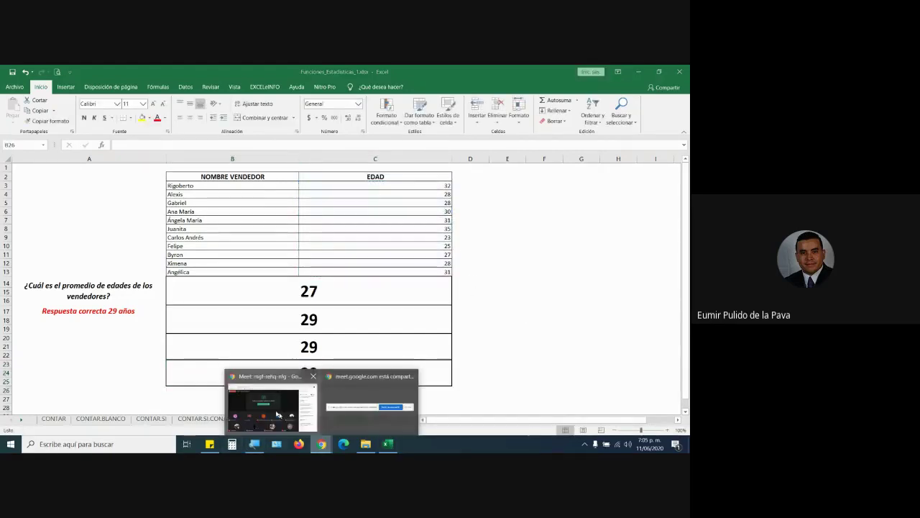
pyautogui.click(266, 392)
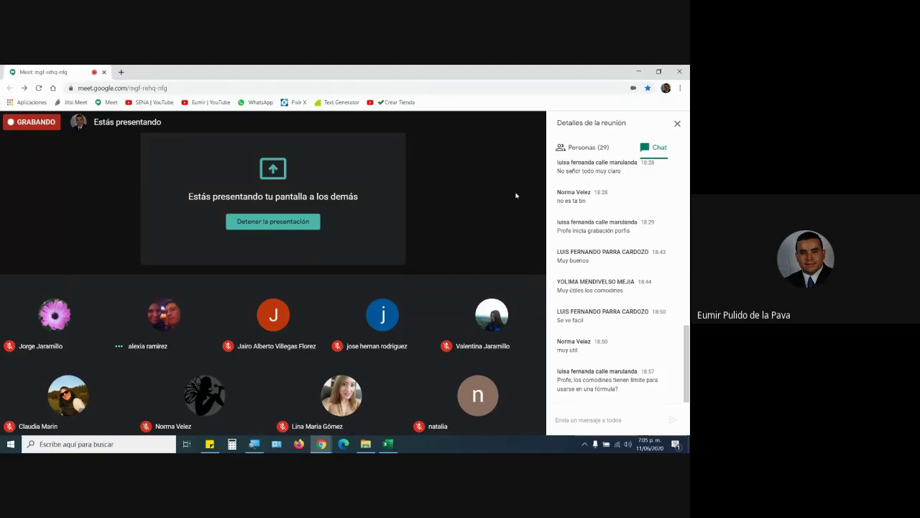
pyautogui.click(388, 444)
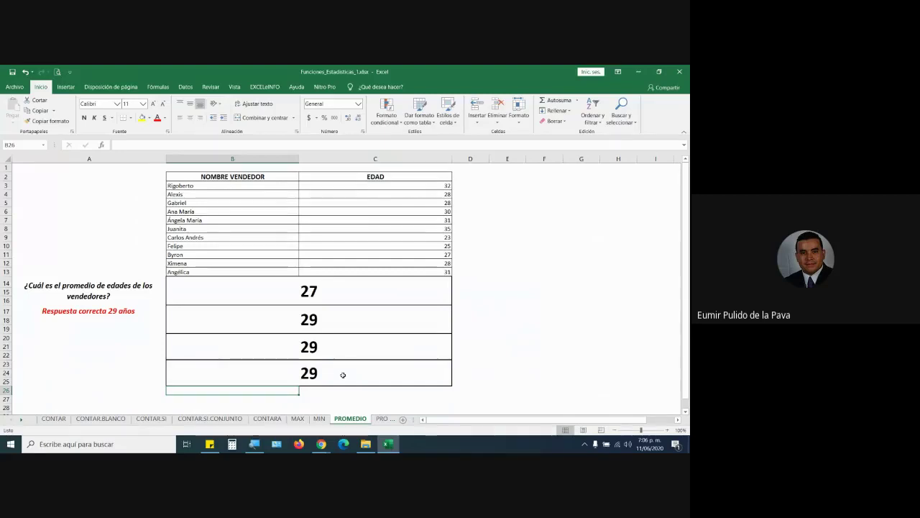
# - Add +C9 back into B14's sum formula so it returns 29
pyautogui.doubleClick(346, 291)
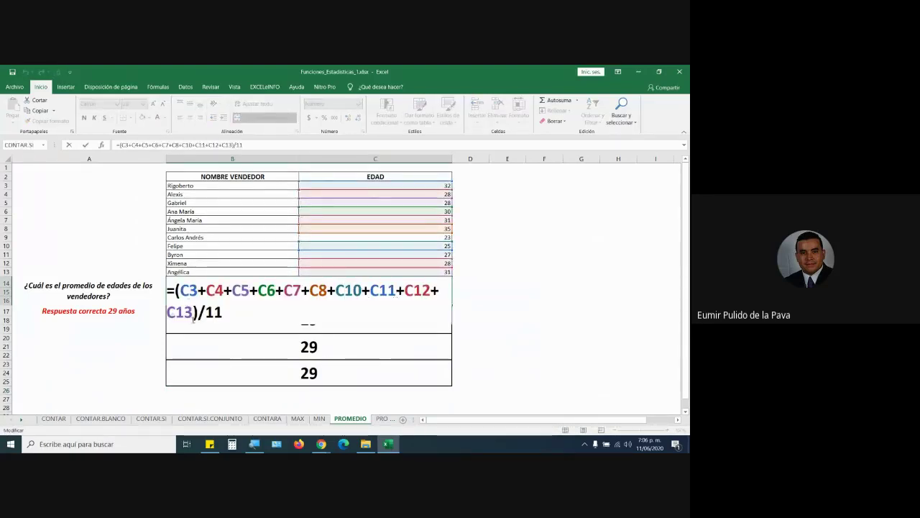
pyautogui.write('+')
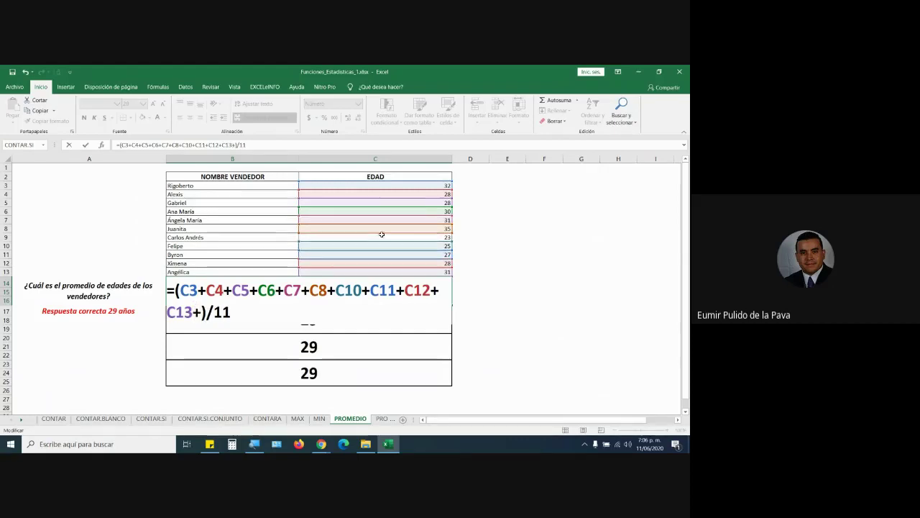
pyautogui.click(382, 237)
pyautogui.write('+')
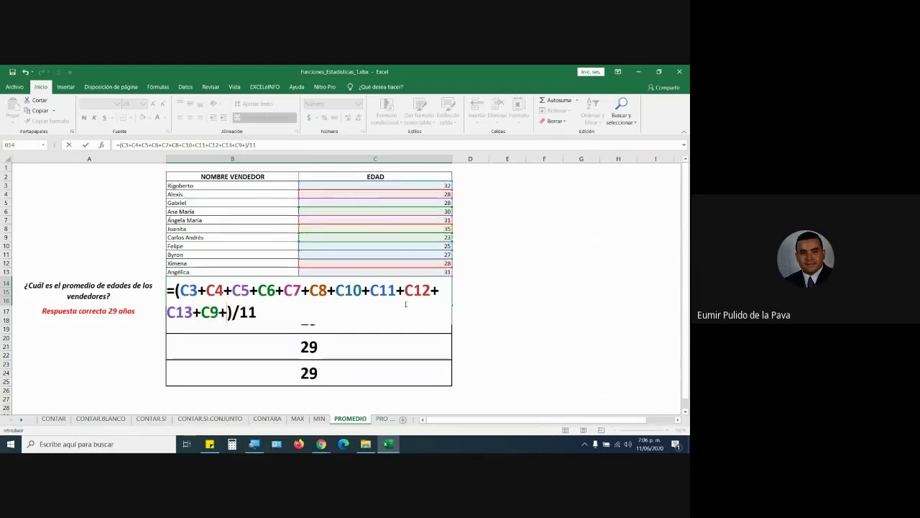
pyautogui.press('BackSpace')
pyautogui.press('Return')
# - Inspect the PROMEDIO formula in B23 and leave it unchanged
pyautogui.doubleClick(336, 378)
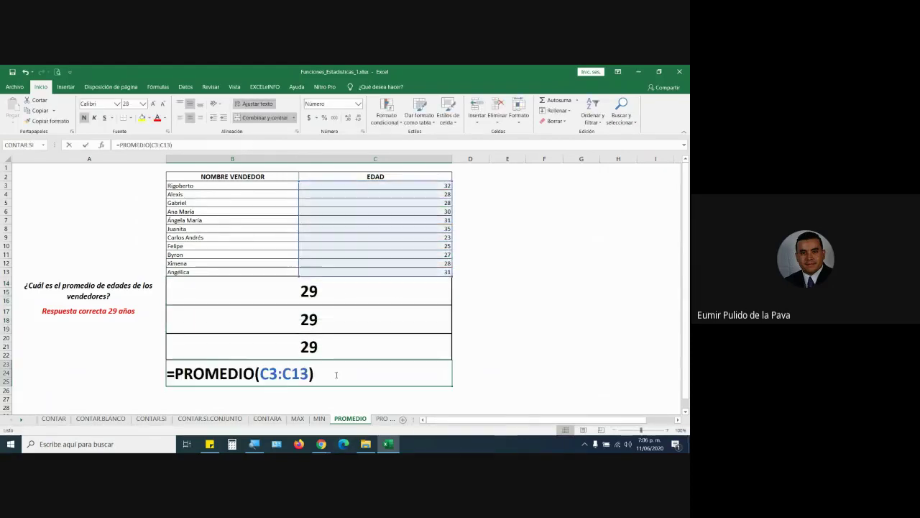
pyautogui.moveTo(343, 370); pyautogui.dragTo(153, 372)
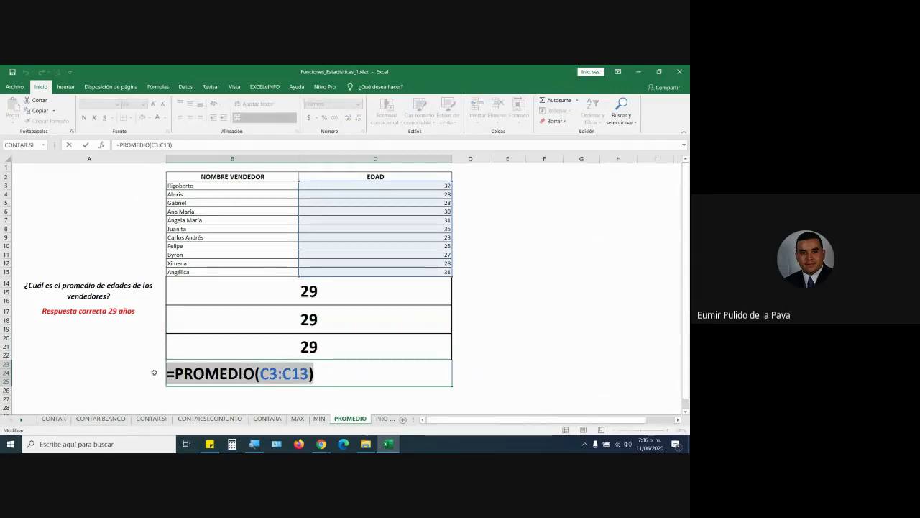
pyautogui.press('Escape')
# - On the PROMEDIO.SI sheet, set B14's font size to 26 and widen the NOMBRE EMPLEADO and EDAD columns
pyautogui.click(381, 419)
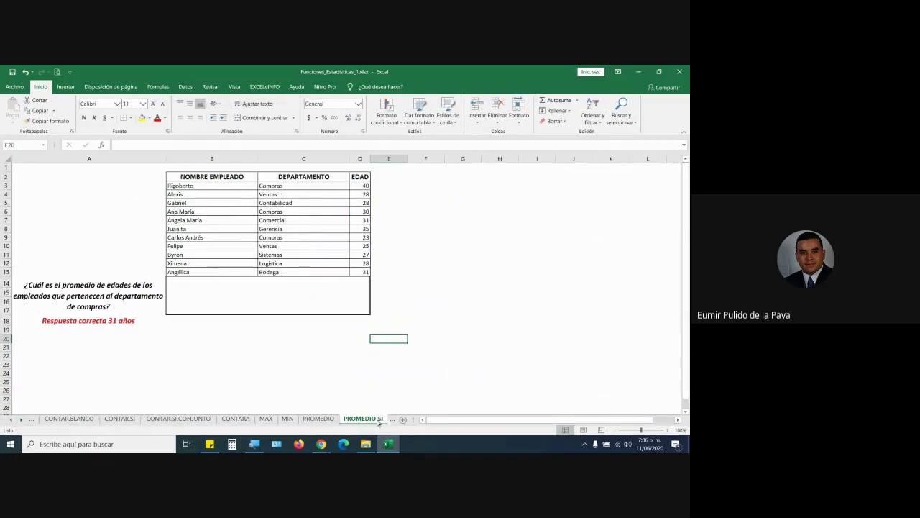
pyautogui.click(307, 289)
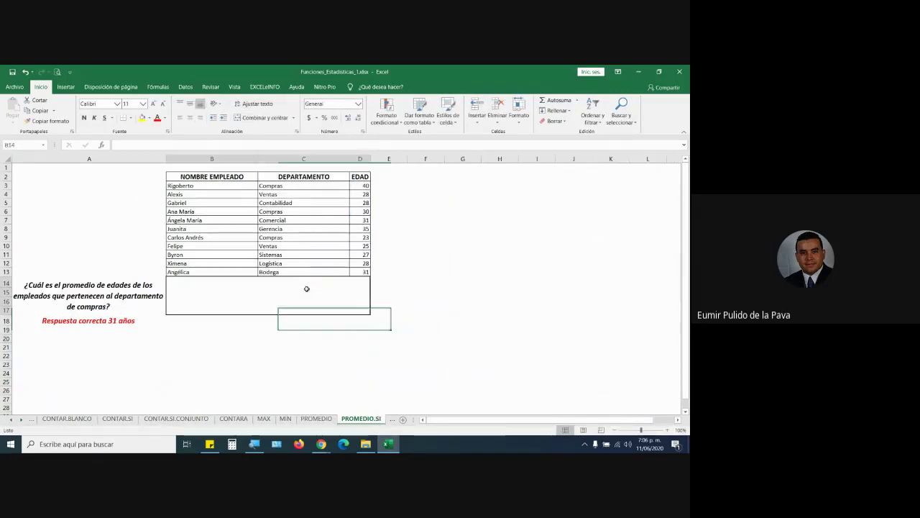
pyautogui.click(153, 105)
pyautogui.click(152, 105)
pyautogui.click(153, 105)
pyautogui.click(153, 105)
pyautogui.click(152, 105)
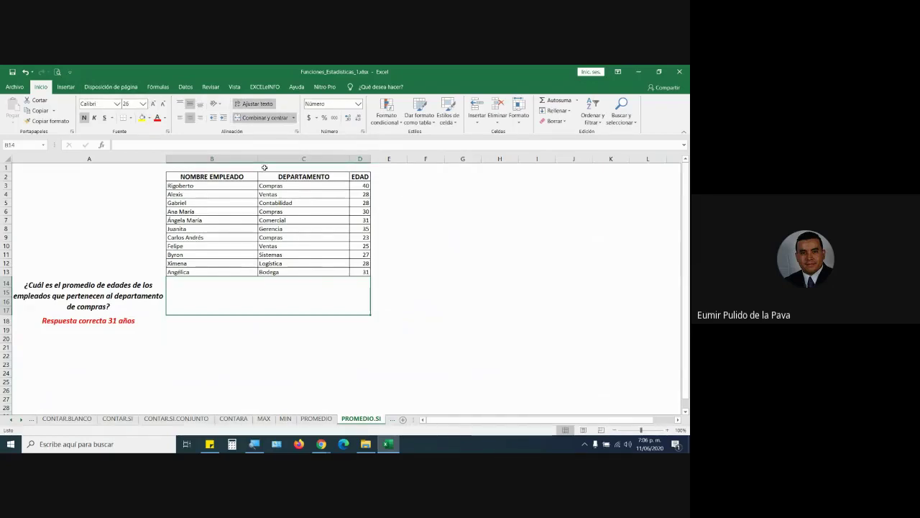
pyautogui.moveTo(258, 159); pyautogui.dragTo(299, 158)
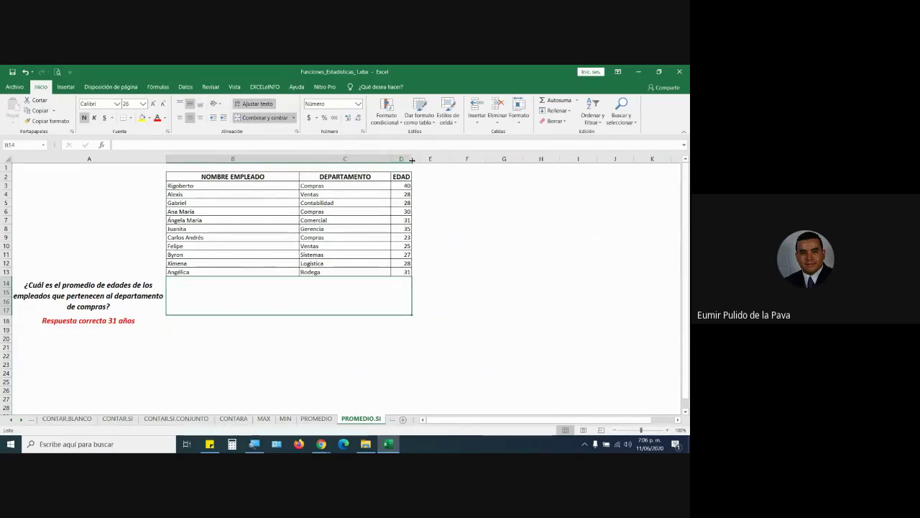
pyautogui.moveTo(412, 159); pyautogui.dragTo(468, 160)
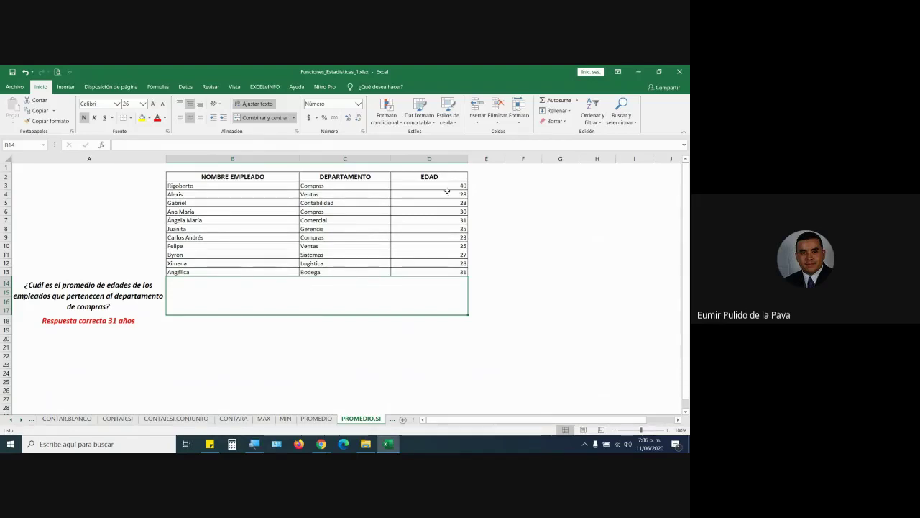
# - Select the three Compras employees and their ages 40, 30 and 23 to preview the average 31
pyautogui.moveTo(446, 184); pyautogui.dragTo(443, 270)
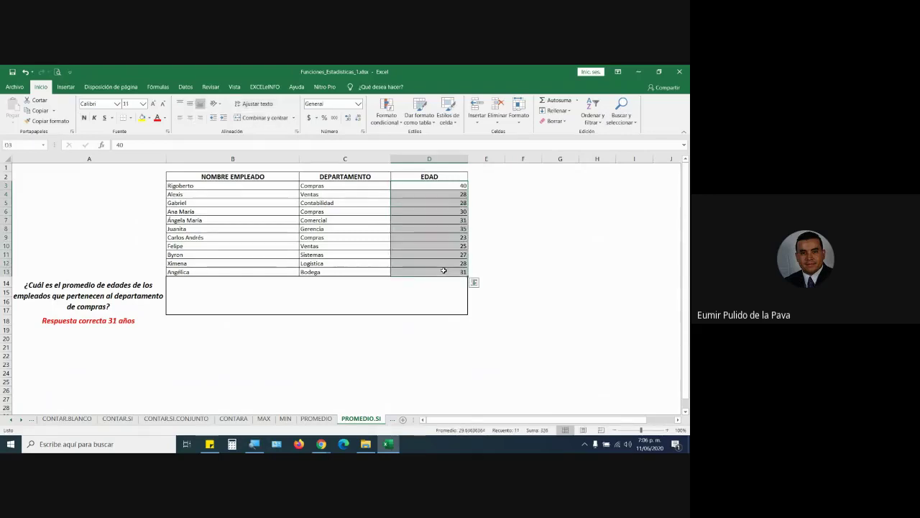
pyautogui.click(343, 187)
pyautogui.keyDown('ctrl'); pyautogui.click(332, 212); pyautogui.keyUp('ctrl')
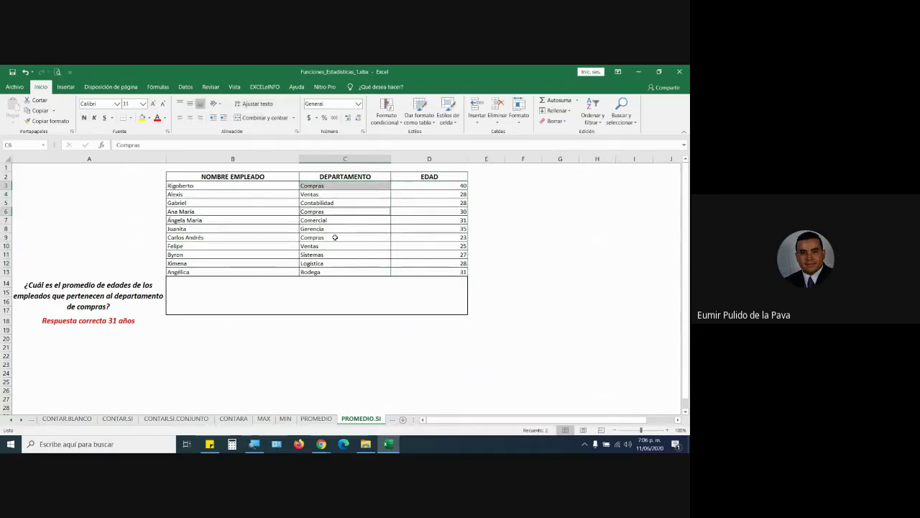
pyautogui.keyDown('ctrl'); pyautogui.click(334, 237); pyautogui.keyUp('ctrl')
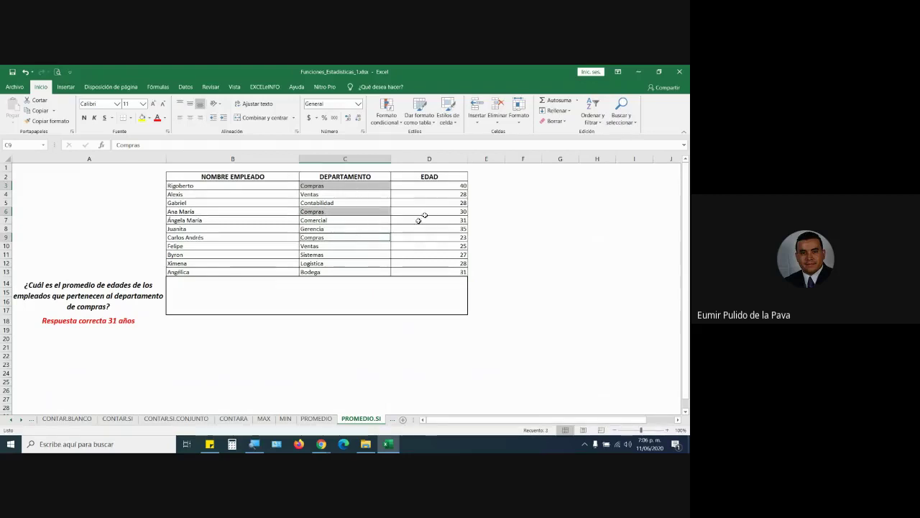
pyautogui.click(442, 185)
pyautogui.keyDown('ctrl'); pyautogui.click(417, 212); pyautogui.keyUp('ctrl')
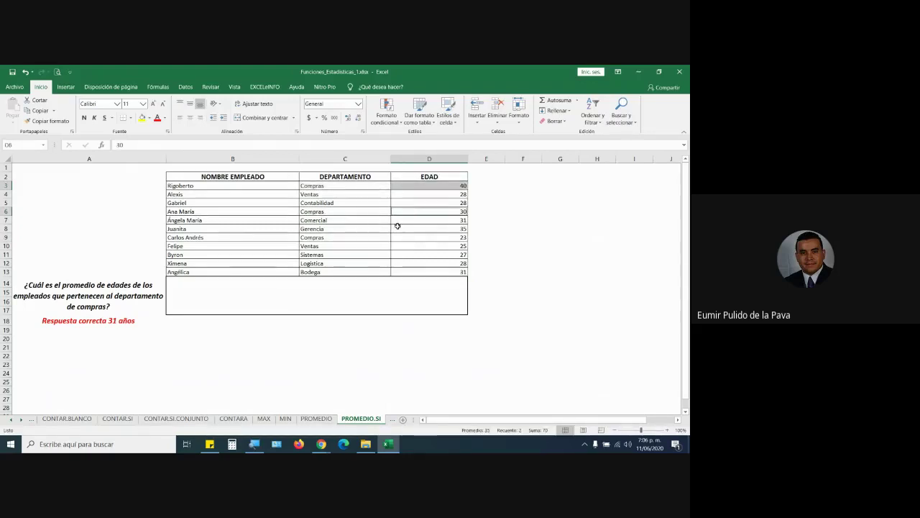
pyautogui.keyDown('ctrl'); pyautogui.click(401, 239); pyautogui.keyUp('ctrl')
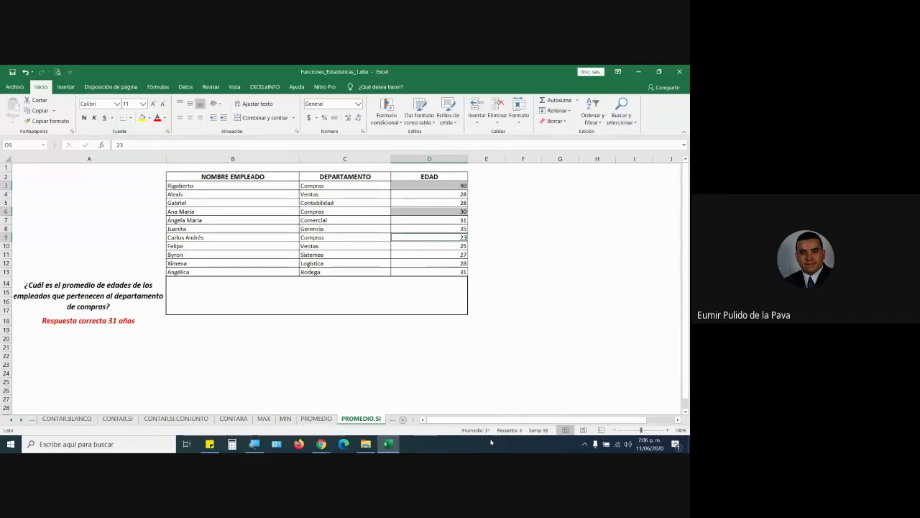
pyautogui.click(351, 296)
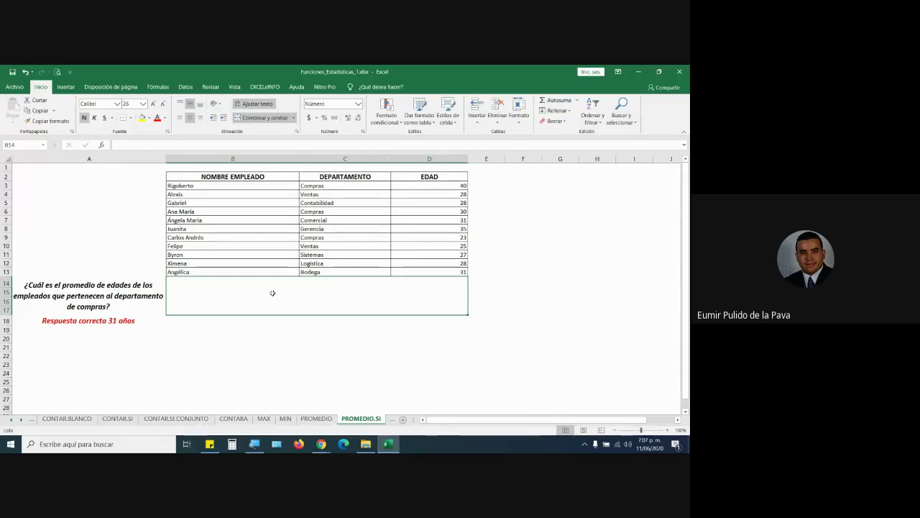
# - Start the formula =PROMEDIO.SI( in B14 from the autocomplete list
pyautogui.write('=prome')
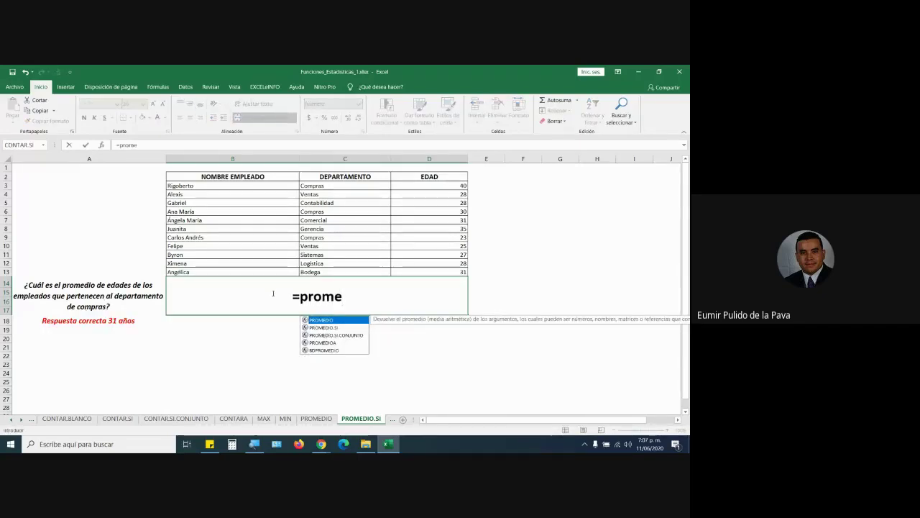
pyautogui.press('Down')
pyautogui.press('Tab')
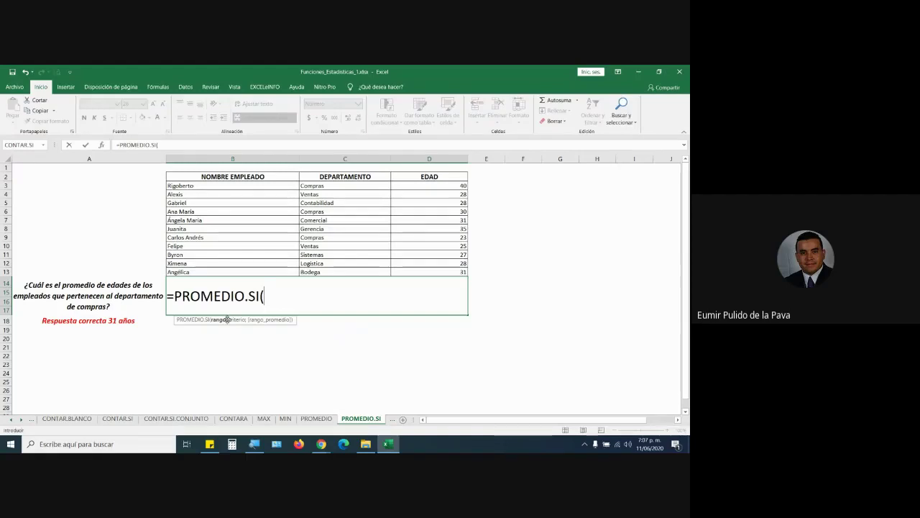
# - Magnify the screen to 200% and highlight the PROMEDIO.SI function name
pyautogui.press('super+plus')
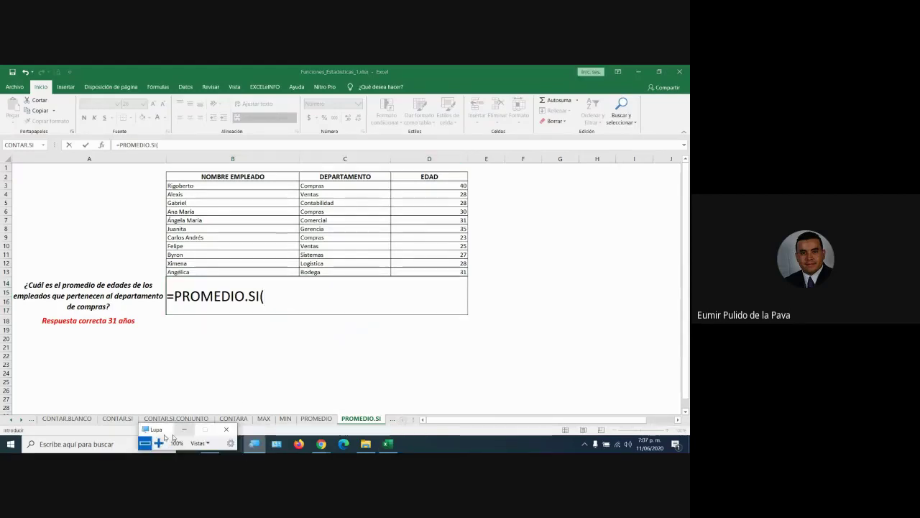
pyautogui.click(158, 443)
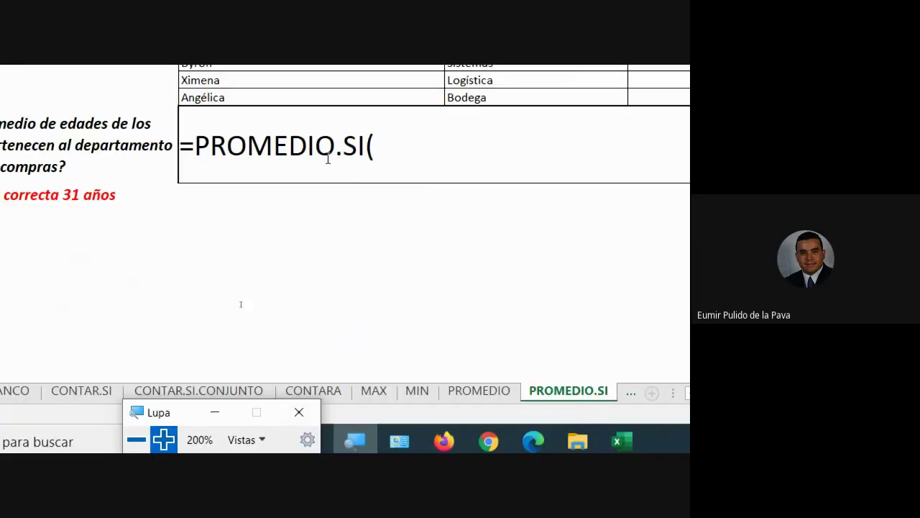
pyautogui.click(215, 413)
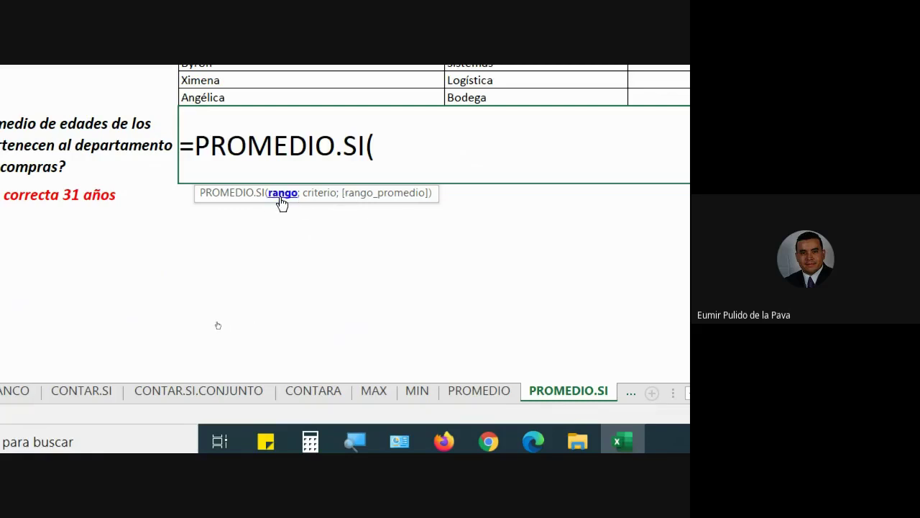
pyautogui.moveTo(203, 146); pyautogui.dragTo(365, 146)
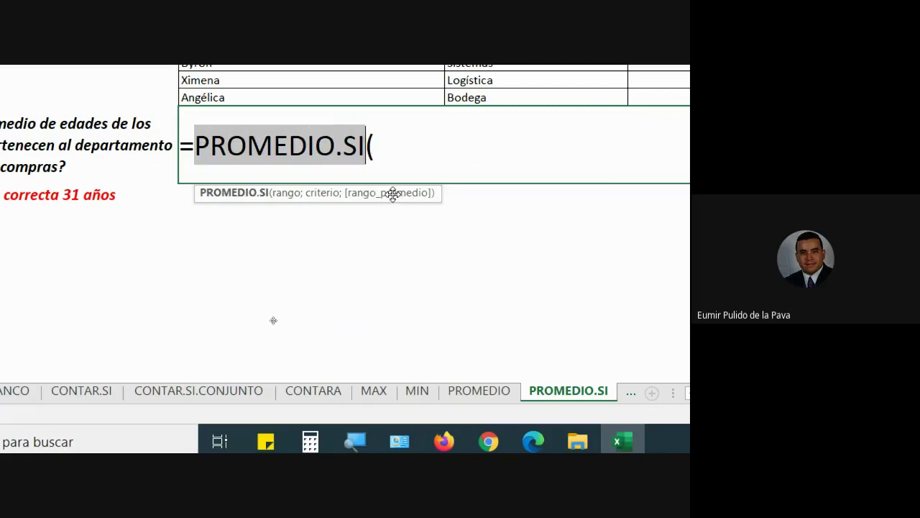
pyautogui.click(393, 146)
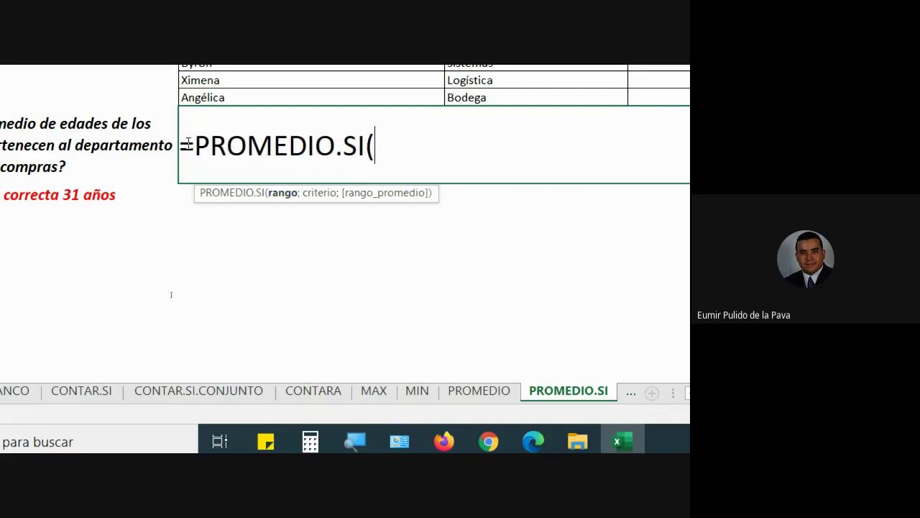
pyautogui.moveTo(192, 144); pyautogui.dragTo(362, 144)
pyautogui.click(392, 136)
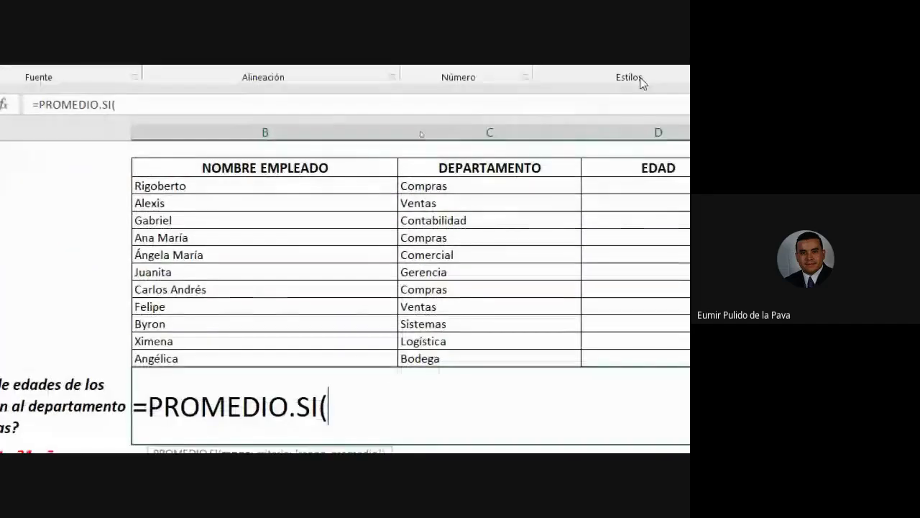
# - Commit =PROMEDIO.SI(C3:C13;"compras") in B14, which returns #¡DIV/0!
pyautogui.moveTo(481, 184); pyautogui.dragTo(491, 356)
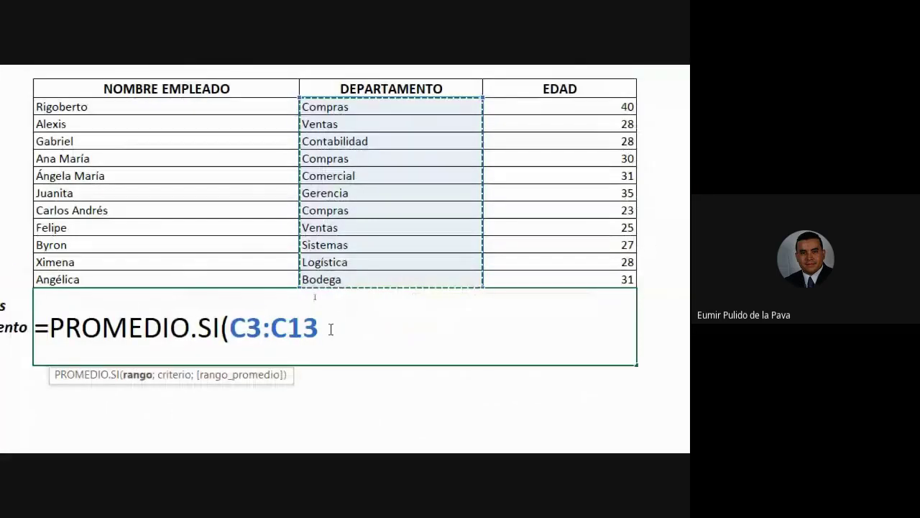
pyautogui.write(';')
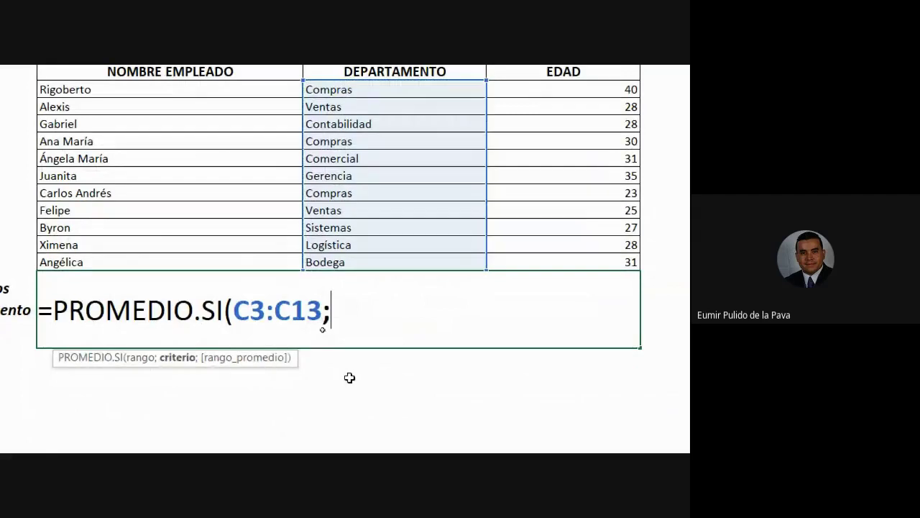
pyautogui.write('"comp')
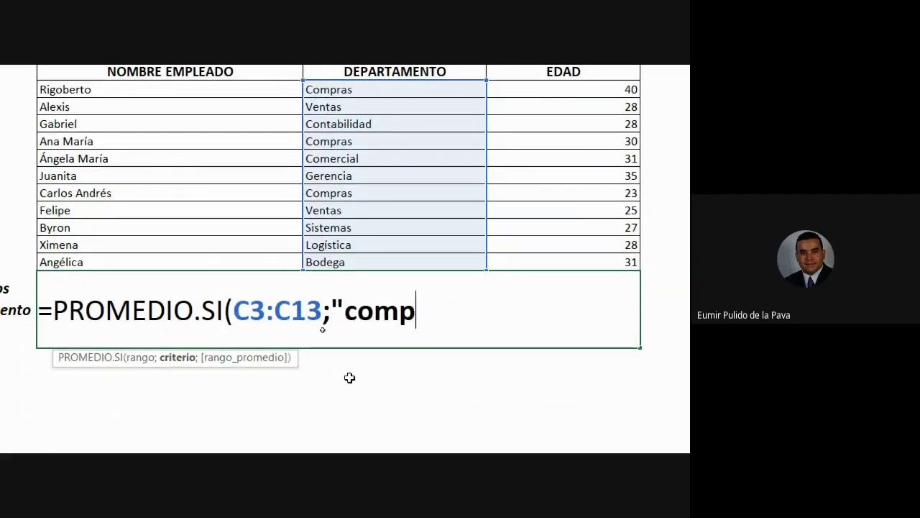
pyautogui.write('ra ')
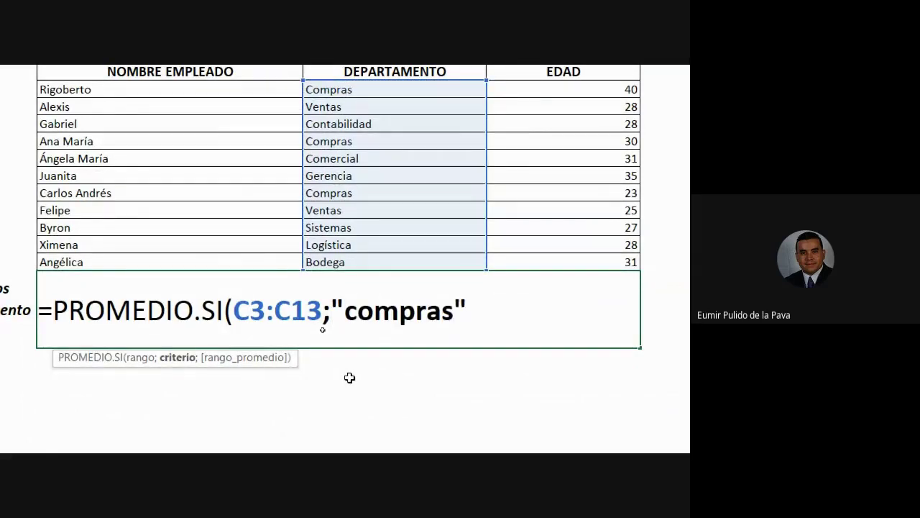
pyautogui.write(')')
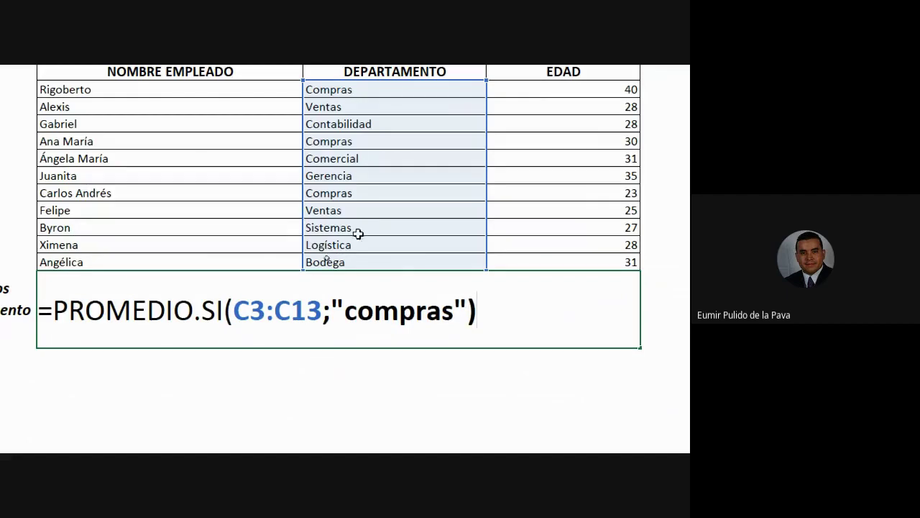
pyautogui.press('BackSpace')
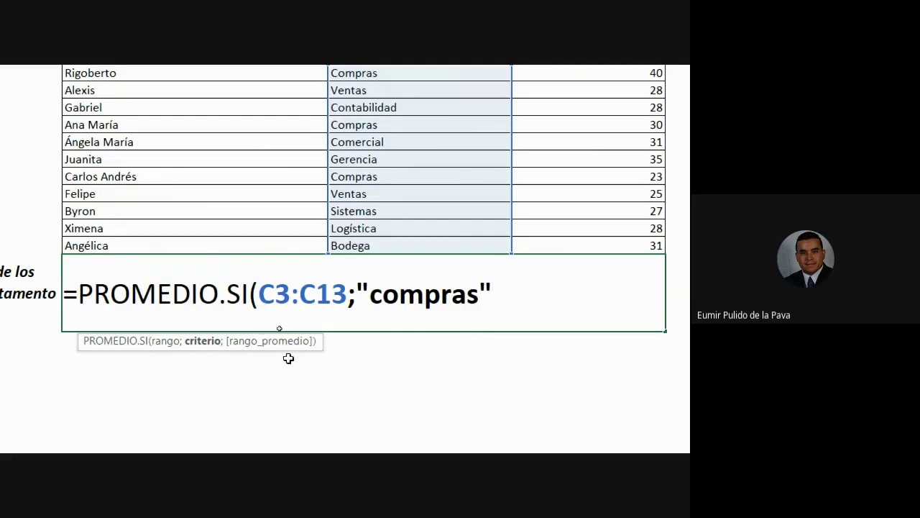
pyautogui.write(')')
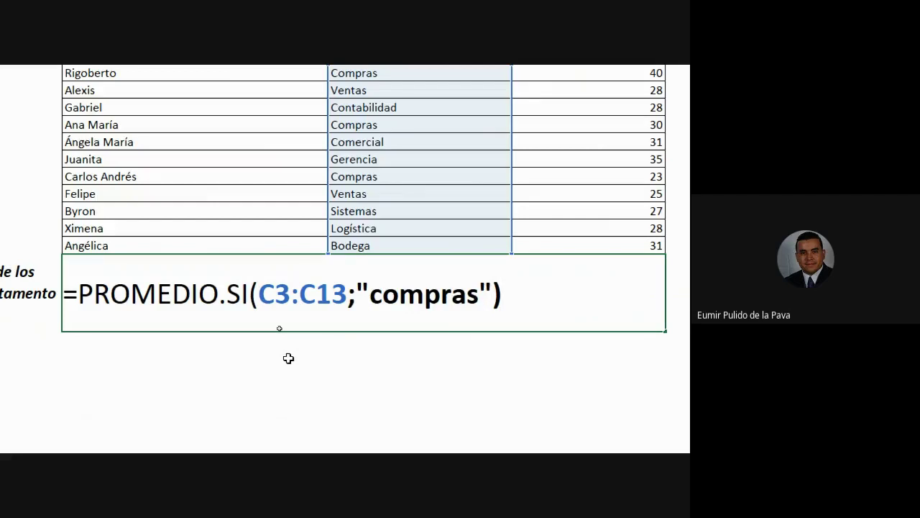
pyautogui.press('Return')
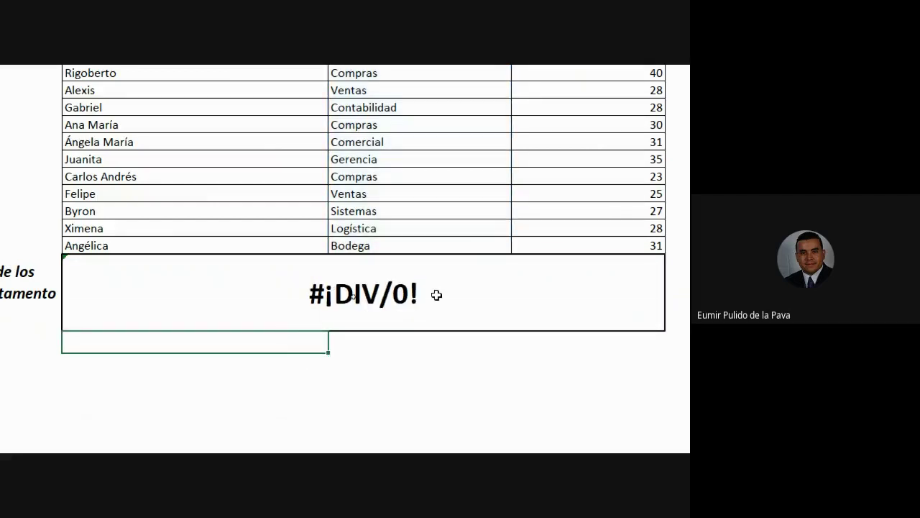
# - Add D3:D13 as the average range, making =PROMEDIO.SI(C3:C13;"compras";D3:D13) return 31
pyautogui.doubleClick(435, 293)
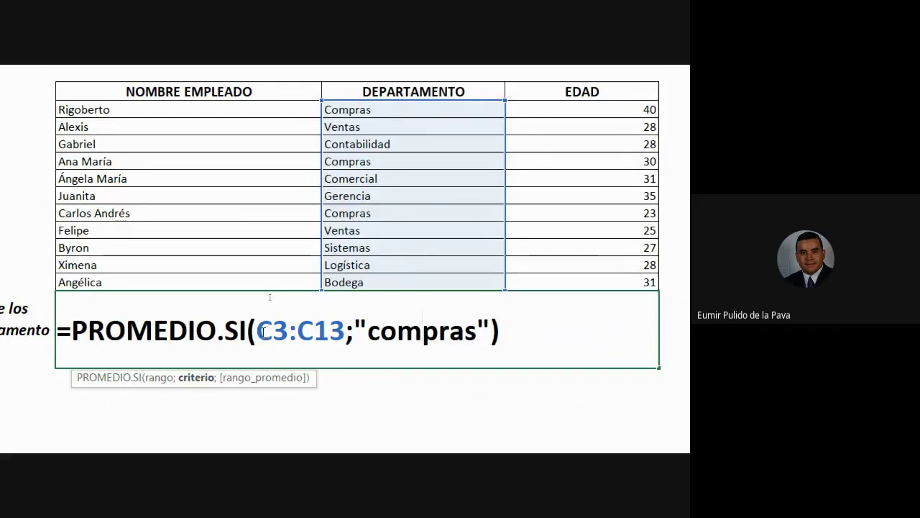
pyautogui.moveTo(259, 331); pyautogui.dragTo(346, 331)
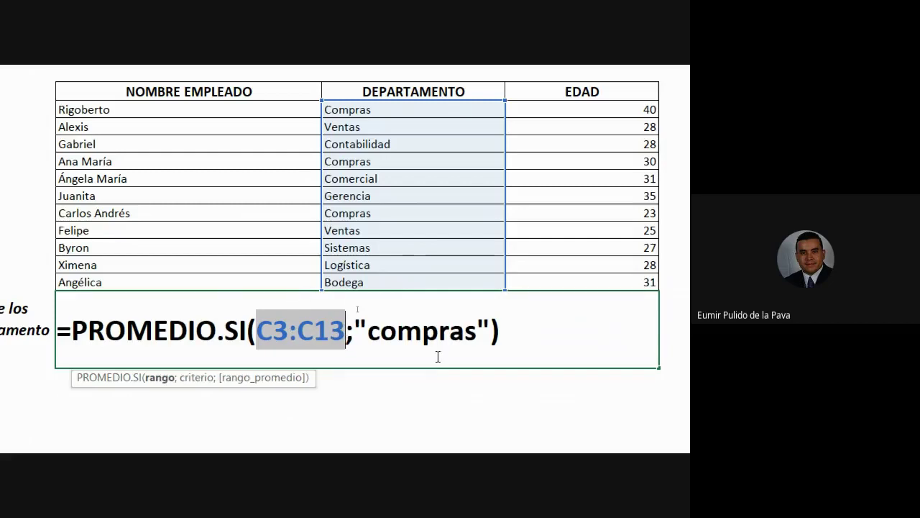
pyautogui.click(492, 329)
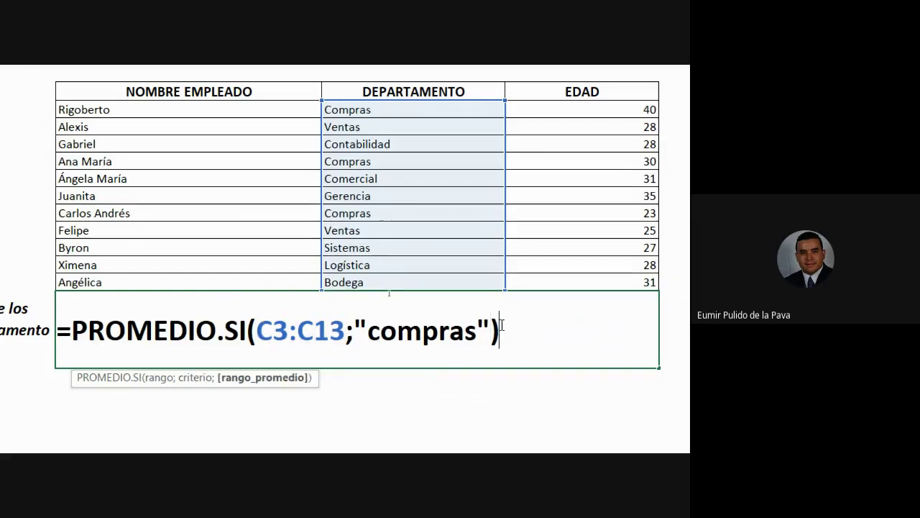
pyautogui.write(';')
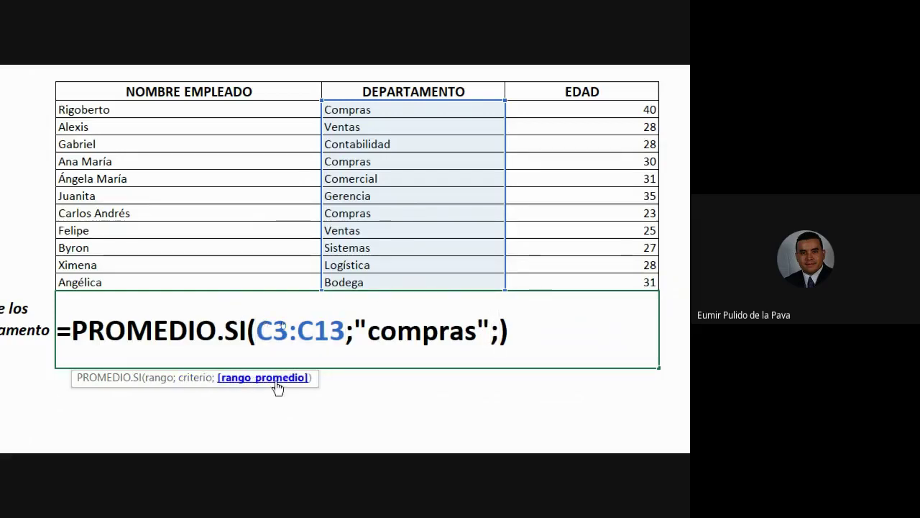
pyautogui.moveTo(588, 109); pyautogui.dragTo(583, 279)
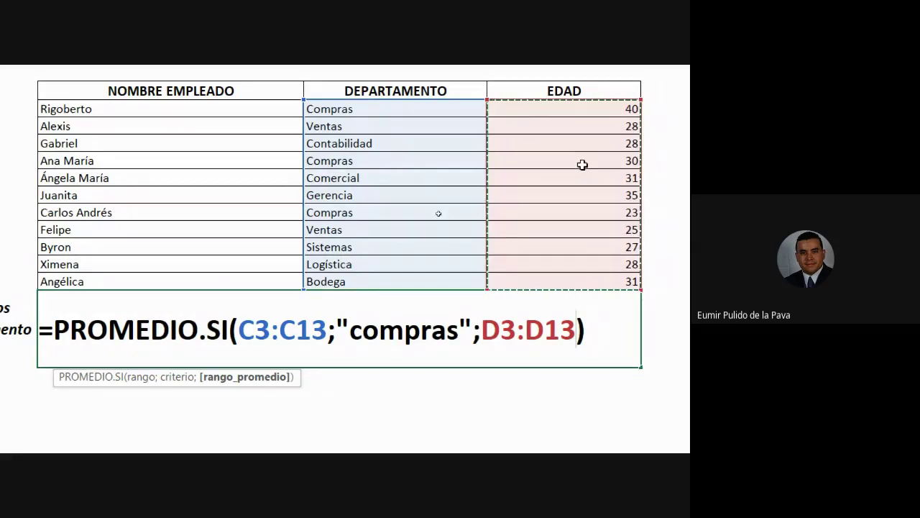
pyautogui.press('Return')
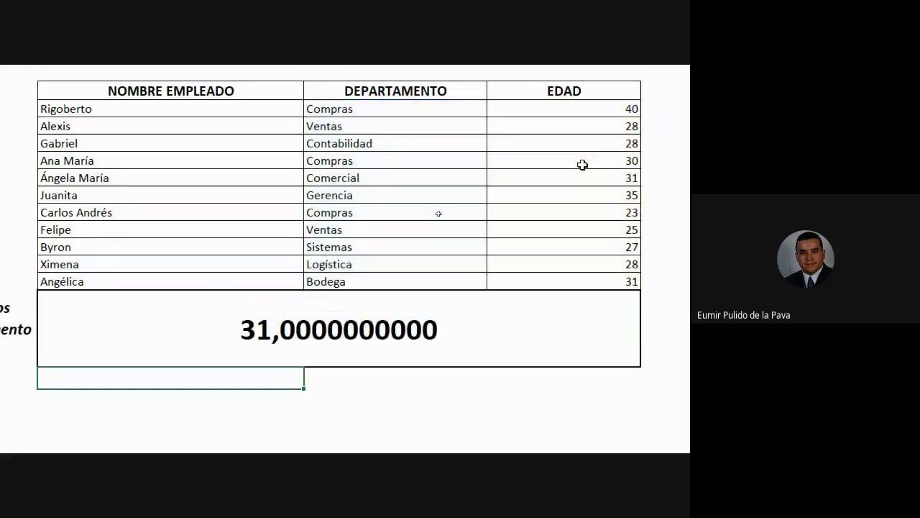
# - Reduce the Compras average result to 31 with no decimals and display its PROMEDIO.SI formula
pyautogui.click(352, 329)
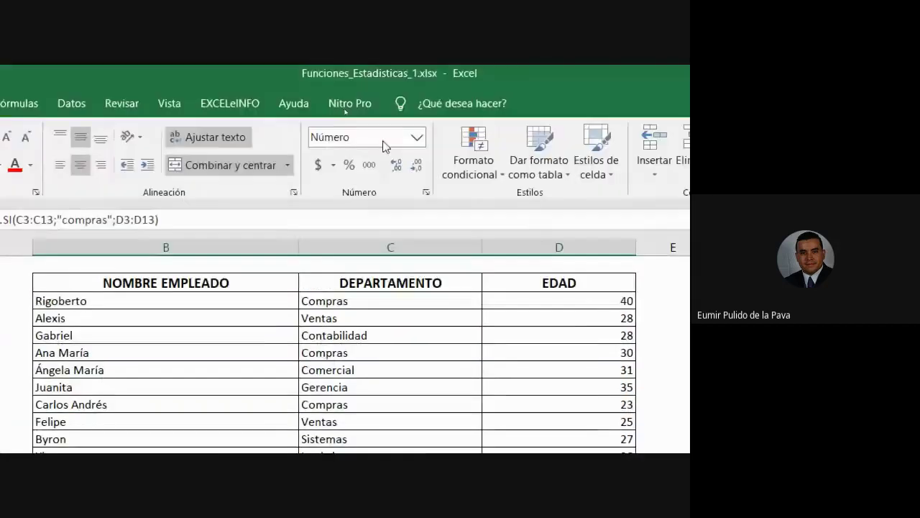
pyautogui.click(422, 165)
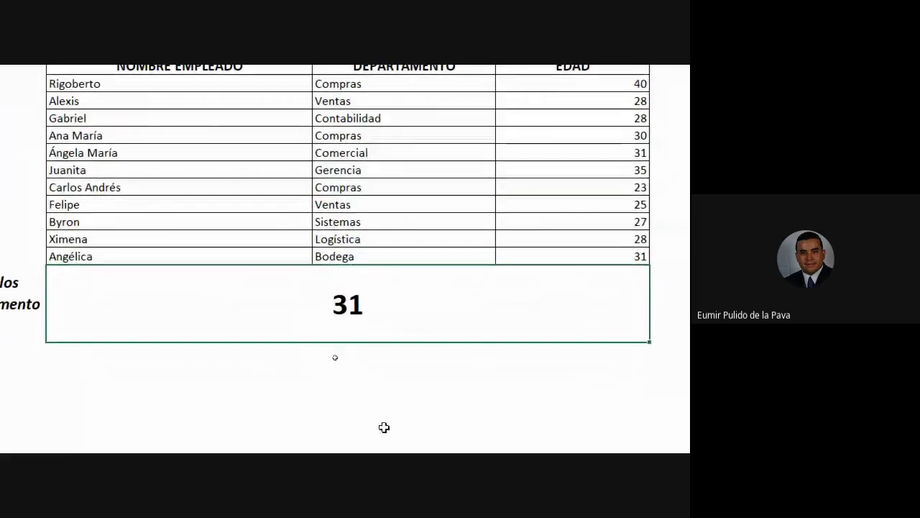
pyautogui.doubleClick(414, 308)
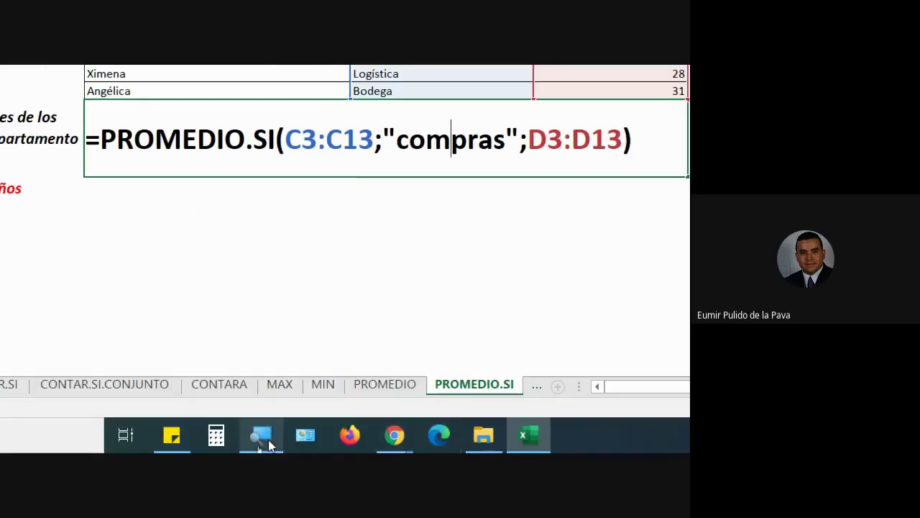
# - Reset the Magnifier zoom to 100% and bring the Google Meet call window forward
pyautogui.click(261, 437)
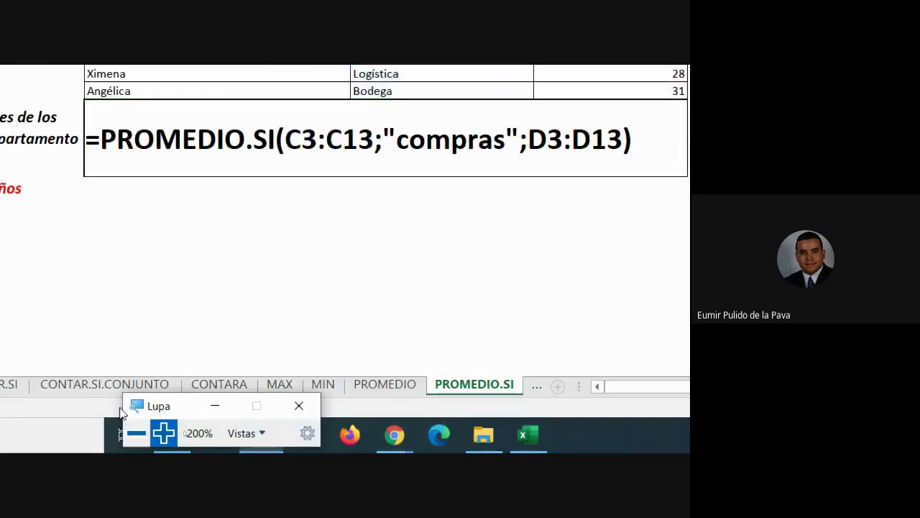
pyautogui.click(136, 434)
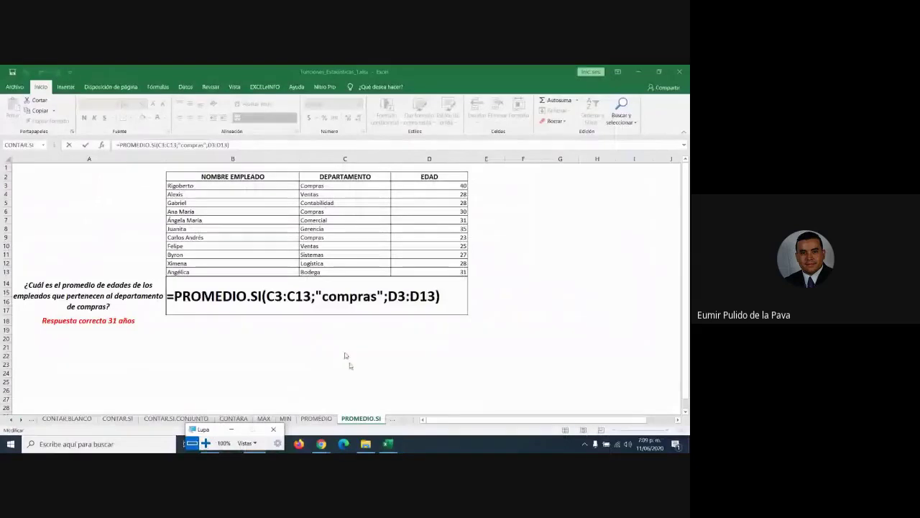
pyautogui.click(321, 443)
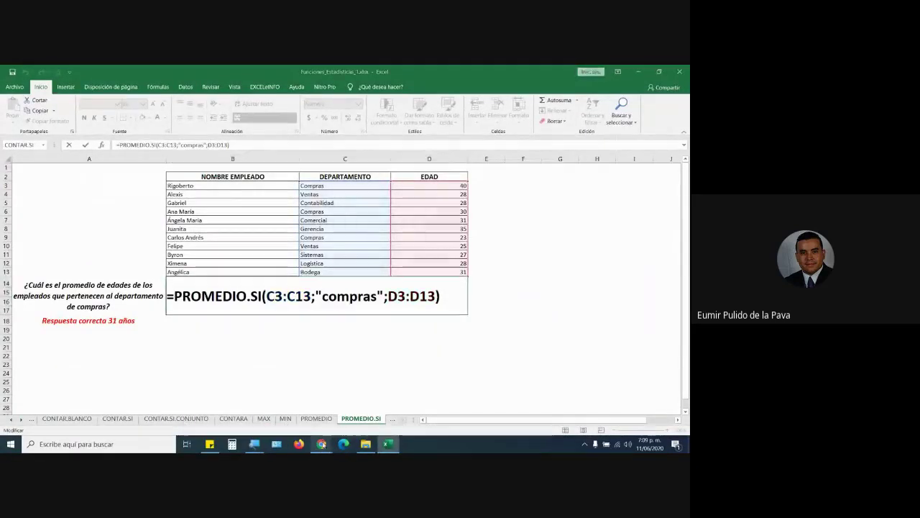
pyautogui.click(281, 409)
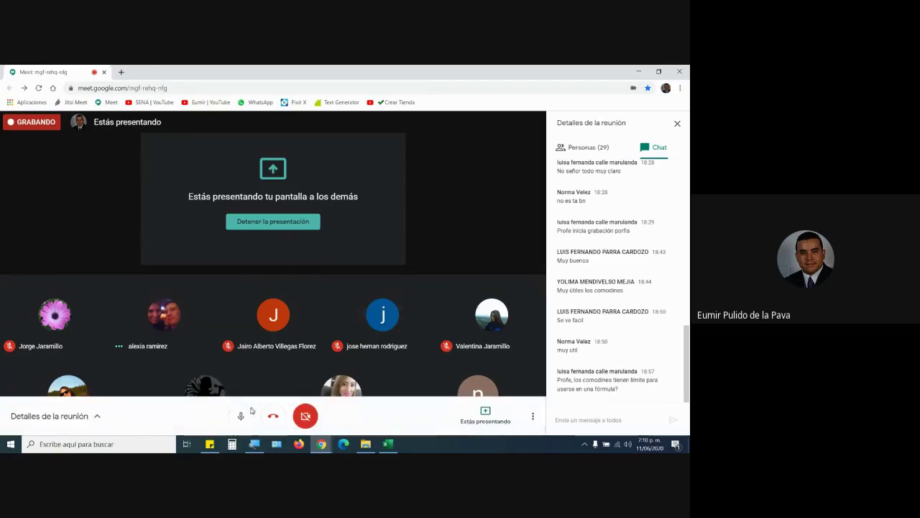
# - Mute and then unmute the Meet microphone, then return to the Excel workbook
pyautogui.click(240, 415)
pyautogui.click(239, 421)
pyautogui.click(387, 445)
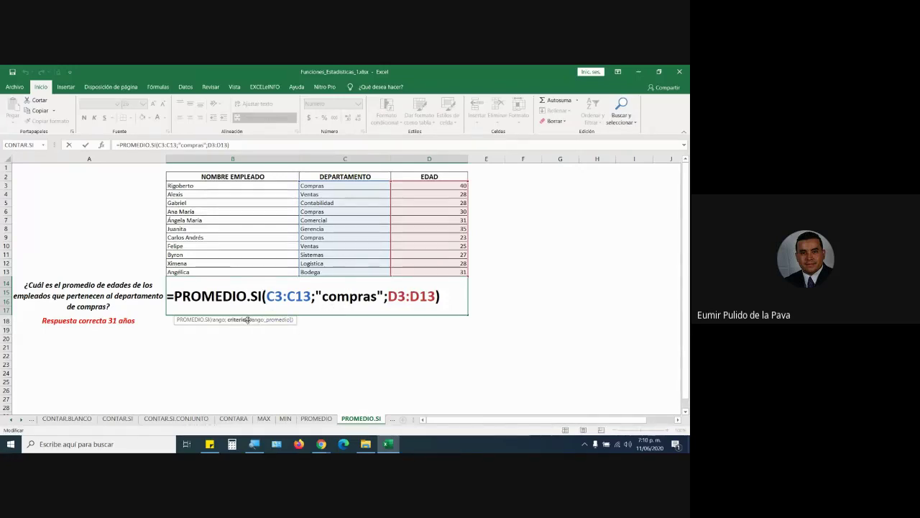
# - Commit the 31 result and copy the question formatting from A14 onto cell A20
pyautogui.press('Return')
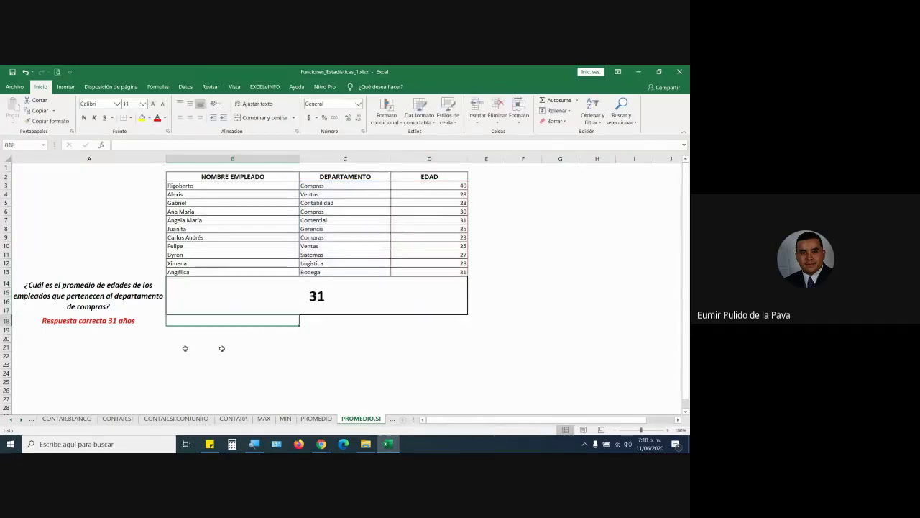
pyautogui.click(110, 296)
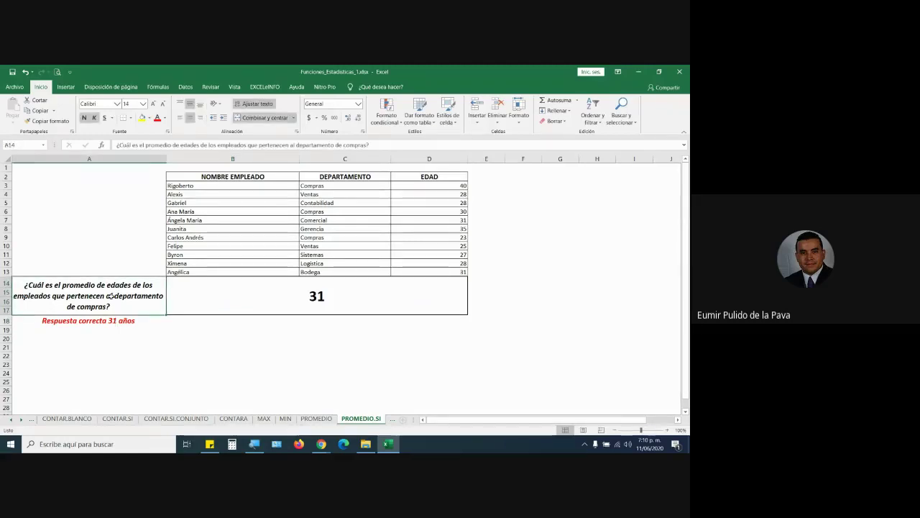
pyautogui.click(47, 121)
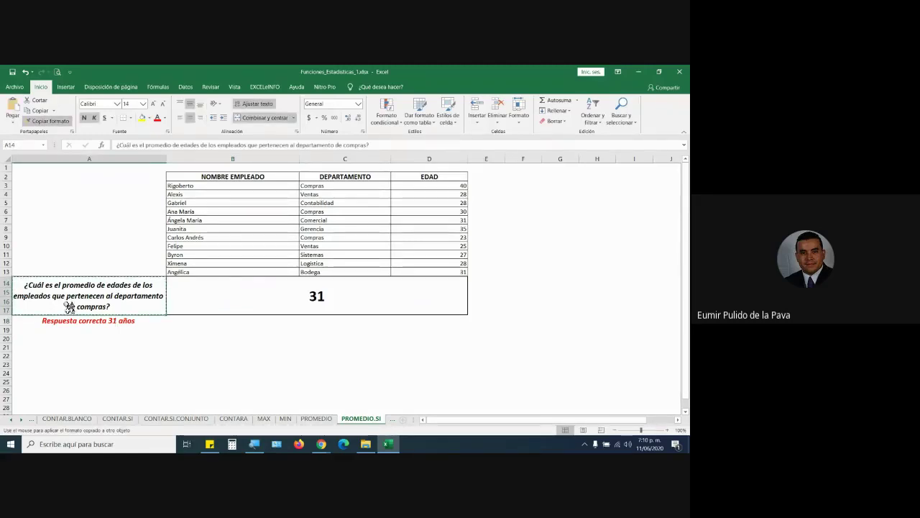
pyautogui.click(91, 340)
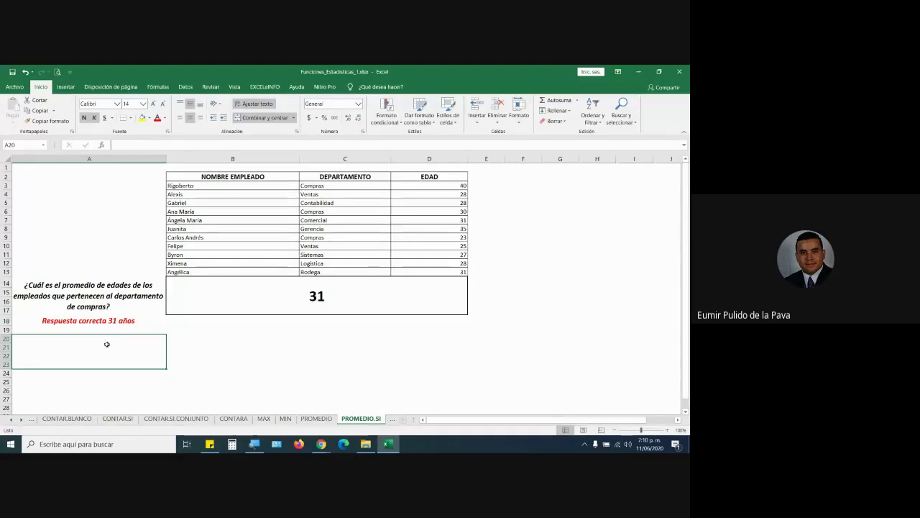
# - Write '¿Cuál es el promedio de edades de los empleados con una edad superior o igual a 35 años?' in A20
pyautogui.write('¿')
pyautogui.press('BackSpace')
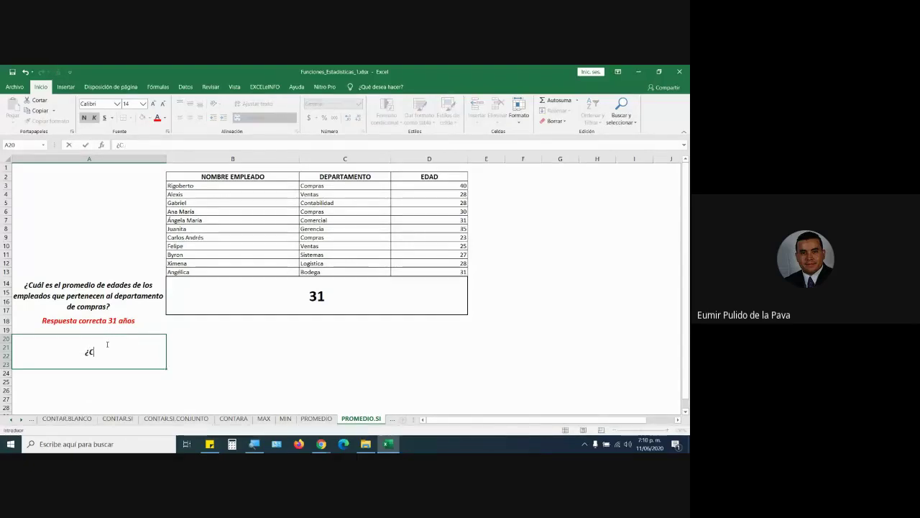
pyautogui.write('Cu')
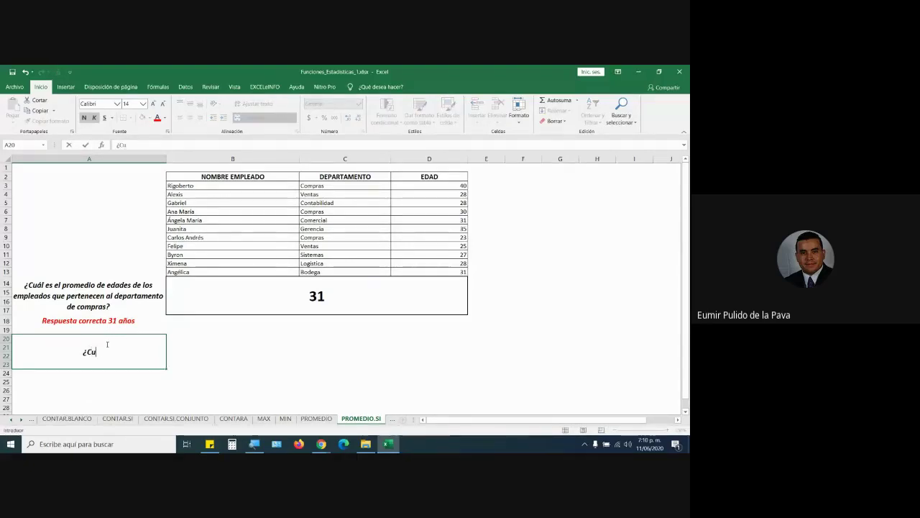
pyautogui.write('ál es el pro')
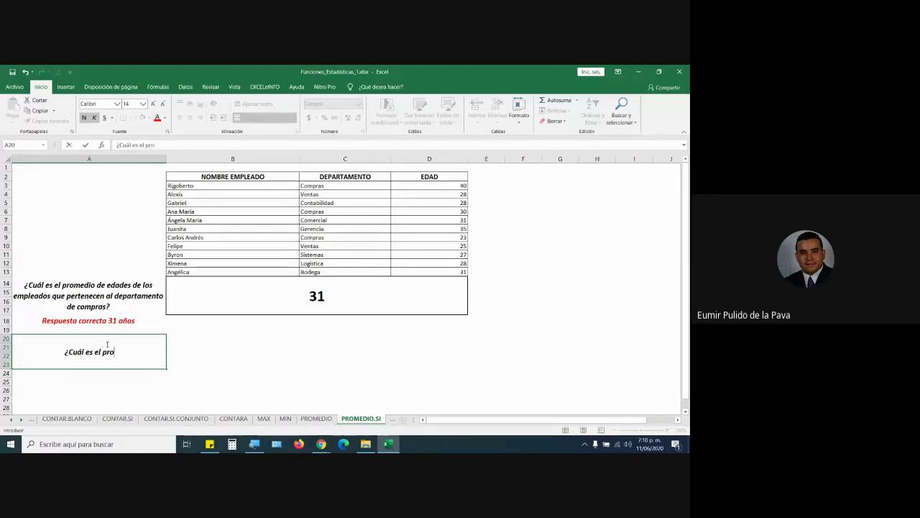
pyautogui.write('medi')
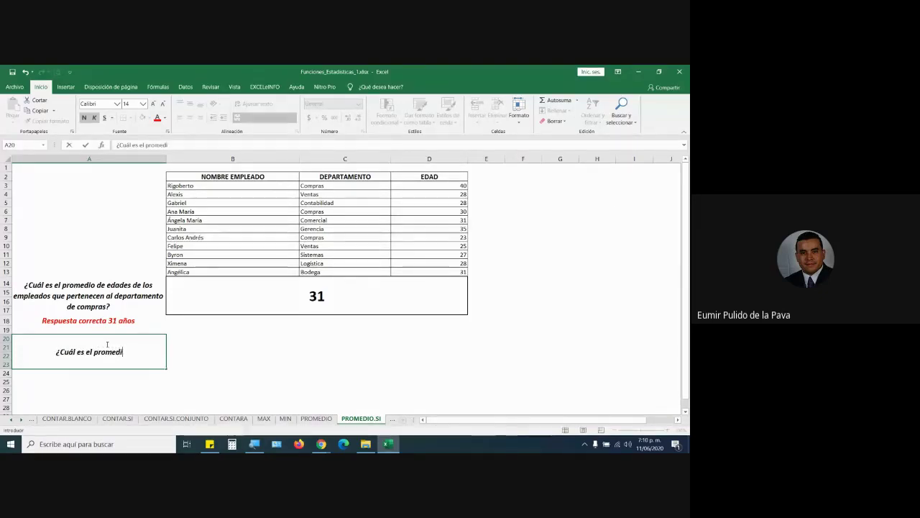
pyautogui.write('o de edad')
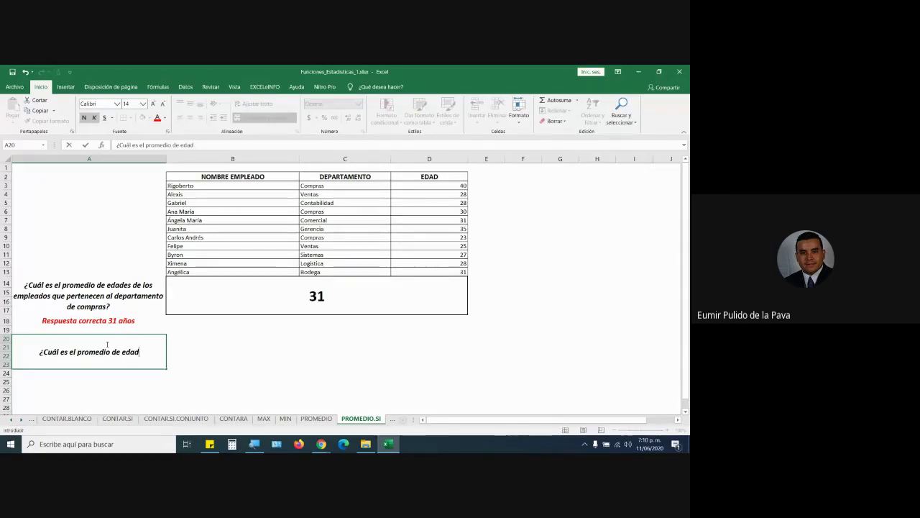
pyautogui.write('es de lo')
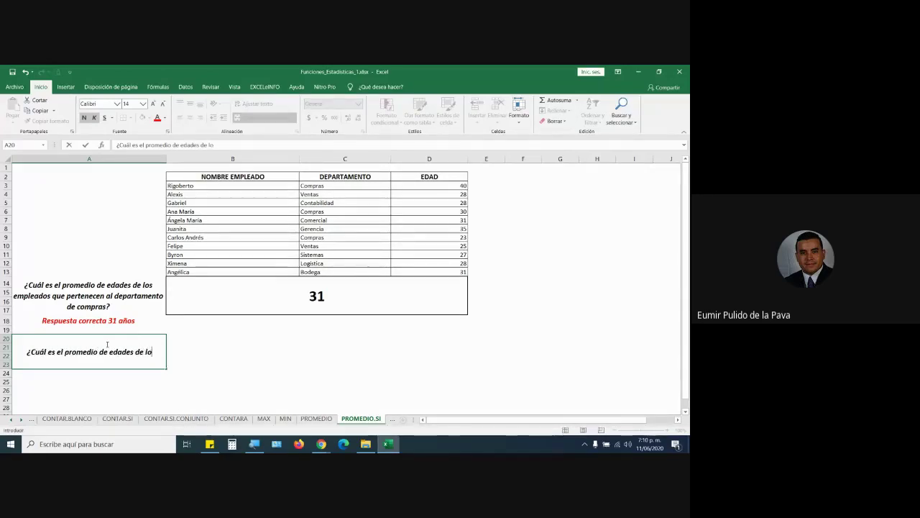
pyautogui.write('s empleados co')
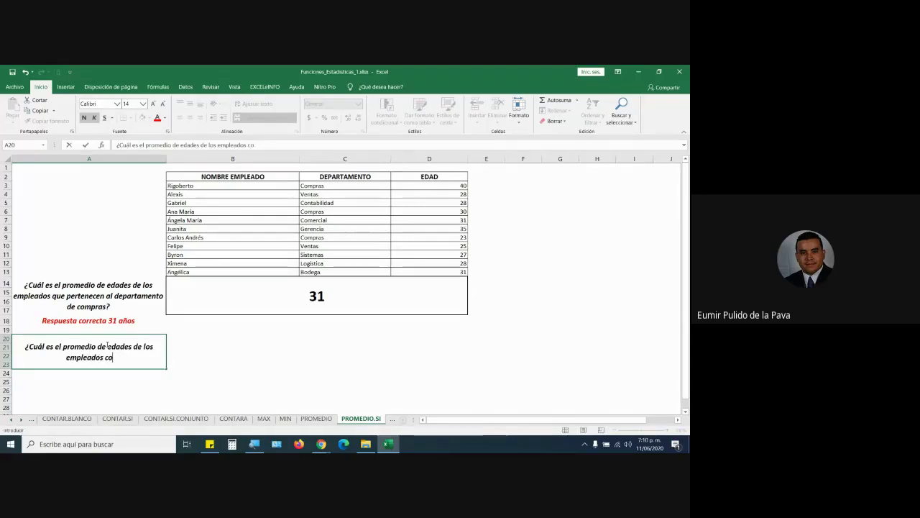
pyautogui.write('n ')
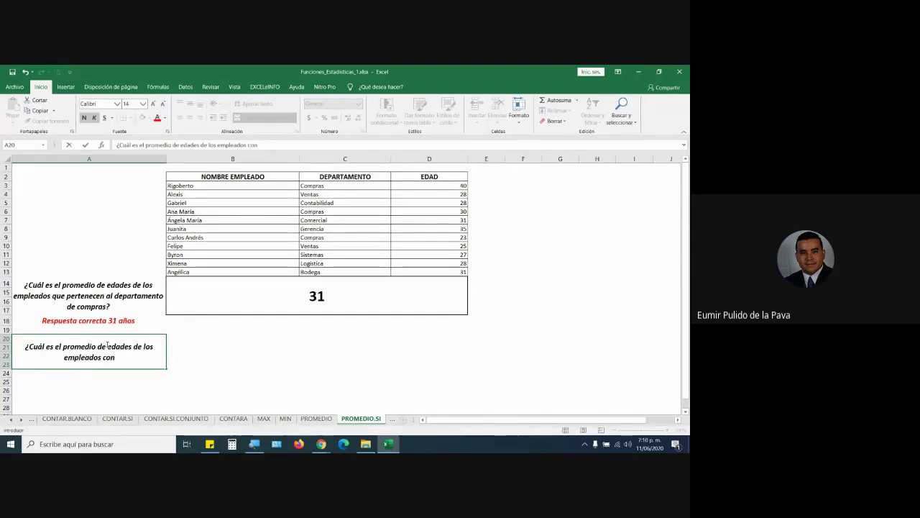
pyautogui.write('una')
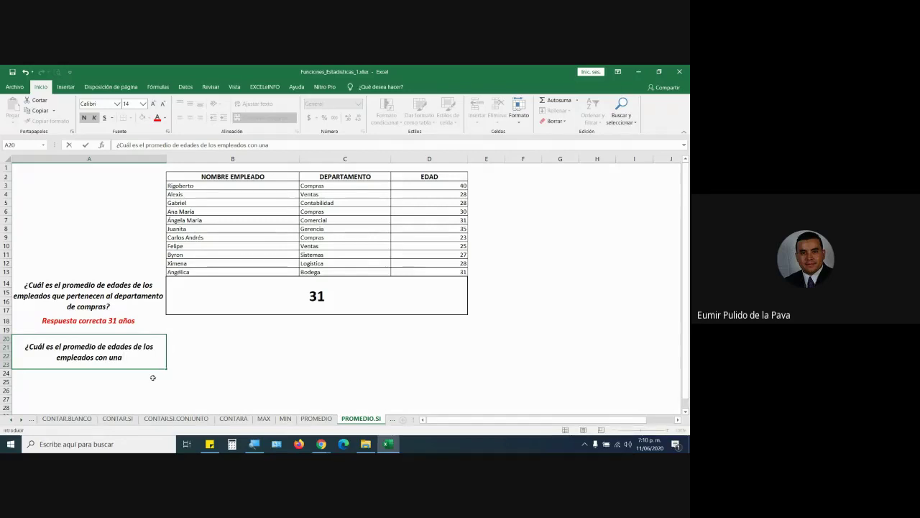
pyautogui.write(' edad')
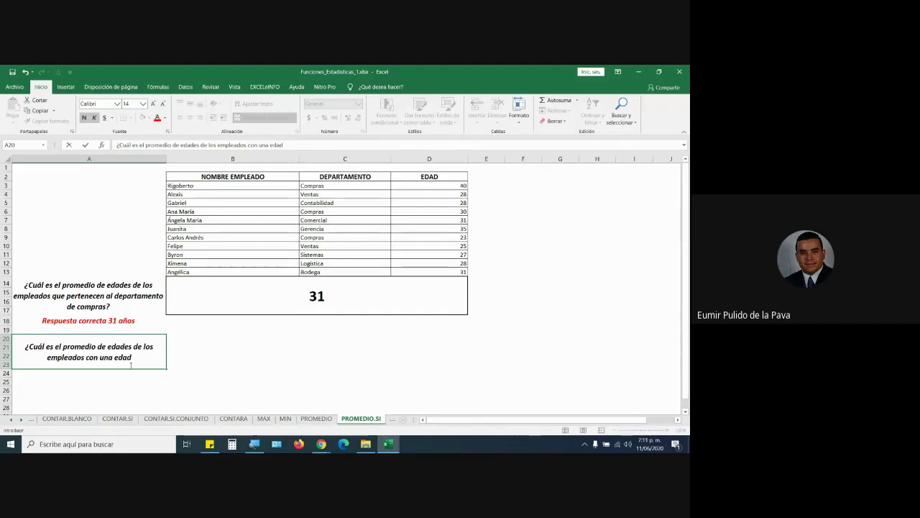
pyautogui.write(' superior o')
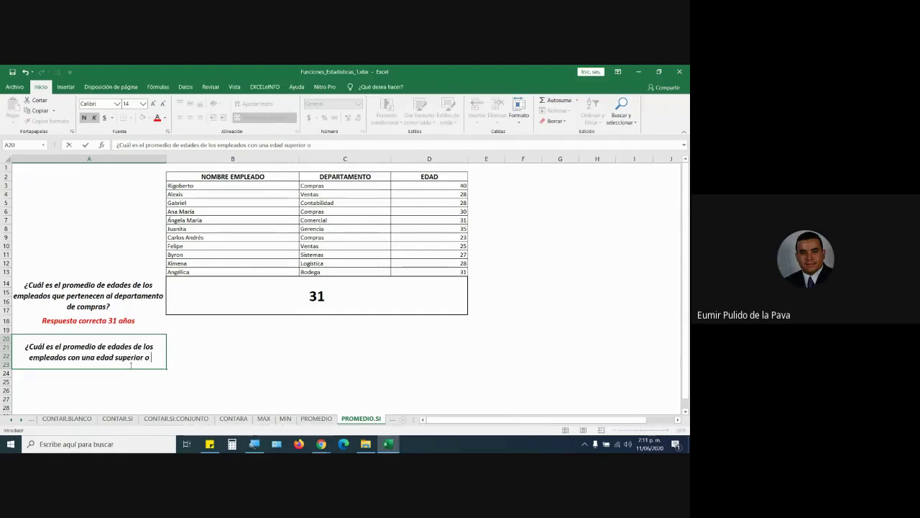
pyautogui.write(' igual')
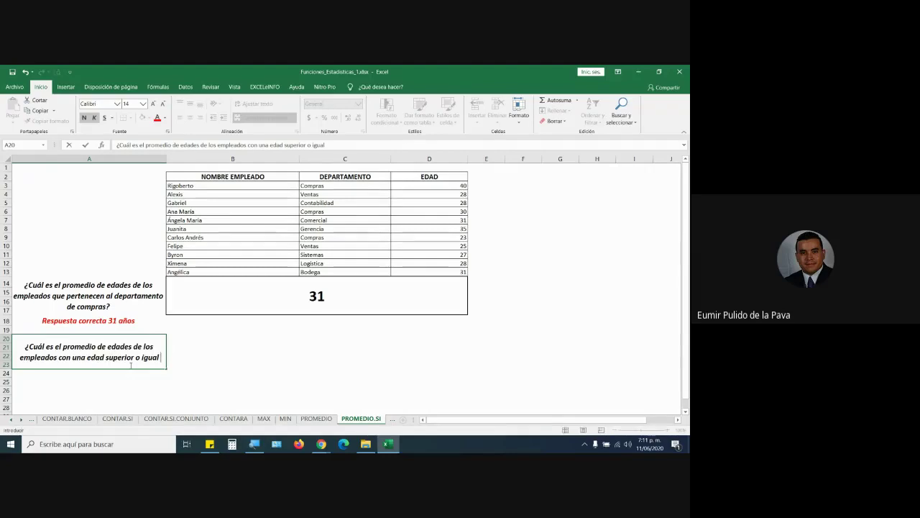
pyautogui.write(' a')
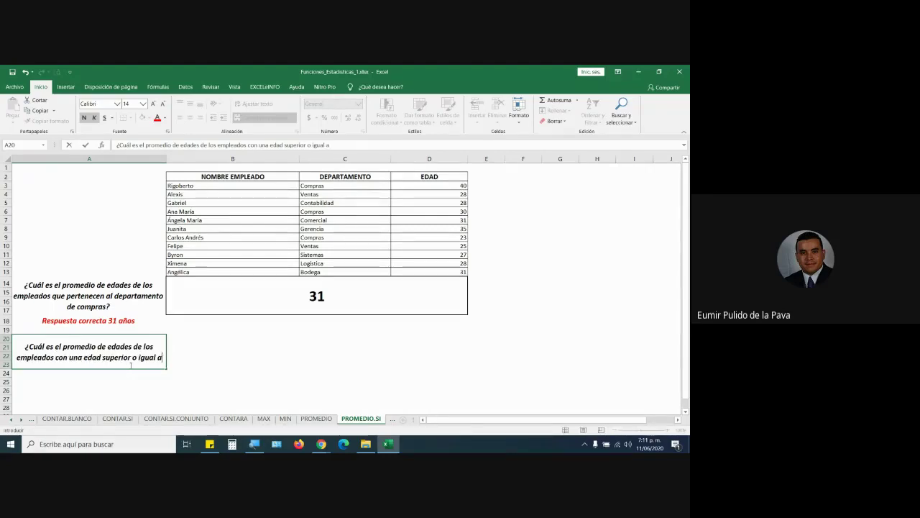
pyautogui.write(' 35 años')
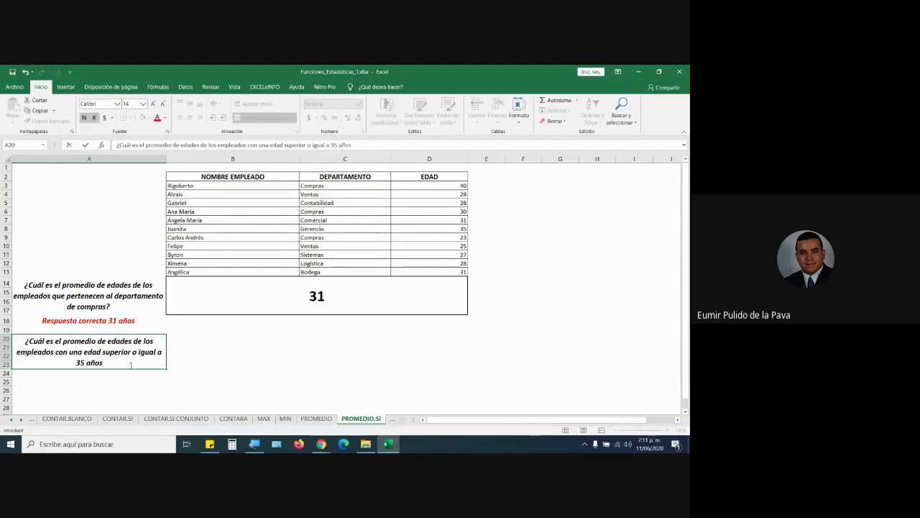
pyautogui.write('?')
pyautogui.press('Return')
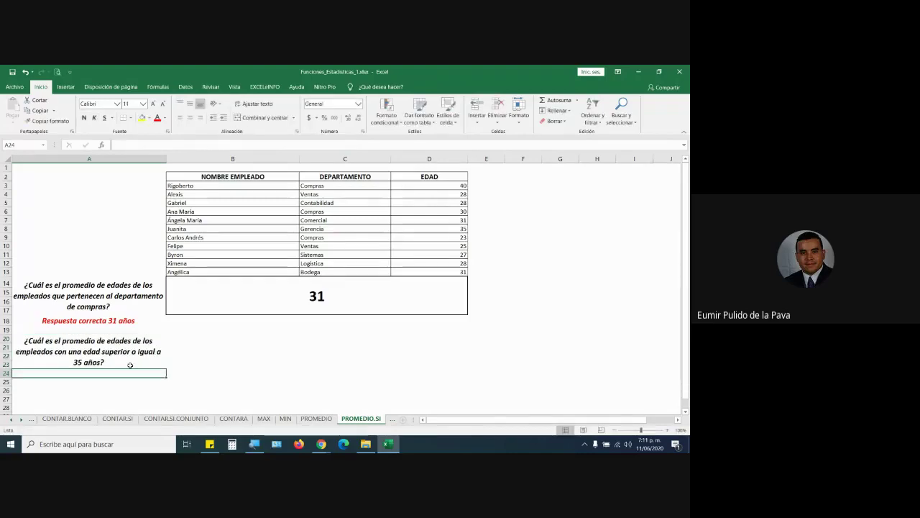
pyautogui.press('super+plus')
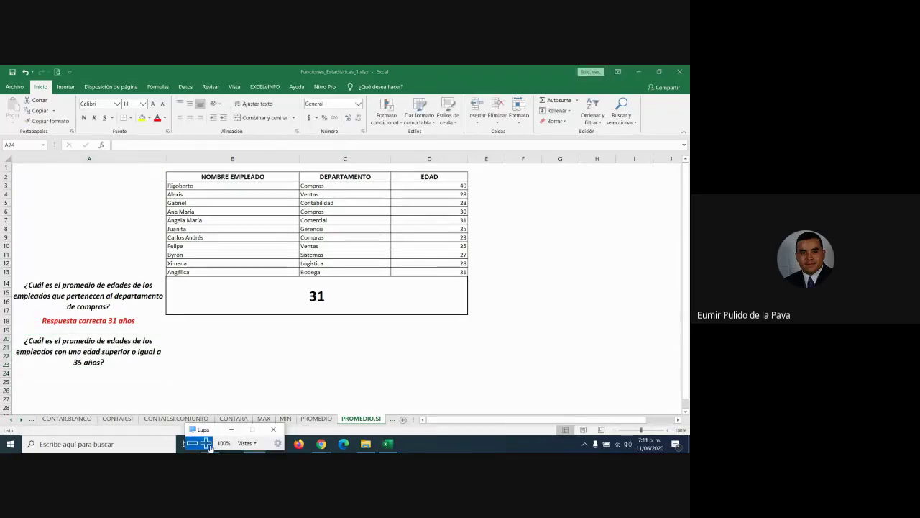
# - Replace 'con una' with 'que tienen una' in the second question in A20
pyautogui.click(206, 442)
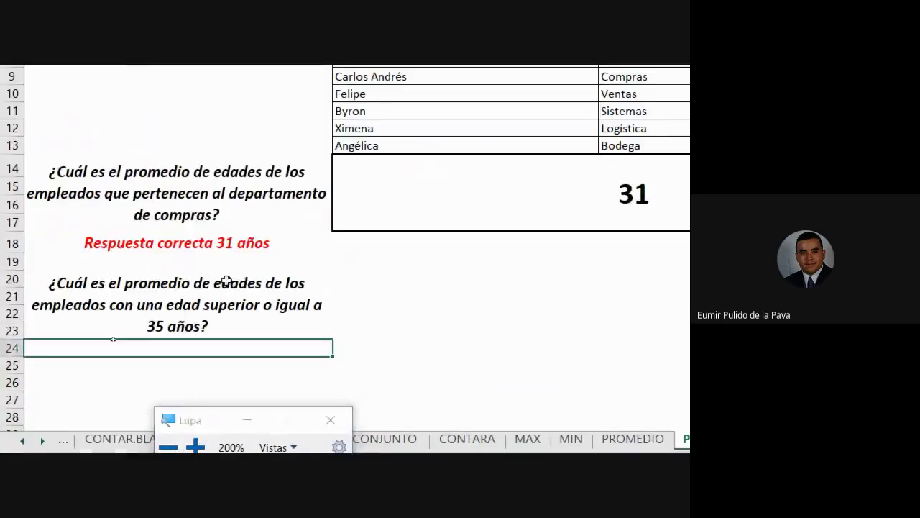
pyautogui.click(91, 291)
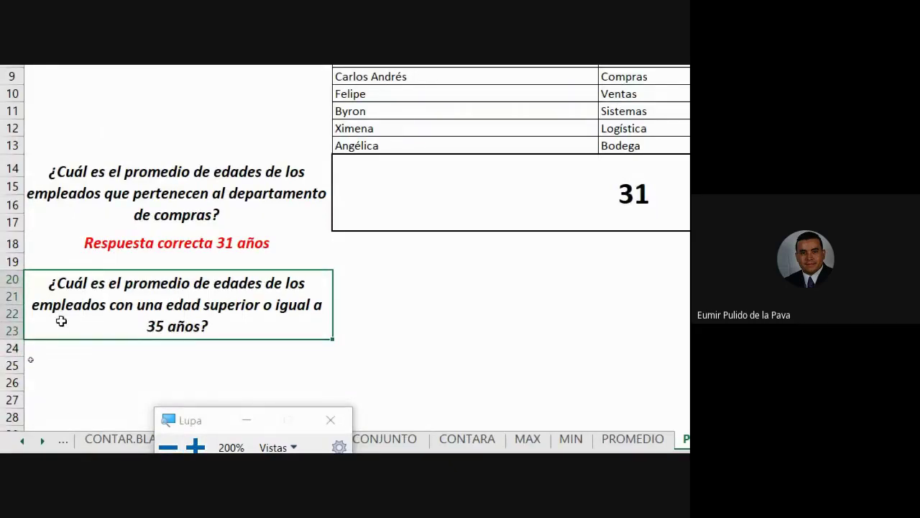
pyautogui.doubleClick(166, 306)
pyautogui.moveTo(105, 305); pyautogui.dragTo(154, 305)
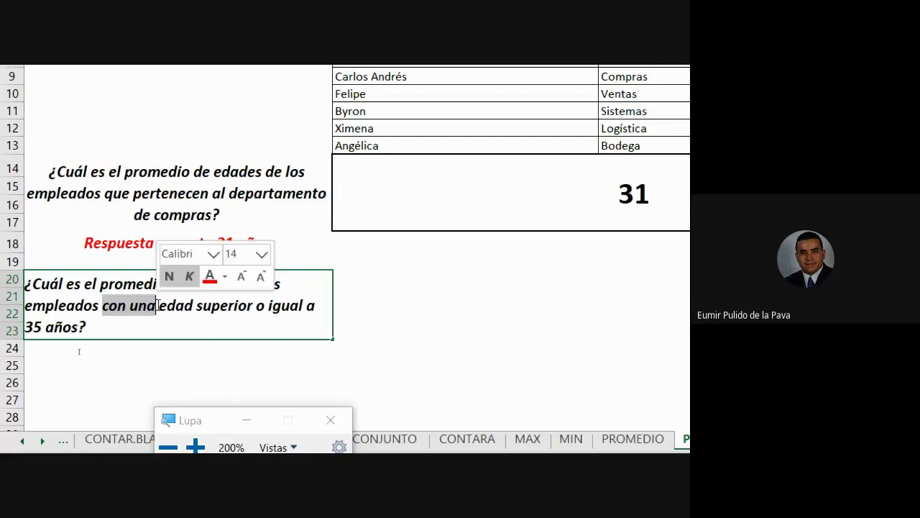
pyautogui.write('que tienen')
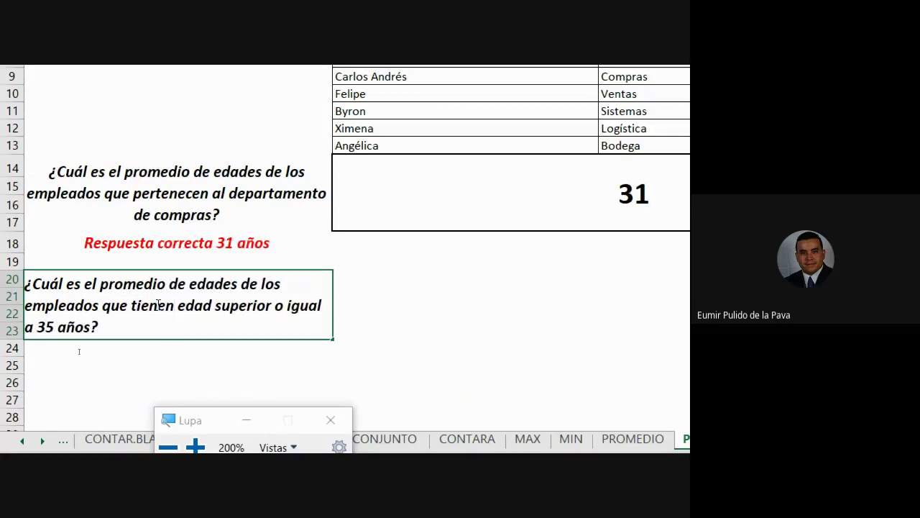
pyautogui.write(' una')
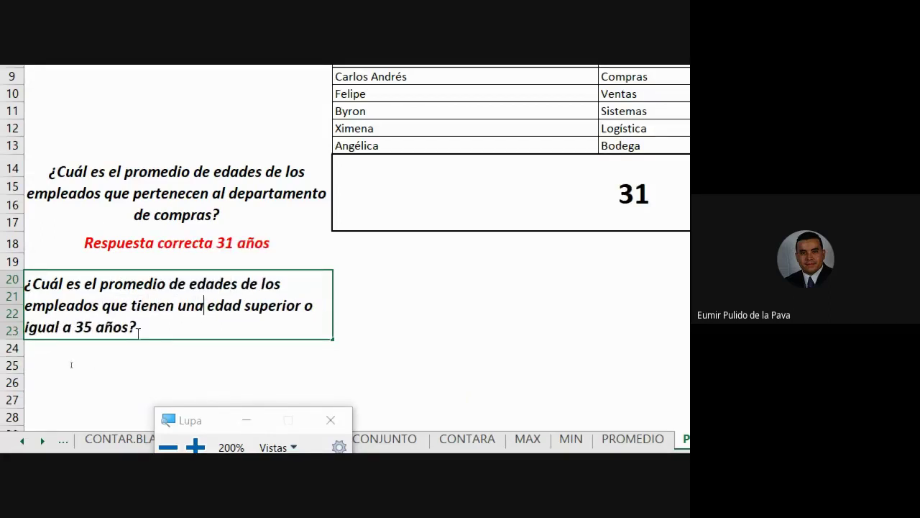
pyautogui.click(220, 375)
pyautogui.click(316, 327)
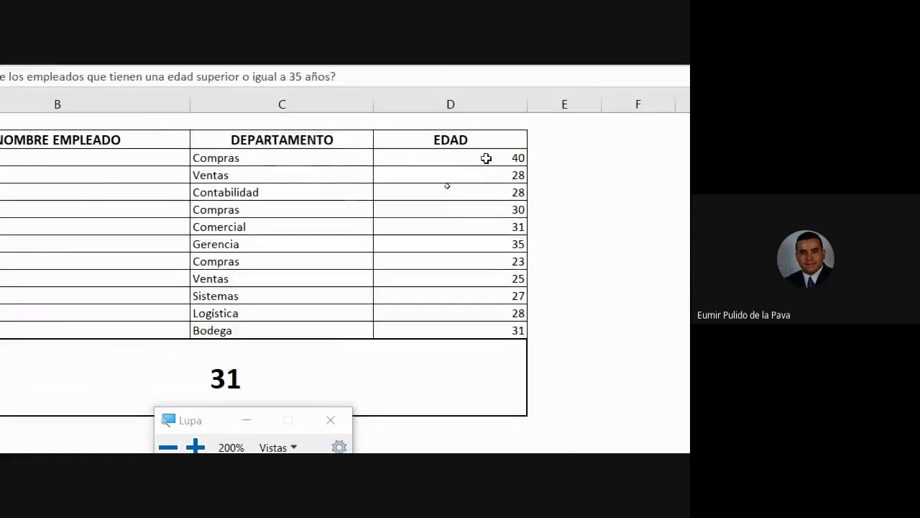
# - Mark the ages 40 and 35 in EDAD, then change the Sistemas age from 27 to 38
pyautogui.moveTo(483, 159); pyautogui.dragTo(479, 328)
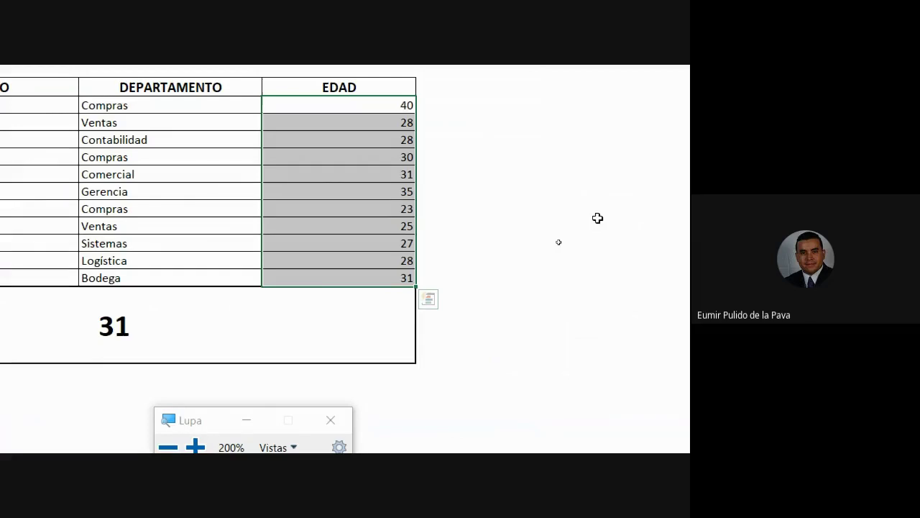
pyautogui.click(376, 103)
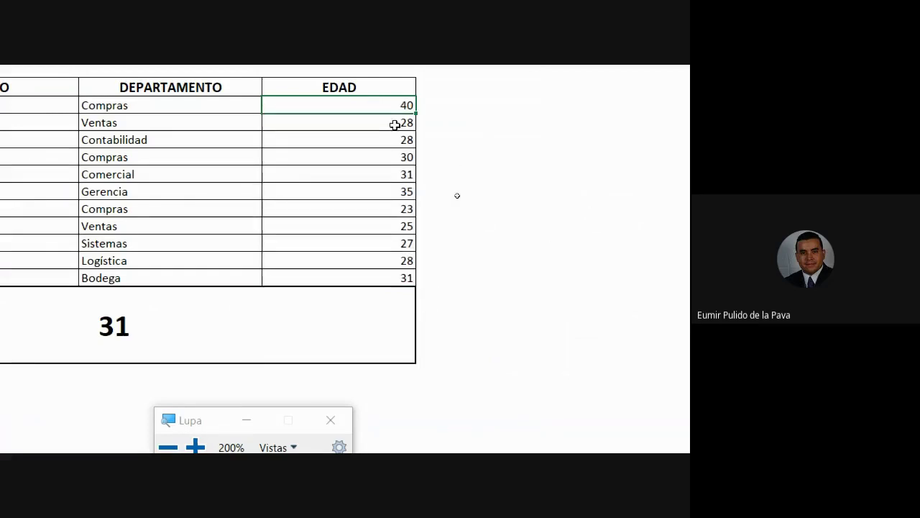
pyautogui.keyDown('ctrl'); pyautogui.click(396, 192); pyautogui.keyUp('ctrl')
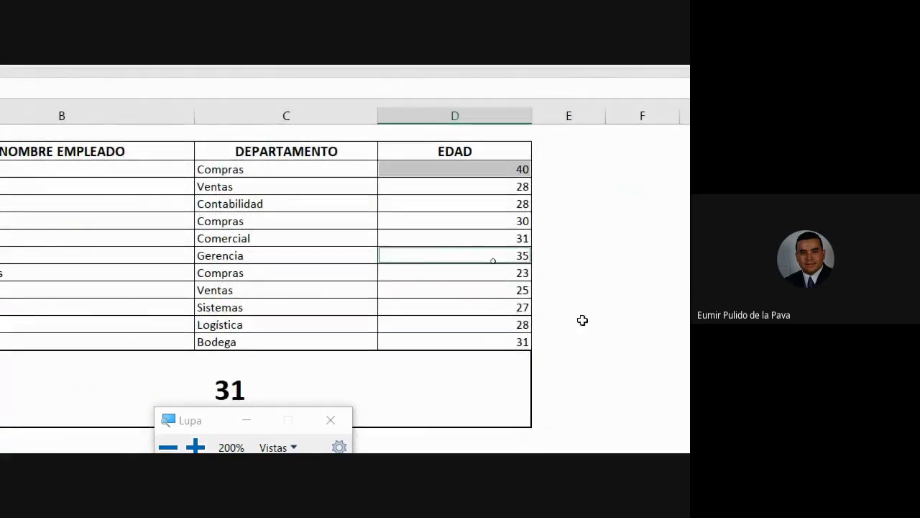
pyautogui.click(486, 306)
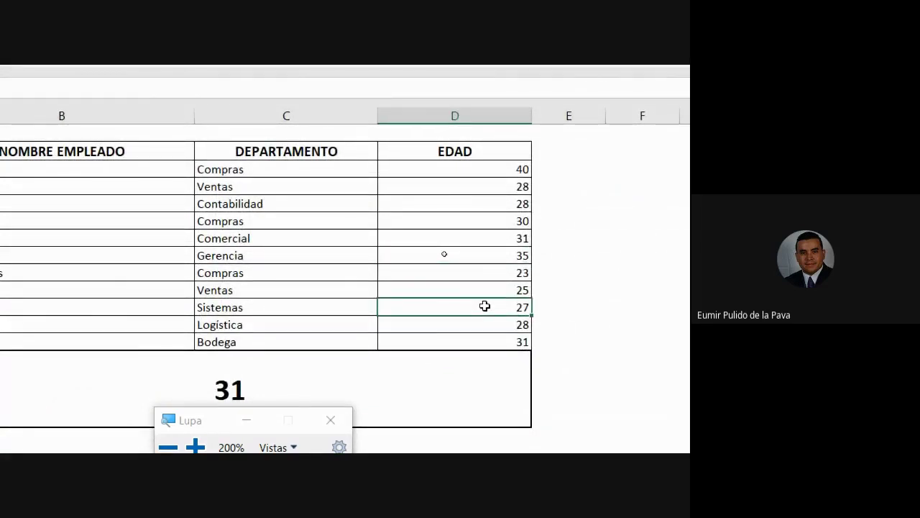
pyautogui.write('38')
pyautogui.press('Return')
pyautogui.press('Return')
pyautogui.write('53')
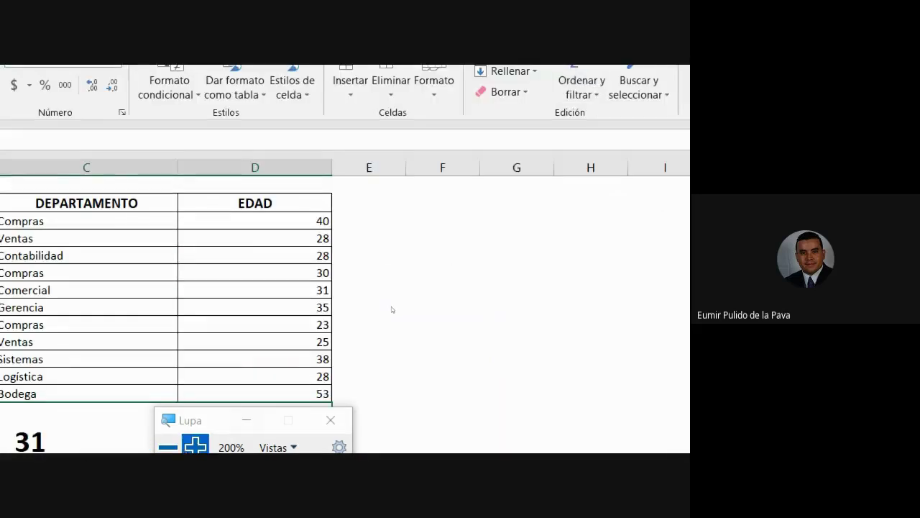
# - Select the ages 40, 35, 38 and 53 together to check their sum and average
pyautogui.click(270, 190)
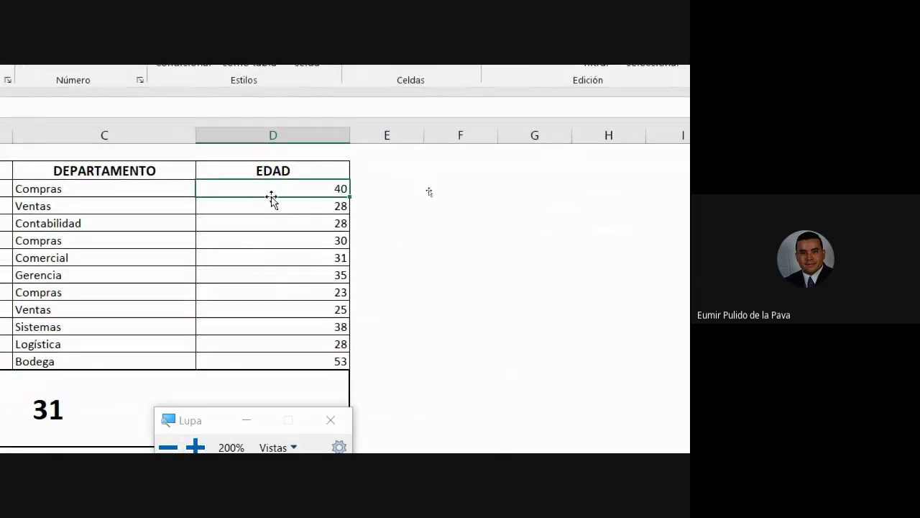
pyautogui.keyDown('ctrl'); pyautogui.click(301, 274); pyautogui.keyUp('ctrl')
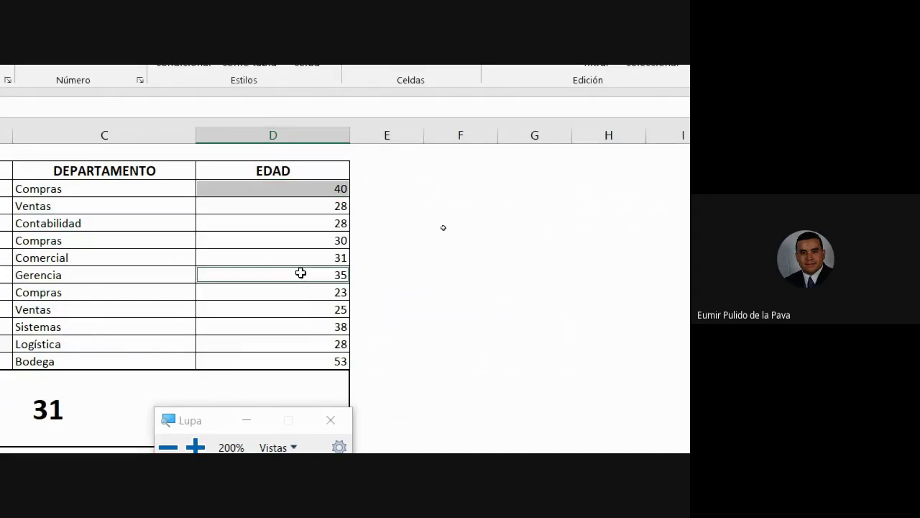
pyautogui.keyDown('ctrl'); pyautogui.click(322, 326); pyautogui.keyUp('ctrl')
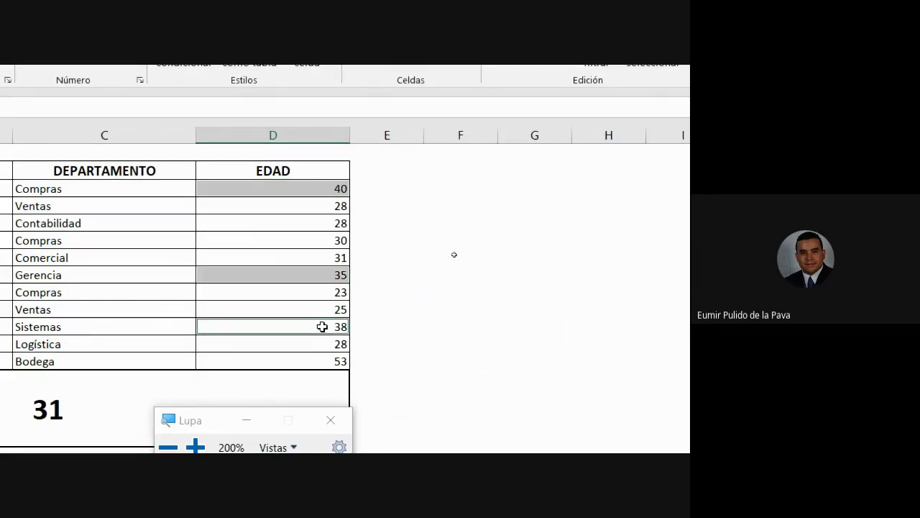
pyautogui.keyDown('ctrl'); pyautogui.click(320, 359); pyautogui.keyUp('ctrl')
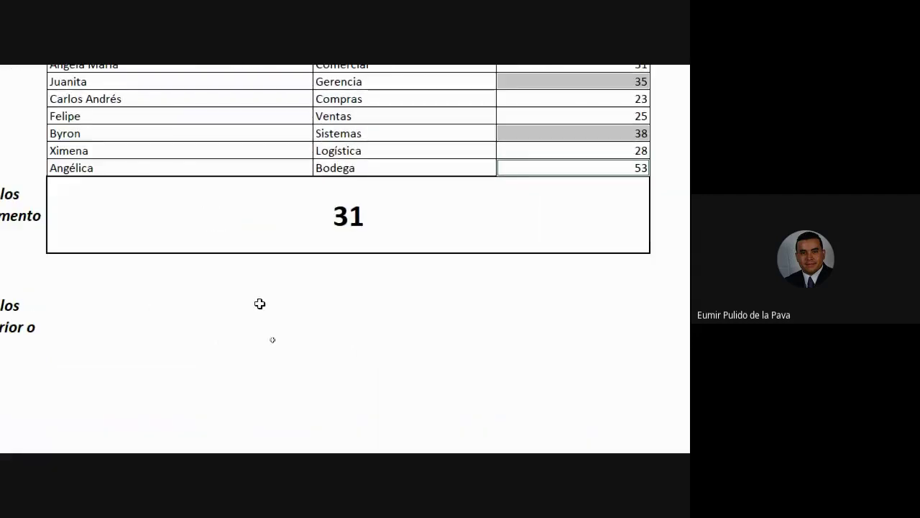
# - Copy the 31 answer box's formatting to the cell below and start a PROMEDIO.SI formula there
pyautogui.click(220, 211)
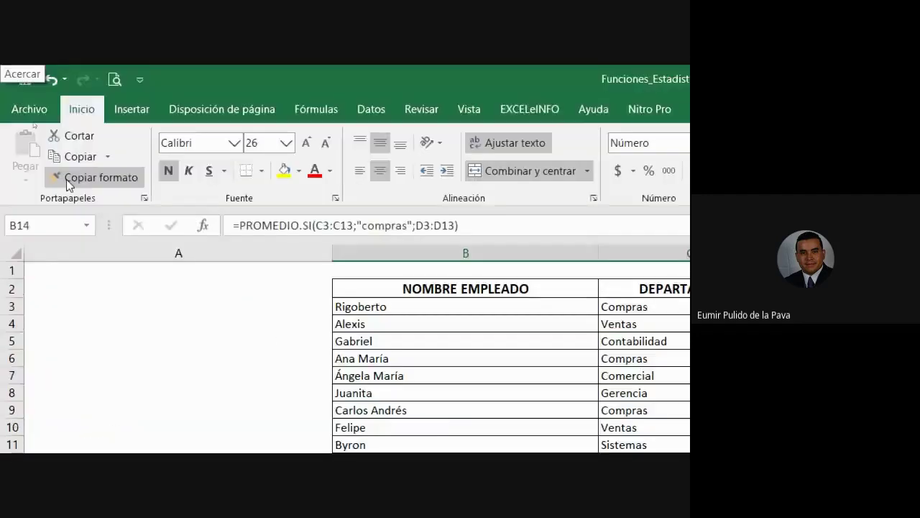
pyautogui.click(66, 177)
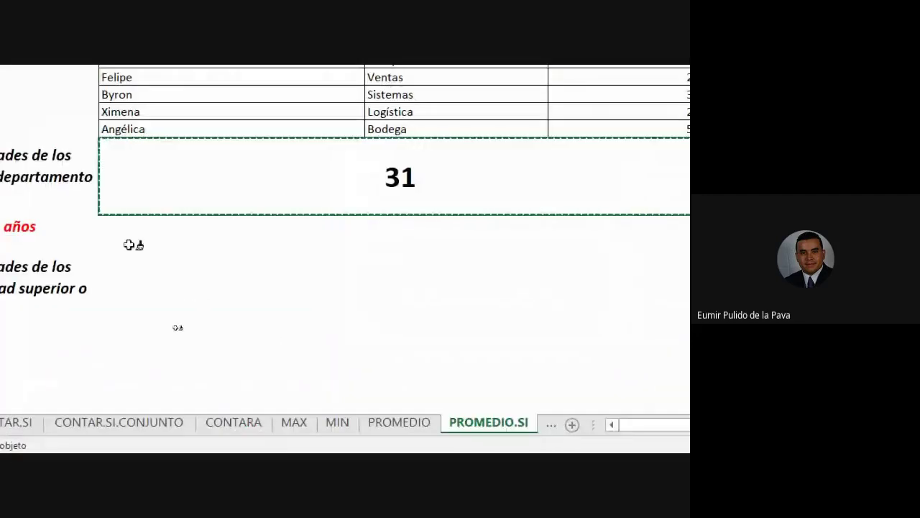
pyautogui.click(113, 226)
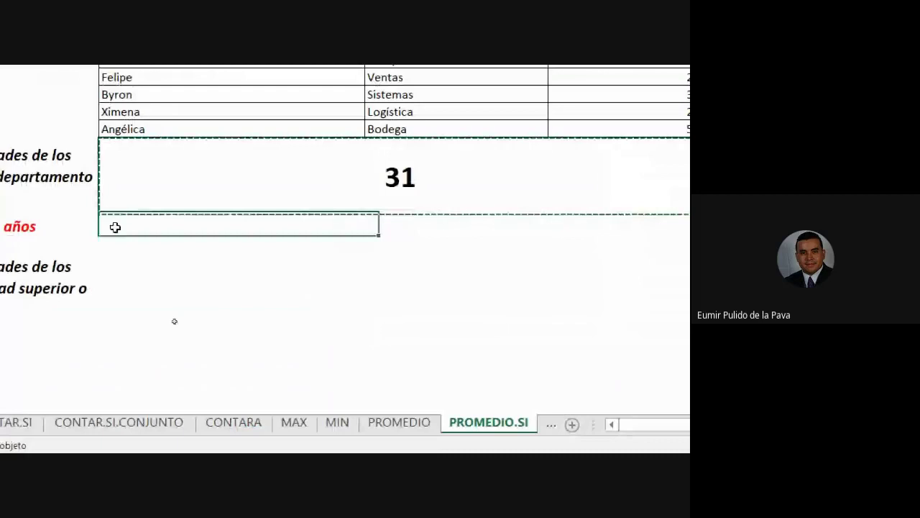
pyautogui.doubleClick(391, 263)
pyautogui.write('=pro')
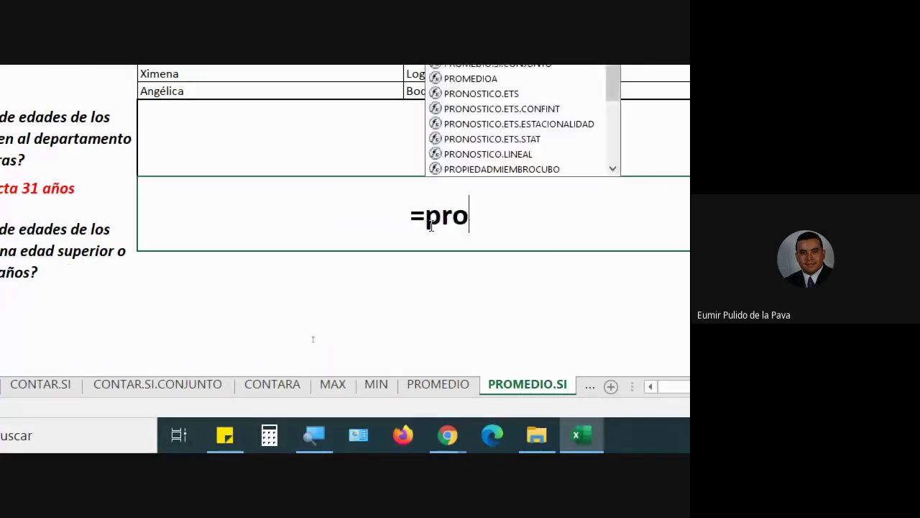
pyautogui.write('m')
pyautogui.doubleClick(466, 276)
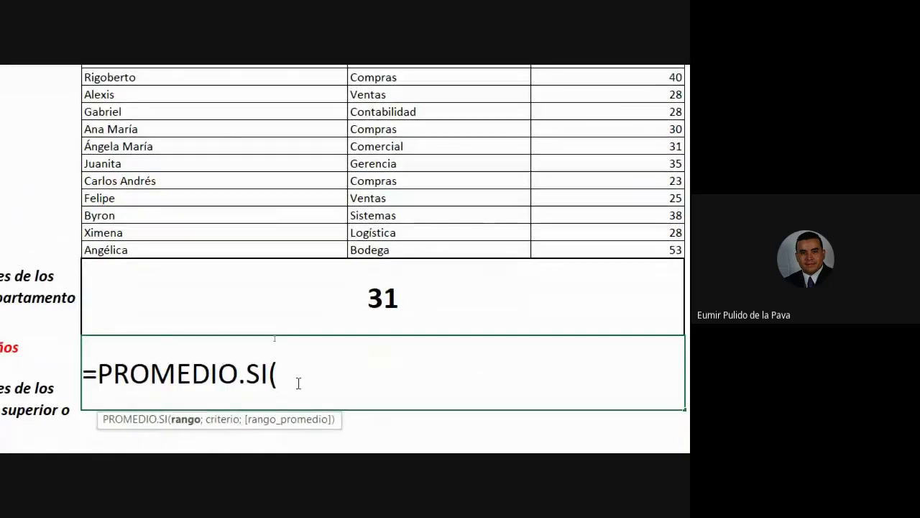
# - Give the formula range D3:D13 and criterion ">=35", closing the parenthesis
pyautogui.moveTo(395, 210); pyautogui.dragTo(392, 383)
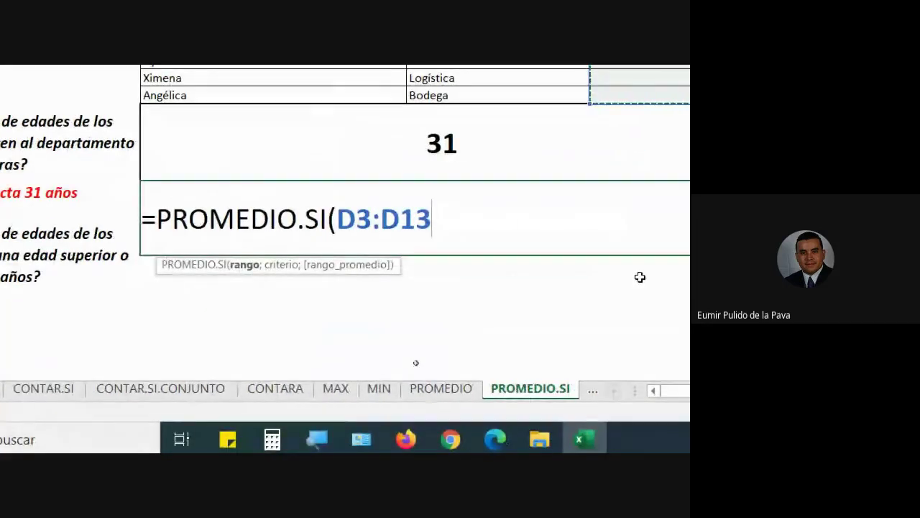
pyautogui.write(';')
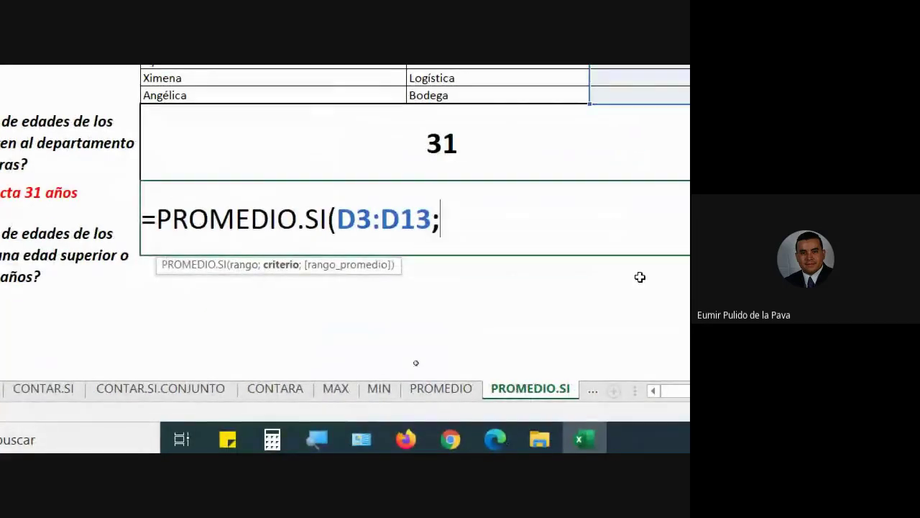
pyautogui.write('">=')
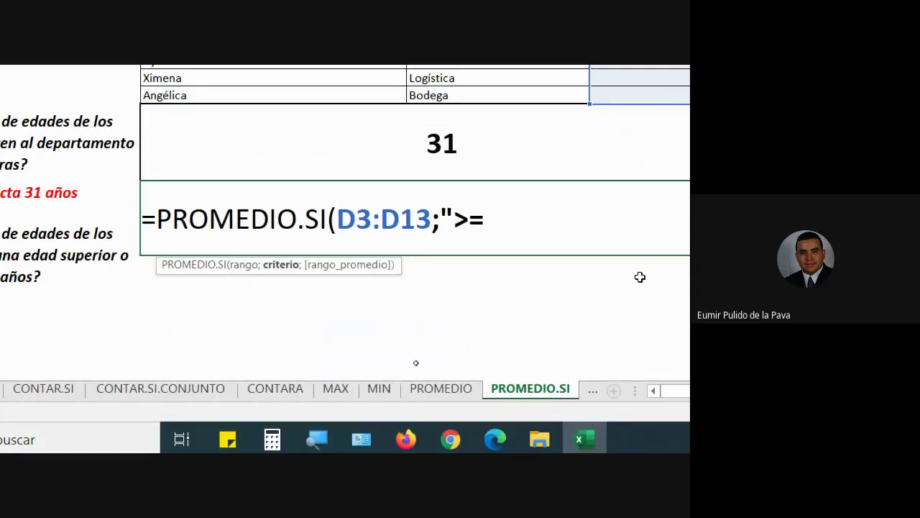
pyautogui.write('35')
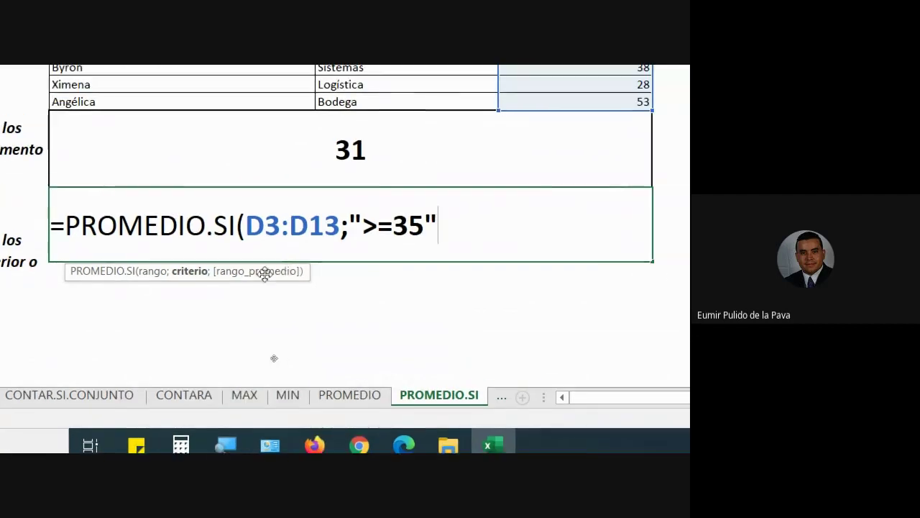
pyautogui.moveTo(246, 225); pyautogui.dragTo(325, 225)
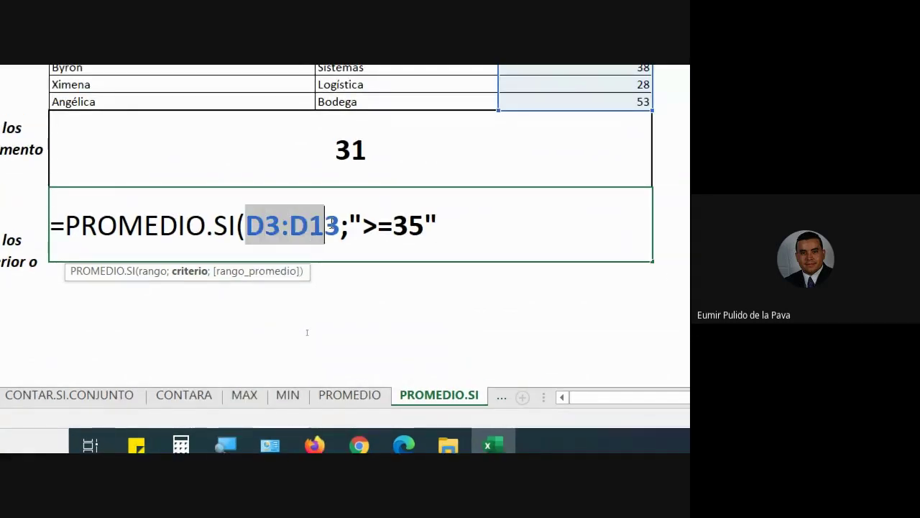
pyautogui.moveTo(309, 332); pyautogui.dragTo(342, 333)
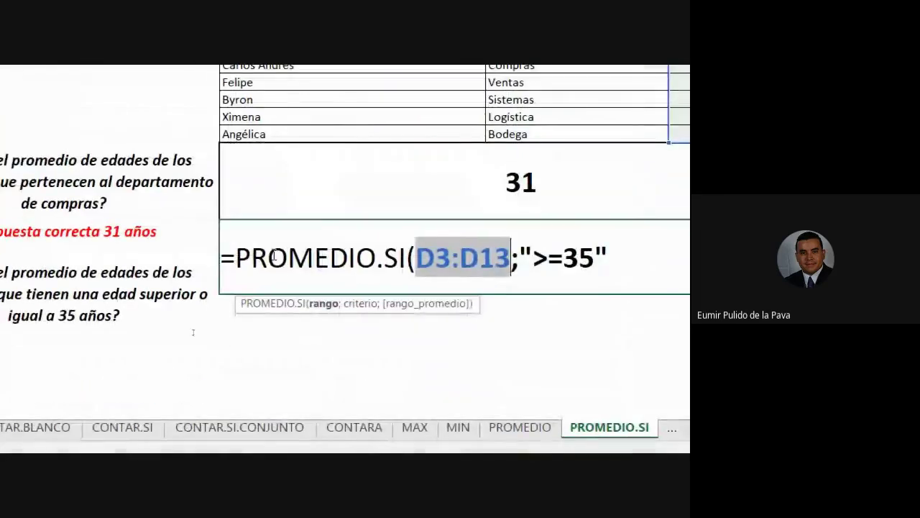
pyautogui.click(610, 257)
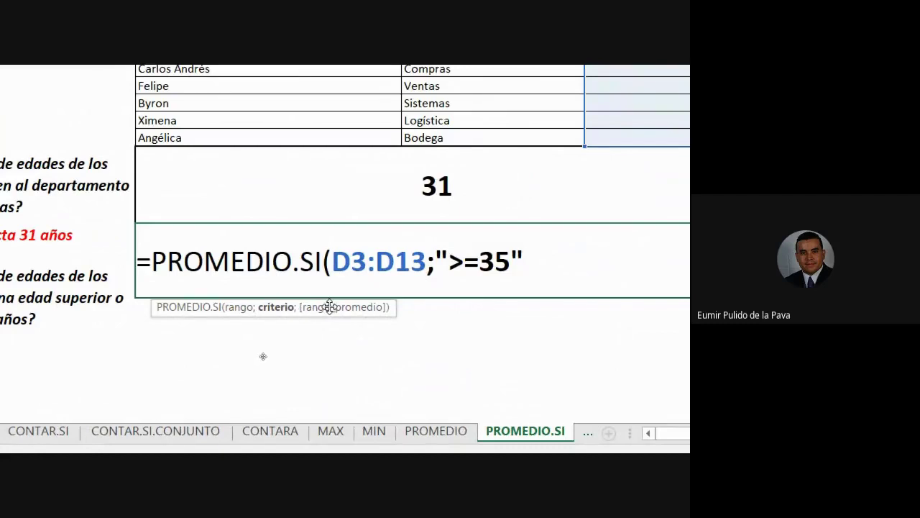
pyautogui.write(')')
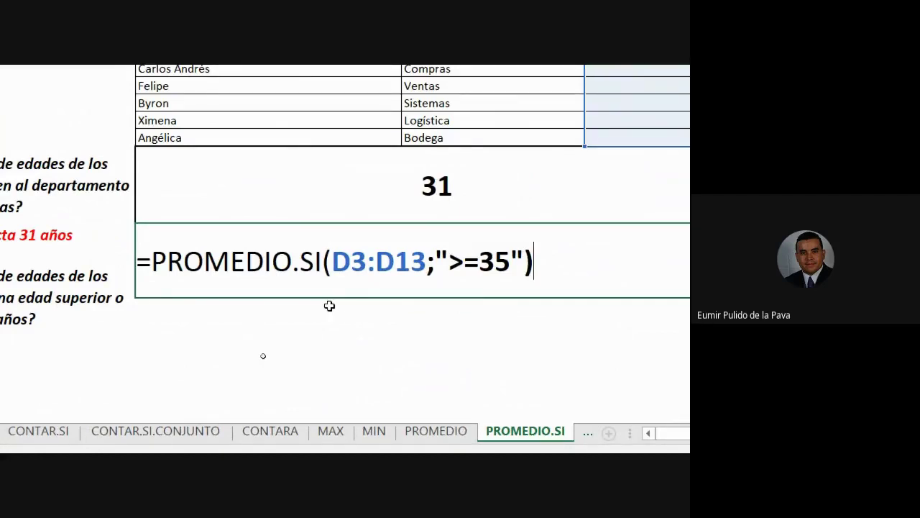
# - Review the arguments and commit =PROMEDIO.SI(D3:D13;">=35"), which returns 42
pyautogui.moveTo(334, 259); pyautogui.dragTo(426, 259)
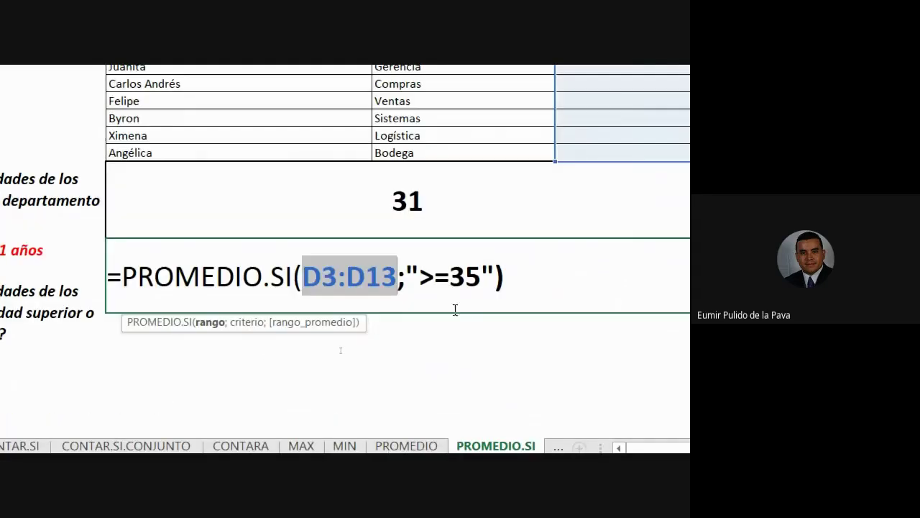
pyautogui.moveTo(420, 287); pyautogui.dragTo(480, 281)
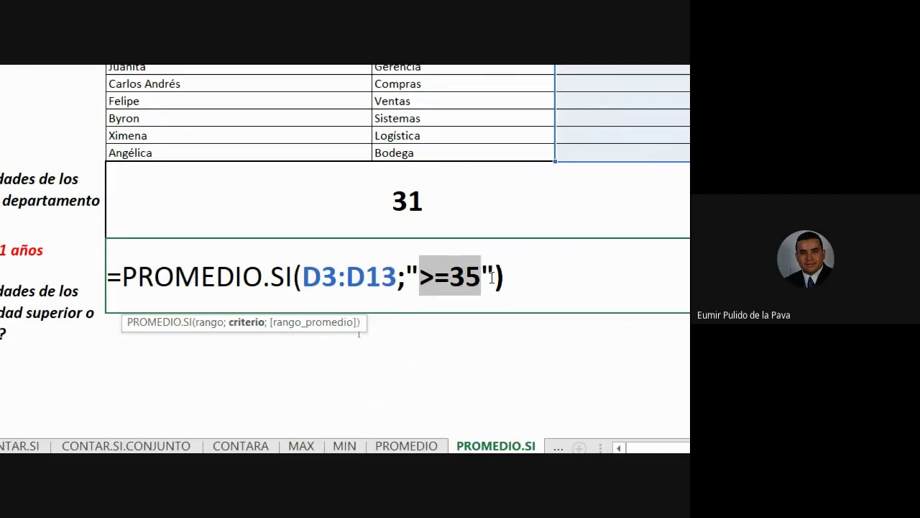
pyautogui.click(494, 278)
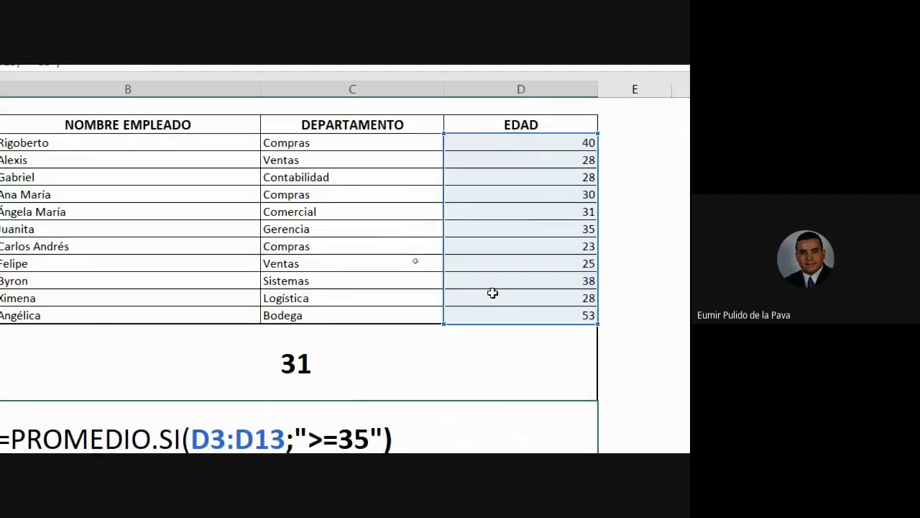
pyautogui.moveTo(298, 243); pyautogui.dragTo(394, 243)
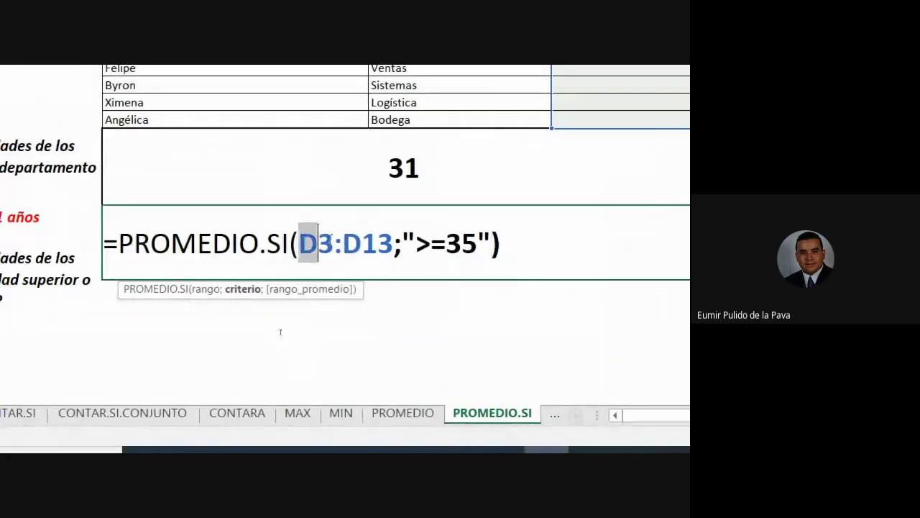
pyautogui.click(548, 240)
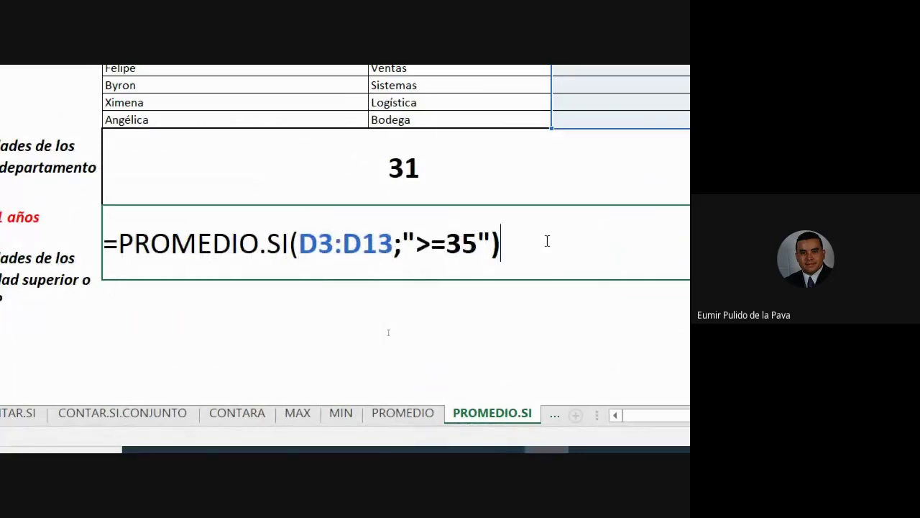
pyautogui.press('Return')
pyautogui.click(546, 241)
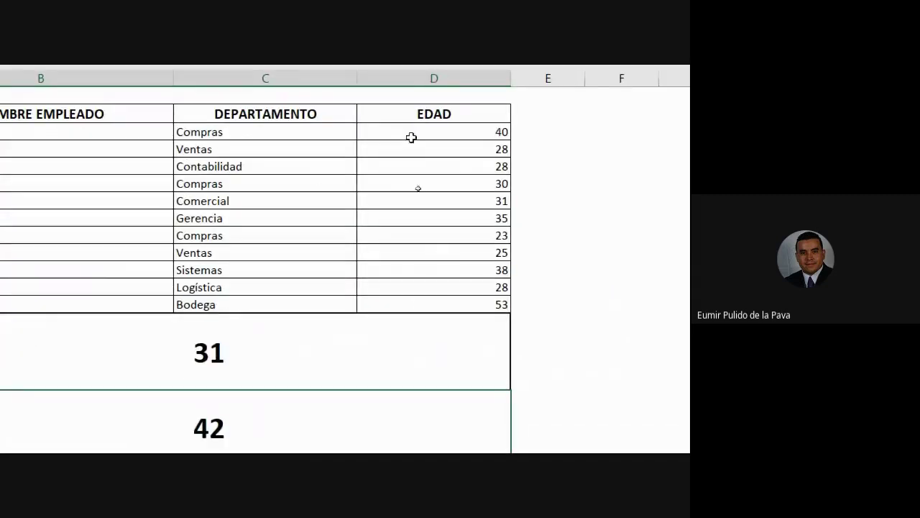
pyautogui.click(416, 131)
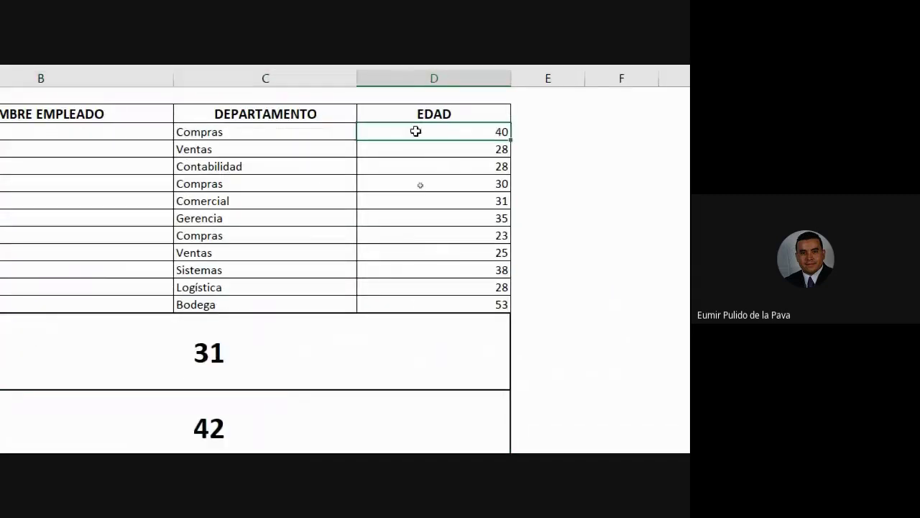
pyautogui.keyDown('ctrl'); pyautogui.click(458, 214); pyautogui.keyUp('ctrl')
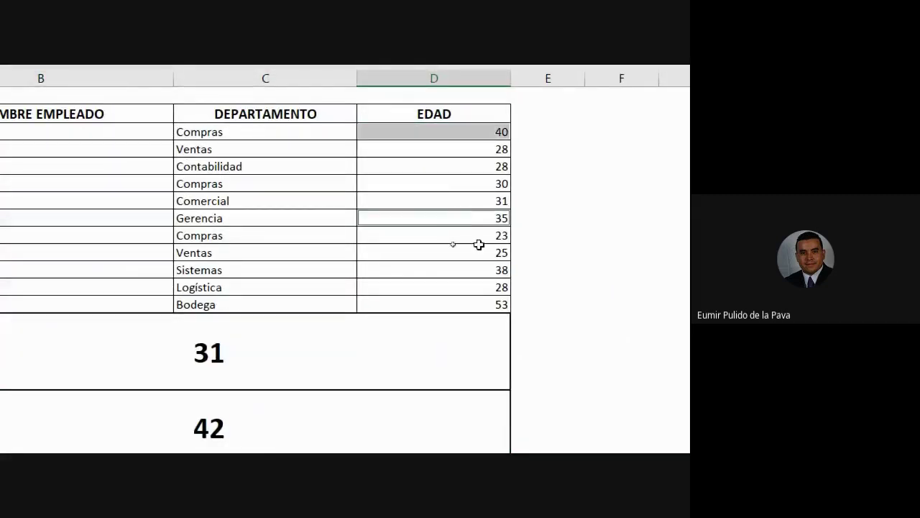
pyautogui.keyDown('ctrl'); pyautogui.click(479, 268); pyautogui.keyUp('ctrl')
pyautogui.keyDown('ctrl'); pyautogui.click(476, 305); pyautogui.keyUp('ctrl')
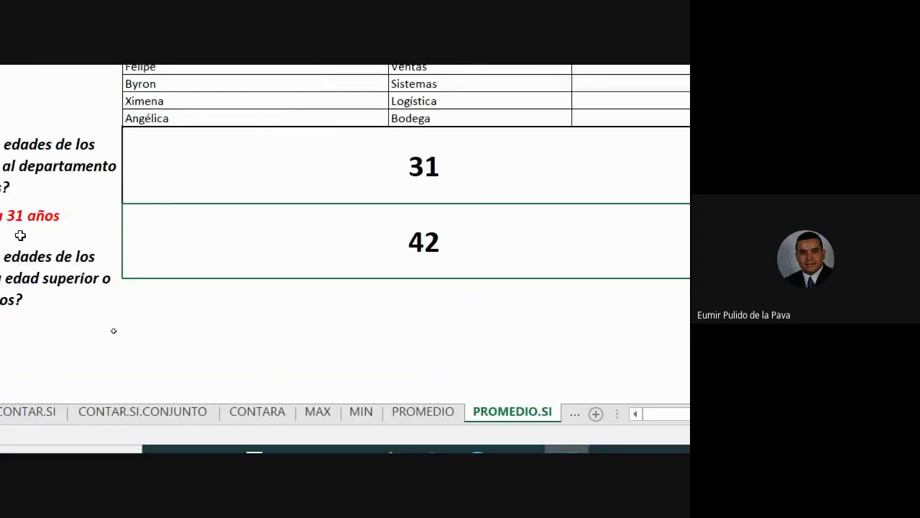
pyautogui.doubleClick(496, 233)
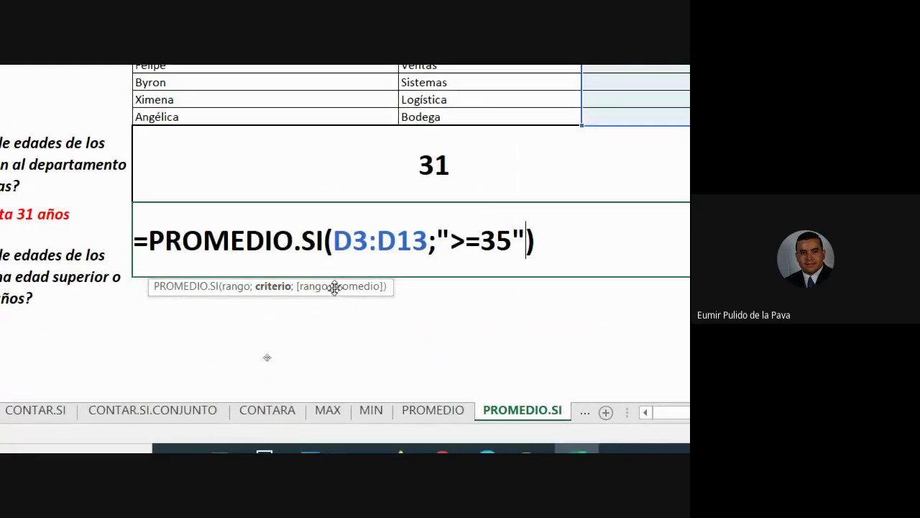
pyautogui.press('Return')
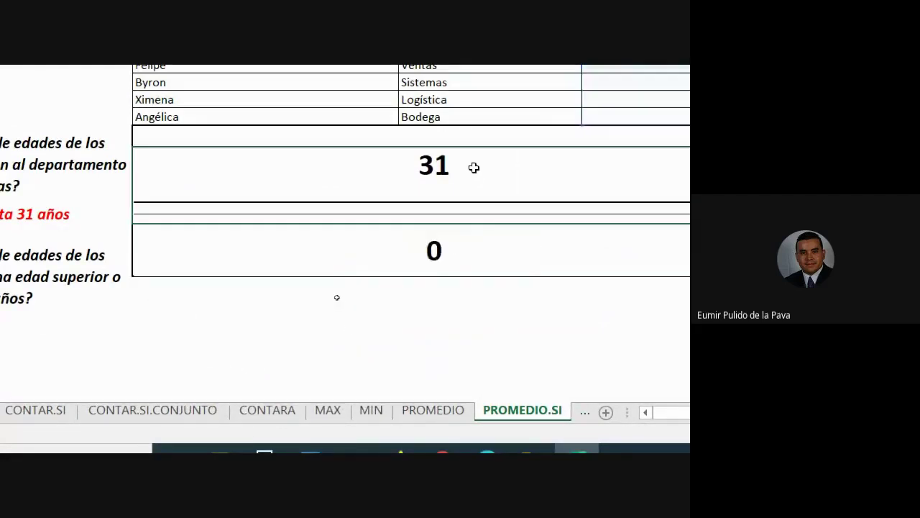
pyautogui.hotkey('ctrl', 'z')
pyautogui.doubleClick(472, 168)
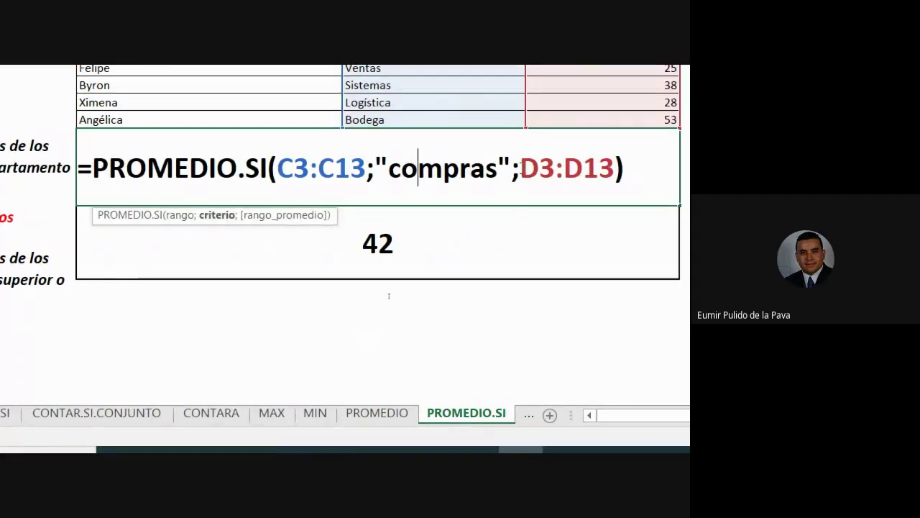
pyautogui.press('Right')
pyautogui.press('Right')
pyautogui.press('Right')
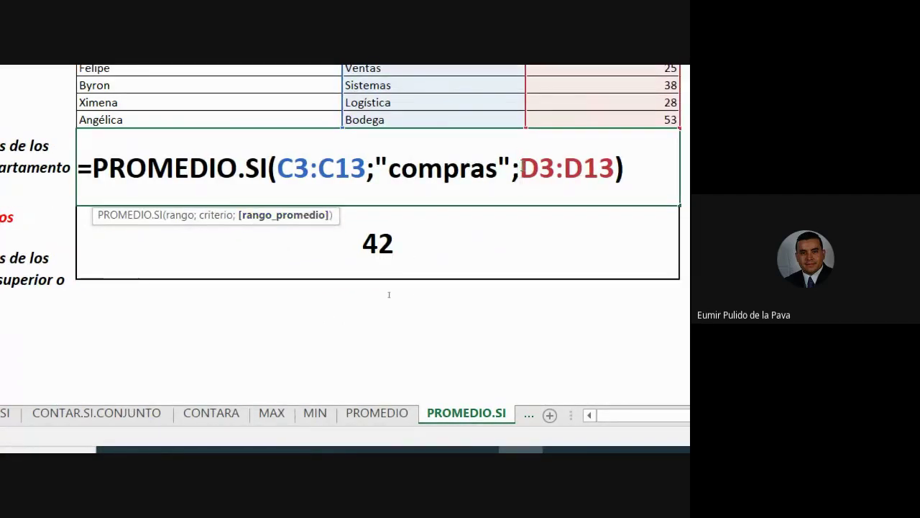
pyautogui.hotkey('shift', 'Right')
pyautogui.hotkey('shift', 'Right')
pyautogui.hotkey('shift', 'Right')
pyautogui.hotkey('shift', 'Right')
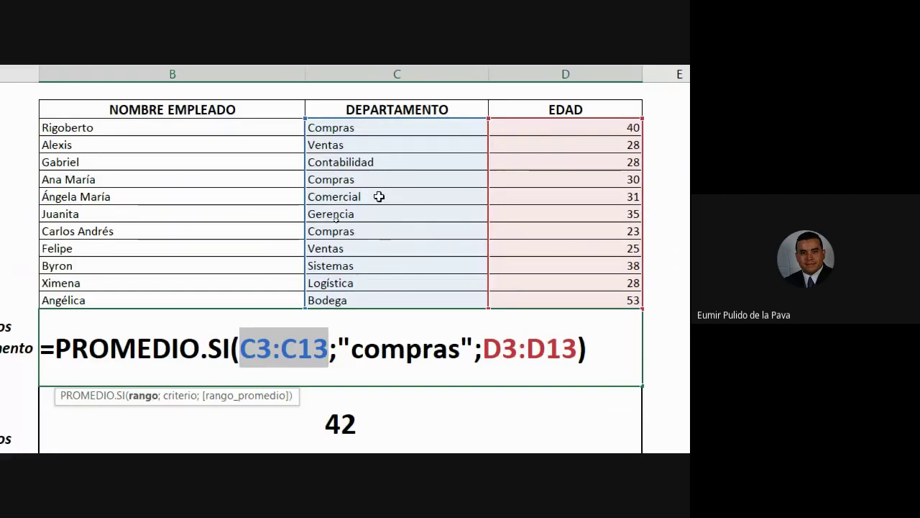
pyautogui.moveTo(483, 348); pyautogui.dragTo(578, 349)
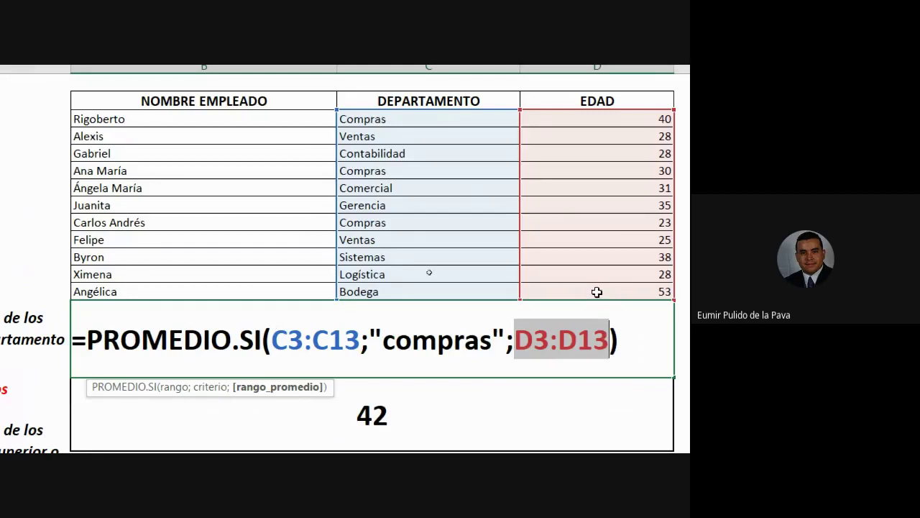
pyautogui.press('Return')
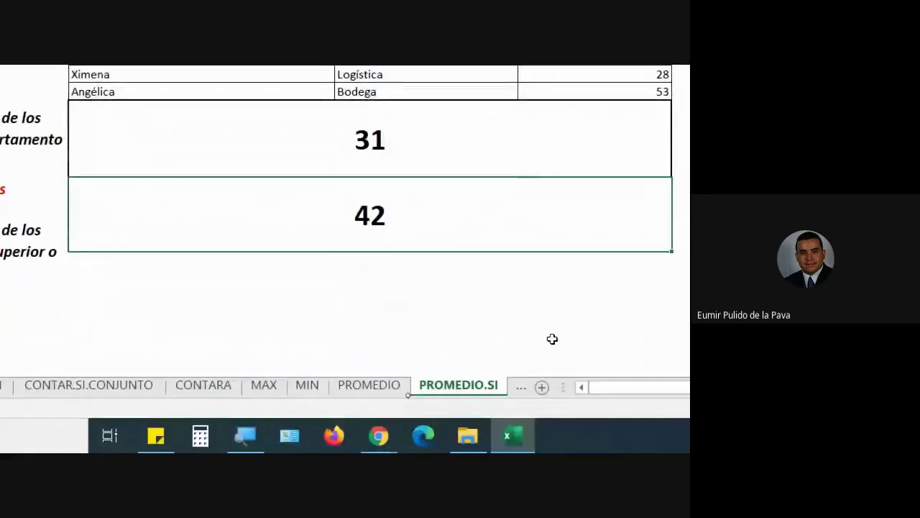
pyautogui.click(246, 432)
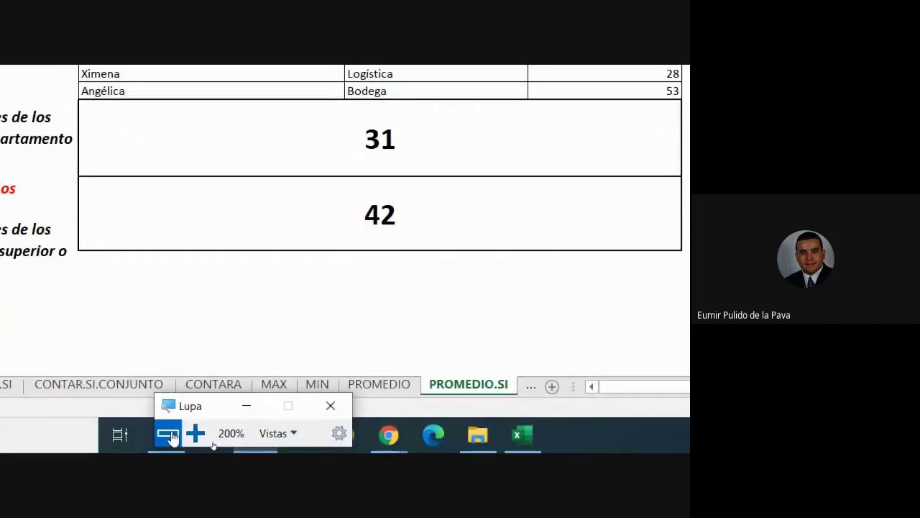
# - Reset the screen zoom, bring the Meet call forward and admit the person asking to join
pyautogui.click(164, 433)
pyautogui.click(322, 444)
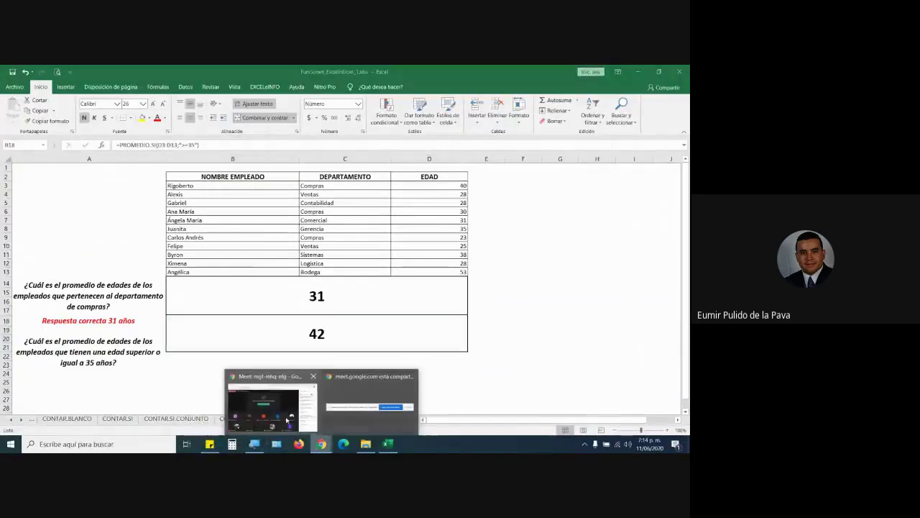
pyautogui.click(319, 399)
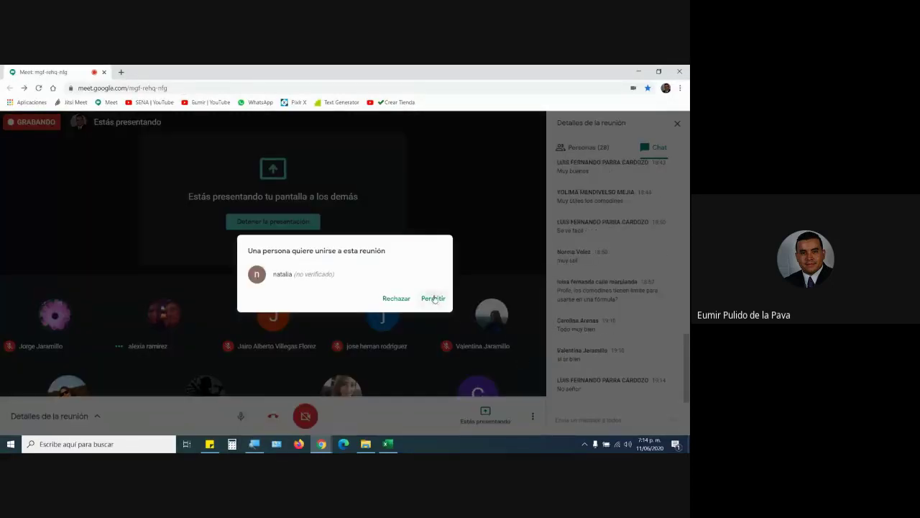
pyautogui.click(434, 298)
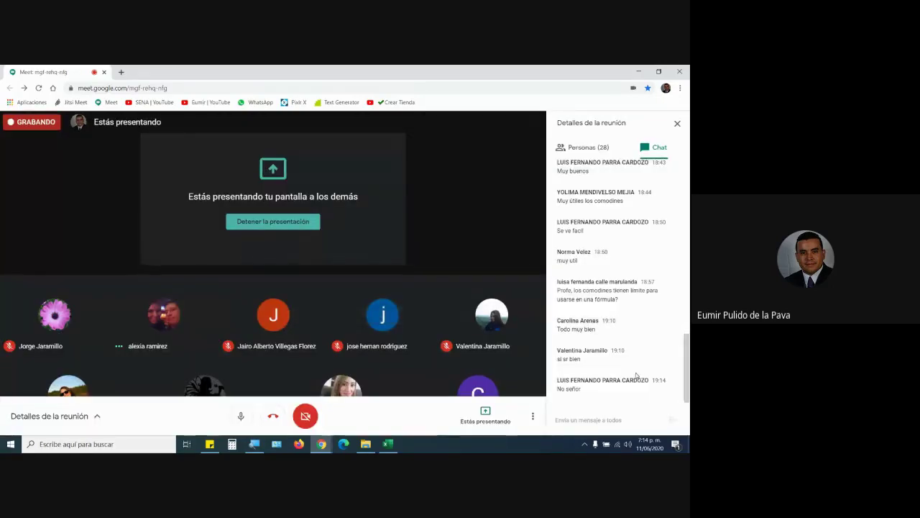
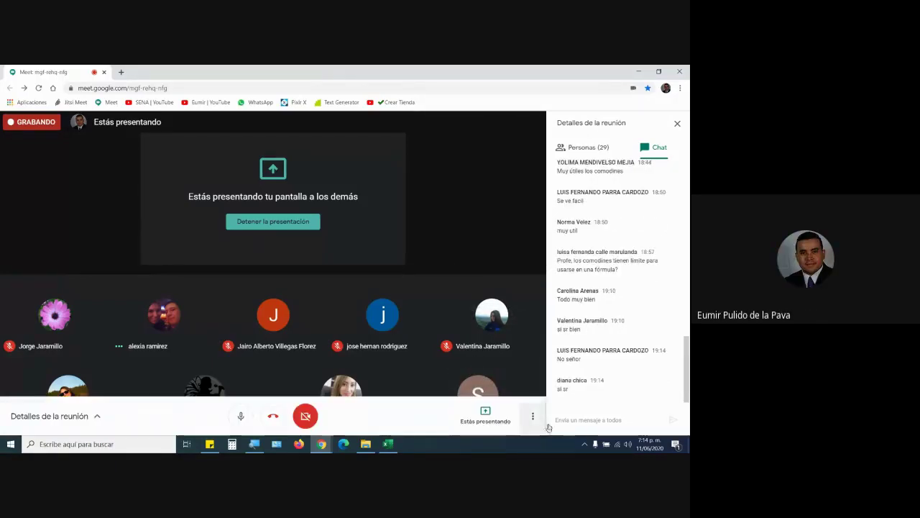
# - On the PROMEDIO.SI.CONJUNTO sheet, enlarge the B14:E18 answer box to 26-point text, then return to Google Meet
pyautogui.click(392, 445)
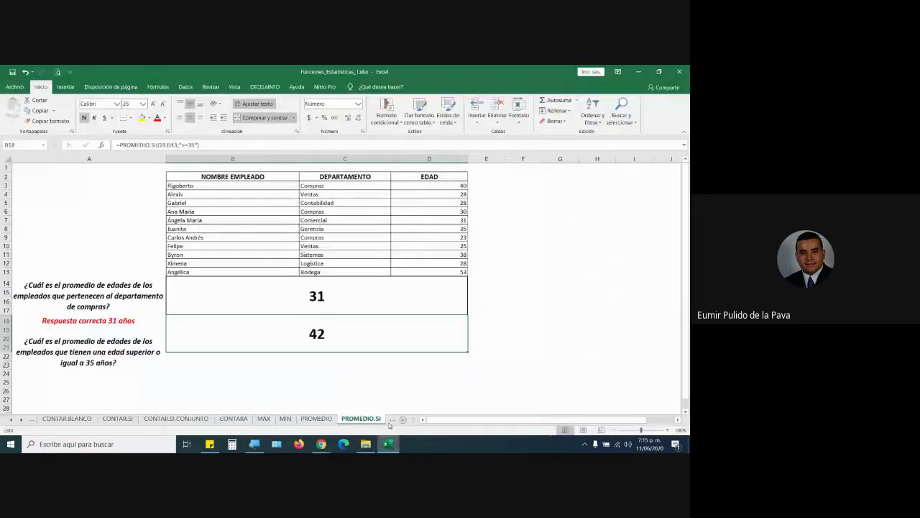
pyautogui.click(324, 418)
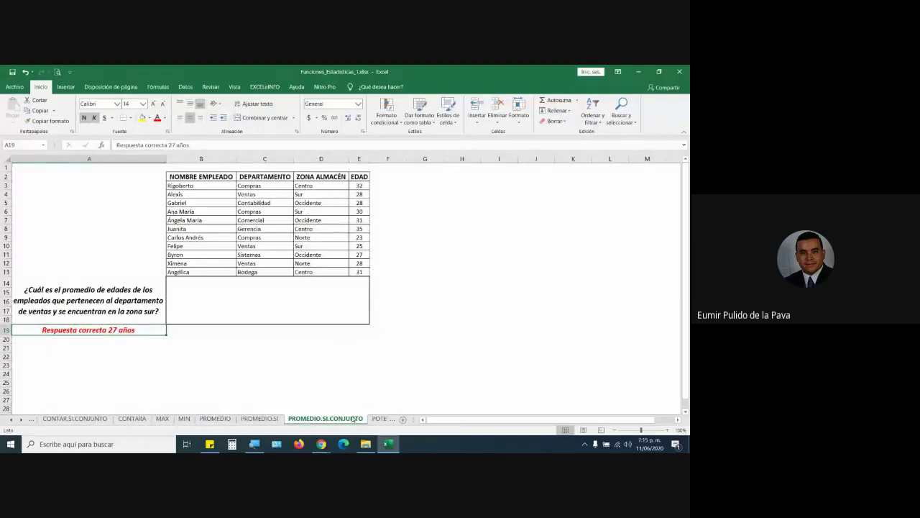
pyautogui.click(293, 306)
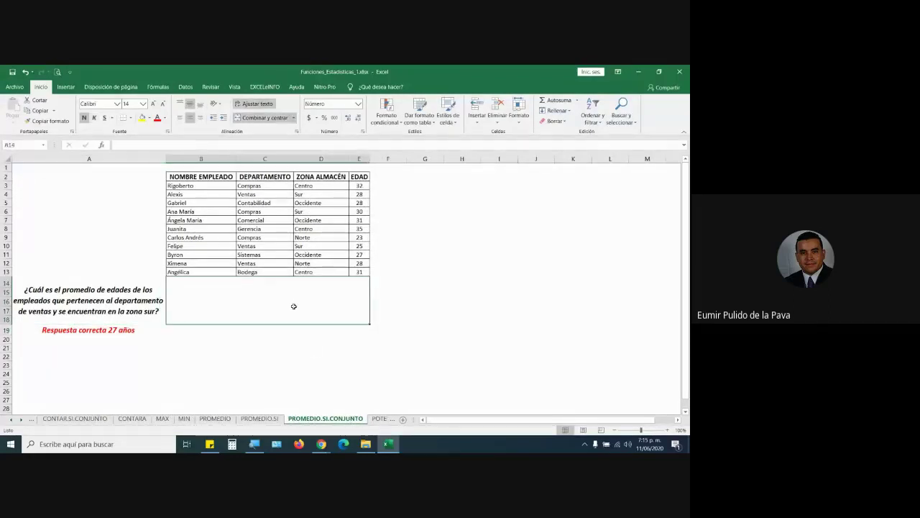
pyautogui.click(153, 104)
pyautogui.click(153, 104)
pyautogui.moveTo(322, 443)
pyautogui.click(347, 409)
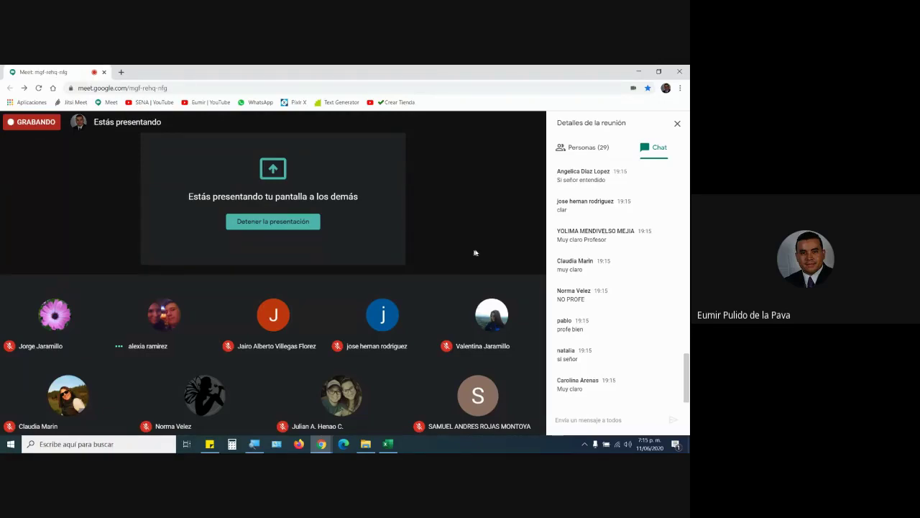
# - Briefly bring the Excel workbook forward, then go back to the Google Meet window
pyautogui.click(388, 443)
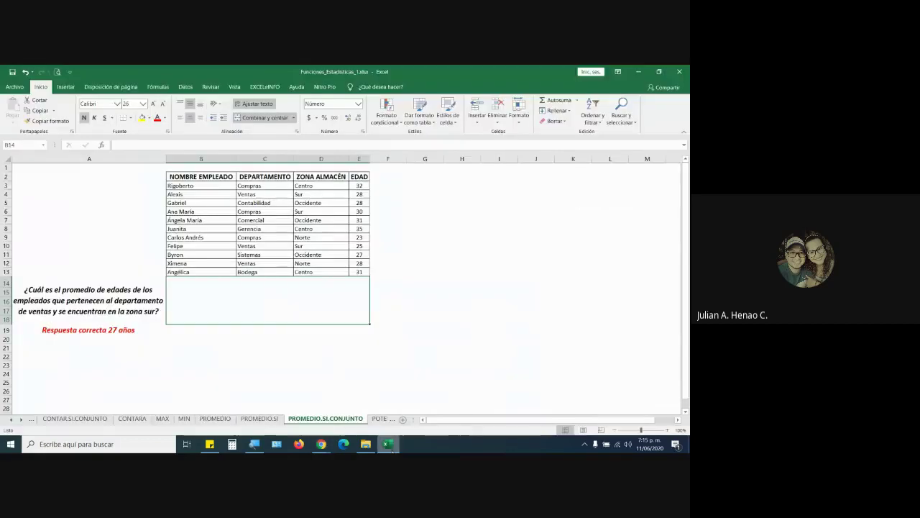
pyautogui.moveTo(322, 444)
pyautogui.click(273, 399)
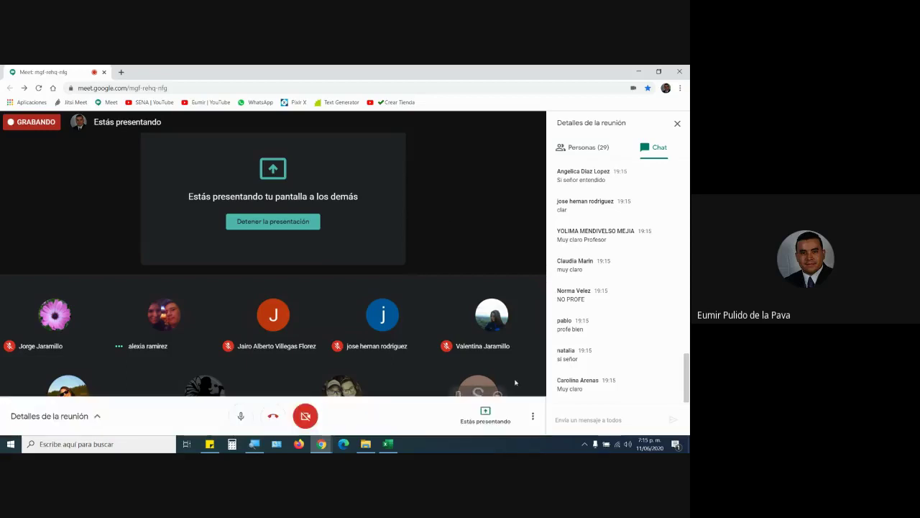
# - Browse the Meet participant list and chat, then bring the Excel workbook back in front
pyautogui.click(584, 146)
pyautogui.scroll(-4, 657, 319)
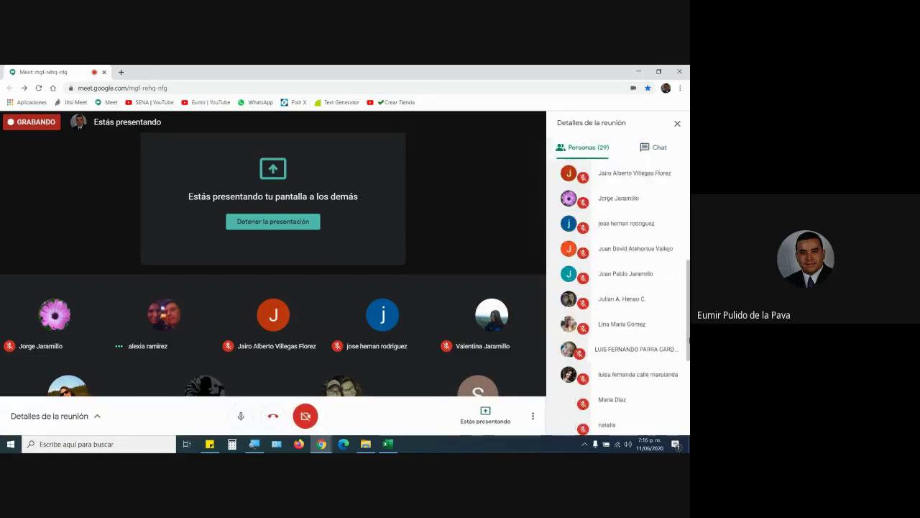
pyautogui.scroll(-2, 657, 319)
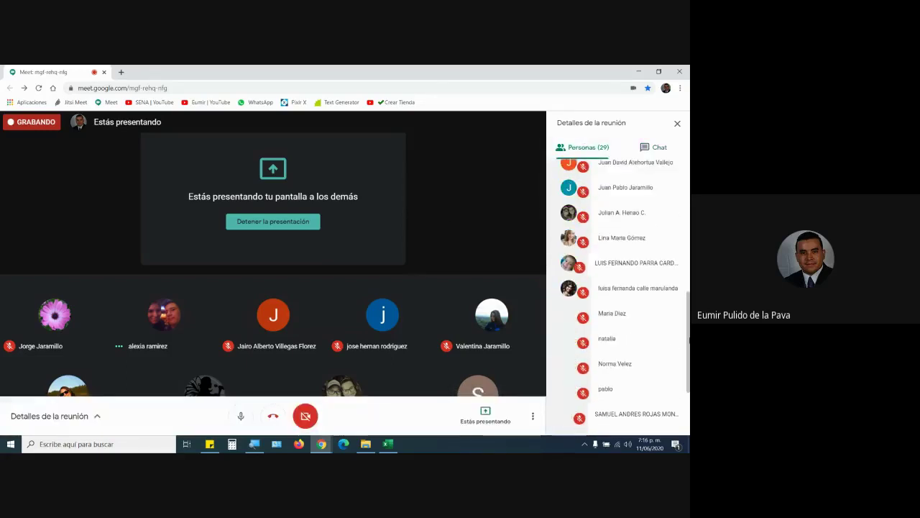
pyautogui.click(654, 147)
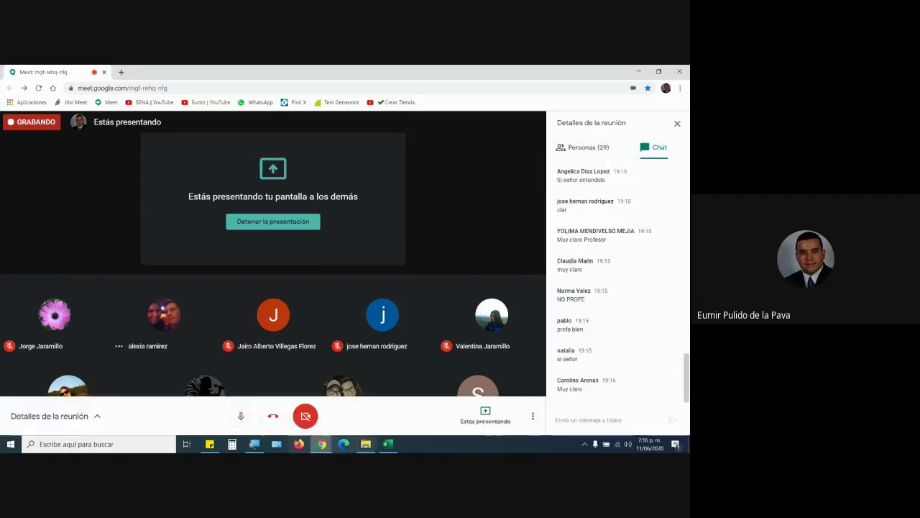
pyautogui.click(387, 444)
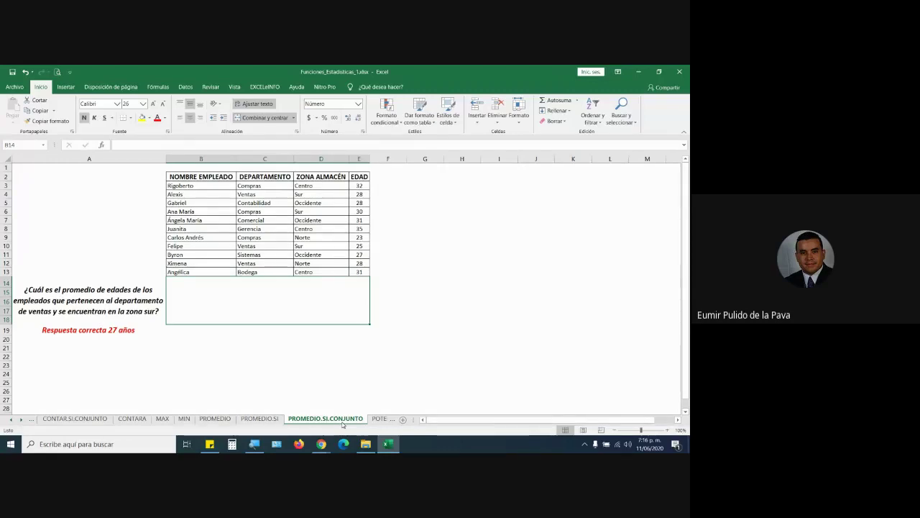
pyautogui.click(259, 419)
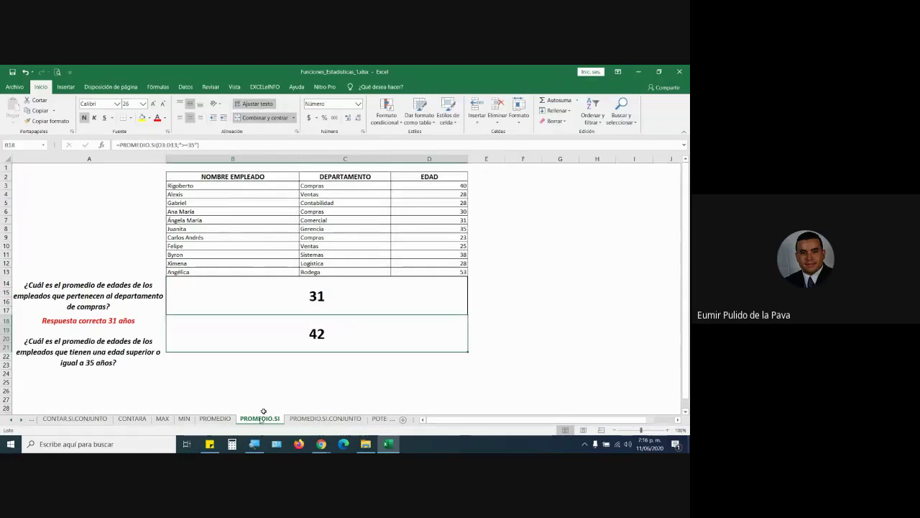
pyautogui.doubleClick(312, 307)
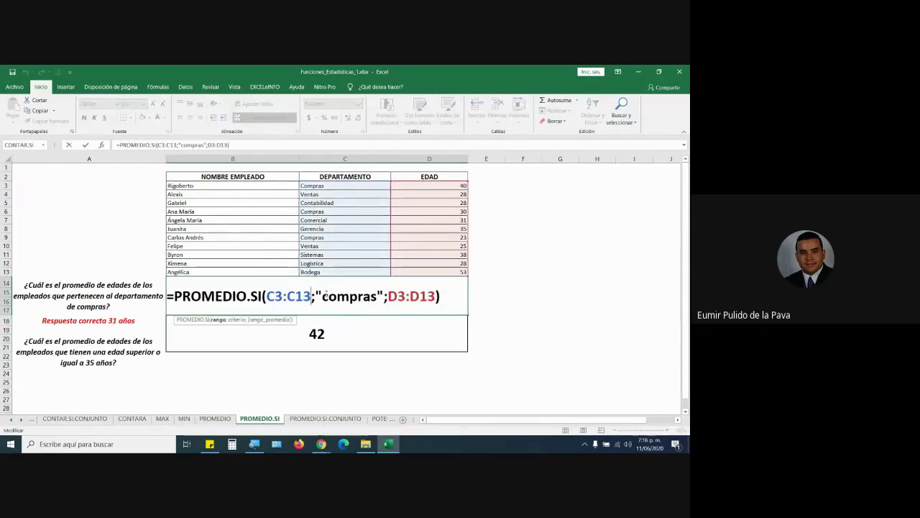
pyautogui.moveTo(329, 296); pyautogui.dragTo(377, 297)
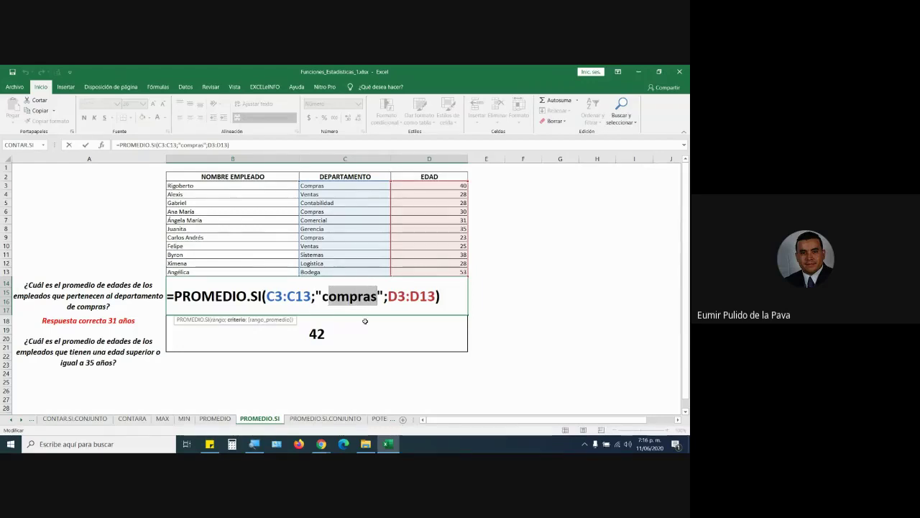
pyautogui.click(365, 321)
pyautogui.doubleClick(358, 332)
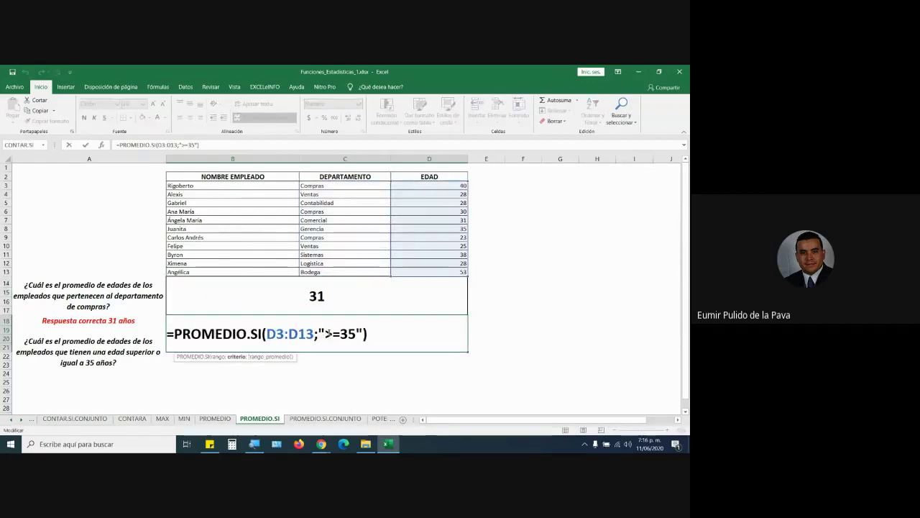
pyautogui.moveTo(325, 333); pyautogui.dragTo(356, 334)
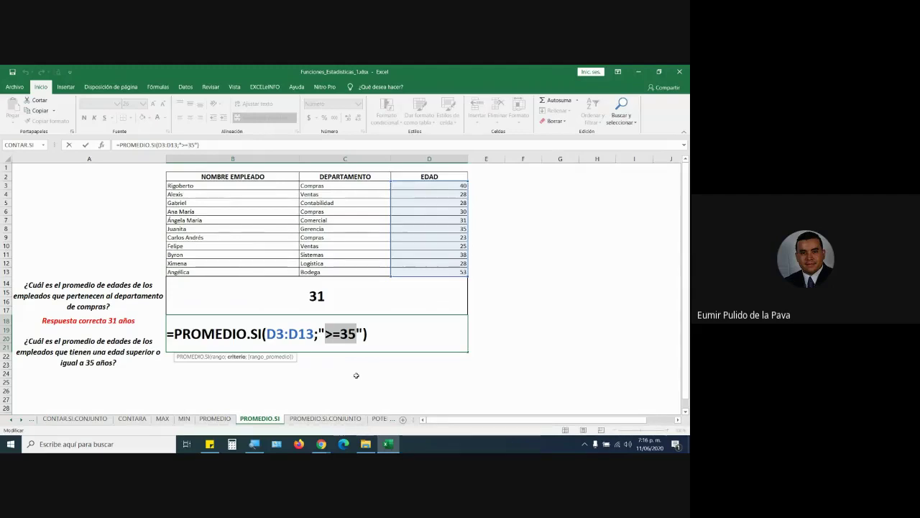
pyautogui.press('Escape')
pyautogui.click(344, 420)
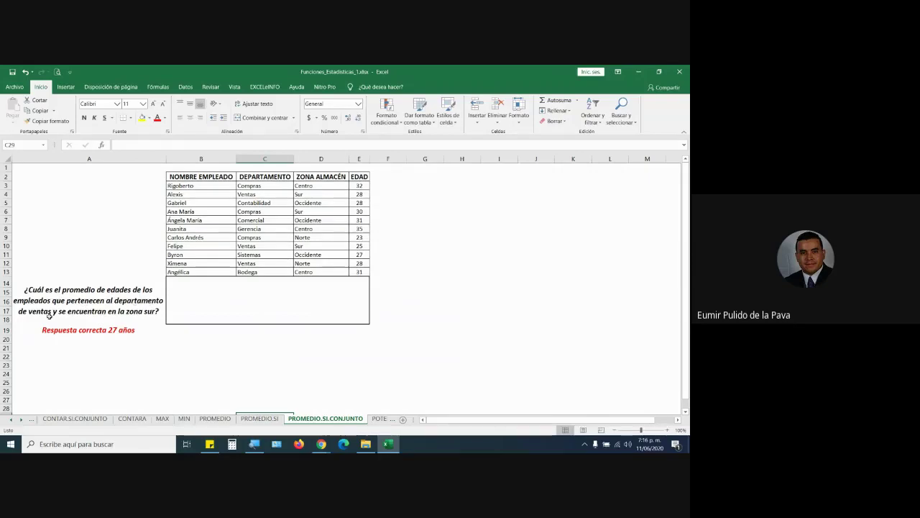
pyautogui.click(265, 159)
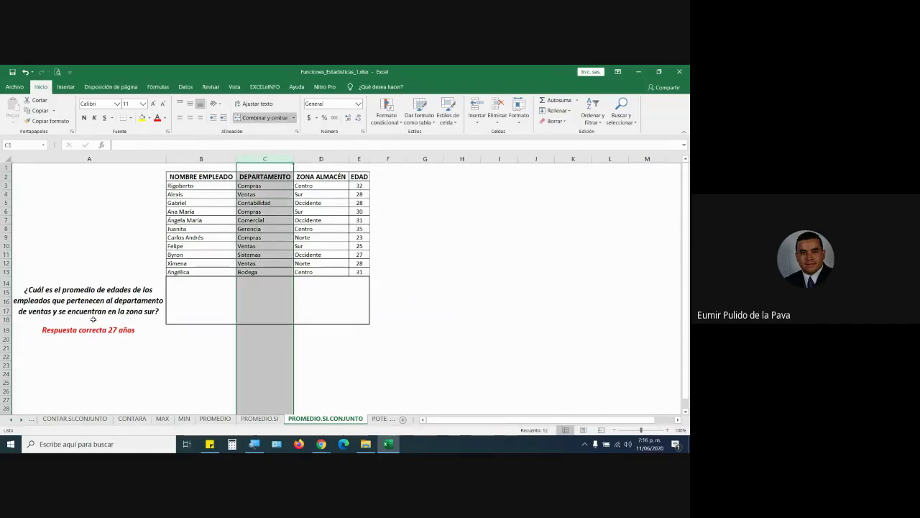
pyautogui.click(322, 157)
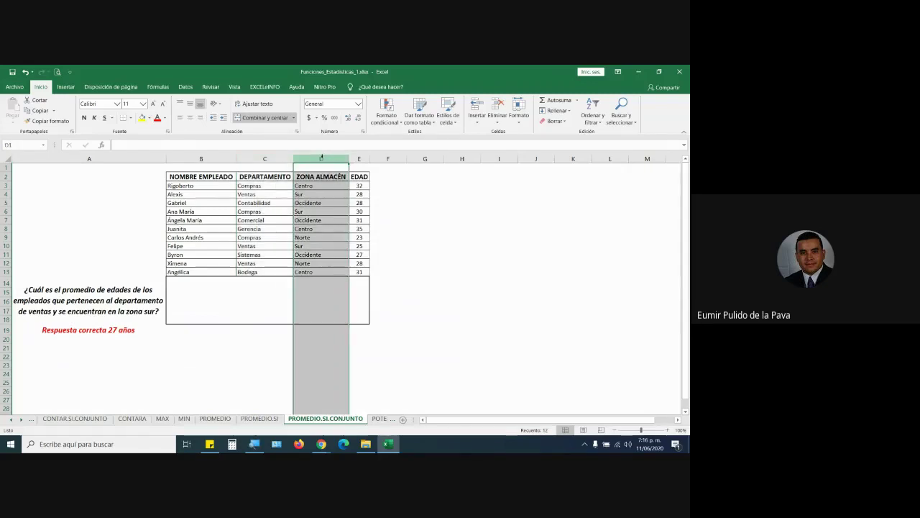
pyautogui.click(264, 158)
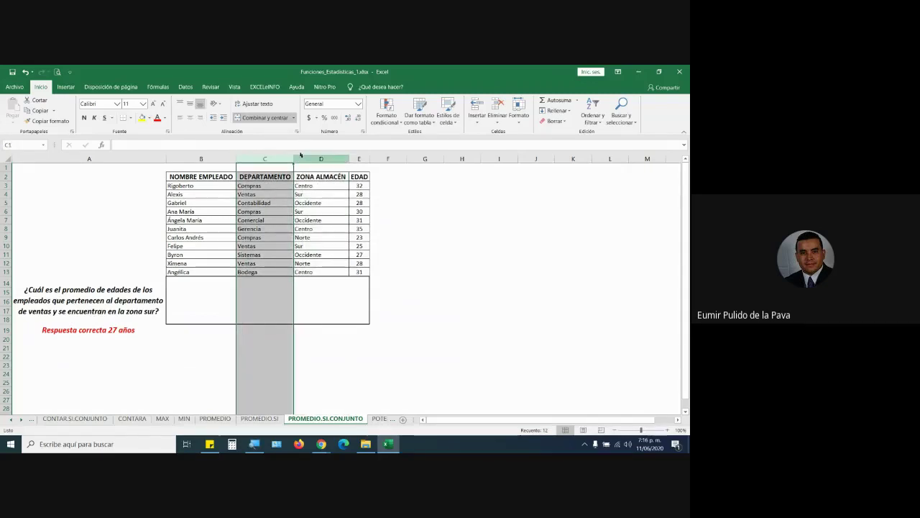
pyautogui.click(317, 158)
pyautogui.click(264, 157)
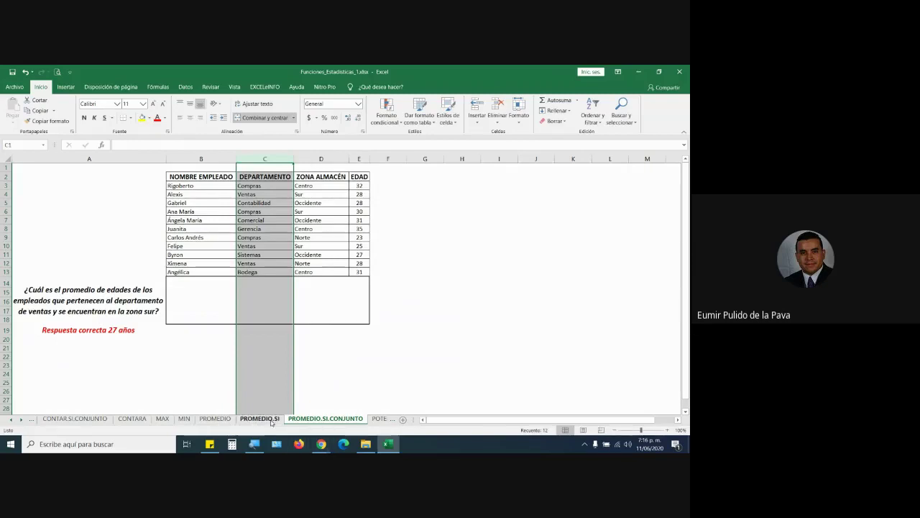
pyautogui.moveTo(321, 444)
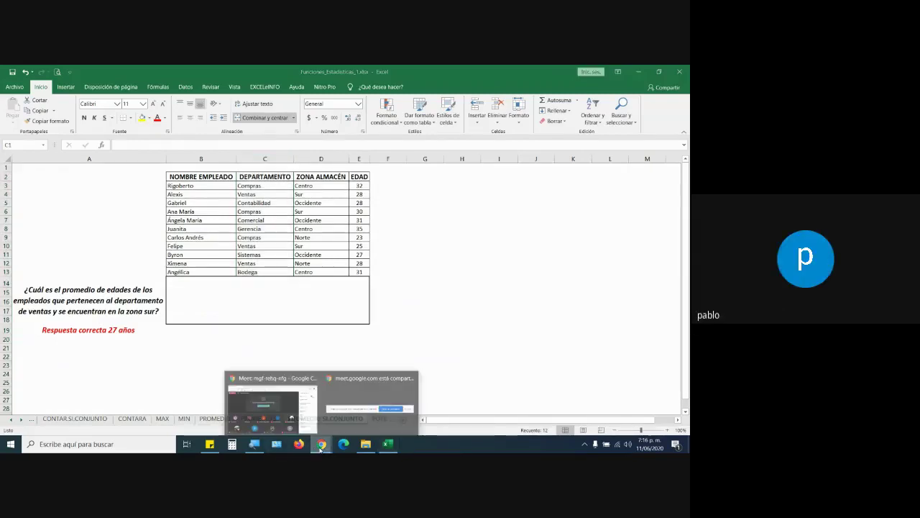
pyautogui.click(275, 406)
pyautogui.moveTo(384, 430)
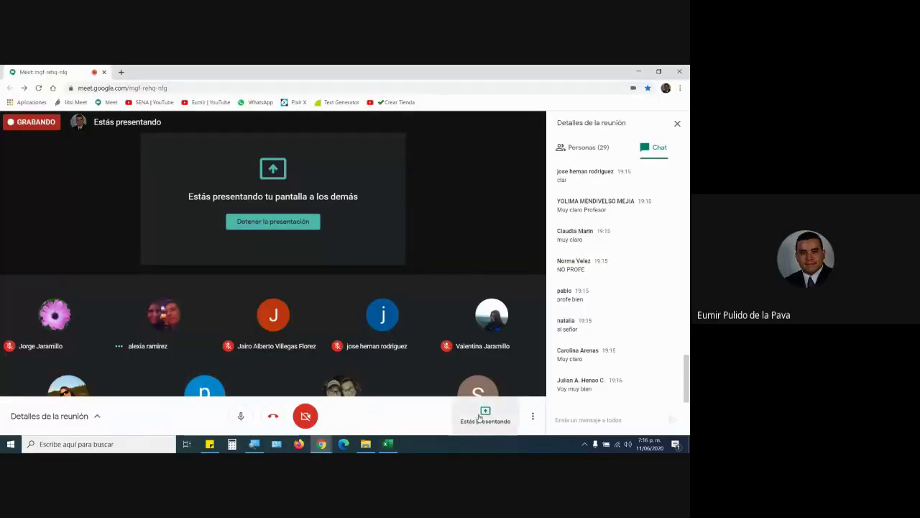
pyautogui.click(271, 223)
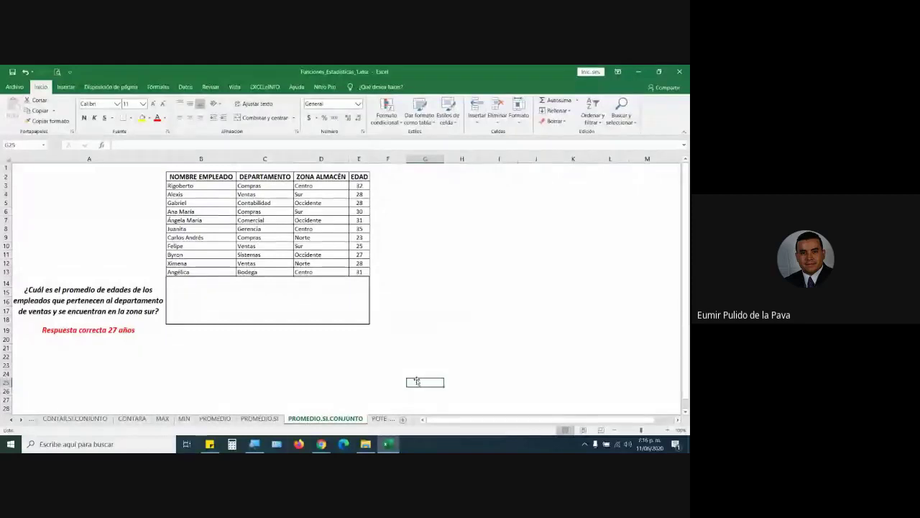
# - Select the DEPARTAMENTO column, then switch between Excel and the Google Meet window
pyautogui.click(265, 158)
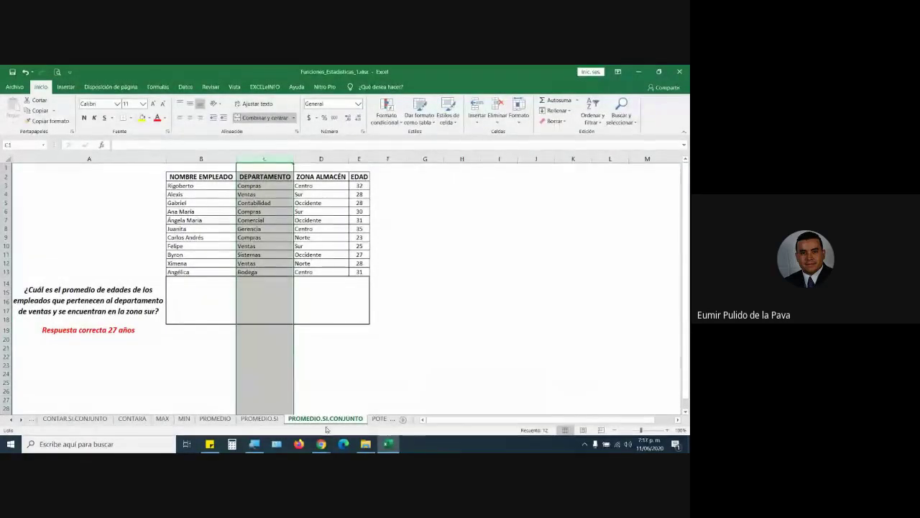
pyautogui.moveTo(256, 445)
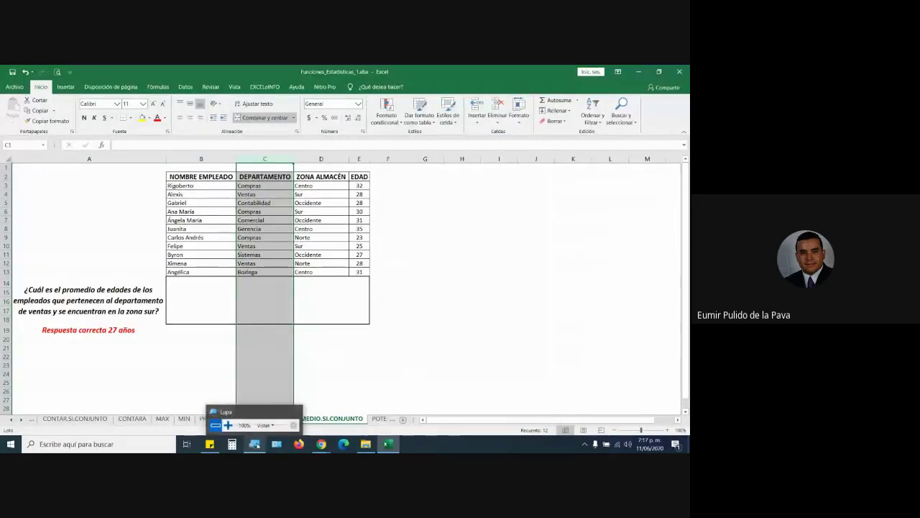
pyautogui.moveTo(321, 444)
pyautogui.click(300, 419)
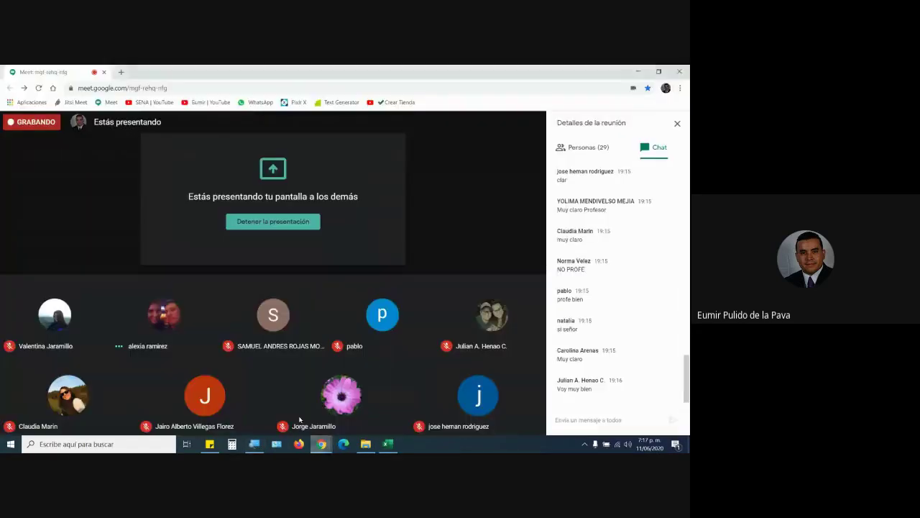
pyautogui.click(389, 446)
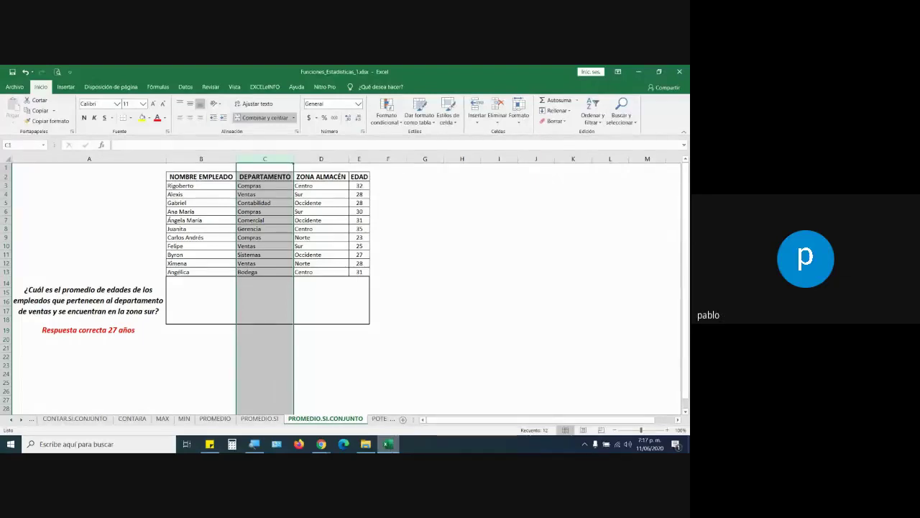
pyautogui.moveTo(321, 444)
pyautogui.click(271, 399)
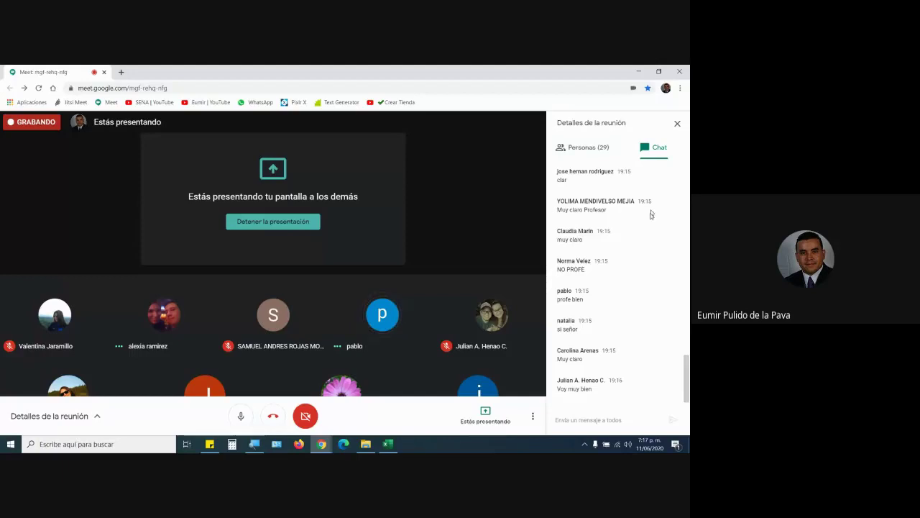
# - Check the Meet participant list and chat, then bring Funciones_Estadisticas_1.xlsx to the front
pyautogui.click(576, 146)
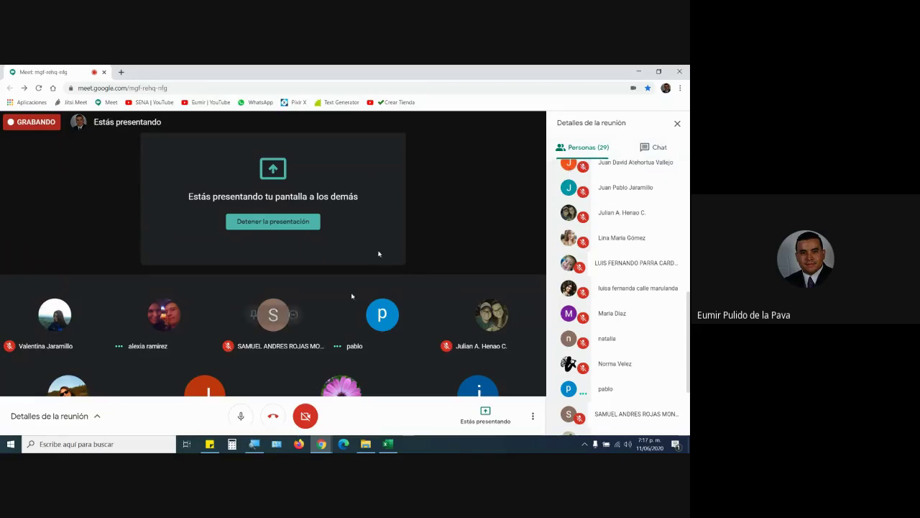
pyautogui.click(660, 146)
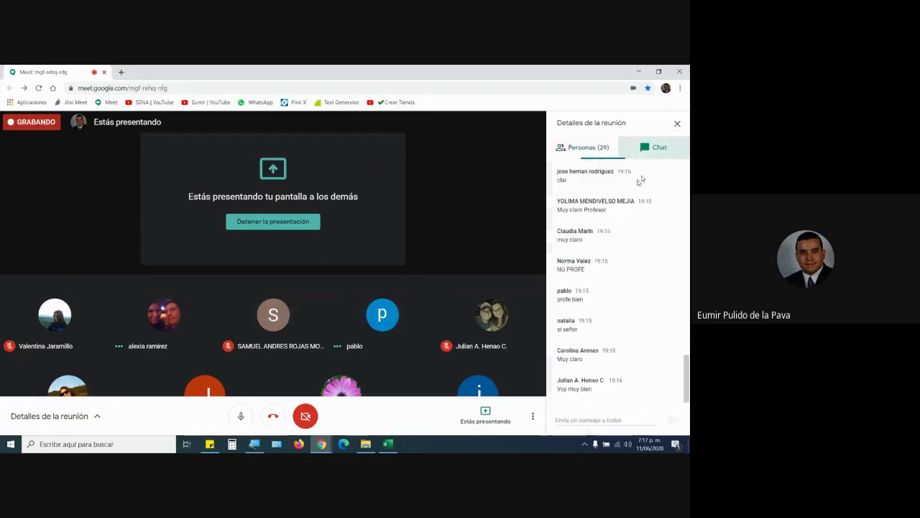
pyautogui.moveTo(392, 450)
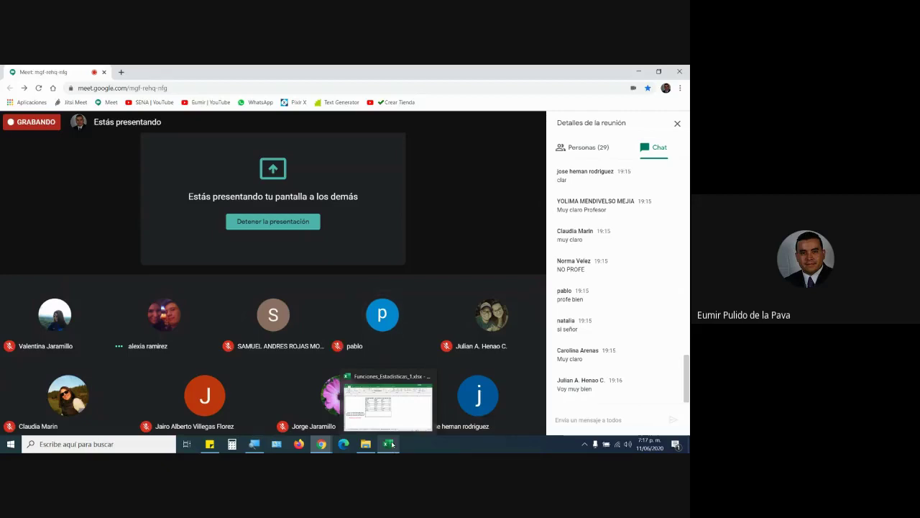
pyautogui.click(392, 445)
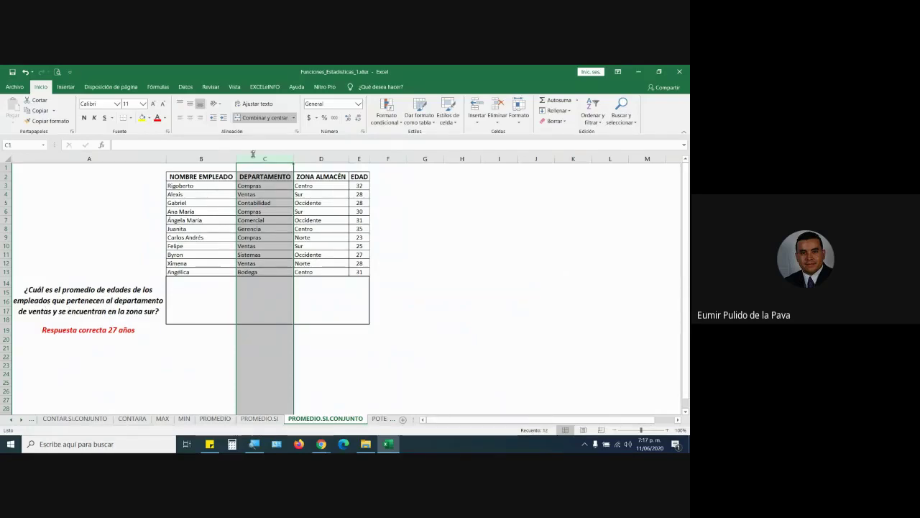
# - Highlight the ZONA ALMACÉN column and the question text beside the table
pyautogui.click(315, 158)
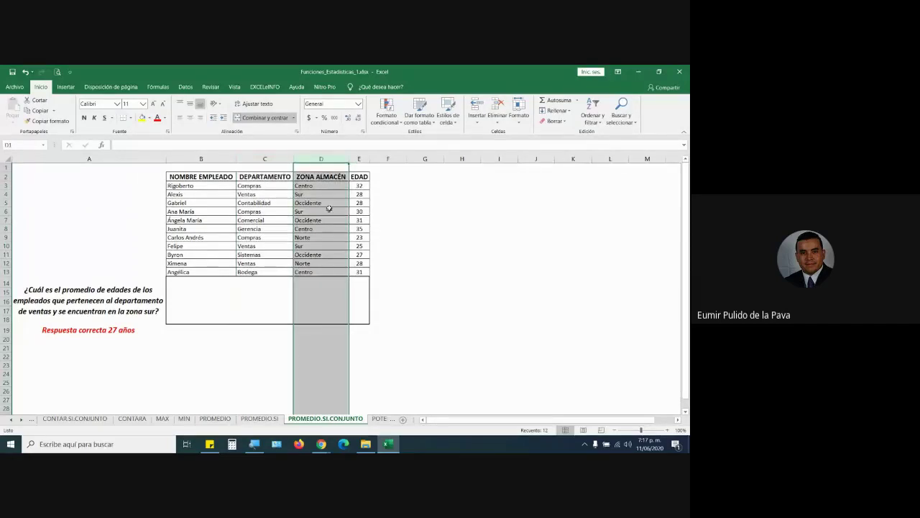
pyautogui.click(277, 206)
pyautogui.click(264, 158)
pyautogui.click(321, 158)
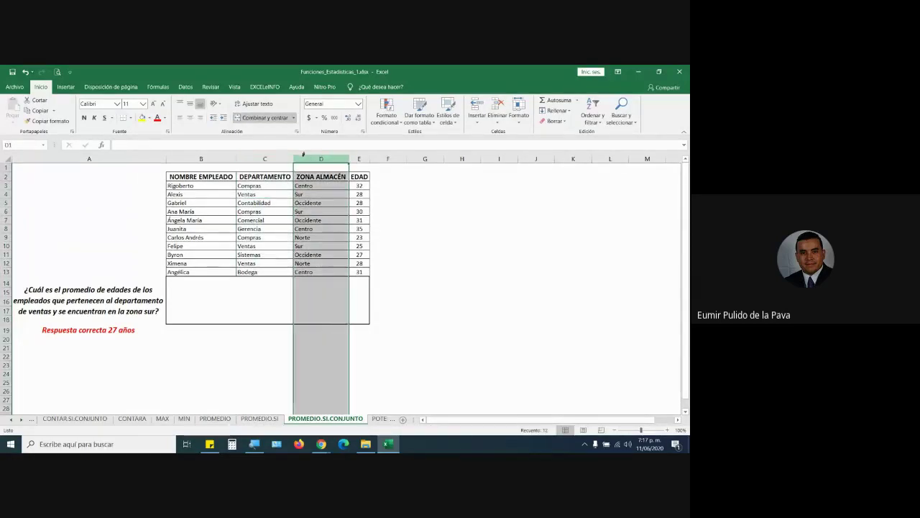
pyautogui.click(39, 310)
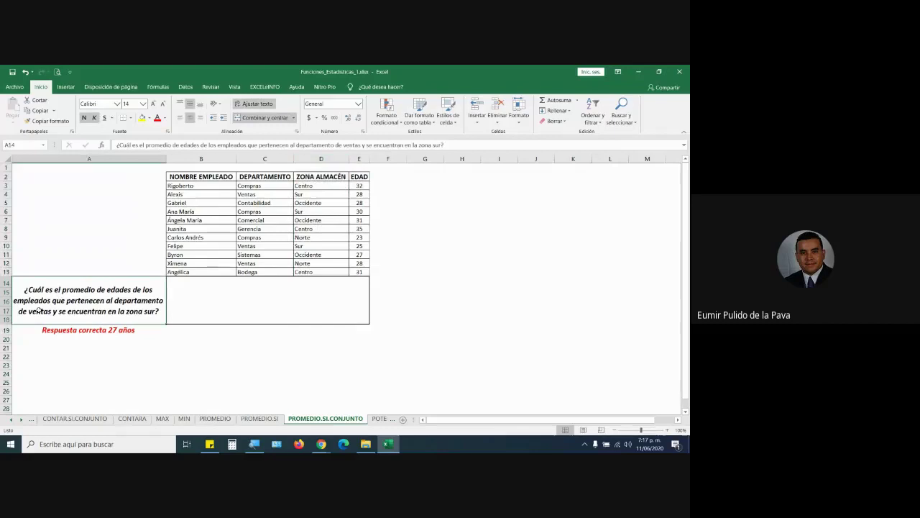
pyautogui.click(331, 157)
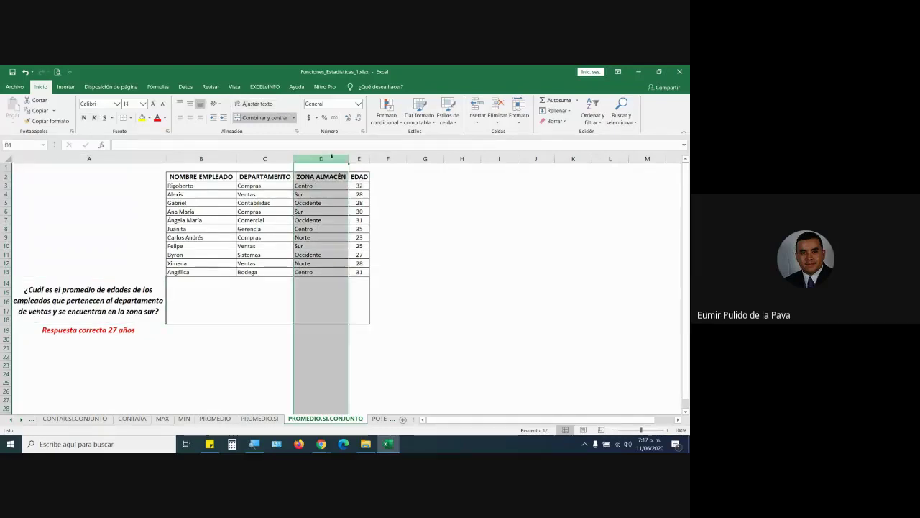
# - Begin a PROMEDIO.SI.CONJUNTO formula in the empty answer cell and magnify the screen for viewers
pyautogui.click(246, 316)
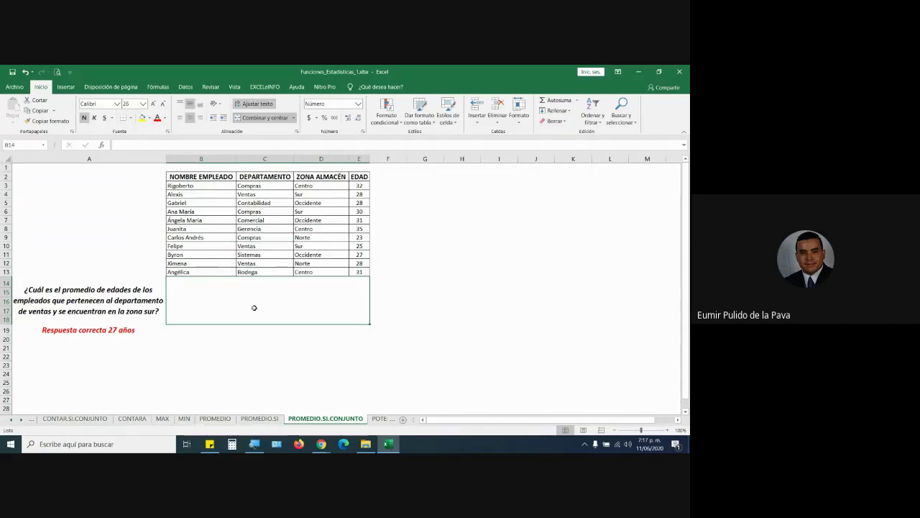
pyautogui.write('=prome')
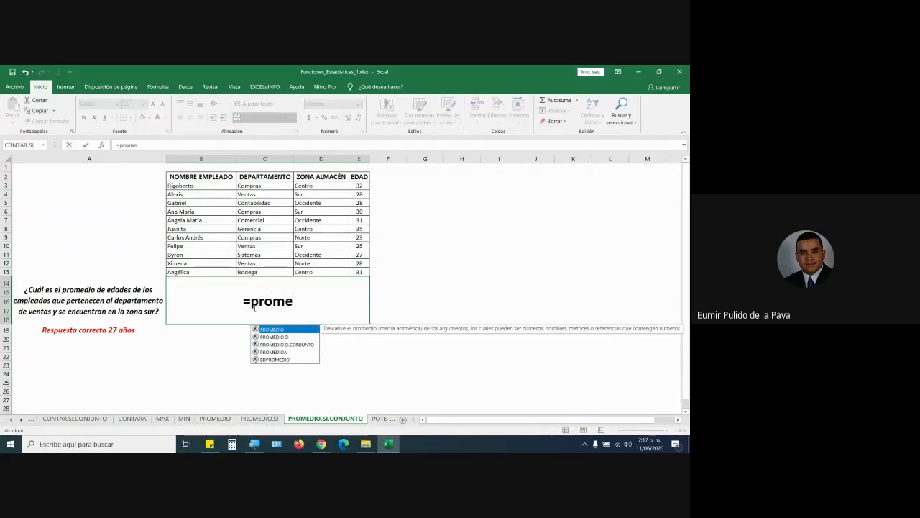
pyautogui.press('Down')
pyautogui.press('Down')
pyautogui.press('Tab')
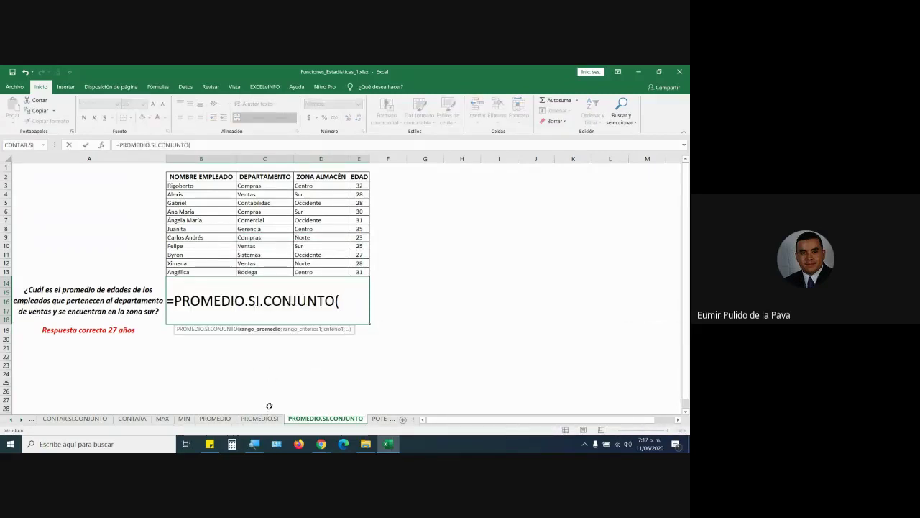
pyautogui.press('super+plus')
pyautogui.click(223, 444)
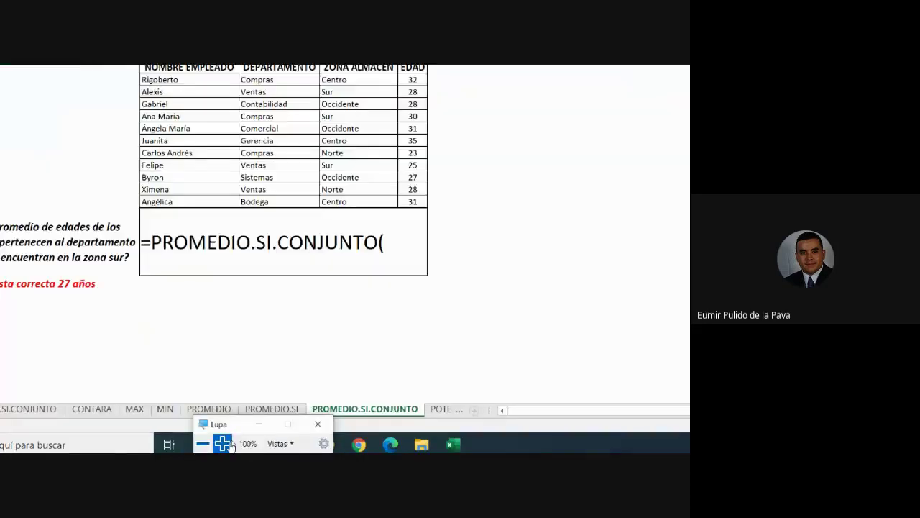
pyautogui.click(223, 443)
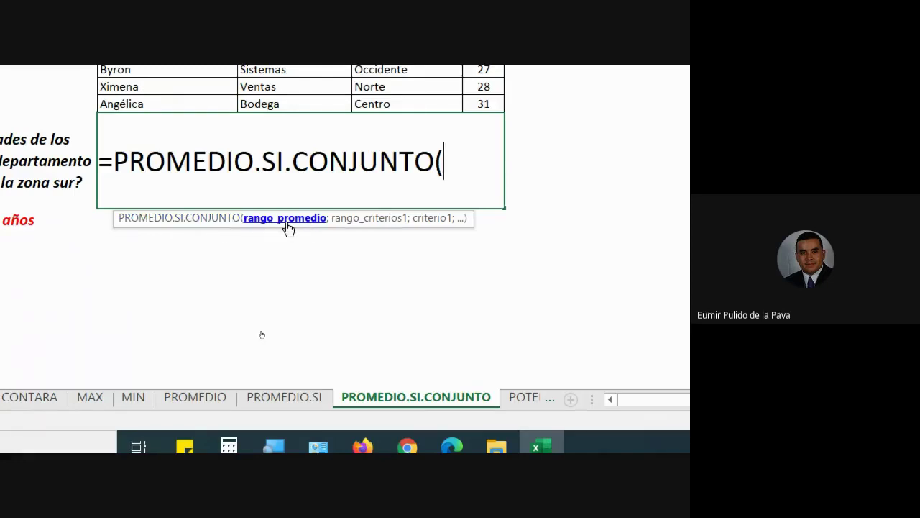
# - Cancel the unfinished formula and view the formula behind the 31 result on the PROMEDIO.SI sheet
pyautogui.click(284, 403)
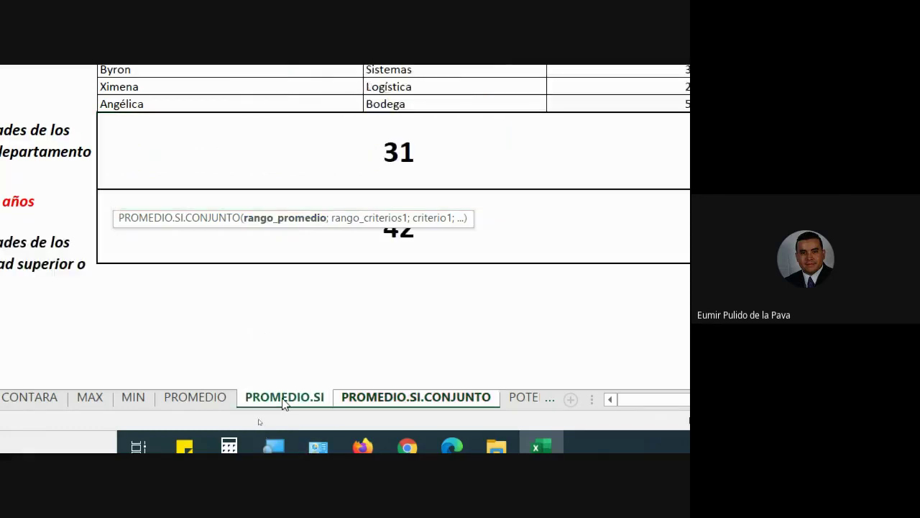
pyautogui.press('Escape')
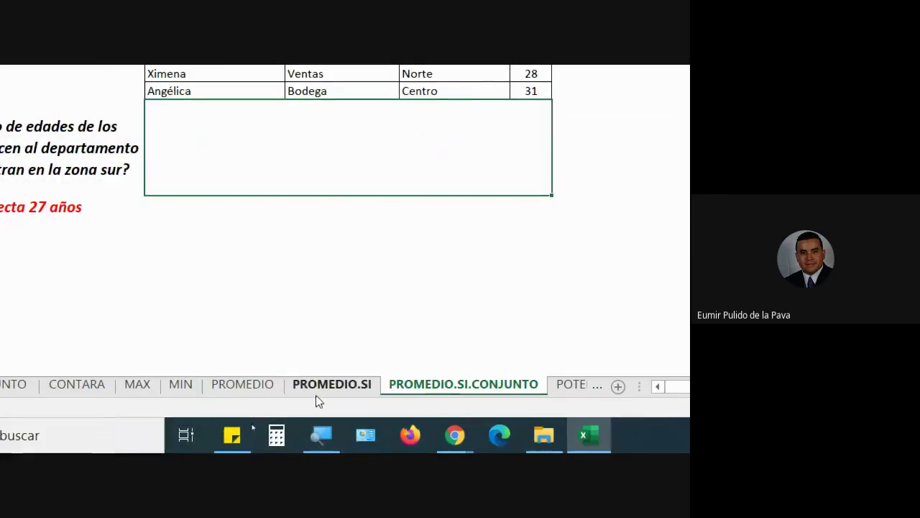
pyautogui.click(316, 395)
pyautogui.doubleClick(356, 156)
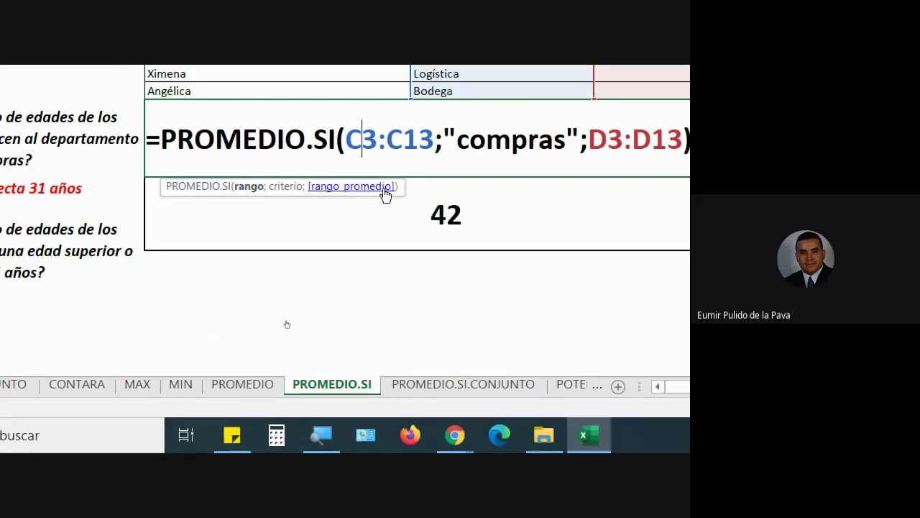
pyautogui.press('Escape')
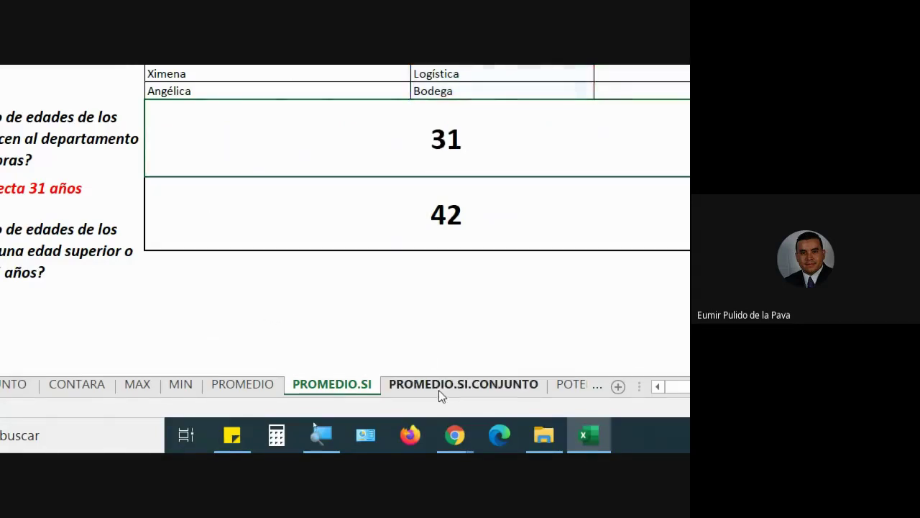
# - In the PROMEDIO.SI.CONJUNTO answer box, start =PROMEDIO.SI.CONJUNTO( with ages E3:E13 as the average range
pyautogui.click(438, 384)
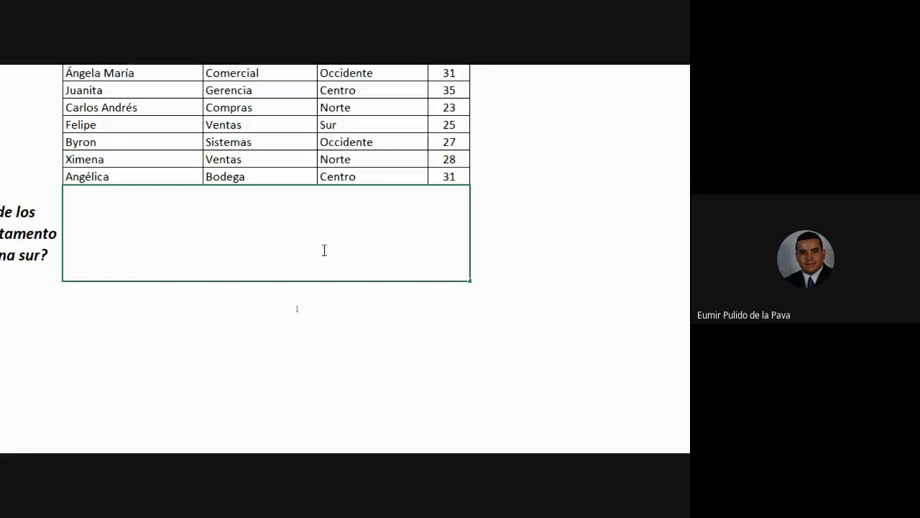
pyautogui.write('=prome')
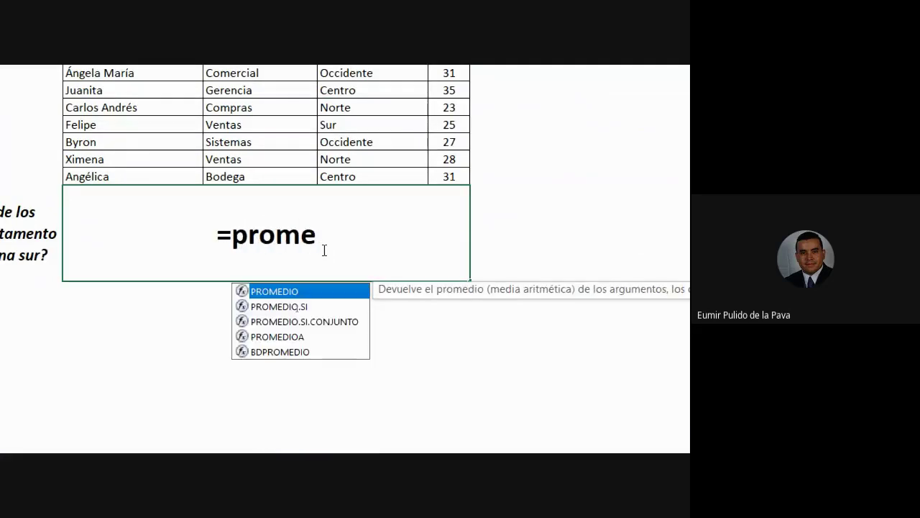
pyautogui.press('Down')
pyautogui.press('Down')
pyautogui.press('Tab')
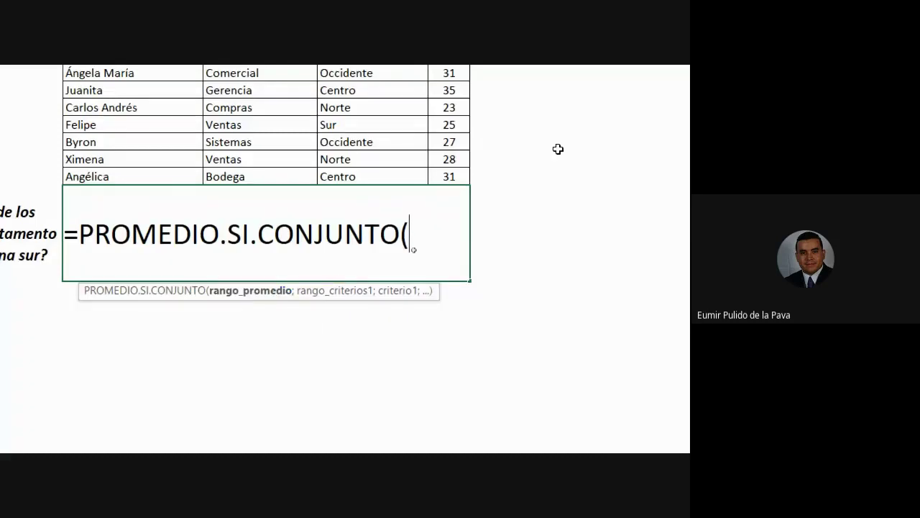
pyautogui.moveTo(460, 135); pyautogui.dragTo(468, 308)
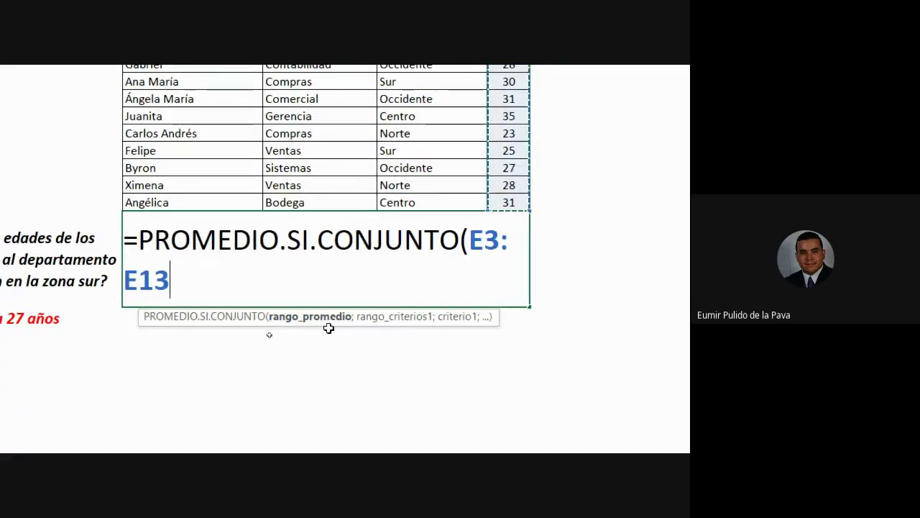
# - Add zone column D3:D13 as the first criteria range and begin the "sur" criterion
pyautogui.write(';')
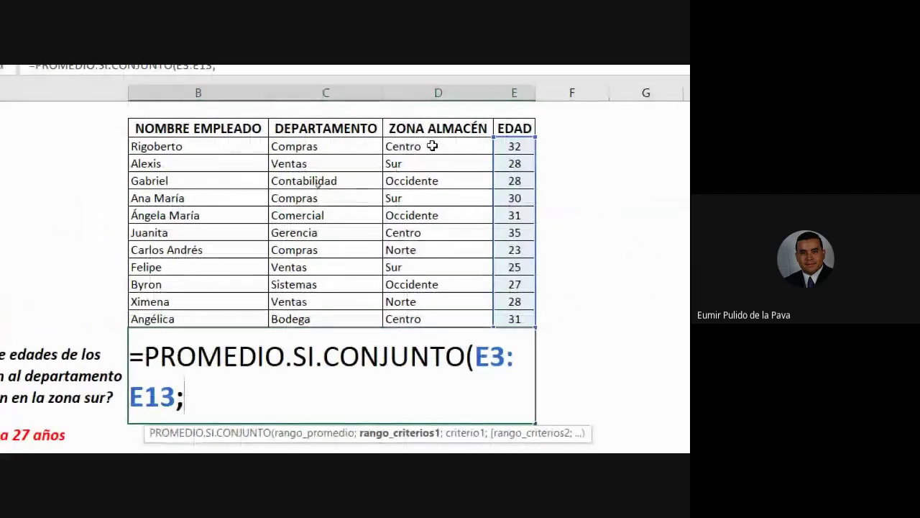
pyautogui.moveTo(432, 146); pyautogui.dragTo(426, 243)
pyautogui.moveTo(424, 285); pyautogui.dragTo(422, 317)
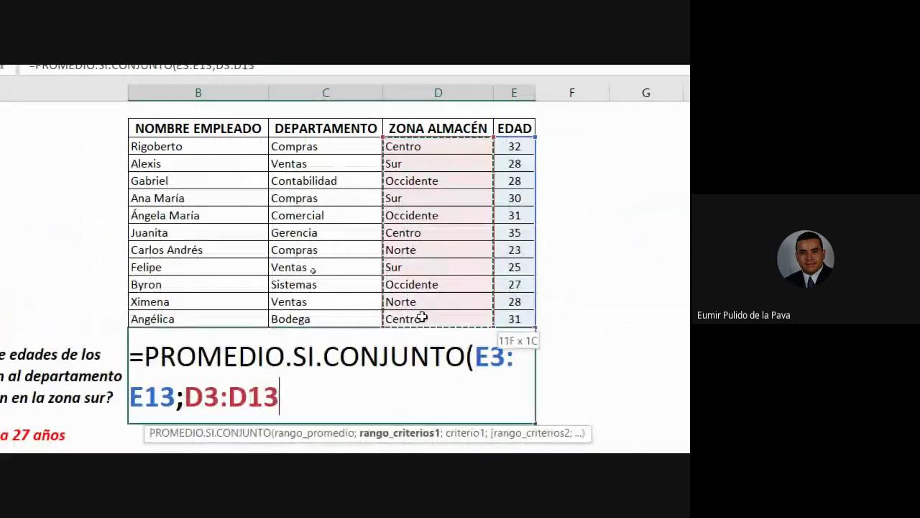
pyautogui.moveTo(202, 216); pyautogui.dragTo(291, 228)
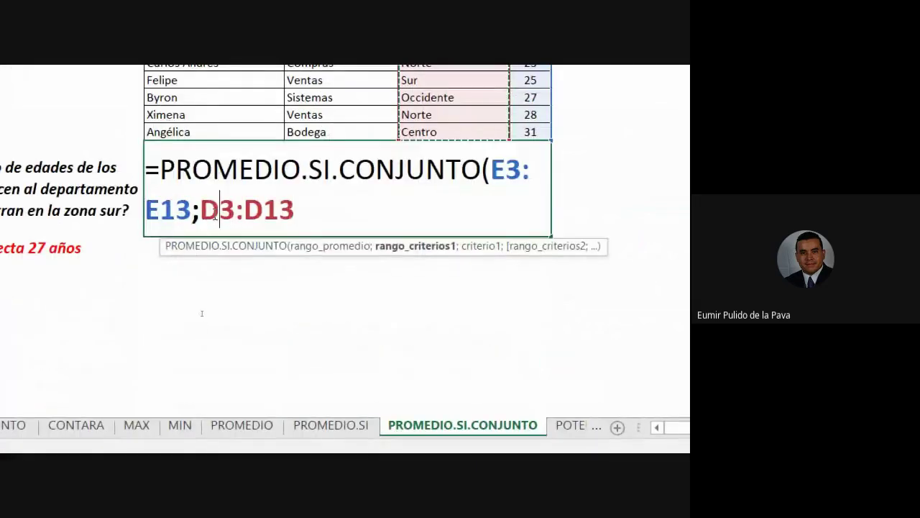
pyautogui.click(304, 208)
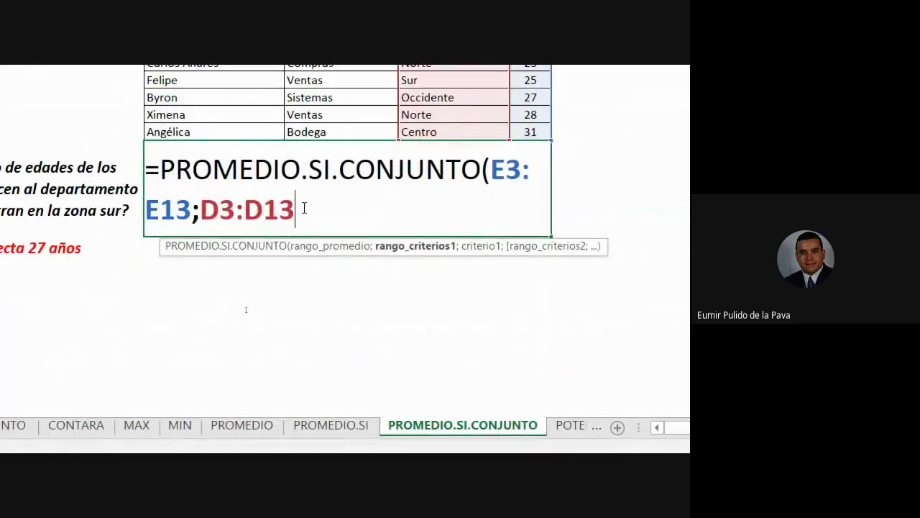
pyautogui.write(';')
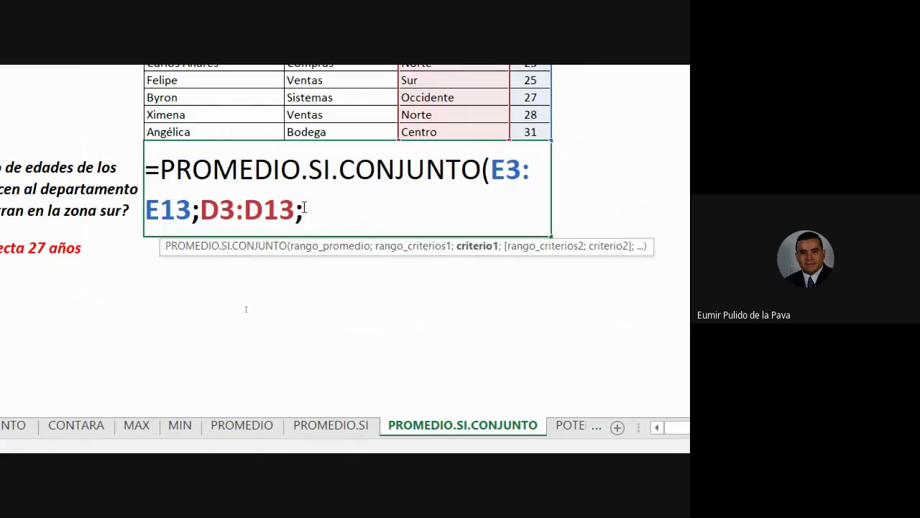
pyautogui.write('"')
pyautogui.write('su')
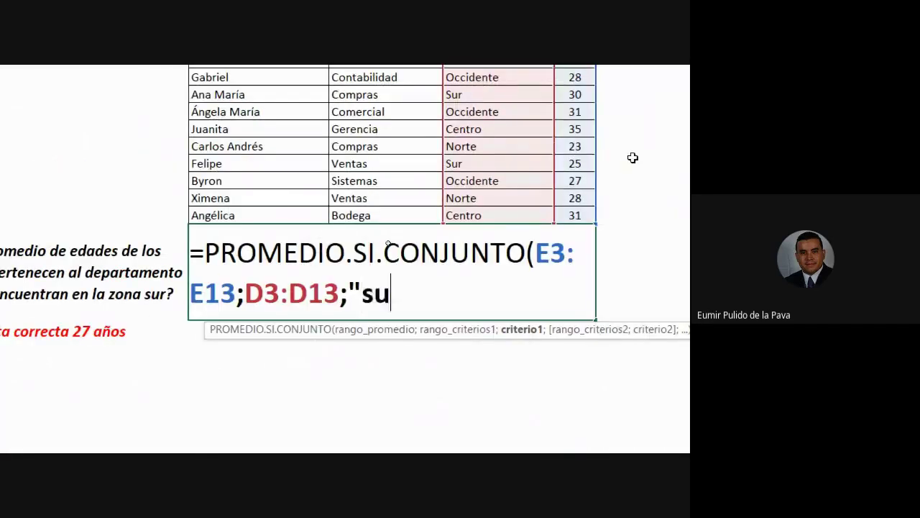
pyautogui.write('r')
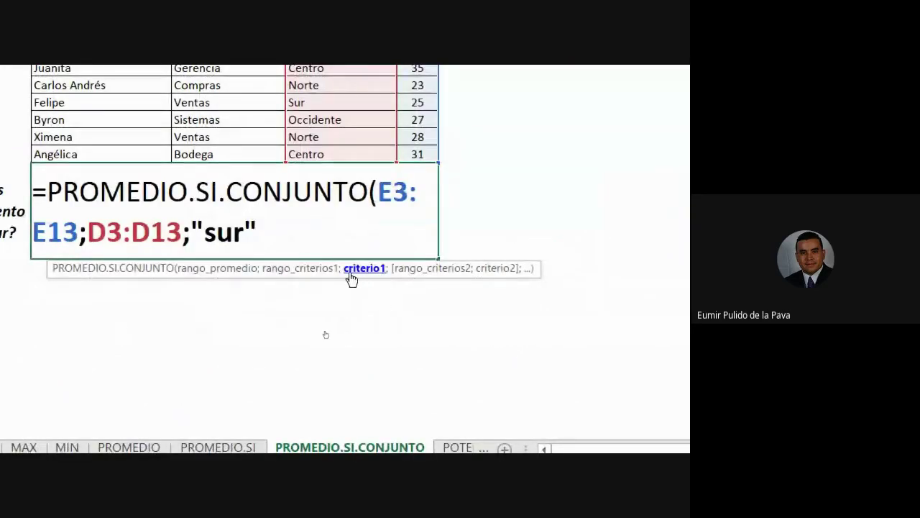
# - After "sur", add DEPARTAMENTO range C3:C13 as the second criteria range with criterion "ventas"
pyautogui.click(136, 237)
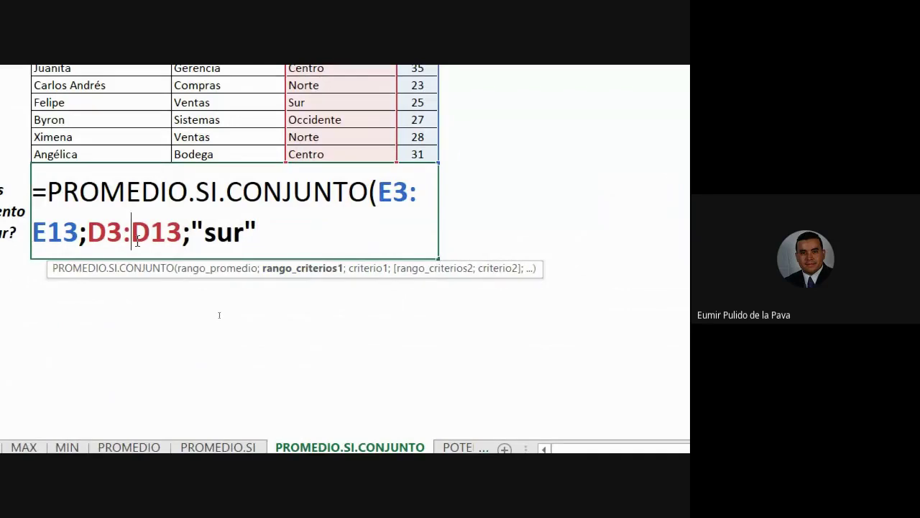
pyautogui.click(281, 234)
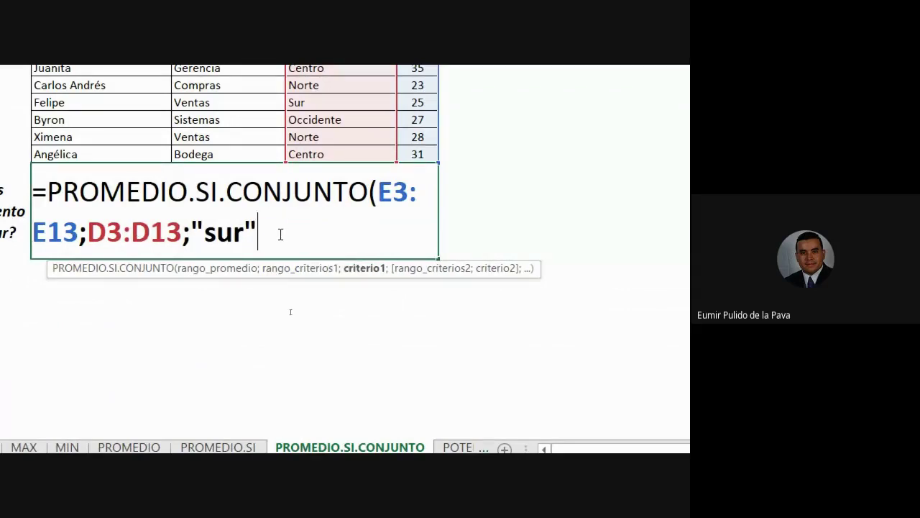
pyautogui.write(';')
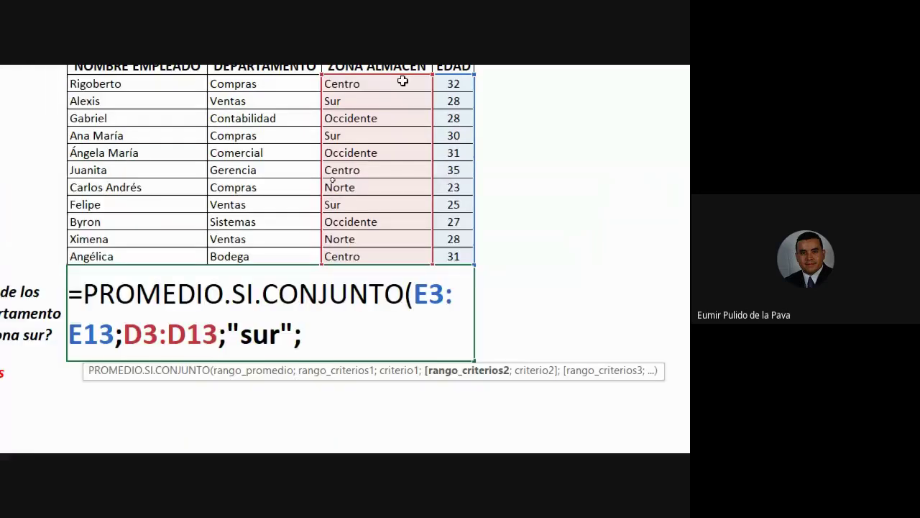
pyautogui.moveTo(252, 174); pyautogui.dragTo(256, 347)
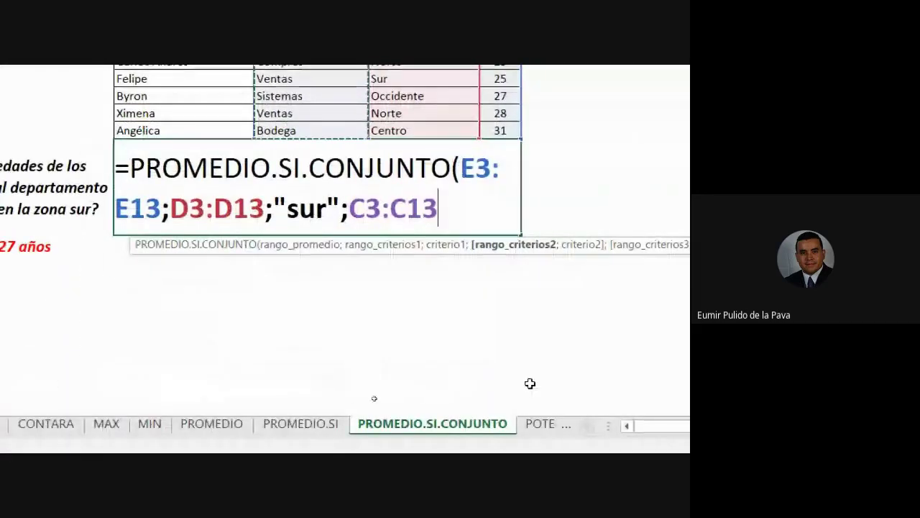
pyautogui.write(';')
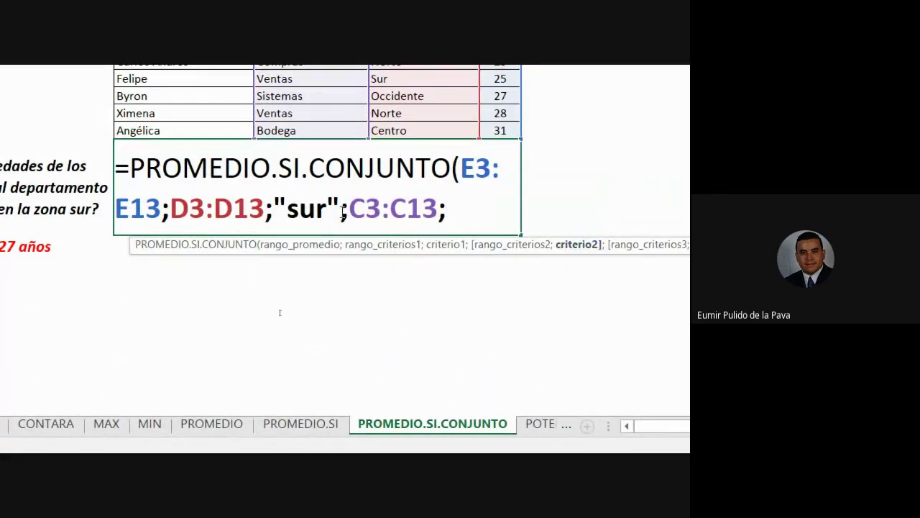
pyautogui.moveTo(349, 208); pyautogui.dragTo(439, 208)
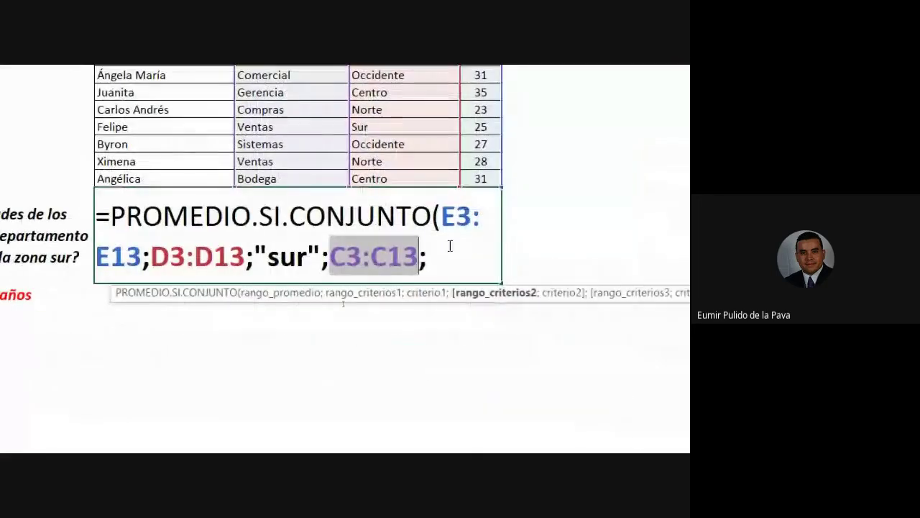
pyautogui.click(441, 258)
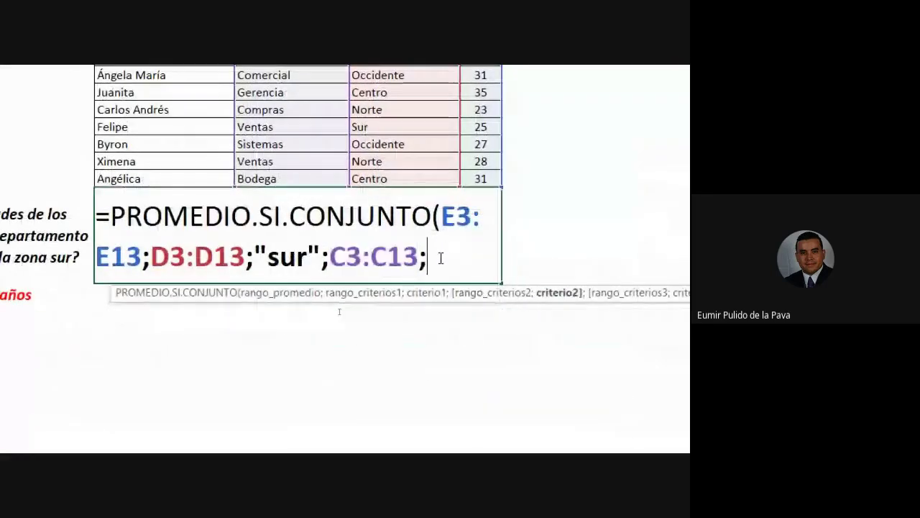
pyautogui.write('"ventas')
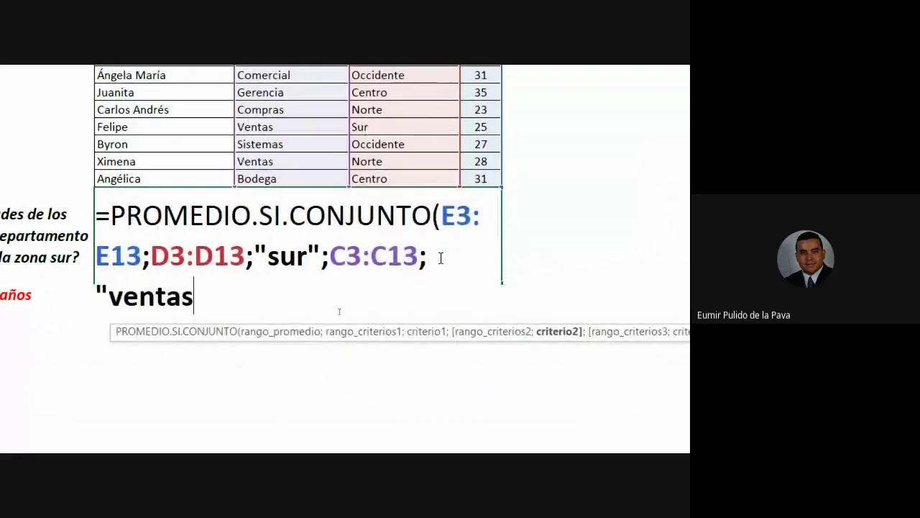
pyautogui.write('")')
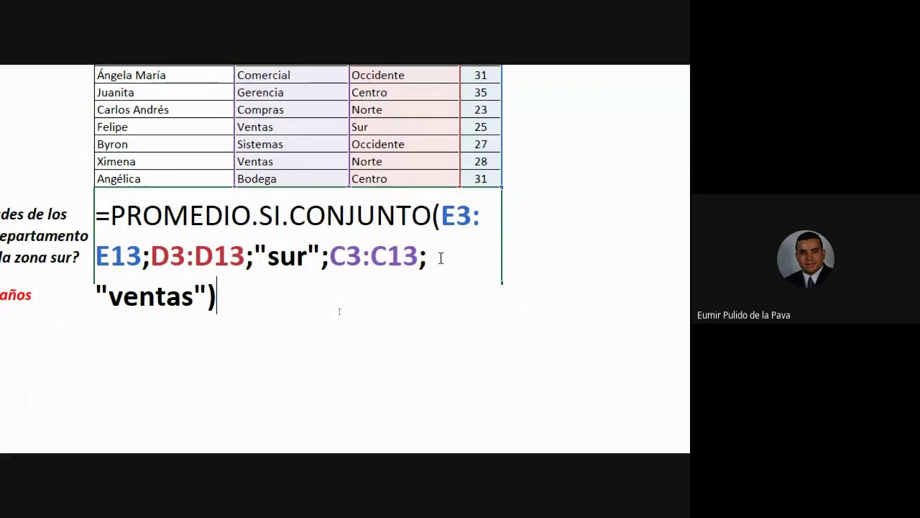
# - Highlight the formula's average range and criteria arguments from D3:D13 to "ventas" for review
pyautogui.click(456, 216)
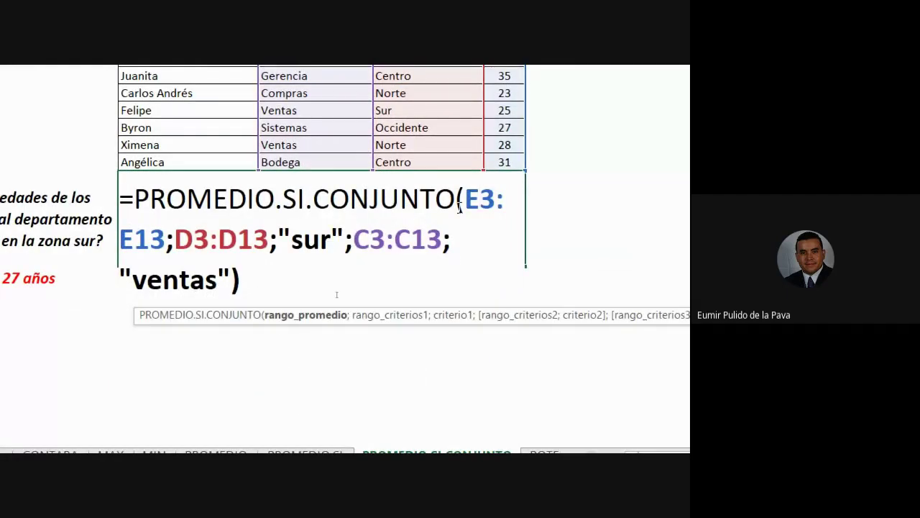
pyautogui.click(209, 240)
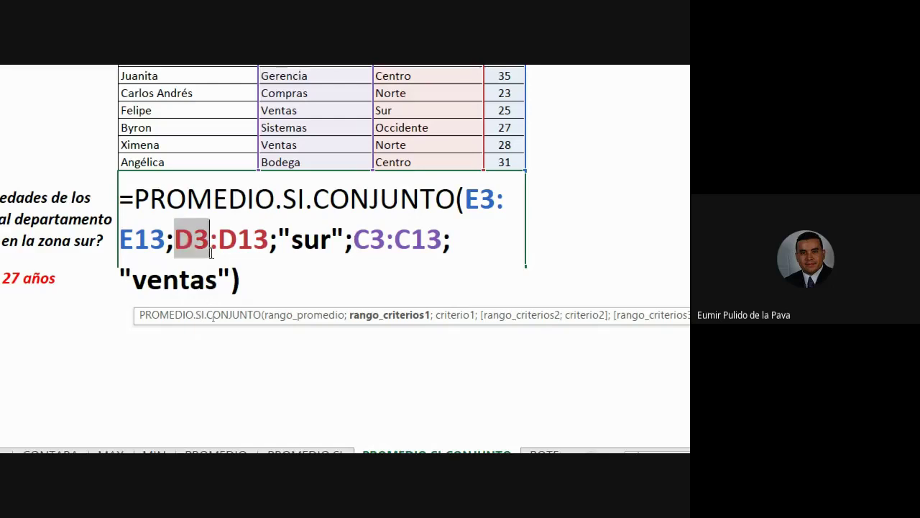
pyautogui.moveTo(175, 239); pyautogui.dragTo(231, 279)
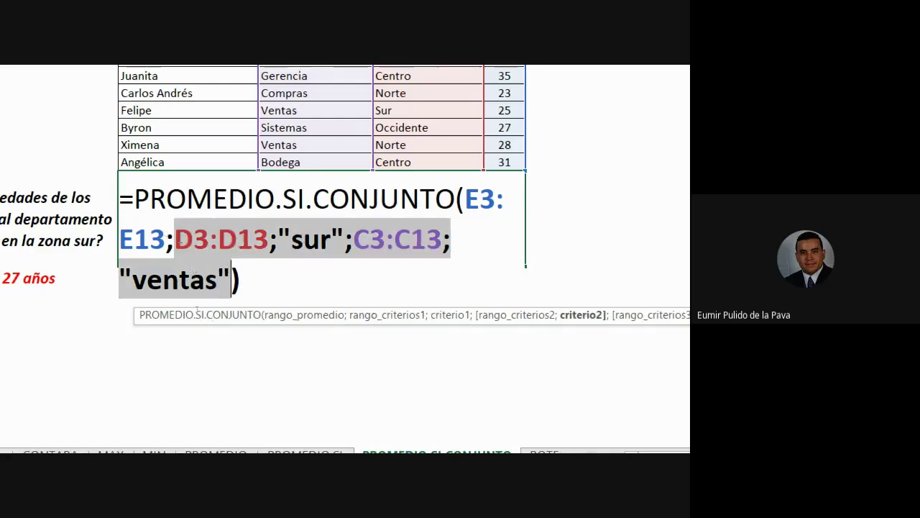
# - Enter the formula, reduce decimals until the result shows 27, and reopen it for editing
pyautogui.press('Return')
pyautogui.click(167, 197)
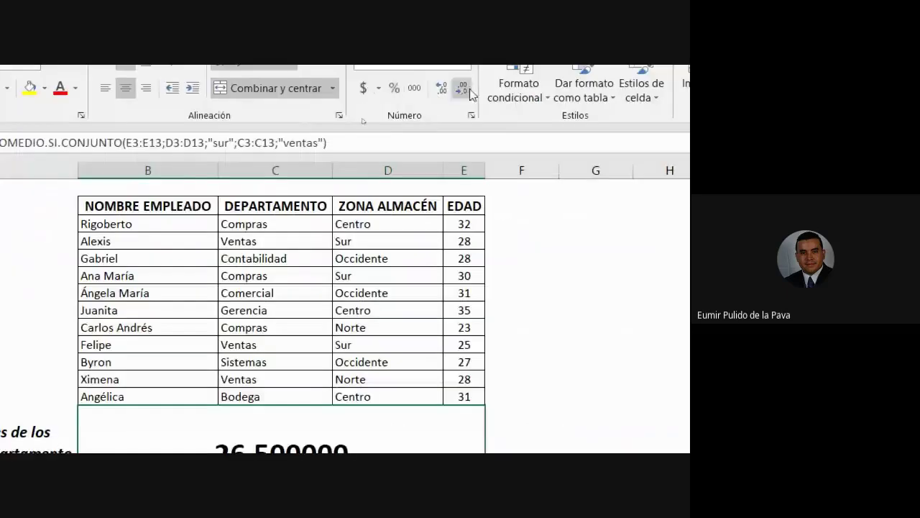
pyautogui.click(469, 91)
pyautogui.click(469, 92)
pyautogui.click(469, 92)
pyautogui.click(468, 91)
pyautogui.click(468, 92)
pyautogui.click(469, 91)
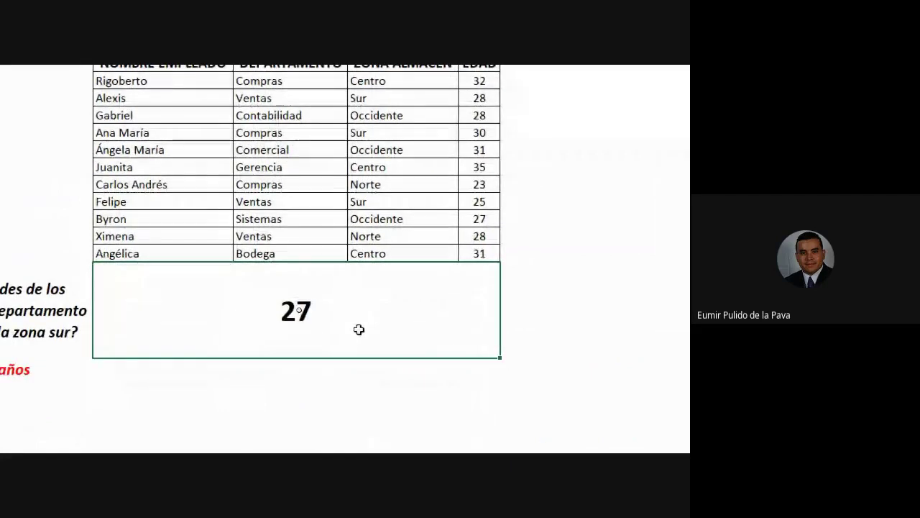
pyautogui.doubleClick(359, 329)
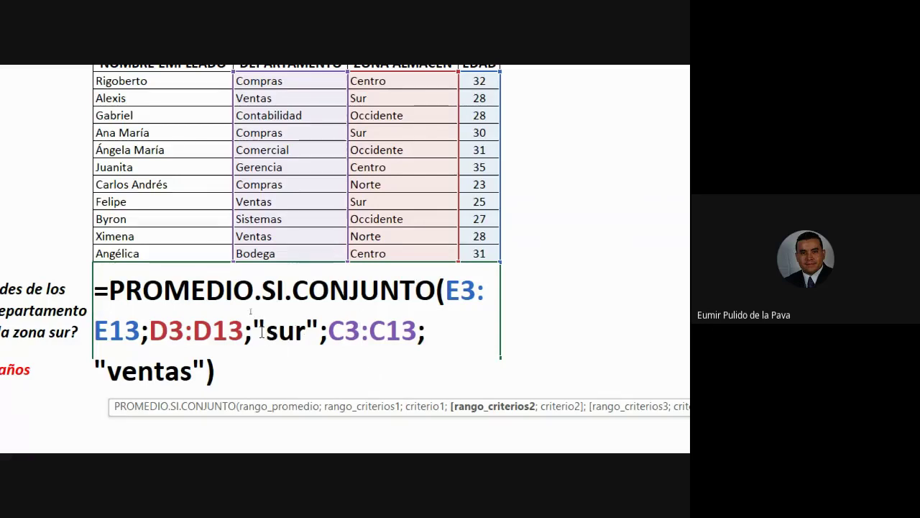
# - Replace the typed "sur" and "ventas" criteria with references to cells D4 and C4
pyautogui.moveTo(253, 331); pyautogui.dragTo(318, 332)
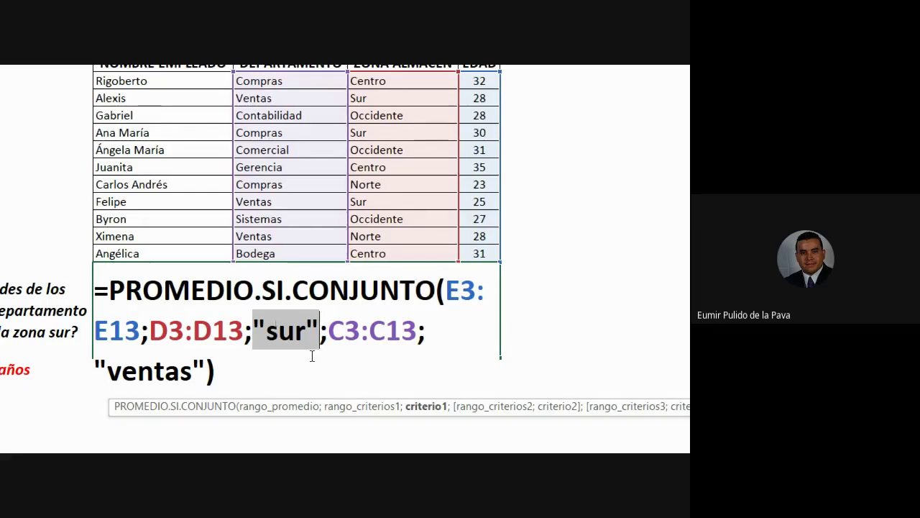
pyautogui.press('Delete')
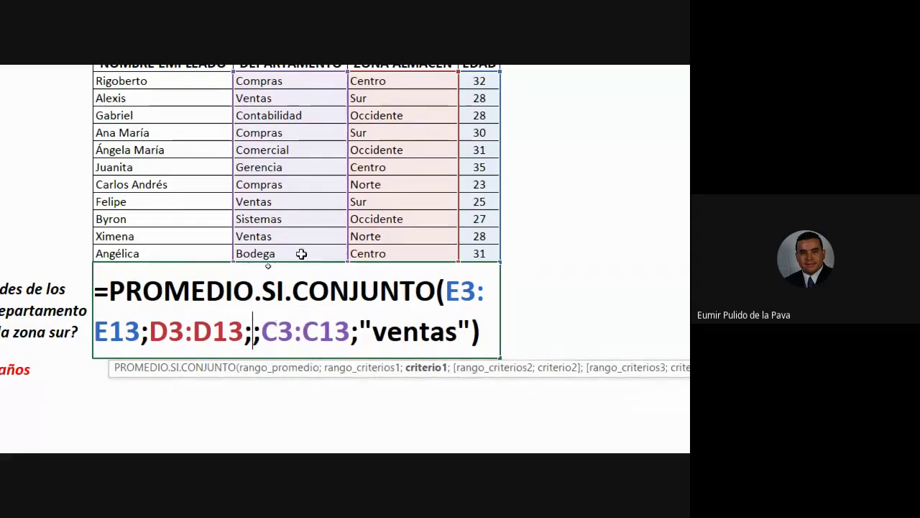
pyautogui.click(352, 98)
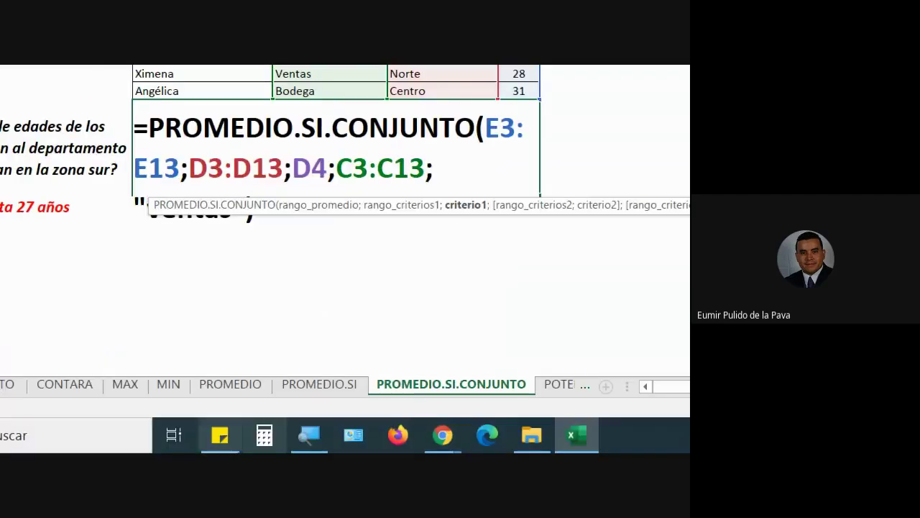
pyautogui.click(220, 259)
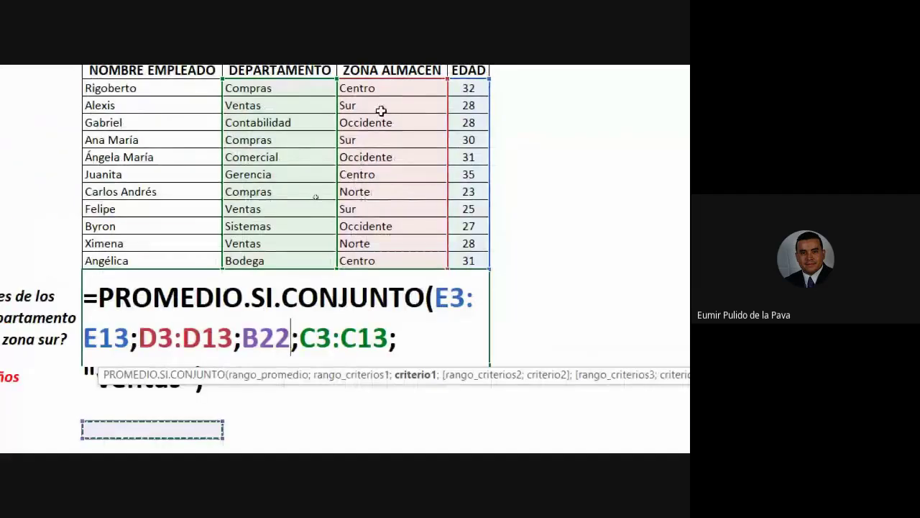
pyautogui.click(381, 110)
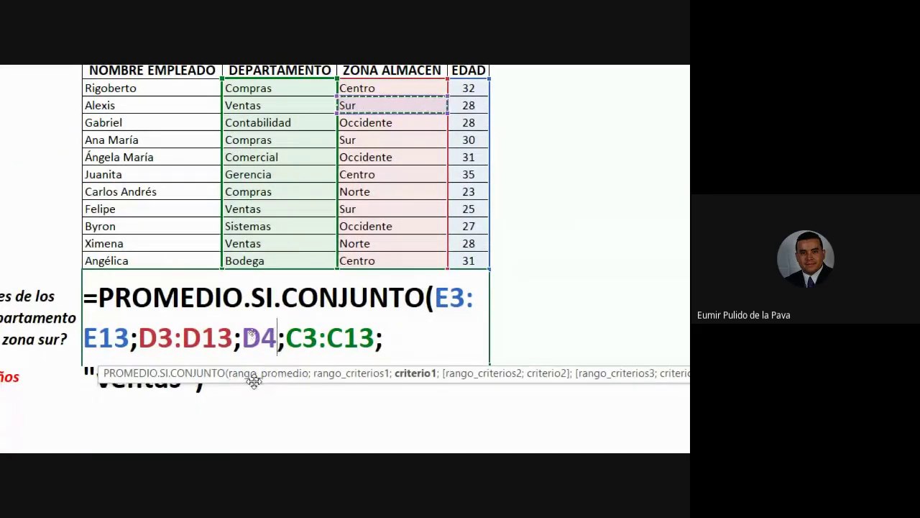
pyautogui.moveTo(254, 382); pyautogui.dragTo(246, 283)
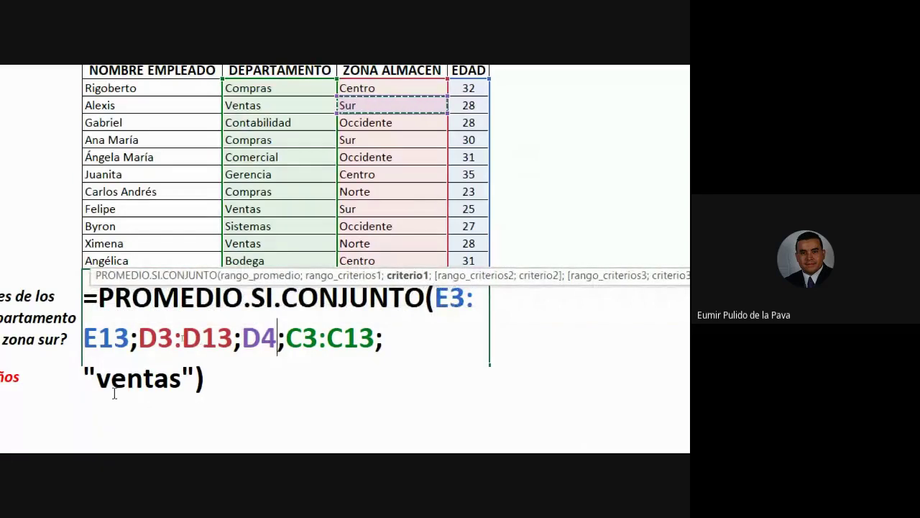
pyautogui.moveTo(84, 377); pyautogui.dragTo(194, 377)
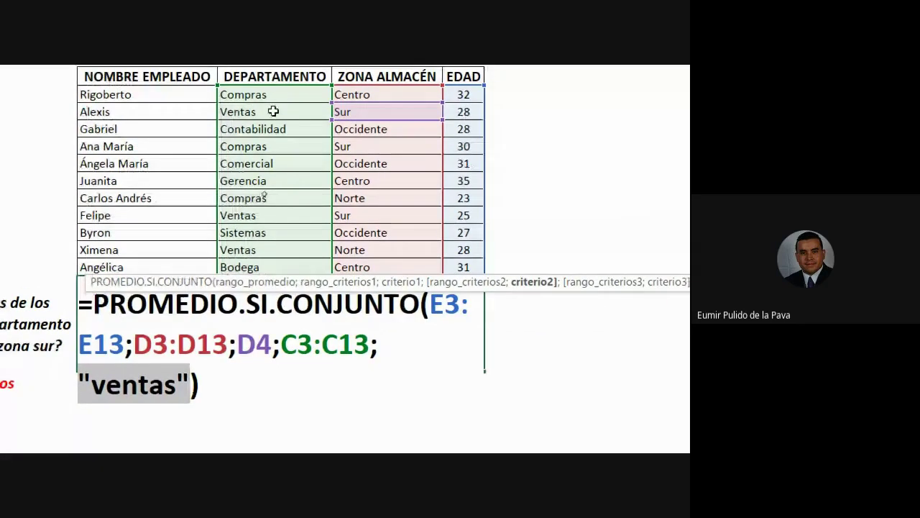
pyautogui.click(248, 113)
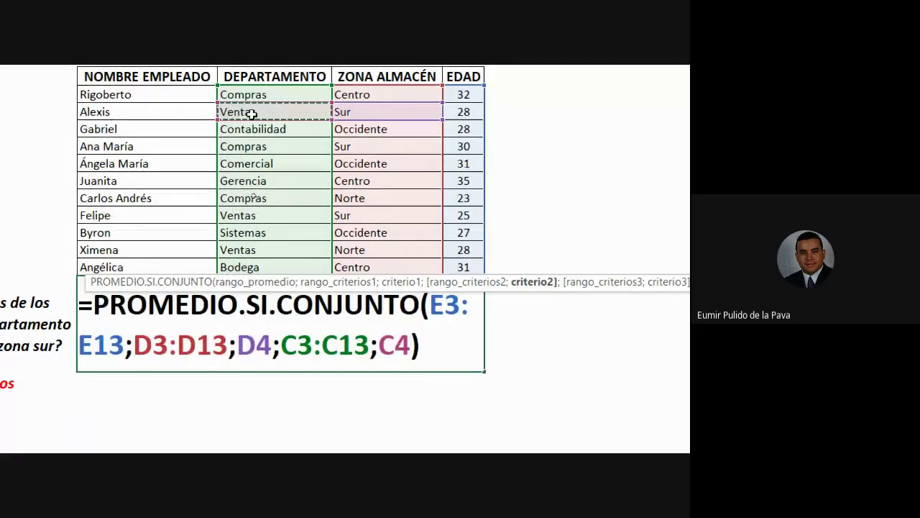
pyautogui.press('Return')
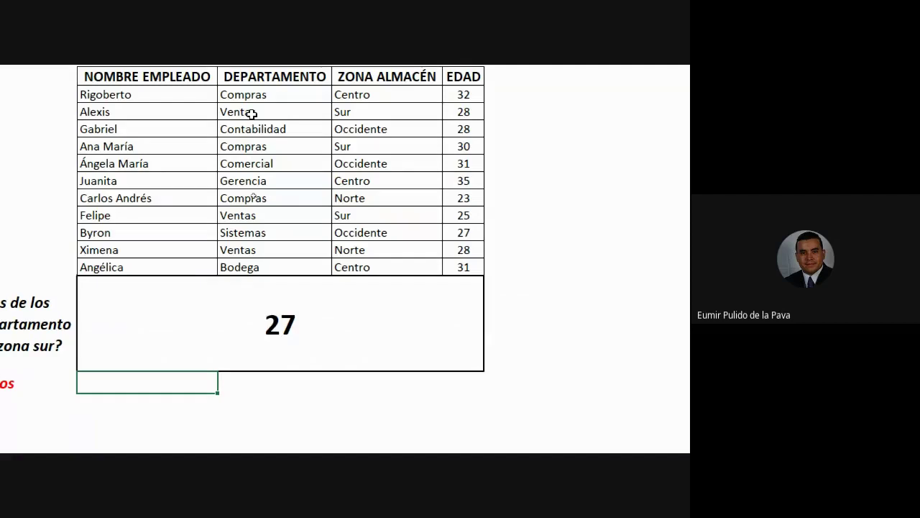
# - Reopen the formula to highlight its D4 and C4 references, then confirm it unchanged at 27
pyautogui.click(330, 322)
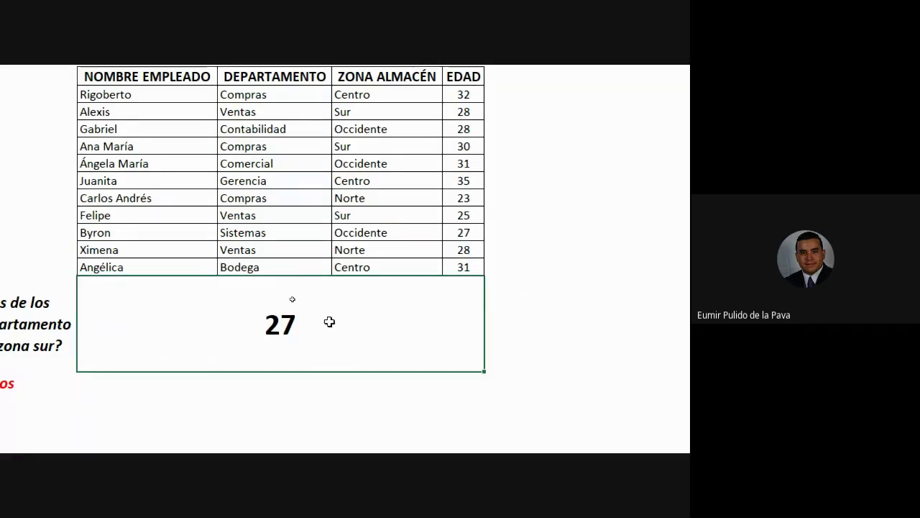
pyautogui.doubleClick(331, 322)
pyautogui.doubleClick(253, 345)
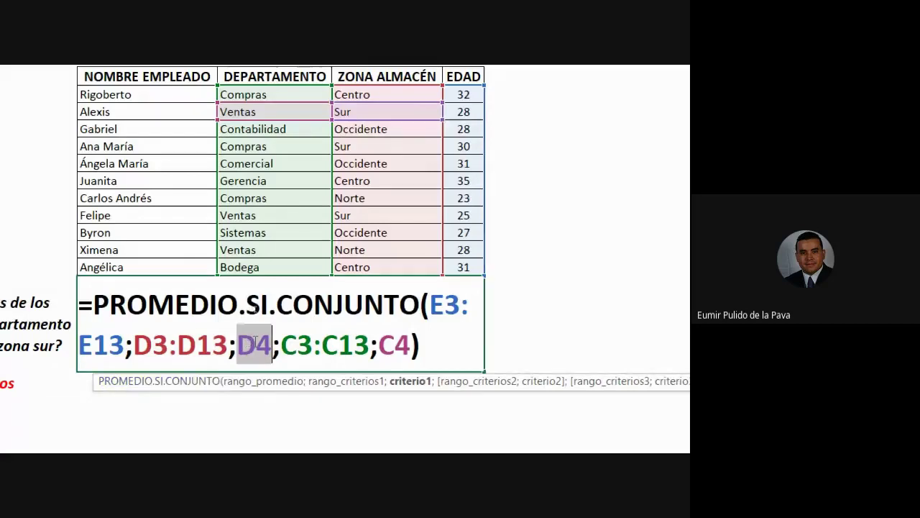
pyautogui.click(364, 110)
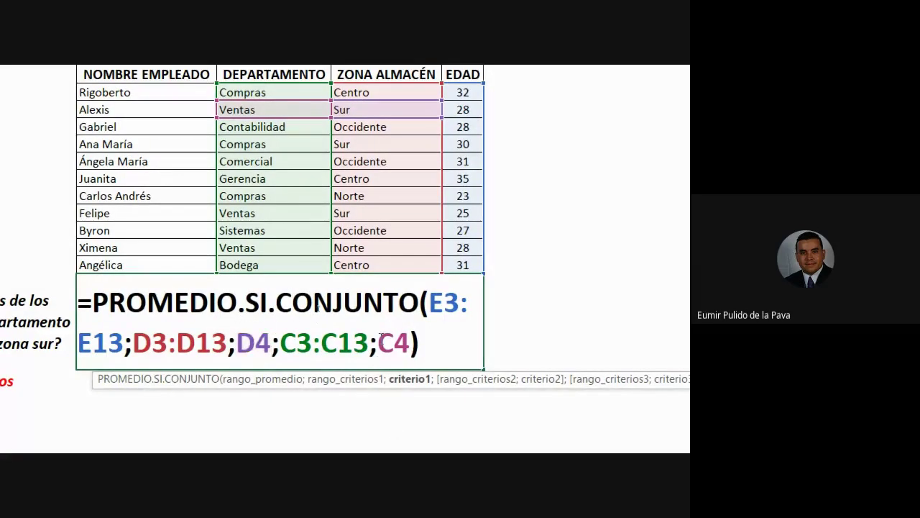
pyautogui.moveTo(378, 343); pyautogui.dragTo(410, 343)
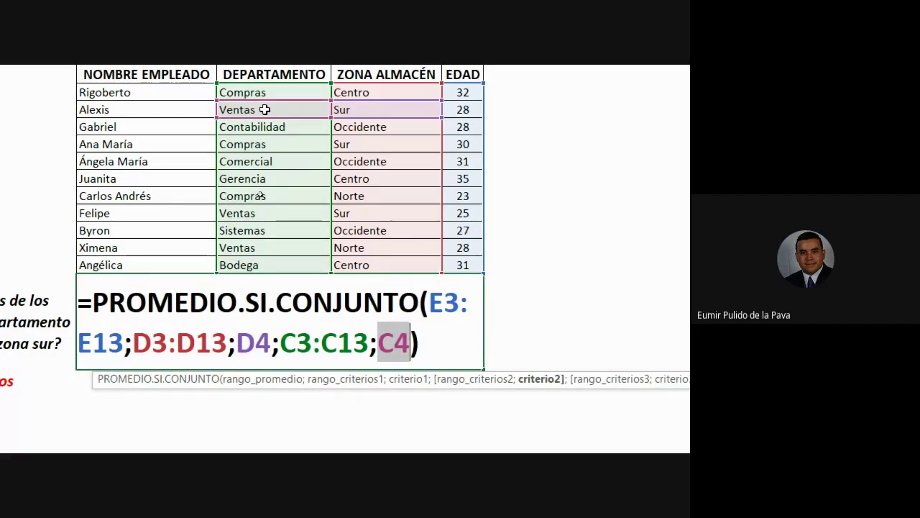
pyautogui.press('Return')
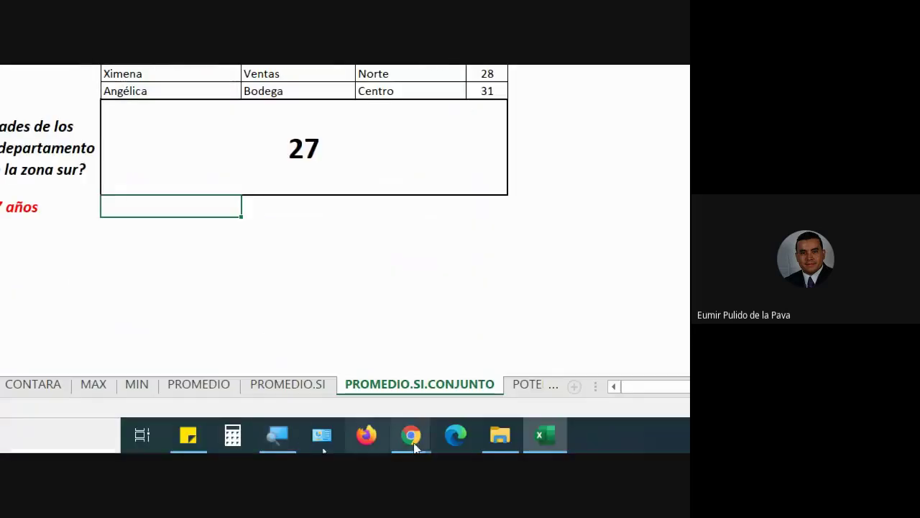
pyautogui.click(277, 435)
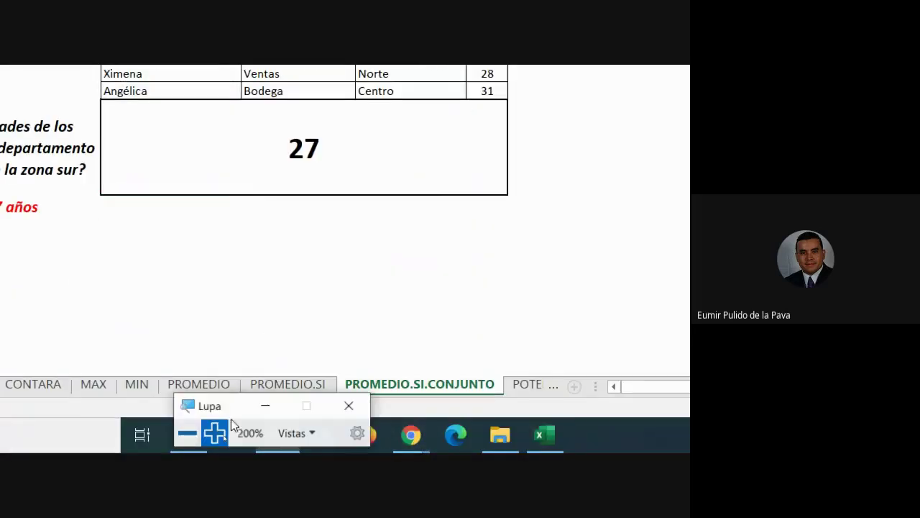
pyautogui.click(187, 434)
pyautogui.moveTo(321, 444)
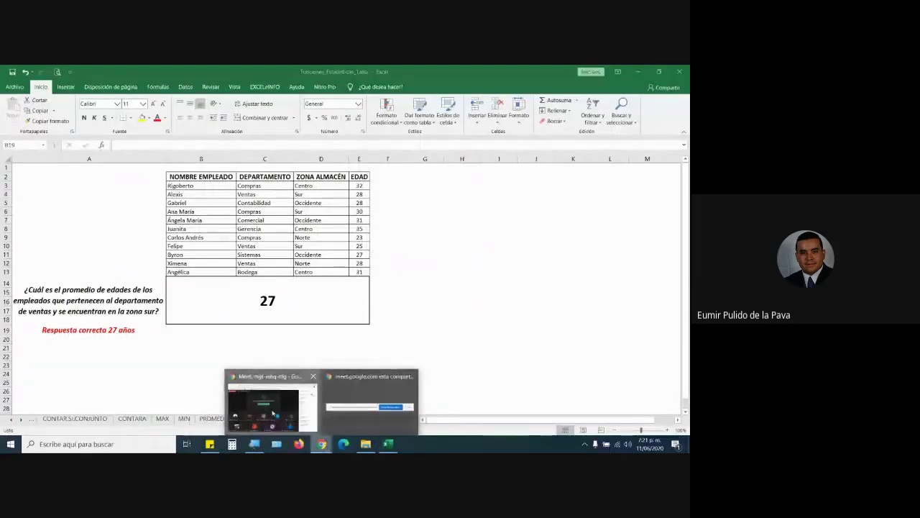
pyautogui.click(273, 412)
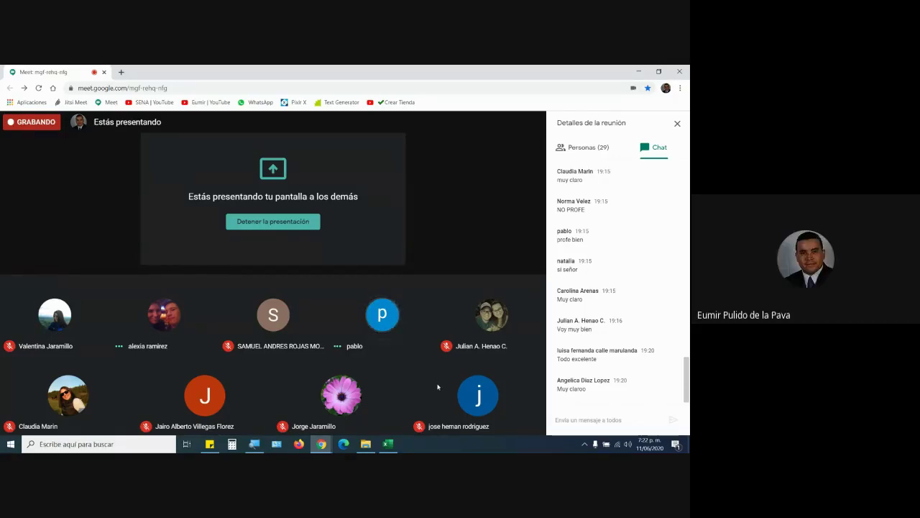
pyautogui.click(387, 443)
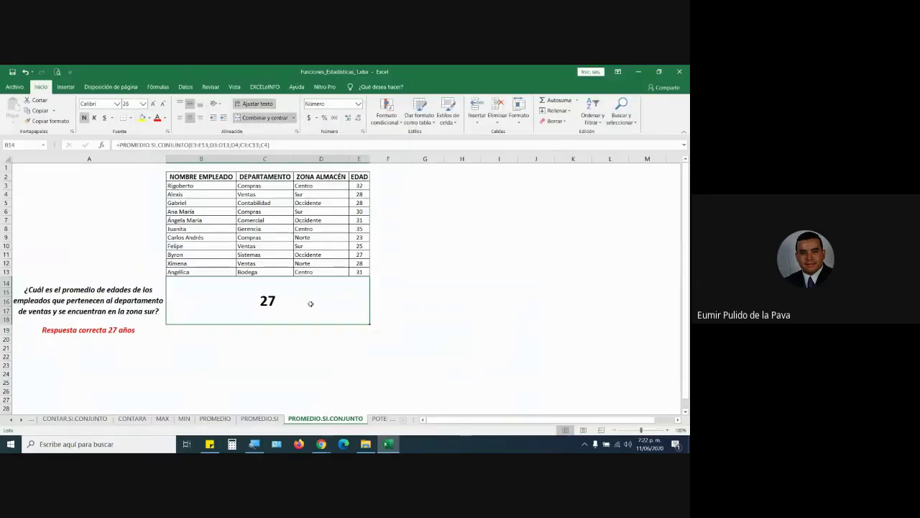
pyautogui.click(254, 444)
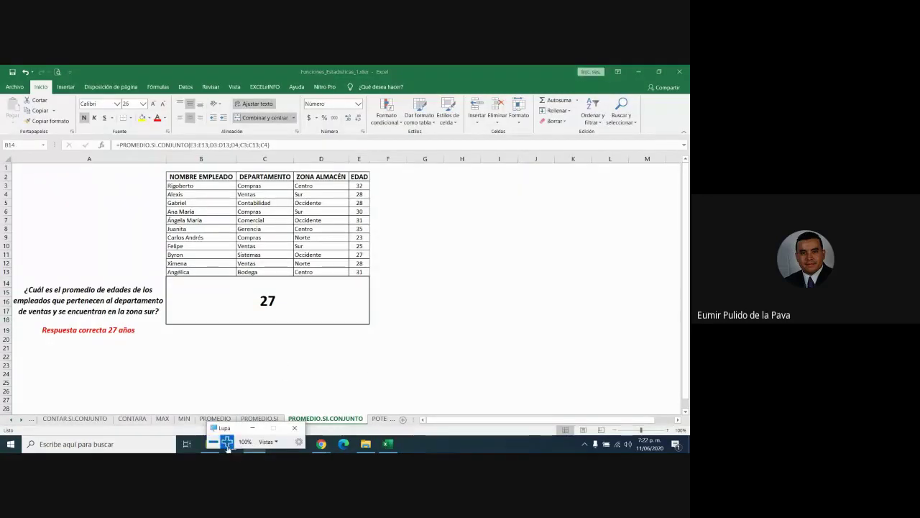
pyautogui.click(227, 441)
pyautogui.click(278, 414)
pyautogui.doubleClick(352, 195)
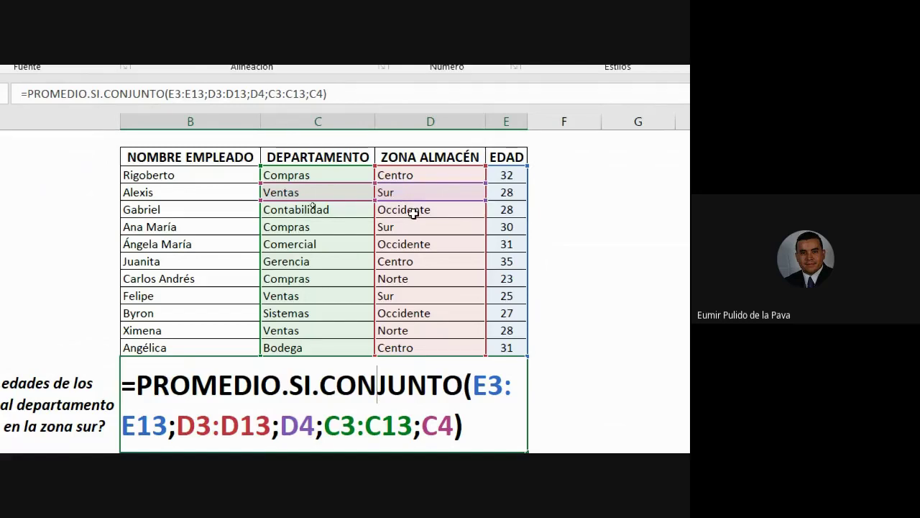
pyautogui.press('Return')
pyautogui.click(399, 192)
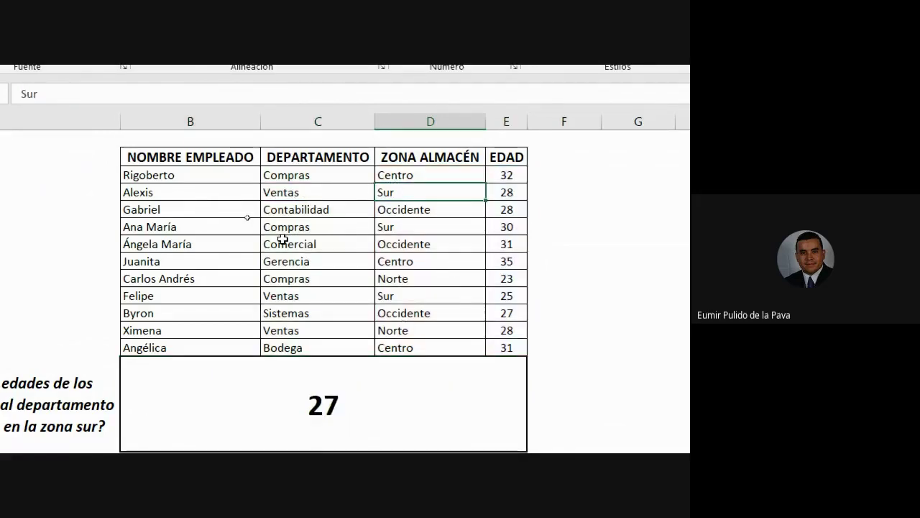
# - Change zone cell D4 from Sur to Norte and review the average formula, now giving 28
pyautogui.click(163, 192)
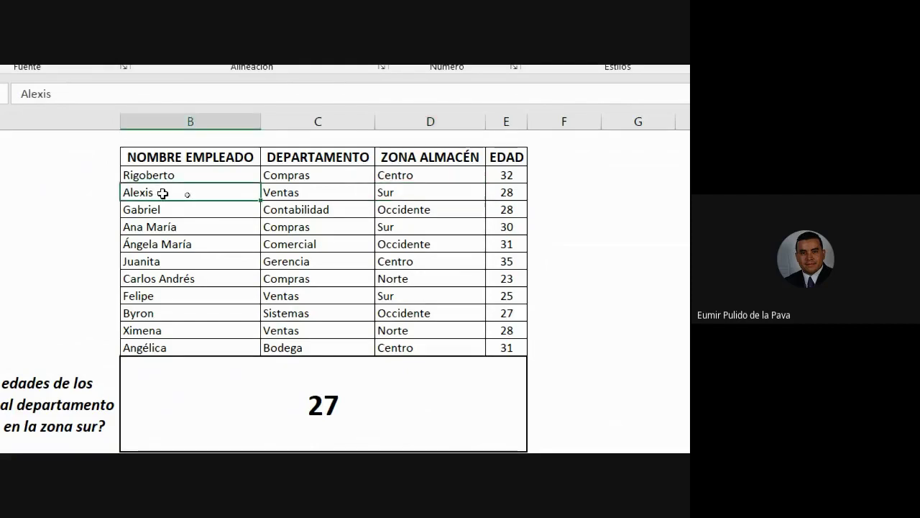
pyautogui.click(426, 192)
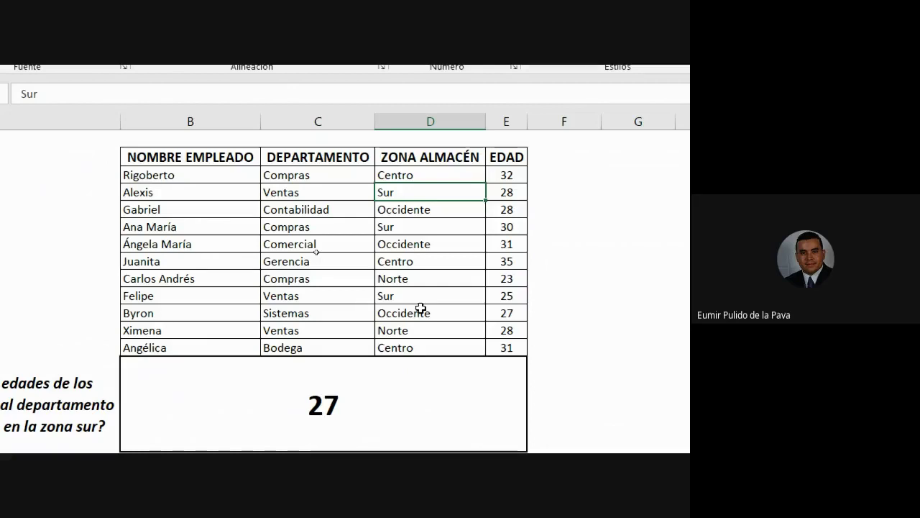
pyautogui.write('Noe')
pyautogui.write('rte')
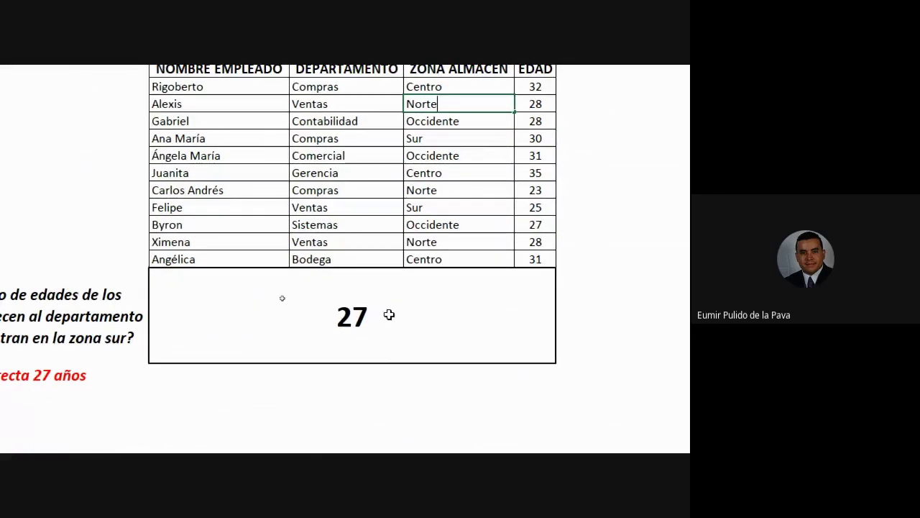
pyautogui.press('Return')
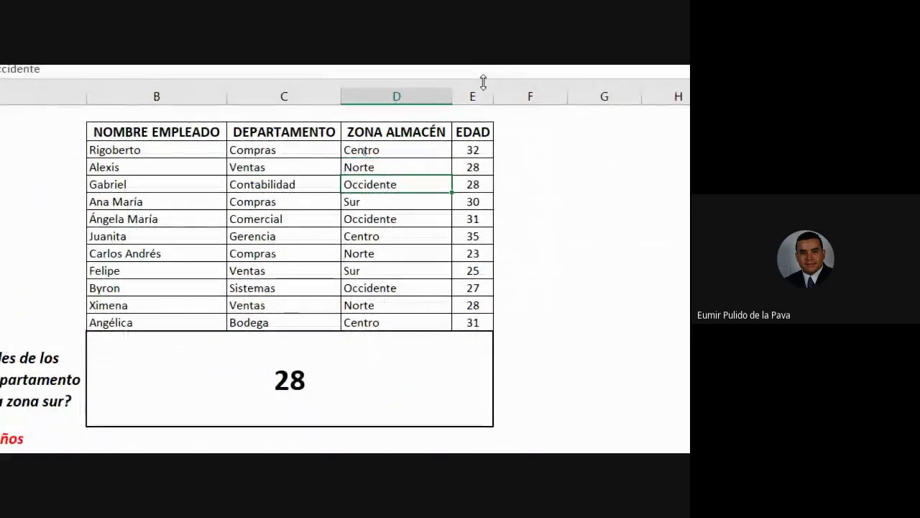
pyautogui.click(396, 346)
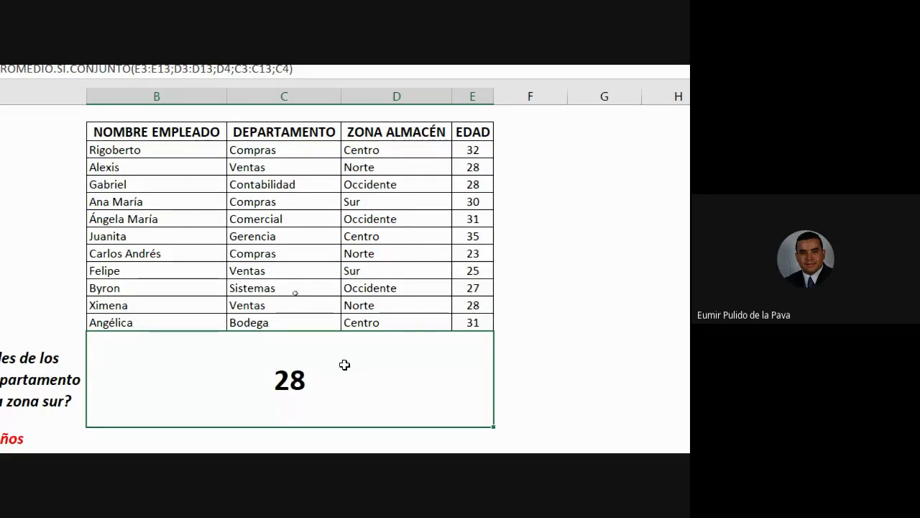
pyautogui.doubleClick(318, 361)
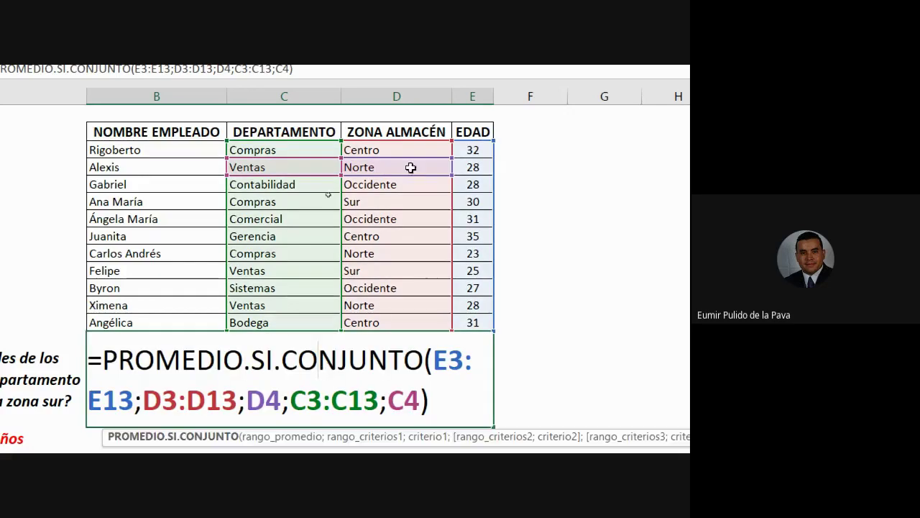
pyautogui.press('Return')
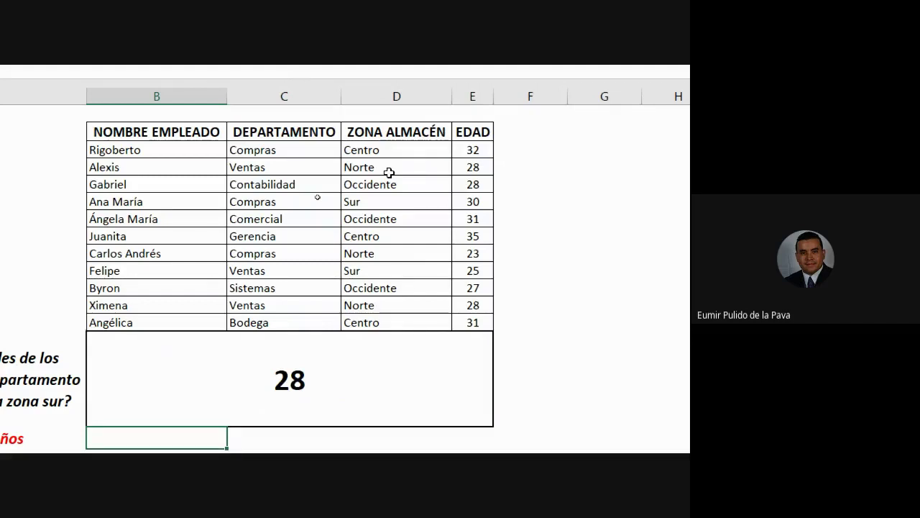
# - Review the average formula, then enter Sur back into D4 so the result returns to 27
pyautogui.doubleClick(316, 380)
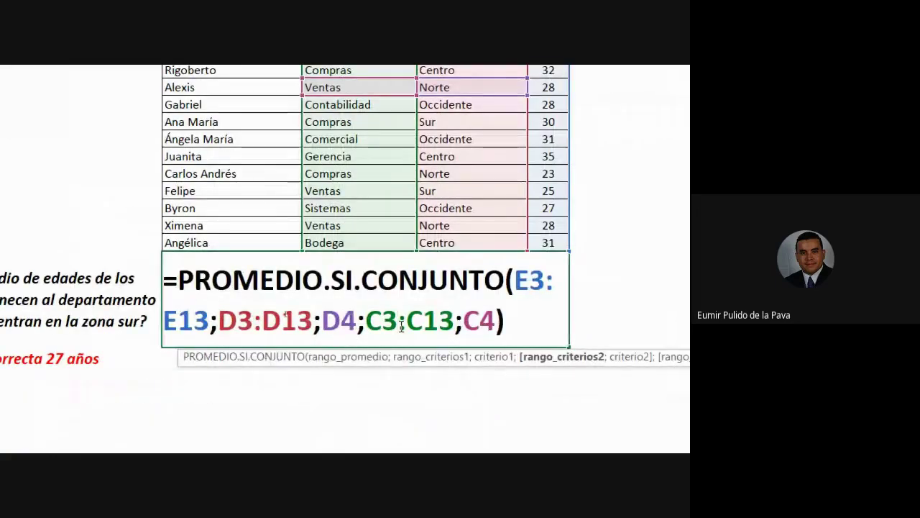
pyautogui.press('Return')
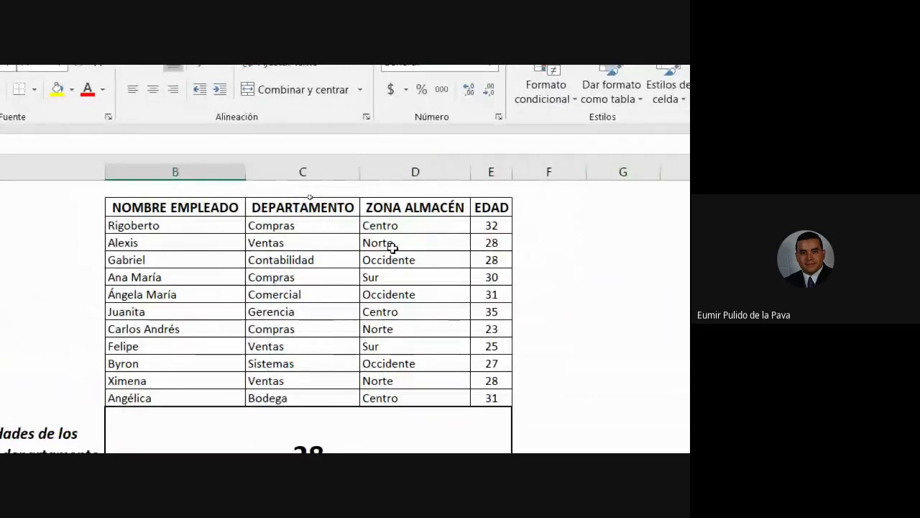
pyautogui.click(392, 243)
pyautogui.write('Sur')
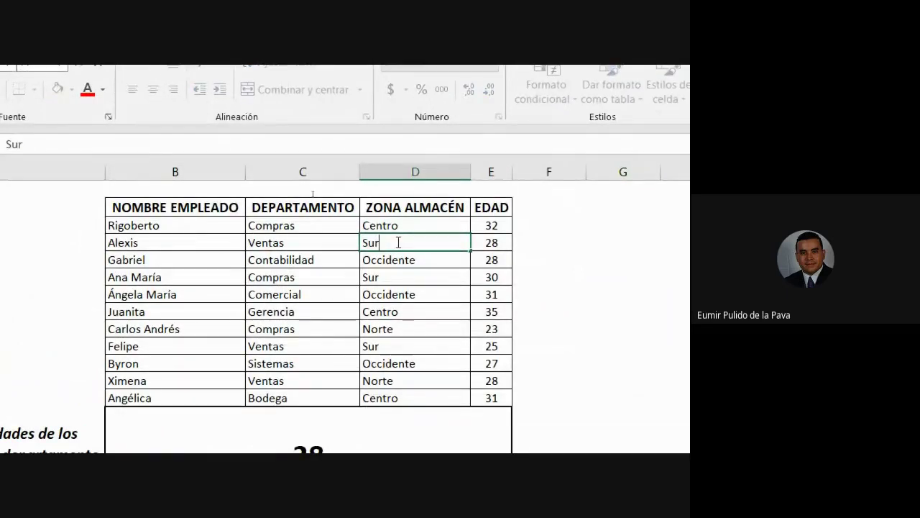
pyautogui.press('Return')
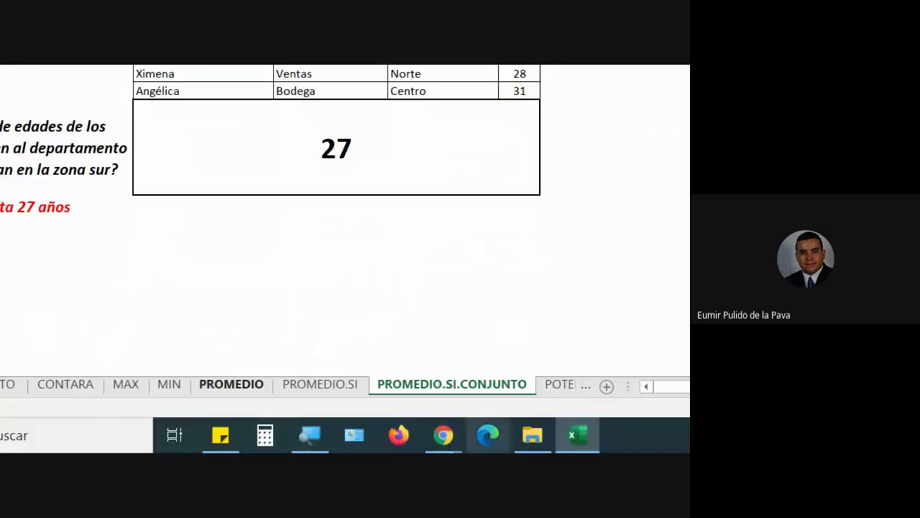
# - Open Tabla.xlsx from the EXCEL MATERIAL folder in File Explorer
pyautogui.click(543, 446)
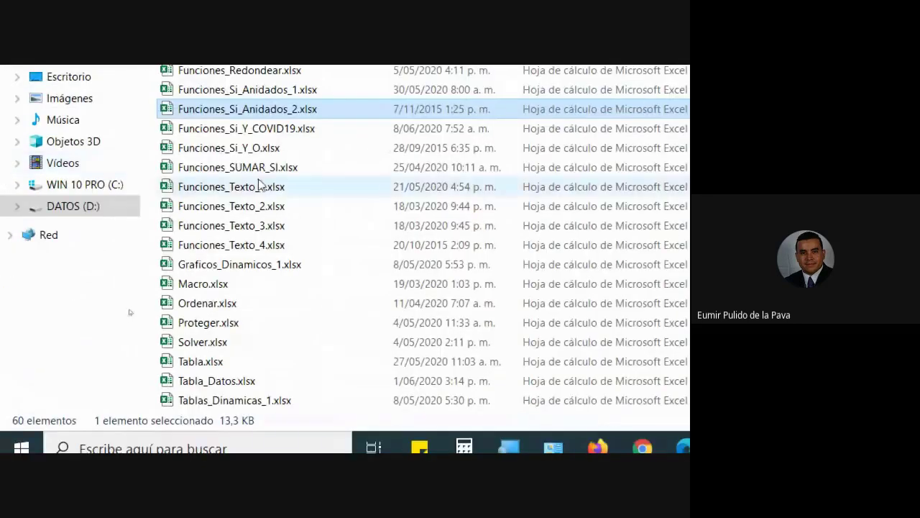
pyautogui.scroll(5, 323, 364)
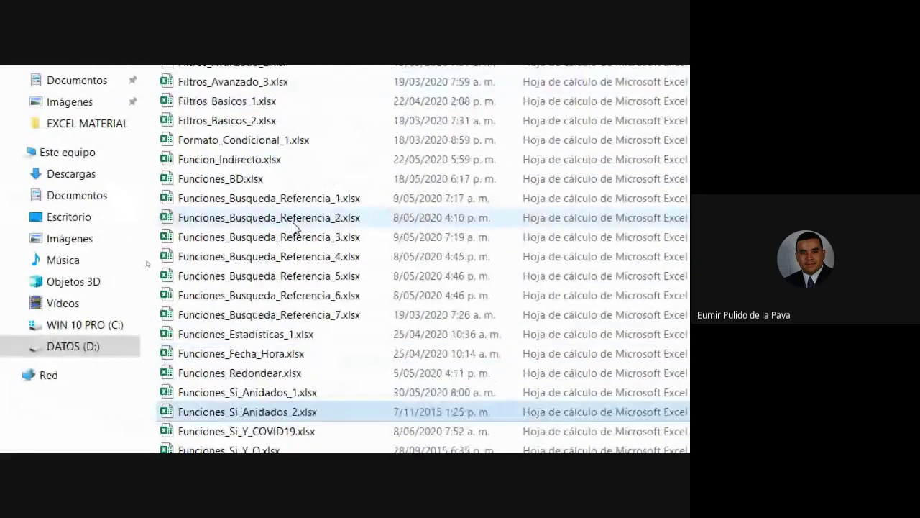
pyautogui.scroll(-4, 287, 353)
pyautogui.scroll(-1, 286, 441)
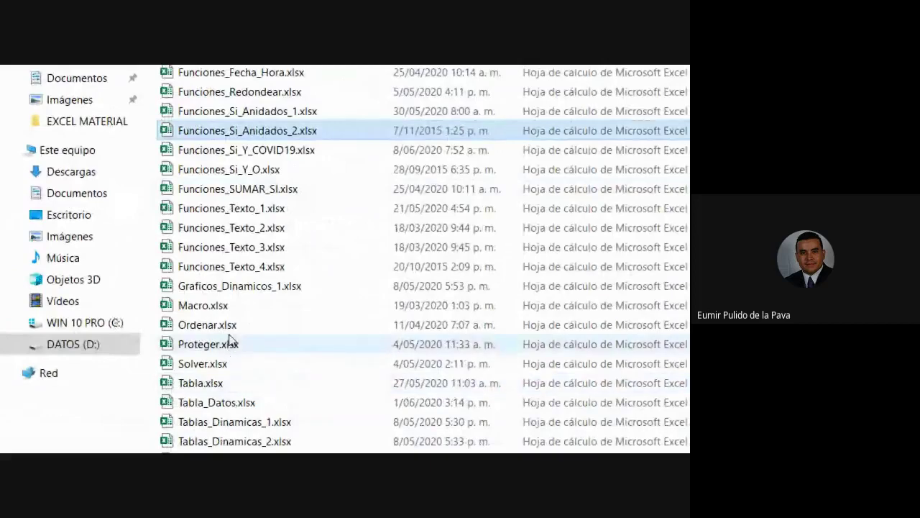
pyautogui.doubleClick(211, 382)
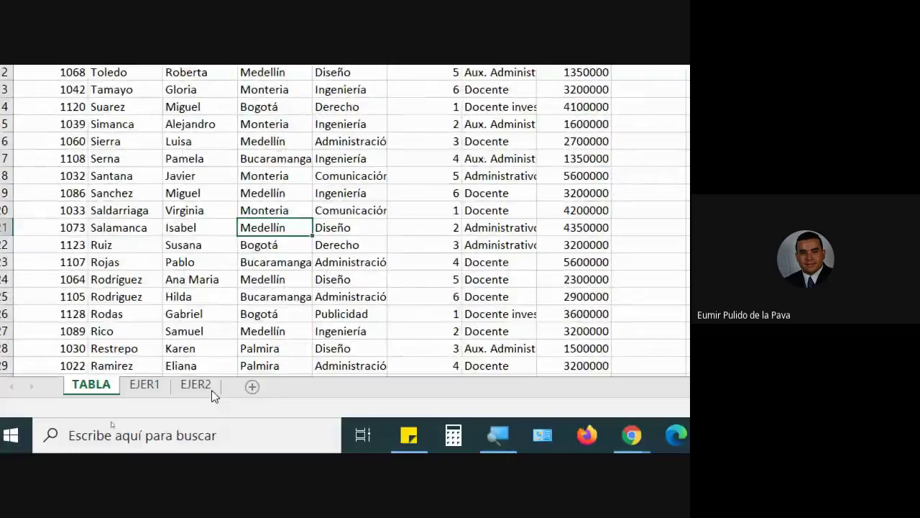
# - On the EJER2 sheet, select the ALIMENTOS, ELECTRODOMÉSTICOS and BEBIDAS headings and the Cliente A cell
pyautogui.click(201, 386)
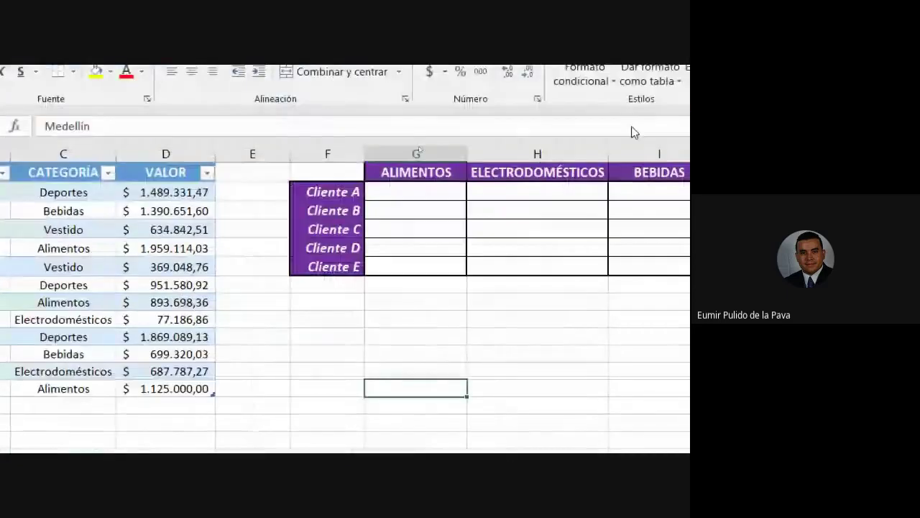
pyautogui.click(179, 164)
pyautogui.click(243, 164)
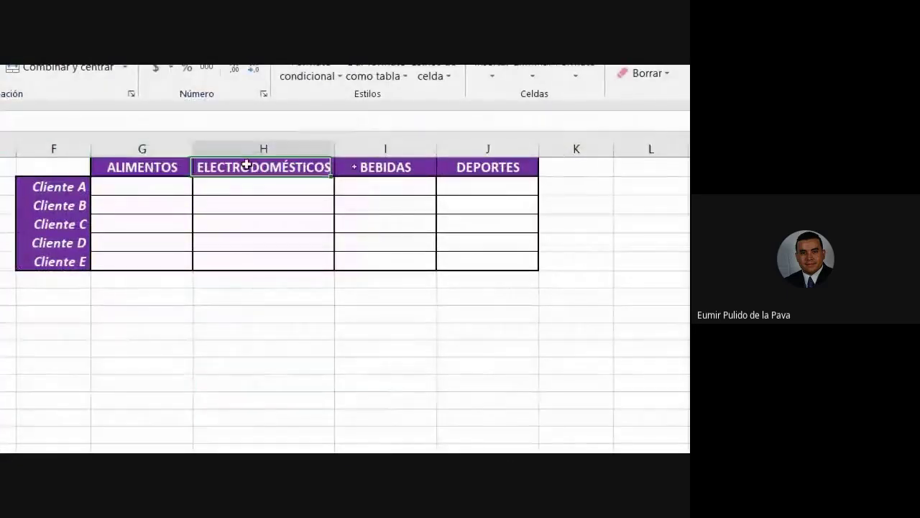
pyautogui.click(428, 167)
pyautogui.click(301, 171)
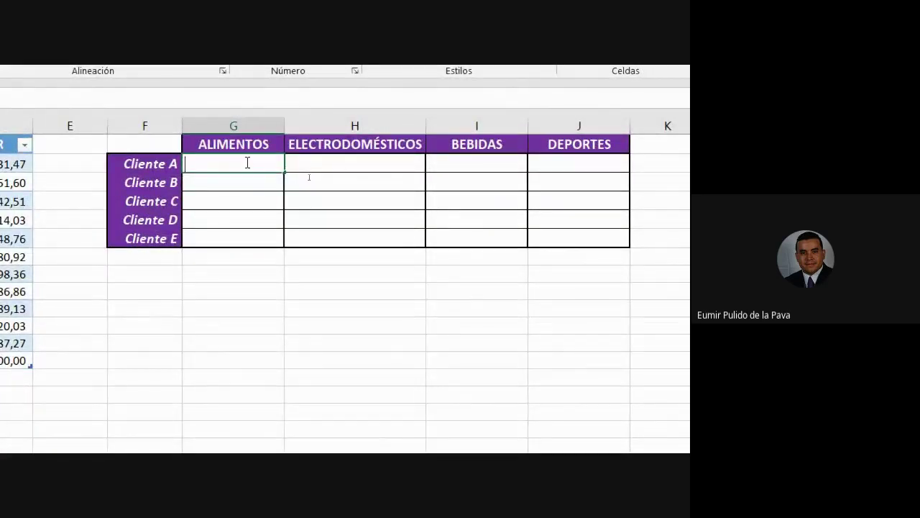
pyautogui.write('=')
# - Enter =F2 in G2 so it shows Cliente A, then save and close Tabla.xlsx
pyautogui.click(144, 164)
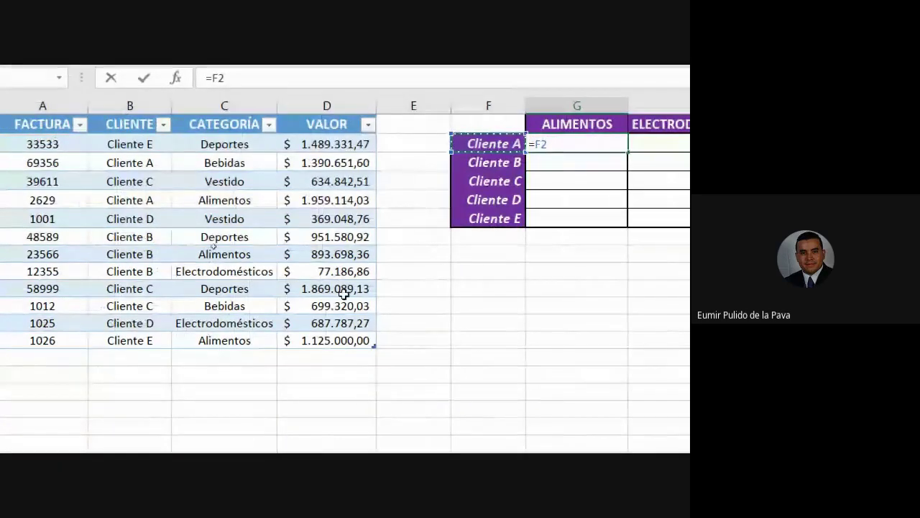
pyautogui.click(541, 143)
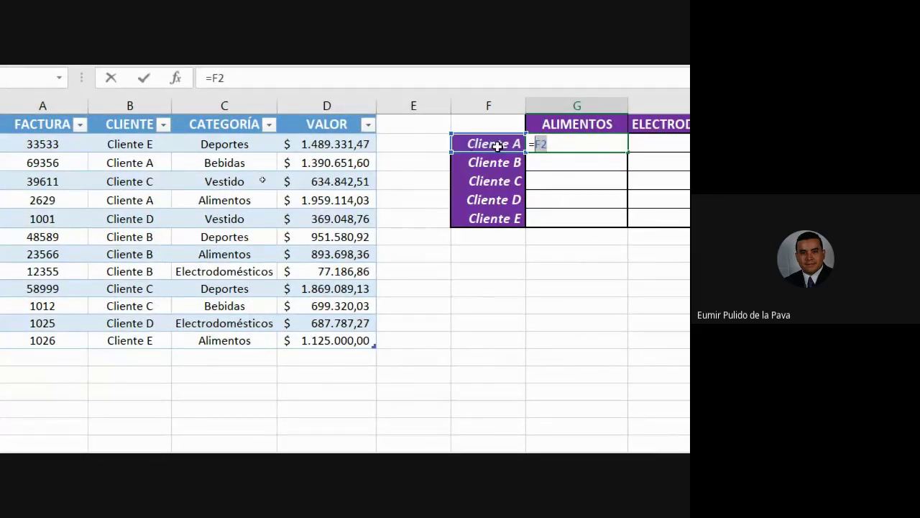
pyautogui.press('Return')
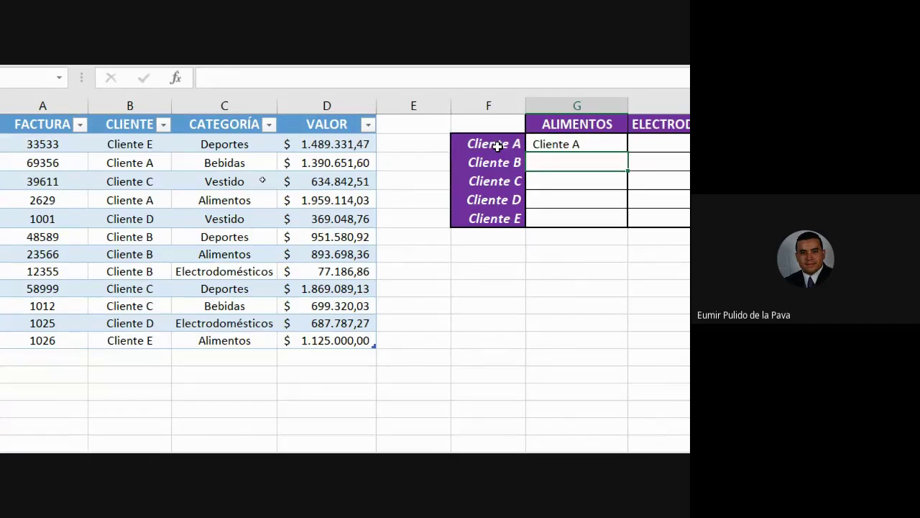
pyautogui.click(555, 147)
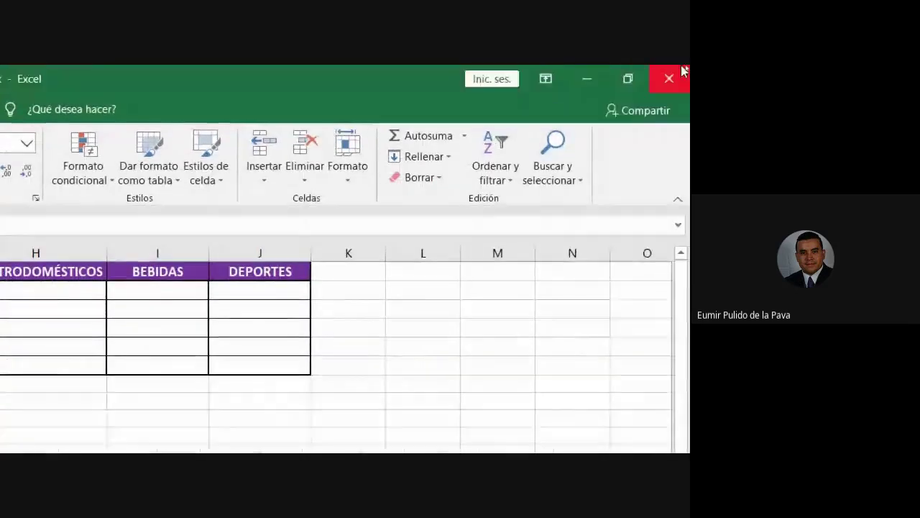
pyautogui.click(669, 76)
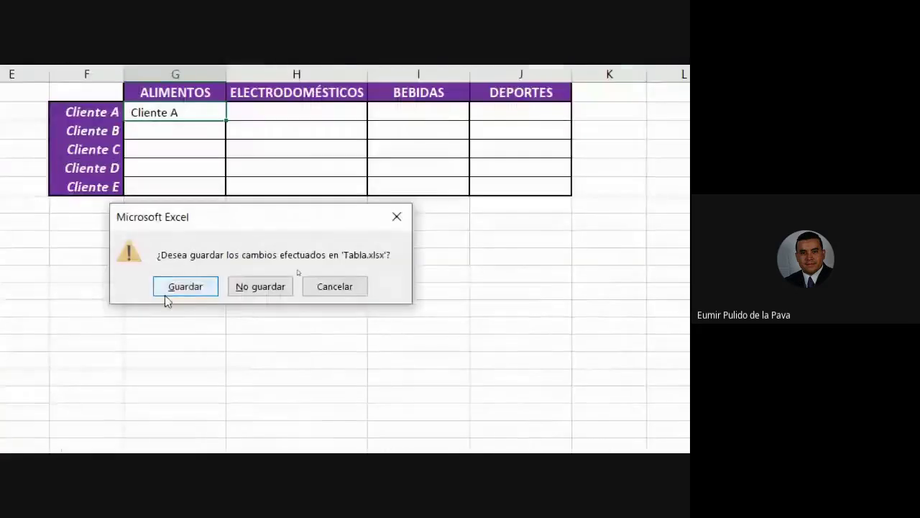
pyautogui.click(43, 390)
# - Admit the waiting participant with Permitir in the Meet call and return to Excel
pyautogui.moveTo(204, 440)
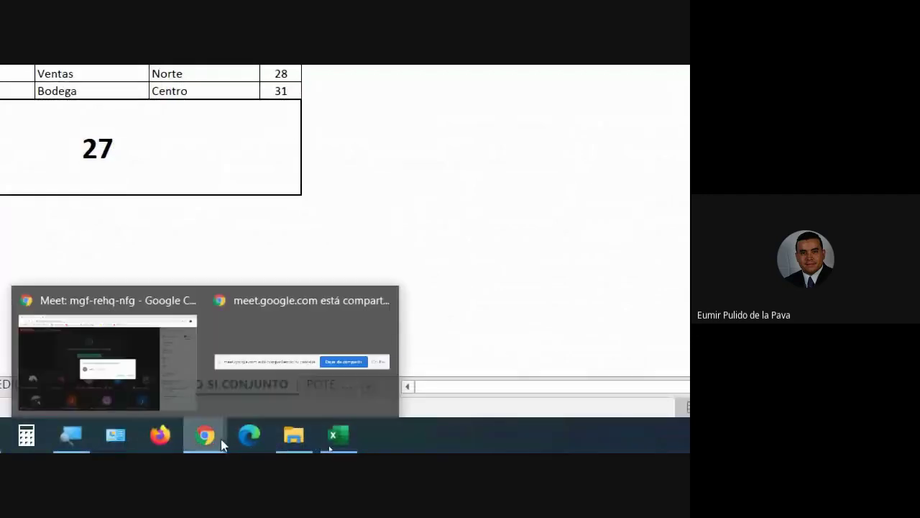
pyautogui.click(127, 385)
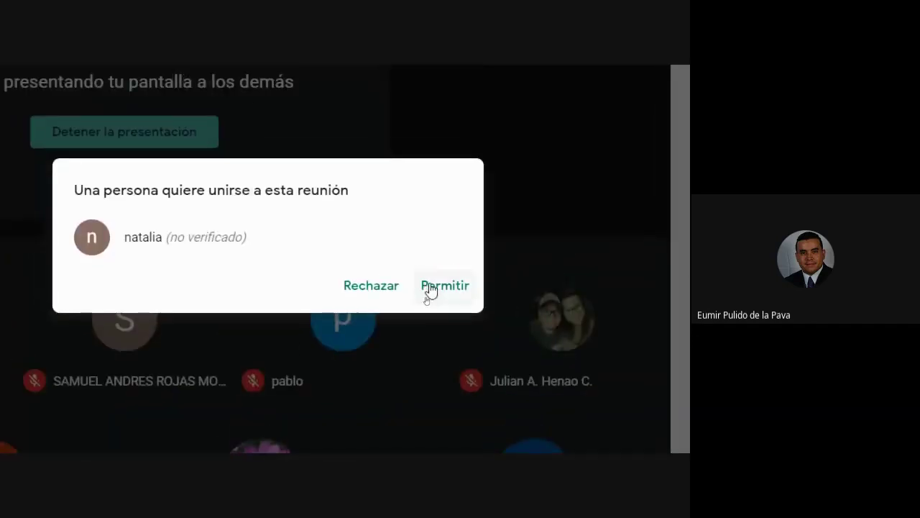
pyautogui.click(431, 286)
pyautogui.click(411, 434)
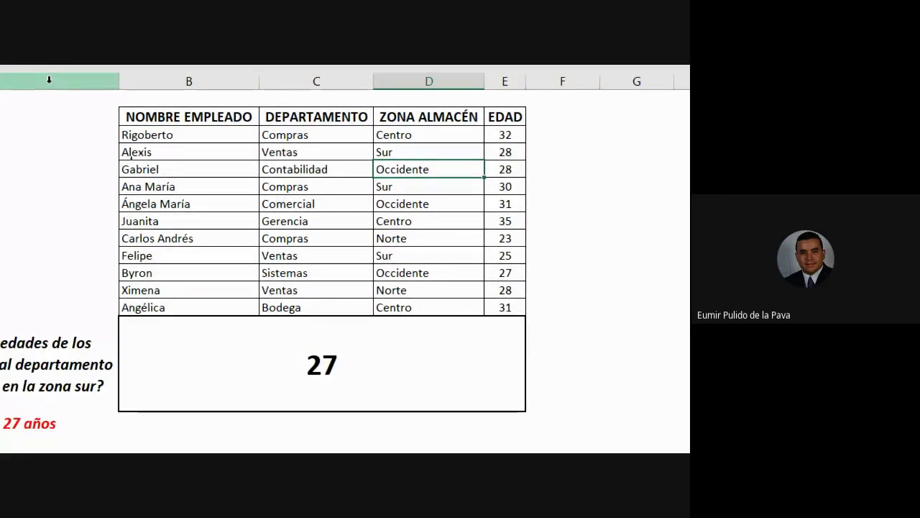
# - Replace the cell-reference criteria in the average formula with the text "ventas" and "sur"
pyautogui.doubleClick(320, 391)
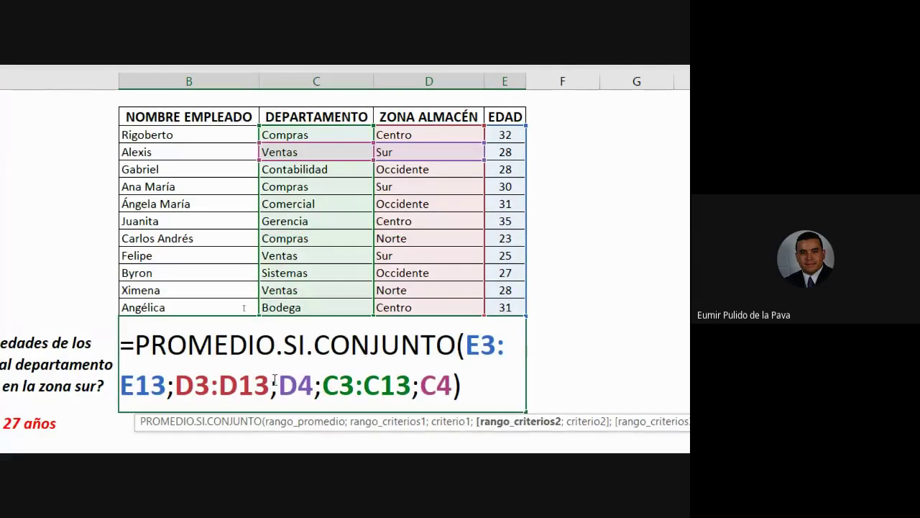
pyautogui.moveTo(279, 385); pyautogui.dragTo(314, 383)
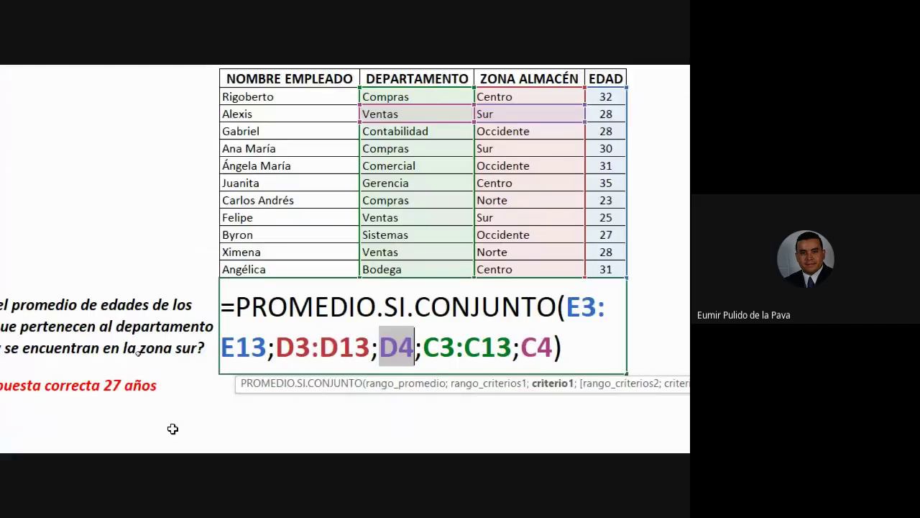
pyautogui.write('"ven')
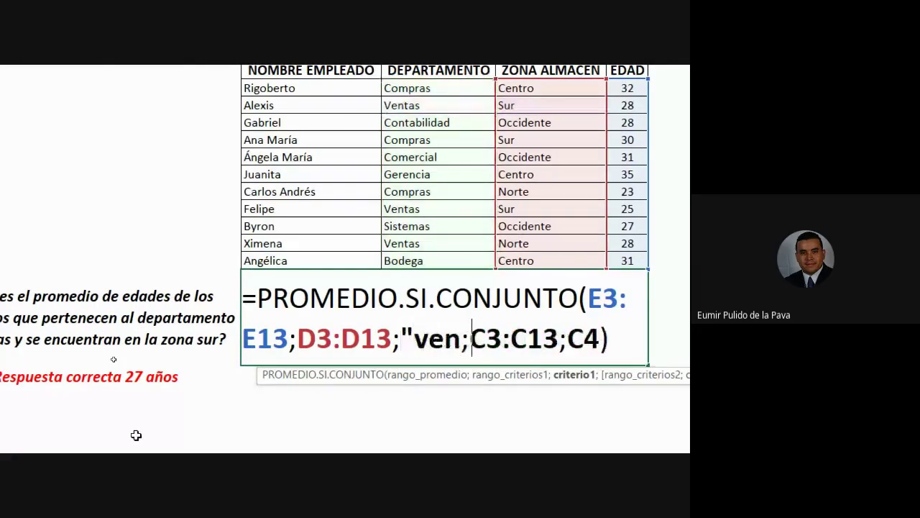
pyautogui.write('tas"')
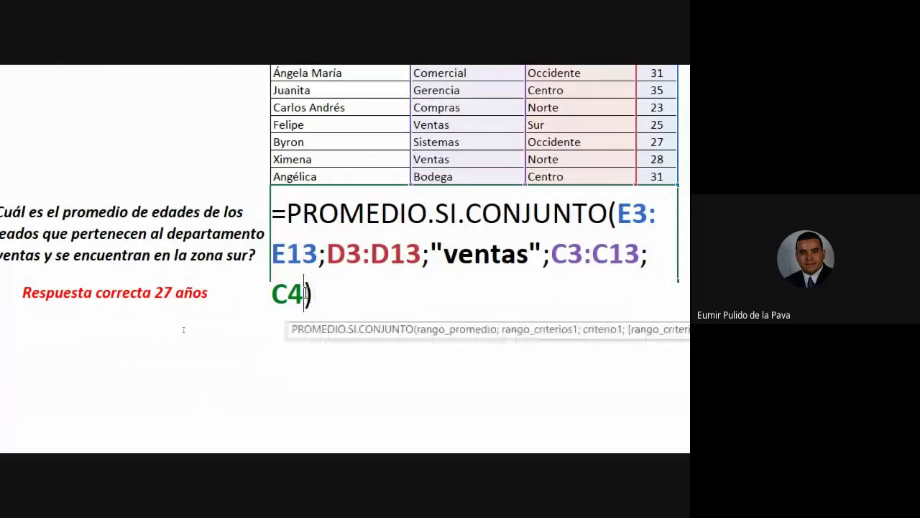
pyautogui.press('BackSpace')
pyautogui.press('BackSpace')
pyautogui.write('"sur')
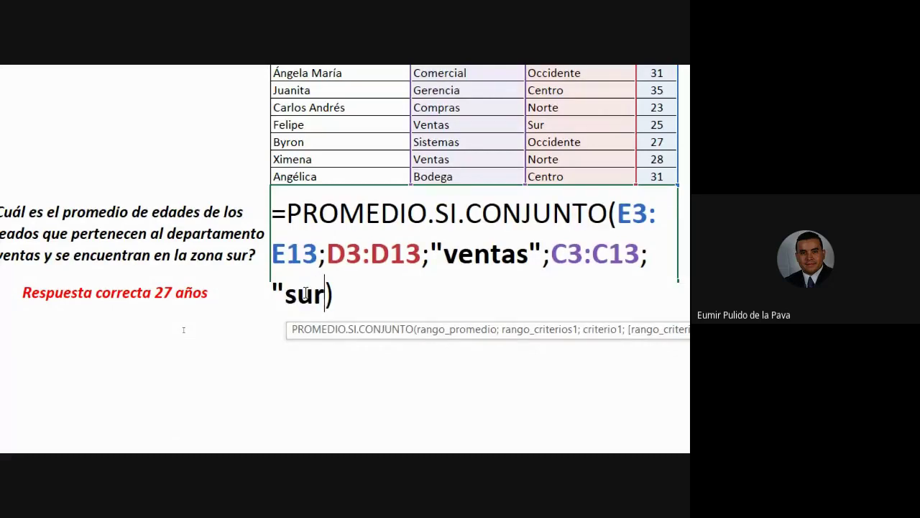
pyautogui.write('"')
pyautogui.press('Return')
# - Swap the criteria to "sur" then "ventas" so the average formula returns 27
pyautogui.click(376, 250)
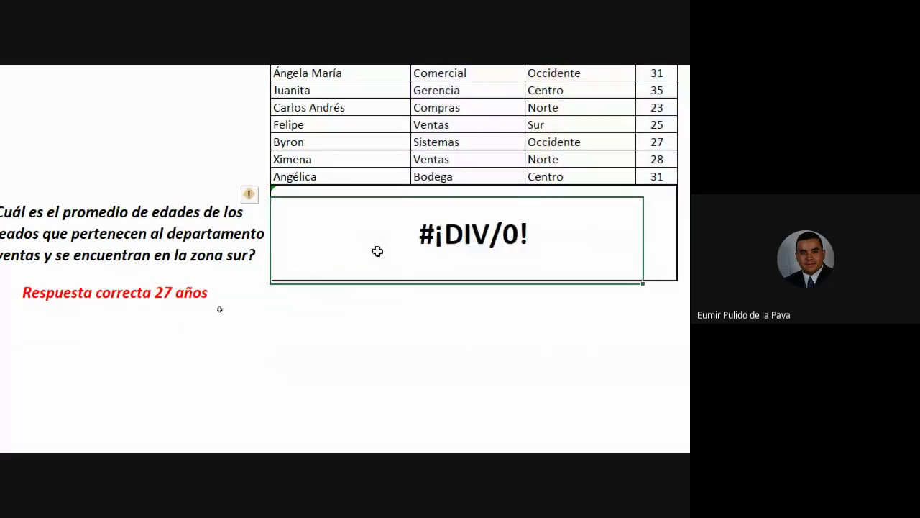
pyautogui.doubleClick(371, 253)
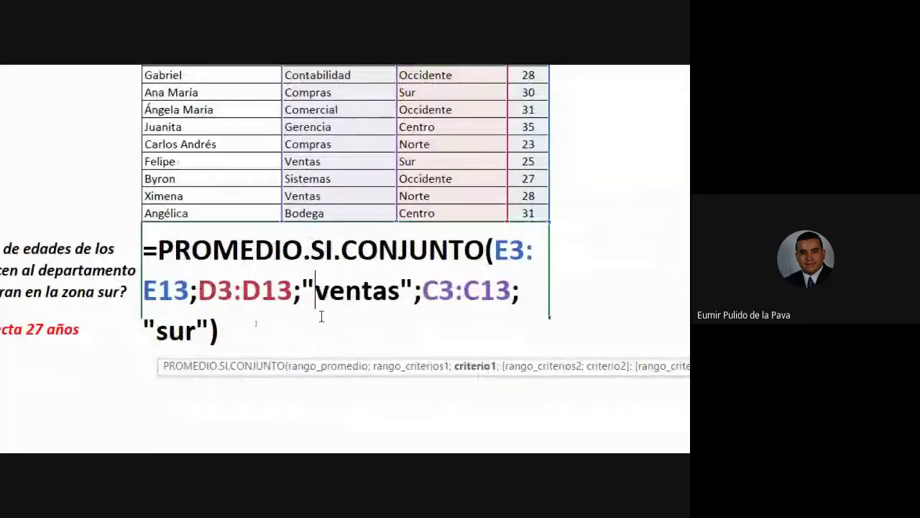
pyautogui.moveTo(315, 290); pyautogui.dragTo(400, 290)
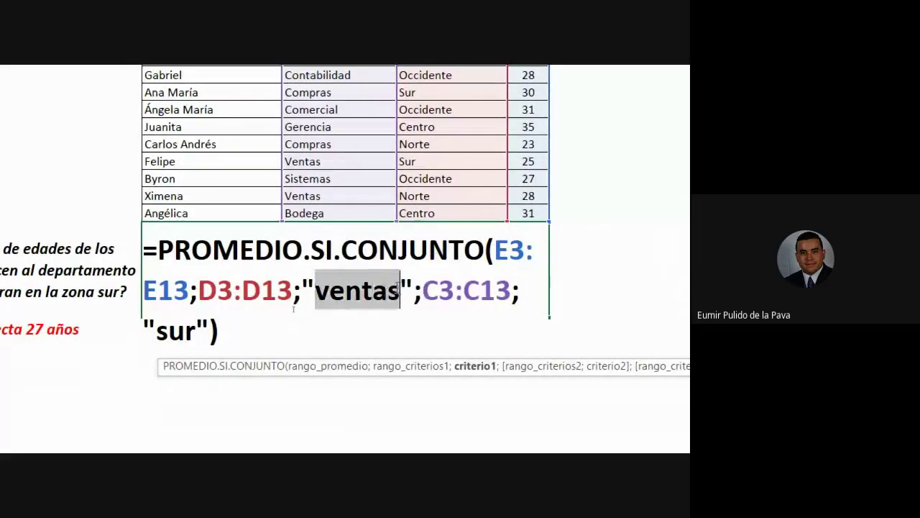
pyautogui.write('sur')
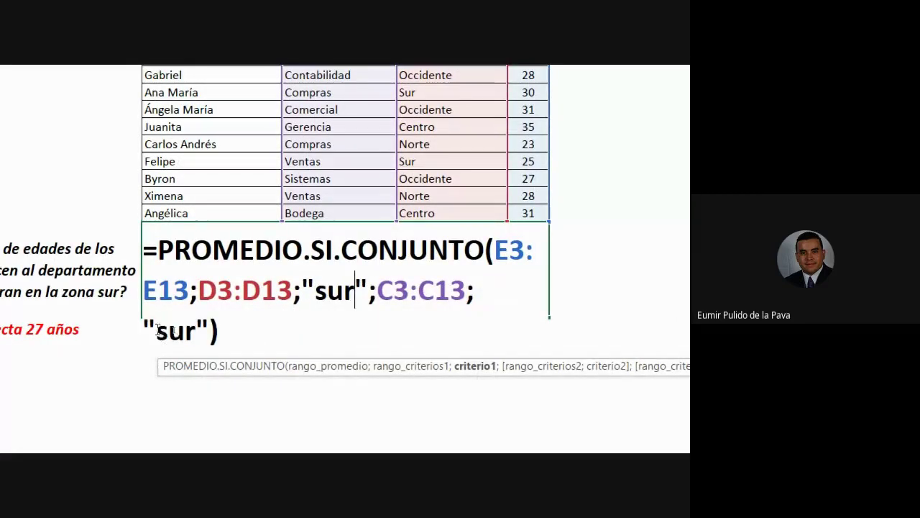
pyautogui.moveTo(157, 330); pyautogui.dragTo(200, 328)
pyautogui.write('v')
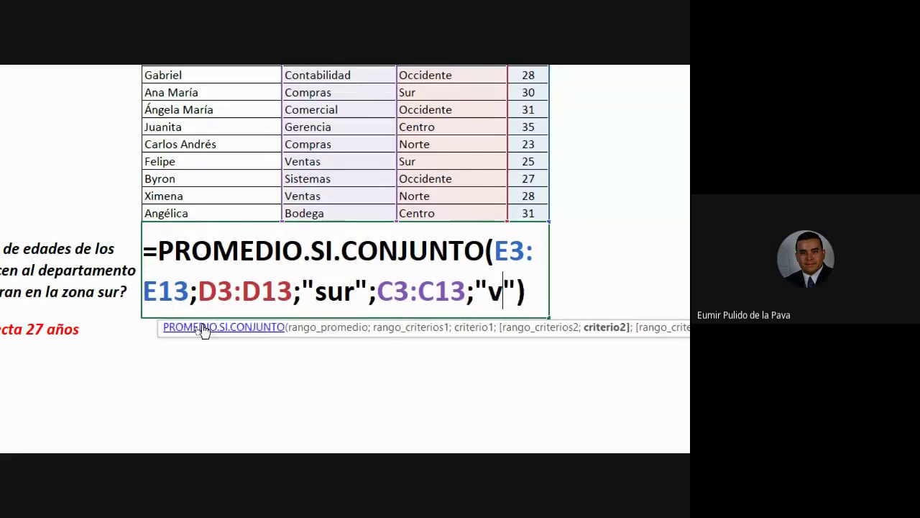
pyautogui.write('entas')
pyautogui.press('Return')
pyautogui.click(252, 299)
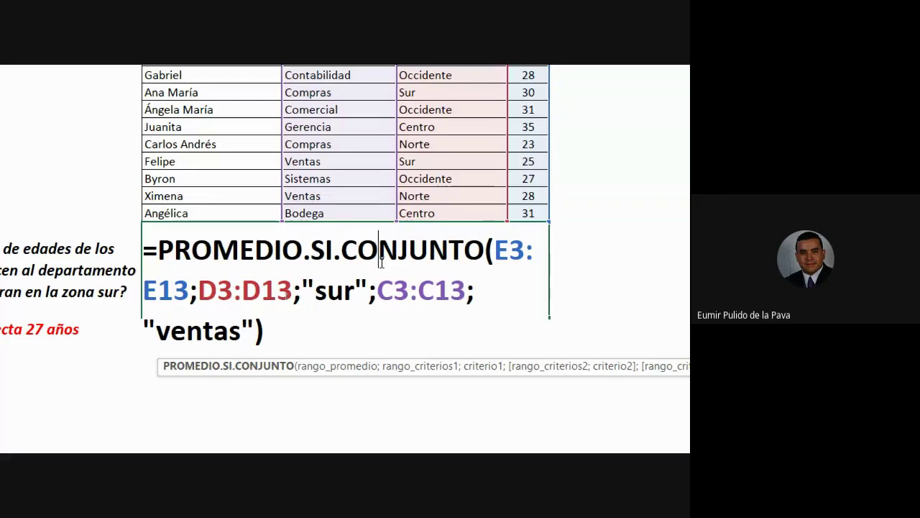
pyautogui.press('Return')
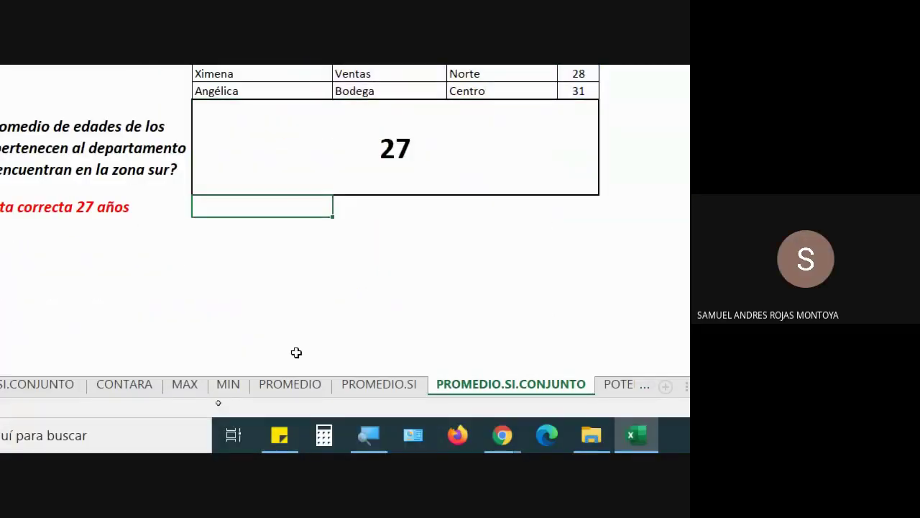
# - Reset screen magnification to 100% and switch to the Google Meet call
pyautogui.click(369, 434)
pyautogui.click(188, 433)
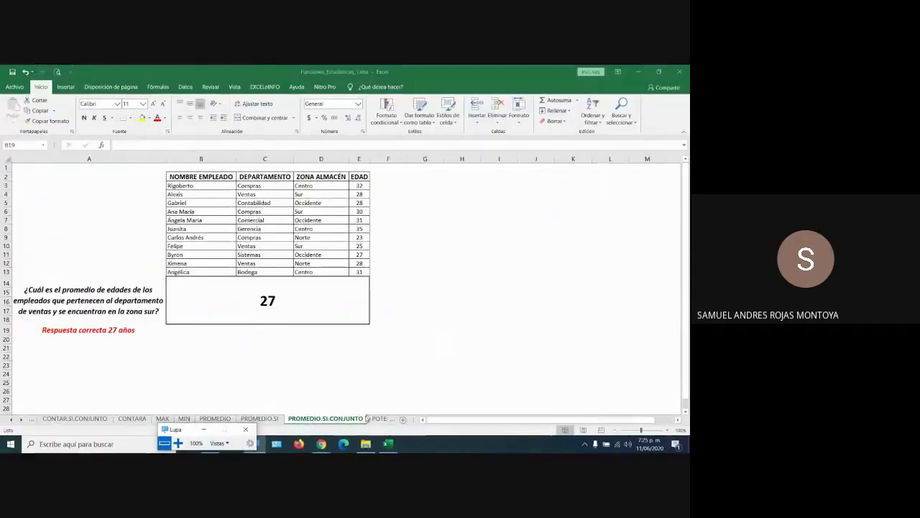
pyautogui.moveTo(321, 443)
pyautogui.click(273, 399)
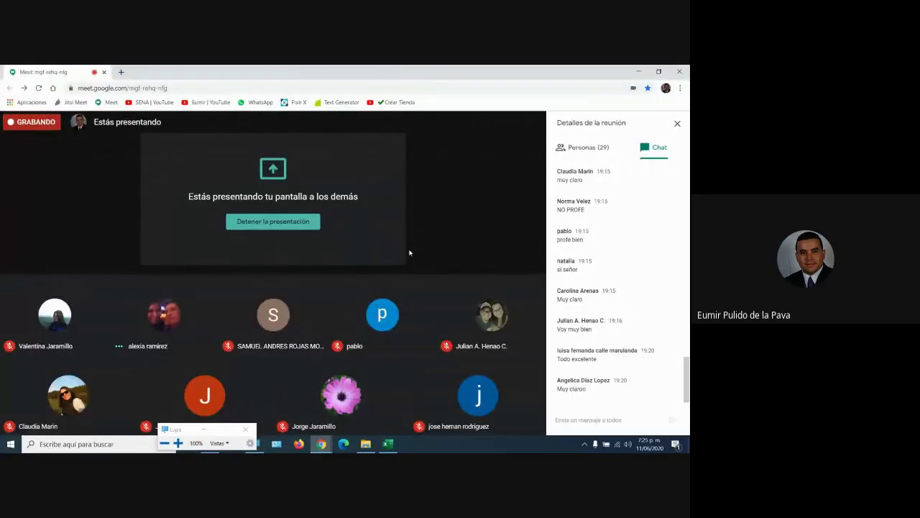
# - Browse DATOS (D:) > MEMORIA > SENA > VIDEOCONFERENCIAS and open the CRONOGRAMA schedule PDF
pyautogui.click(365, 444)
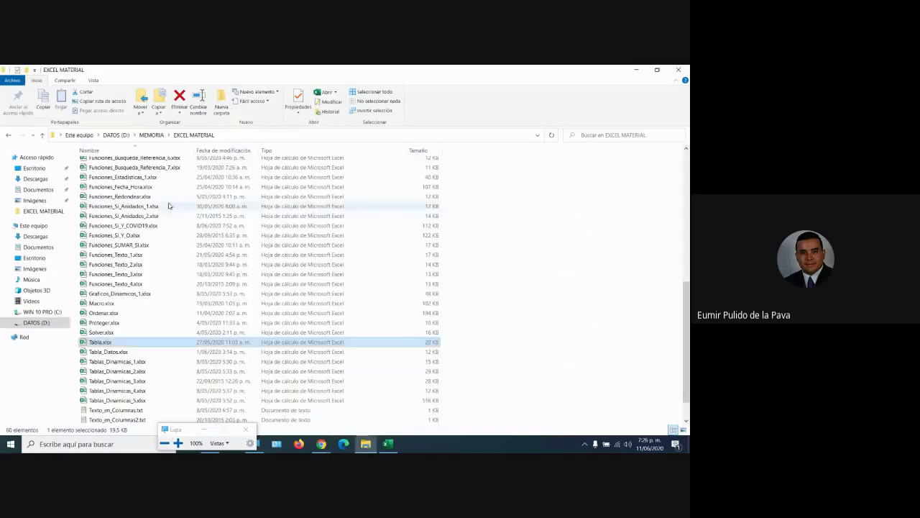
pyautogui.click(36, 322)
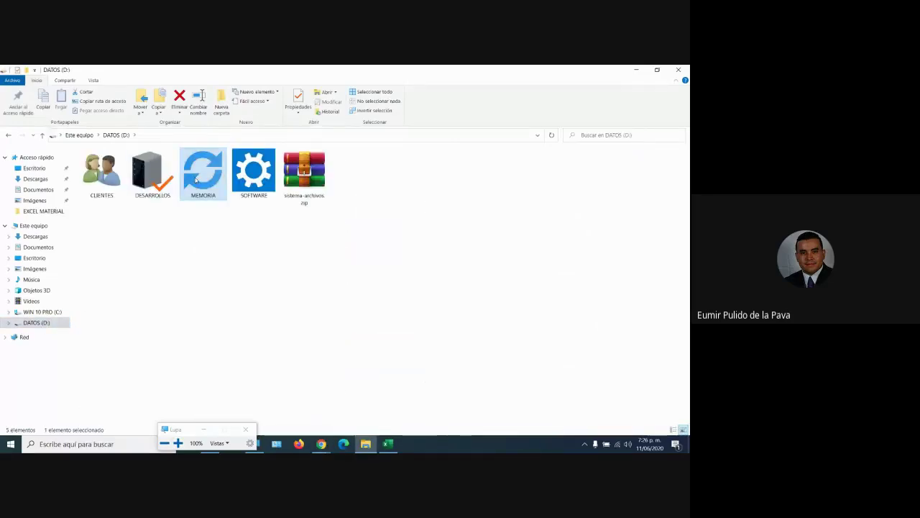
pyautogui.doubleClick(196, 180)
pyautogui.doubleClick(303, 176)
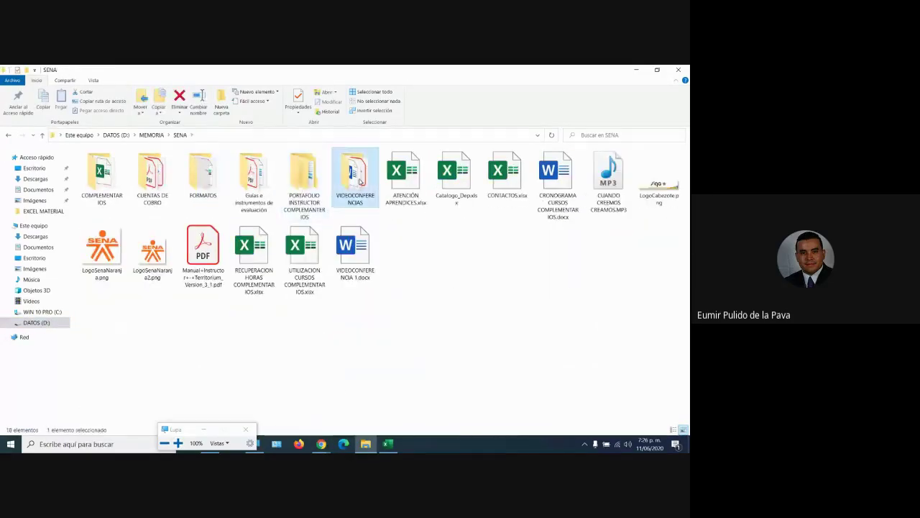
pyautogui.doubleClick(359, 182)
pyautogui.doubleClick(193, 182)
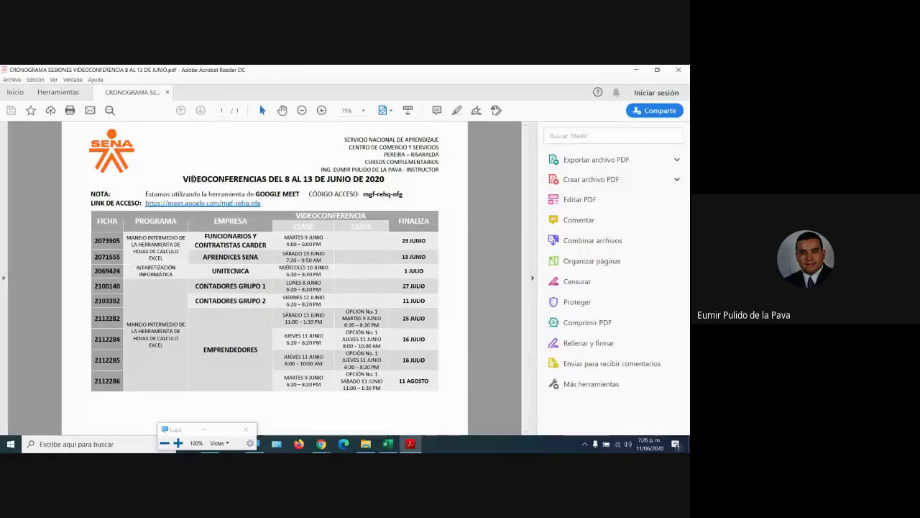
# - Collapse the Tools pane so the schedule fills the window, and scroll down the table
pyautogui.click(533, 272)
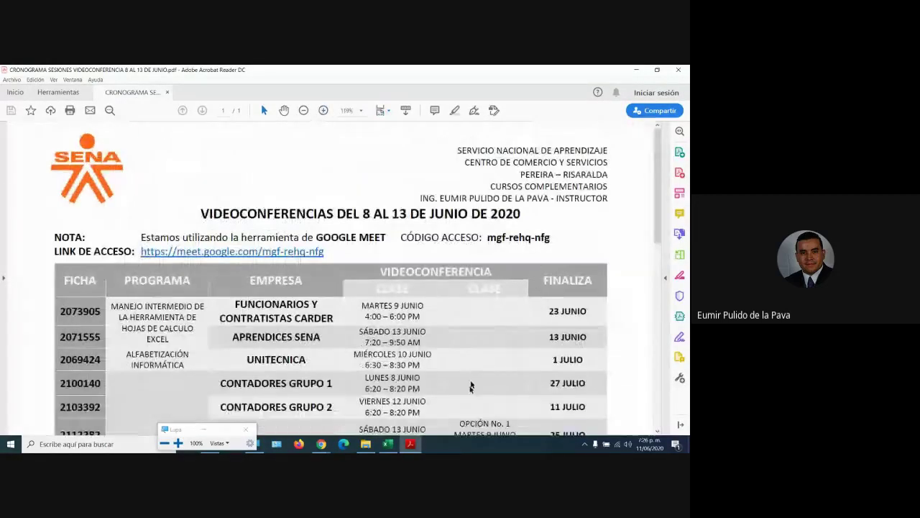
pyautogui.scroll(-1, 471, 386)
pyautogui.scroll(-1, 359, 302)
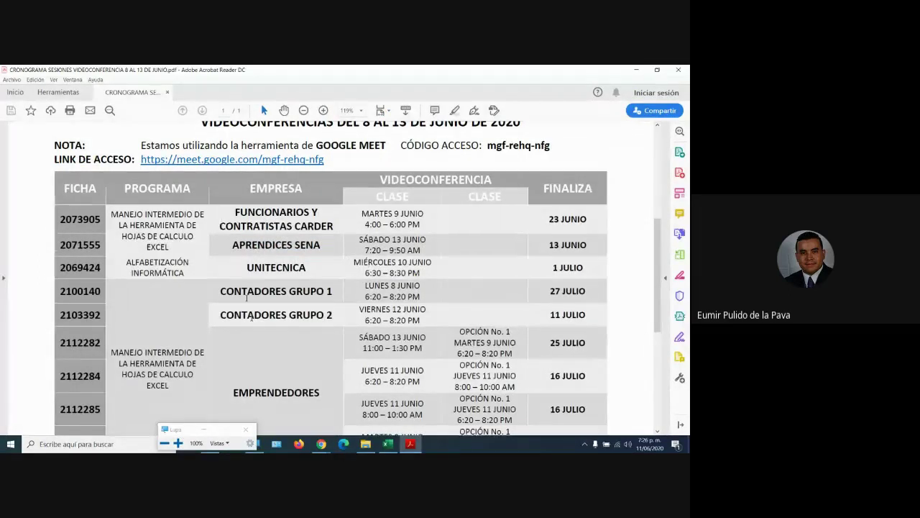
pyautogui.scroll(-2, 408, 425)
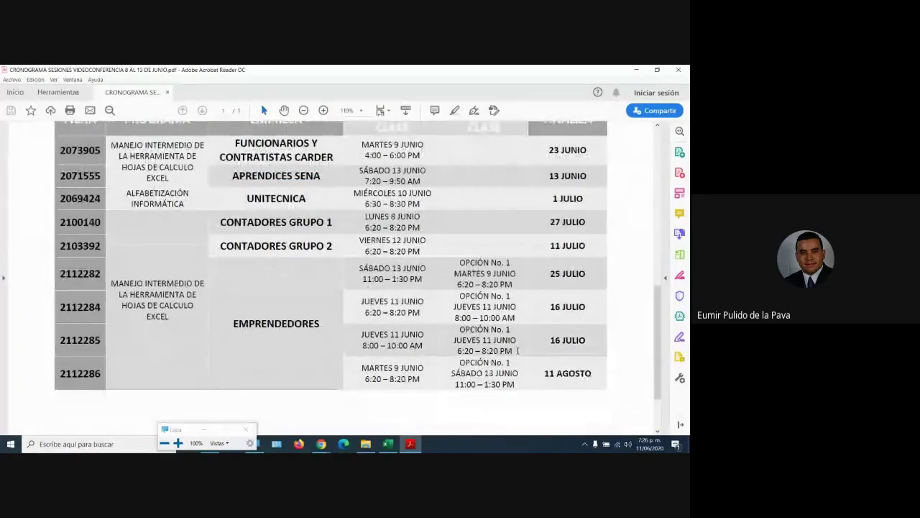
# - Highlight group 2112285 and its 16 JULIO end date, checking today's date on the calendar
pyautogui.moveTo(60, 341); pyautogui.dragTo(568, 341)
pyautogui.moveTo(550, 306); pyautogui.dragTo(560, 307)
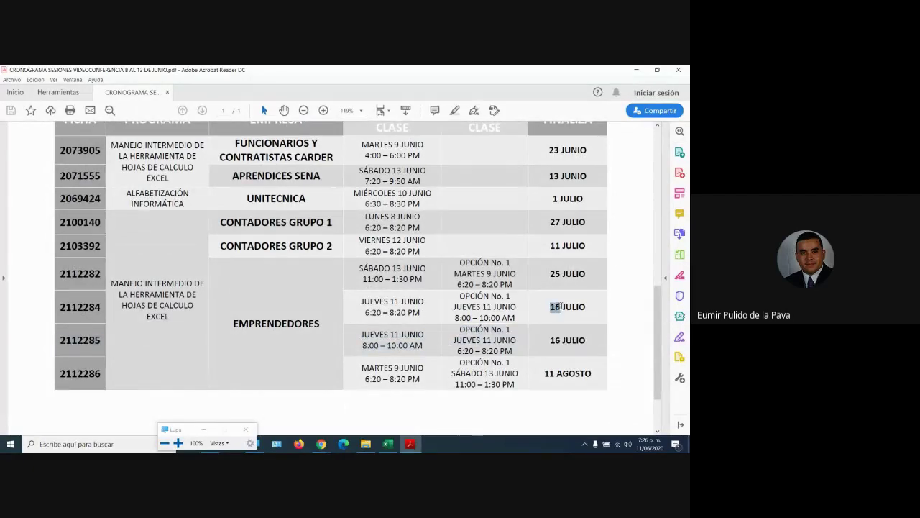
pyautogui.click(649, 443)
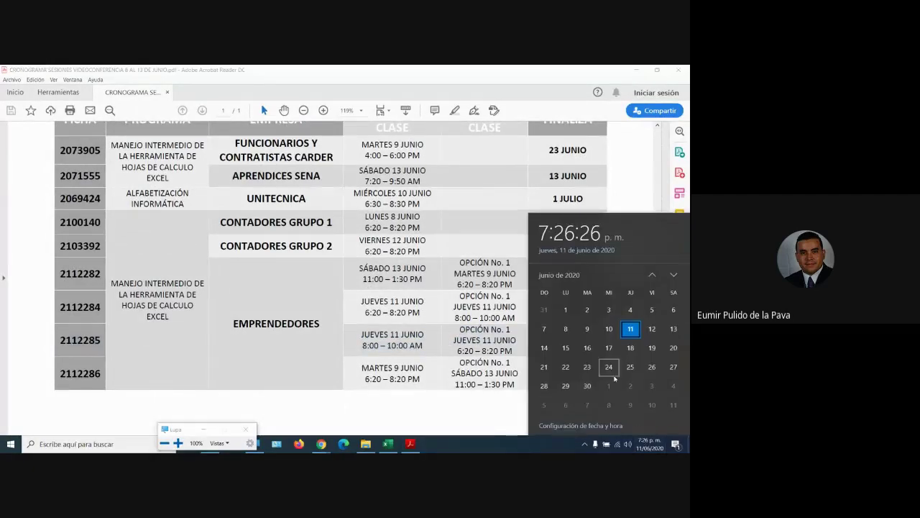
pyautogui.scroll(-1, 615, 379)
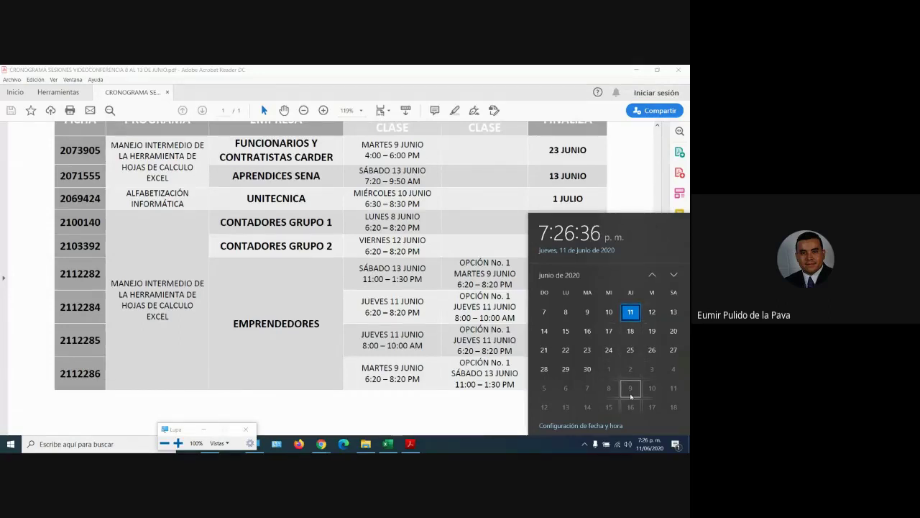
pyautogui.click(568, 363)
pyautogui.moveTo(550, 340); pyautogui.dragTo(582, 340)
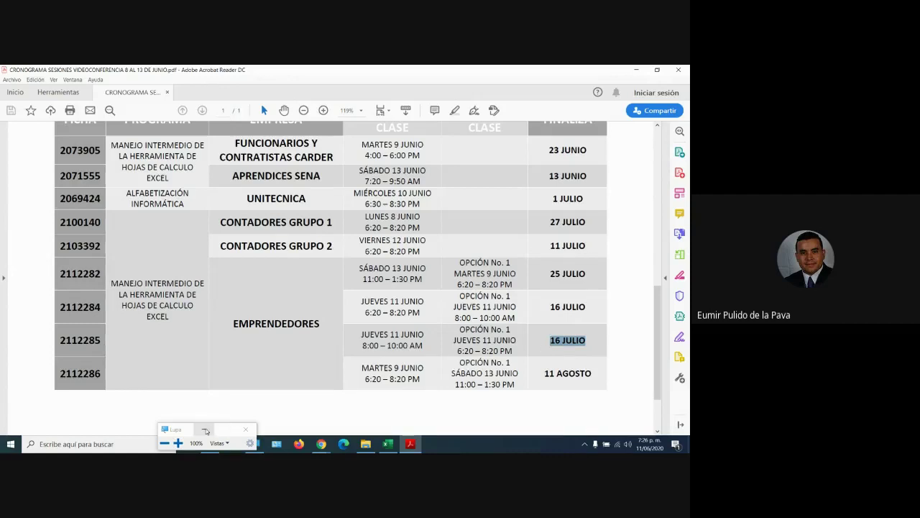
pyautogui.moveTo(261, 447)
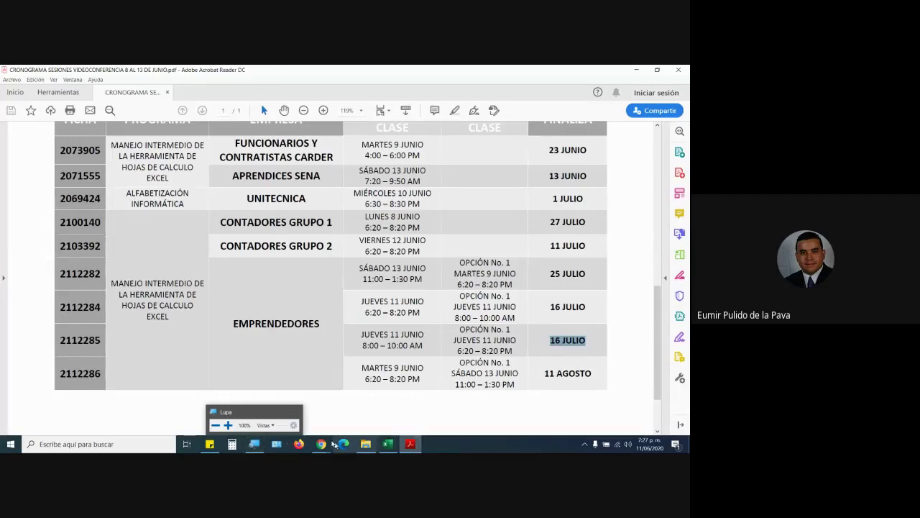
# - Glance at the Meet call, then select the EMPRENDEDORES rows from SÁBADO 13 JUNIO to 11 AGOSTO
pyautogui.click(321, 444)
pyautogui.click(285, 405)
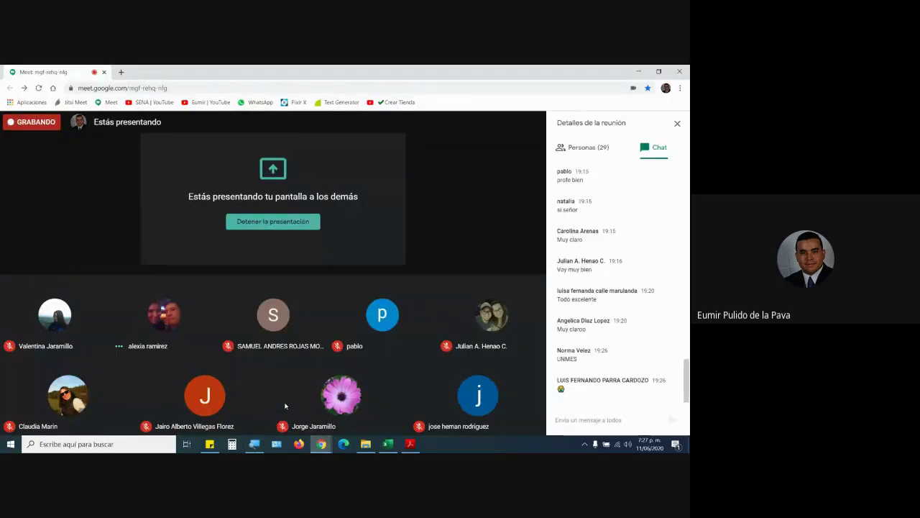
pyautogui.click(410, 444)
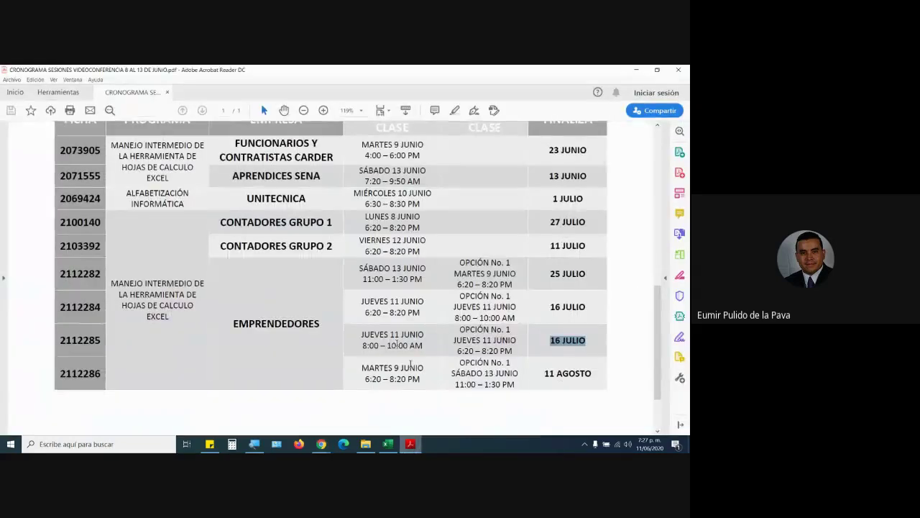
pyautogui.moveTo(359, 265); pyautogui.dragTo(591, 381)
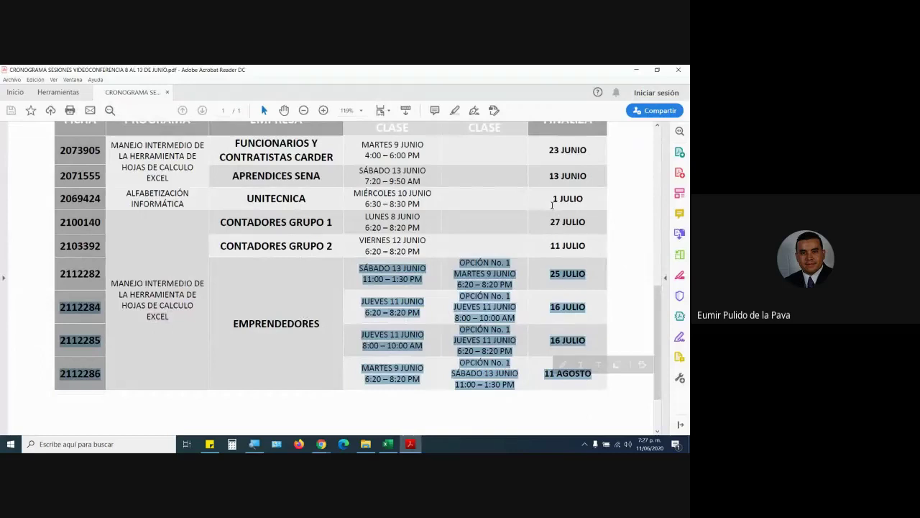
pyautogui.click(547, 305)
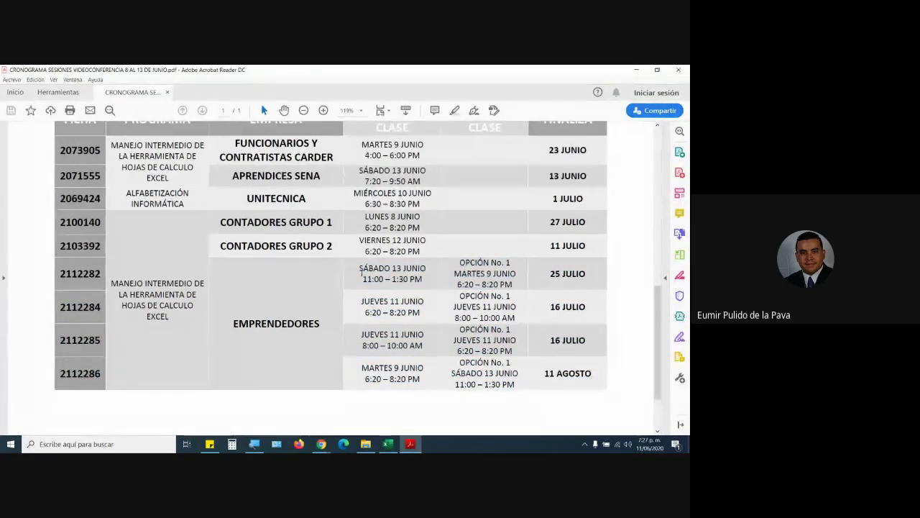
pyautogui.moveTo(360, 267); pyautogui.dragTo(592, 373)
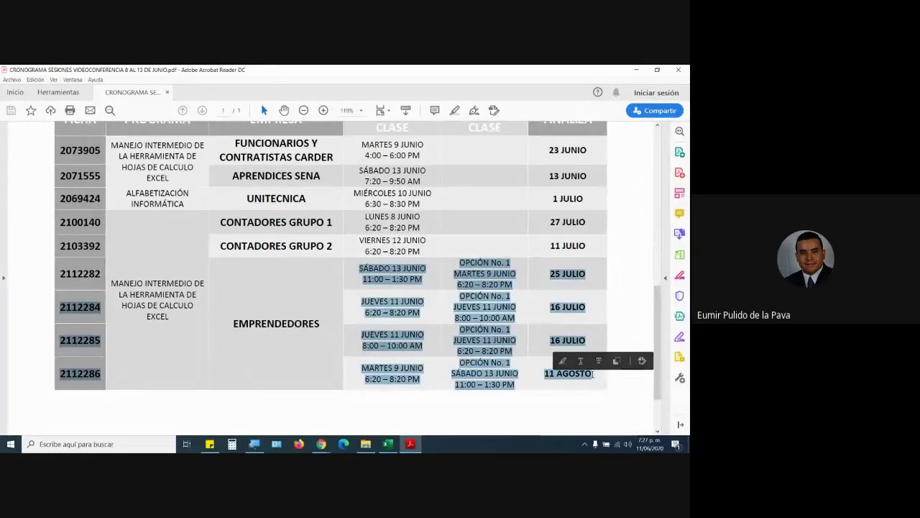
pyautogui.click(535, 332)
# - Highlight 16 JULIO and the class times of groups 2112285 and 2112284, then bring up the folder window
pyautogui.moveTo(553, 305); pyautogui.dragTo(576, 340)
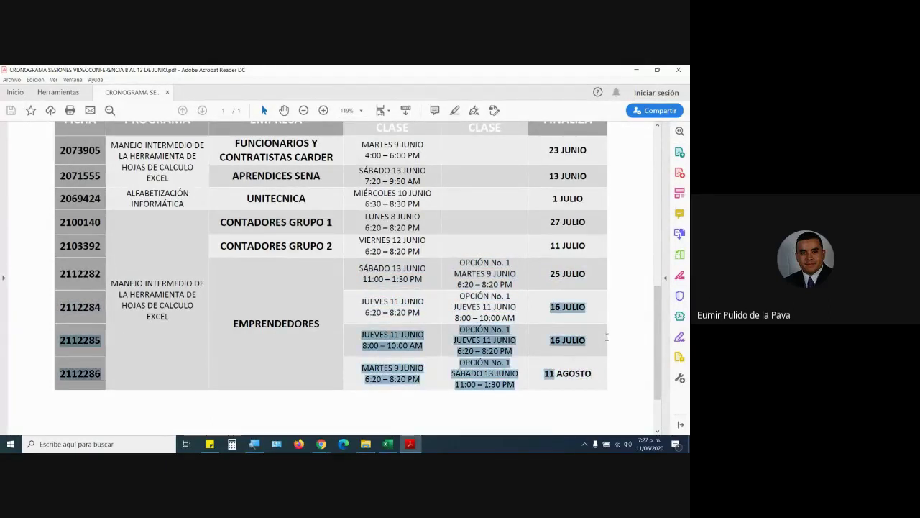
pyautogui.click(556, 328)
pyautogui.moveTo(550, 307); pyautogui.dragTo(545, 328)
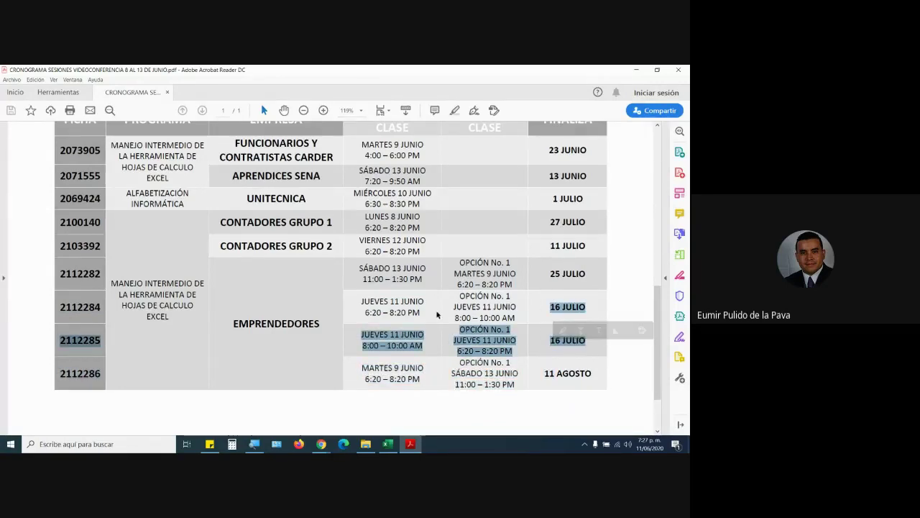
pyautogui.moveTo(437, 314); pyautogui.dragTo(572, 352)
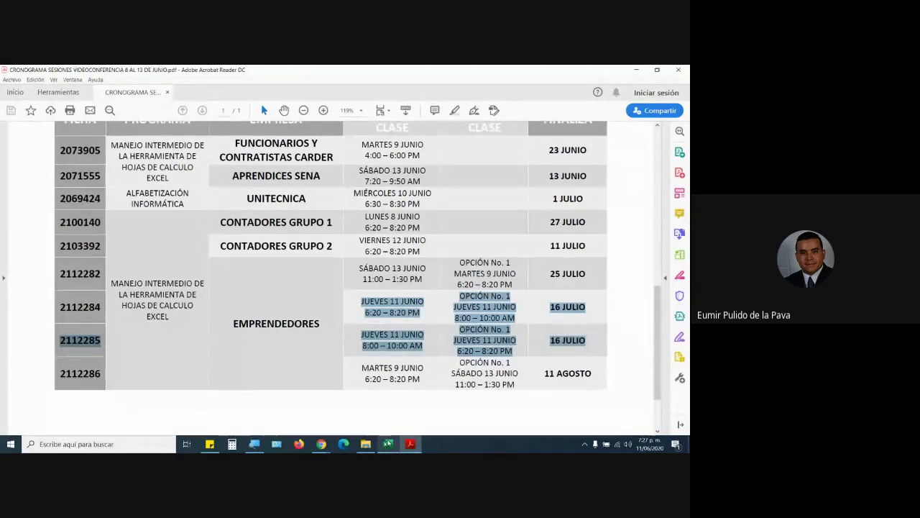
pyautogui.click(387, 444)
pyautogui.click(365, 444)
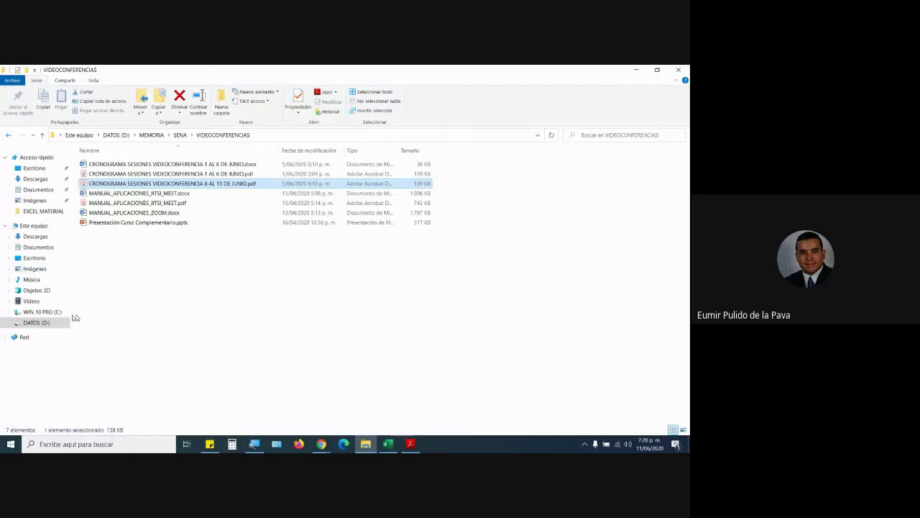
# - Go to DATOS (D:) > MEMORIA > EXCEL MATERIAL and select Funciones_Busqueda_Referencia files 1 to 7
pyautogui.click(126, 137)
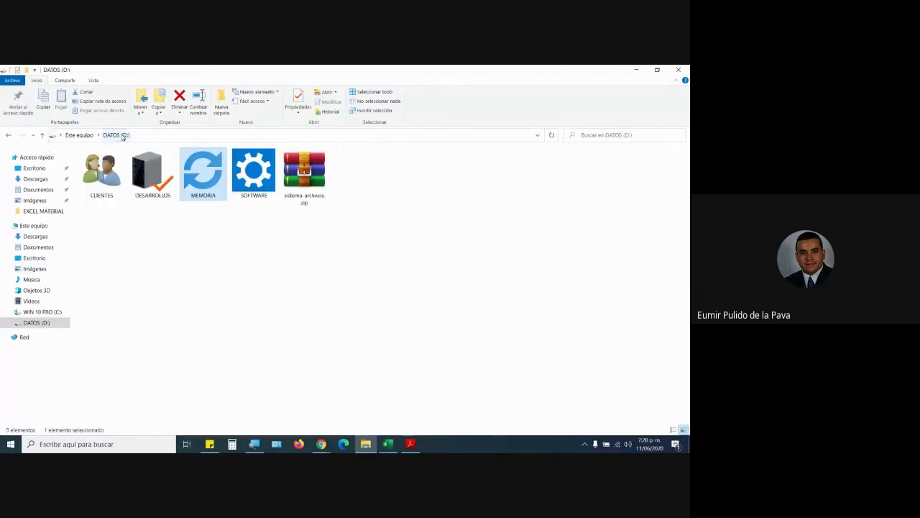
pyautogui.doubleClick(202, 178)
pyautogui.doubleClick(253, 174)
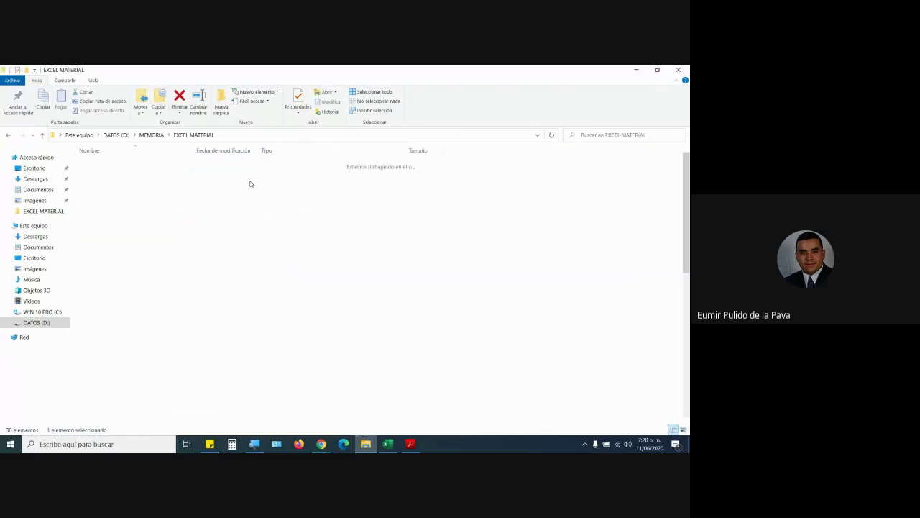
pyautogui.scroll(-5, 169, 276)
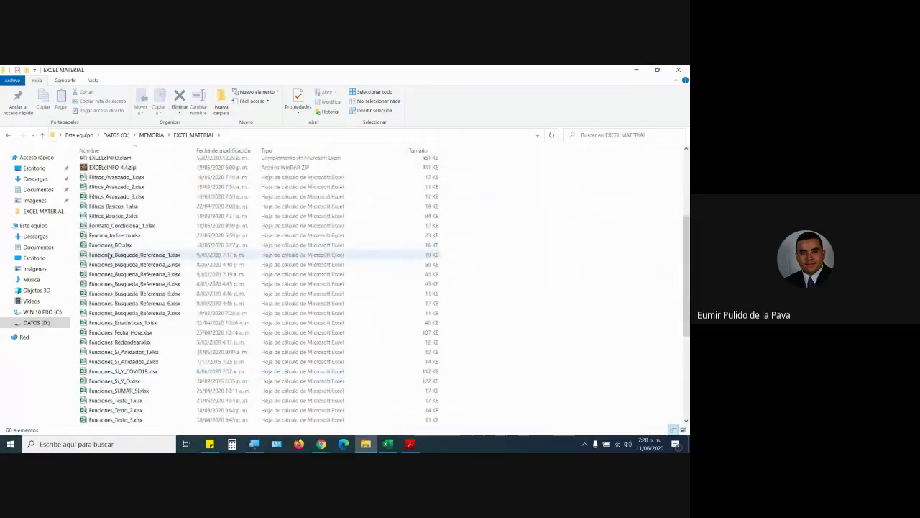
pyautogui.click(137, 255)
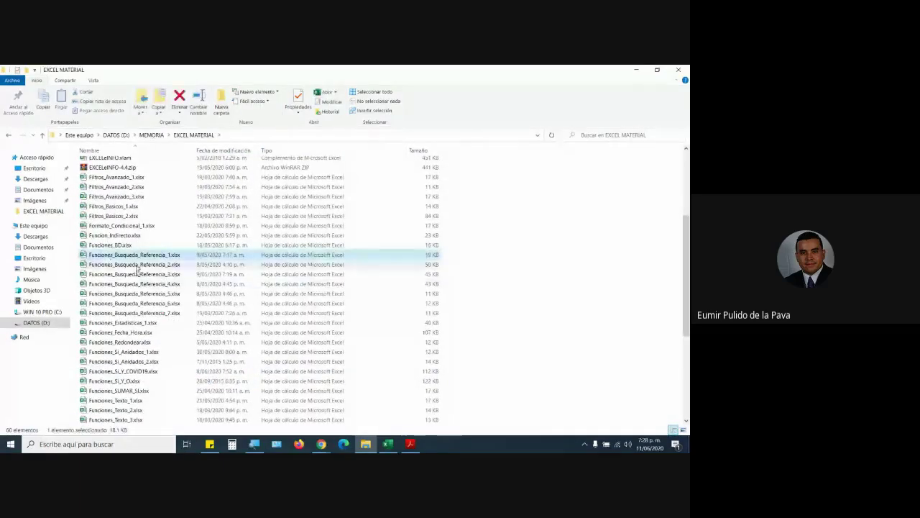
pyautogui.keyDown('shift'); pyautogui.click(141, 312); pyautogui.keyUp('shift')
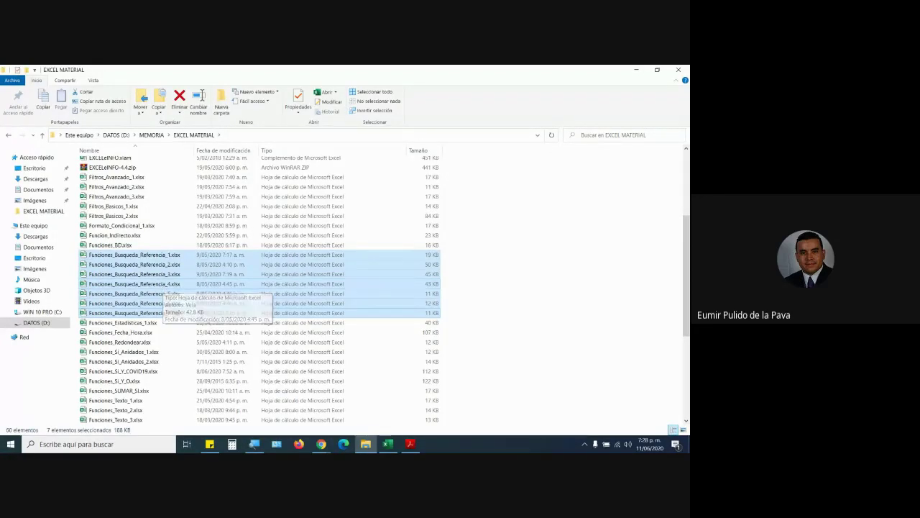
# - Check the date on the taskbar calendar and return to the schedule PDF
pyautogui.click(651, 441)
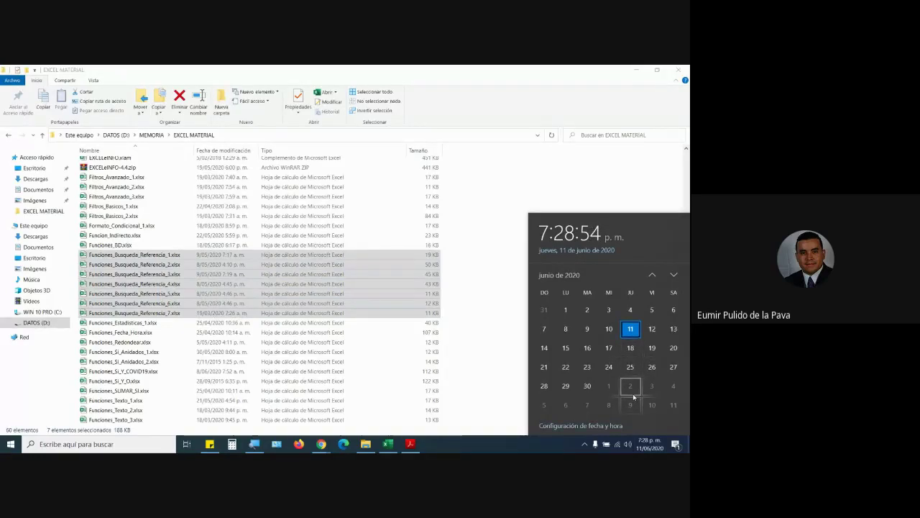
pyautogui.click(327, 445)
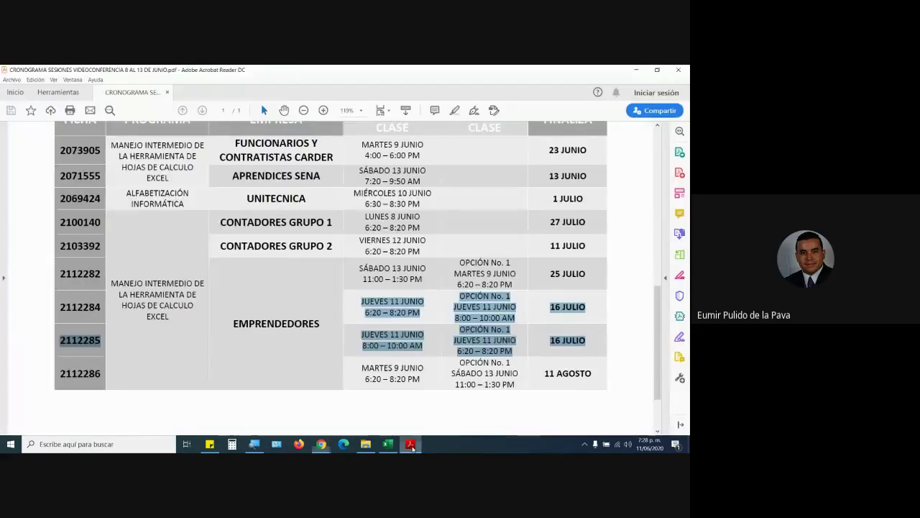
pyautogui.click(411, 445)
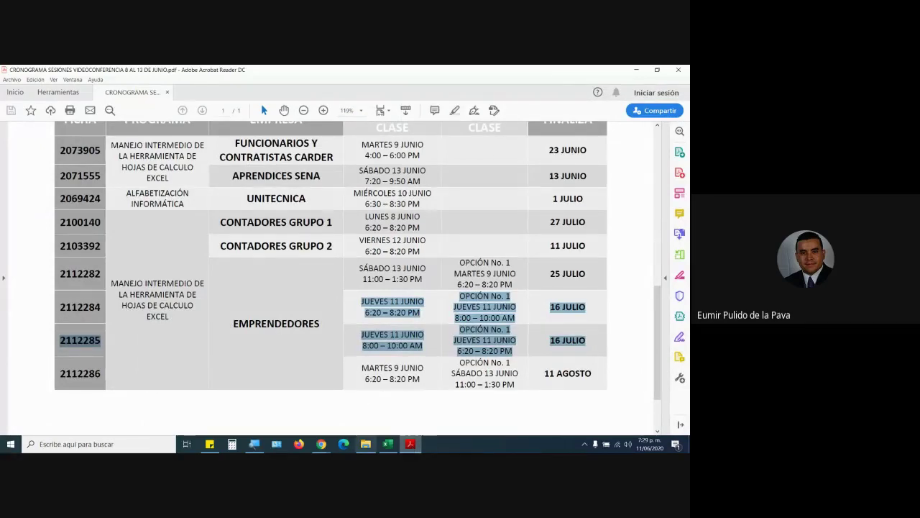
# - Highlight the 8:00–10:00 AM and 6:20–8:20 PM class times of groups 2112285 and 2112284, then close the PDF
pyautogui.moveTo(366, 444)
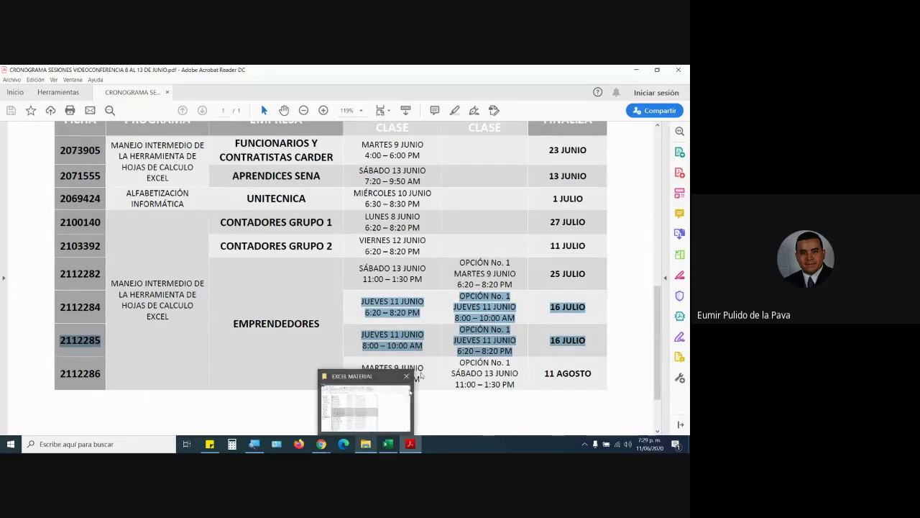
pyautogui.moveTo(362, 345); pyautogui.dragTo(425, 345)
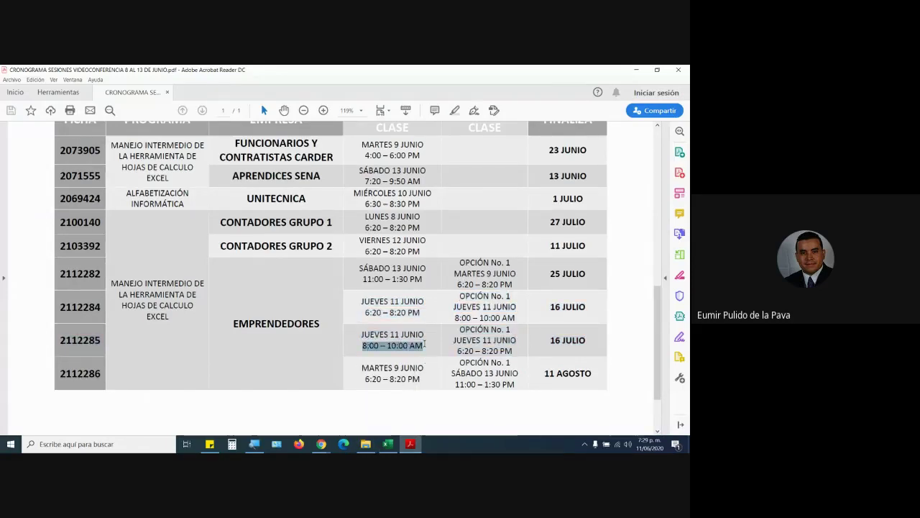
pyautogui.moveTo(365, 313); pyautogui.dragTo(423, 314)
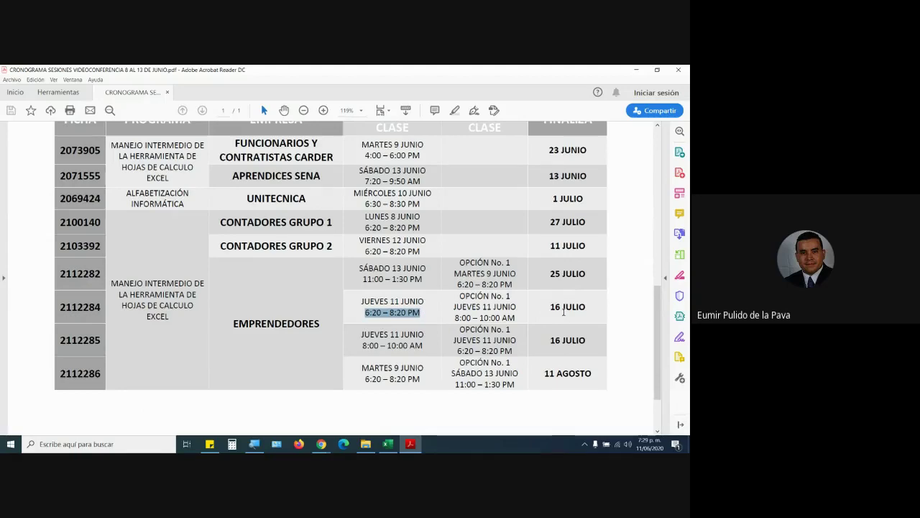
pyautogui.click(682, 68)
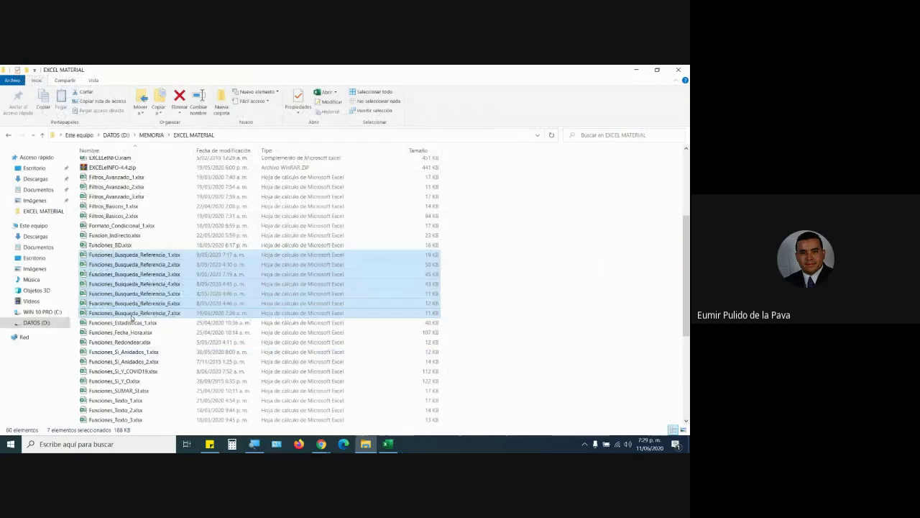
# - Scroll the EXCEL MATERIAL file list and open Filtros_Basicos_1.xlsx
pyautogui.scroll(5, 174, 355)
pyautogui.scroll(-4, 174, 355)
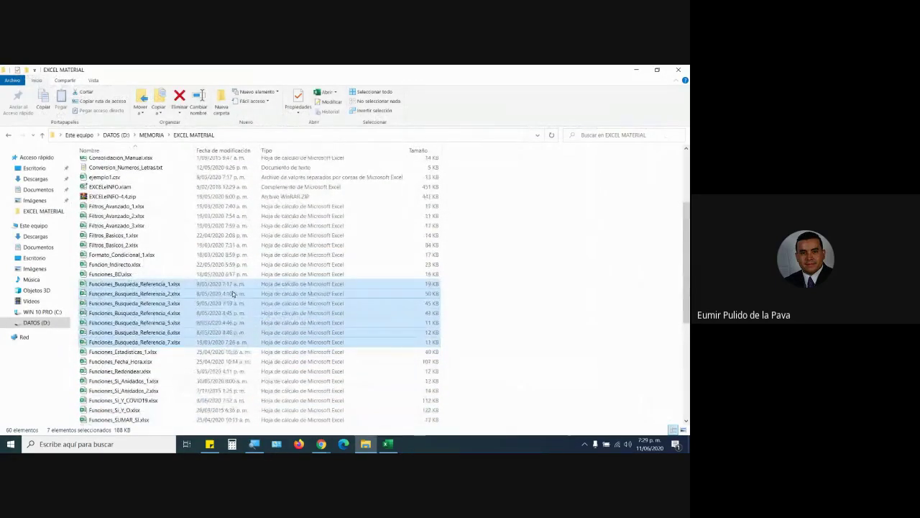
pyautogui.doubleClick(120, 237)
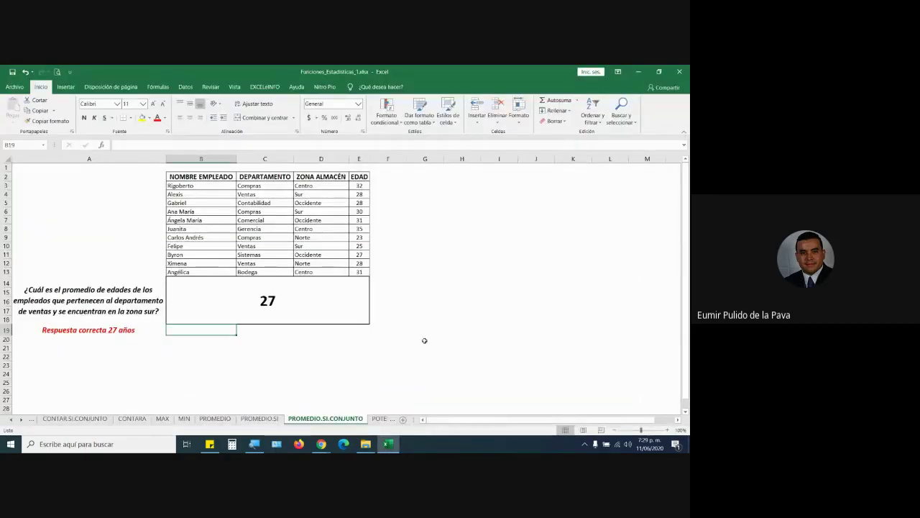
# - Close the Funciones_Estadisticas workbook without saving changes
pyautogui.moveTo(387, 443)
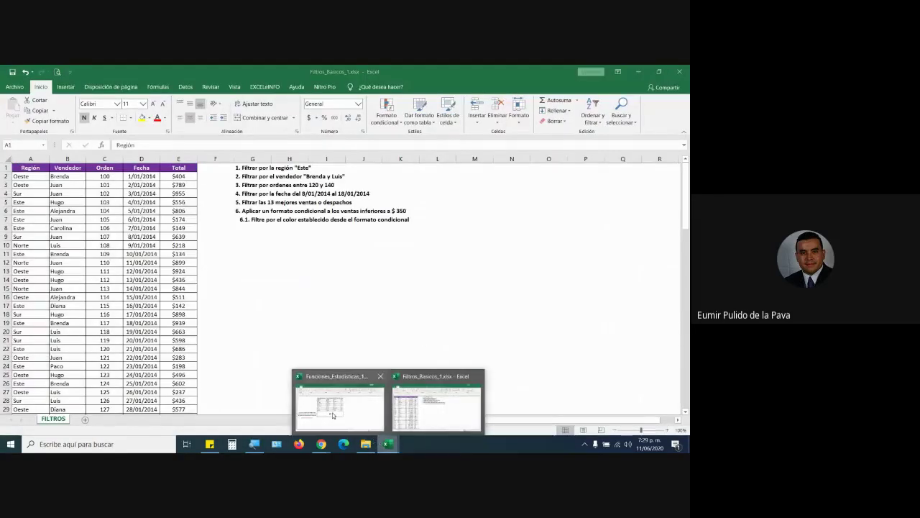
pyautogui.click(333, 415)
pyautogui.hotkey('ctrl', 'w')
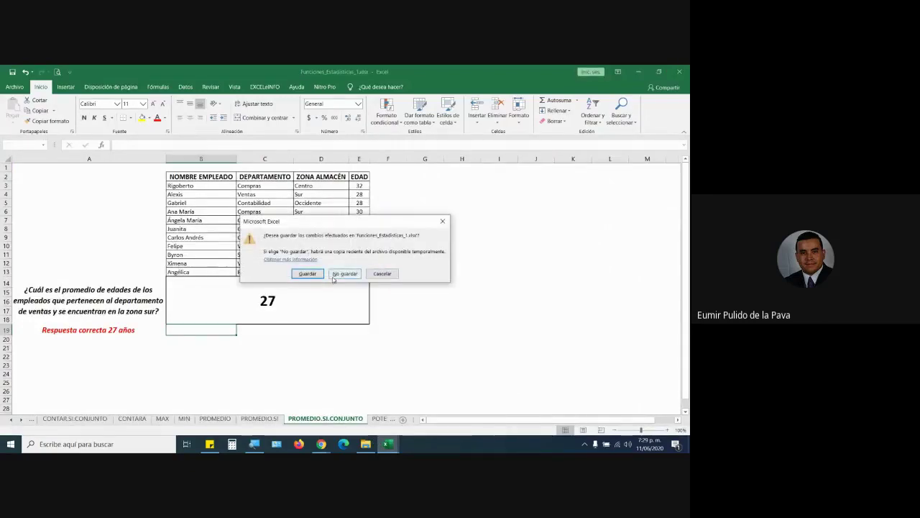
pyautogui.click(333, 276)
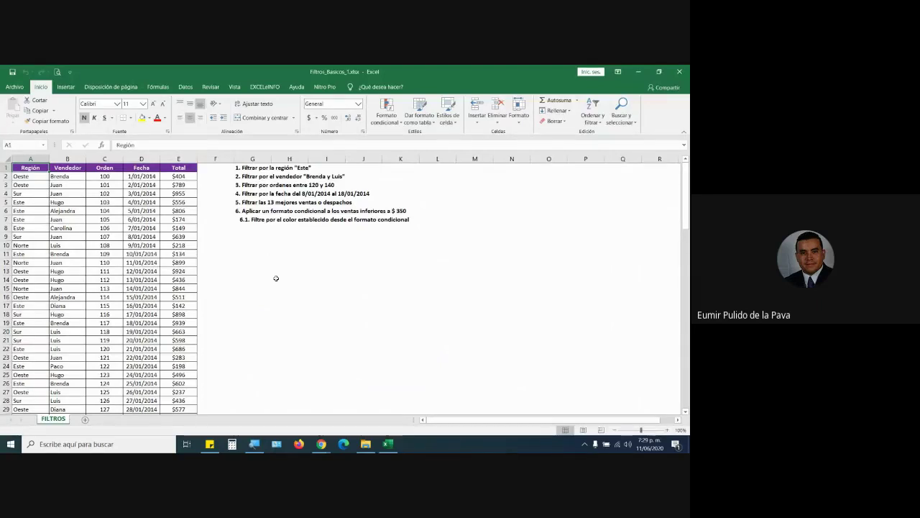
# - Magnify the screen, return to the sheet top, and select the Región-to-Total header cells
pyautogui.moveTo(254, 445)
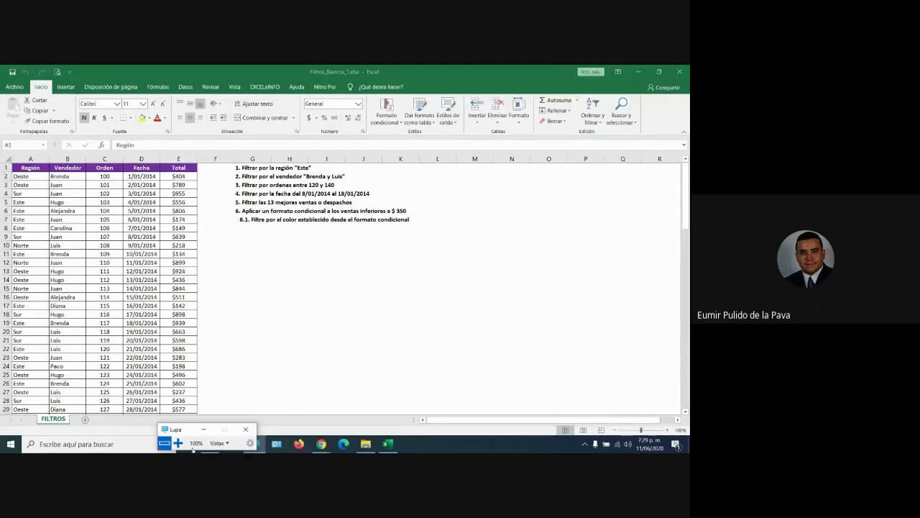
pyautogui.click(178, 442)
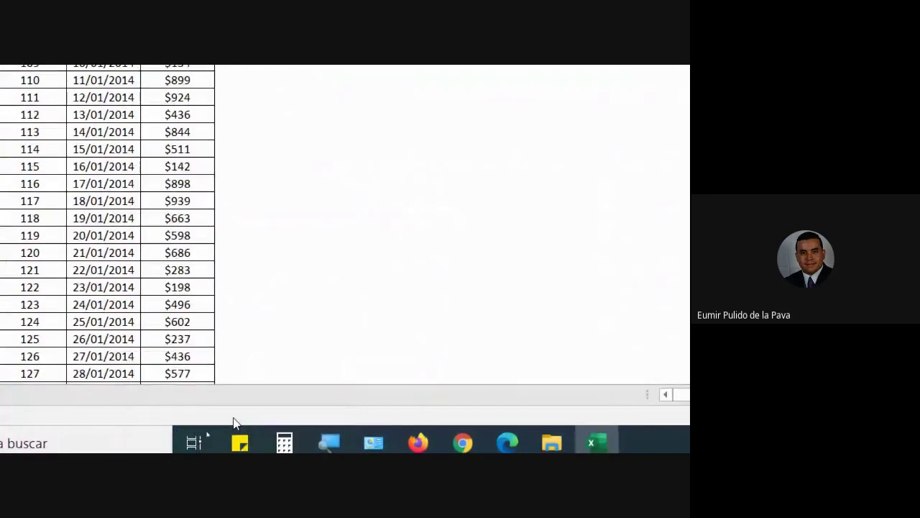
pyautogui.hotkey('ctrl', 'Home')
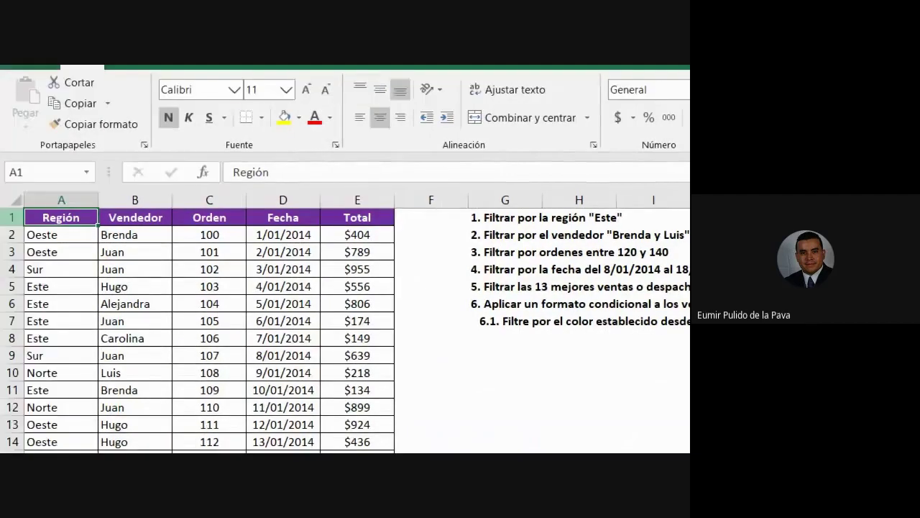
pyautogui.click(219, 216)
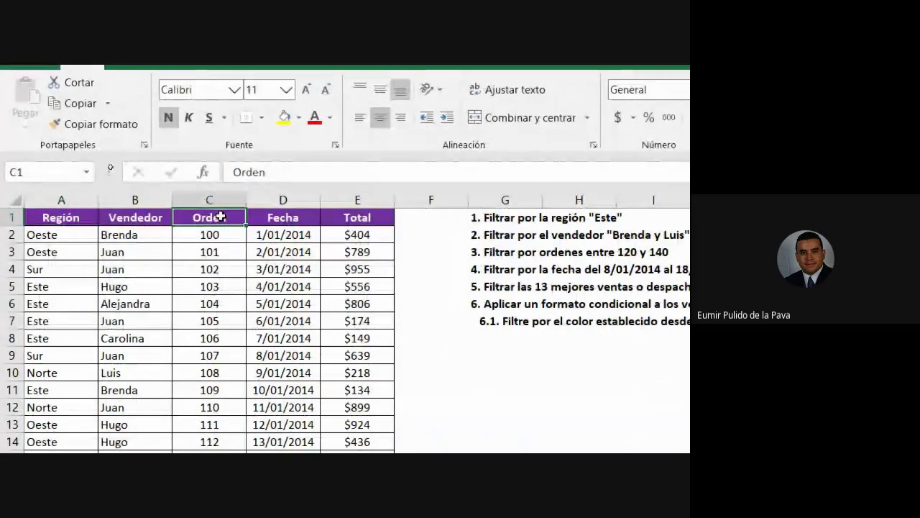
pyautogui.click(73, 217)
pyautogui.moveTo(73, 217); pyautogui.dragTo(350, 213)
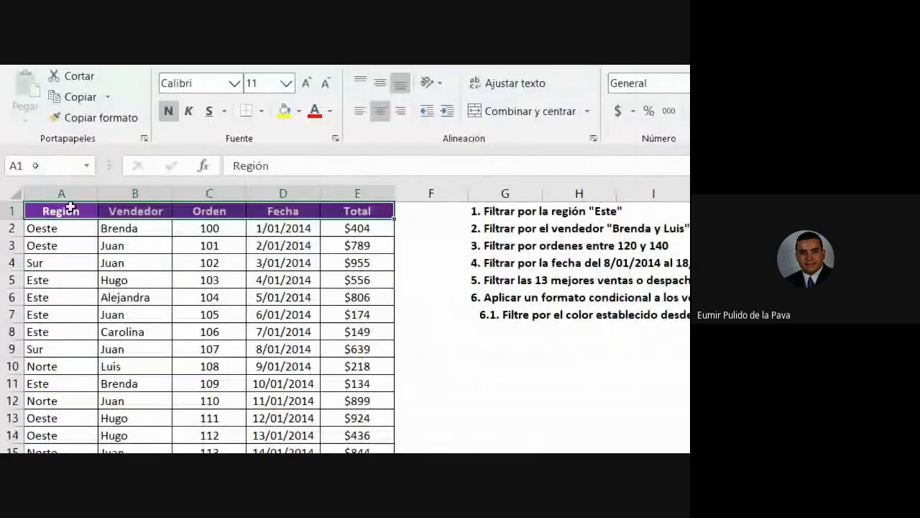
pyautogui.moveTo(69, 212); pyautogui.dragTo(368, 212)
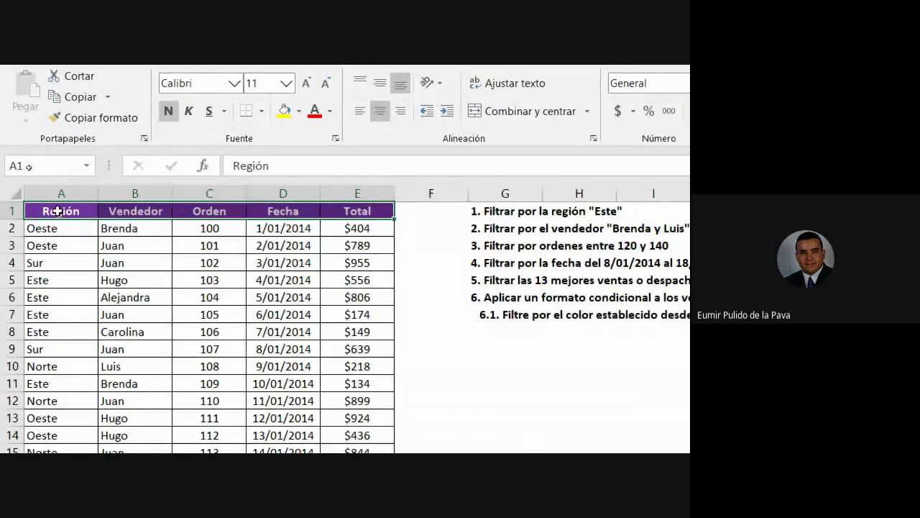
pyautogui.click(70, 210)
pyautogui.click(377, 211)
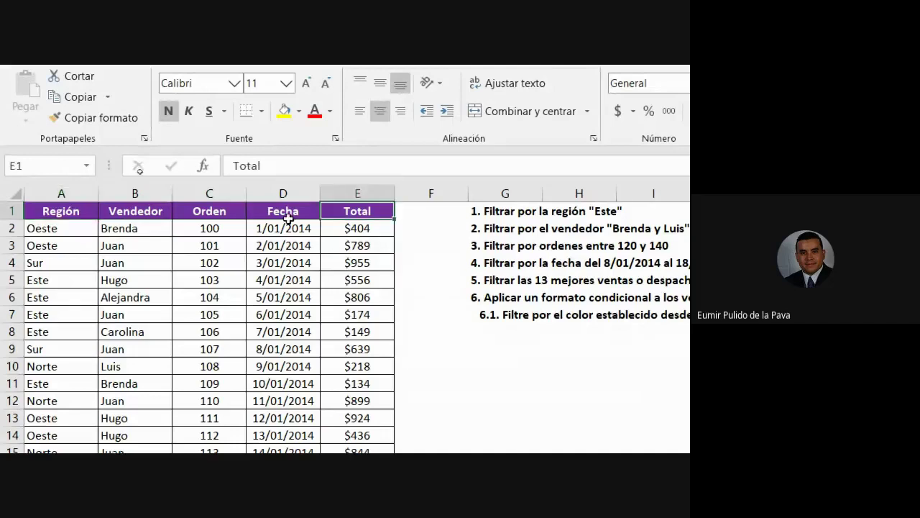
pyautogui.click(286, 210)
pyautogui.click(167, 210)
pyautogui.click(207, 211)
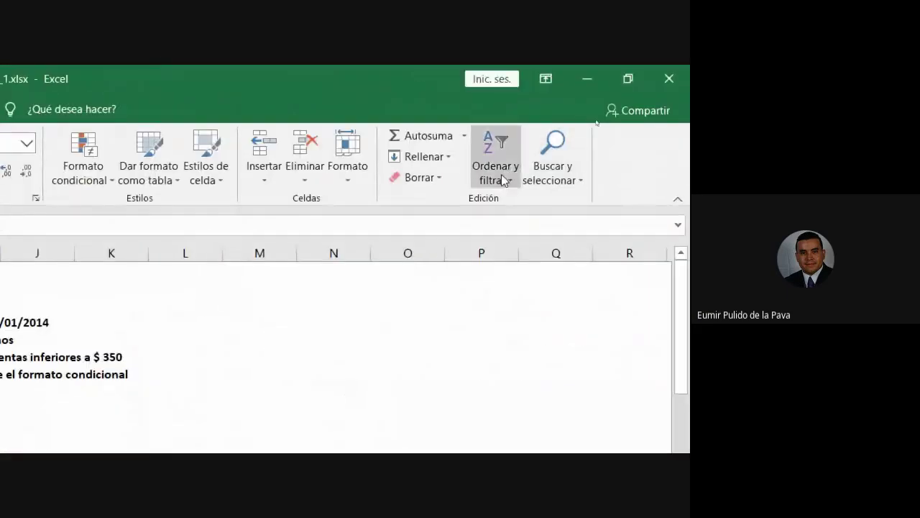
# - Enable the Filtro command so every header from Región to Total shows a filter arrow
pyautogui.click(503, 179)
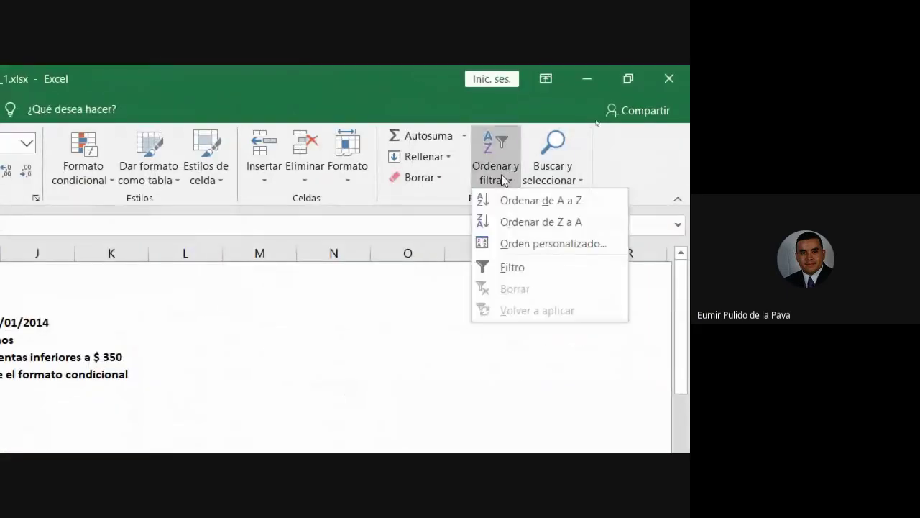
pyautogui.click(505, 263)
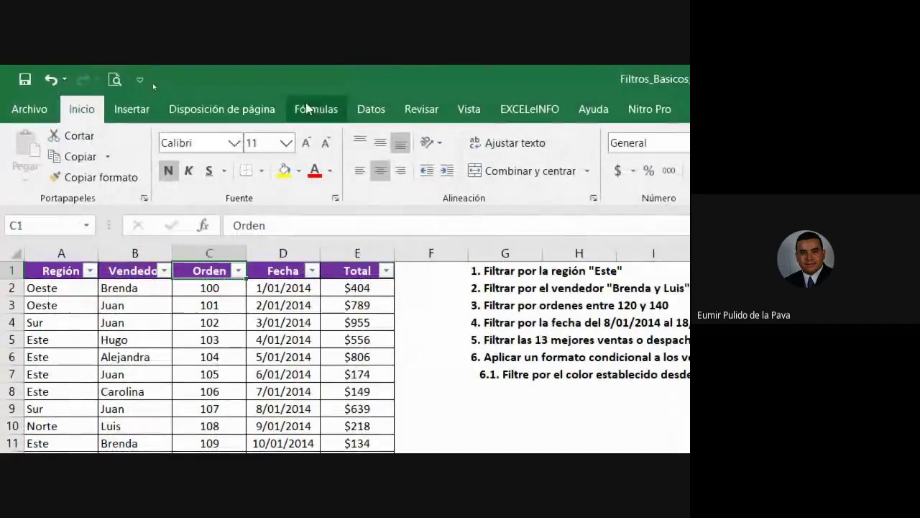
pyautogui.click(309, 109)
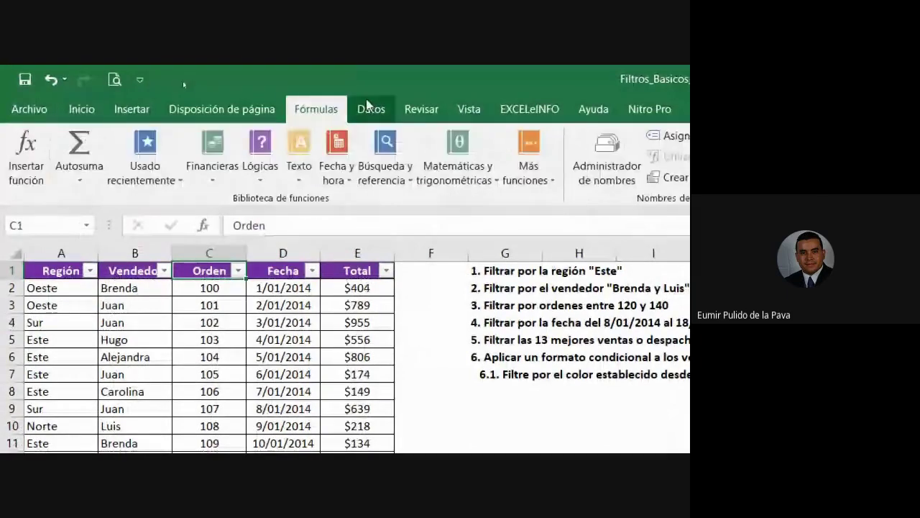
pyautogui.click(371, 109)
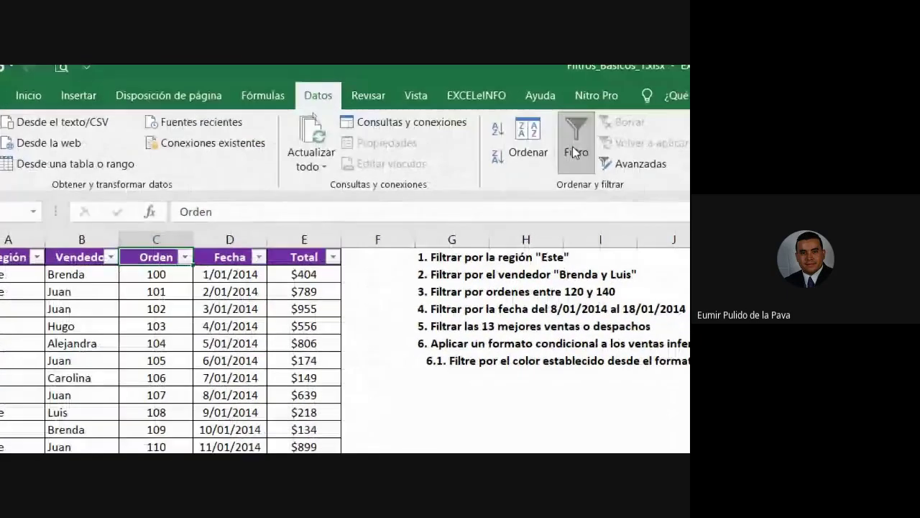
pyautogui.click(575, 151)
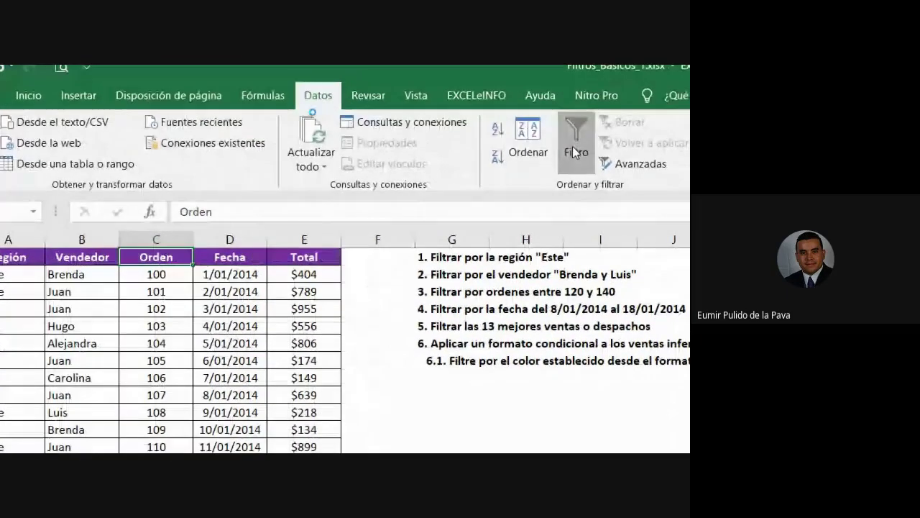
pyautogui.click(574, 148)
pyautogui.click(574, 148)
pyautogui.click(572, 146)
pyautogui.click(572, 146)
pyautogui.click(573, 145)
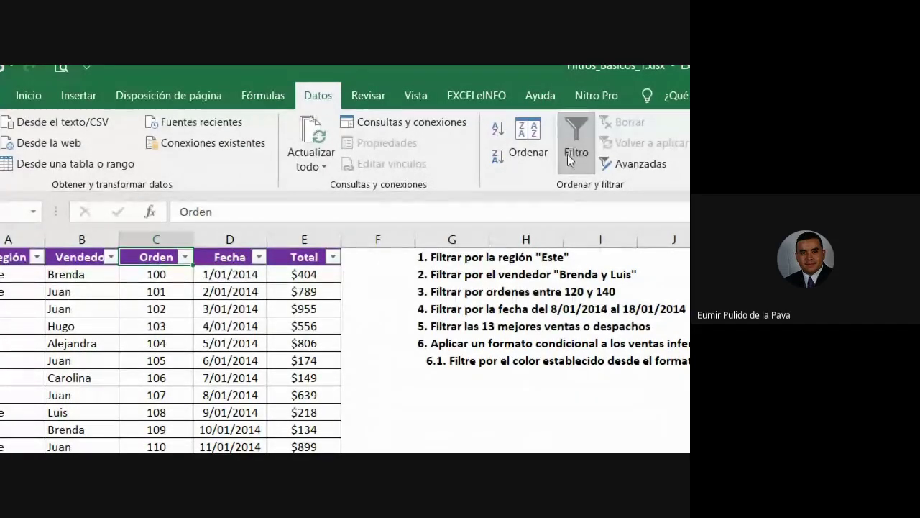
pyautogui.click(577, 150)
pyautogui.click(581, 150)
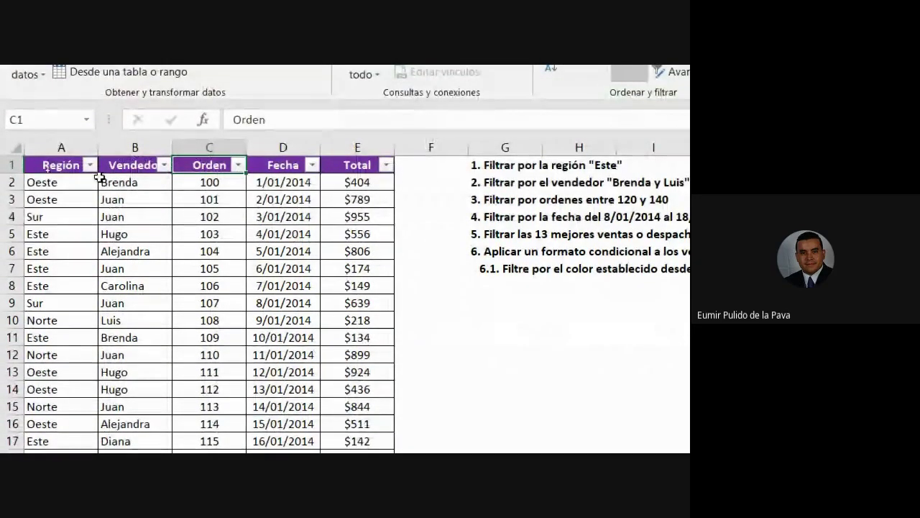
pyautogui.click(58, 147)
pyautogui.click(133, 144)
pyautogui.click(209, 147)
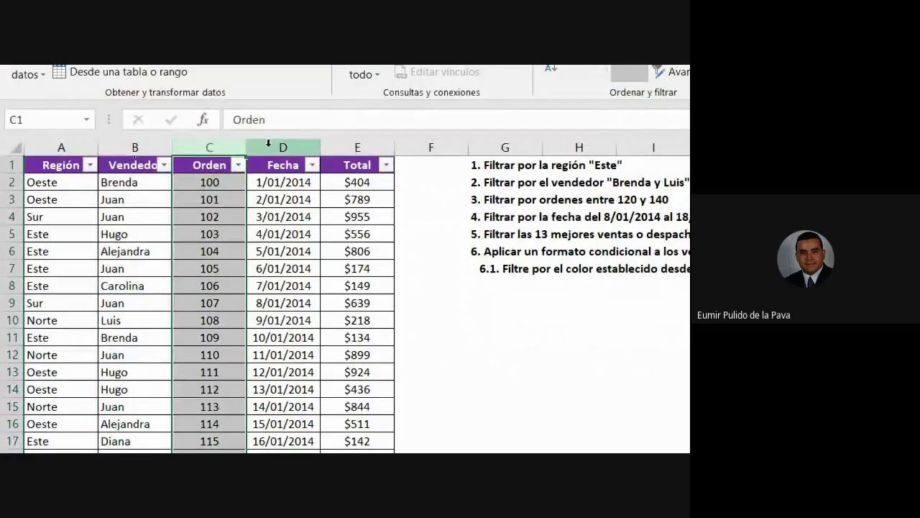
pyautogui.click(283, 147)
pyautogui.click(348, 147)
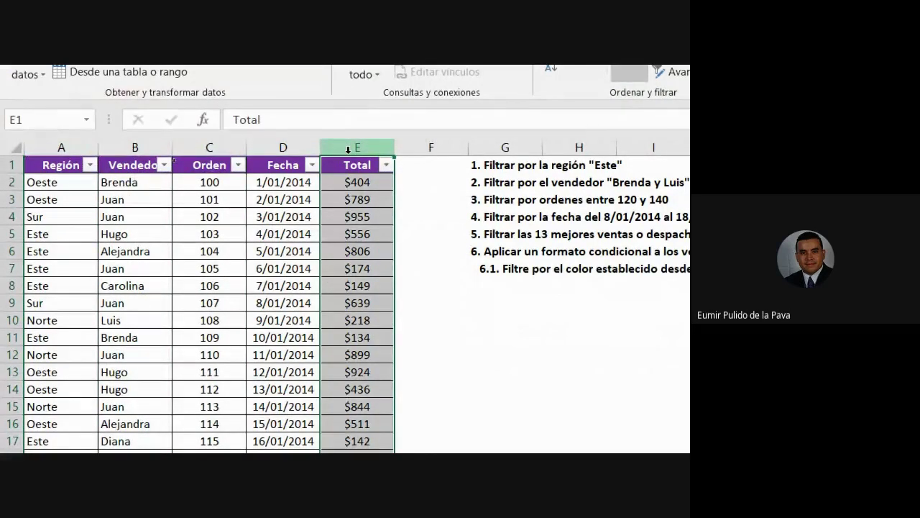
pyautogui.click(43, 166)
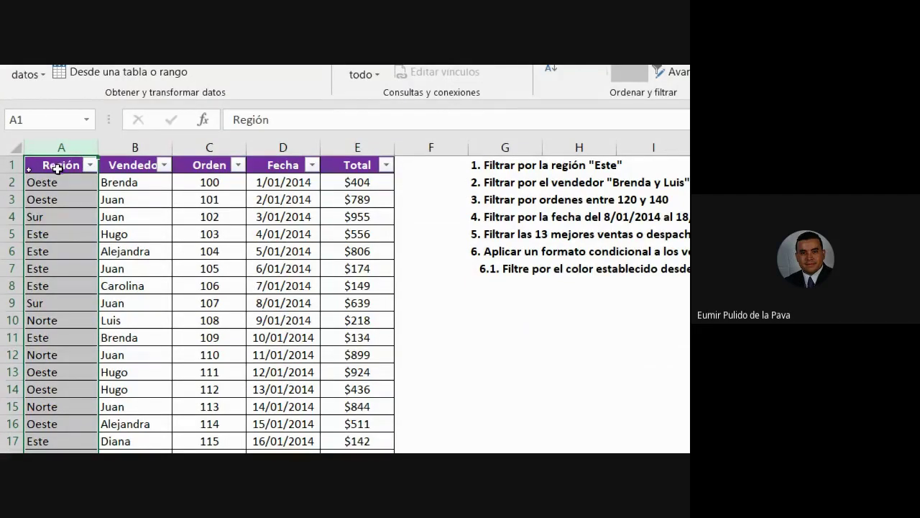
pyautogui.click(69, 140)
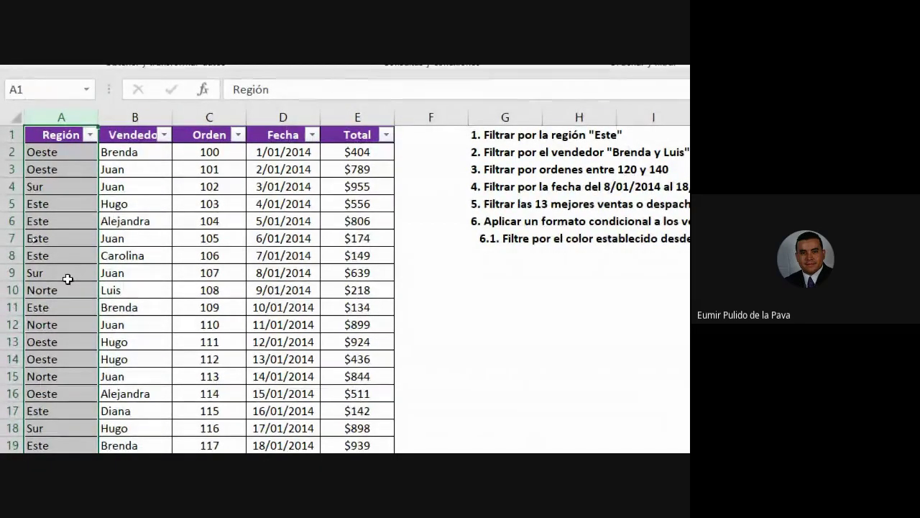
pyautogui.click(89, 134)
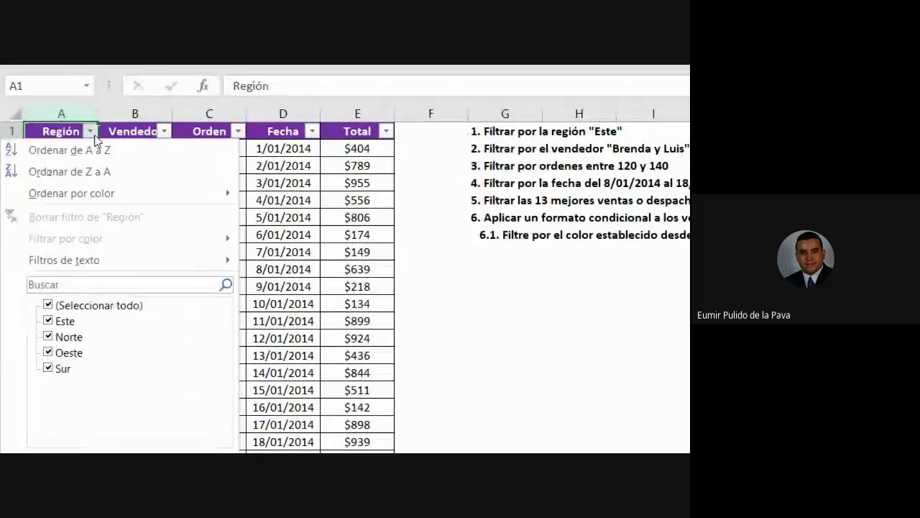
pyautogui.click(90, 131)
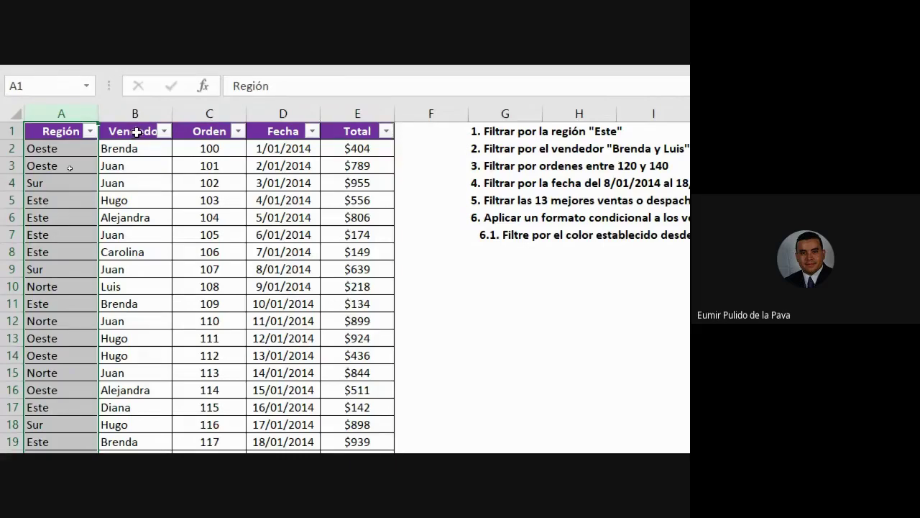
pyautogui.click(164, 132)
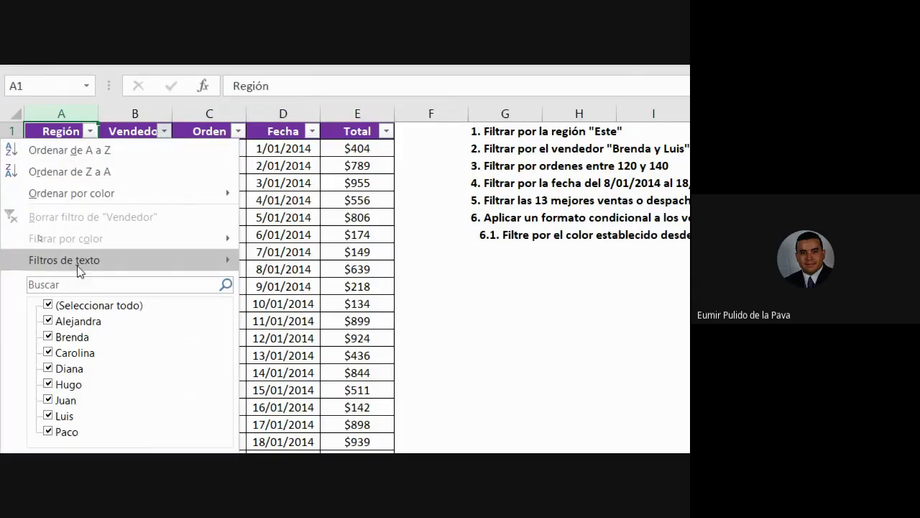
pyautogui.moveTo(575, 446)
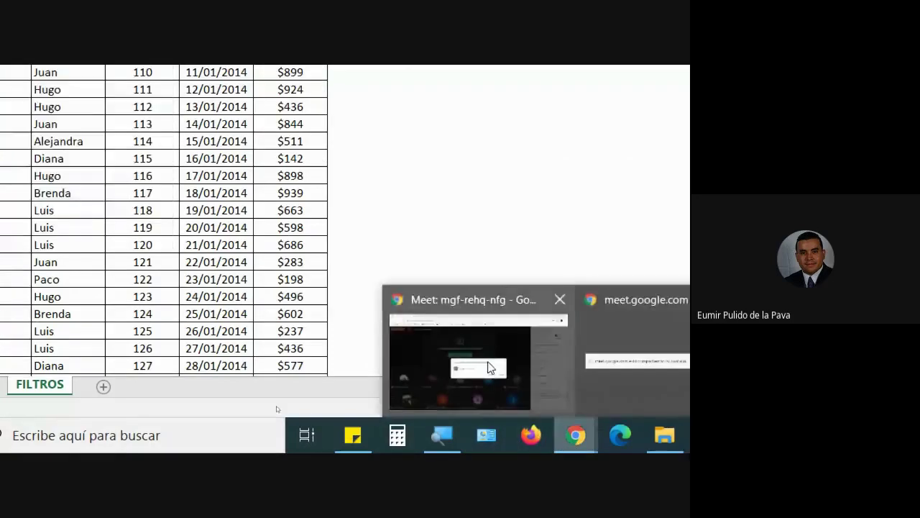
pyautogui.click(481, 367)
pyautogui.click(610, 272)
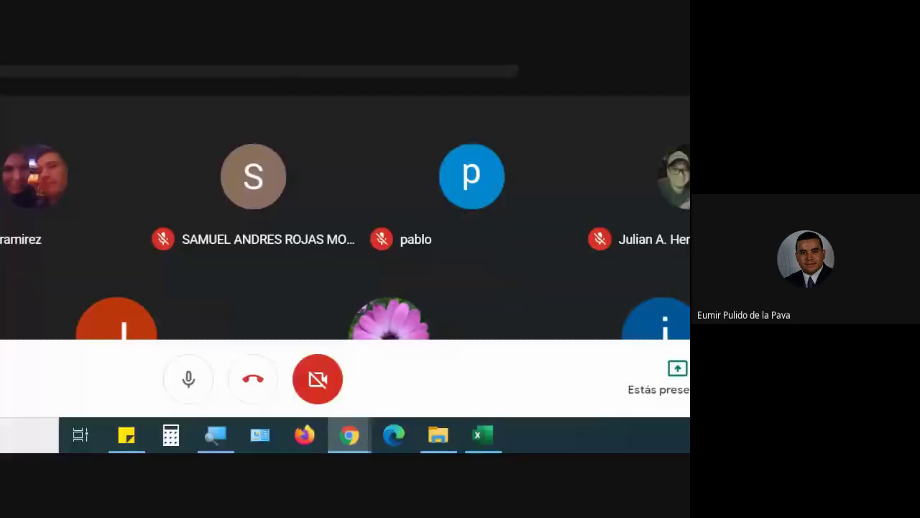
pyautogui.click(451, 439)
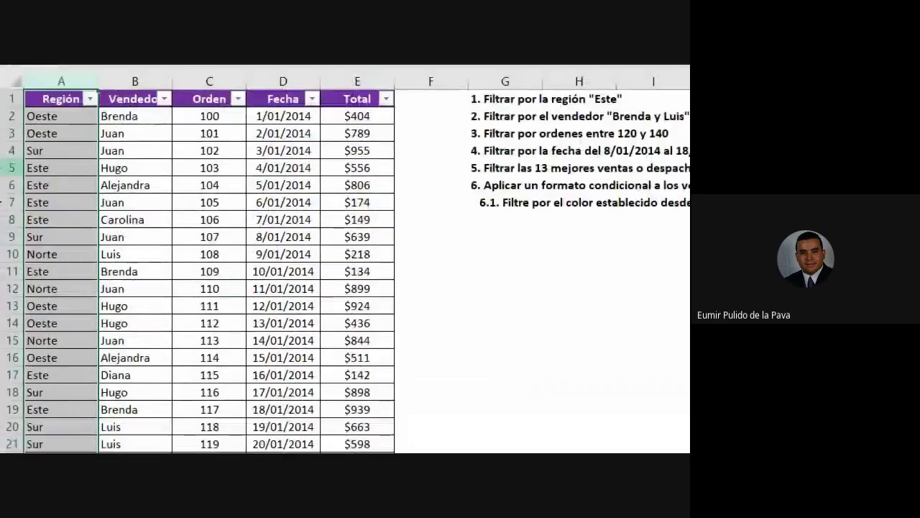
pyautogui.click(164, 98)
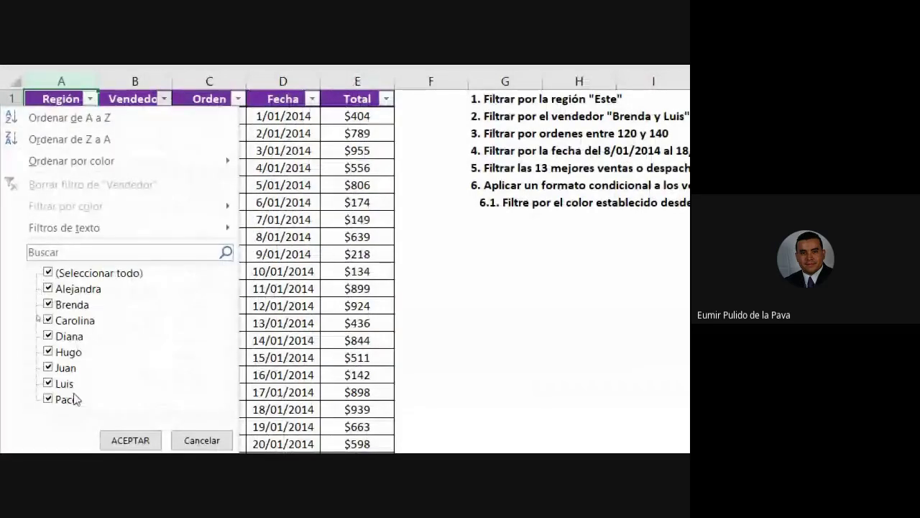
pyautogui.click(178, 439)
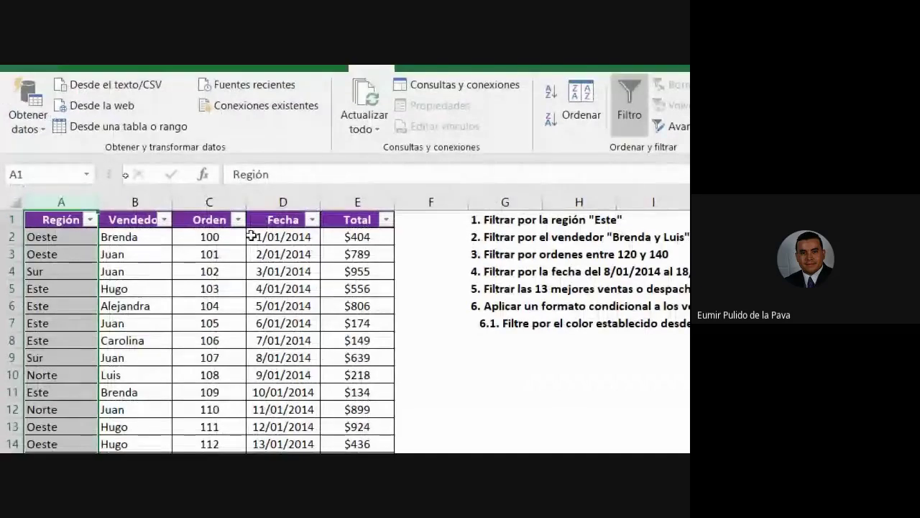
pyautogui.click(238, 219)
pyautogui.click(214, 200)
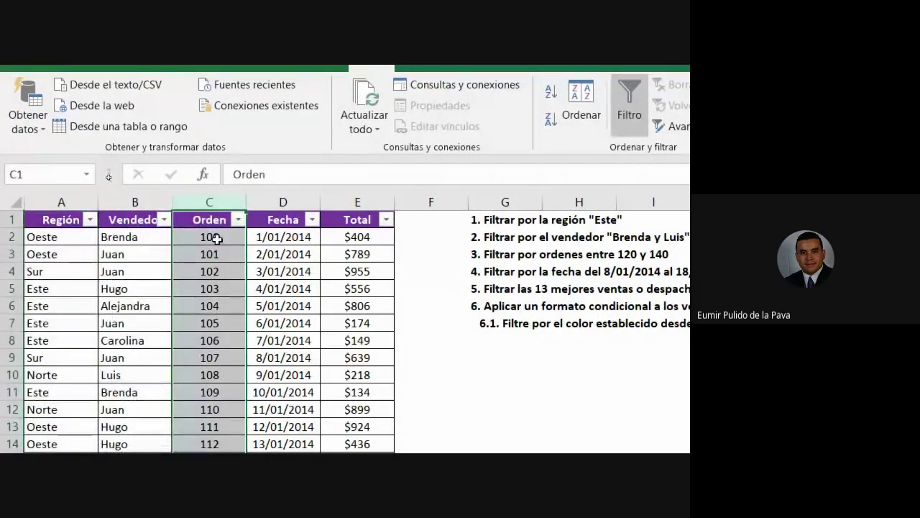
pyautogui.click(238, 220)
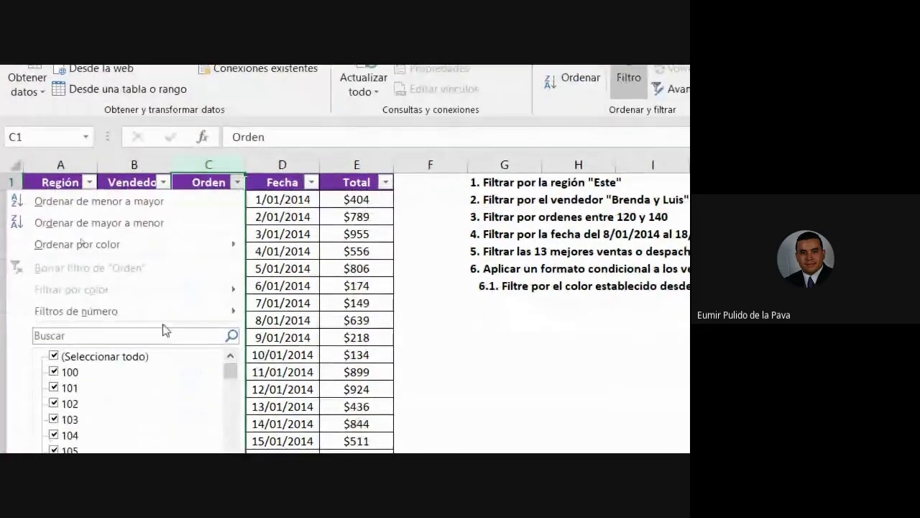
pyautogui.moveTo(133, 348)
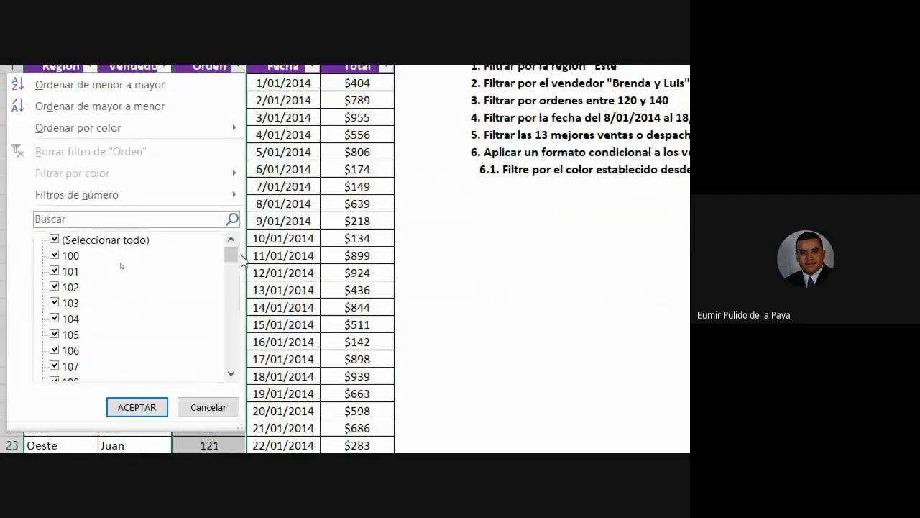
pyautogui.moveTo(230, 258)
pyautogui.mouseDown()
pyautogui.moveTo(231, 316)
pyautogui.moveTo(231, 248)
pyautogui.mouseUp()
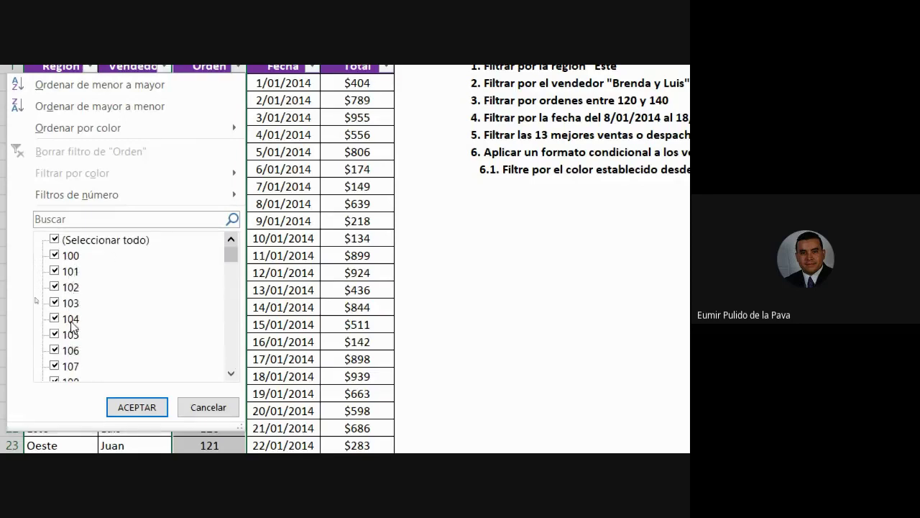
pyautogui.click(137, 407)
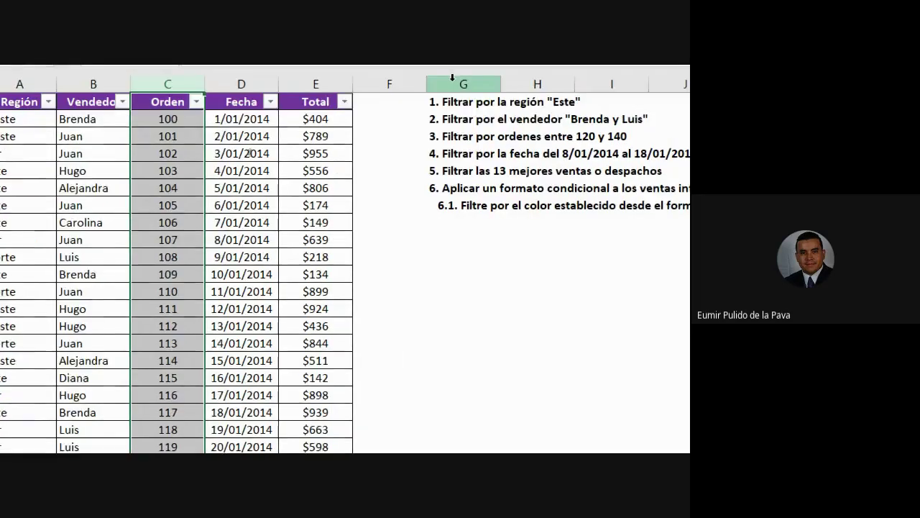
pyautogui.click(268, 156)
pyautogui.moveTo(92, 287)
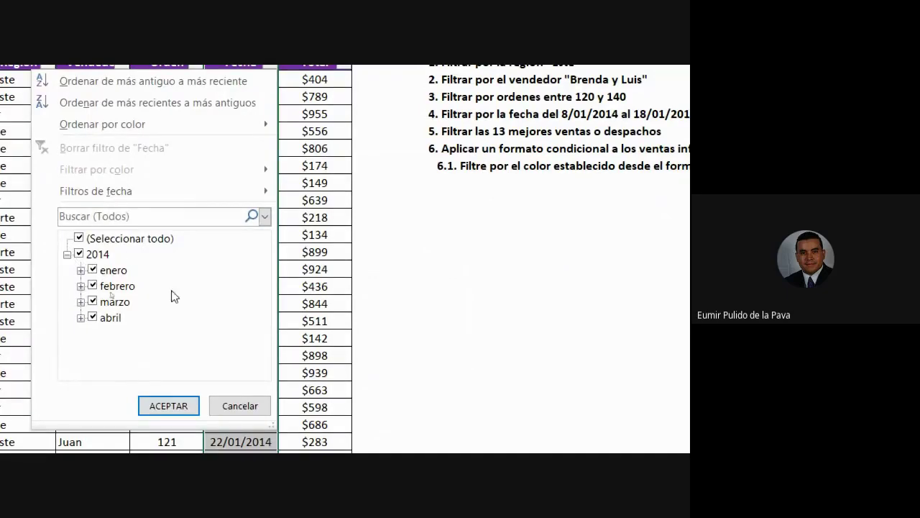
pyautogui.click(241, 406)
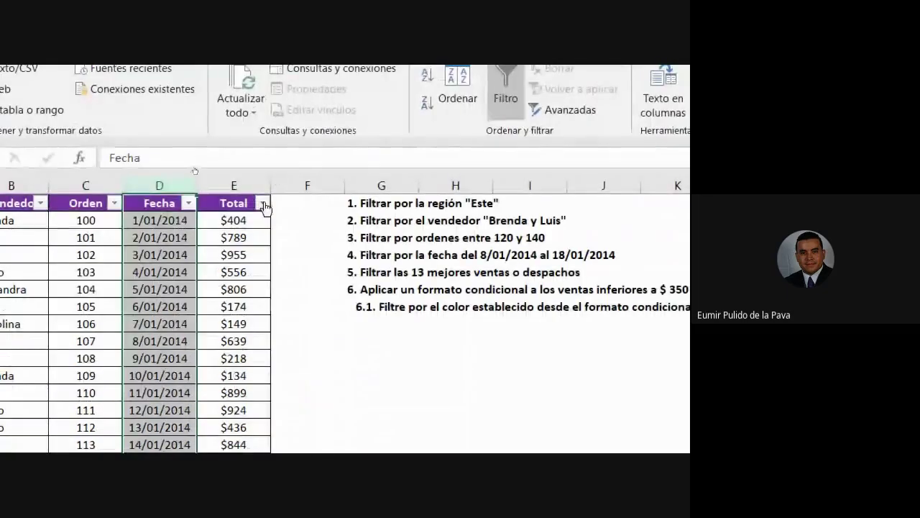
pyautogui.click(263, 204)
pyautogui.moveTo(145, 334)
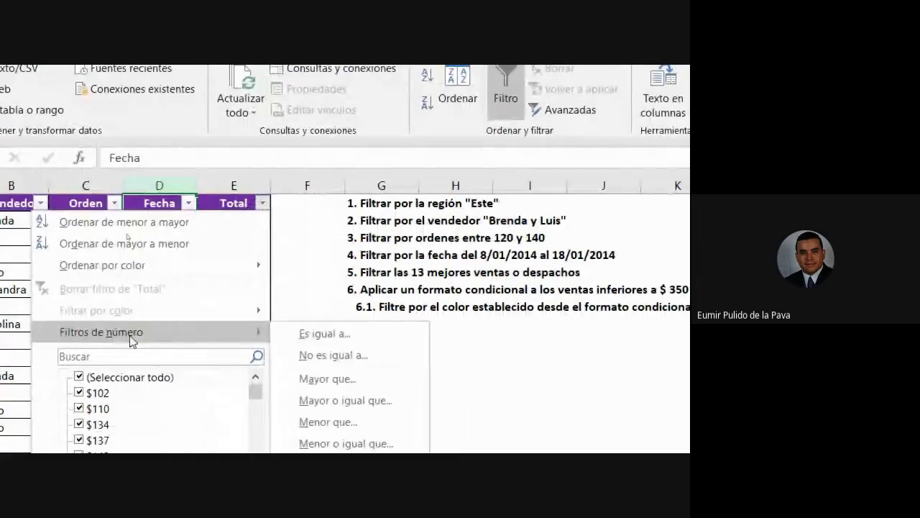
pyautogui.click(290, 269)
pyautogui.click(160, 307)
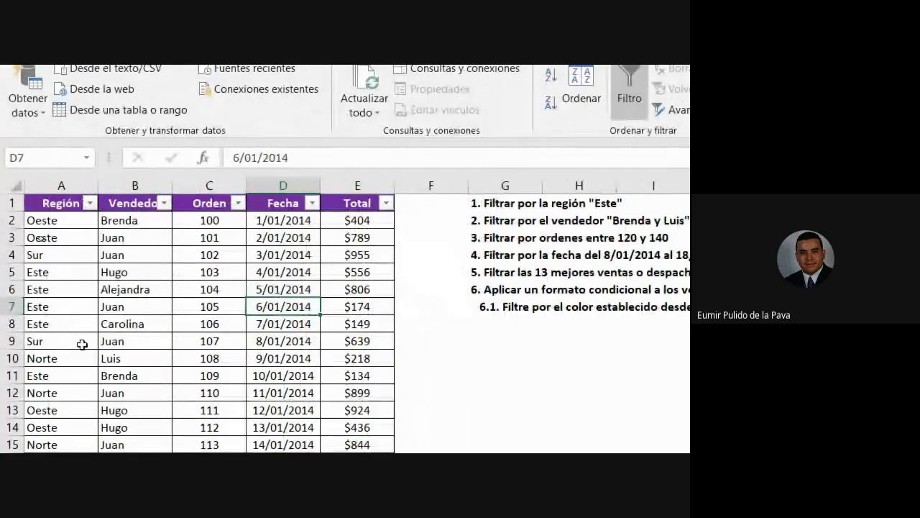
# - Fill the Este cells A5:A6 with yellow
pyautogui.click(62, 273)
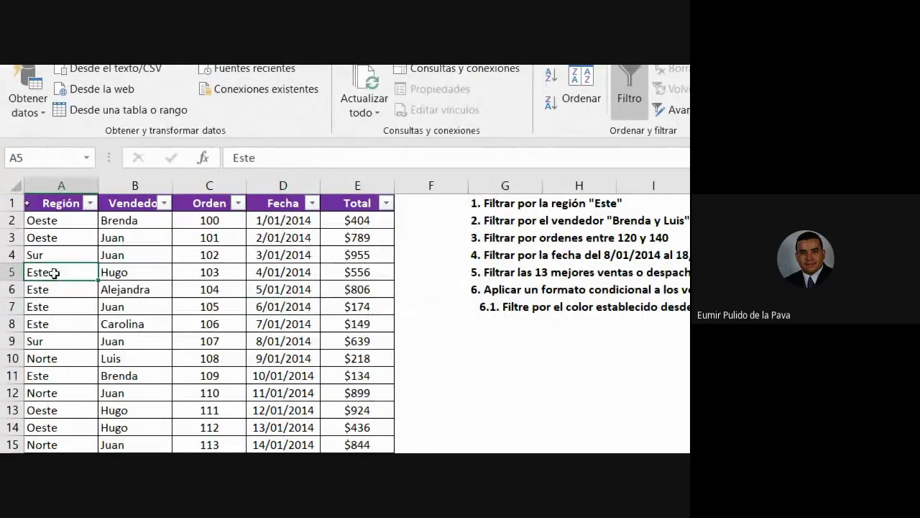
pyautogui.moveTo(54, 273); pyautogui.dragTo(52, 291)
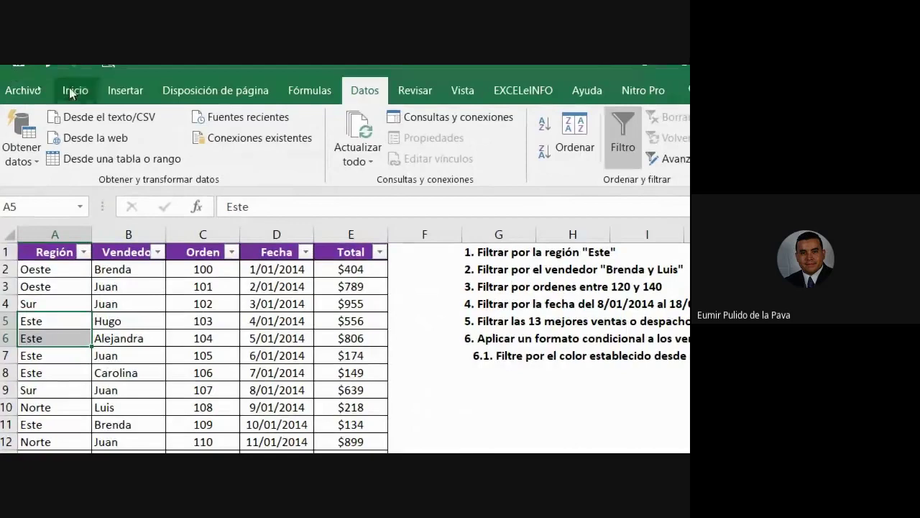
pyautogui.click(75, 91)
pyautogui.click(278, 151)
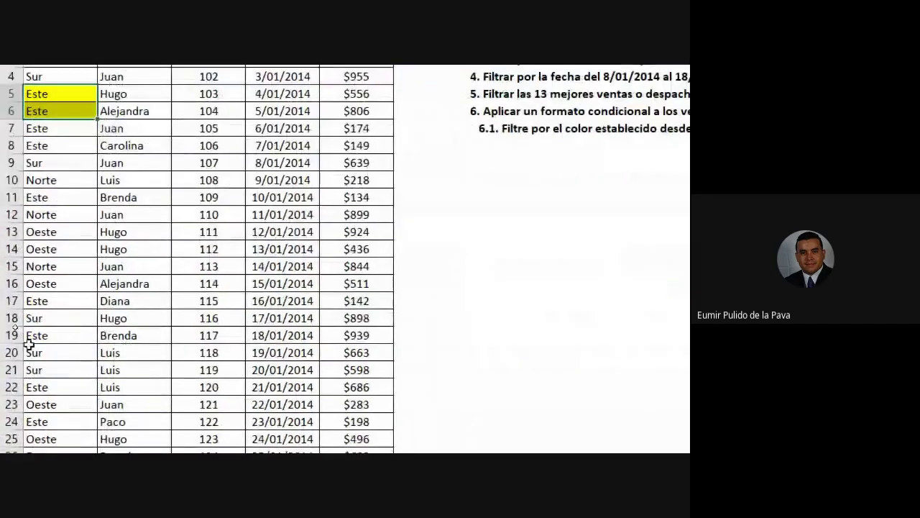
# - Fill cell A19 light blue and cells A32:A33 green, then select cell A11
pyautogui.click(119, 333)
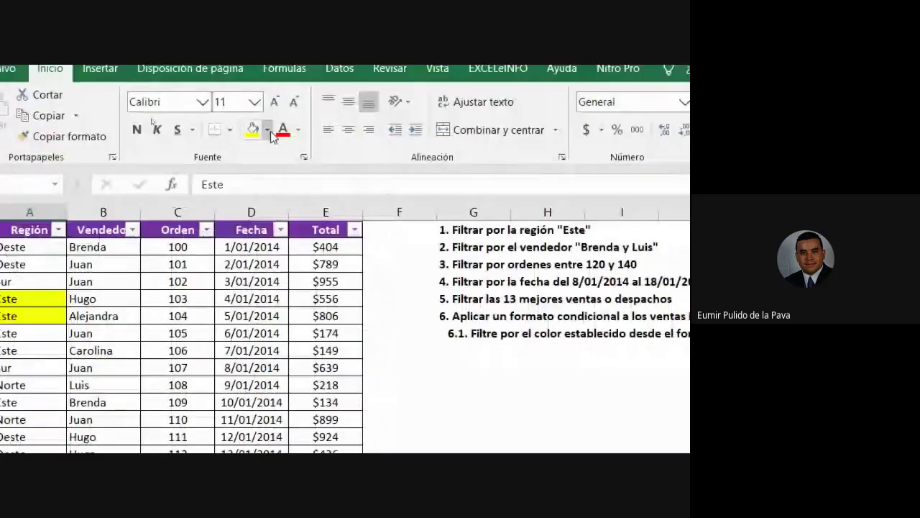
pyautogui.click(269, 131)
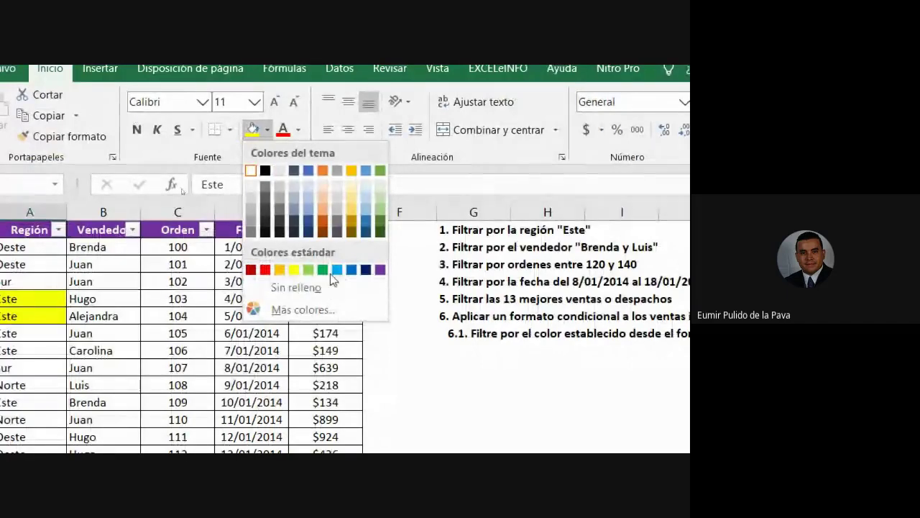
pyautogui.click(336, 269)
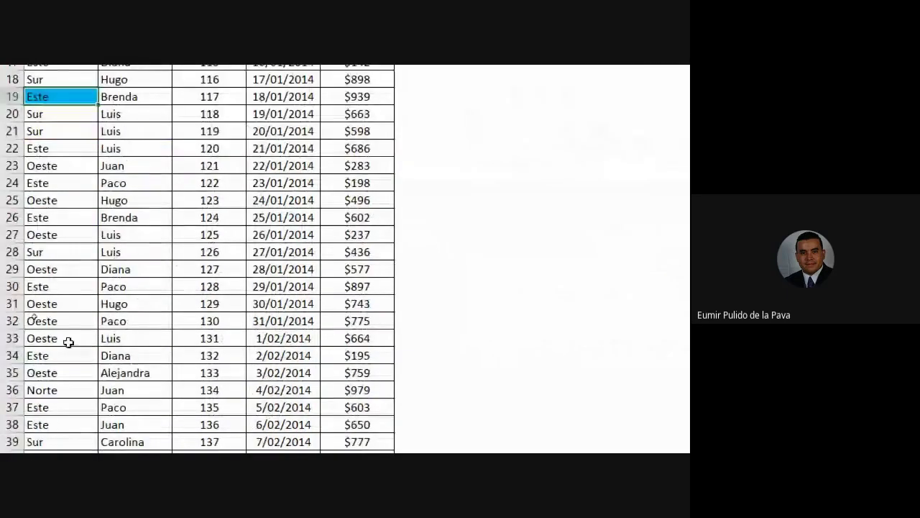
pyautogui.moveTo(68, 342); pyautogui.dragTo(67, 325)
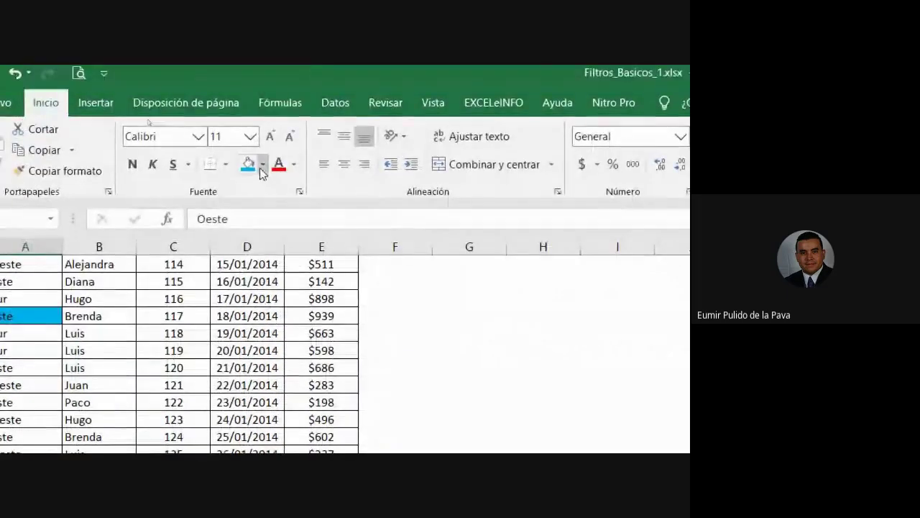
pyautogui.click(262, 166)
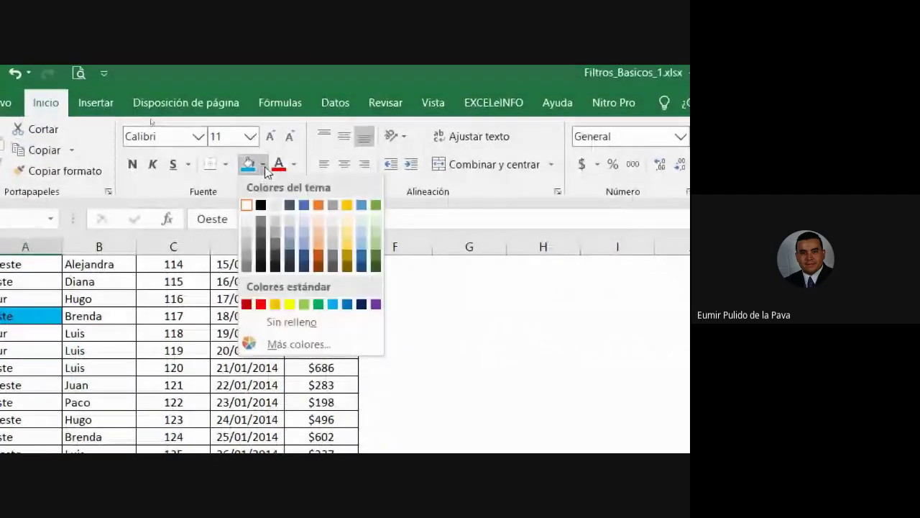
pyautogui.click(321, 304)
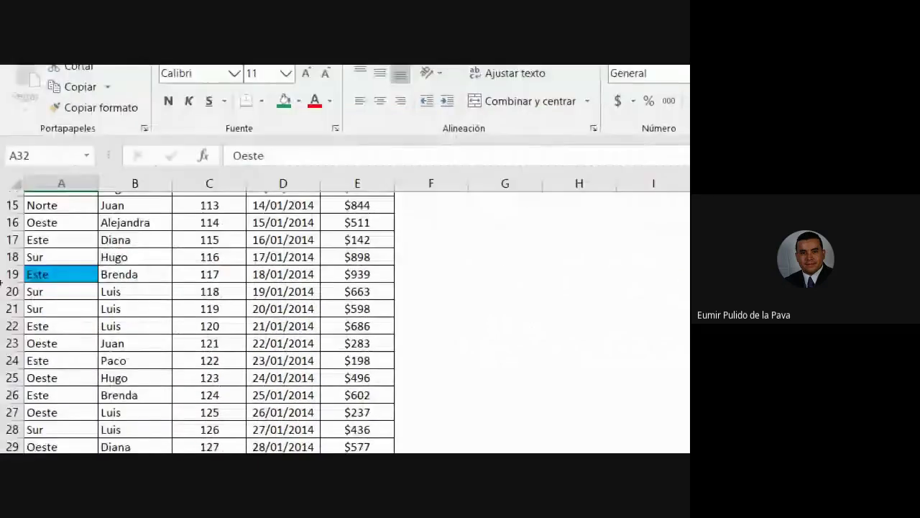
pyautogui.scroll(5, 60, 339)
pyautogui.click(60, 332)
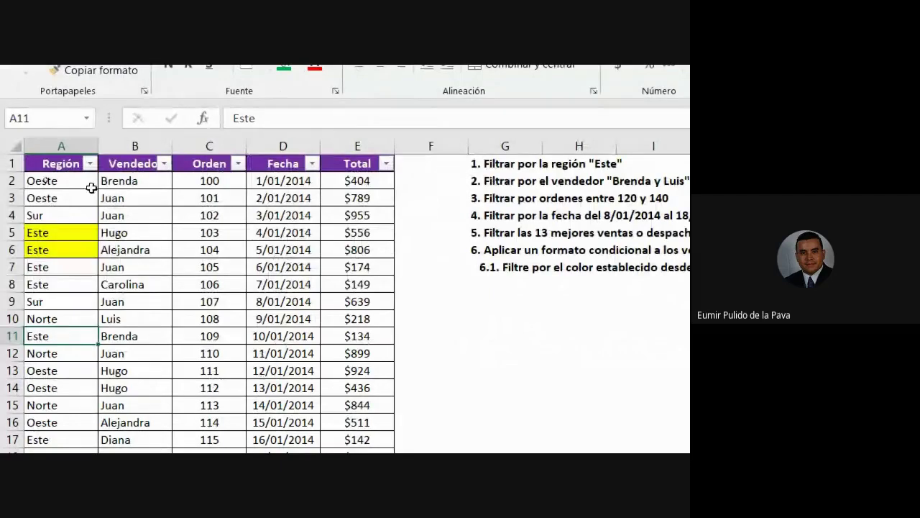
# - Check the Región Filtrar por color choices without filtering, then select A1 on the Datos tab
pyautogui.click(90, 163)
pyautogui.moveTo(90, 271)
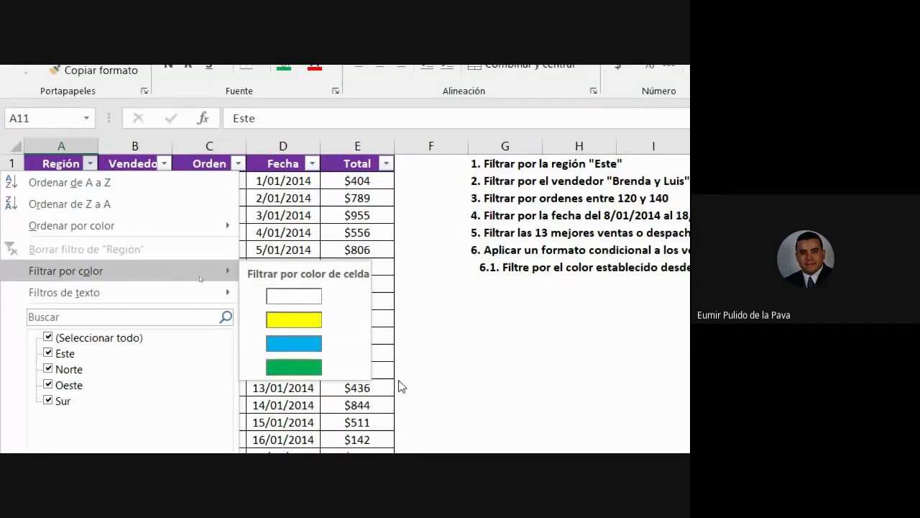
pyautogui.click(408, 365)
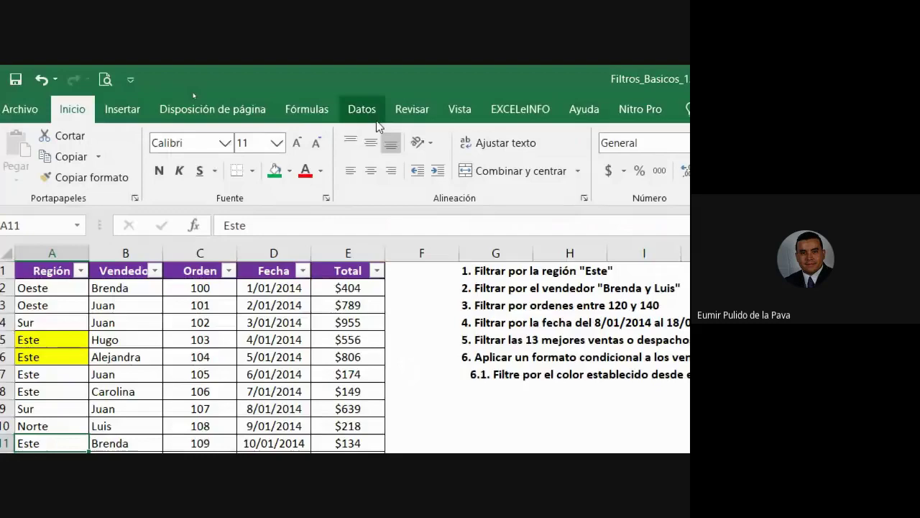
pyautogui.click(339, 97)
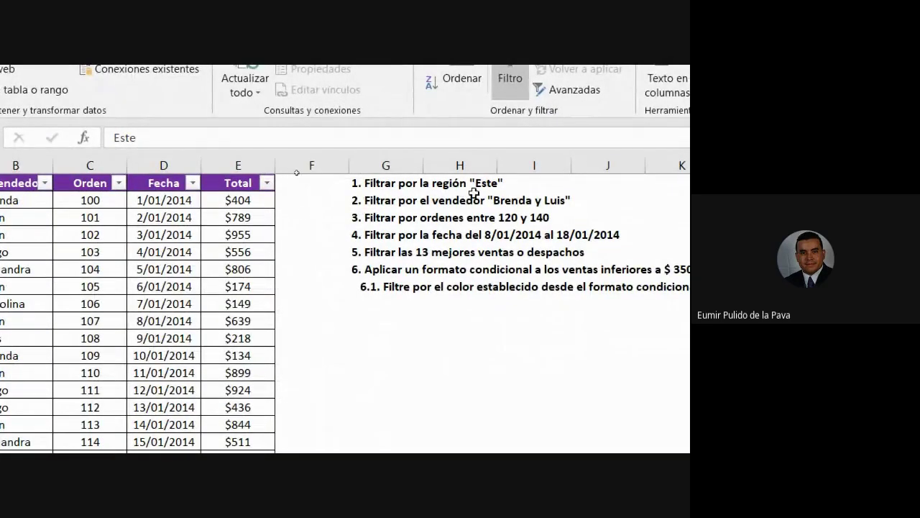
pyautogui.click(67, 154)
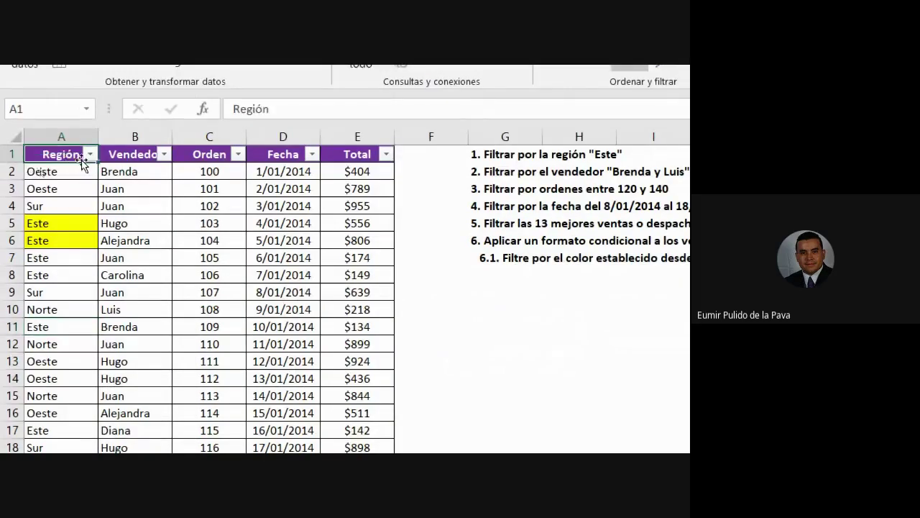
# - Filter the Región column to show only Este rows
pyautogui.click(90, 154)
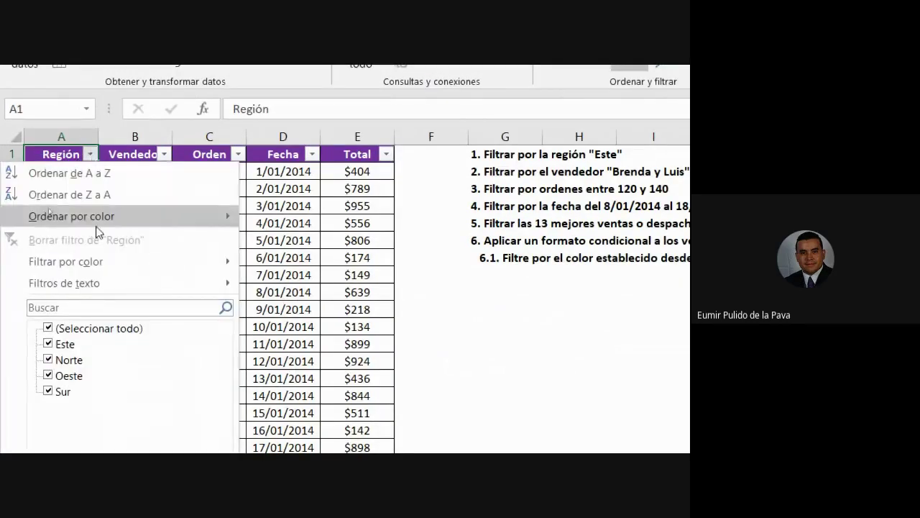
pyautogui.click(48, 328)
pyautogui.click(48, 345)
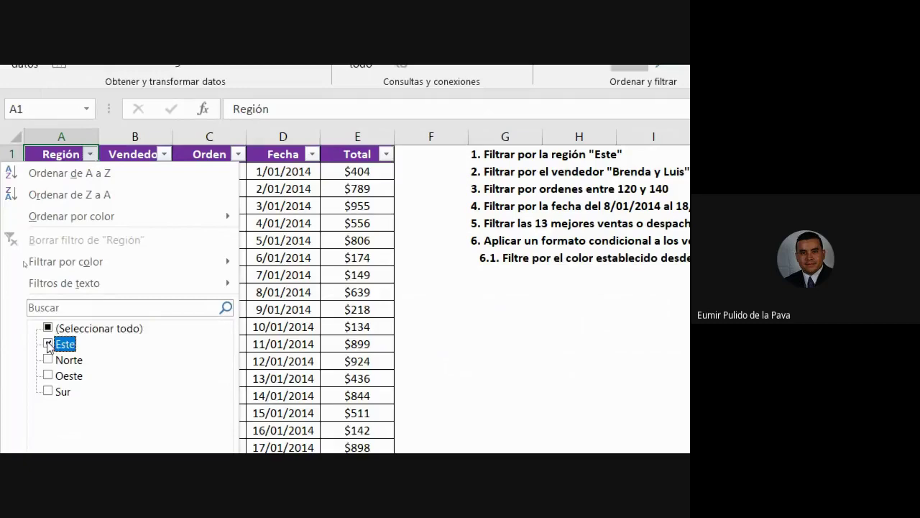
pyautogui.click(130, 388)
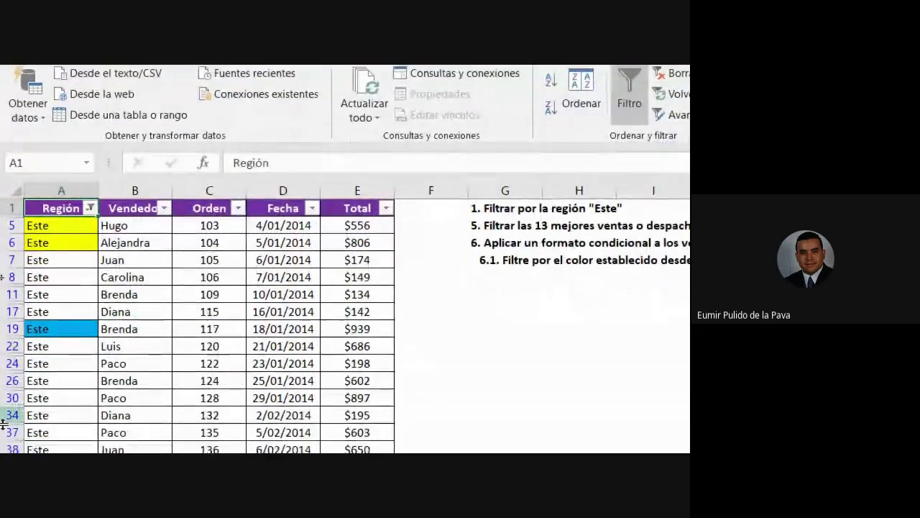
# - Check the row 30 cells, including the $897 total, and select the whole of row 30
pyautogui.click(59, 323)
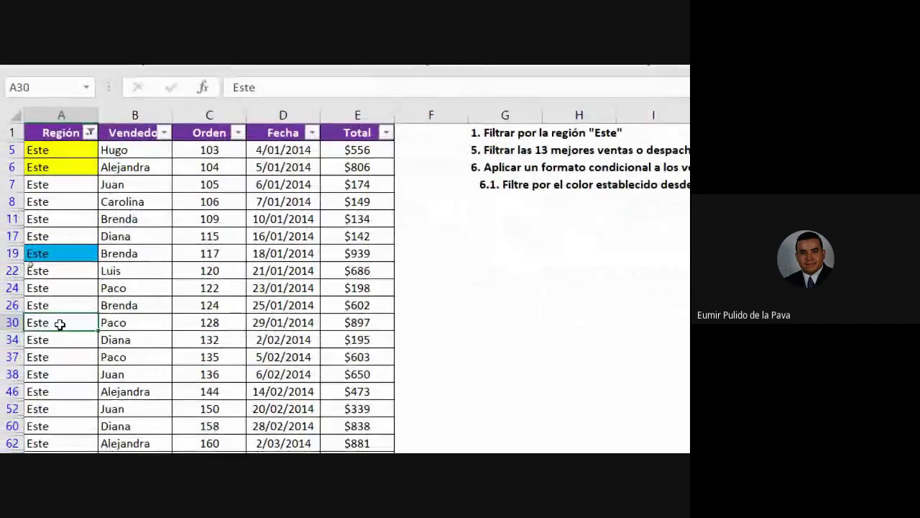
pyautogui.click(127, 323)
pyautogui.click(194, 323)
pyautogui.click(346, 322)
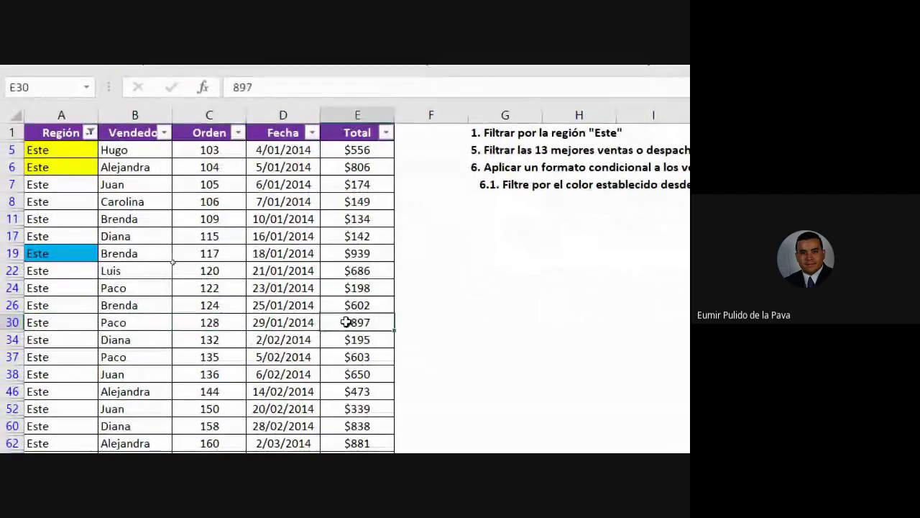
pyautogui.click(40, 324)
pyautogui.click(12, 322)
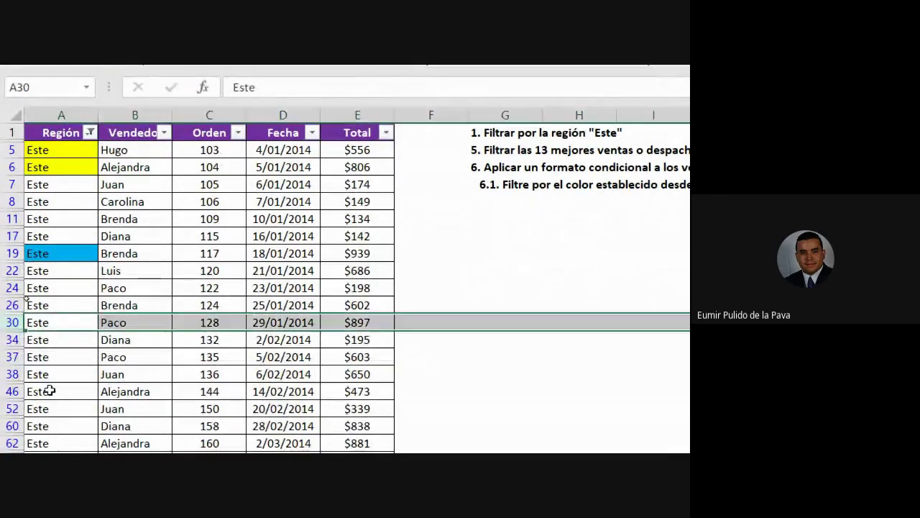
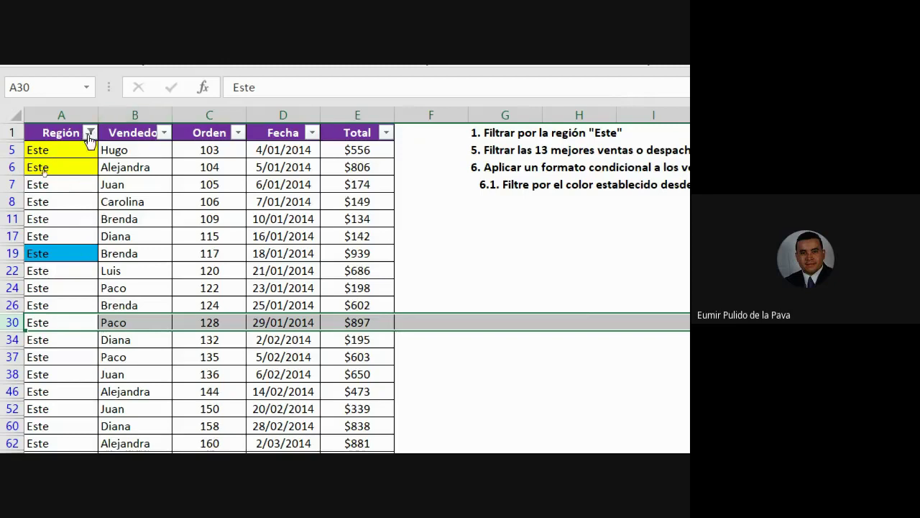
# - Reset the Región filter, then filter it again to show only Este rows
pyautogui.moveTo(96, 140)
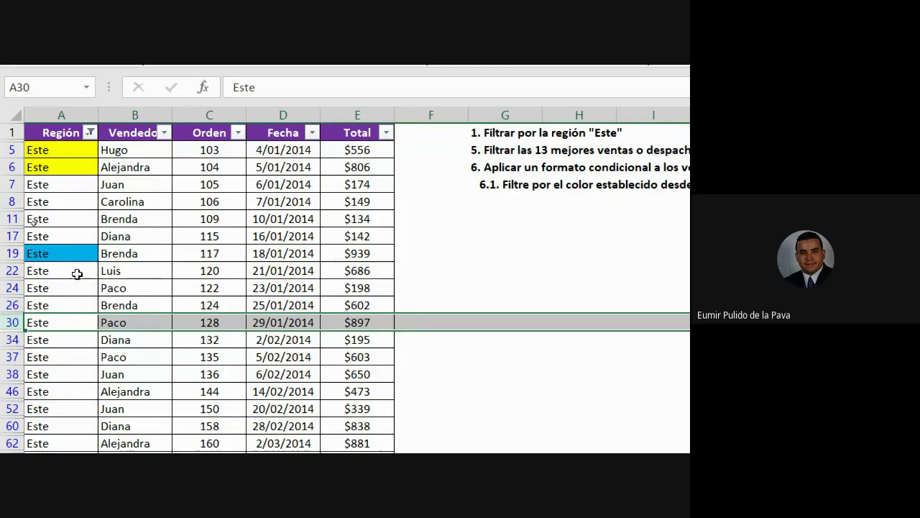
pyautogui.click(89, 133)
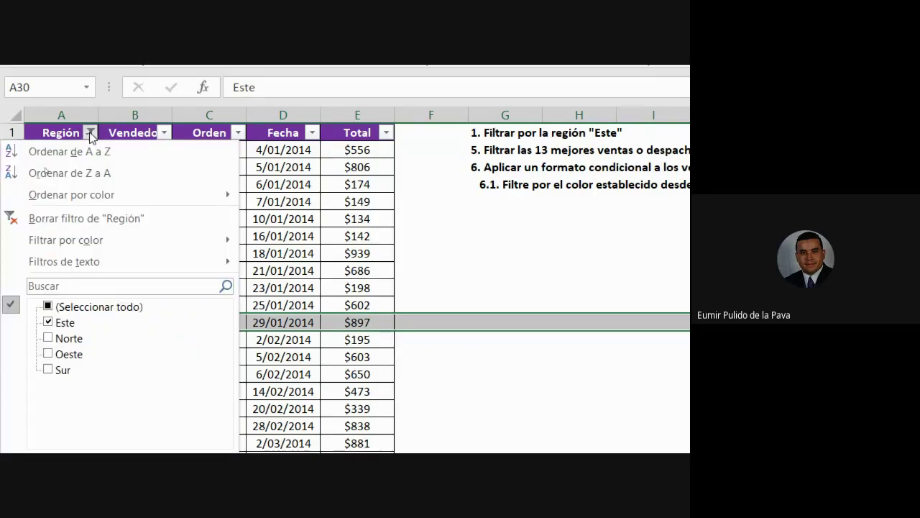
pyautogui.click(60, 217)
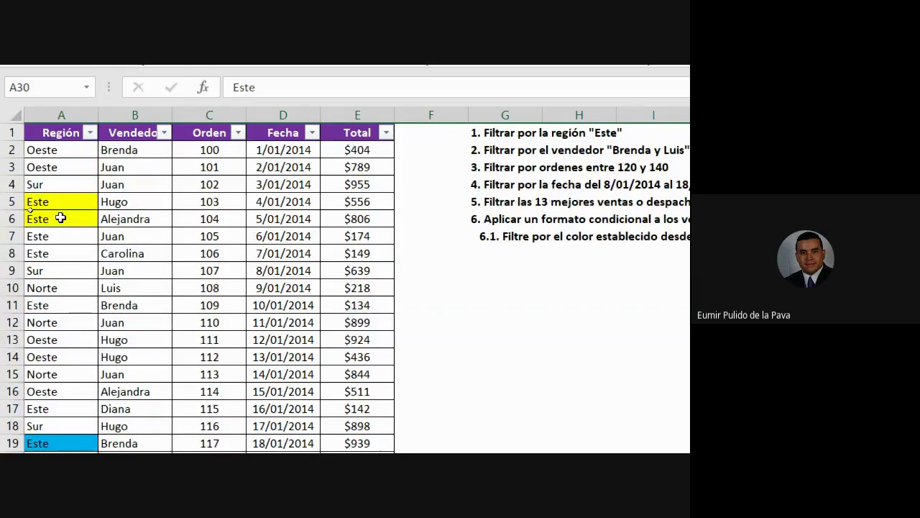
pyautogui.scroll(-2, 55, 401)
pyautogui.scroll(-3, 51, 386)
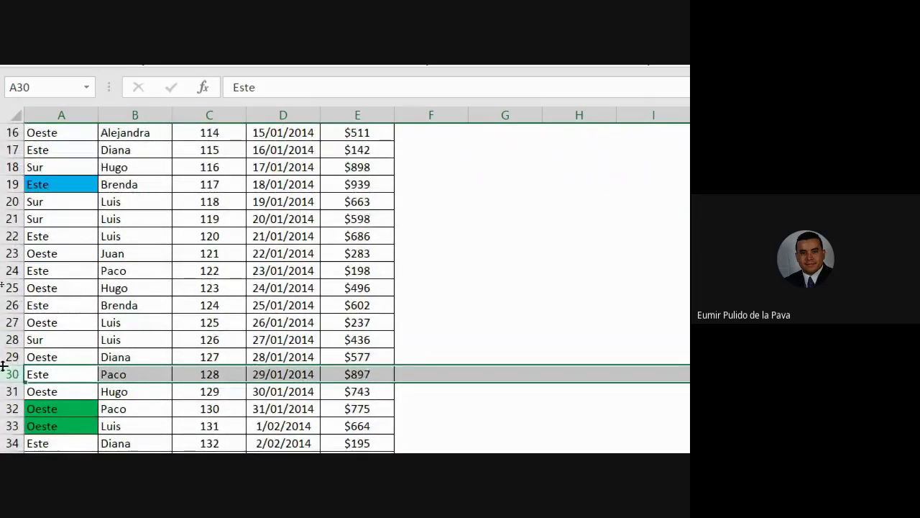
pyautogui.scroll(5, 4, 367)
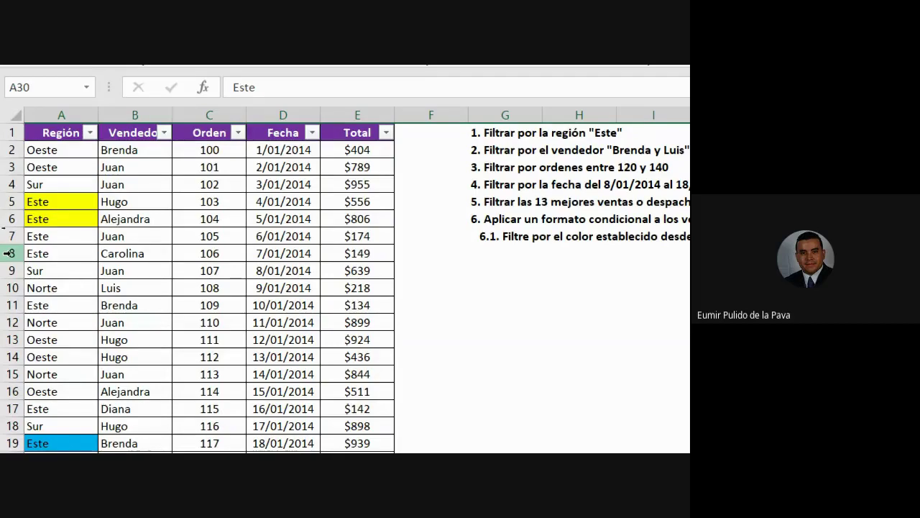
pyautogui.click(89, 132)
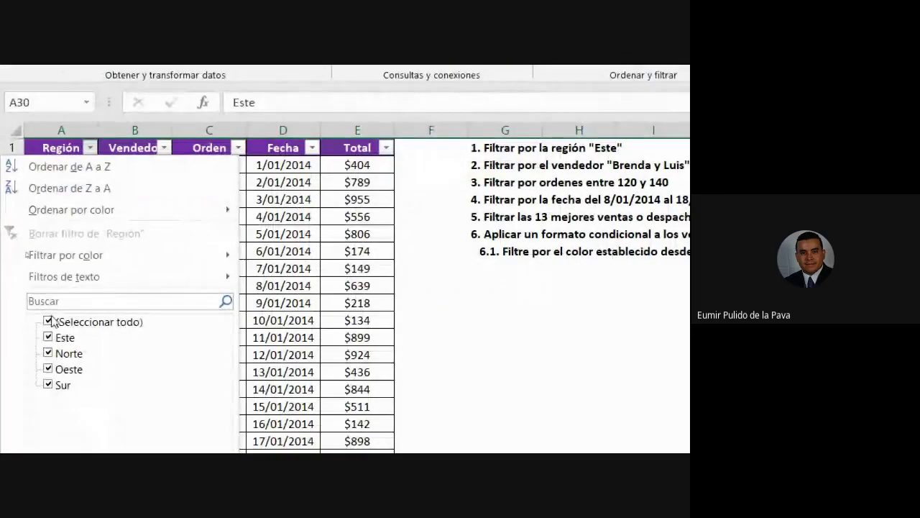
pyautogui.click(52, 321)
pyautogui.click(48, 338)
pyautogui.click(123, 400)
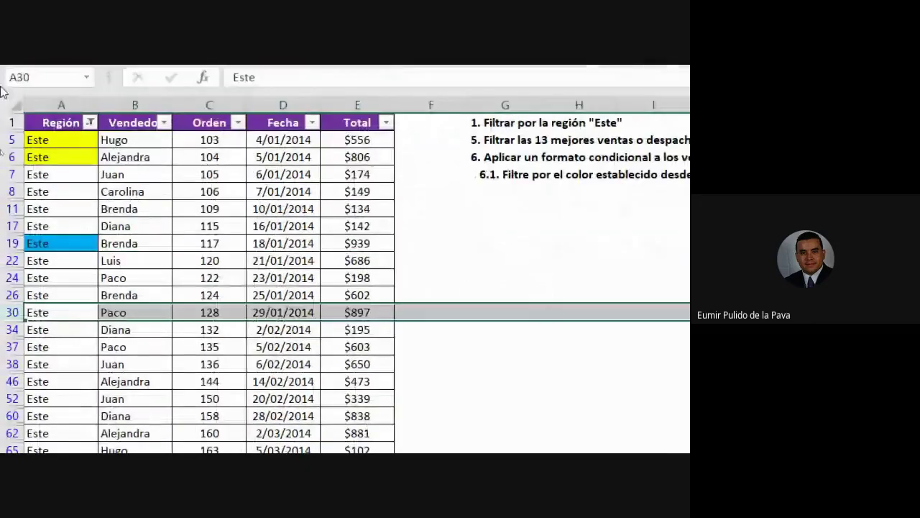
# - Filter Vendedor to Brenda and Luis, then select the values in A11:B70
pyautogui.click(164, 122)
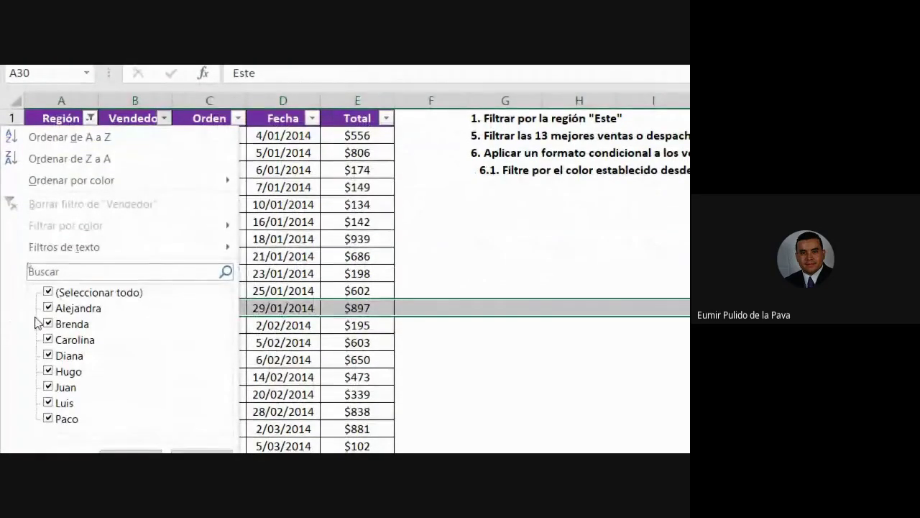
pyautogui.click(48, 292)
pyautogui.click(47, 324)
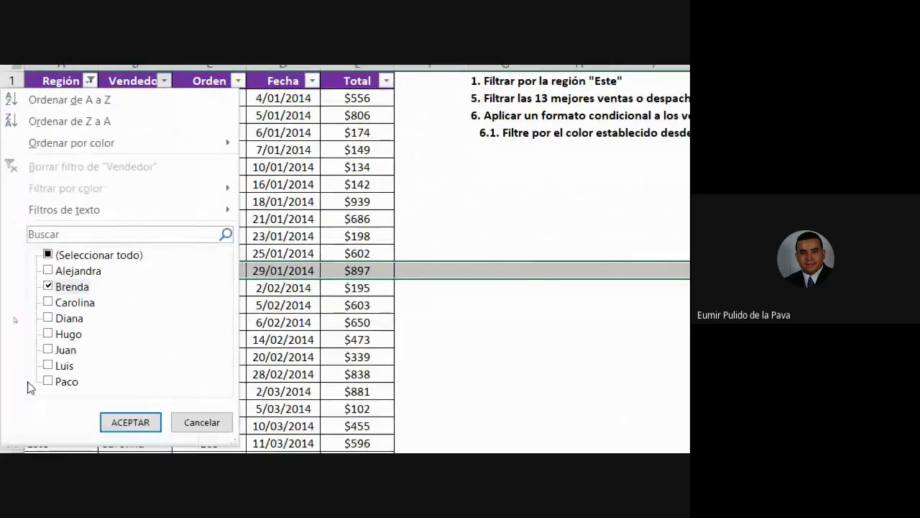
pyautogui.click(51, 366)
pyautogui.click(133, 427)
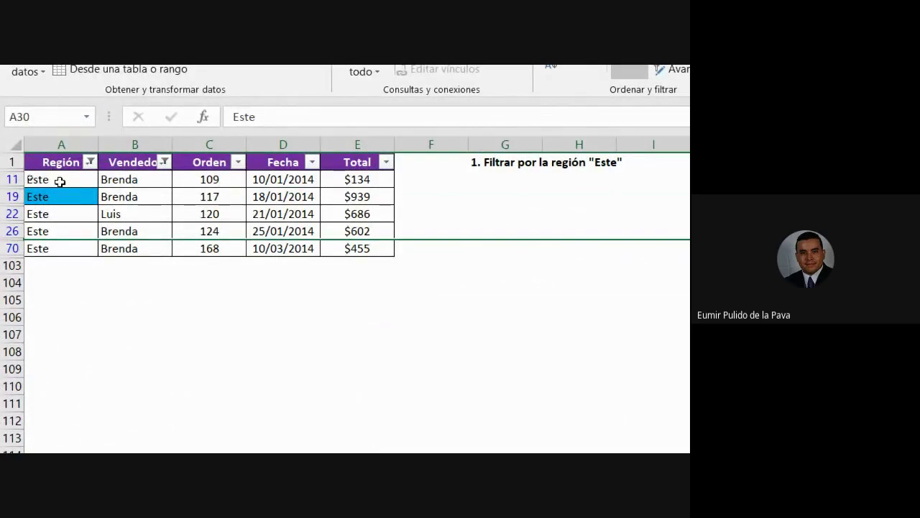
pyautogui.moveTo(72, 180); pyautogui.dragTo(133, 248)
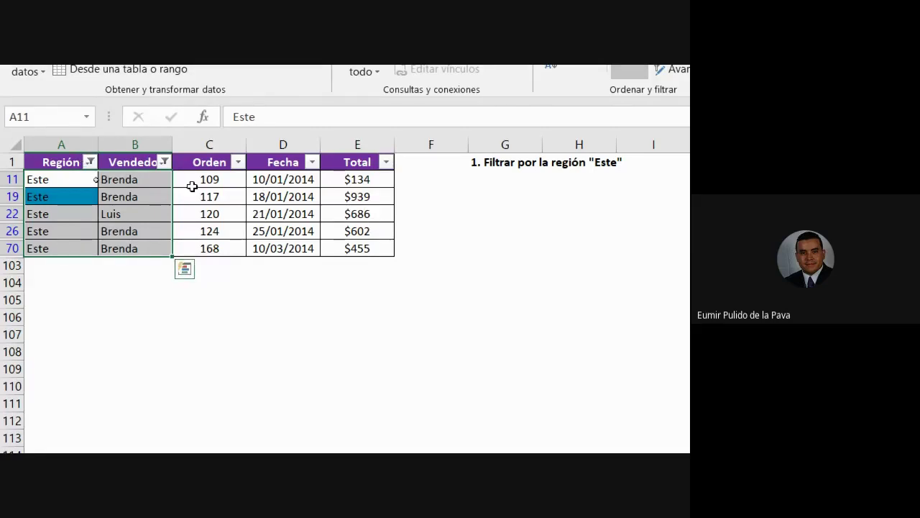
# - Clear the Región filter and scroll through the restored rows
pyautogui.click(89, 162)
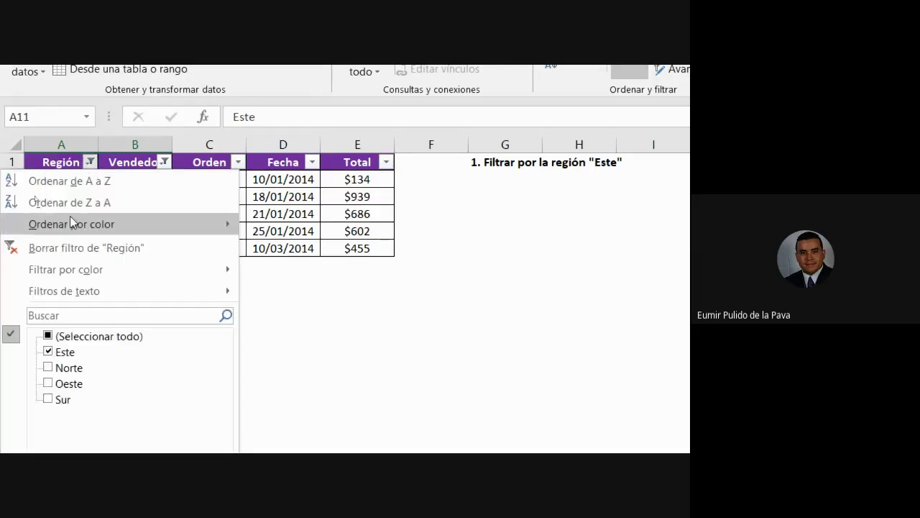
pyautogui.click(61, 247)
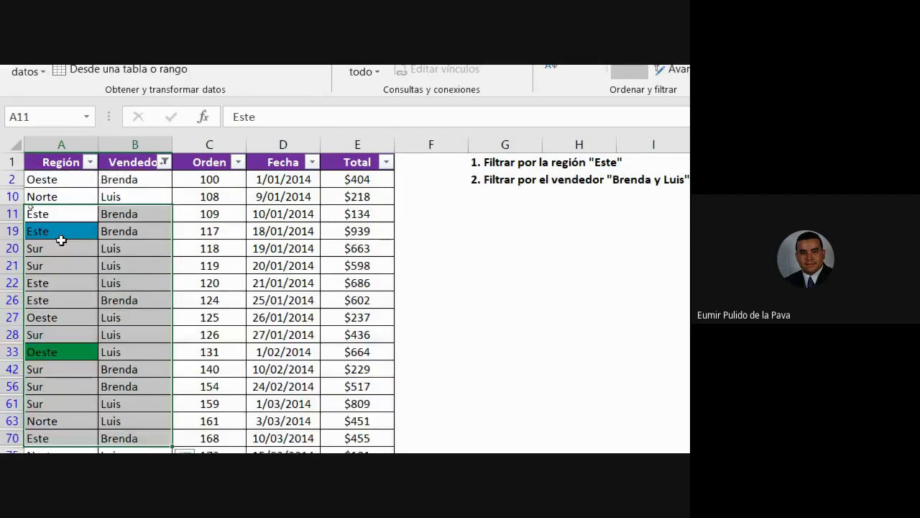
pyautogui.scroll(-1, 67, 402)
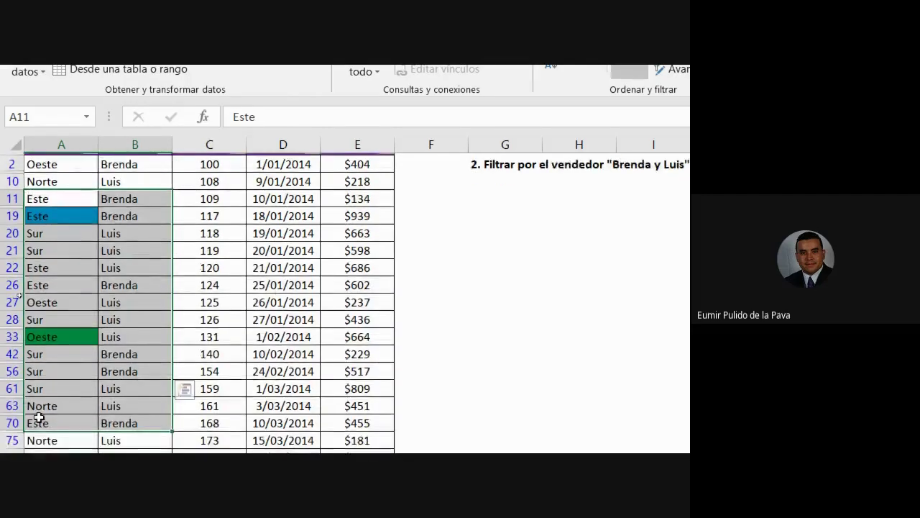
pyautogui.scroll(-3, 71, 381)
pyautogui.scroll(1, 148, 243)
pyautogui.scroll(1, 158, 252)
pyautogui.scroll(1, 215, 302)
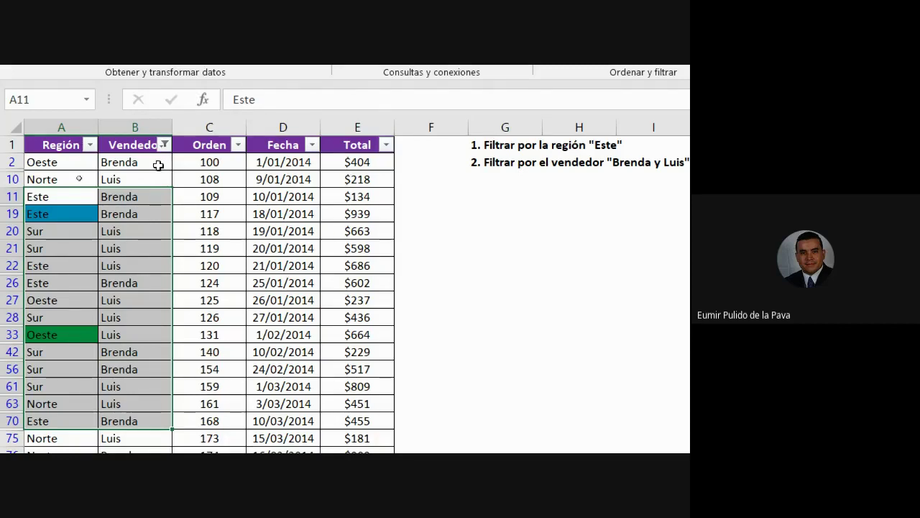
# - Clear the Vendedor filter and scroll through the full table
pyautogui.click(165, 145)
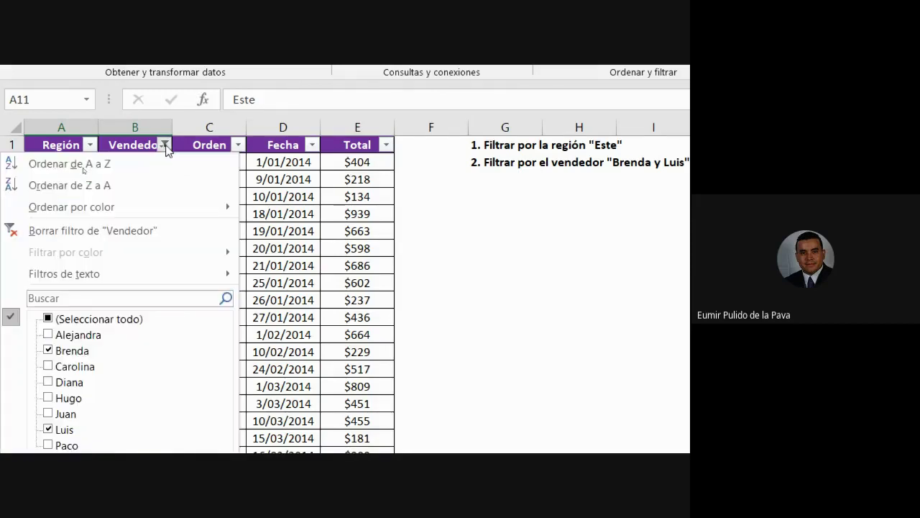
pyautogui.click(50, 237)
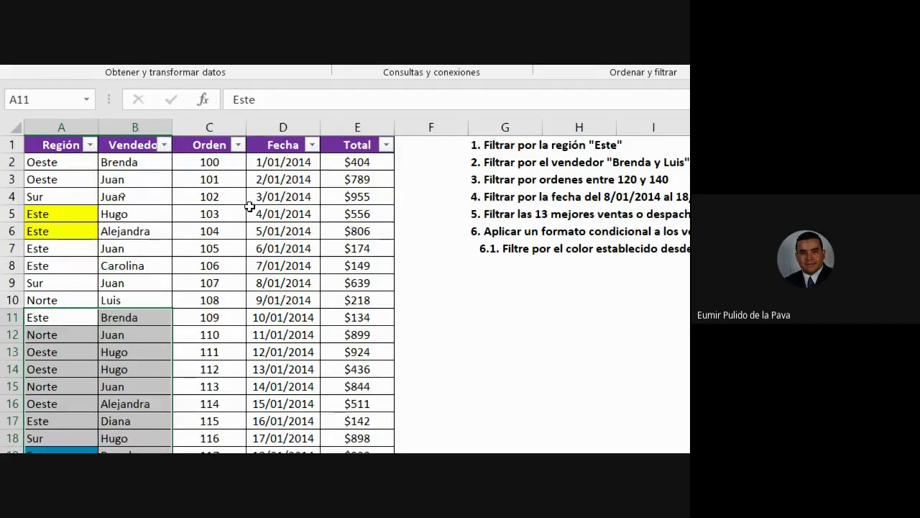
pyautogui.scroll(-2, 106, 446)
pyautogui.scroll(-5, 117, 355)
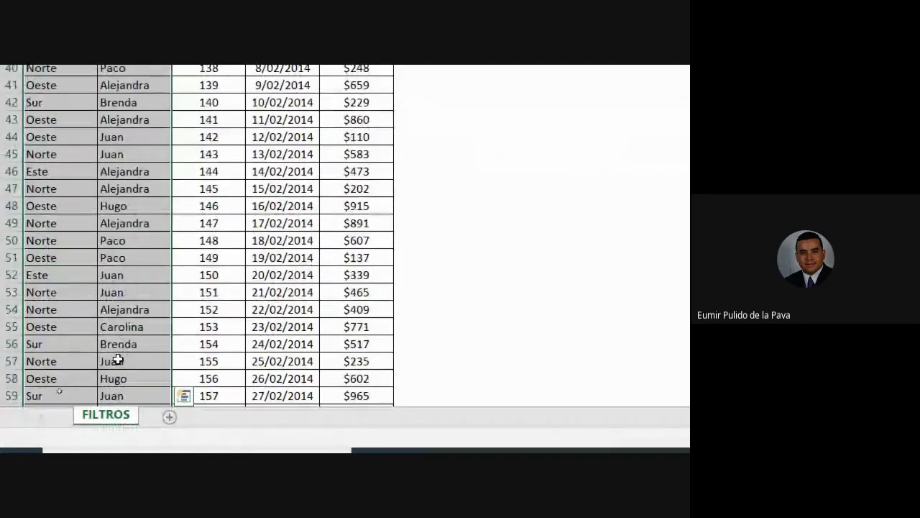
pyautogui.scroll(-2, 117, 360)
pyautogui.scroll(14, 100, 93)
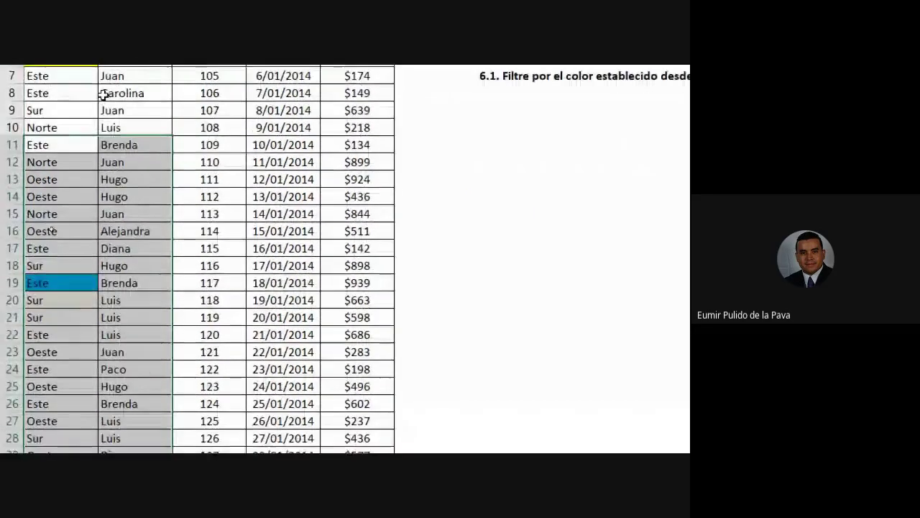
pyautogui.scroll(2, 92, 92)
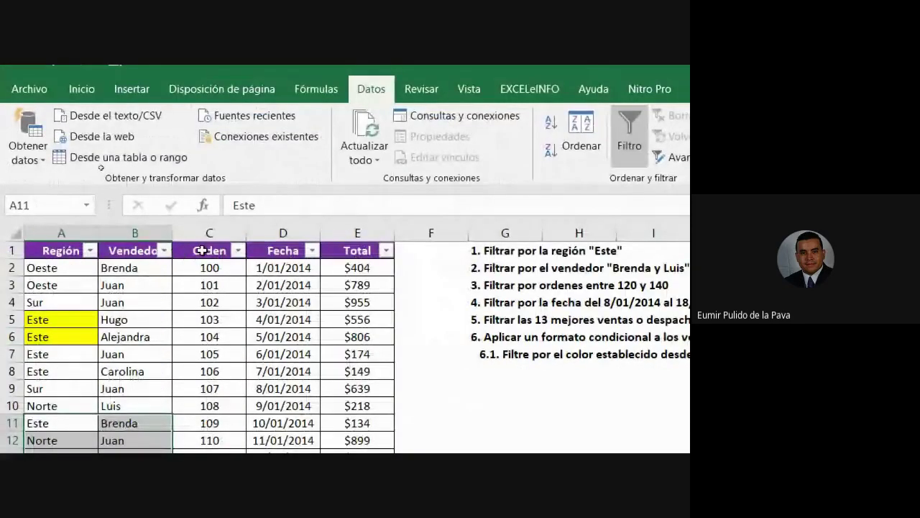
pyautogui.click(202, 250)
pyautogui.click(238, 251)
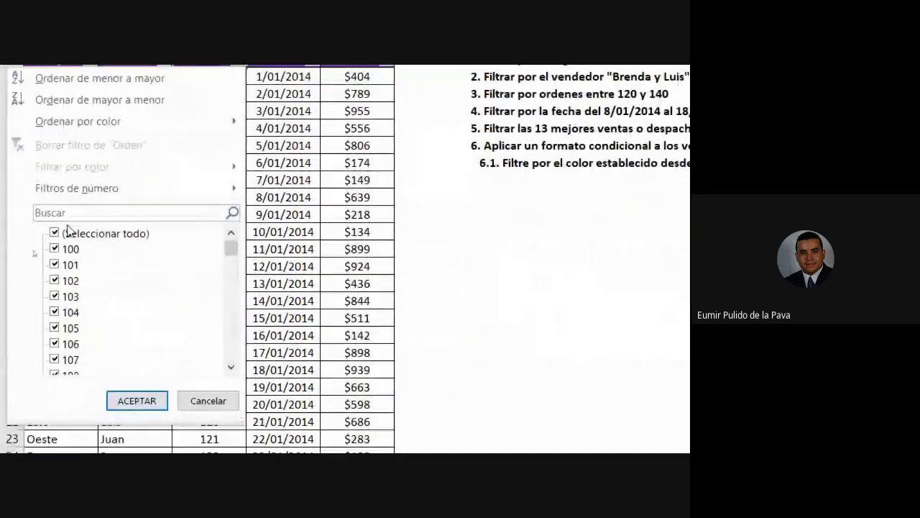
pyautogui.click(54, 234)
pyautogui.moveTo(231, 248); pyautogui.dragTo(233, 277)
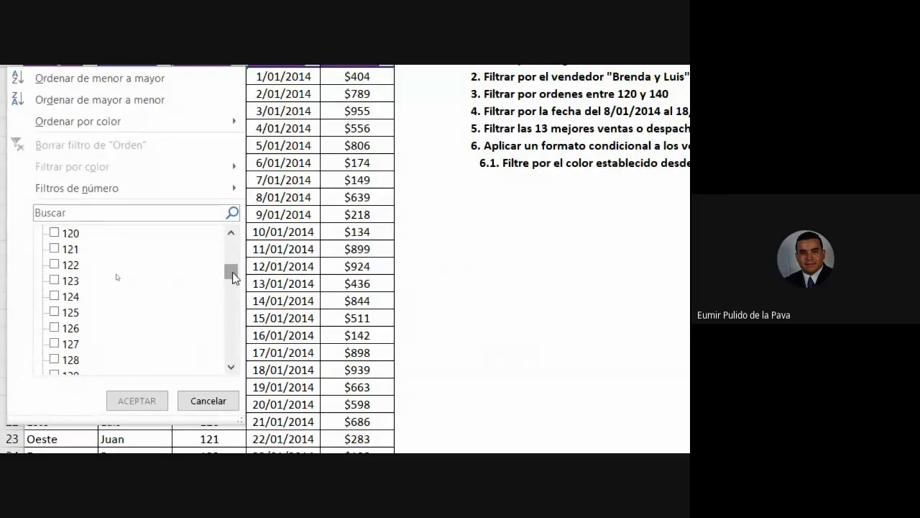
pyautogui.click(54, 233)
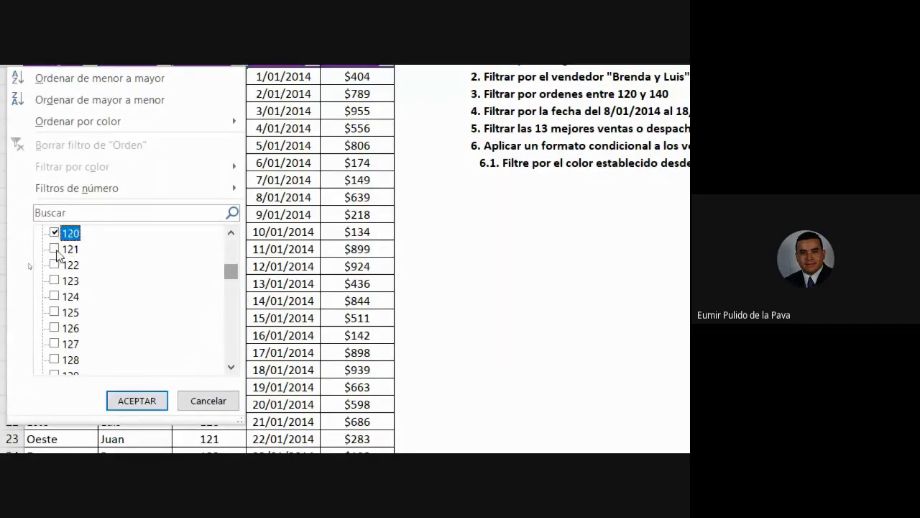
pyautogui.click(54, 248)
pyautogui.click(55, 264)
pyautogui.click(54, 280)
pyautogui.click(54, 296)
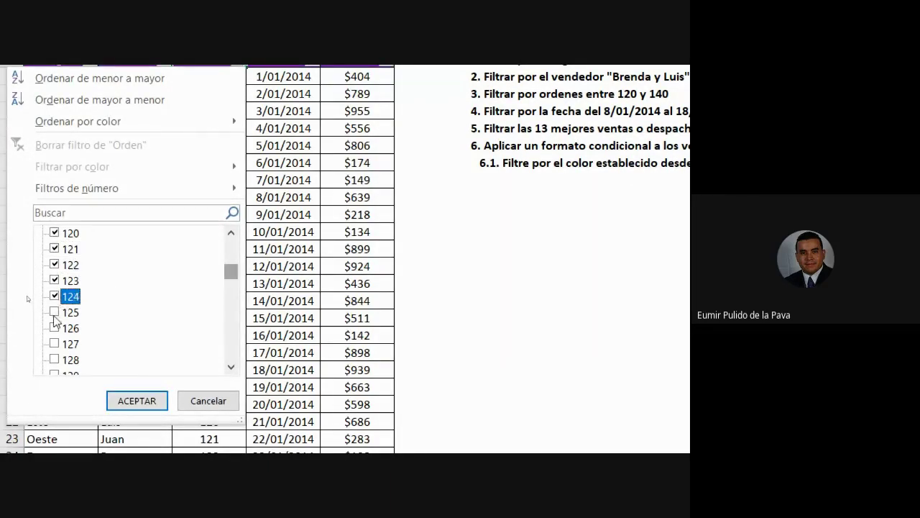
pyautogui.click(55, 311)
pyautogui.click(55, 327)
pyautogui.click(54, 344)
pyautogui.click(55, 358)
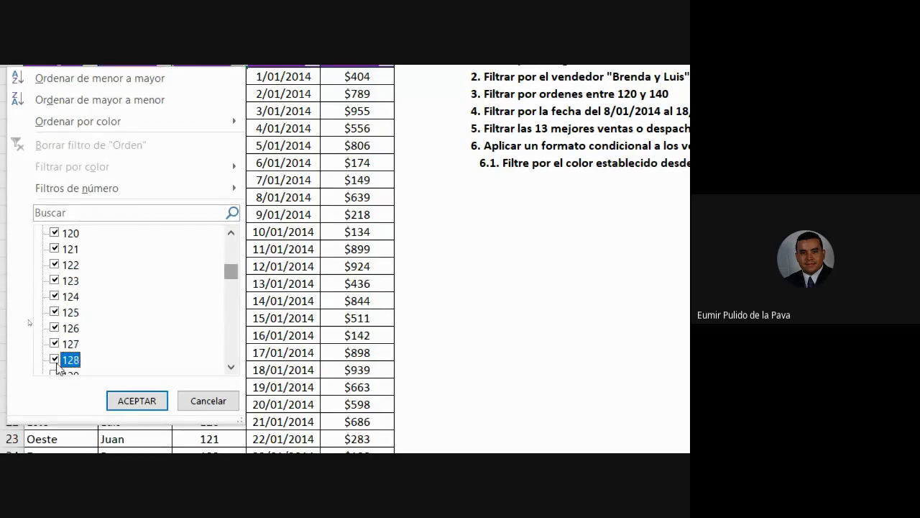
pyautogui.scroll(-2, 129, 325)
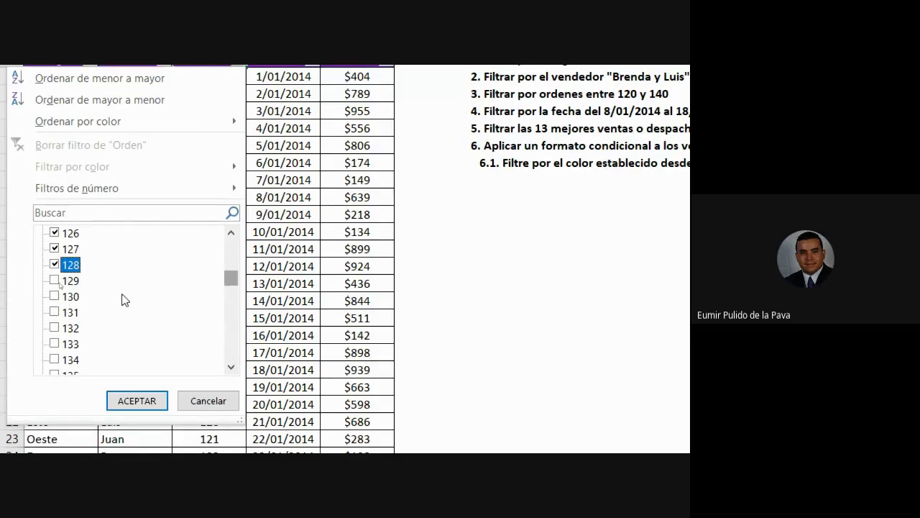
pyautogui.click(55, 249)
pyautogui.click(55, 281)
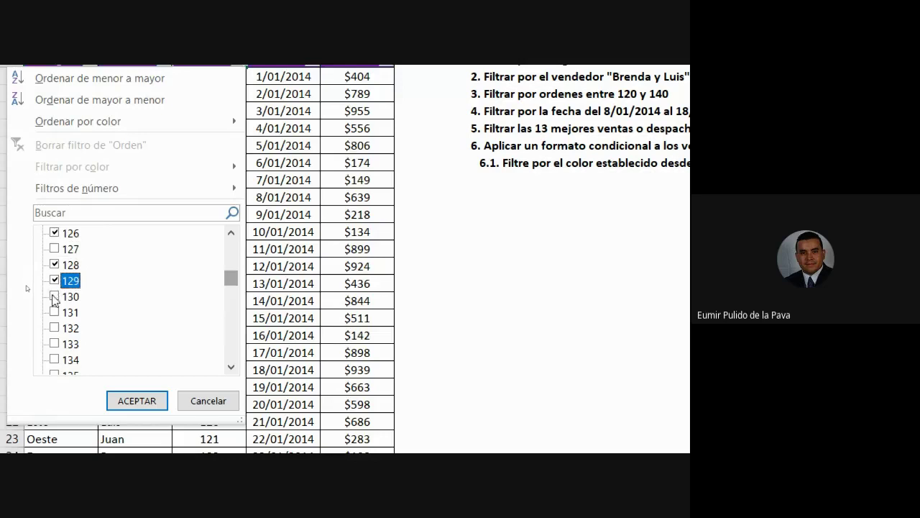
pyautogui.click(55, 296)
pyautogui.click(54, 312)
pyautogui.click(55, 328)
pyautogui.click(54, 344)
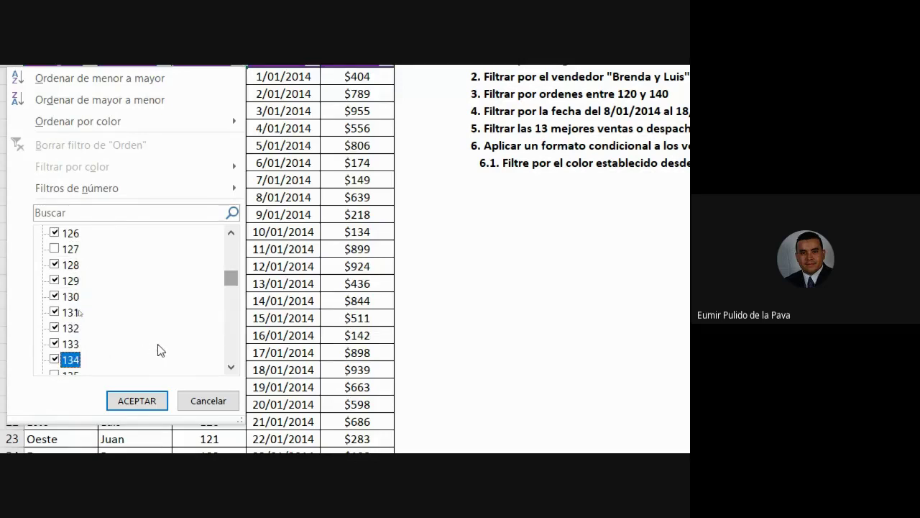
pyautogui.click(220, 400)
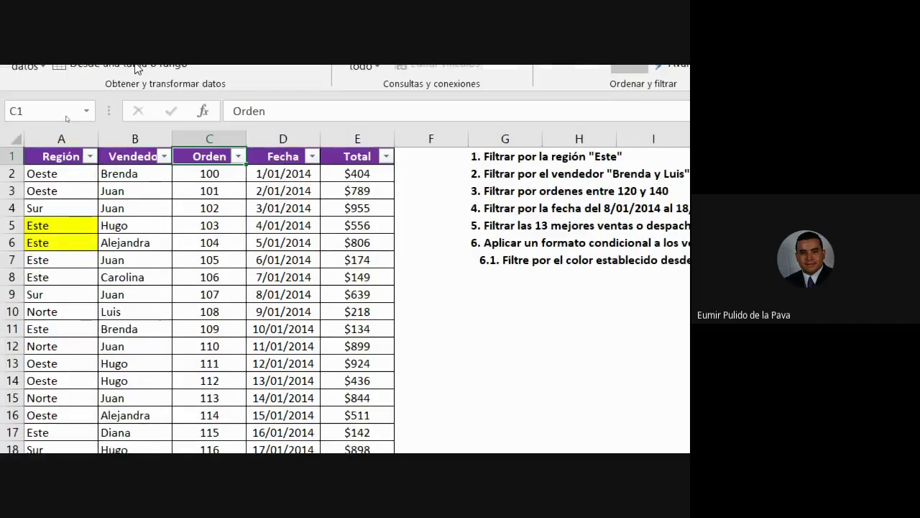
pyautogui.click(239, 207)
# - Filter Orden to values between 120 and 140, then clear the Orden filter
pyautogui.moveTo(93, 337)
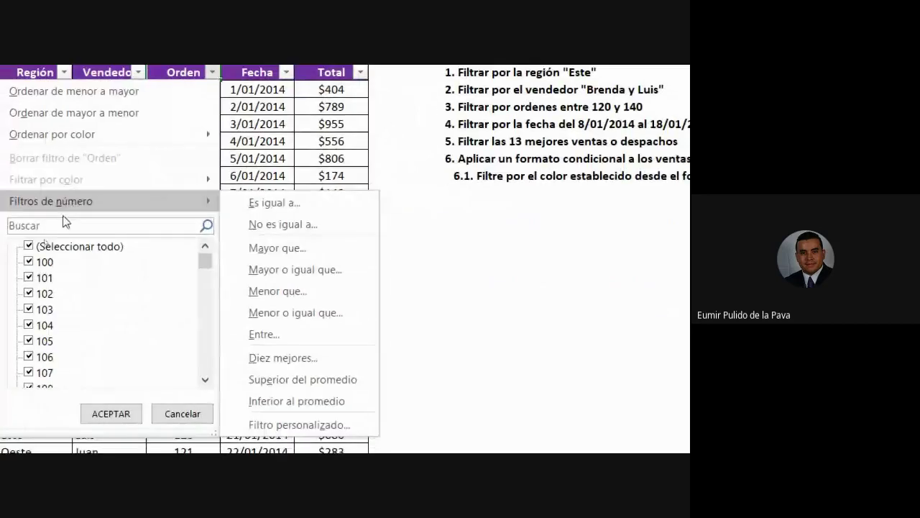
pyautogui.moveTo(107, 197)
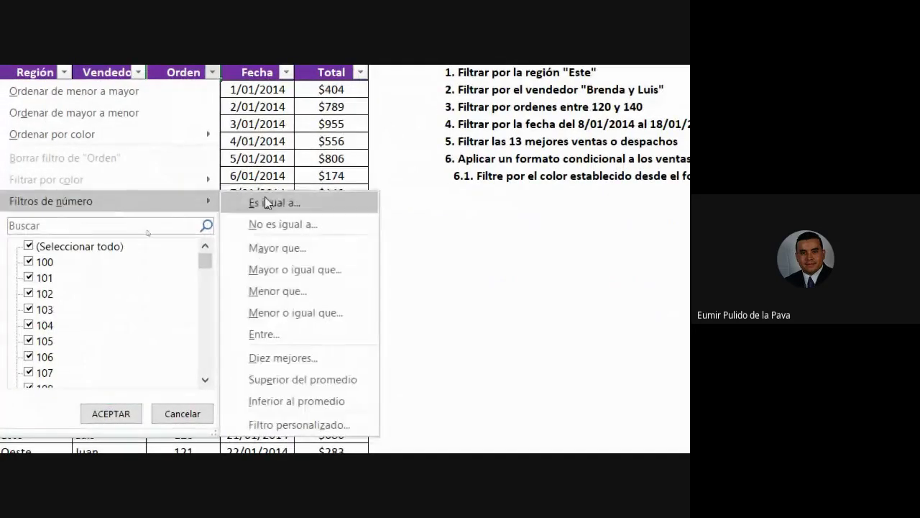
pyautogui.click(280, 335)
pyautogui.write('1')
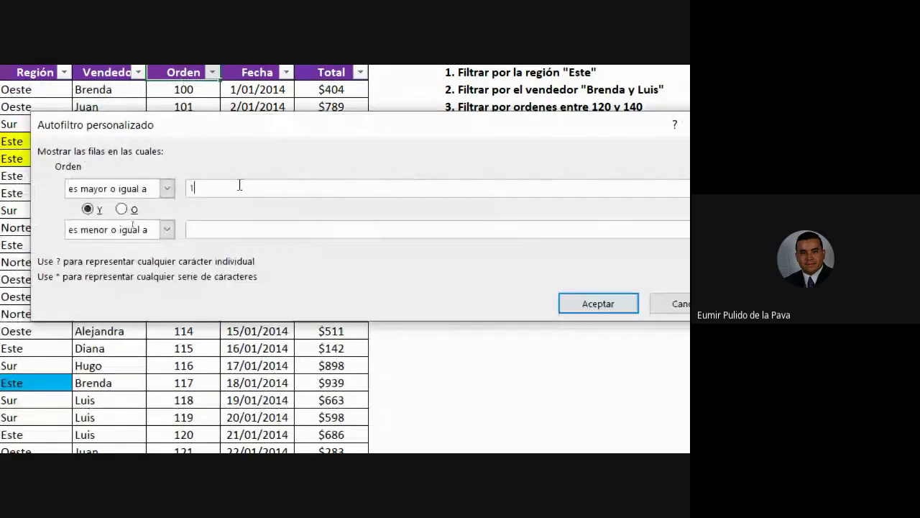
pyautogui.write('20')
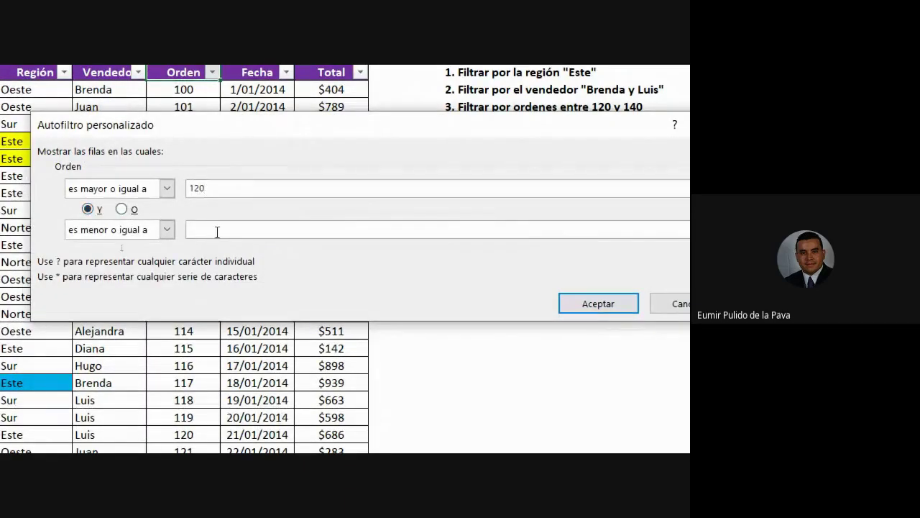
pyautogui.click(216, 230)
pyautogui.write('140')
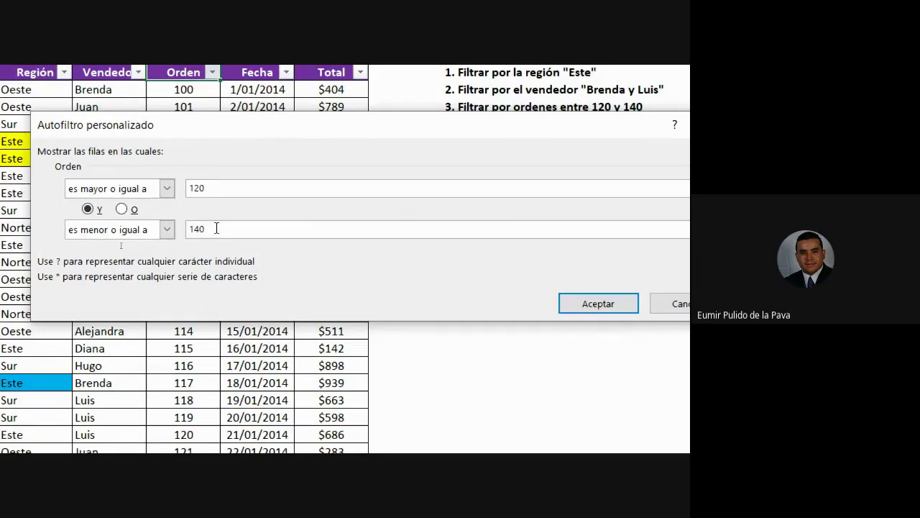
pyautogui.click(568, 305)
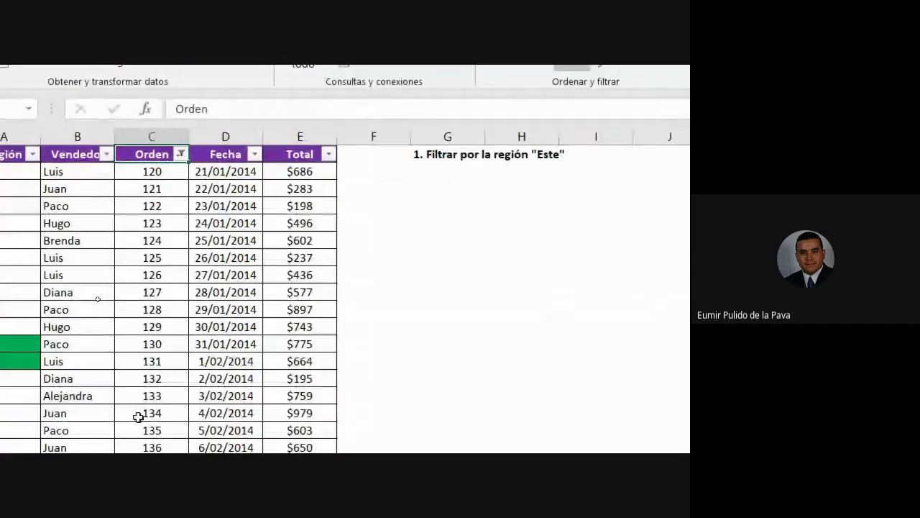
pyautogui.click(181, 154)
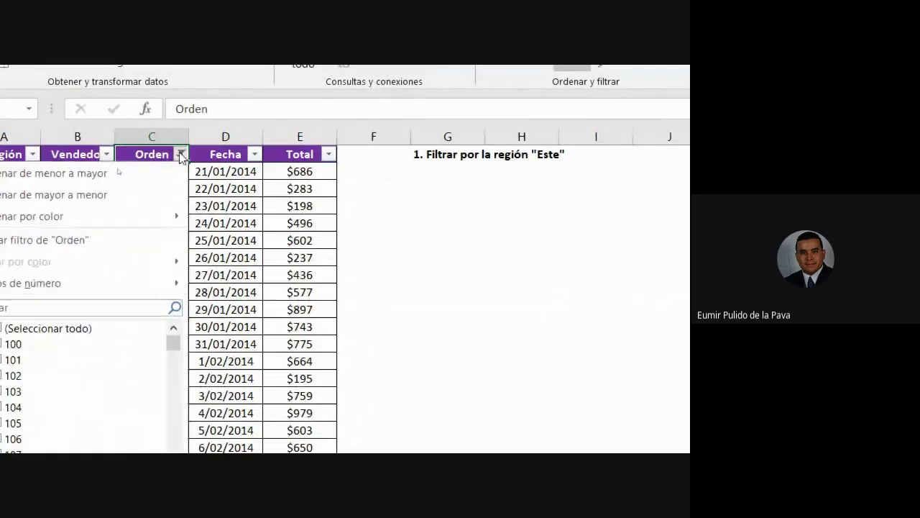
pyautogui.click(113, 240)
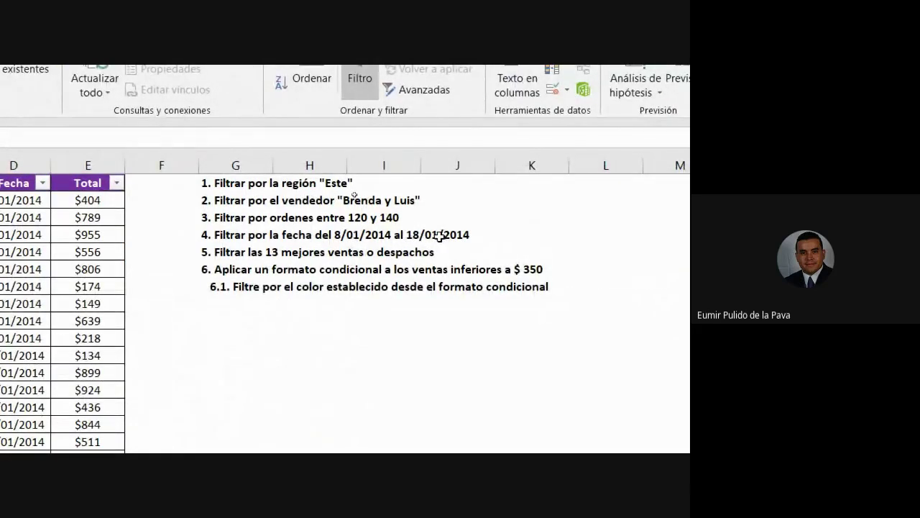
# - In the Fecha filter list, untick all dates and tick only 08 and 10 January
pyautogui.click(315, 159)
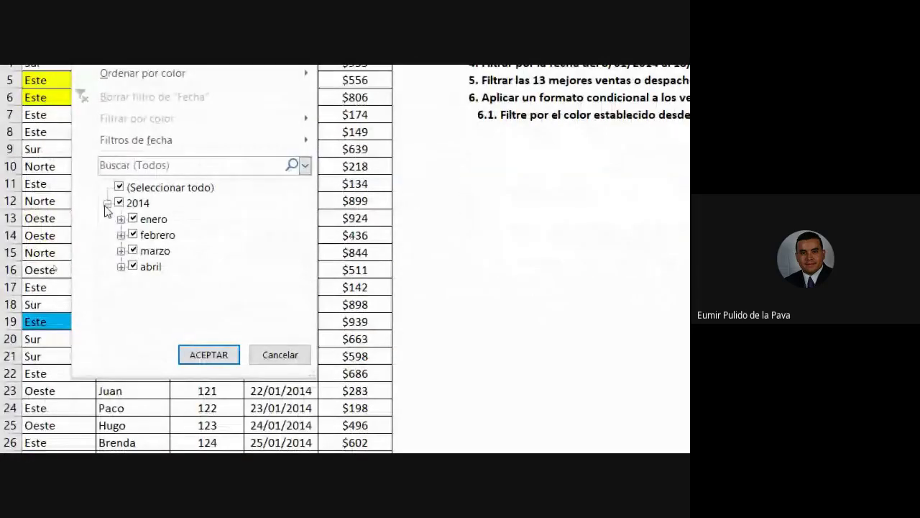
pyautogui.click(118, 187)
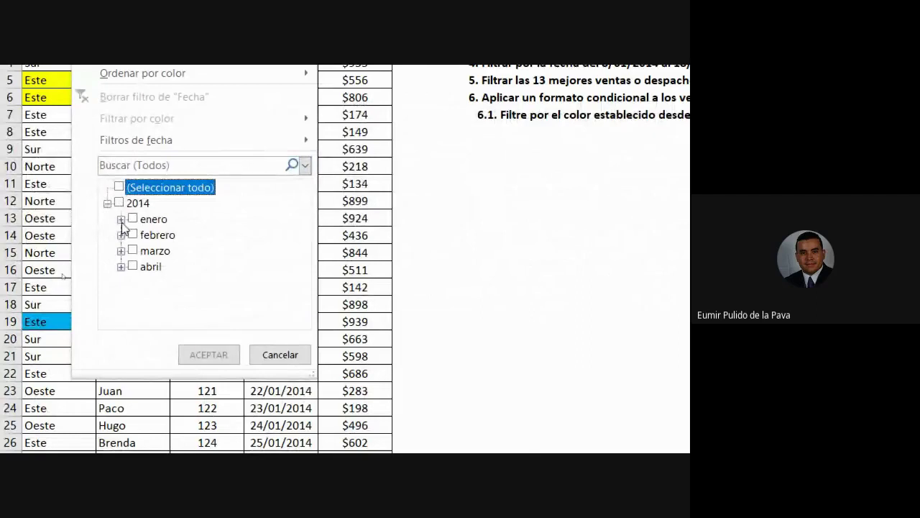
pyautogui.click(120, 219)
pyautogui.scroll(-1, 158, 285)
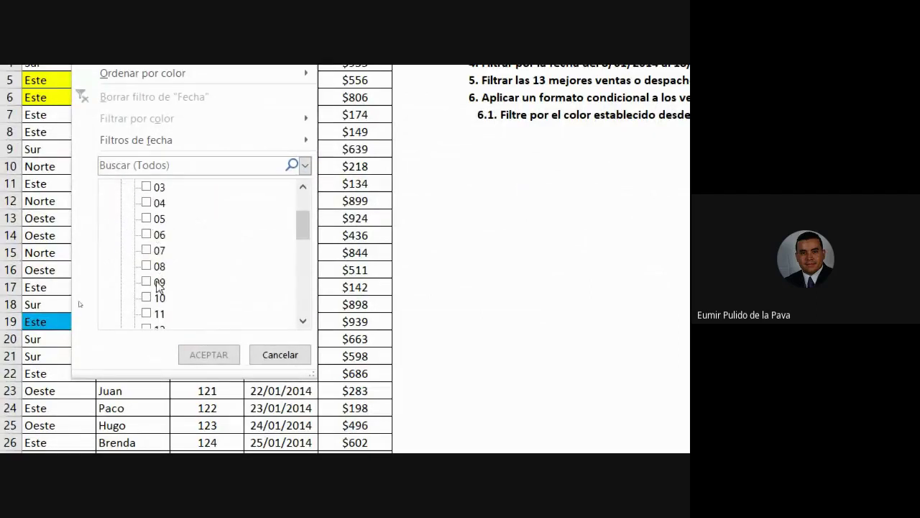
pyautogui.click(146, 266)
pyautogui.click(147, 297)
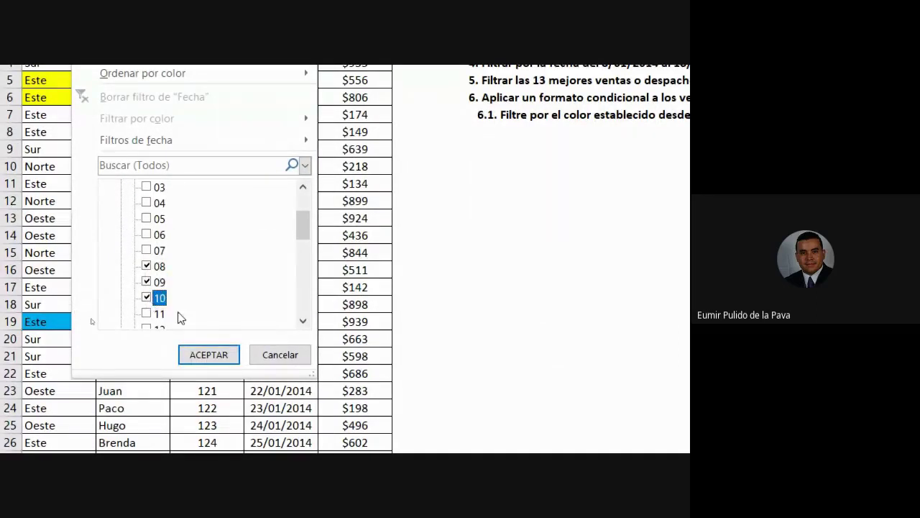
pyautogui.scroll(1, 205, 308)
pyautogui.scroll(1, 183, 216)
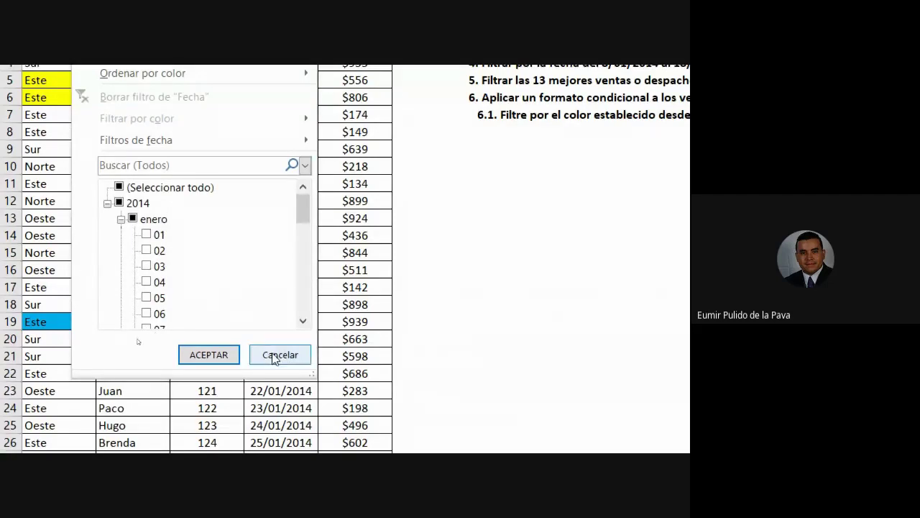
# - Bring up the Fecha between-dates filter, briefly handling a Meet join request
pyautogui.moveTo(222, 142)
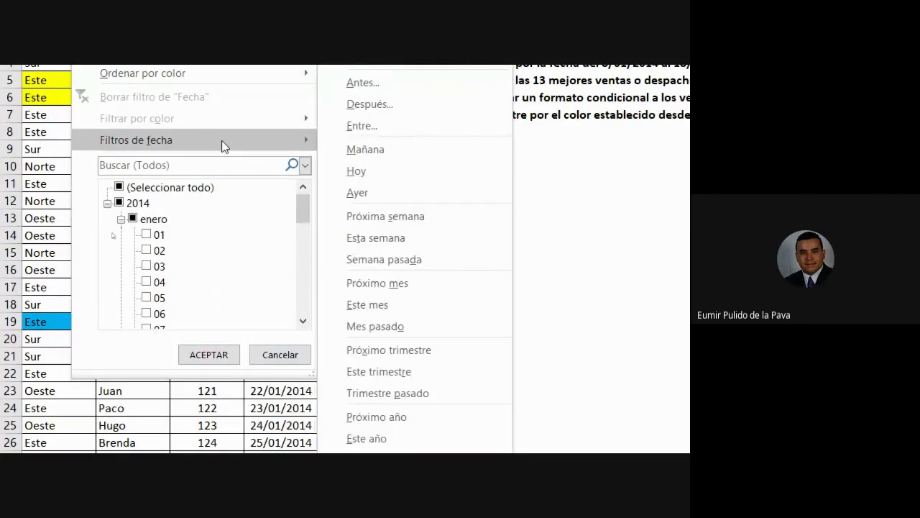
pyautogui.click(363, 128)
pyautogui.moveTo(626, 435)
pyautogui.click(466, 363)
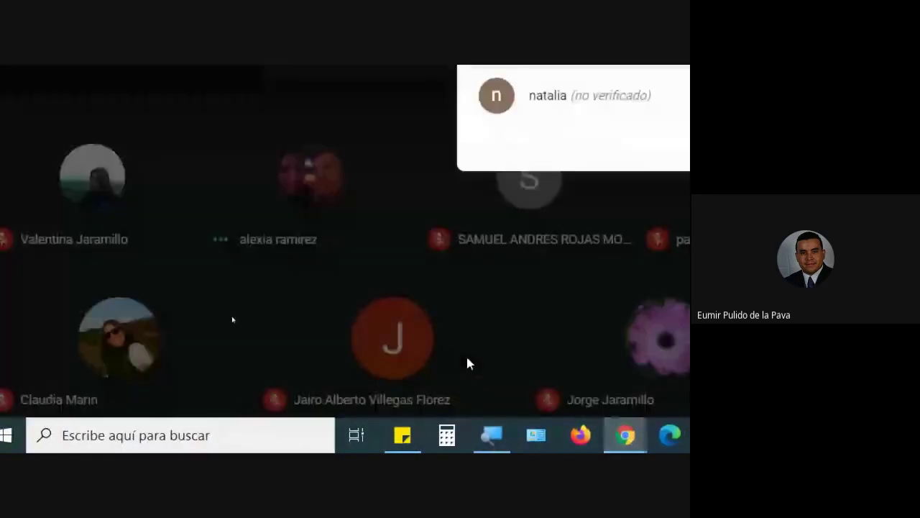
pyautogui.click(616, 267)
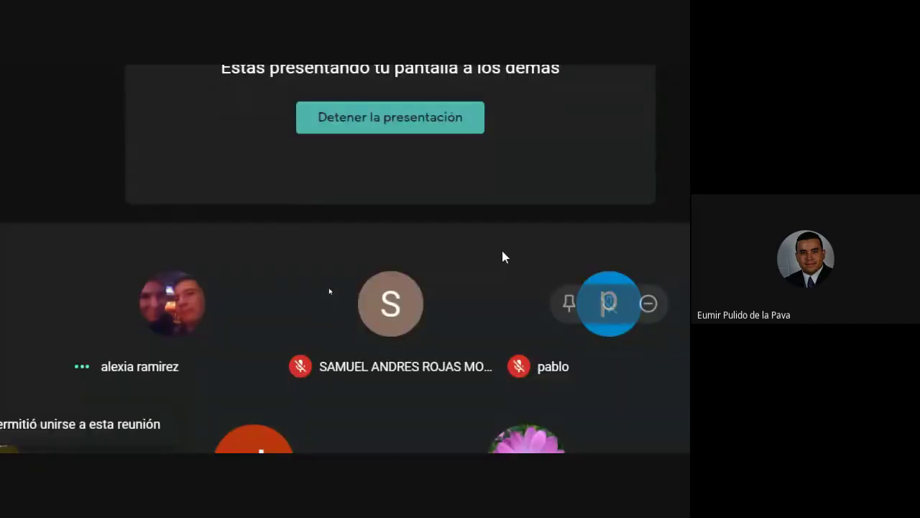
pyautogui.click(610, 435)
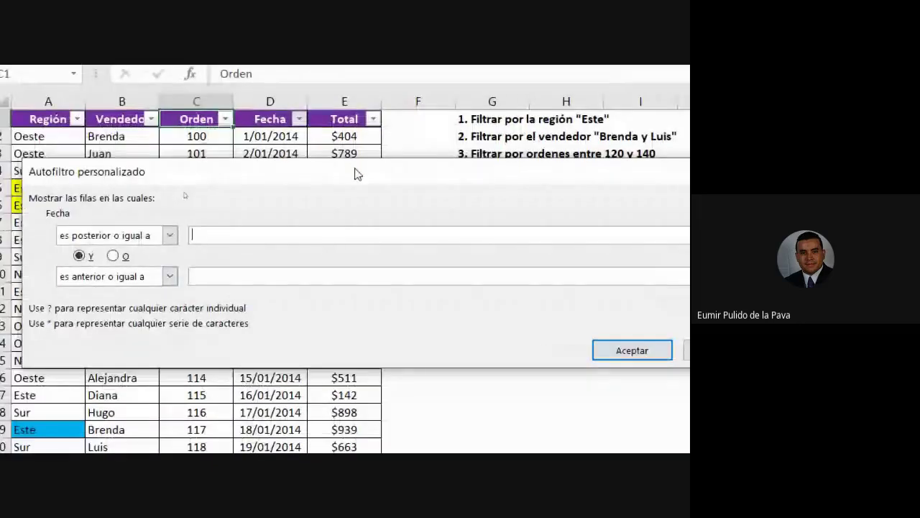
# - Enter the 08/01/2014 start date in the first condition box
pyautogui.moveTo(353, 172)
pyautogui.mouseDown()
pyautogui.moveTo(573, 226)
pyautogui.moveTo(539, 191)
pyautogui.mouseUp()
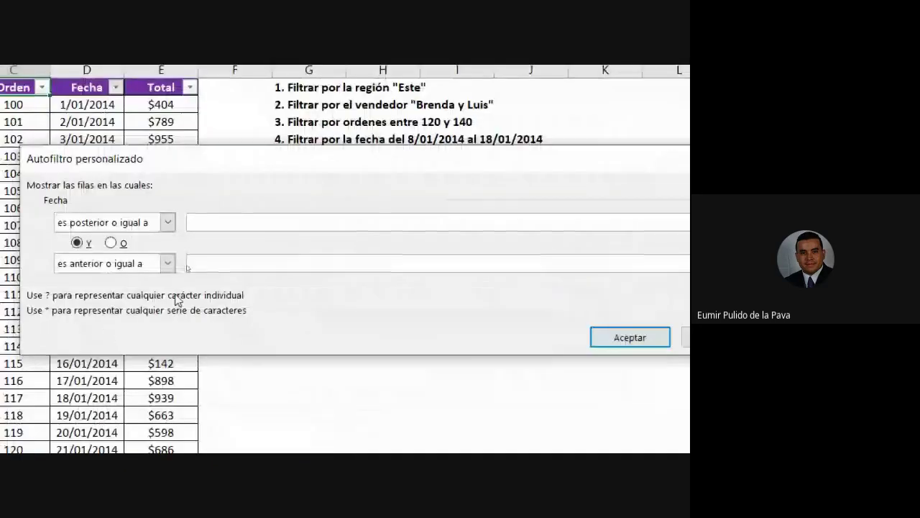
pyautogui.click(236, 214)
pyautogui.write('01/')
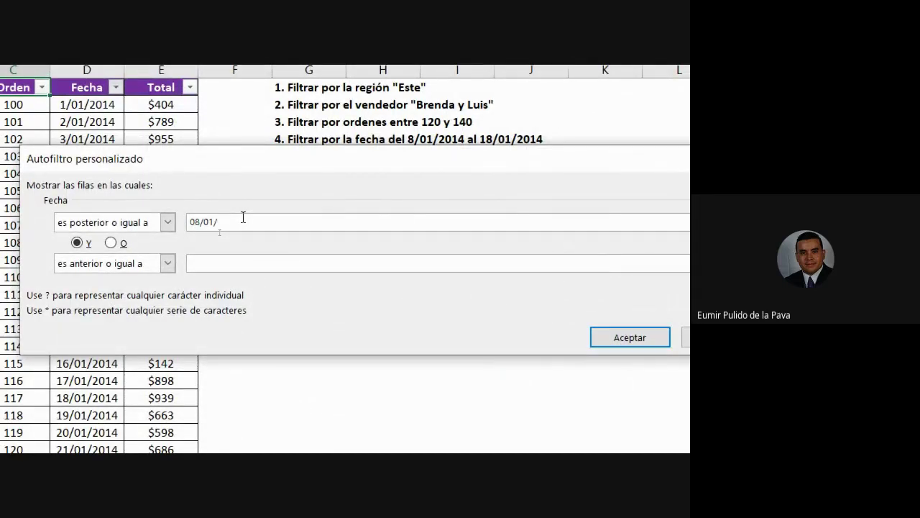
pyautogui.write('2014')
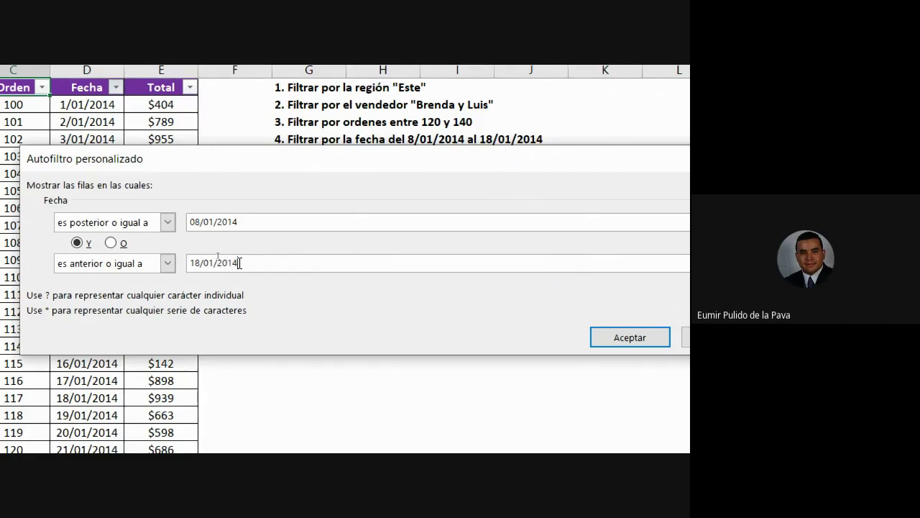
pyautogui.moveTo(252, 220); pyautogui.dragTo(184, 220)
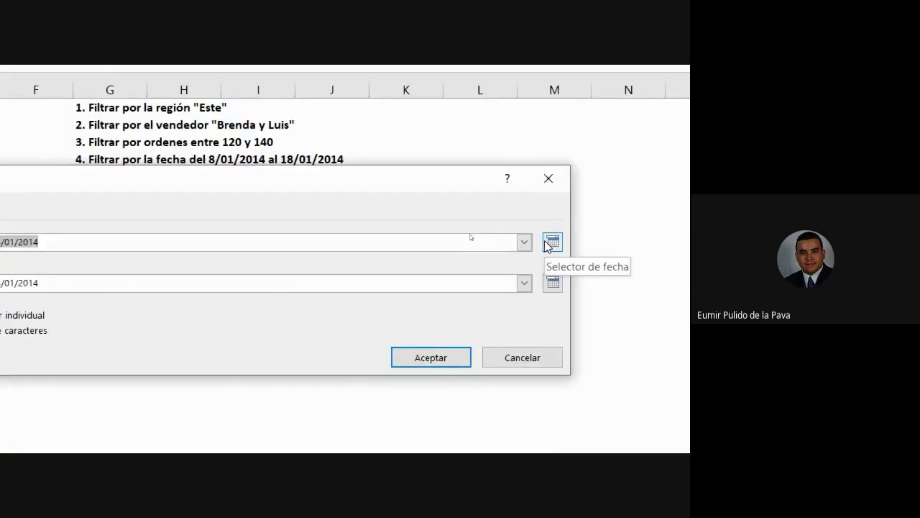
# - Browse back seven months in the start-date calendar, closing it without picking a date
pyautogui.click(552, 244)
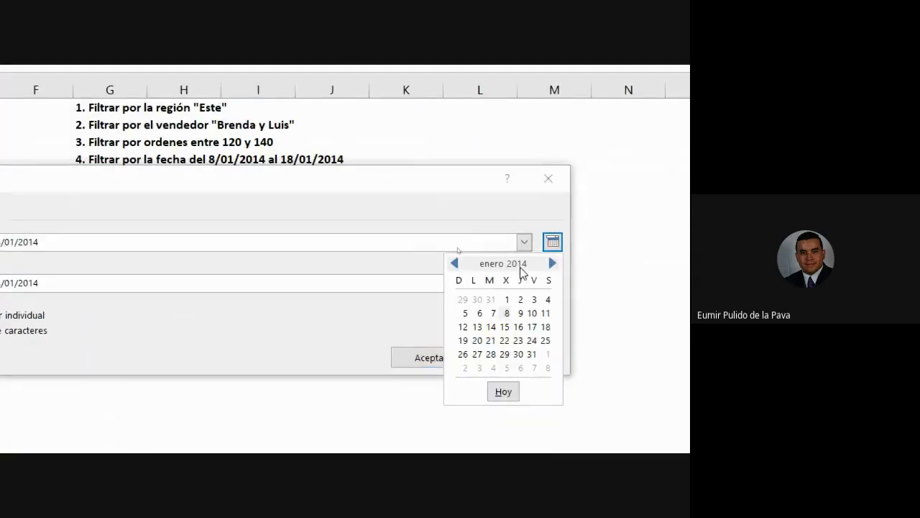
pyautogui.click(453, 263)
pyautogui.click(453, 264)
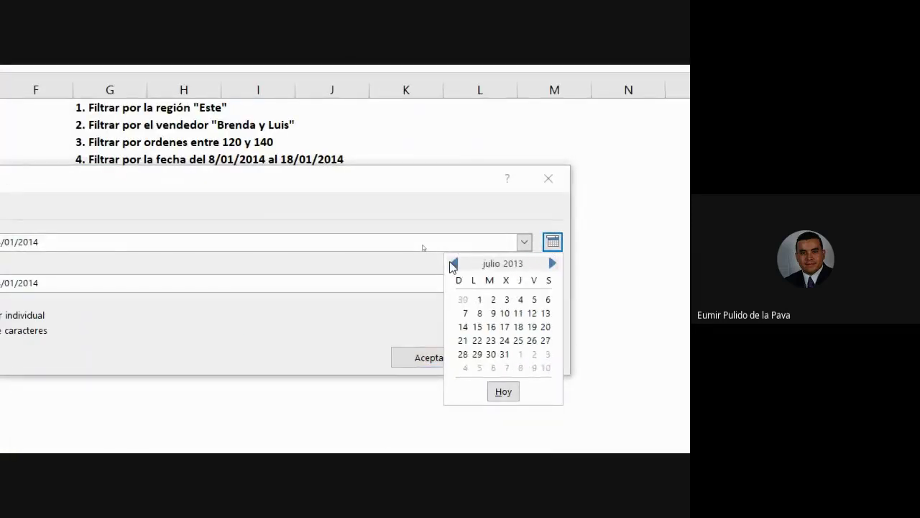
pyautogui.click(453, 264)
pyautogui.click(453, 264)
pyautogui.click(453, 263)
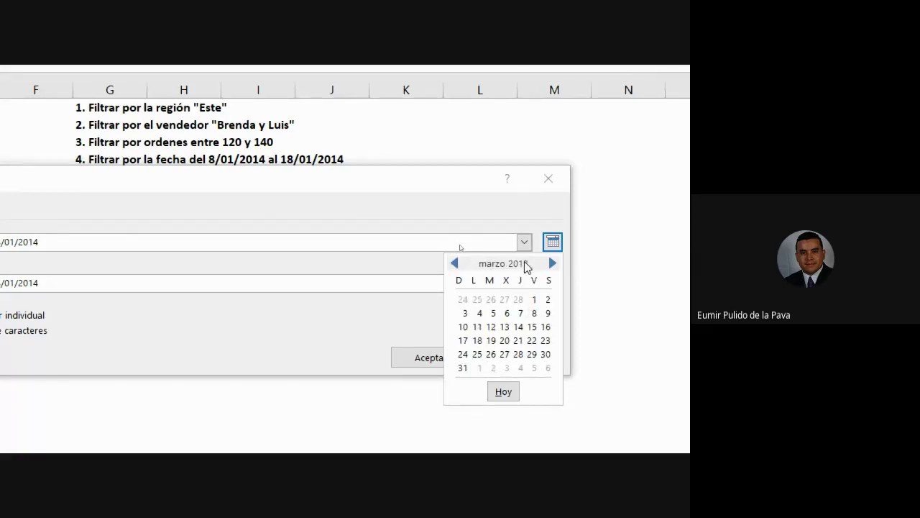
pyautogui.click(454, 264)
pyautogui.click(454, 263)
pyautogui.click(454, 264)
pyautogui.click(454, 264)
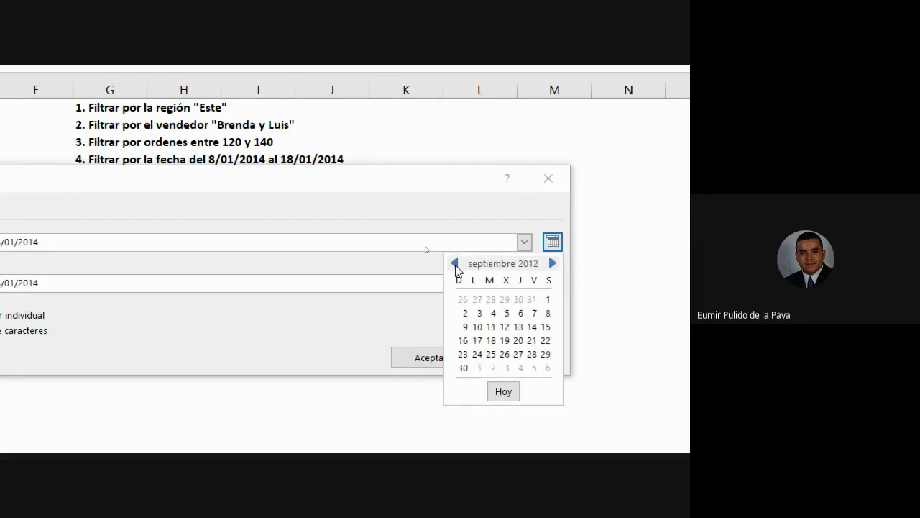
pyautogui.click(454, 264)
pyautogui.click(453, 264)
pyautogui.click(322, 329)
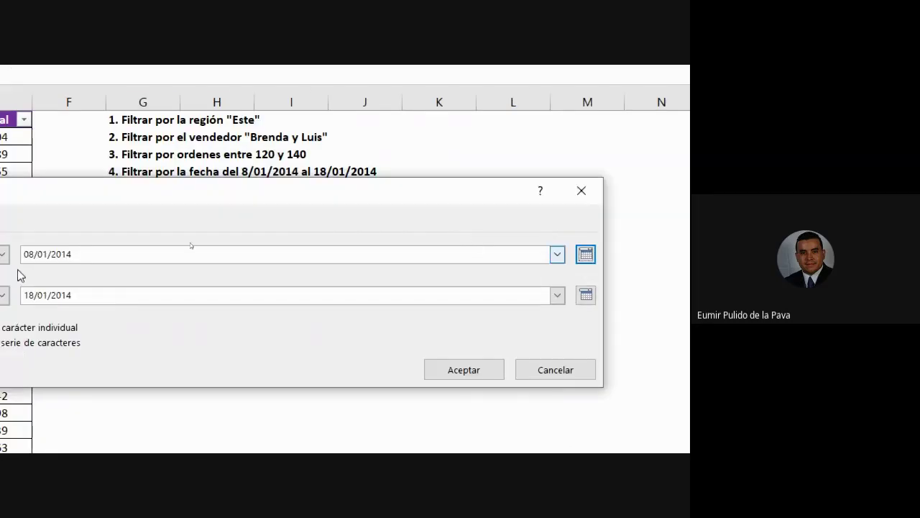
# - Apply the 08–18 January 2014 filter, then clear the Fecha filter and select G5
pyautogui.click(629, 368)
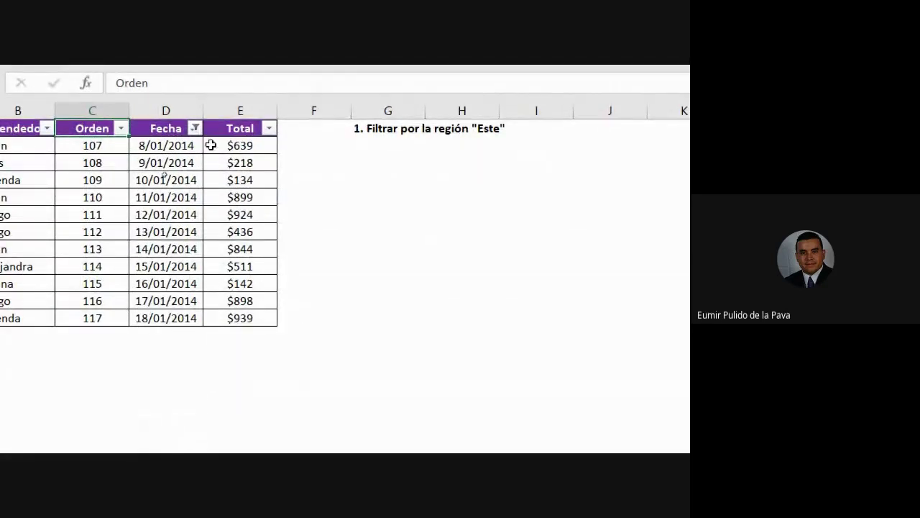
pyautogui.click(195, 128)
pyautogui.click(81, 215)
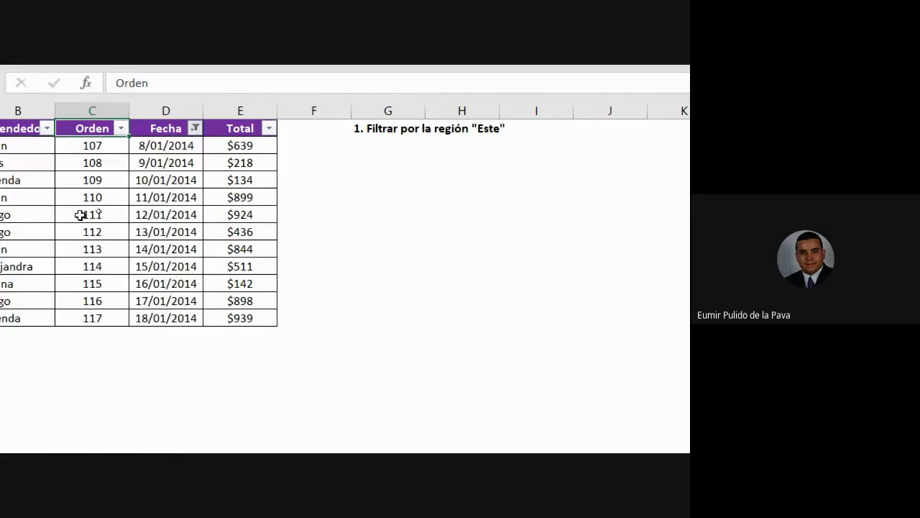
pyautogui.click(295, 187)
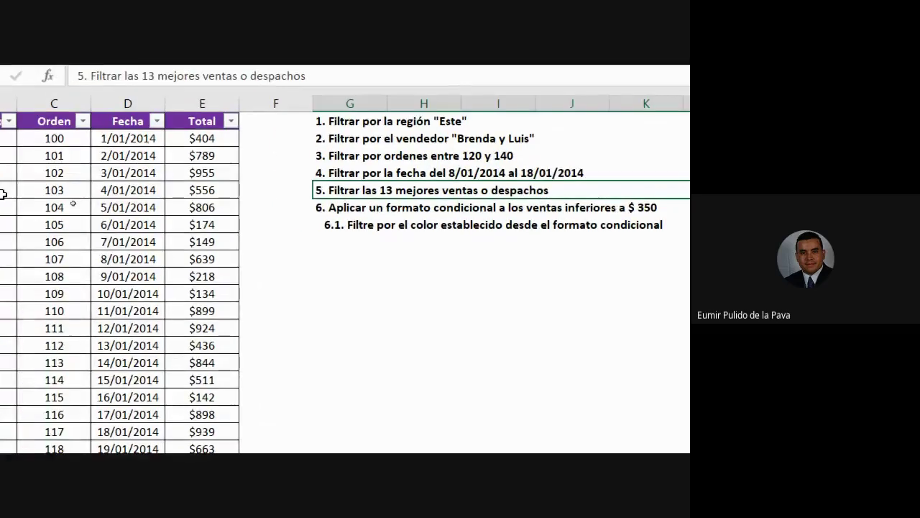
# - Clear all Total values and try ticking, then unticking, $102, $110, $134 and $137
pyautogui.click(386, 126)
pyautogui.click(387, 126)
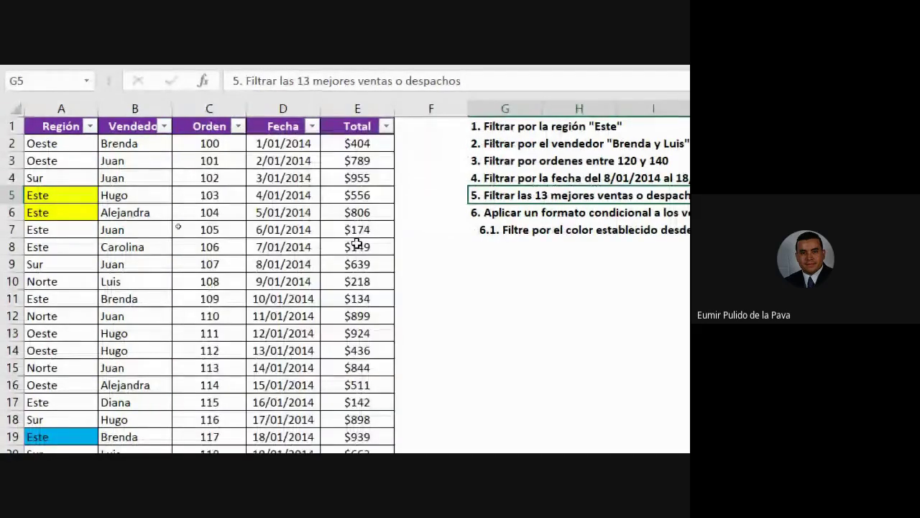
pyautogui.click(386, 128)
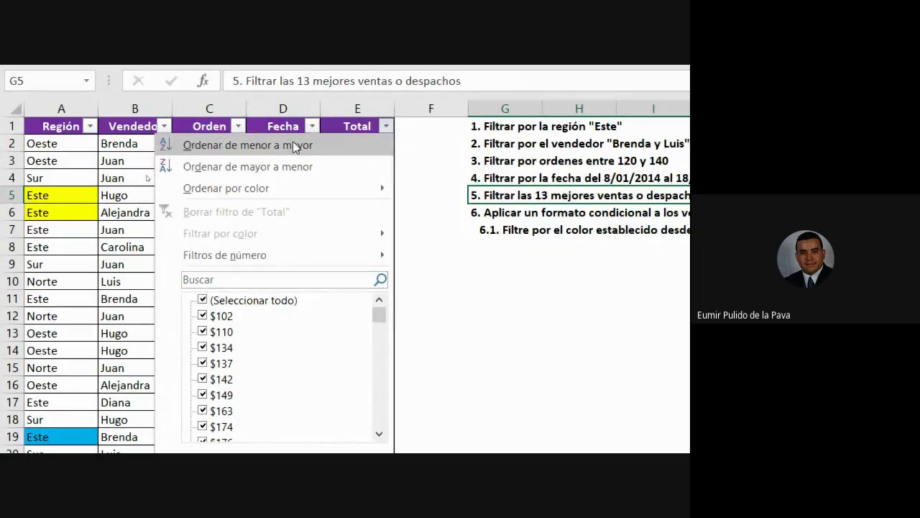
pyautogui.click(354, 98)
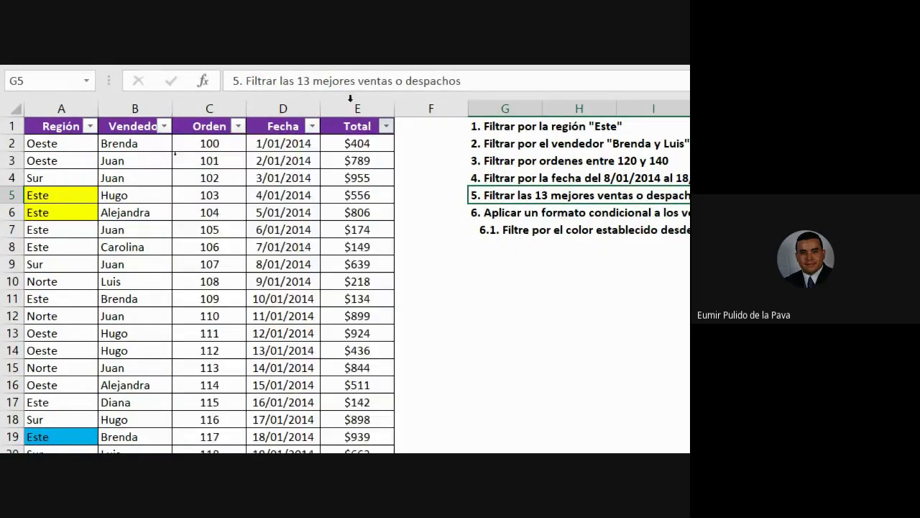
pyautogui.click(386, 126)
pyautogui.click(202, 300)
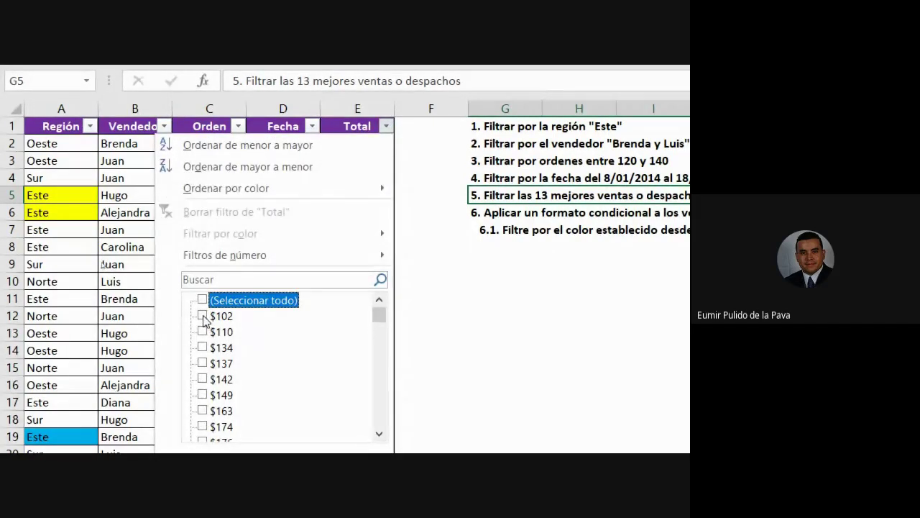
pyautogui.click(202, 316)
pyautogui.click(202, 332)
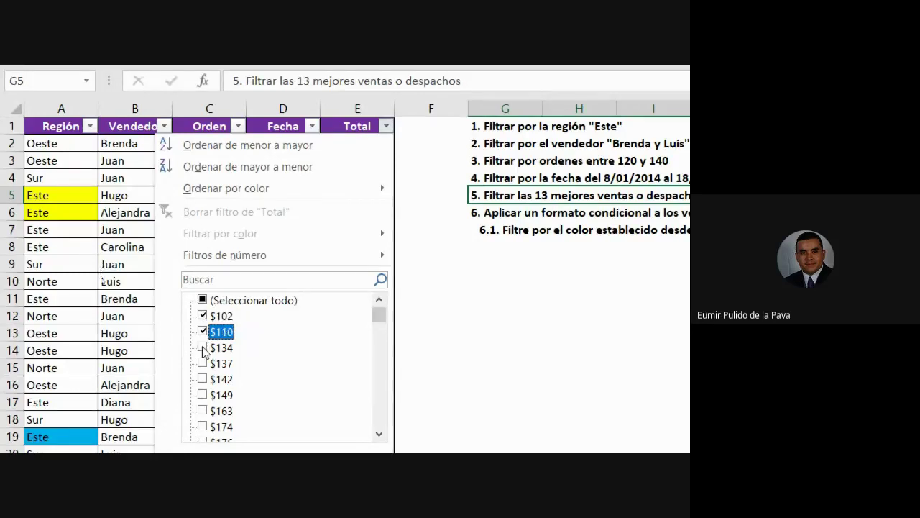
pyautogui.click(202, 348)
pyautogui.click(202, 315)
pyautogui.click(202, 331)
pyautogui.click(202, 347)
pyautogui.click(202, 363)
pyautogui.click(202, 363)
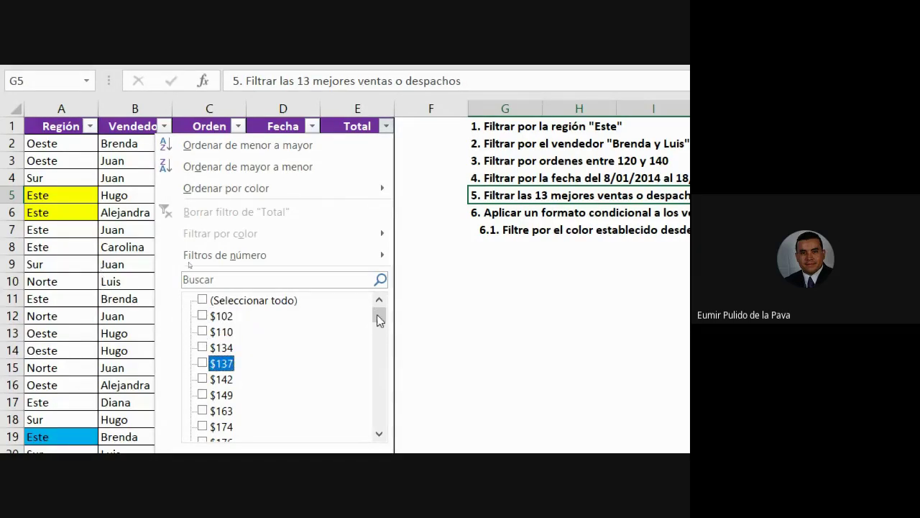
# - Tick the highest Totals from $985 down to $933, then cancel and reopen the filter
pyautogui.moveTo(379, 320); pyautogui.dragTo(385, 435)
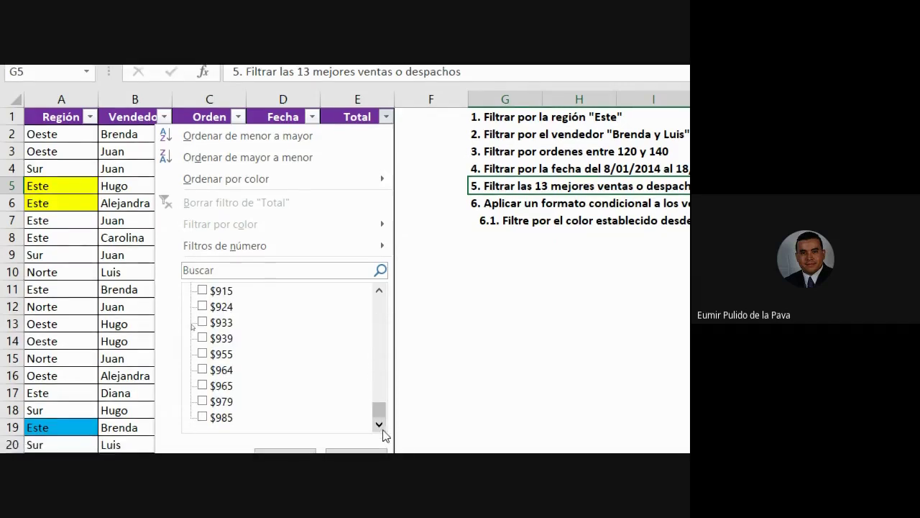
pyautogui.click(203, 393)
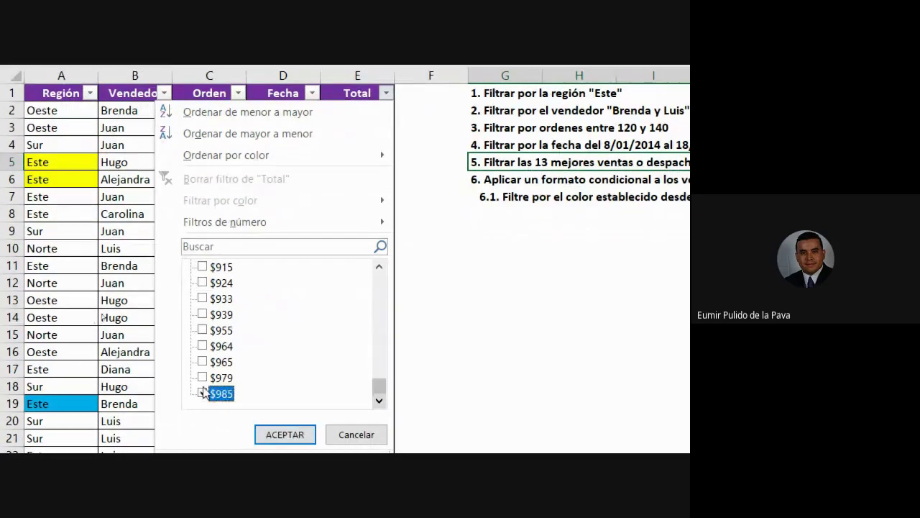
pyautogui.click(202, 377)
pyautogui.click(202, 361)
pyautogui.click(203, 346)
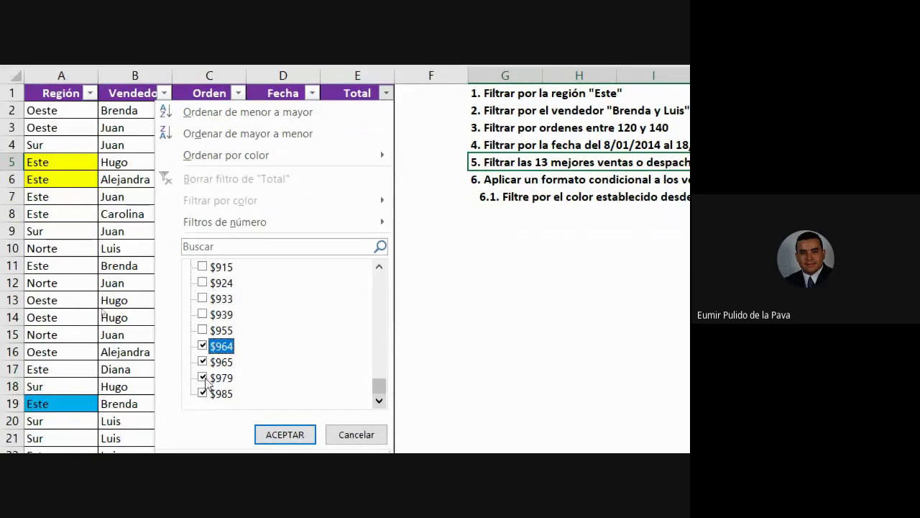
pyautogui.click(203, 330)
pyautogui.click(205, 299)
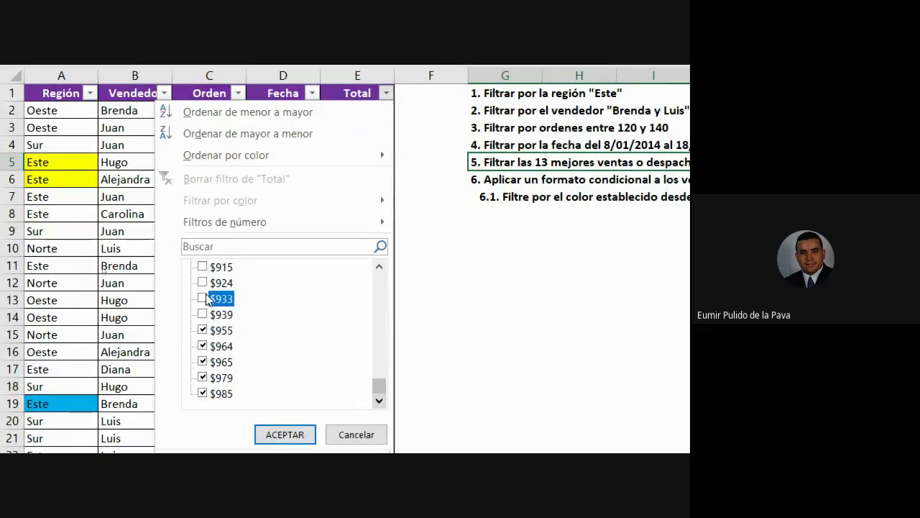
pyautogui.click(204, 298)
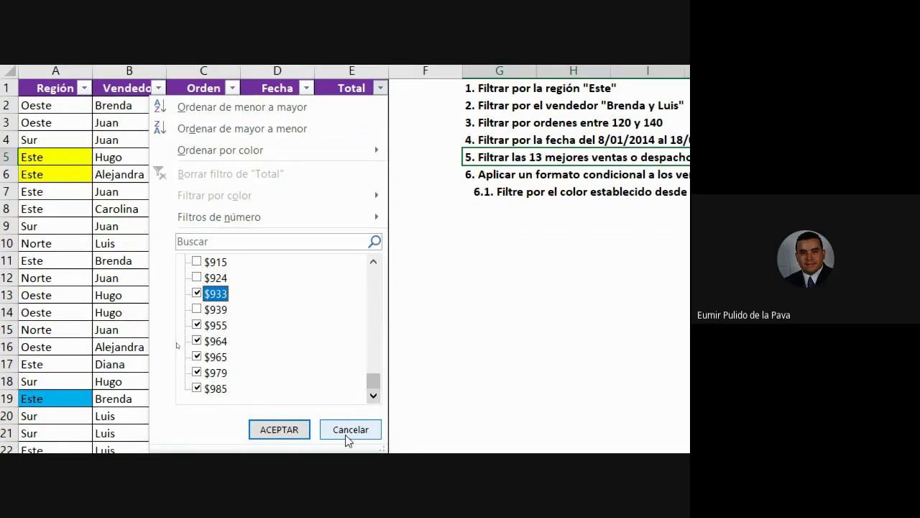
pyautogui.click(348, 440)
pyautogui.click(372, 119)
# - Apply a Diez mejores filter to Total showing the top 13 items
pyautogui.moveTo(249, 255)
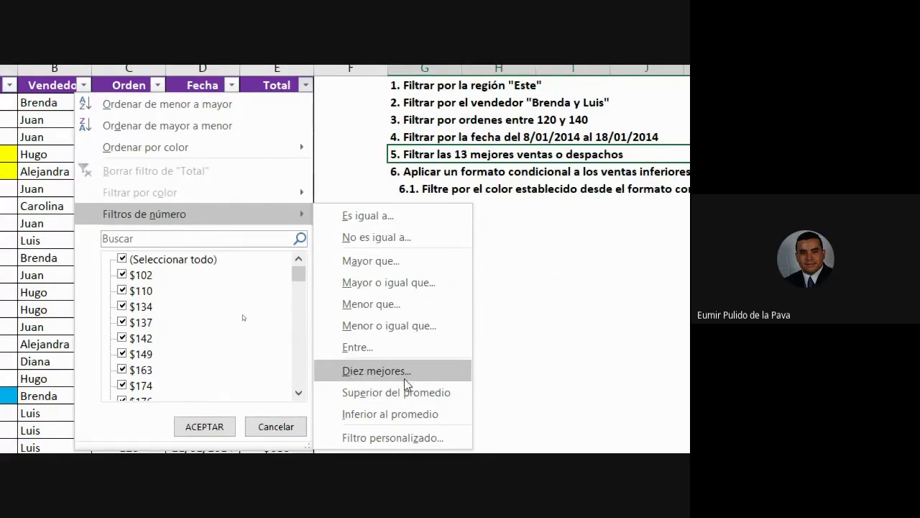
pyautogui.click(372, 376)
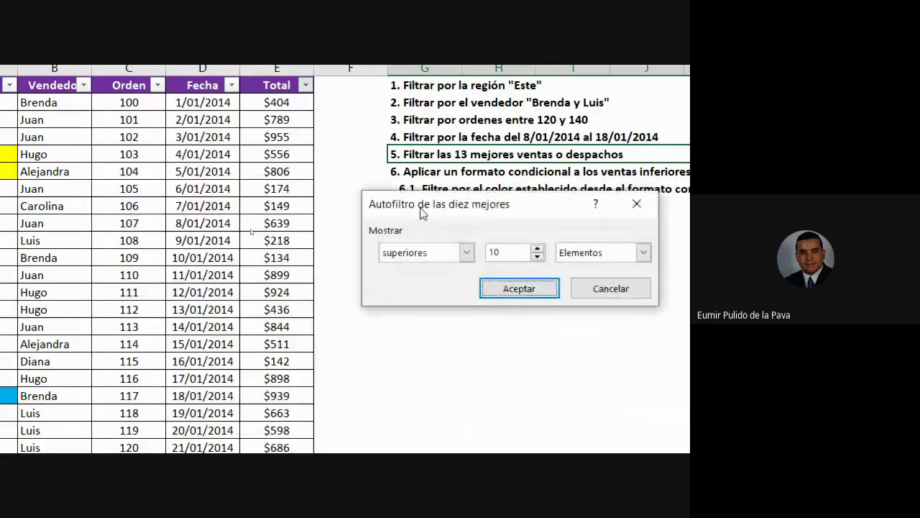
pyautogui.moveTo(421, 204); pyautogui.dragTo(372, 204)
pyautogui.click(370, 253)
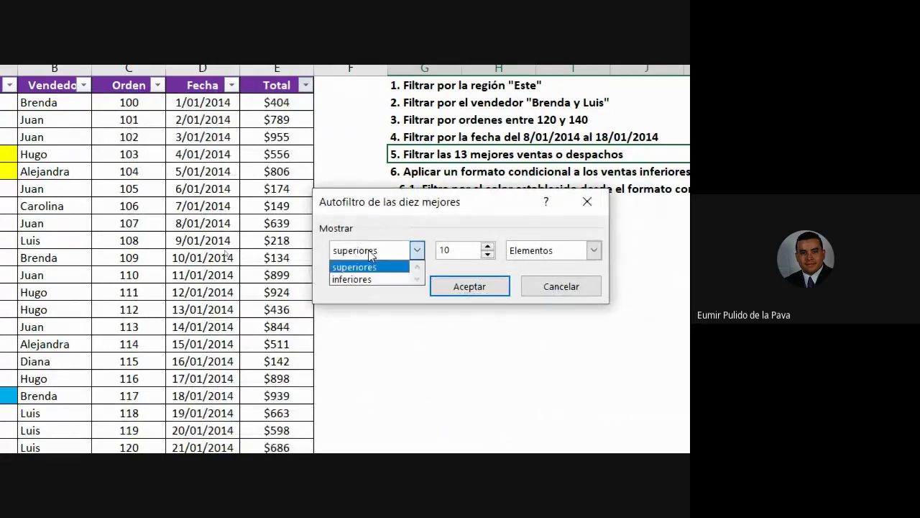
pyautogui.click(366, 280)
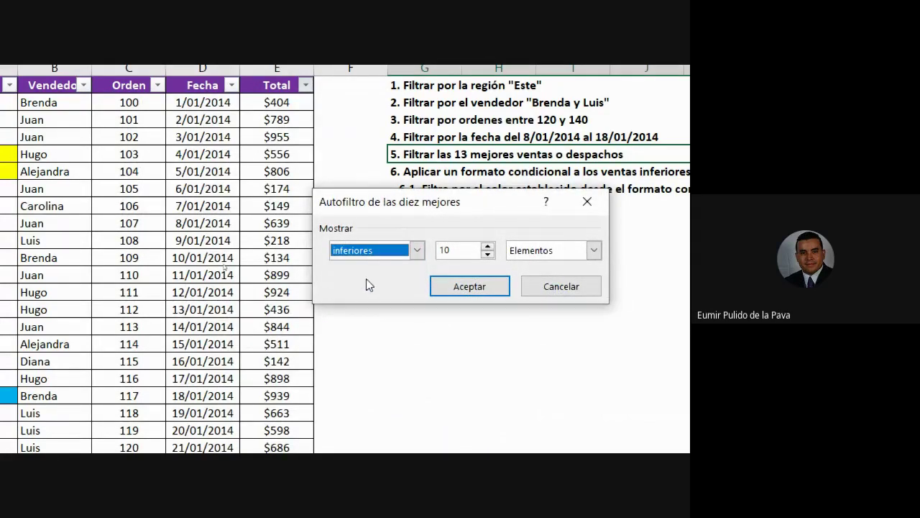
pyautogui.click(417, 250)
pyautogui.click(363, 265)
pyautogui.click(488, 246)
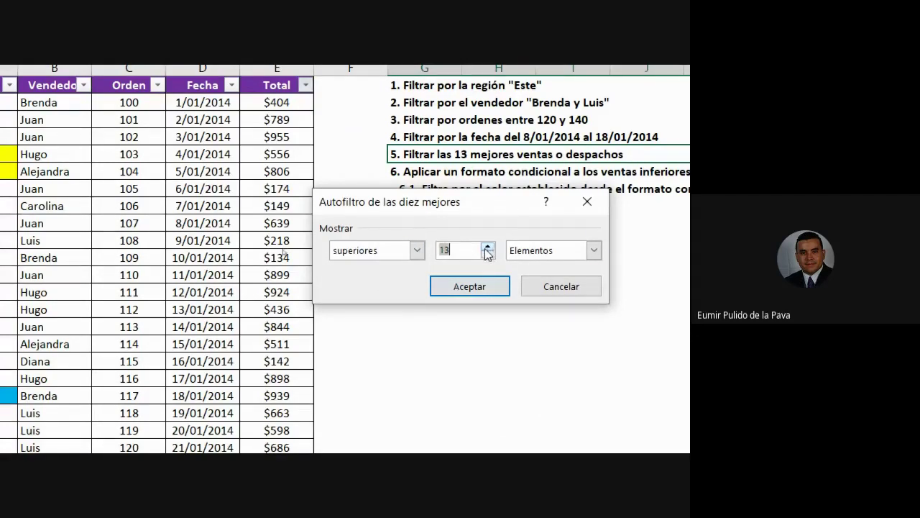
pyautogui.click(594, 250)
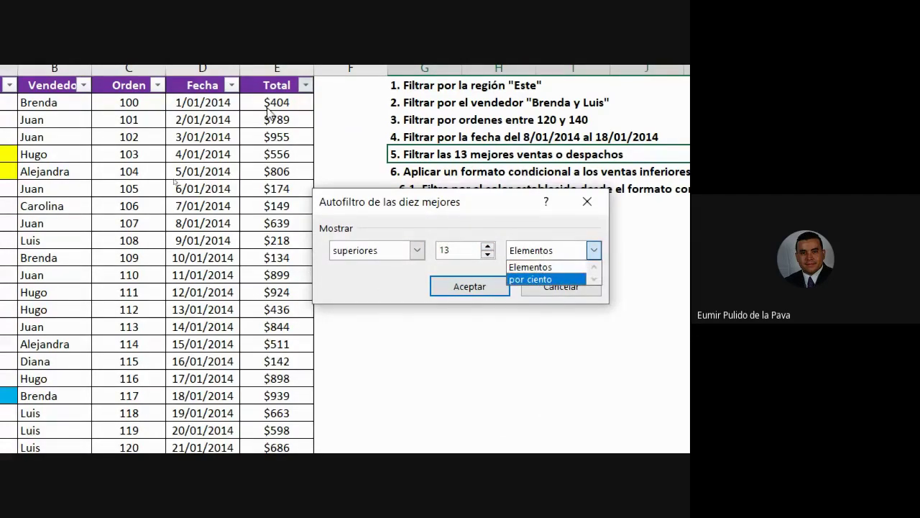
pyautogui.click(548, 267)
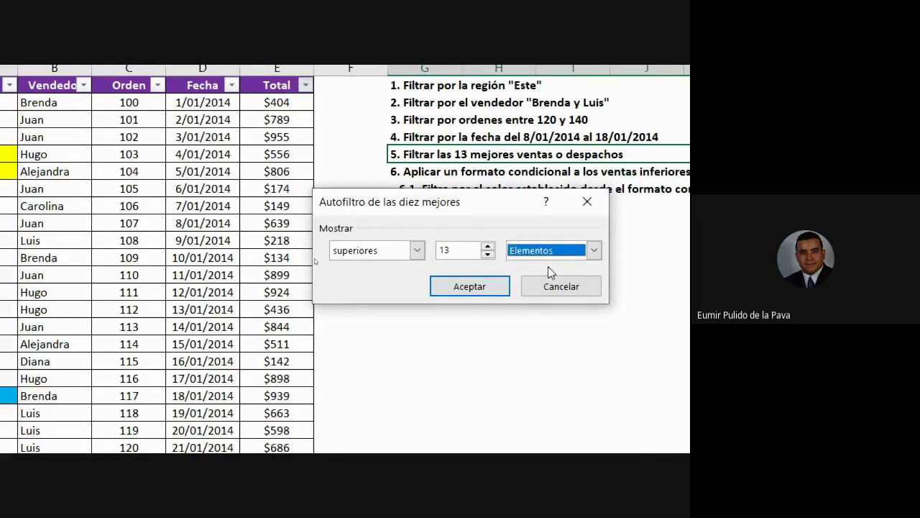
pyautogui.click(469, 286)
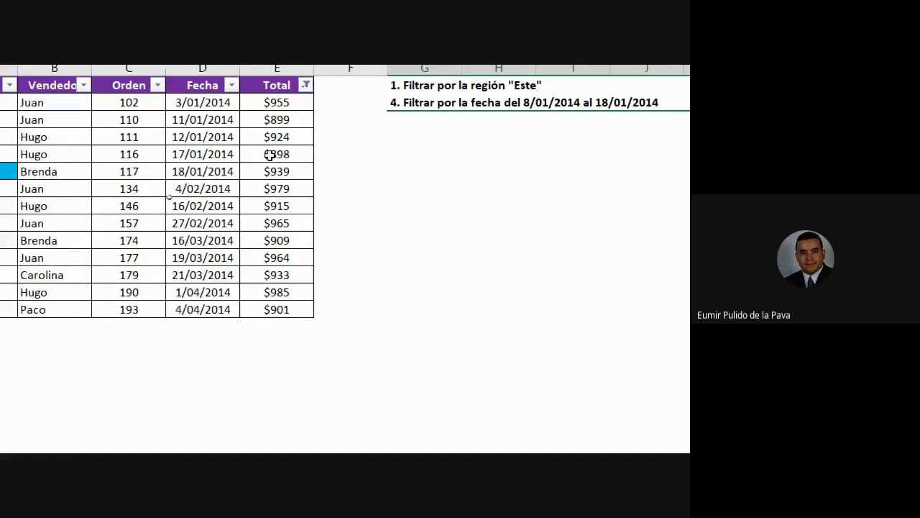
# - Select the 13 filtered Total values, then clear the Total filter
pyautogui.moveTo(255, 102); pyautogui.dragTo(277, 308)
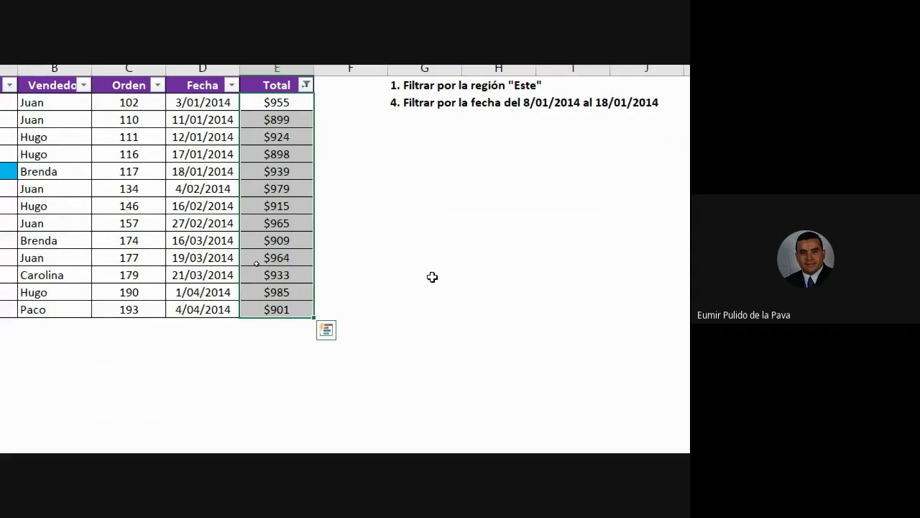
pyautogui.click(329, 121)
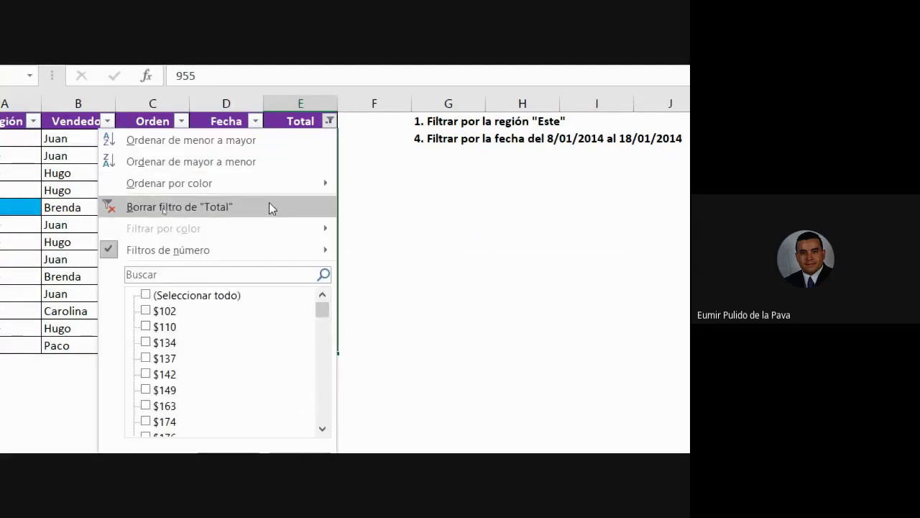
pyautogui.click(272, 209)
pyautogui.click(538, 316)
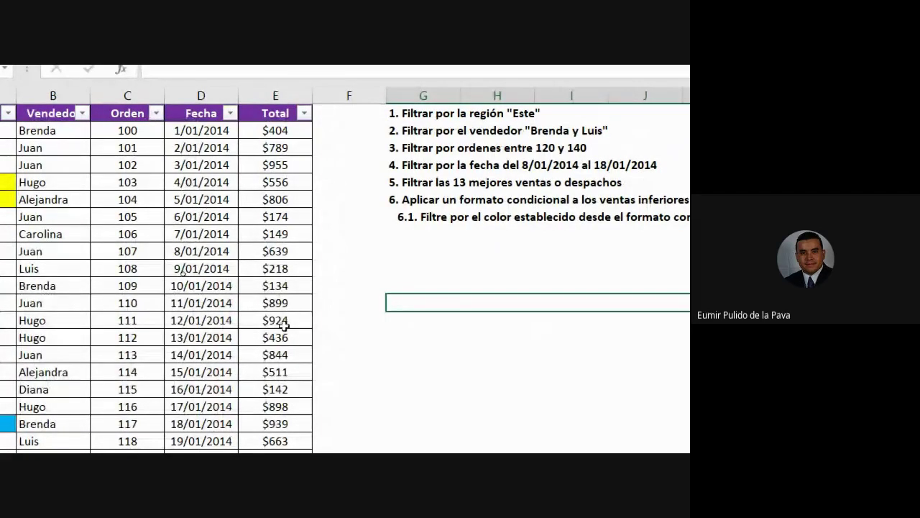
# - Enter =PROMEDIO(E2:E102) in a column F cell to average the Totals ($566)
pyautogui.click(422, 280)
pyautogui.click(357, 266)
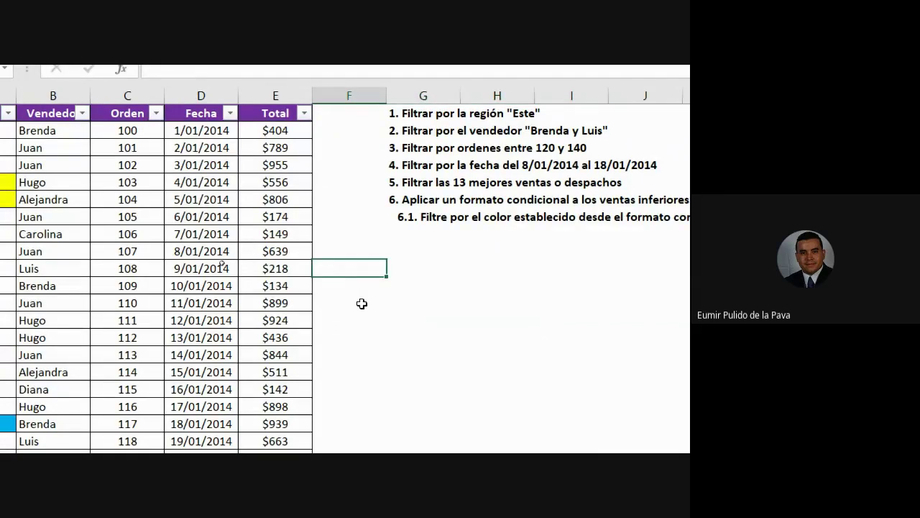
pyautogui.write('=pr')
pyautogui.press('Tab')
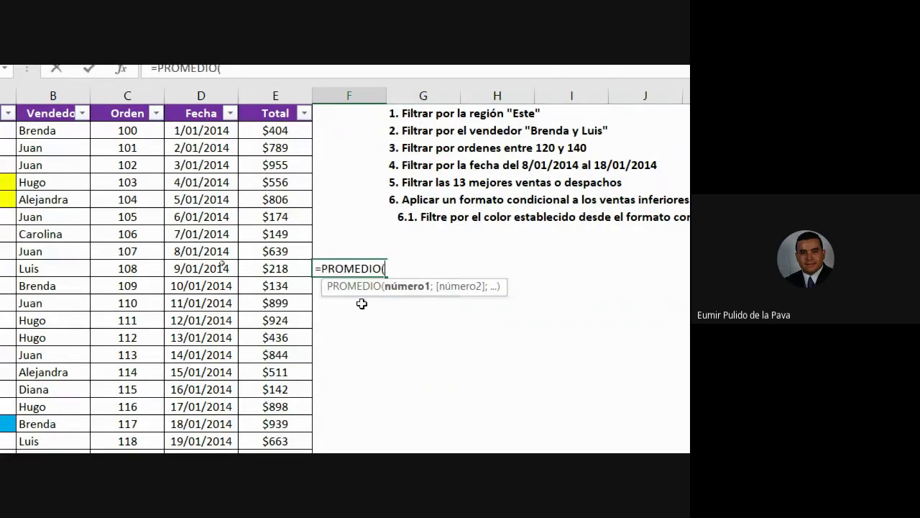
pyautogui.click(284, 130)
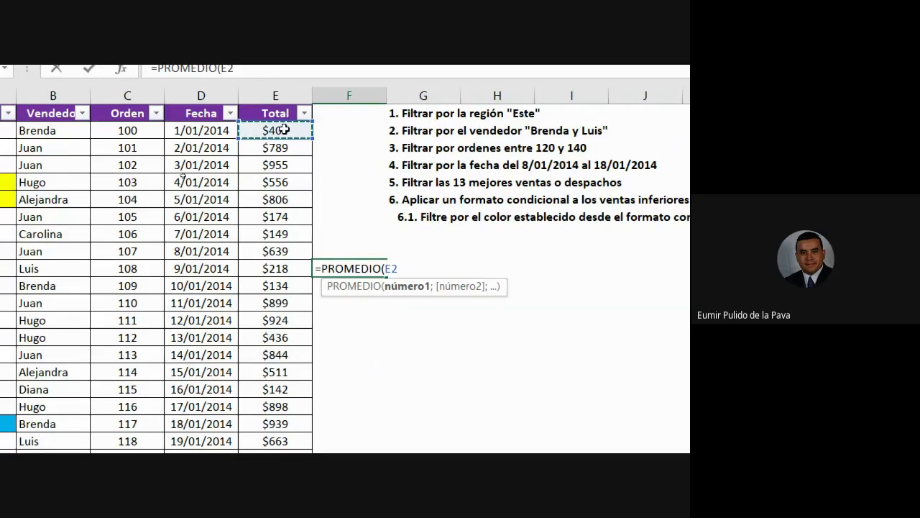
pyautogui.hotkey('ctrl', 'shift', 'Down')
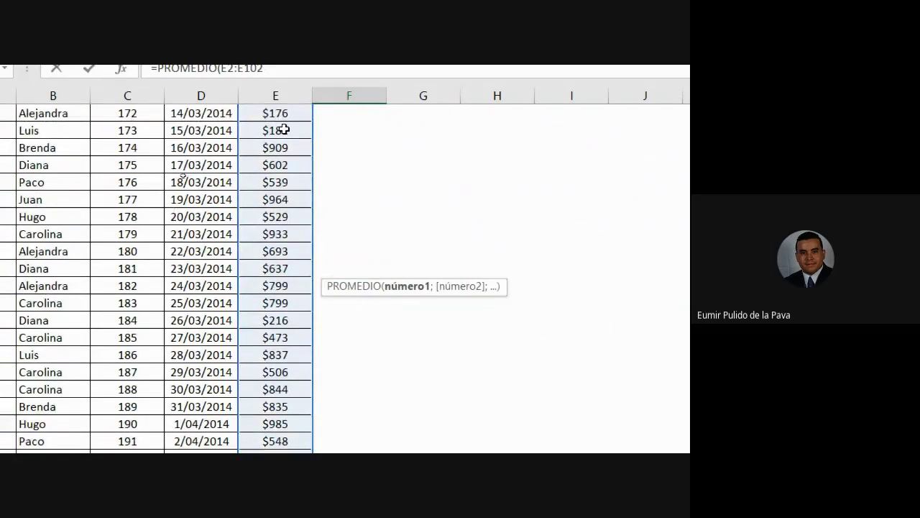
pyautogui.press('Return')
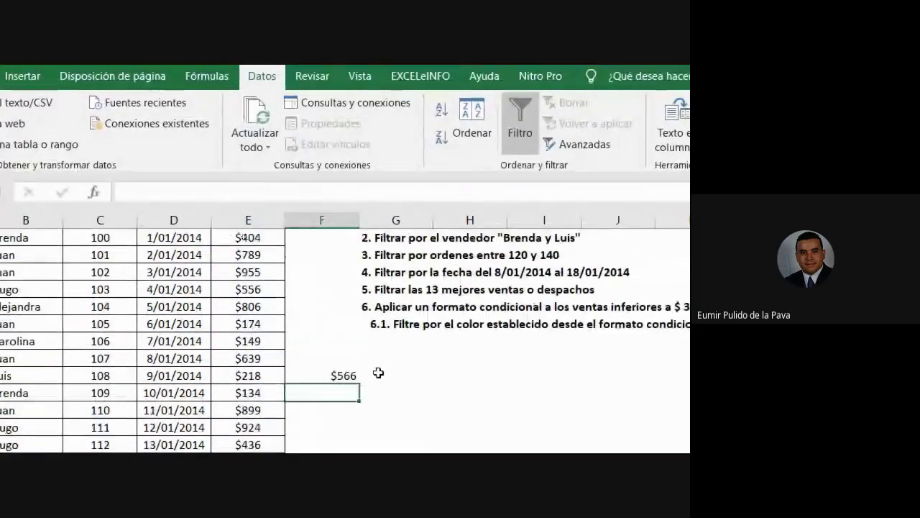
# - Filter the Total column to amounts of at least 500, then clear that filter
pyautogui.click(284, 218)
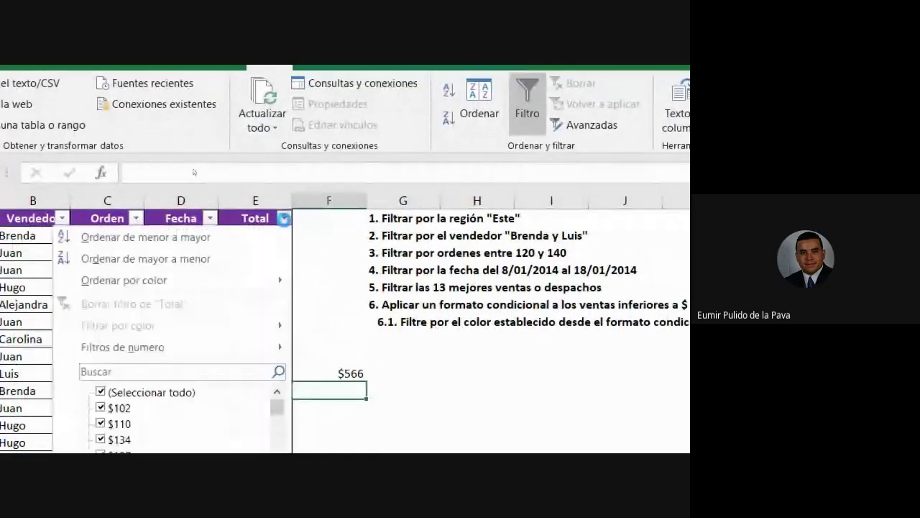
pyautogui.moveTo(245, 348)
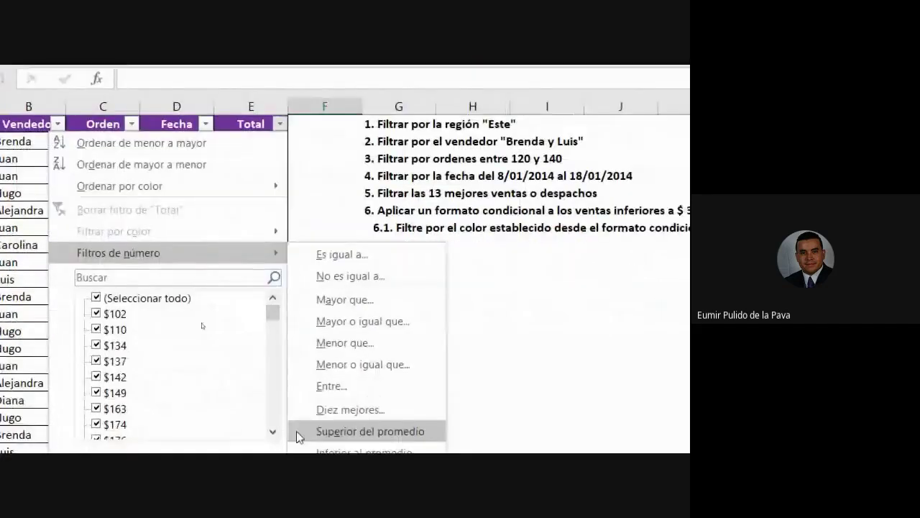
pyautogui.click(370, 299)
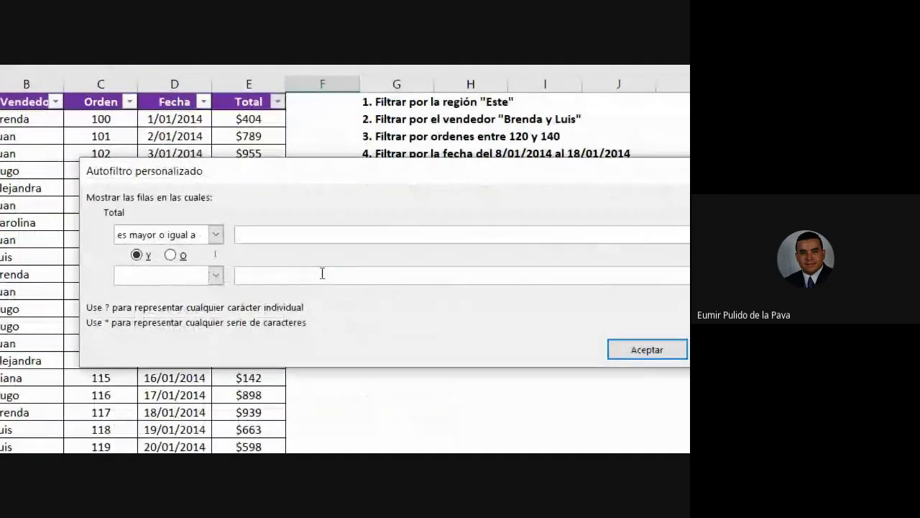
pyautogui.write('500')
pyautogui.press('Return')
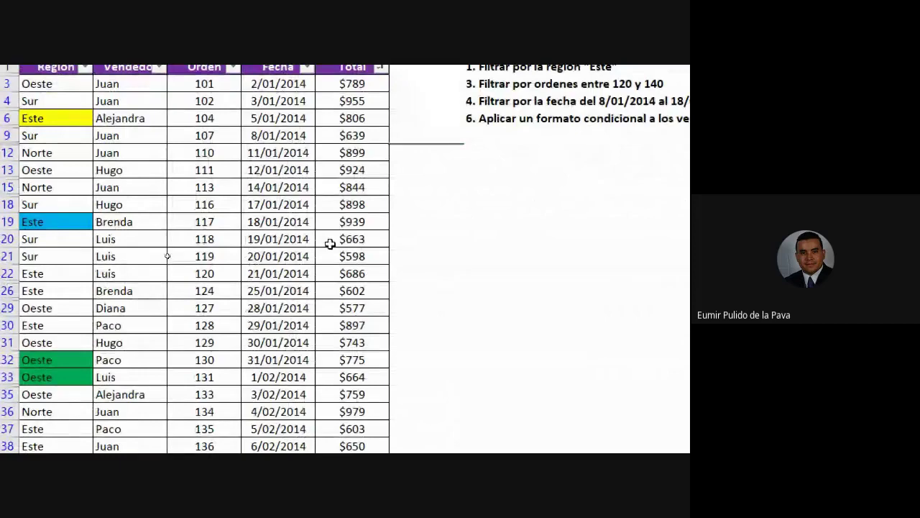
pyautogui.click(372, 184)
pyautogui.click(298, 269)
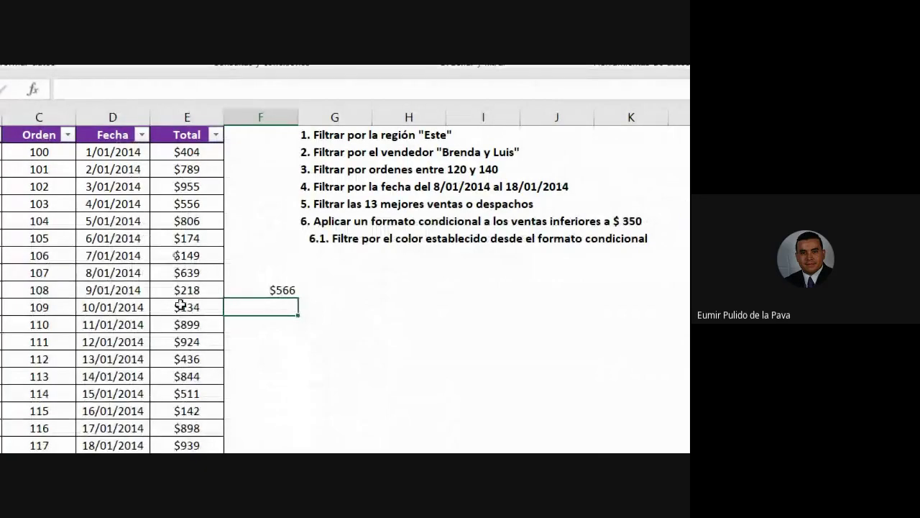
# - Select the Total amounts from order 100 down to order 200
pyautogui.click(187, 151)
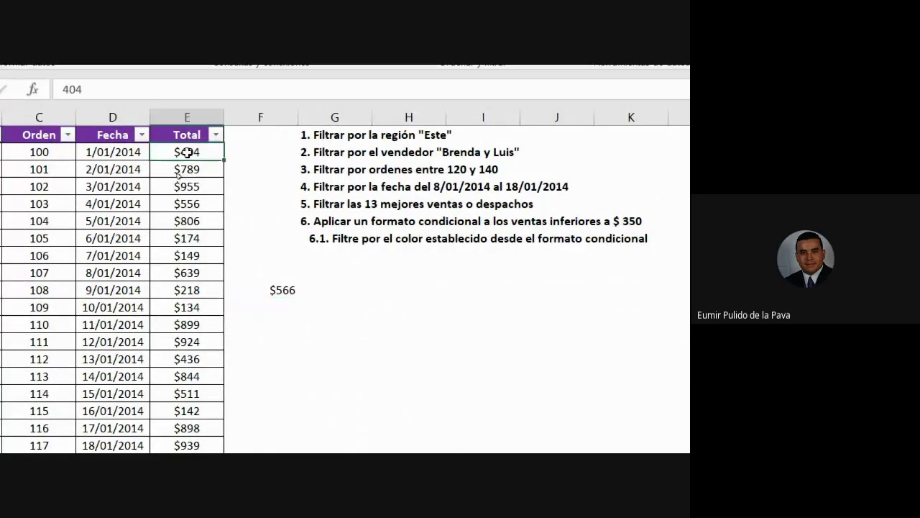
pyautogui.moveTo(187, 151); pyautogui.dragTo(187, 452)
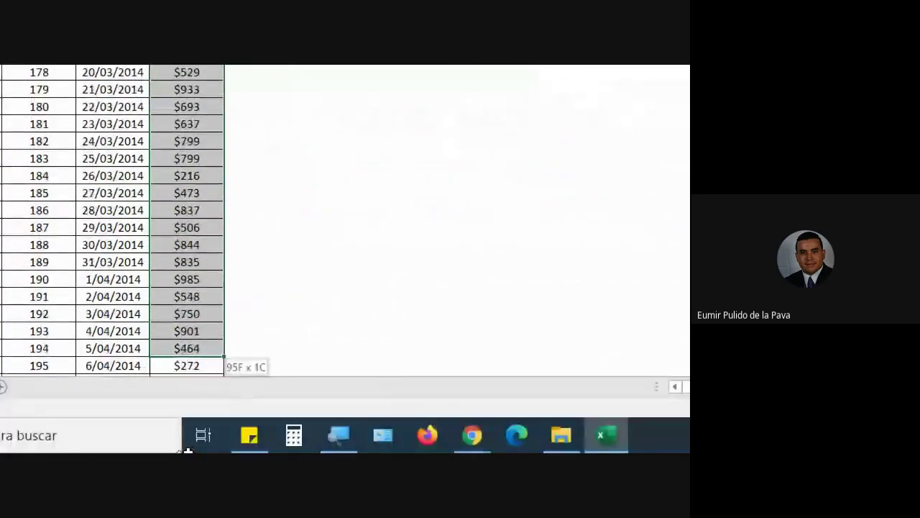
pyautogui.moveTo(187, 452); pyautogui.dragTo(210, 348)
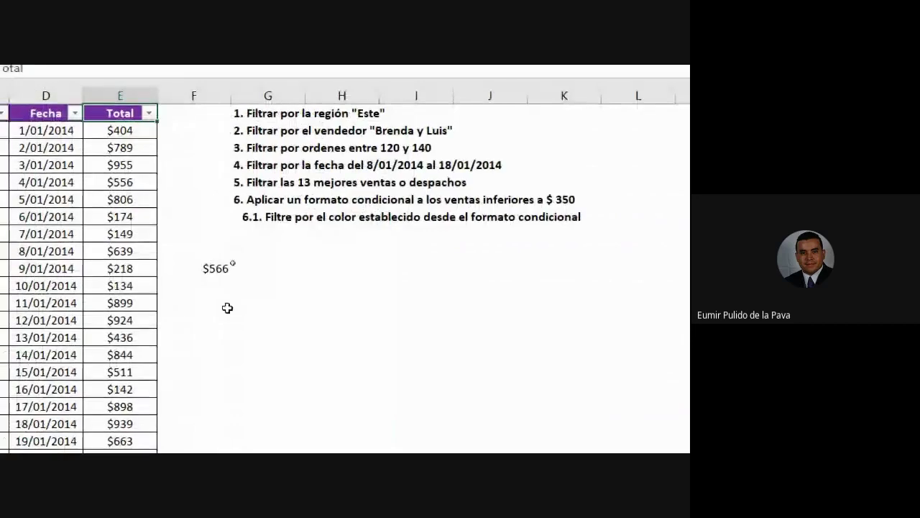
# - Check the $566 average formula, filter Total to above-average sales, then clear the filter
pyautogui.click(214, 268)
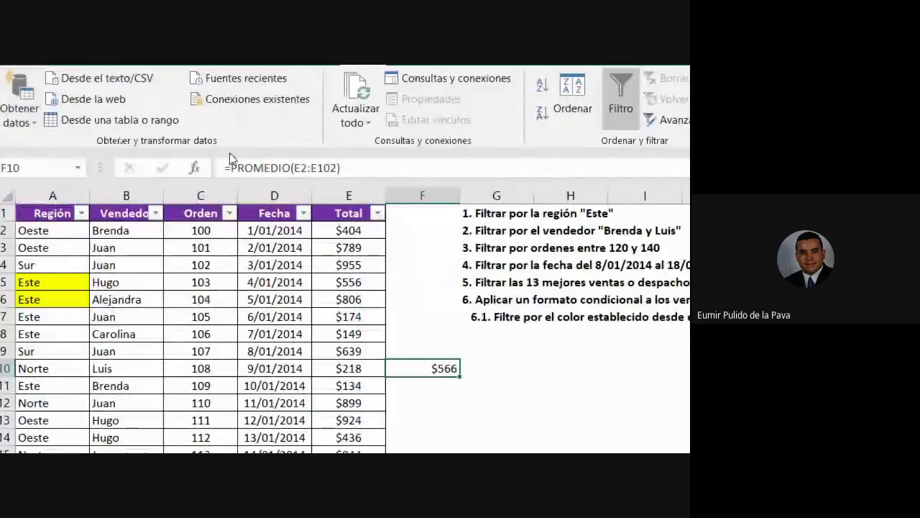
pyautogui.click(377, 213)
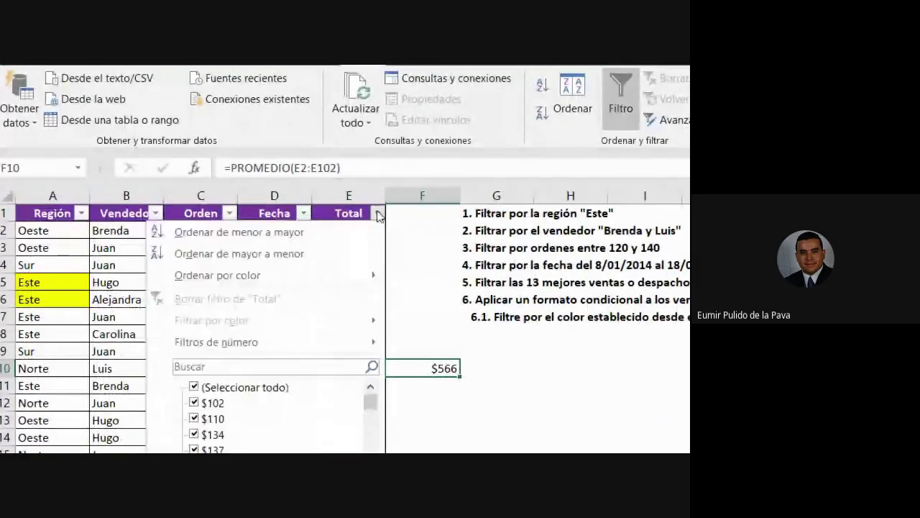
pyautogui.moveTo(341, 344)
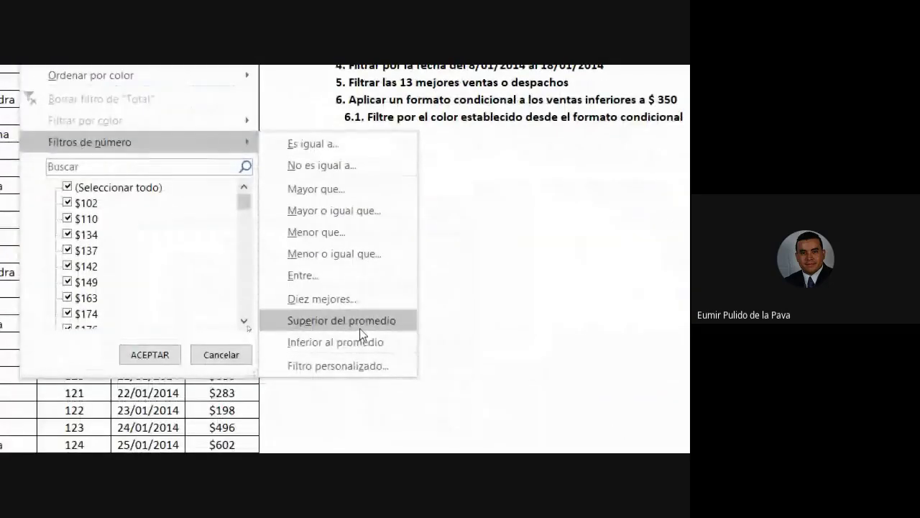
pyautogui.click(337, 319)
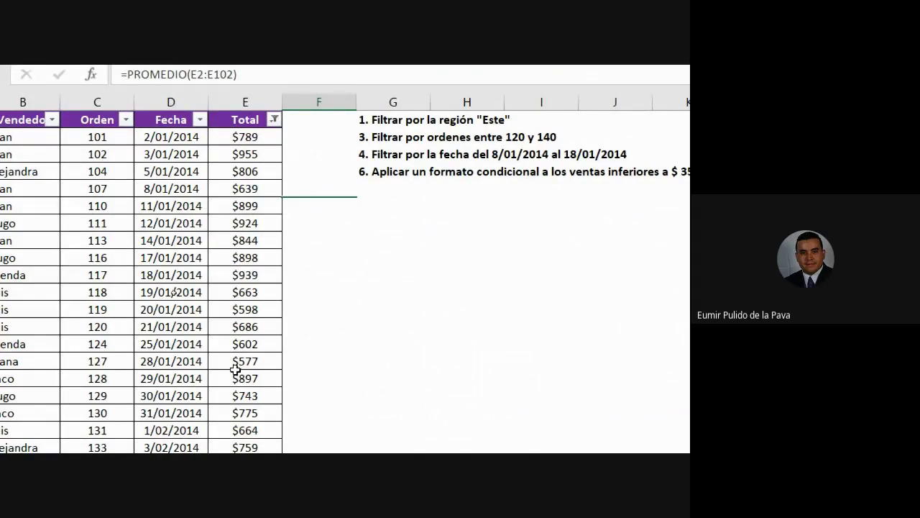
pyautogui.click(274, 120)
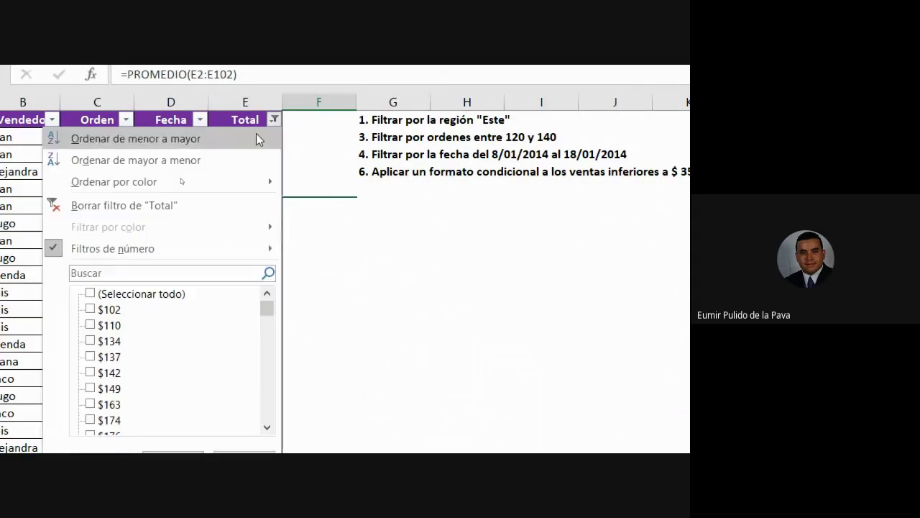
pyautogui.click(175, 205)
# - Filter Total to sales below the $566 average, then clear it and deselect the table
pyautogui.click(237, 121)
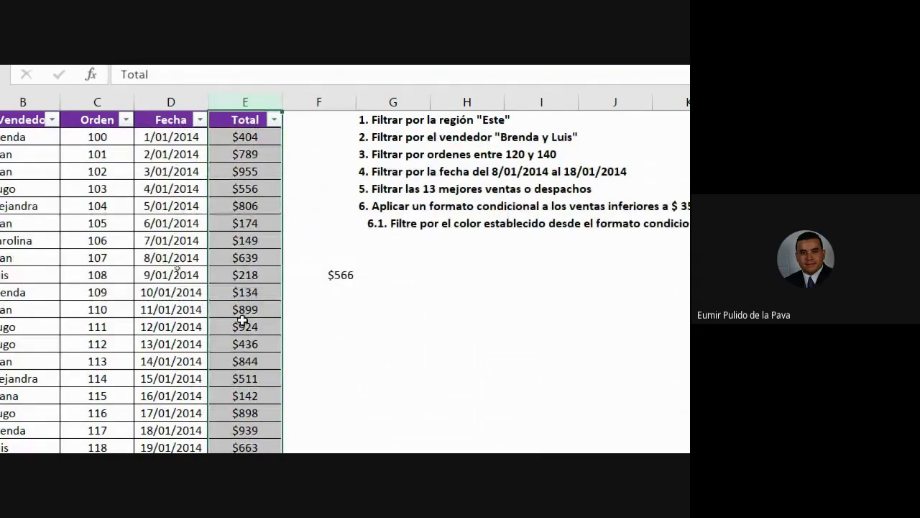
pyautogui.click(274, 120)
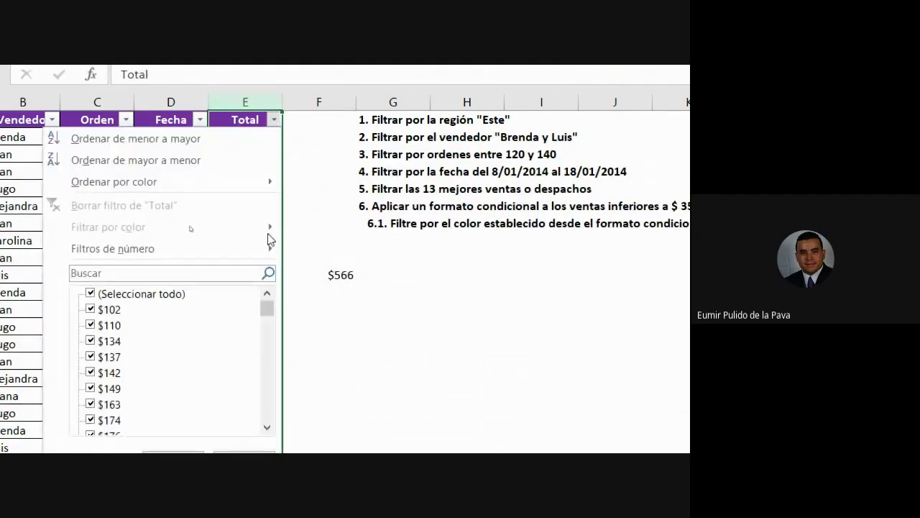
pyautogui.moveTo(246, 246)
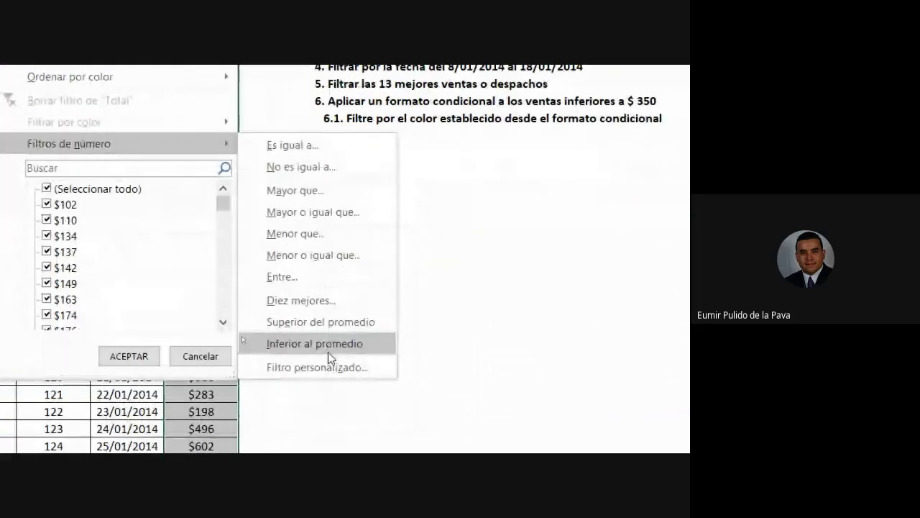
pyautogui.click(328, 351)
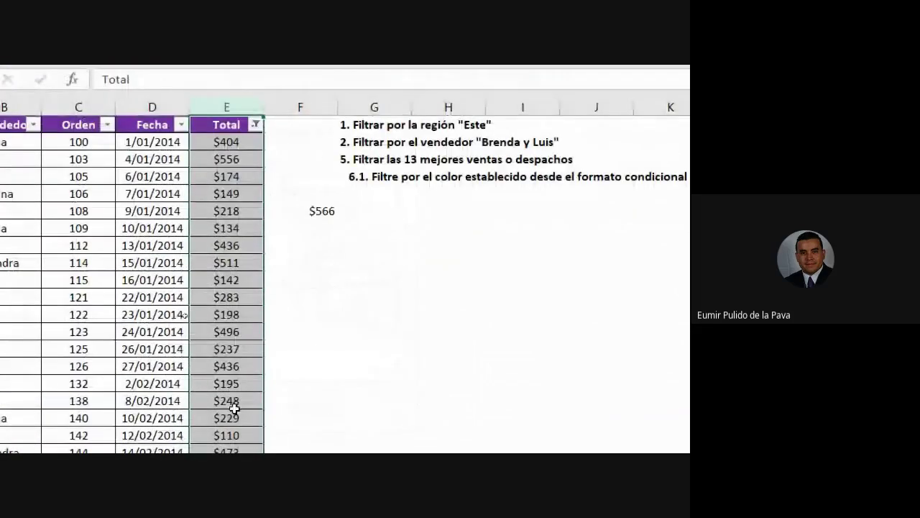
pyautogui.click(255, 124)
pyautogui.click(192, 208)
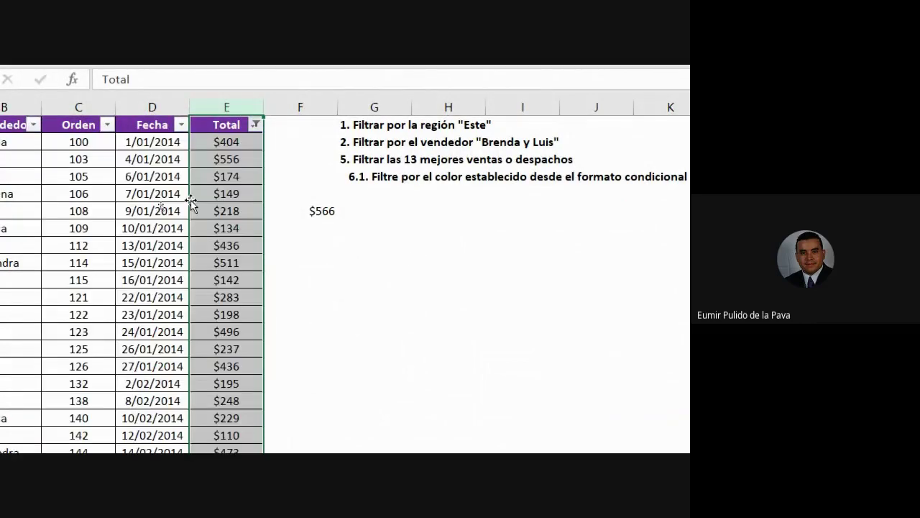
pyautogui.click(297, 230)
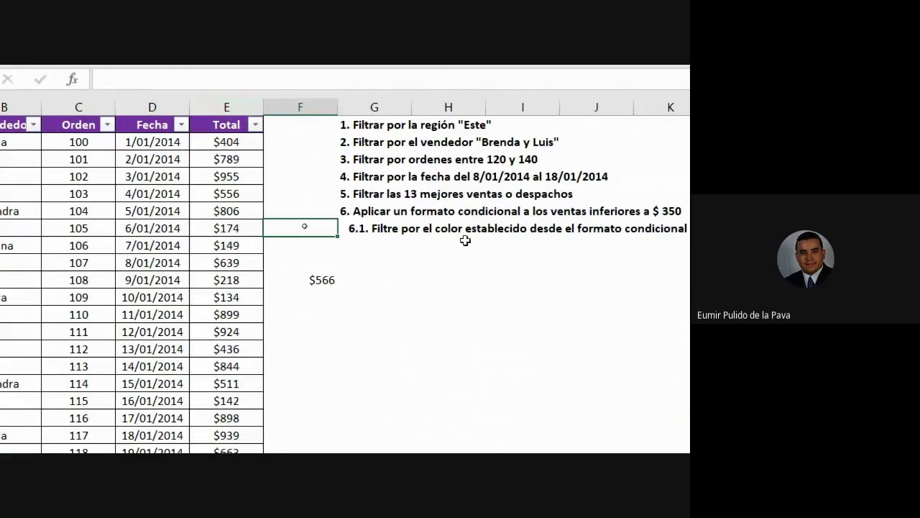
# - Filter Región by green cell colour to show orders 130 and 131, then clear the filter
pyautogui.click(55, 198)
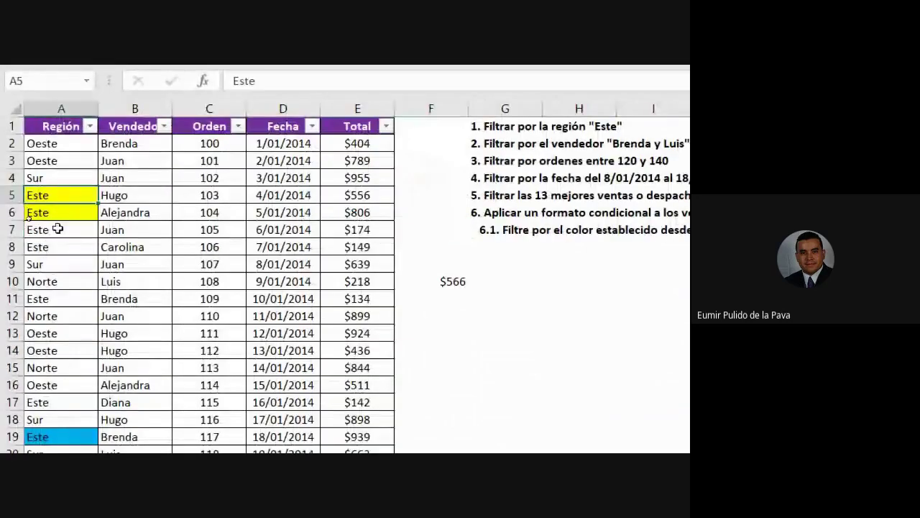
pyautogui.click(89, 125)
pyautogui.moveTo(116, 235)
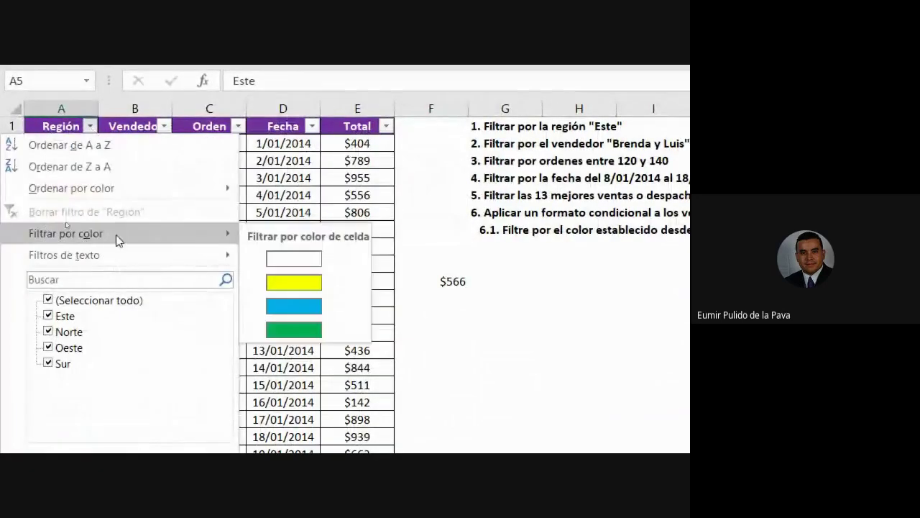
pyautogui.click(299, 326)
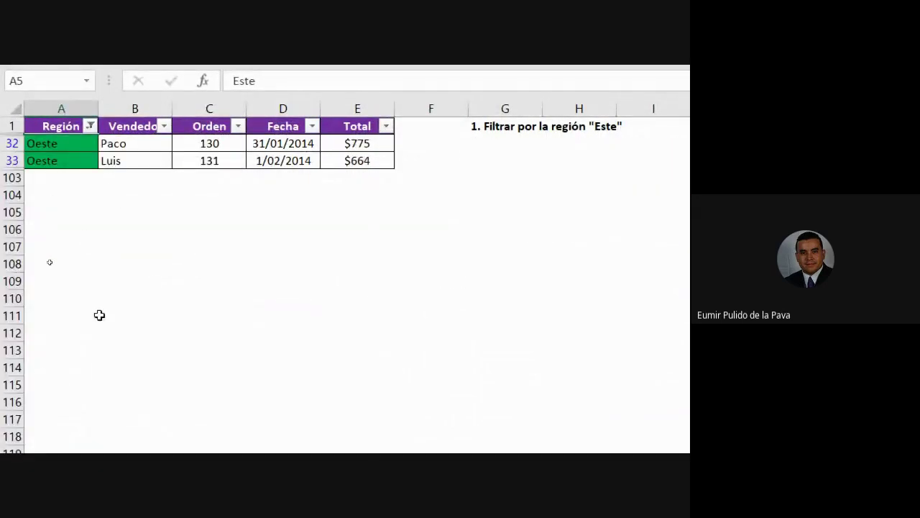
pyautogui.click(90, 126)
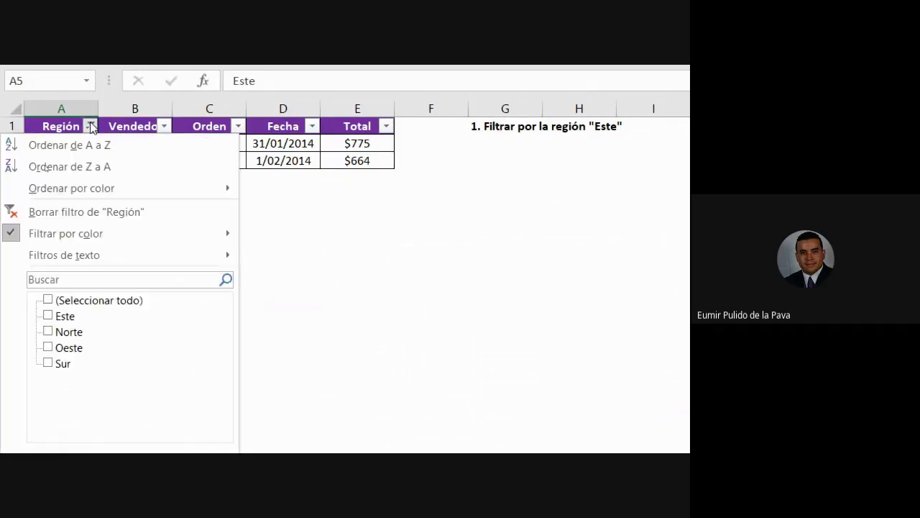
pyautogui.click(63, 212)
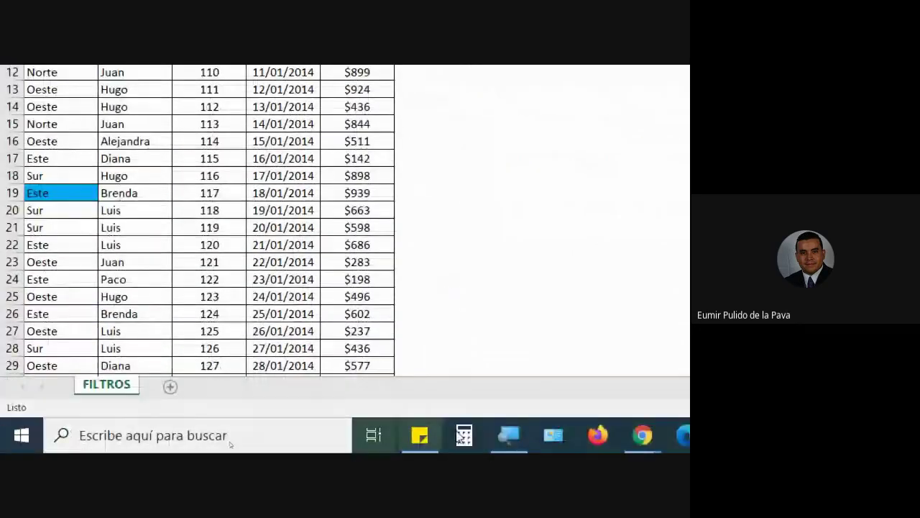
# - Select an empty cell beside the sales table and scroll through the data
pyautogui.click(150, 433)
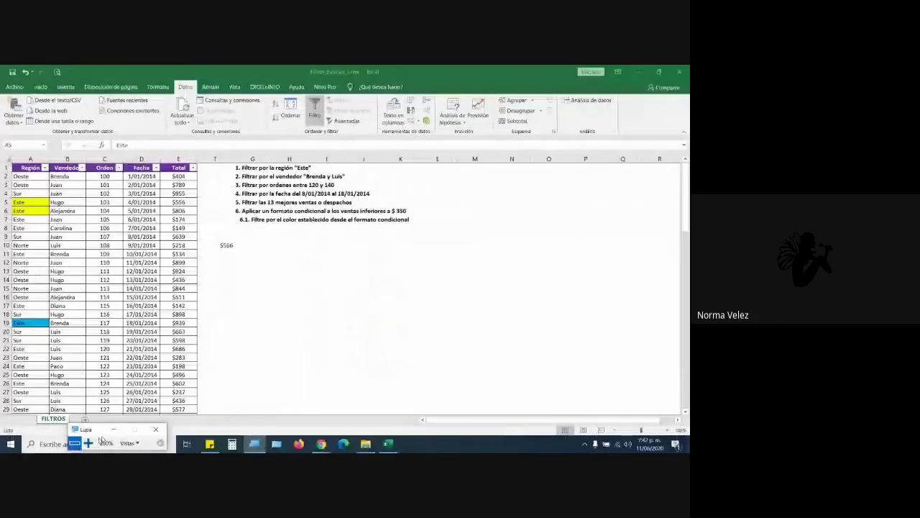
pyautogui.click(156, 429)
pyautogui.click(219, 340)
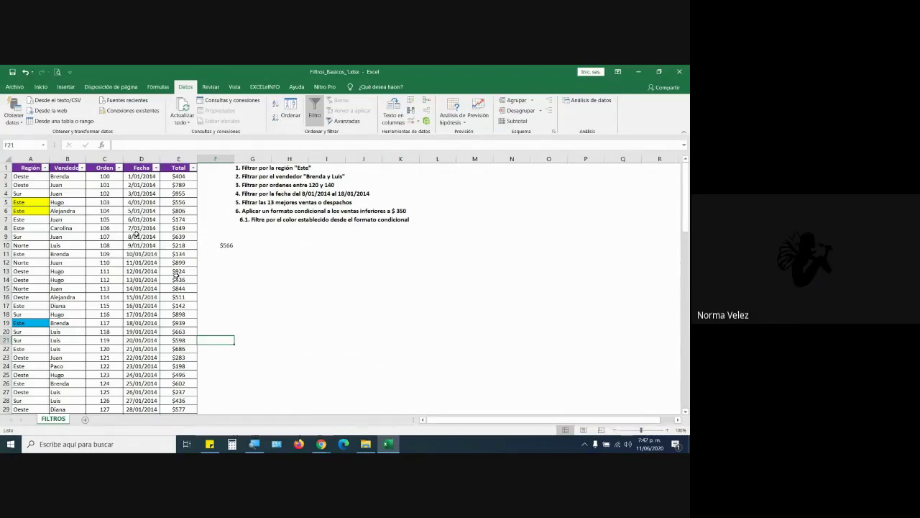
pyautogui.scroll(-5, 83, 324)
pyautogui.scroll(-5, 83, 324)
pyautogui.scroll(10, 82, 323)
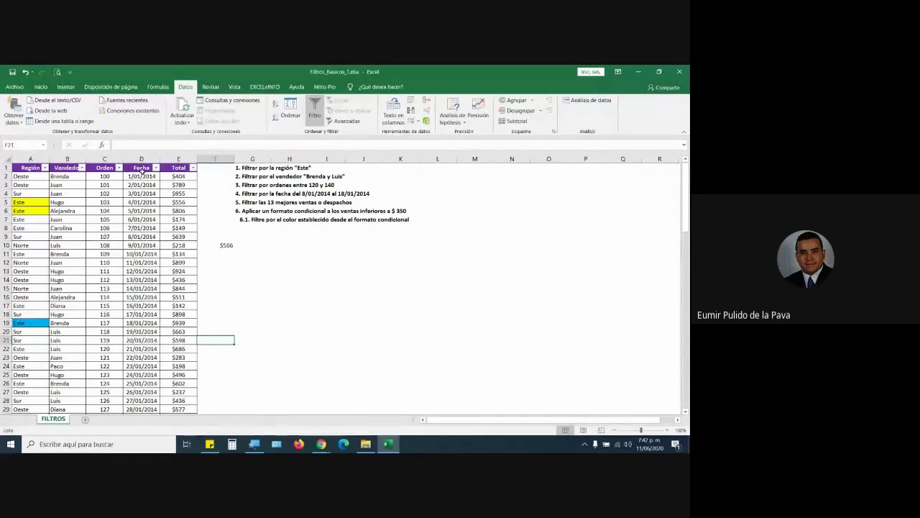
# - Select the Fecha header cell and scroll down and back through the sales rows
pyautogui.click(146, 168)
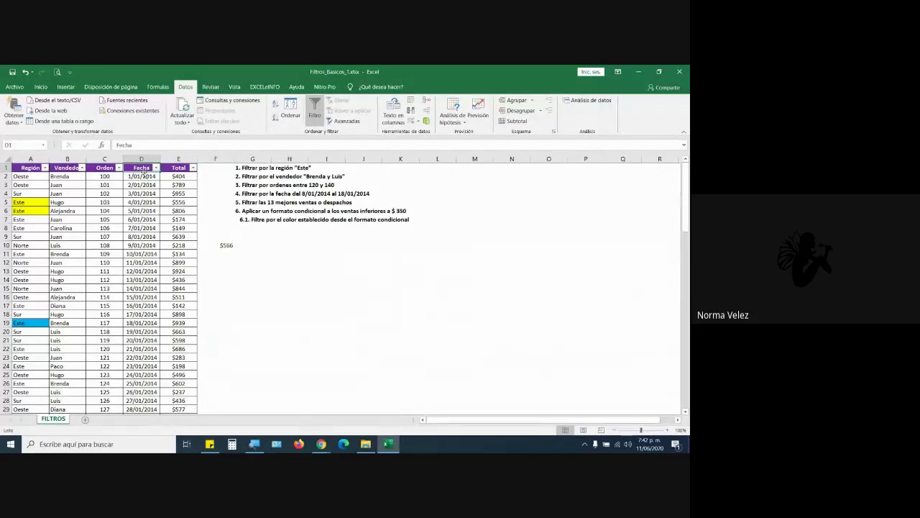
pyautogui.scroll(-9, 133, 216)
pyautogui.scroll(-9, 127, 244)
pyautogui.scroll(-9, 127, 299)
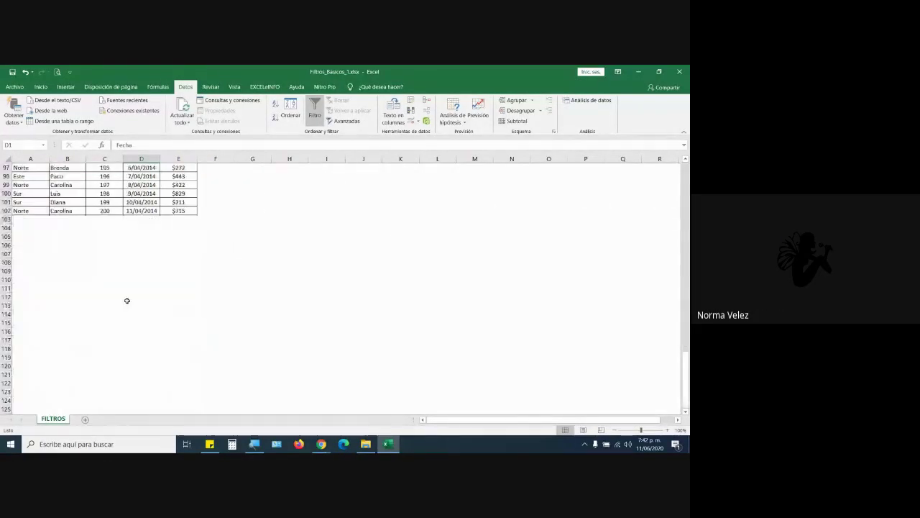
pyautogui.scroll(-9, 126, 299)
pyautogui.scroll(12, 127, 298)
pyautogui.scroll(12, 128, 297)
pyautogui.scroll(12, 127, 297)
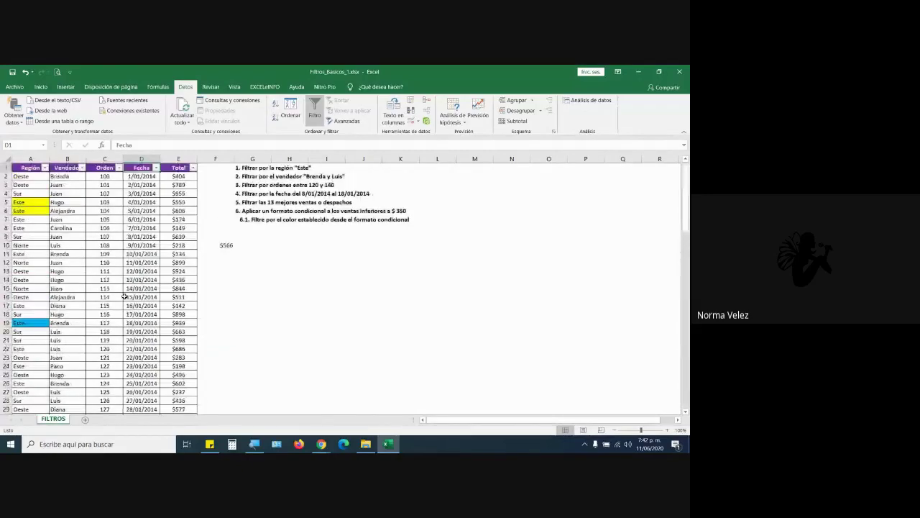
pyautogui.scroll(-2, 172, 166)
pyautogui.scroll(-3, 143, 216)
pyautogui.scroll(5, 72, 187)
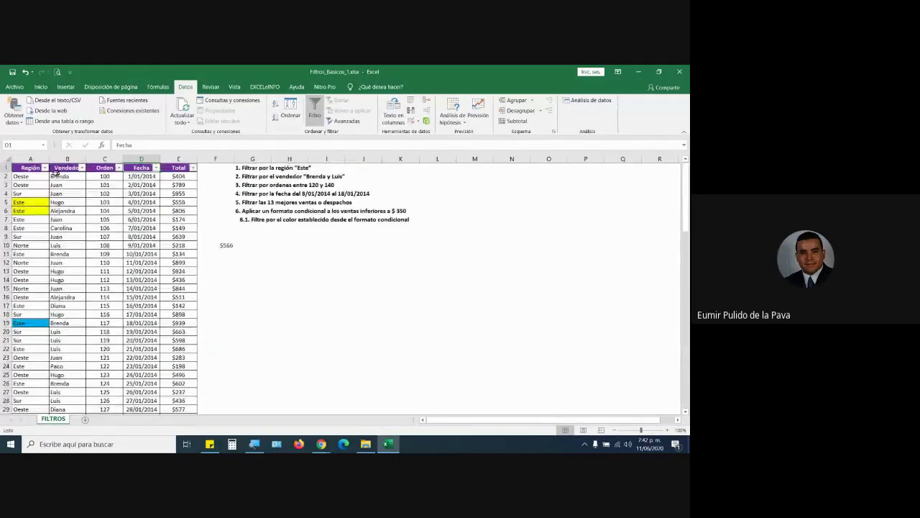
# - Select the Región header cell and review the yellow, blue and green Región entries
pyautogui.click(30, 167)
pyautogui.scroll(-2, 90, 218)
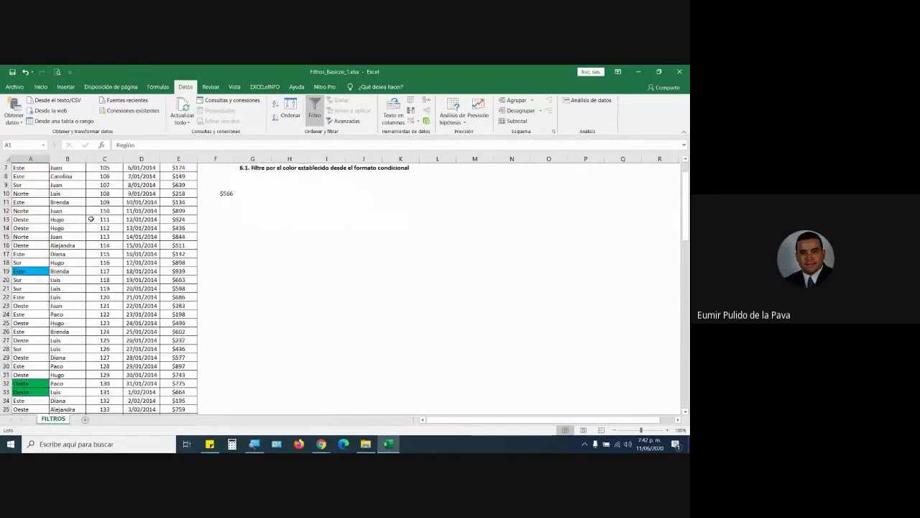
pyautogui.scroll(2, 91, 219)
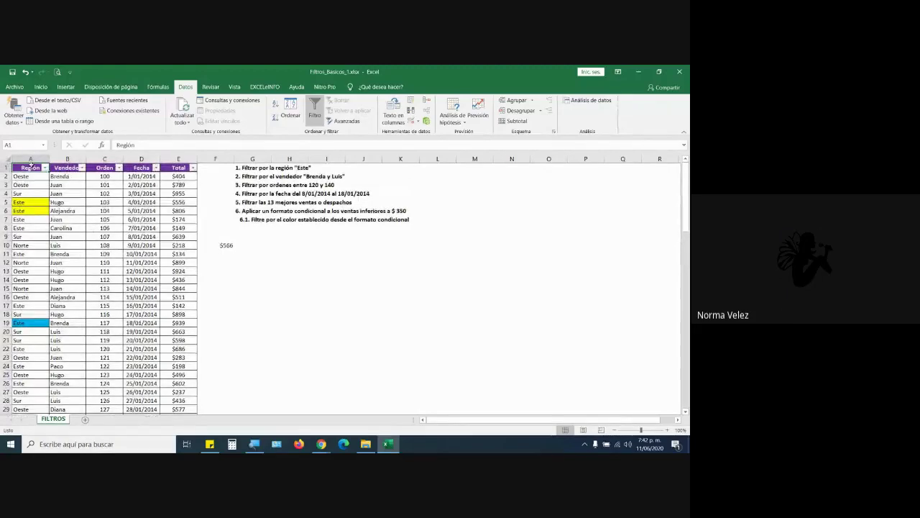
pyautogui.scroll(-4, 136, 203)
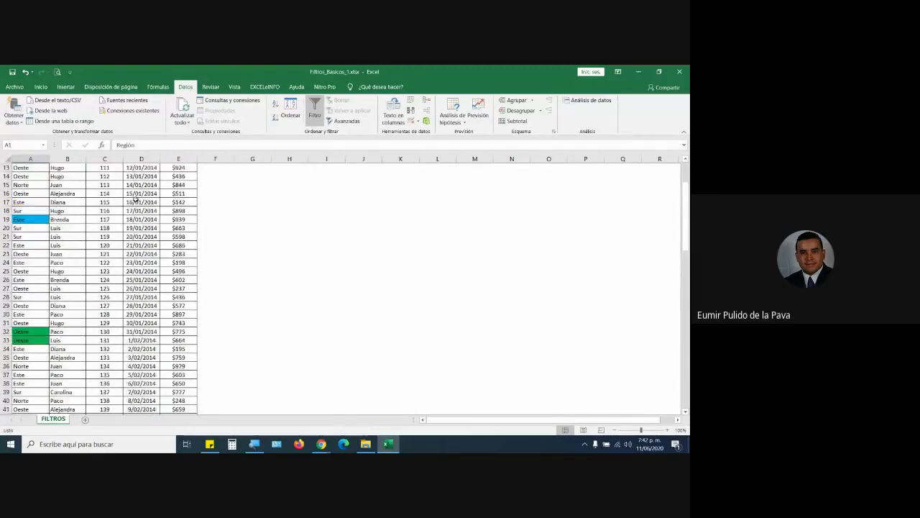
pyautogui.scroll(-7, 137, 203)
pyautogui.scroll(-7, 136, 203)
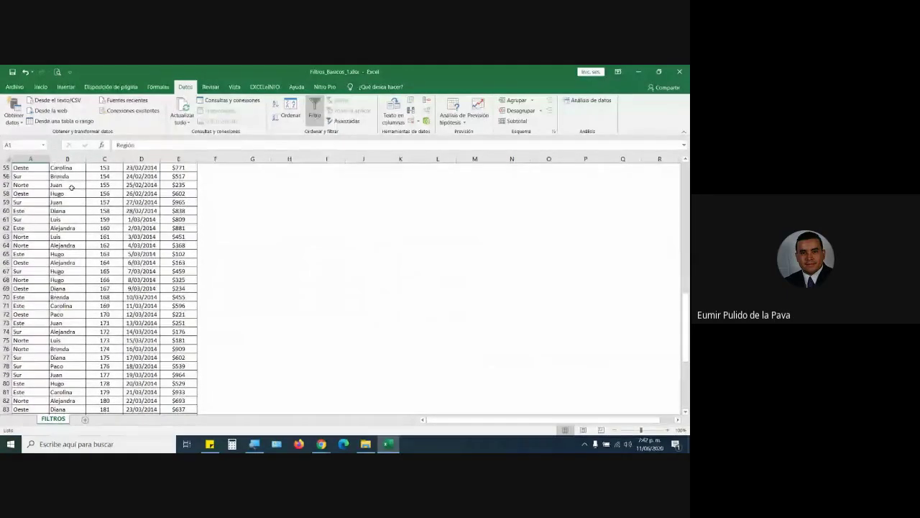
pyautogui.scroll(15, 71, 188)
pyautogui.scroll(3, 70, 189)
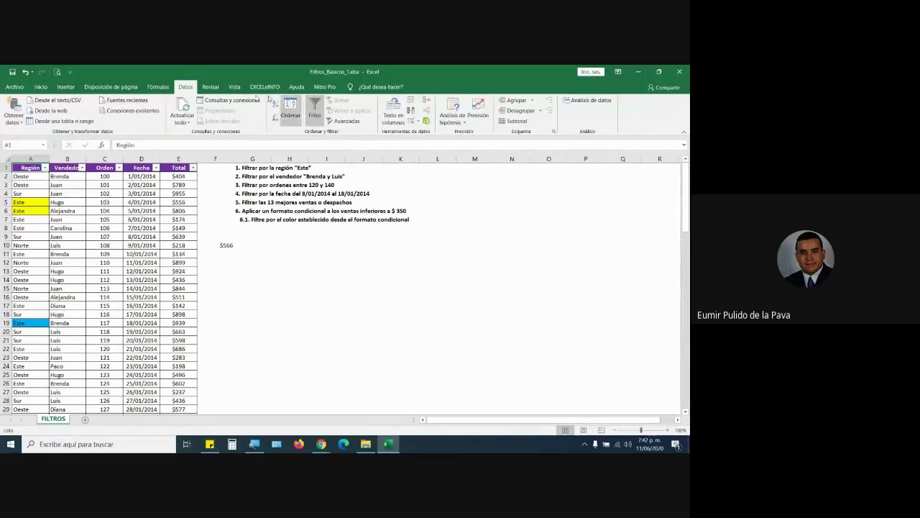
# - Freeze the top header row and scroll to confirm it stays visible
pyautogui.click(234, 88)
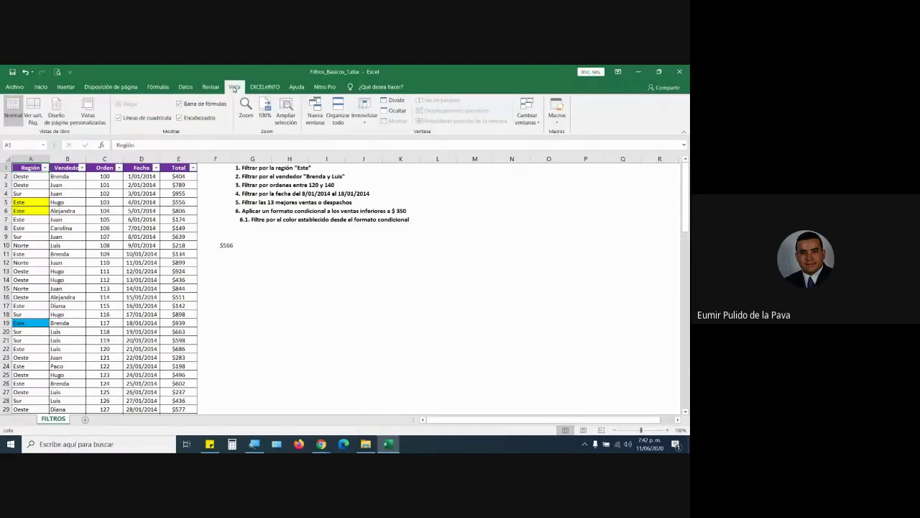
pyautogui.click(364, 115)
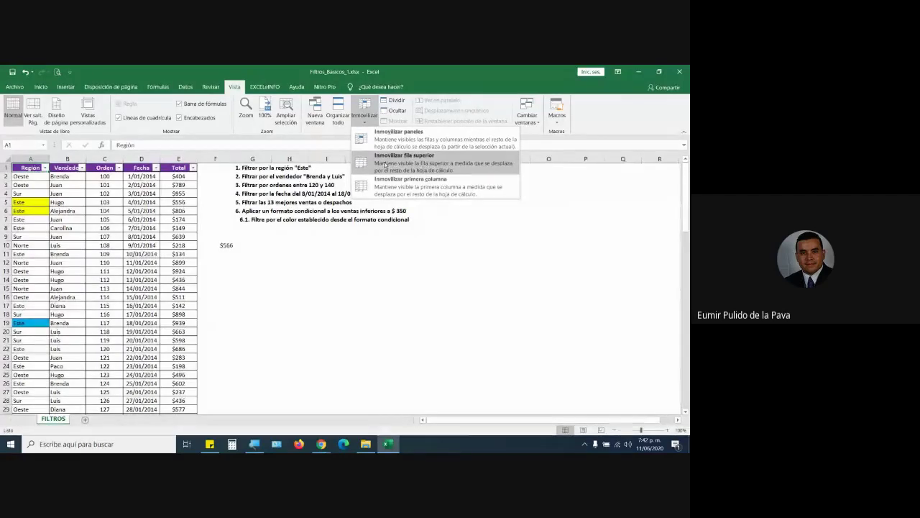
pyautogui.click(417, 162)
pyautogui.scroll(-7, 190, 215)
pyautogui.scroll(-3, 180, 230)
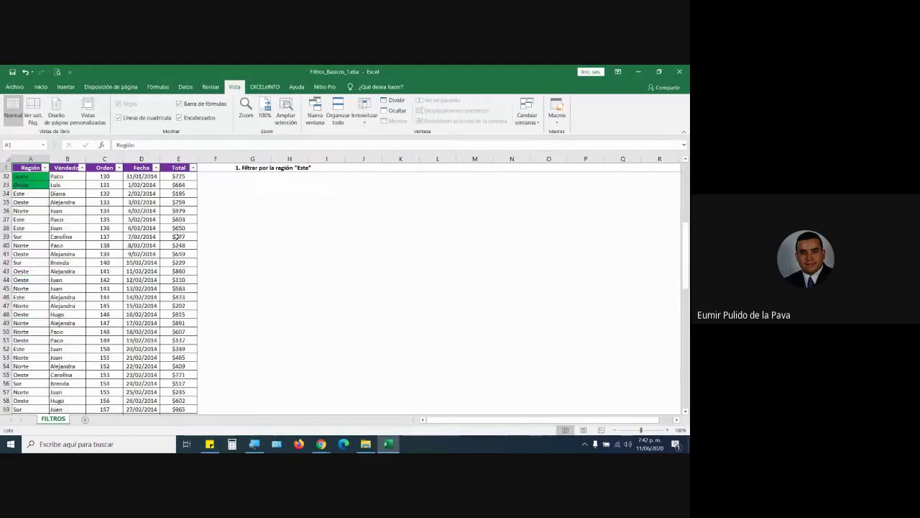
pyautogui.scroll(-6, 176, 235)
pyautogui.scroll(-6, 172, 236)
pyautogui.scroll(-10, 167, 236)
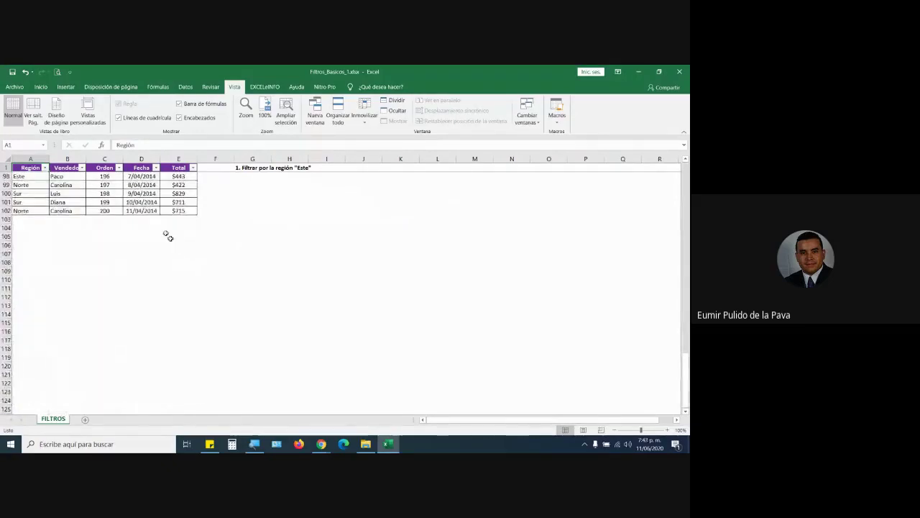
pyautogui.scroll(6, 193, 216)
pyautogui.scroll(8, 194, 219)
pyautogui.scroll(8, 195, 223)
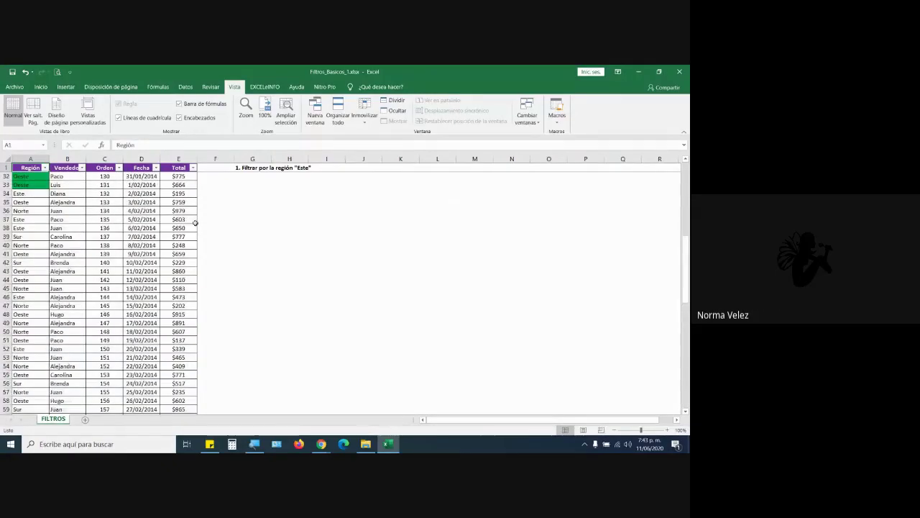
pyautogui.scroll(10, 195, 216)
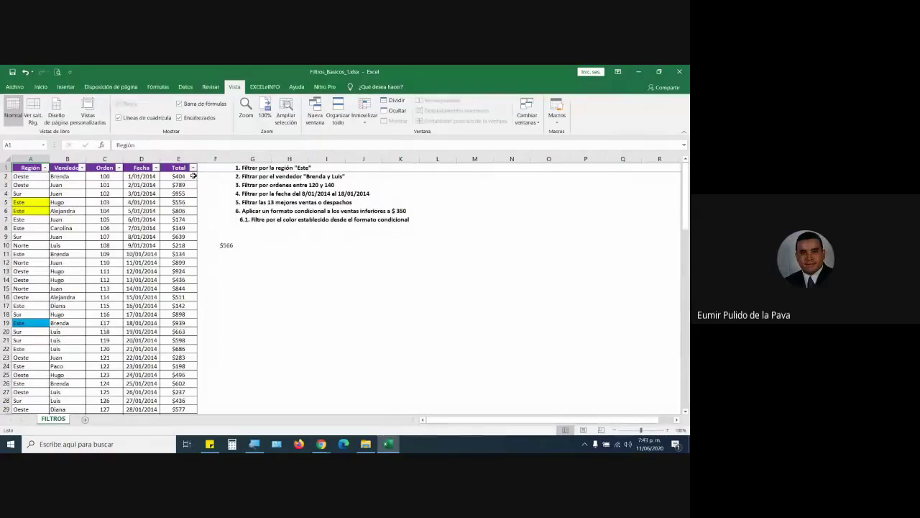
# - Apply a top-10 Total filter ($909–$985), clear it, and re-freeze the top row
pyautogui.click(192, 168)
pyautogui.moveTo(172, 232)
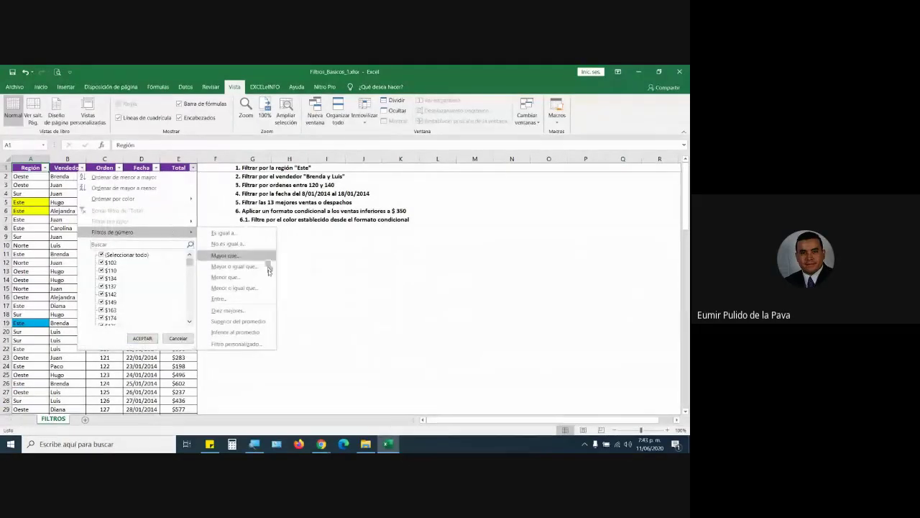
pyautogui.click(229, 310)
pyautogui.click(272, 270)
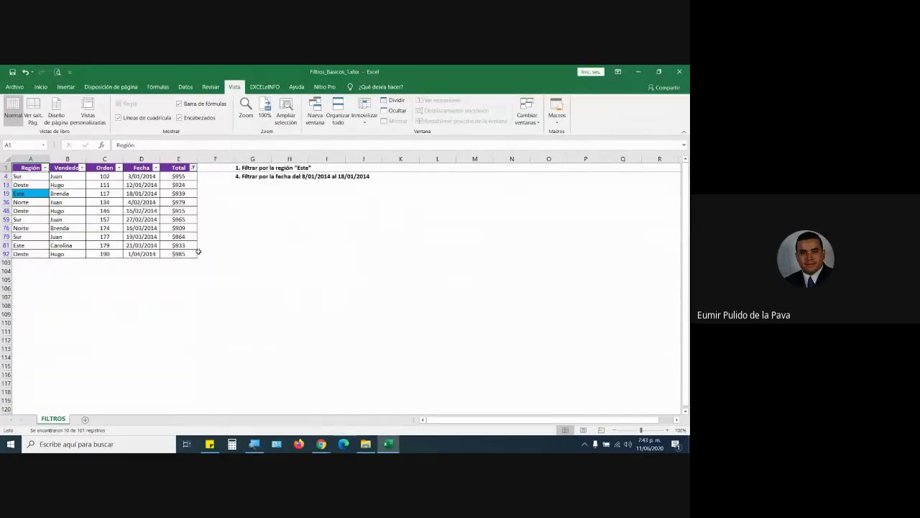
pyautogui.scroll(-2, 194, 259)
pyautogui.scroll(-2, 189, 261)
pyautogui.scroll(-1, 189, 261)
pyautogui.scroll(4, 198, 263)
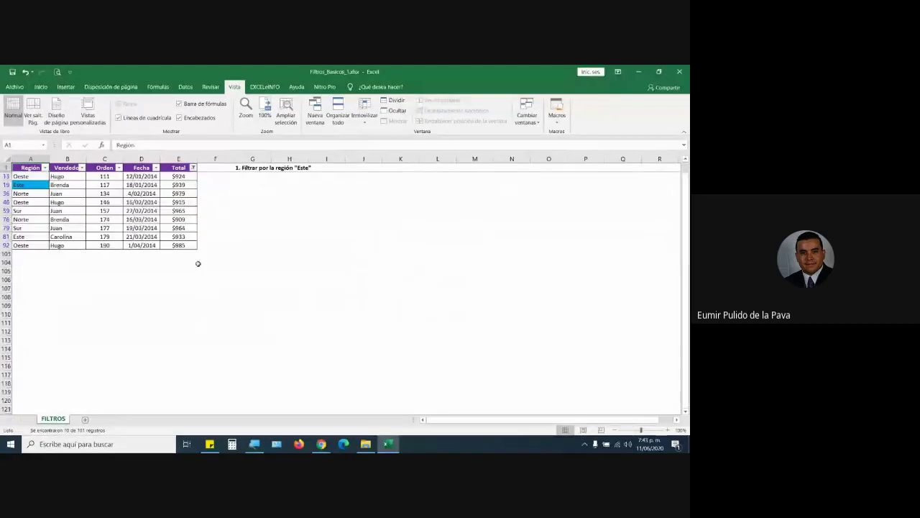
pyautogui.scroll(1, 197, 263)
pyautogui.click(193, 168)
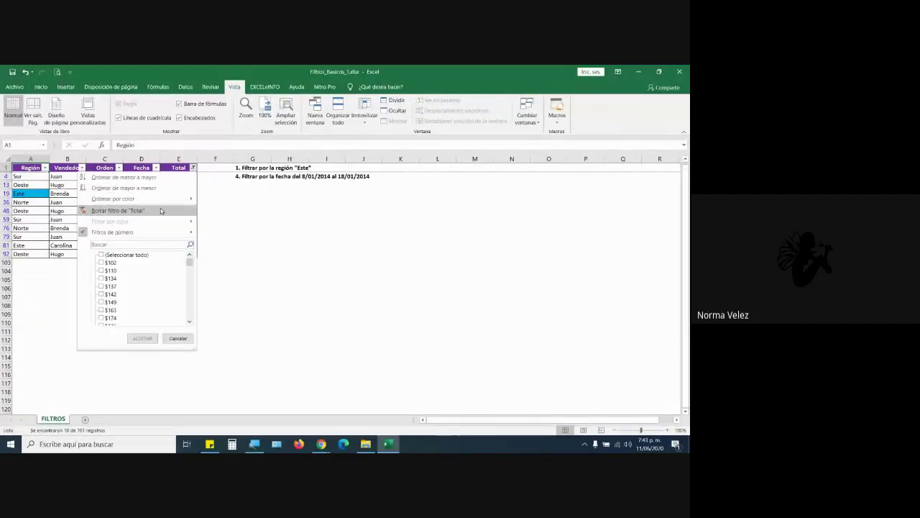
pyautogui.click(161, 210)
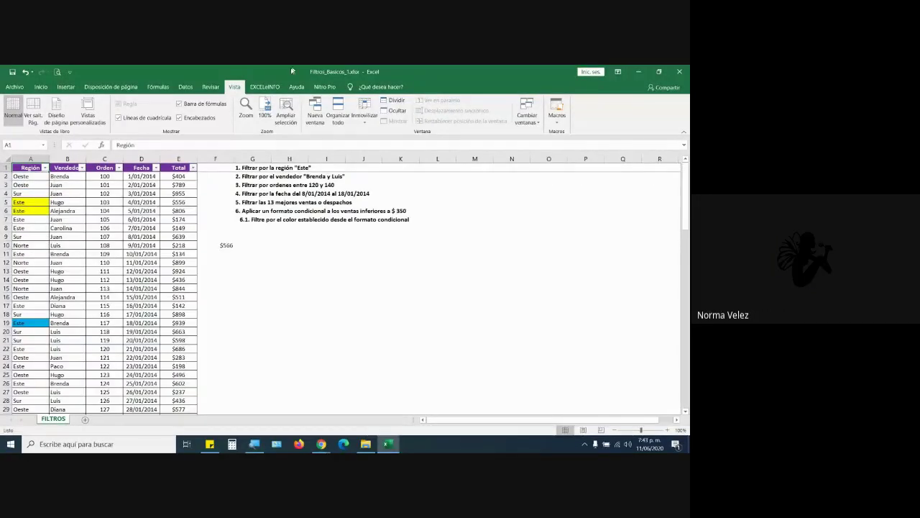
pyautogui.click(376, 123)
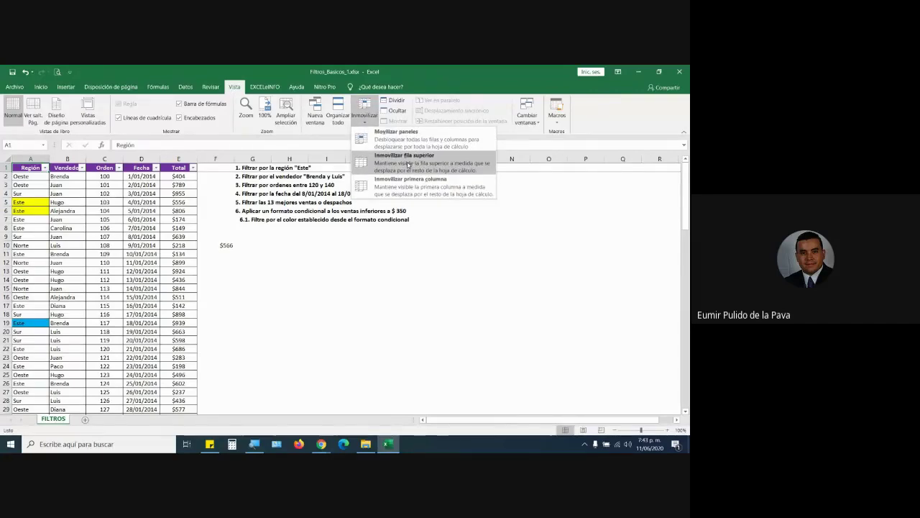
pyautogui.click(408, 165)
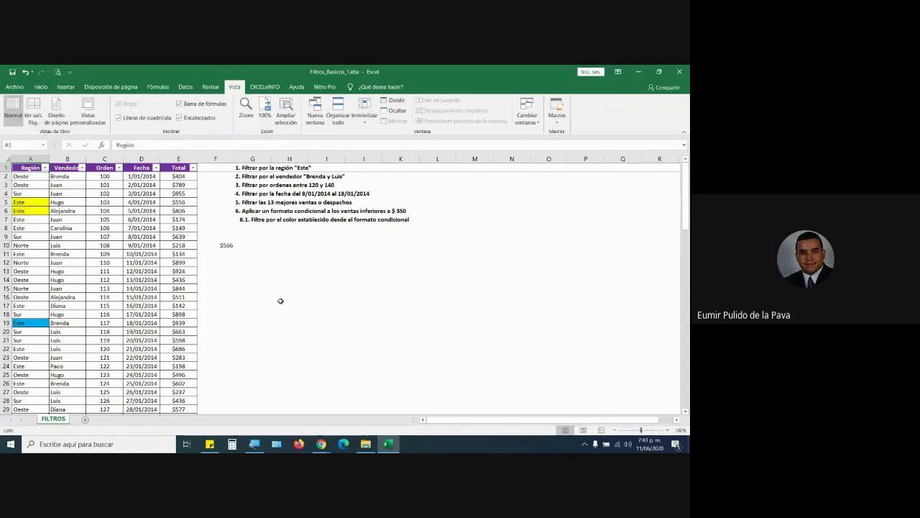
# - Switch to the Google Meet window and hide the screen-sharing notice
pyautogui.moveTo(322, 444)
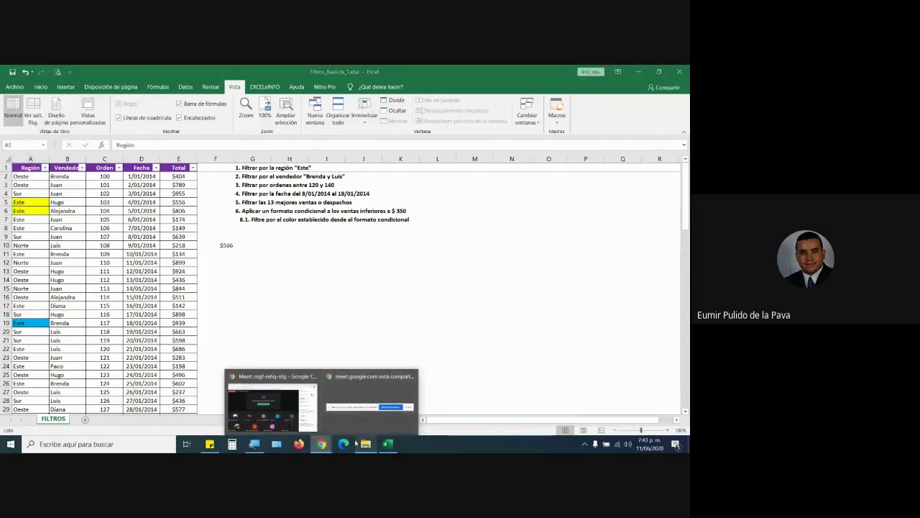
pyautogui.click(381, 417)
pyautogui.click(401, 441)
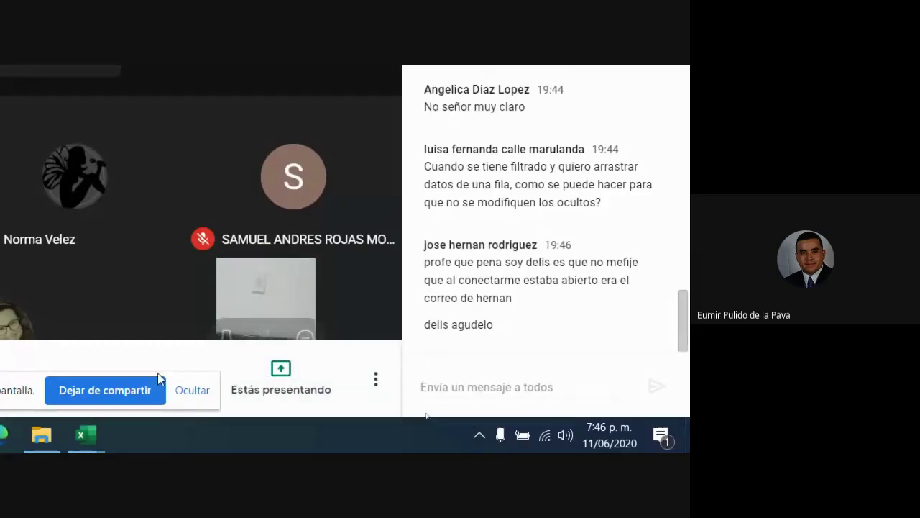
pyautogui.click(192, 390)
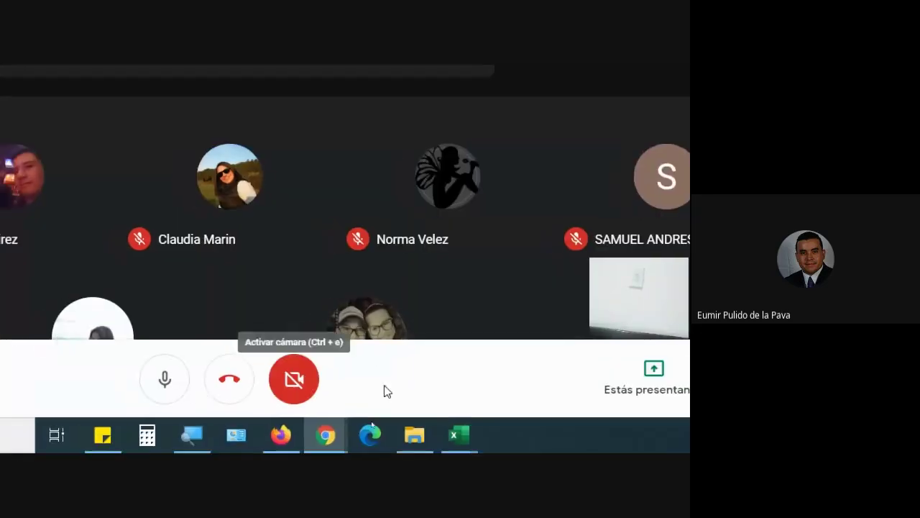
# - Bring the DC Retención ID workbook to the front from the taskbar previews
pyautogui.moveTo(460, 435)
pyautogui.click(523, 402)
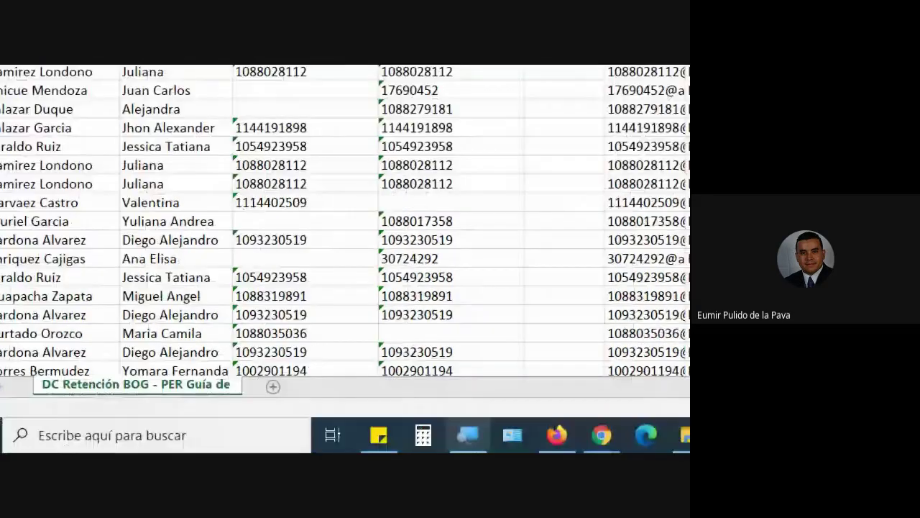
pyautogui.moveTo(603, 435)
pyautogui.click(461, 389)
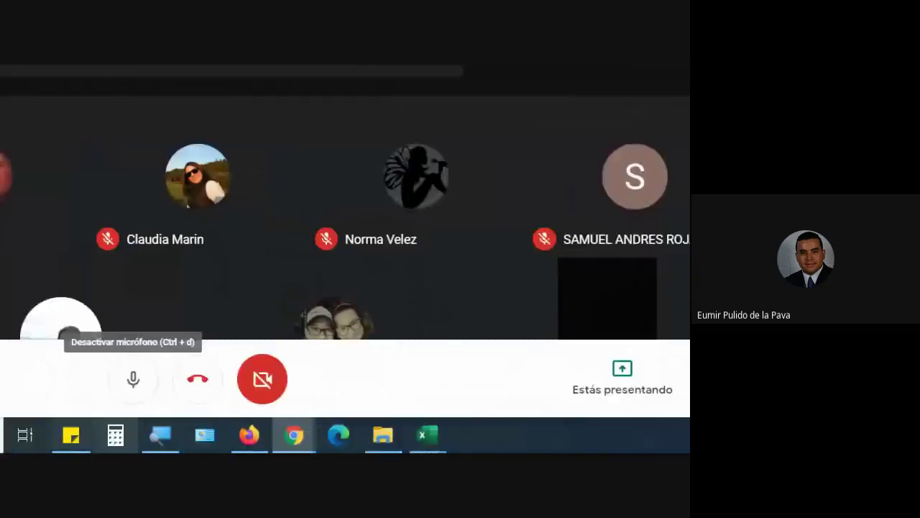
pyautogui.moveTo(326, 435)
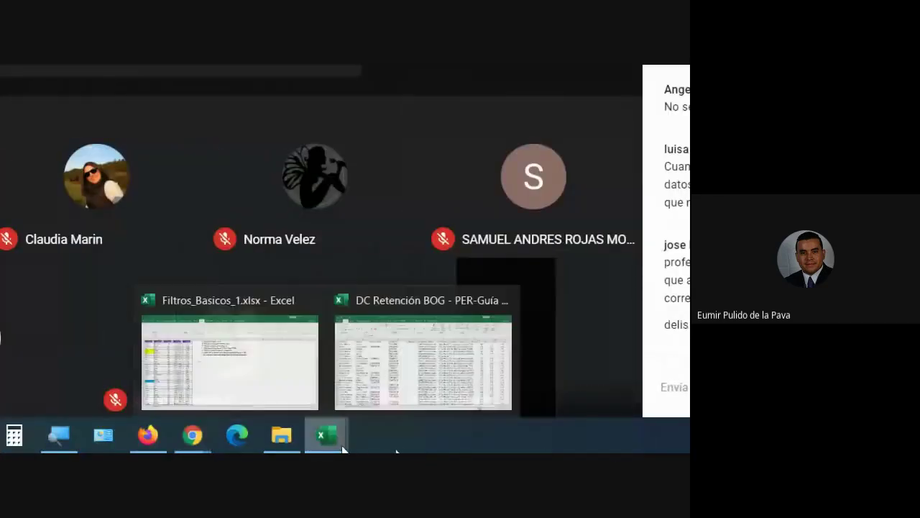
pyautogui.click(383, 380)
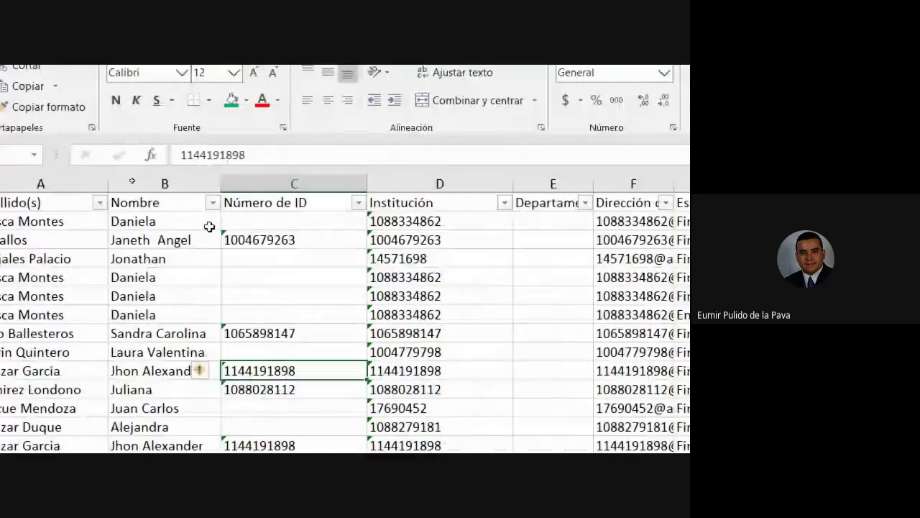
pyautogui.click(294, 184)
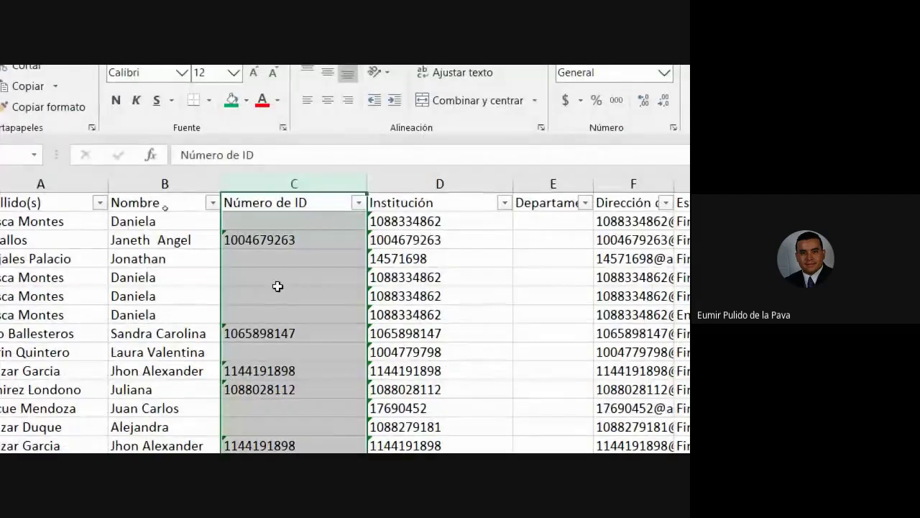
pyautogui.click(277, 220)
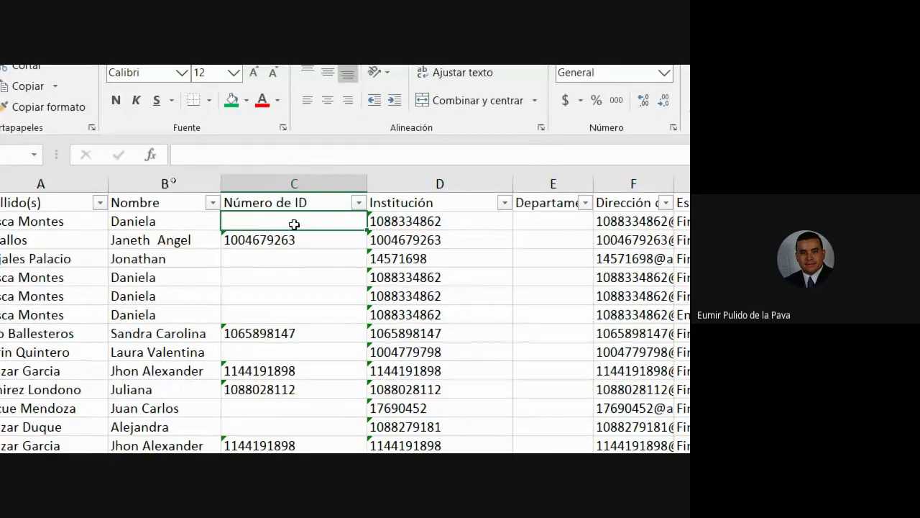
pyautogui.press('Down')
pyautogui.press('Down')
pyautogui.click(259, 281)
pyautogui.click(254, 316)
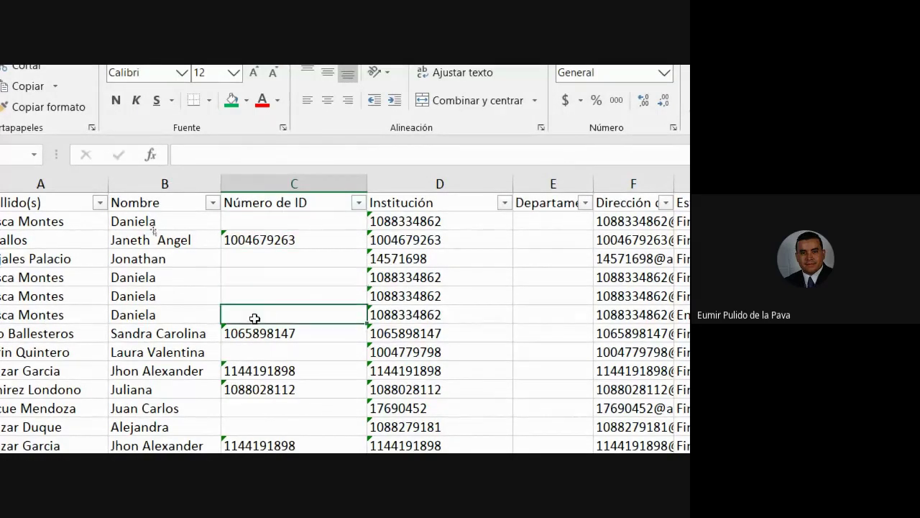
pyautogui.click(255, 354)
pyautogui.click(252, 406)
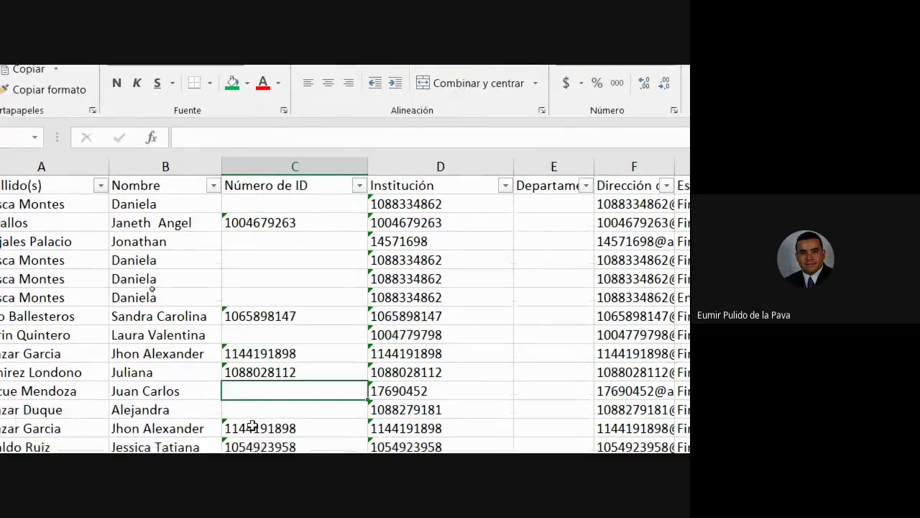
pyautogui.click(282, 368)
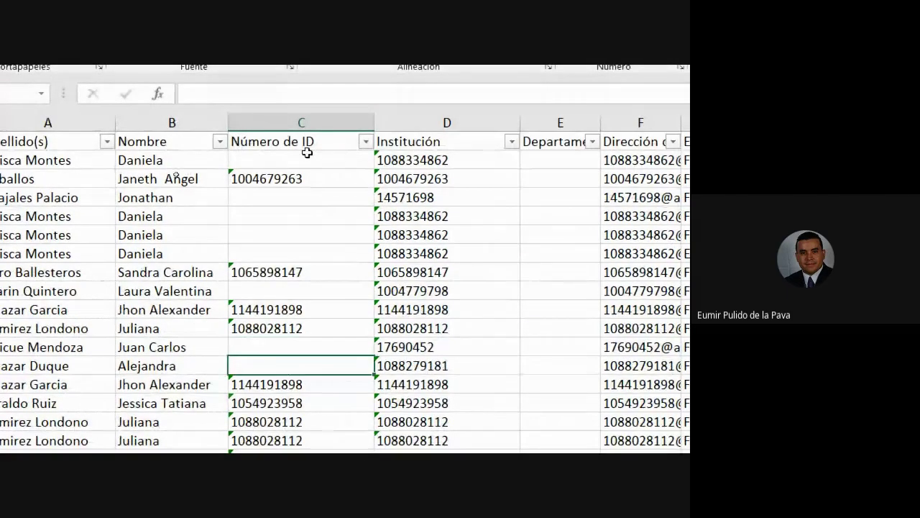
pyautogui.click(447, 139)
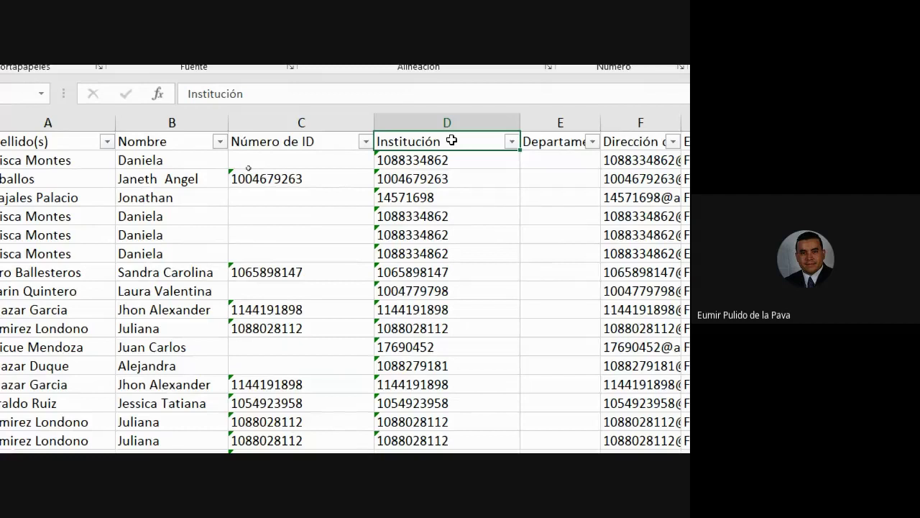
pyautogui.click(263, 177)
pyautogui.click(381, 179)
pyautogui.click(368, 180)
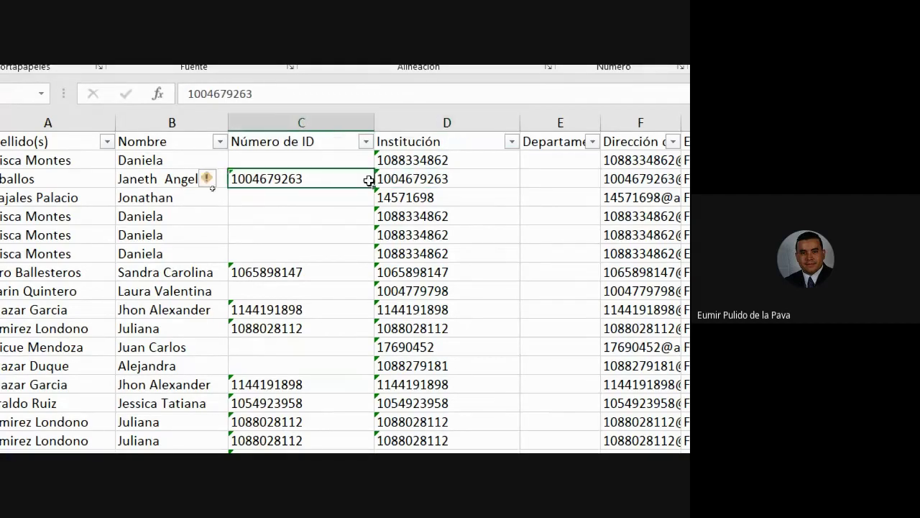
pyautogui.click(382, 178)
pyautogui.click(297, 270)
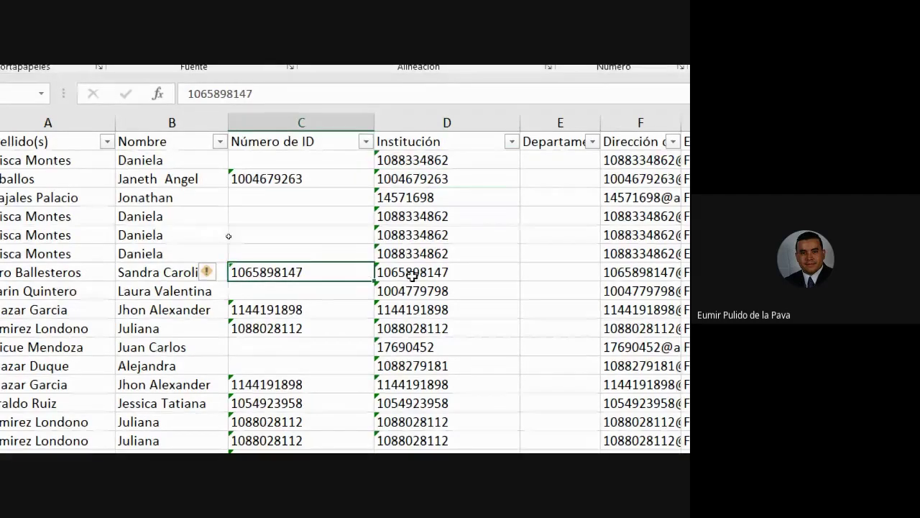
pyautogui.click(403, 310)
pyautogui.click(338, 330)
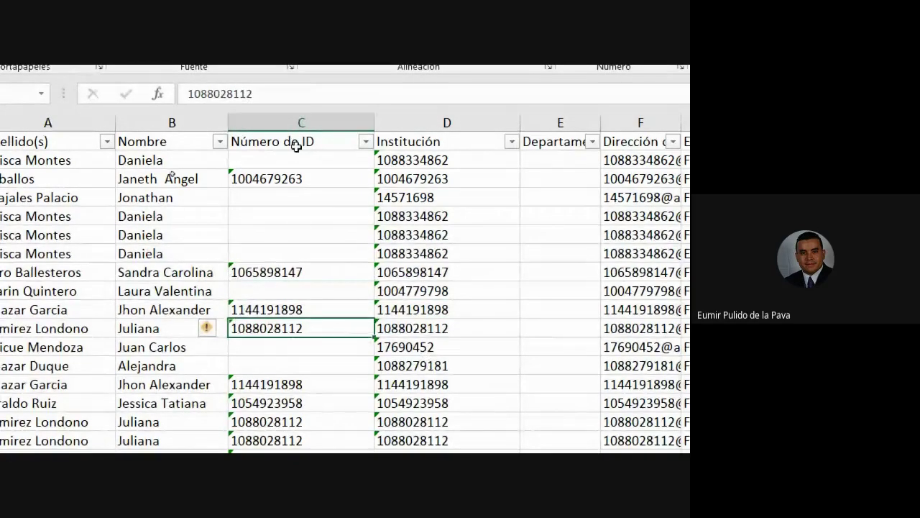
pyautogui.moveTo(299, 160)
pyautogui.mouseDown()
pyautogui.moveTo(317, 449)
pyautogui.moveTo(325, 332)
pyautogui.mouseUp()
pyautogui.scroll(2, 439, 317)
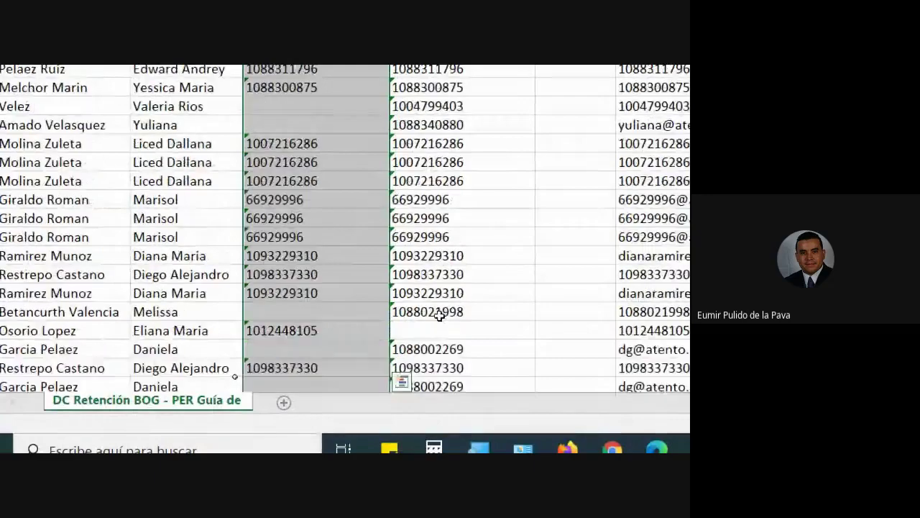
pyautogui.scroll(5, 439, 316)
pyautogui.scroll(2, 394, 94)
pyautogui.scroll(5, 343, 237)
pyautogui.scroll(5, 343, 231)
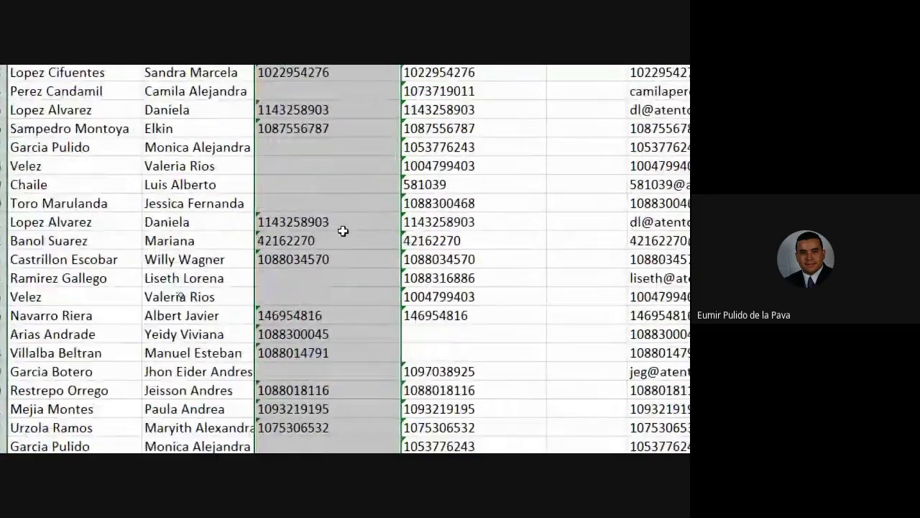
pyautogui.scroll(5, 343, 230)
pyautogui.scroll(3, 343, 231)
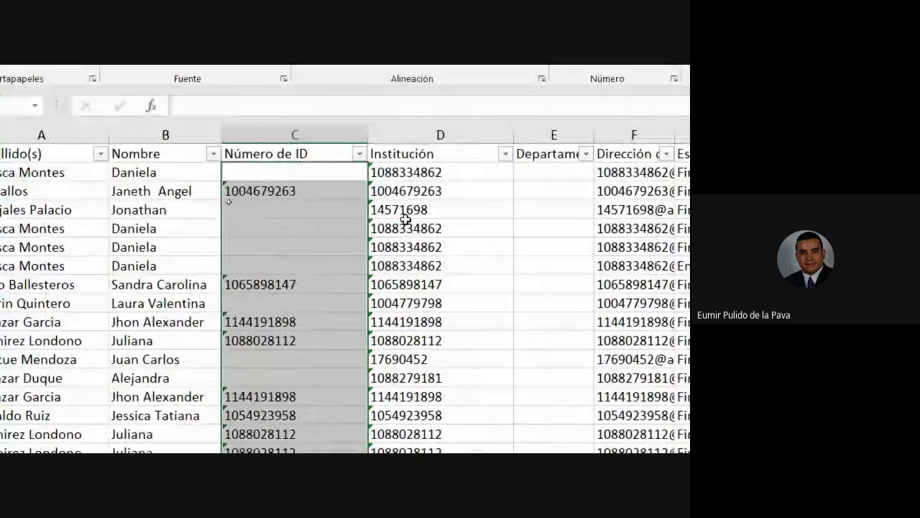
# - Filter Número de ID to show only (Vacías) after unticking (Seleccionar todo)
pyautogui.click(450, 231)
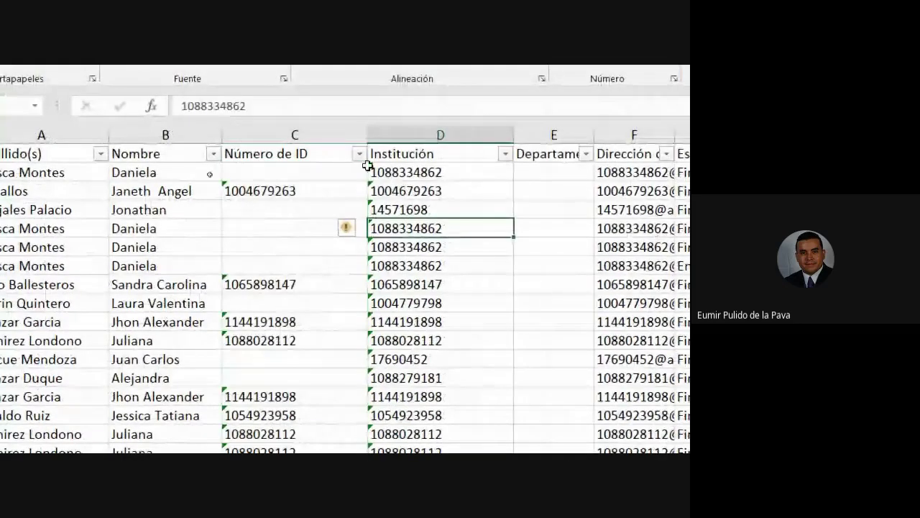
pyautogui.click(359, 154)
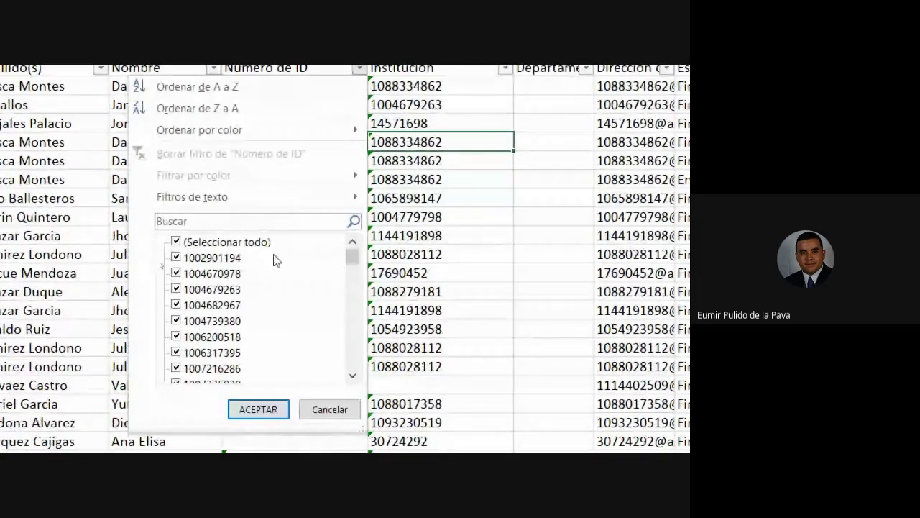
pyautogui.click(253, 242)
pyautogui.moveTo(352, 257); pyautogui.dragTo(352, 377)
pyautogui.click(175, 368)
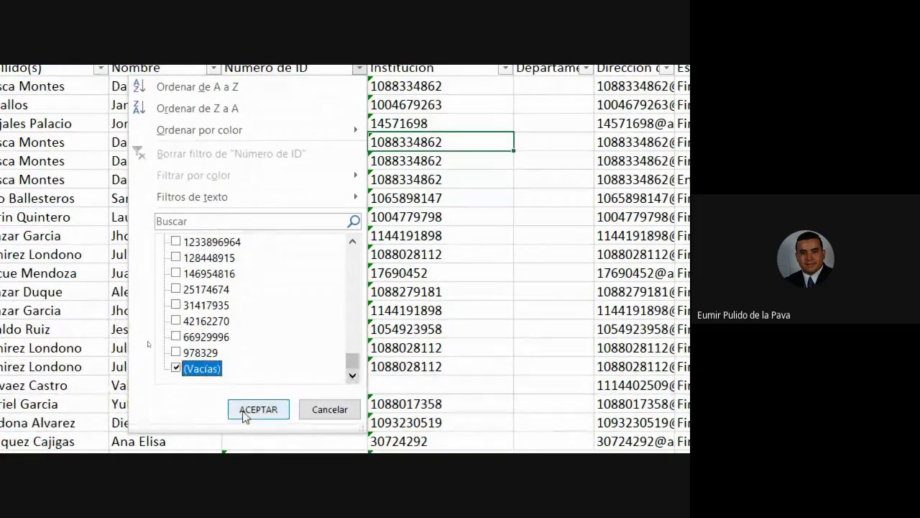
pyautogui.click(244, 412)
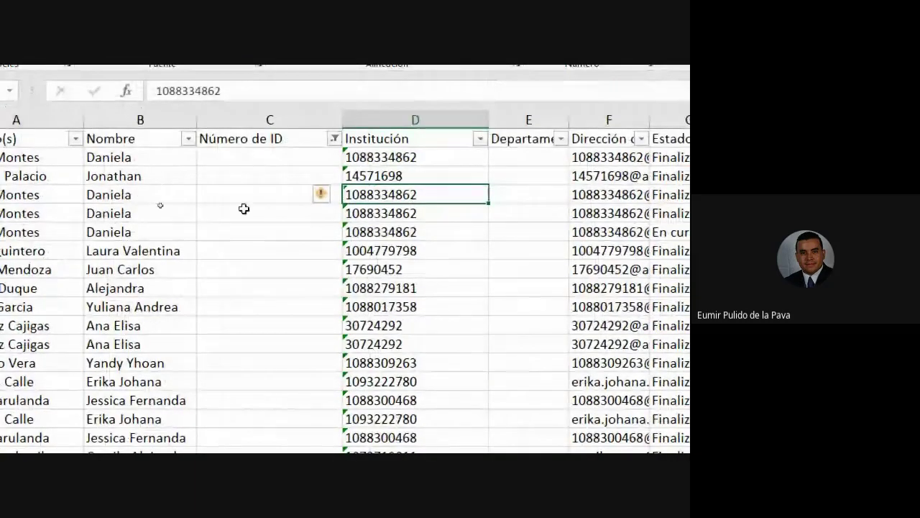
# - Select the visible Institución values in column D to the last row and copy them
pyautogui.moveTo(380, 156)
pyautogui.mouseDown()
pyautogui.moveTo(386, 440)
pyautogui.moveTo(360, 448)
pyautogui.moveTo(420, 319)
pyautogui.mouseUp()
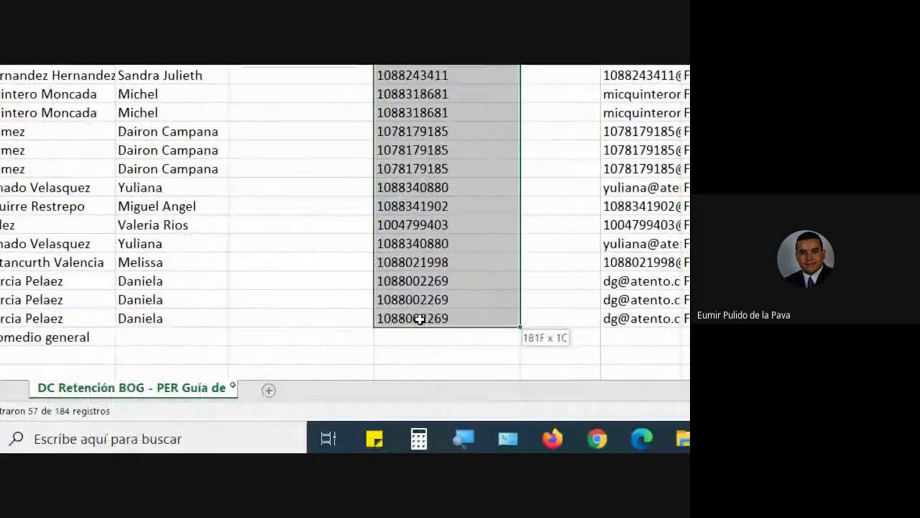
pyautogui.scroll(3, 345, 320)
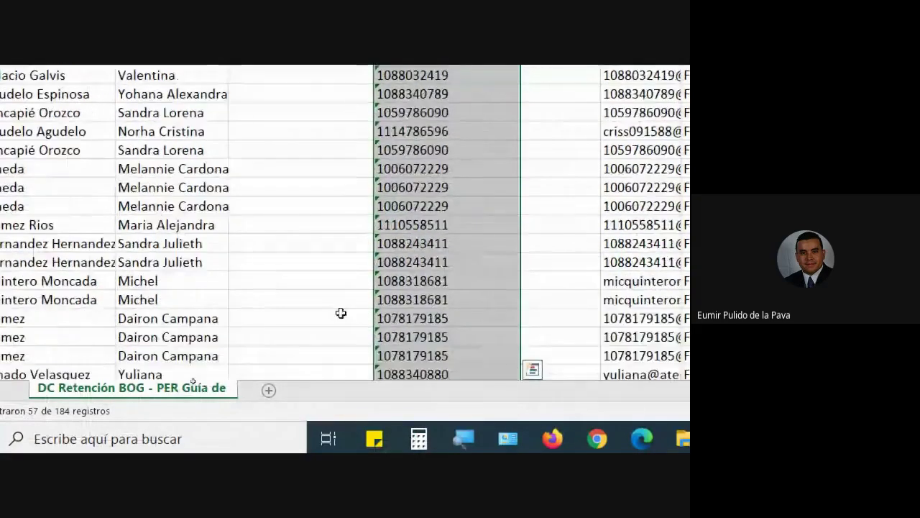
pyautogui.scroll(1, 341, 313)
pyautogui.scroll(6, 341, 313)
pyautogui.scroll(6, 341, 313)
pyautogui.scroll(5, 341, 312)
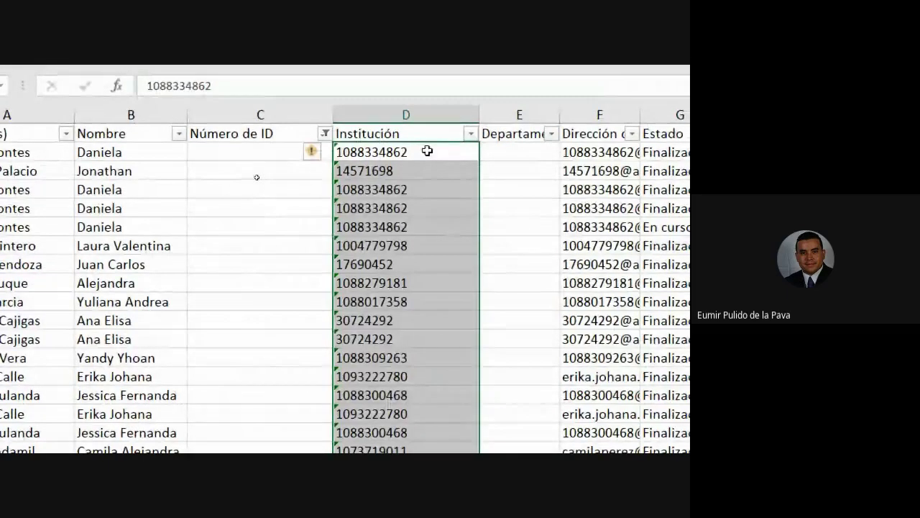
pyautogui.moveTo(427, 151)
pyautogui.mouseDown()
pyautogui.moveTo(431, 392)
pyautogui.moveTo(434, 308)
pyautogui.mouseUp()
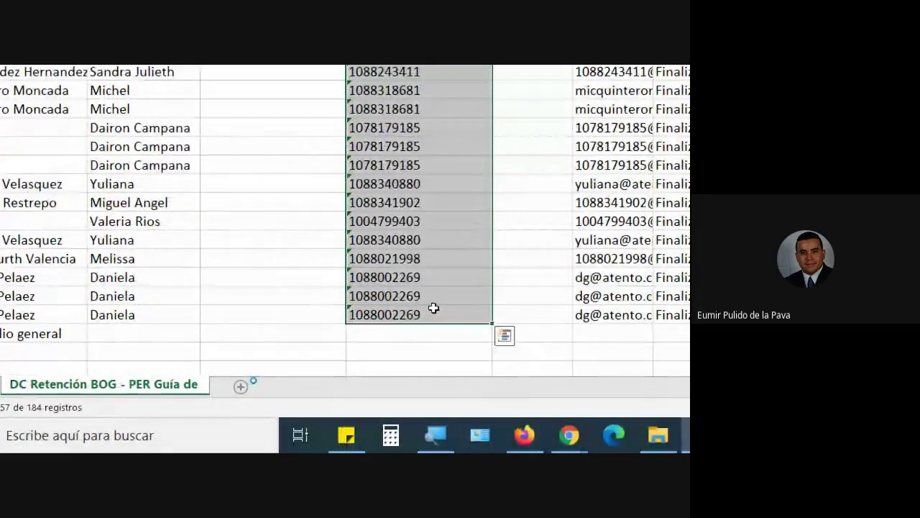
pyautogui.hotkey('ctrl', 'c')
# - Paste the copied Institución values into Número de ID starting at C2
pyautogui.scroll(4, 211, 84)
pyautogui.scroll(4, 212, 84)
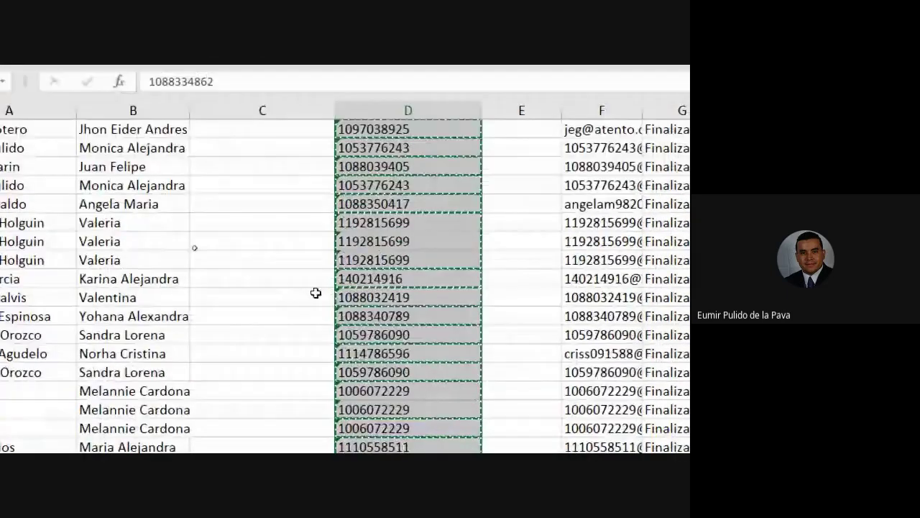
pyautogui.scroll(5, 315, 292)
pyautogui.click(270, 150)
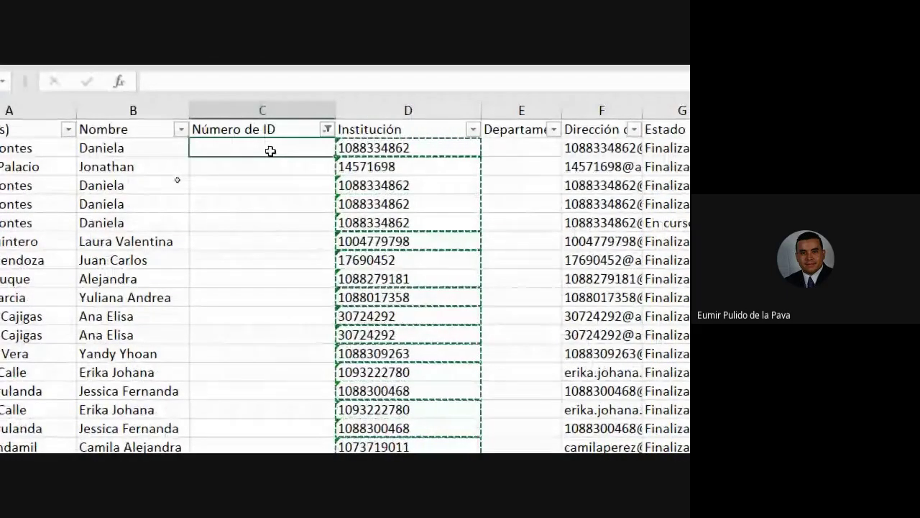
pyautogui.hotkey('ctrl', 'v')
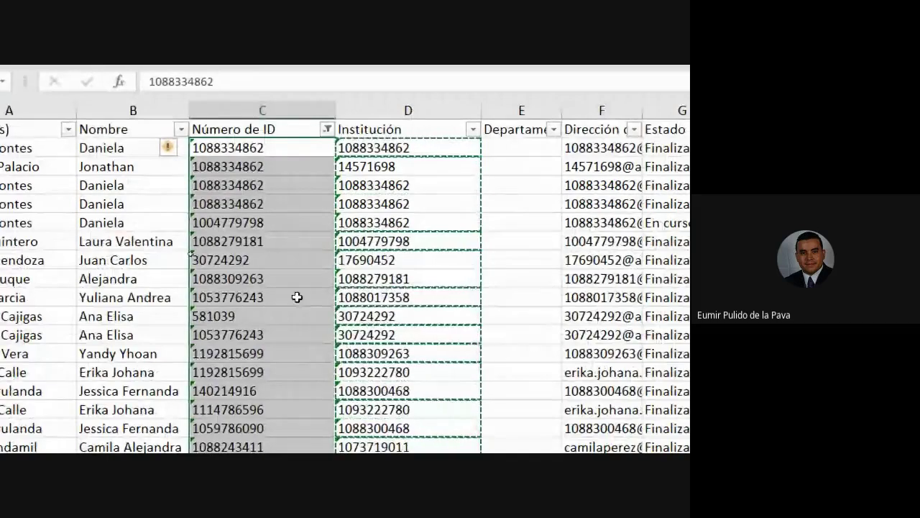
pyautogui.scroll(-2, 297, 429)
pyautogui.scroll(-2, 298, 429)
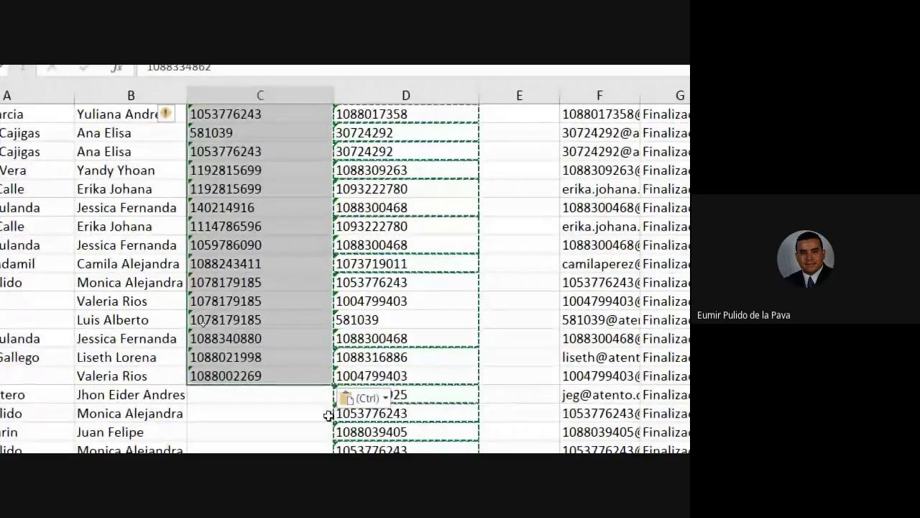
pyautogui.scroll(-3, 329, 377)
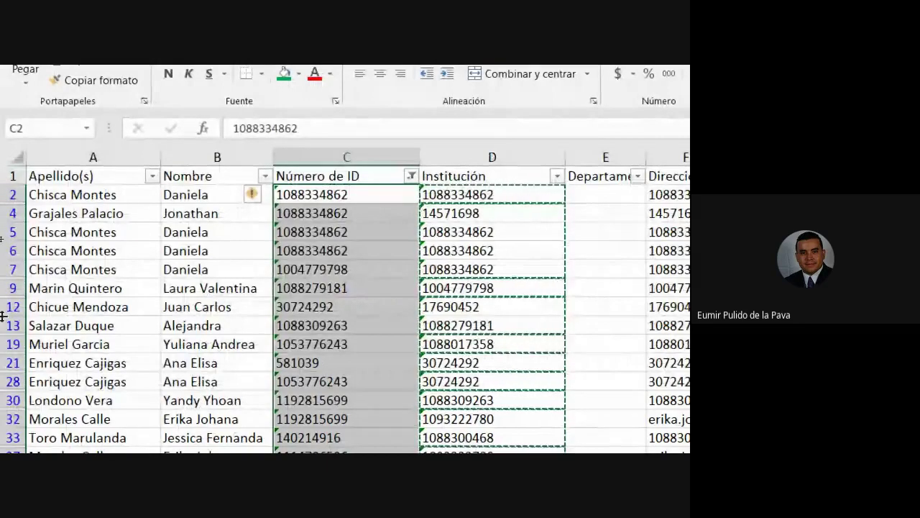
# - Delete the pasted values from column C and return to cell C2
pyautogui.press('Delete')
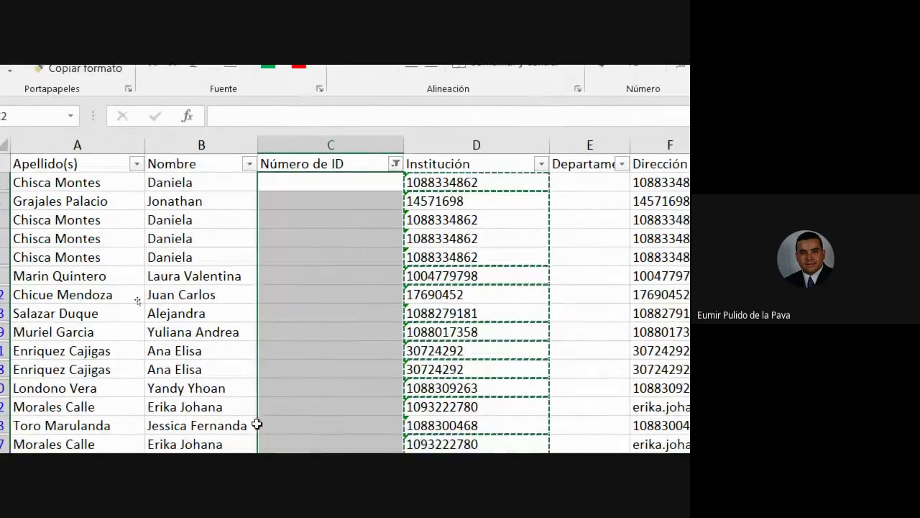
pyautogui.click(335, 288)
pyautogui.click(338, 174)
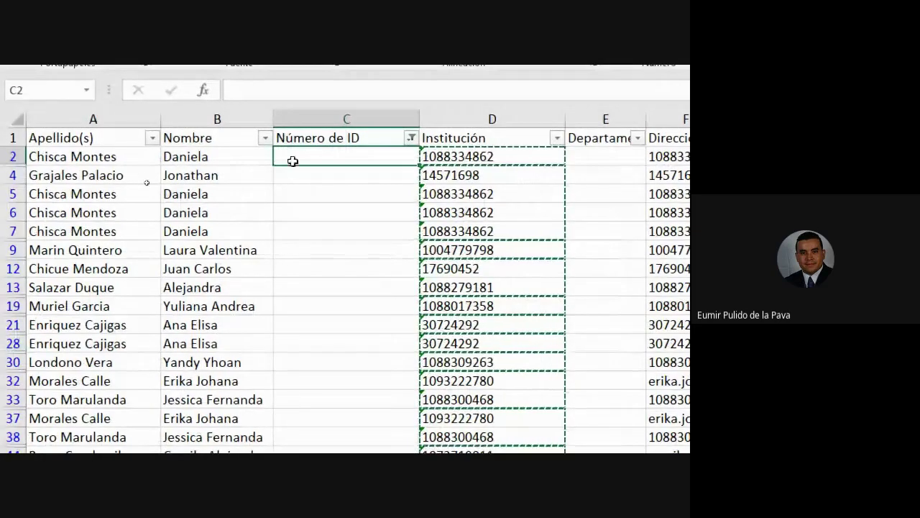
# - Select the blank Número de ID cells from C2 down to row 182
pyautogui.moveTo(293, 161)
pyautogui.mouseDown()
pyautogui.moveTo(290, 448)
pyautogui.moveTo(296, 387)
pyautogui.mouseUp()
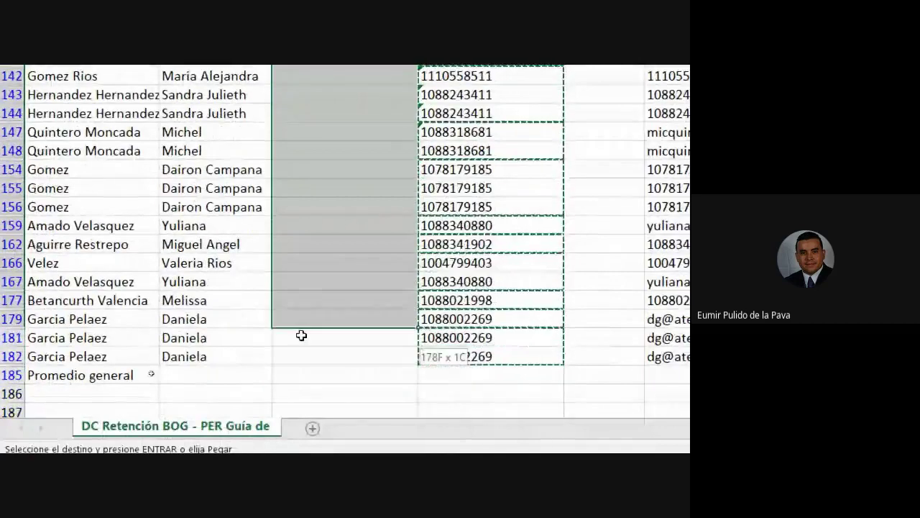
pyautogui.moveTo(296, 386); pyautogui.dragTo(302, 346)
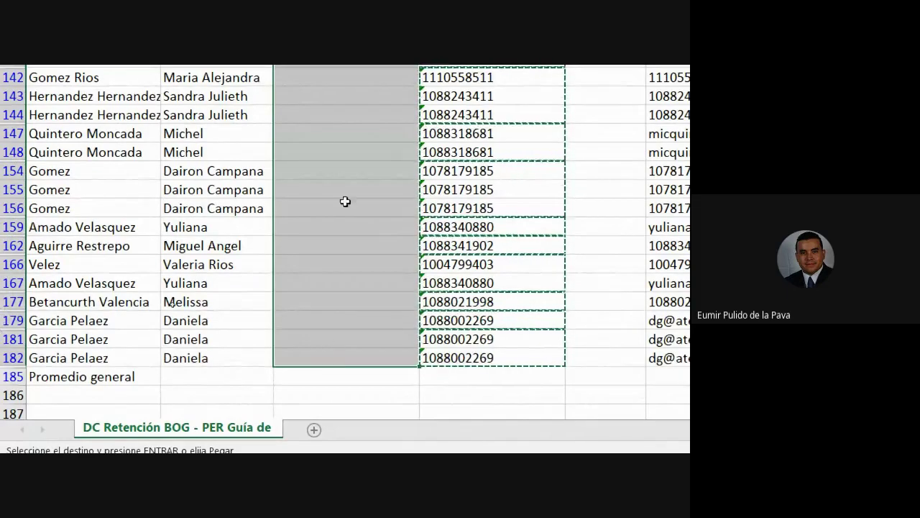
pyautogui.scroll(2, 345, 201)
pyautogui.scroll(1, 353, 144)
pyautogui.scroll(2, 360, 287)
pyautogui.scroll(3, 388, 215)
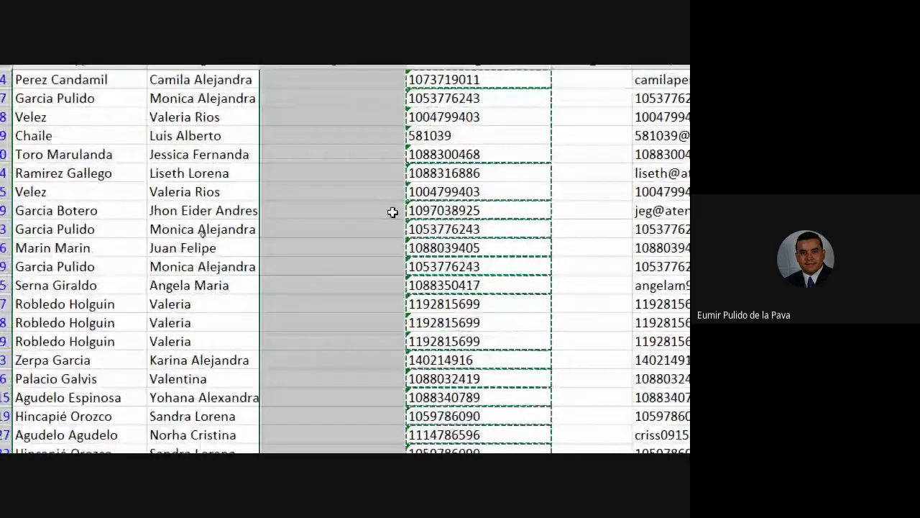
pyautogui.scroll(5, 393, 213)
pyautogui.scroll(4, 347, 208)
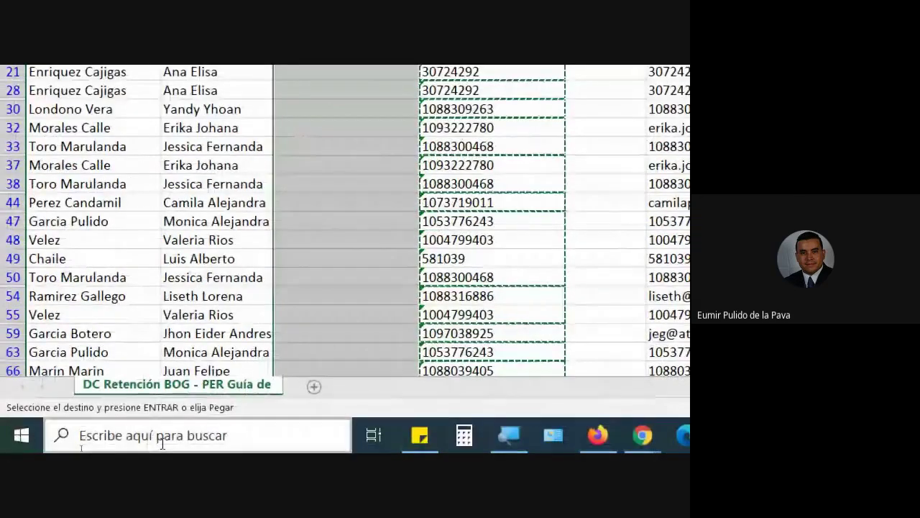
# - Launch the Windows On-Screen Keyboard from taskbar search, move it higher, then close it
pyautogui.click(161, 443)
pyautogui.write('tecla')
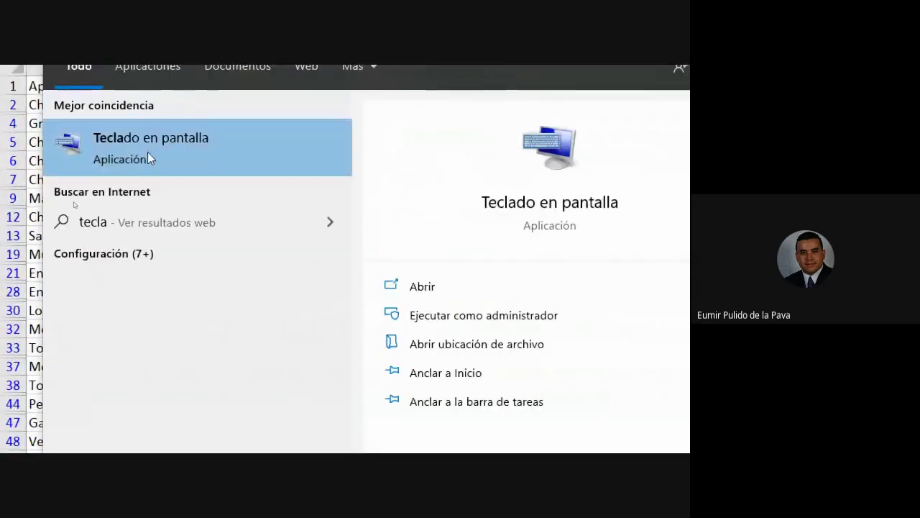
pyautogui.click(148, 152)
pyautogui.moveTo(365, 179); pyautogui.dragTo(327, 90)
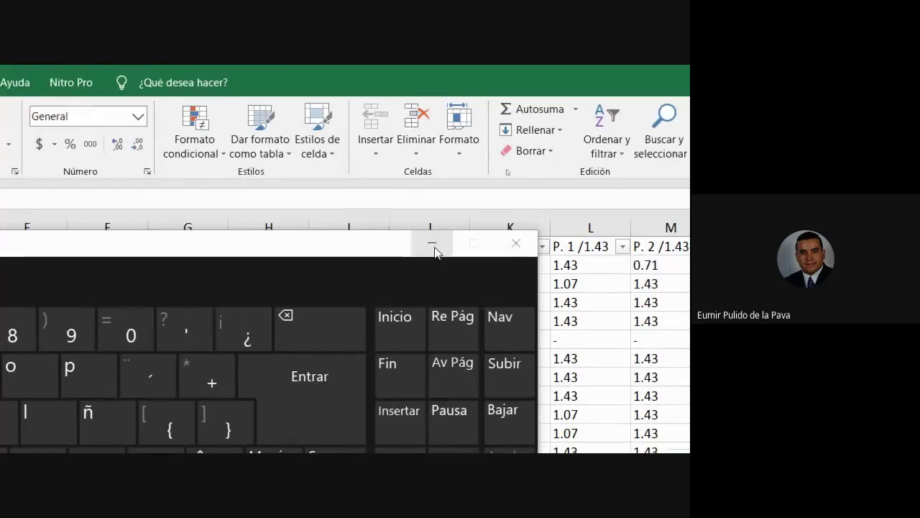
pyautogui.click(434, 242)
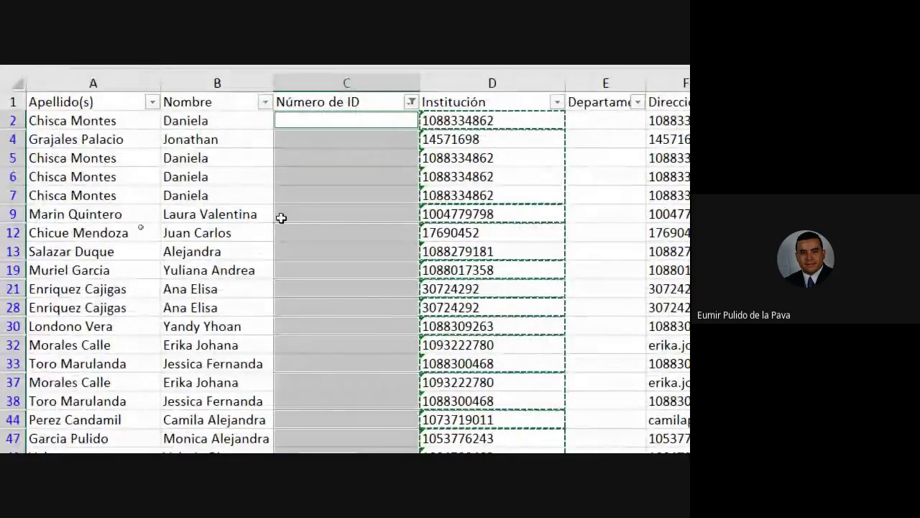
# - Start Magnifier with Win++, raise zoom to 300% and minimize the Lupa window
pyautogui.press('super+plus')
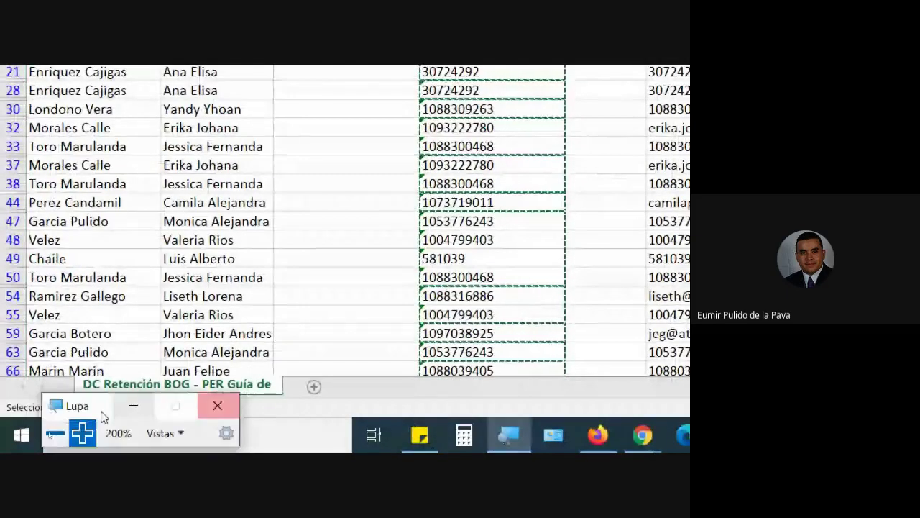
pyautogui.click(81, 433)
pyautogui.click(83, 435)
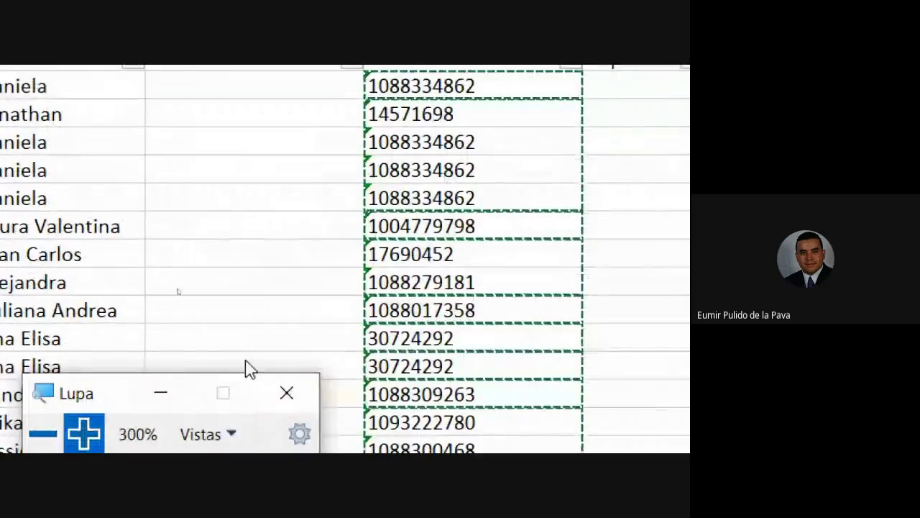
pyautogui.click(160, 392)
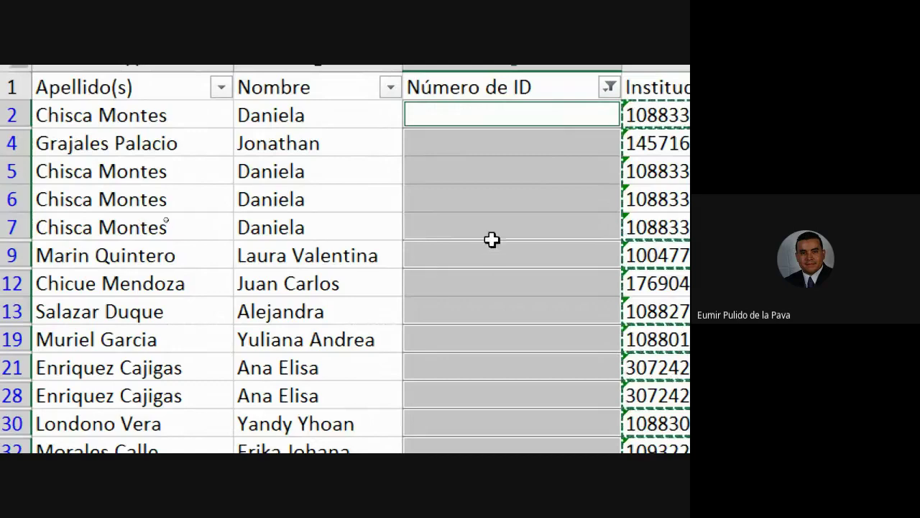
pyautogui.scroll(-2, 463, 398)
pyautogui.hscroll(1, 464, 397)
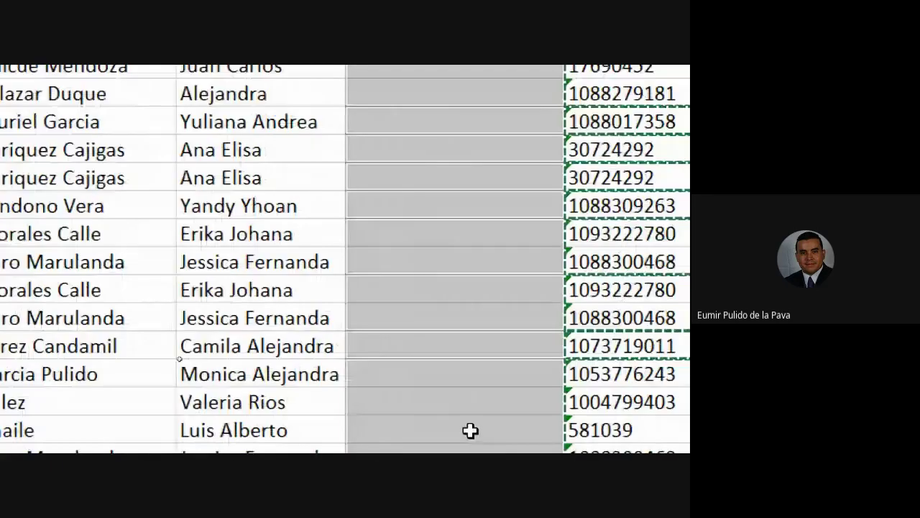
pyautogui.scroll(-2, 471, 429)
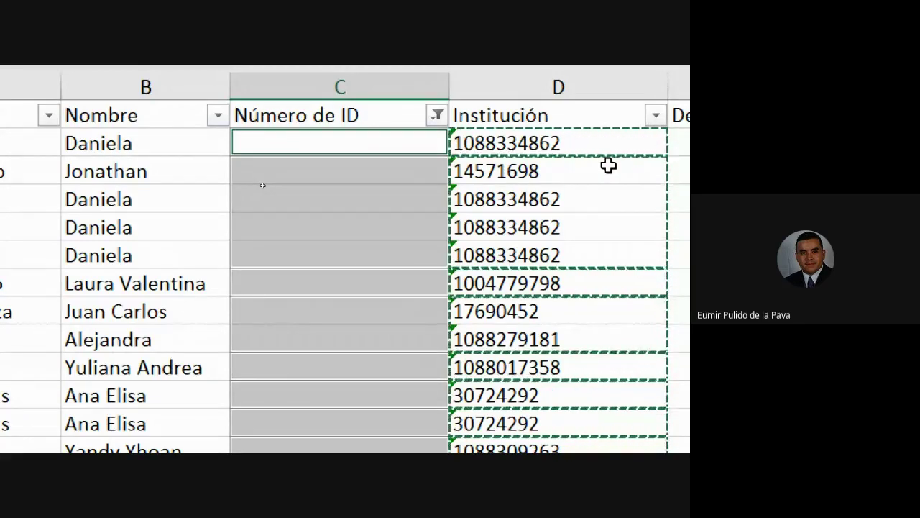
# - Enter =D2 into all selected blank Número de ID cells using Ctrl+Enter
pyautogui.write('=')
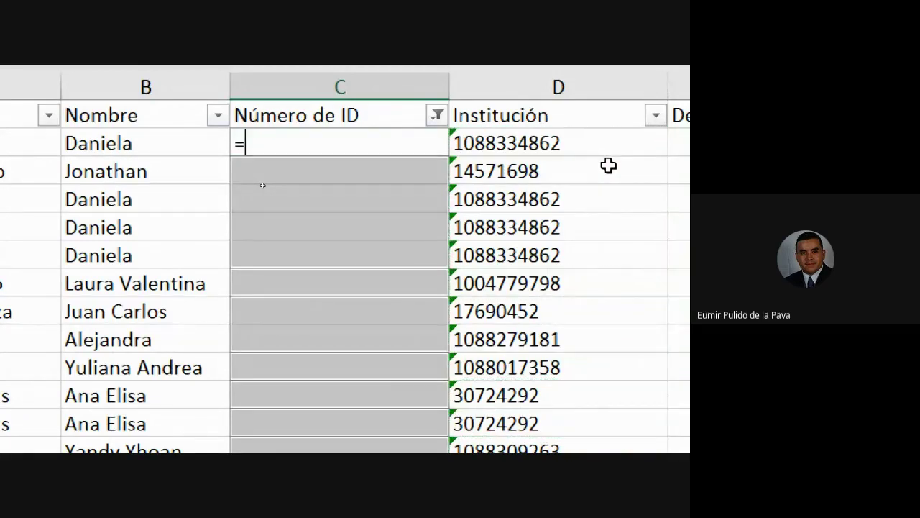
pyautogui.click(507, 143)
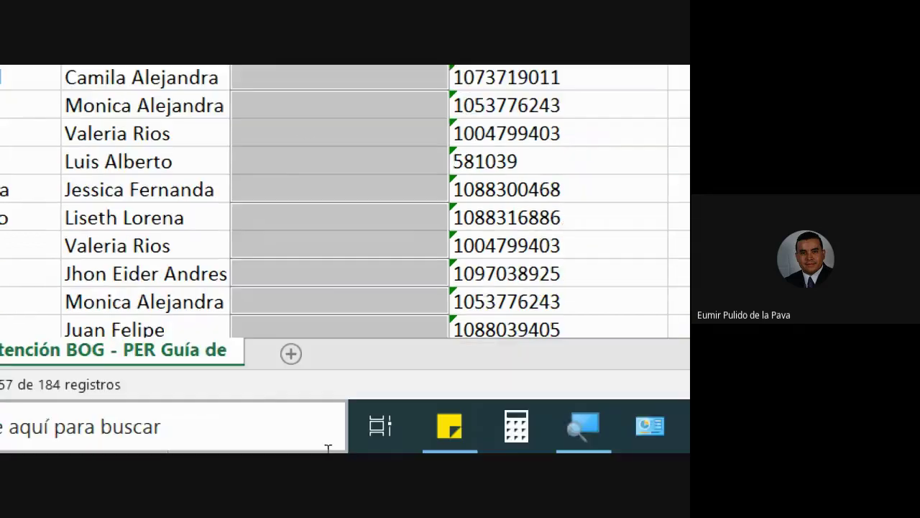
pyautogui.press('ctrl+super+o')
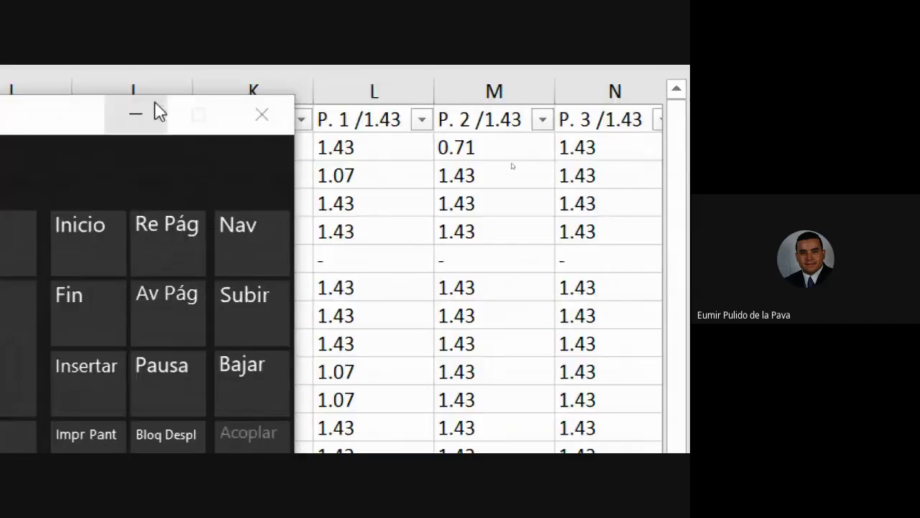
pyautogui.click(127, 118)
pyautogui.write('=D2')
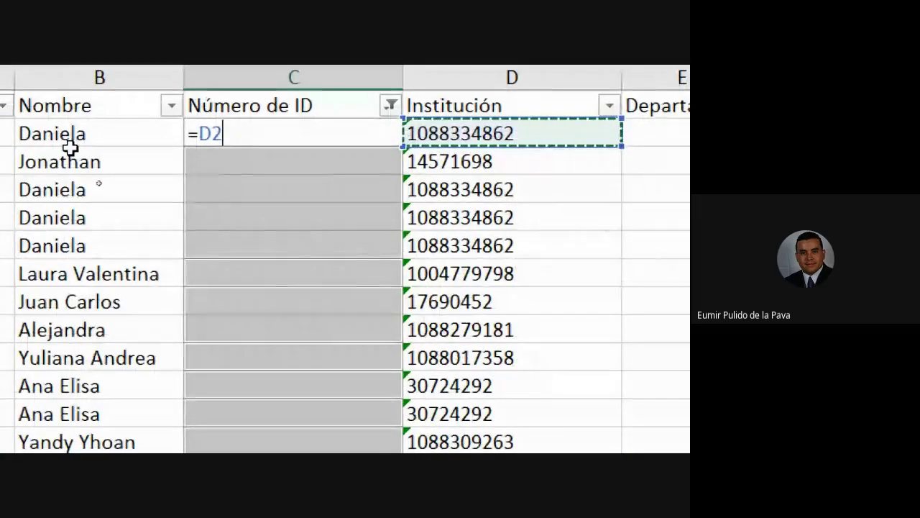
pyautogui.hotkey('ctrl', 'Return')
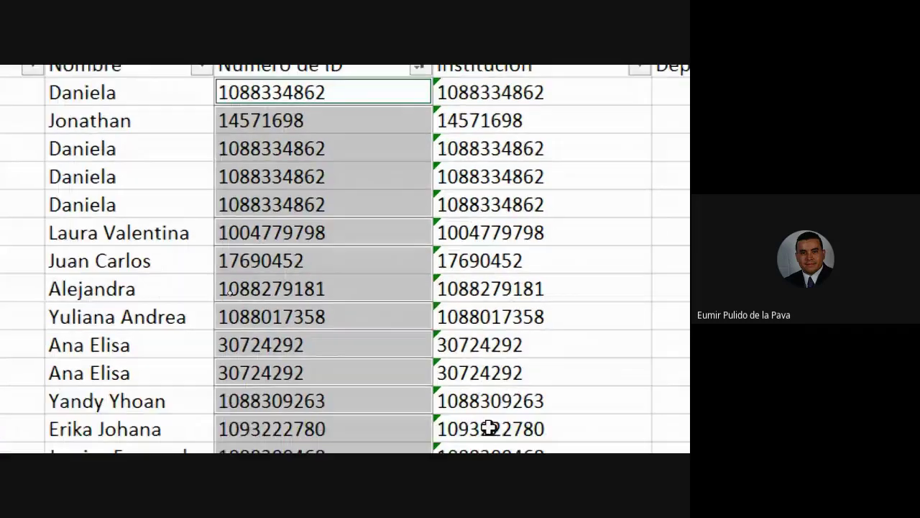
# - Scroll down through the filled rows, then bring the magnifier back to 100%
pyautogui.scroll(-3, 326, 222)
pyautogui.scroll(-2, 366, 312)
pyautogui.scroll(-2, 365, 317)
pyautogui.scroll(-1, 366, 317)
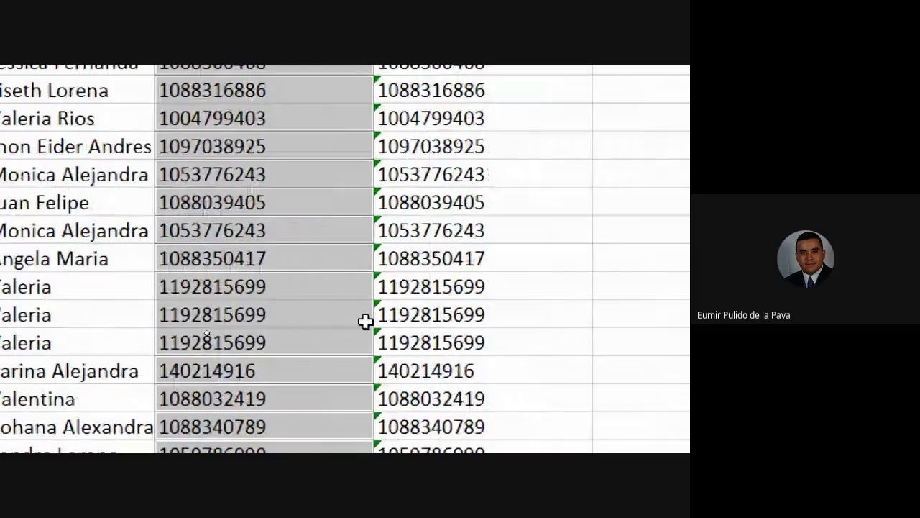
pyautogui.scroll(-1, 365, 322)
pyautogui.scroll(-2, 365, 322)
pyautogui.scroll(-1, 364, 322)
pyautogui.scroll(-1, 365, 322)
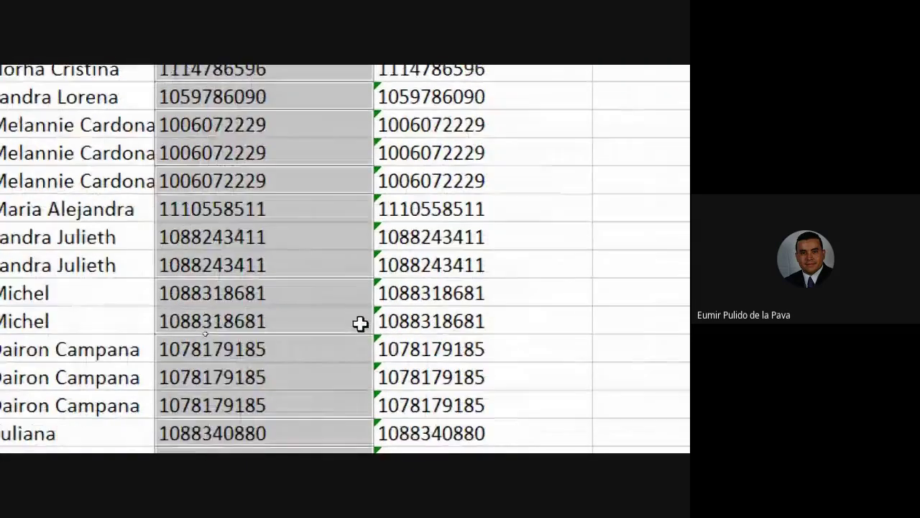
pyautogui.scroll(-1, 359, 323)
pyautogui.scroll(-2, 358, 324)
pyautogui.scroll(-1, 358, 325)
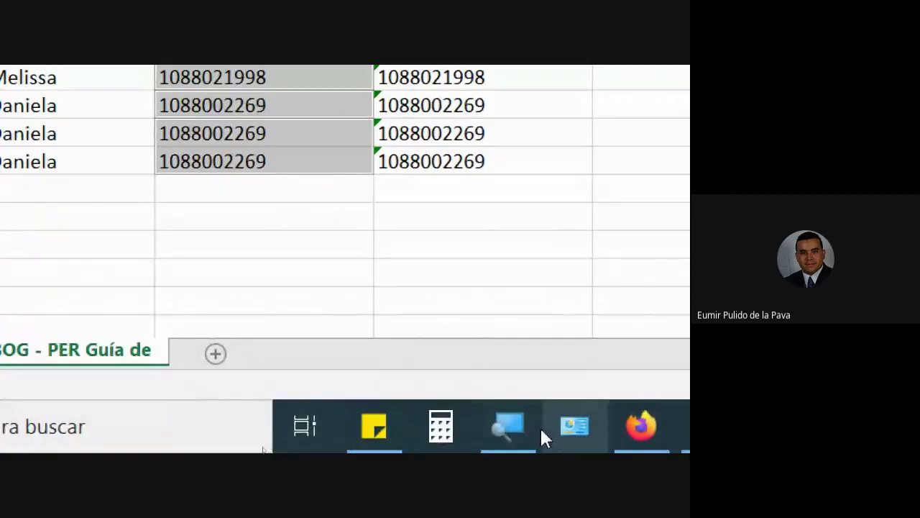
pyautogui.click(493, 449)
pyautogui.click(43, 436)
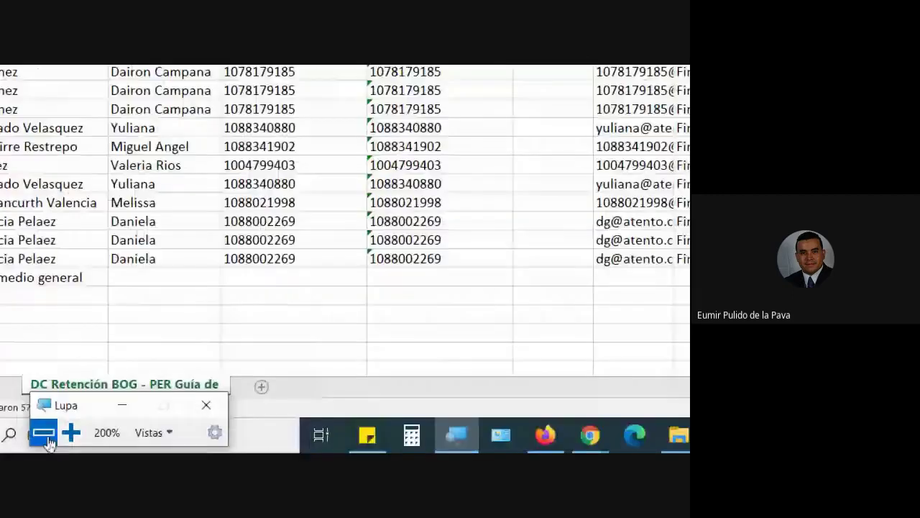
pyautogui.click(41, 442)
# - Switch to Google Meet and admit the participant asking to join
pyautogui.moveTo(322, 443)
pyautogui.click(263, 392)
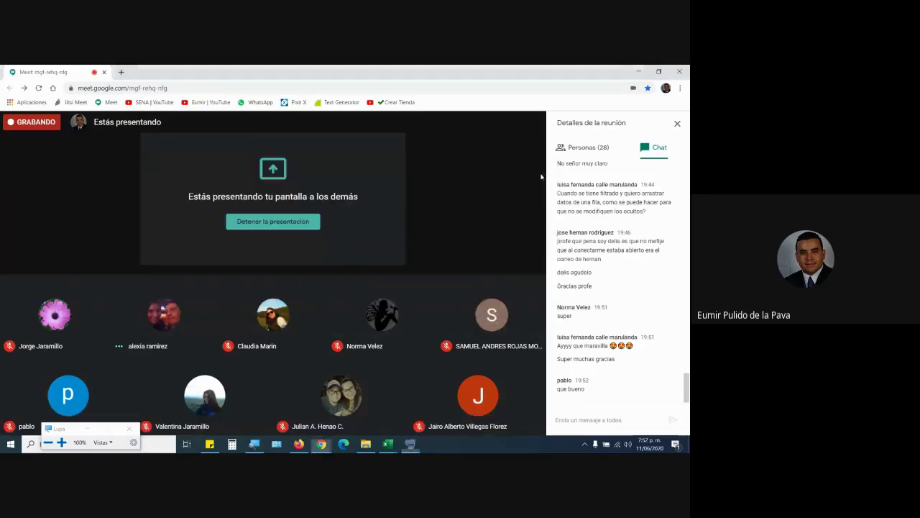
pyautogui.moveTo(461, 310)
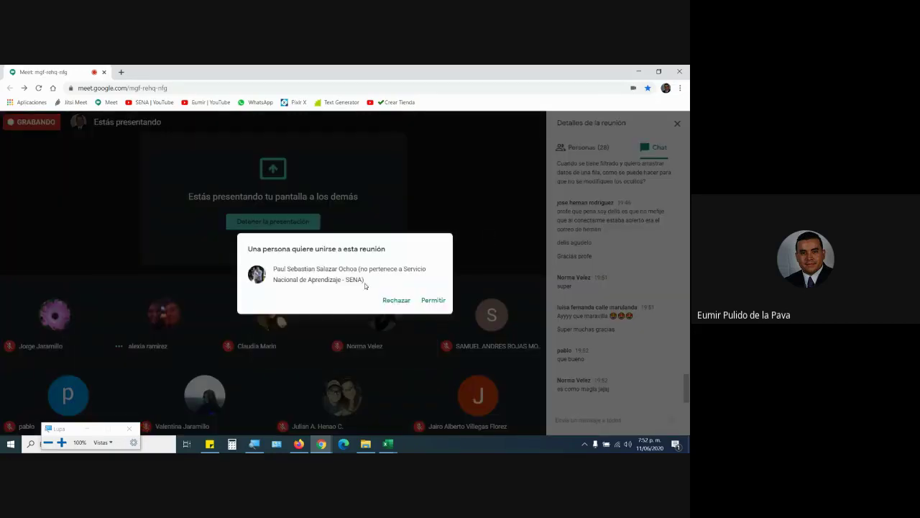
pyautogui.click(433, 300)
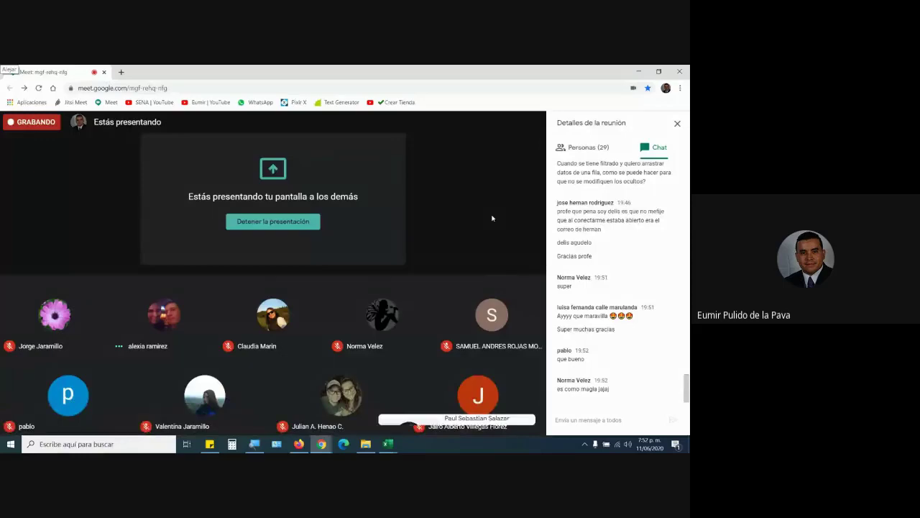
# - Stop the current screen share in the meeting
pyautogui.click(273, 221)
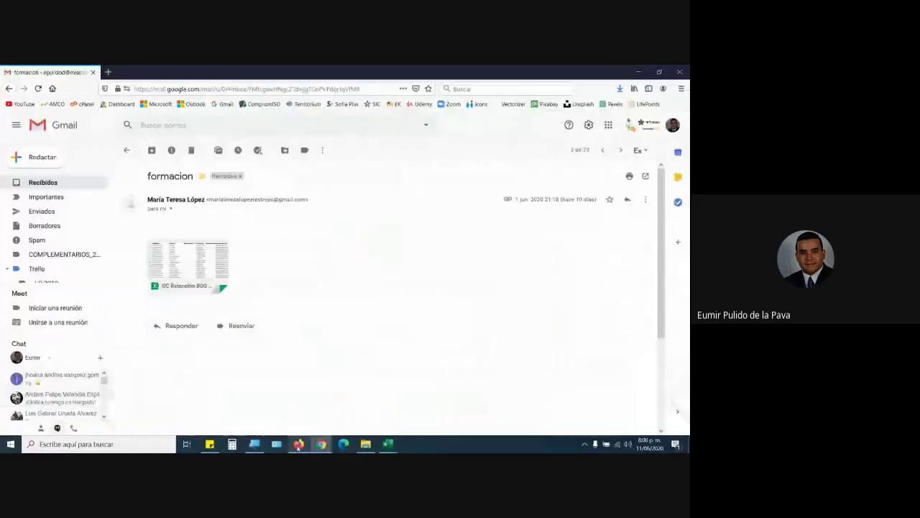
# - In a new tab, search YouTube for the instructor's name and open their channel page
pyautogui.click(108, 72)
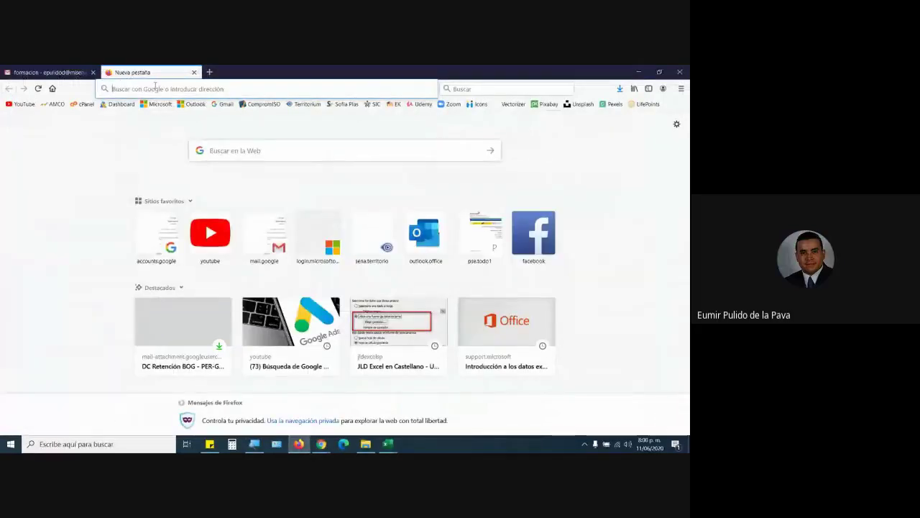
pyautogui.click(210, 149)
pyautogui.click(211, 242)
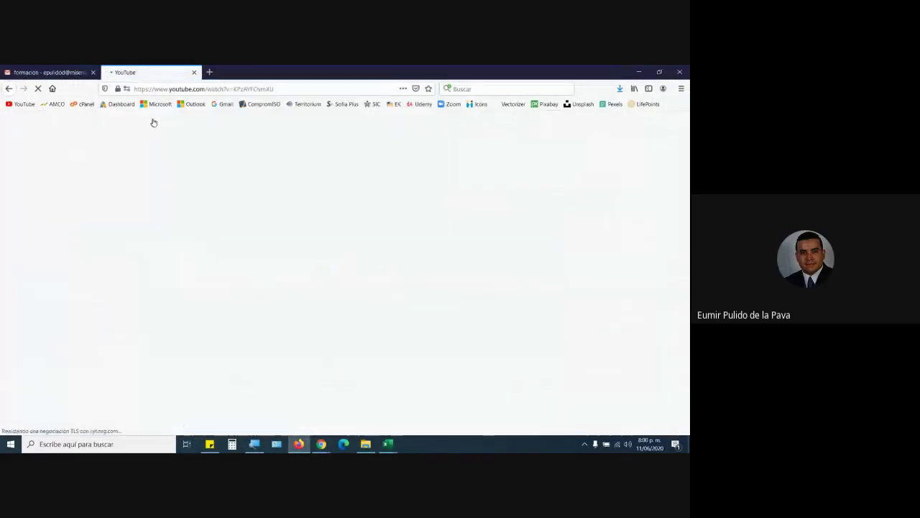
pyautogui.click(208, 123)
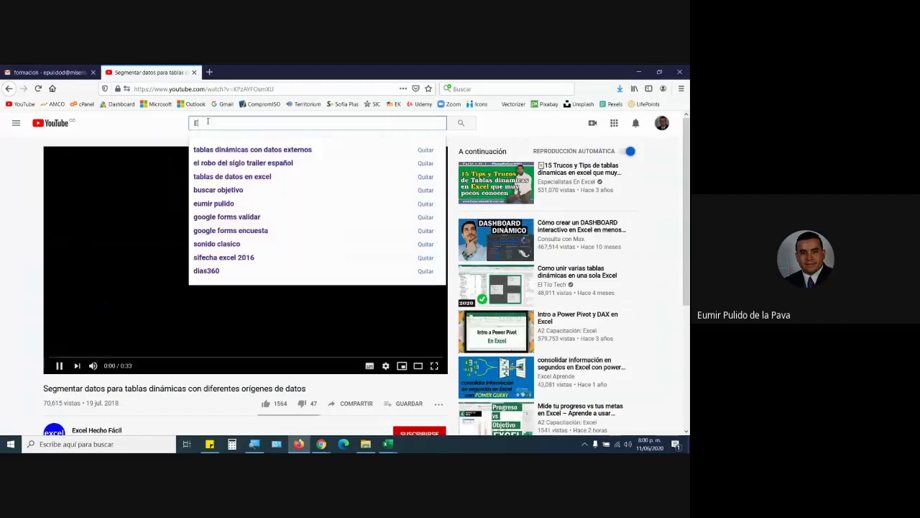
pyautogui.write('EUMIR')
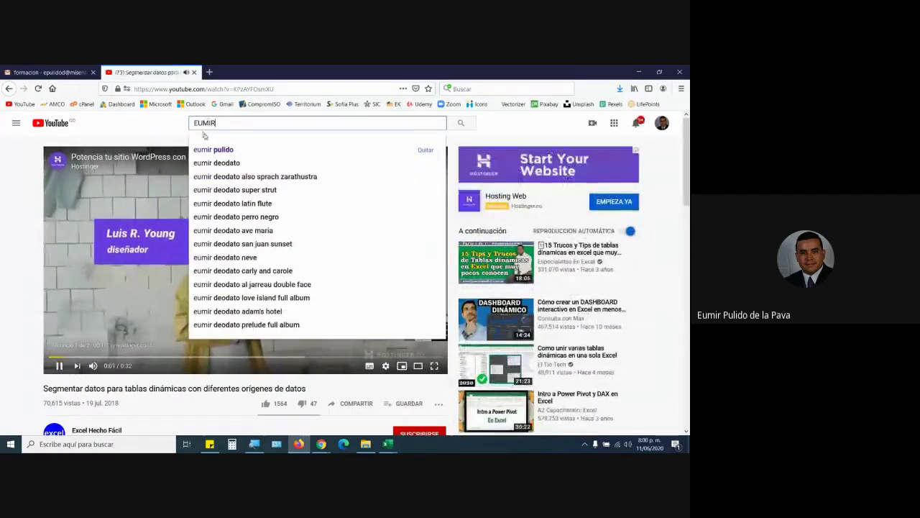
pyautogui.click(214, 150)
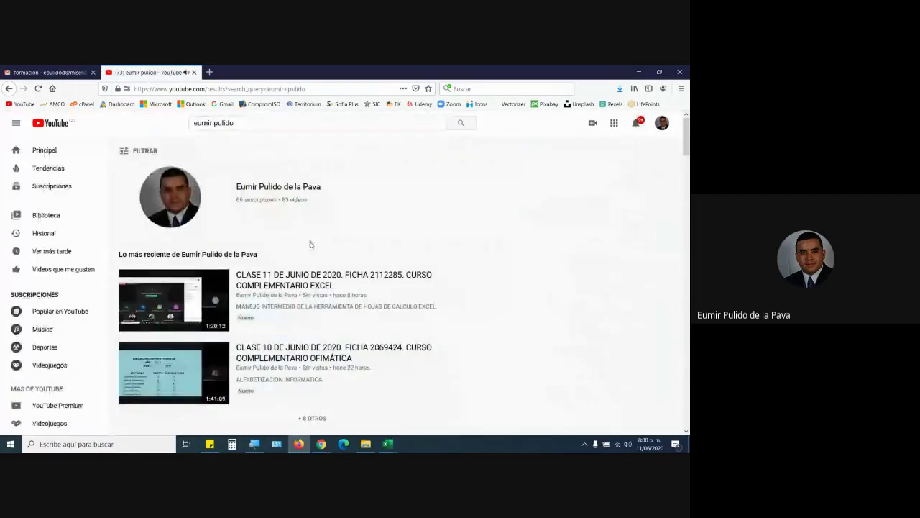
pyautogui.click(222, 203)
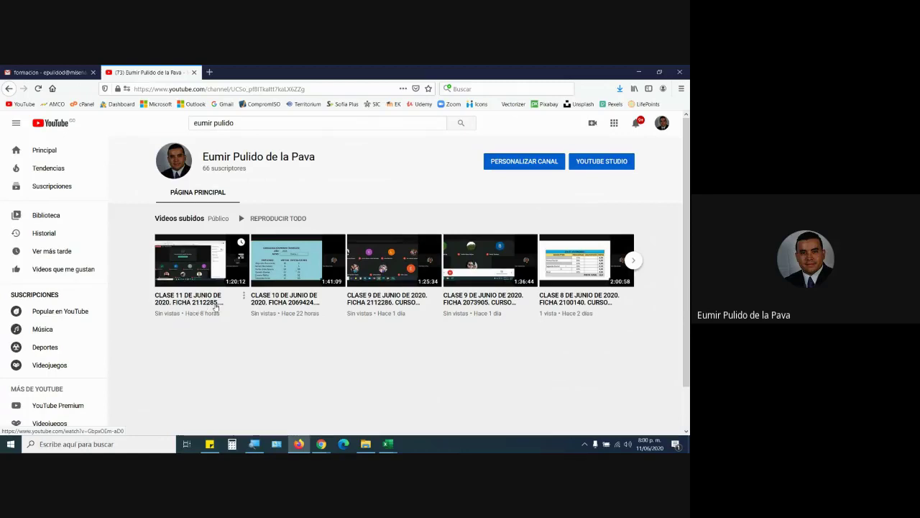
# - Show the channel's 'Videos subidos' grid and scroll through the uploaded class videos
pyautogui.click(180, 219)
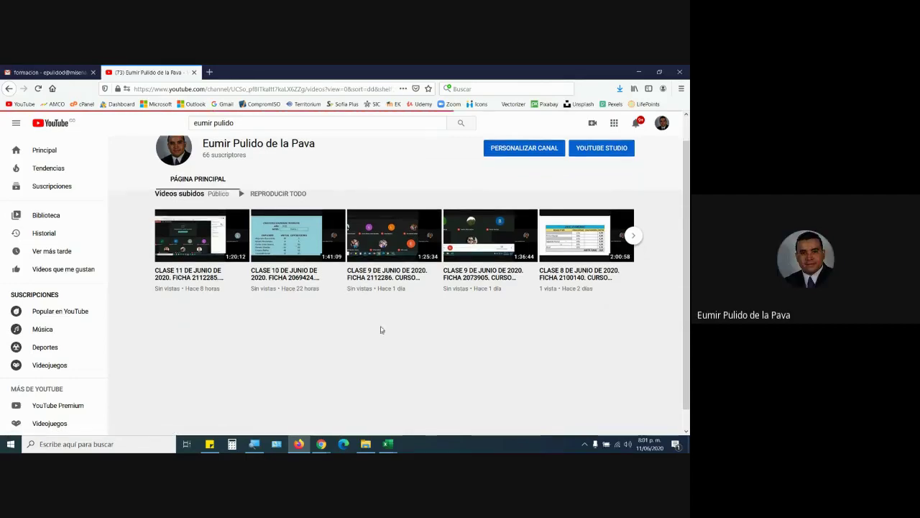
pyautogui.scroll(-3, 456, 341)
pyautogui.scroll(-3, 530, 354)
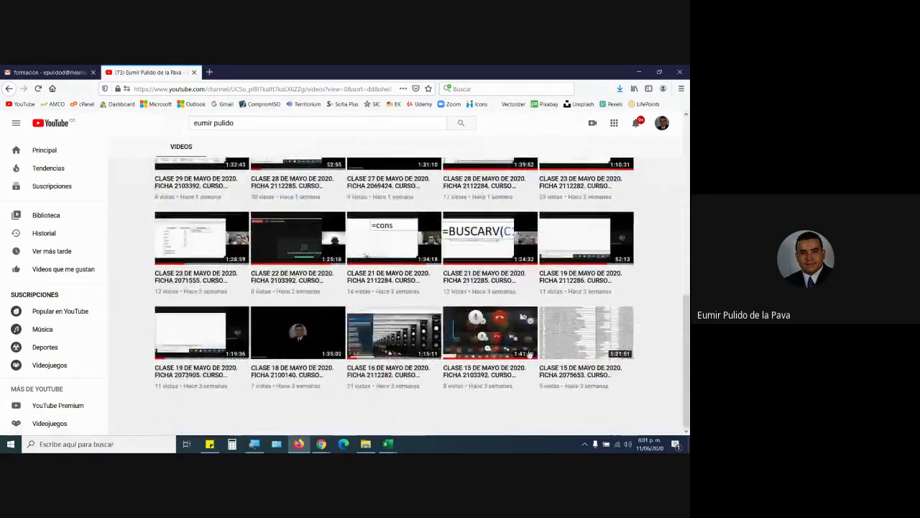
pyautogui.scroll(4, 525, 352)
pyautogui.scroll(2, 503, 351)
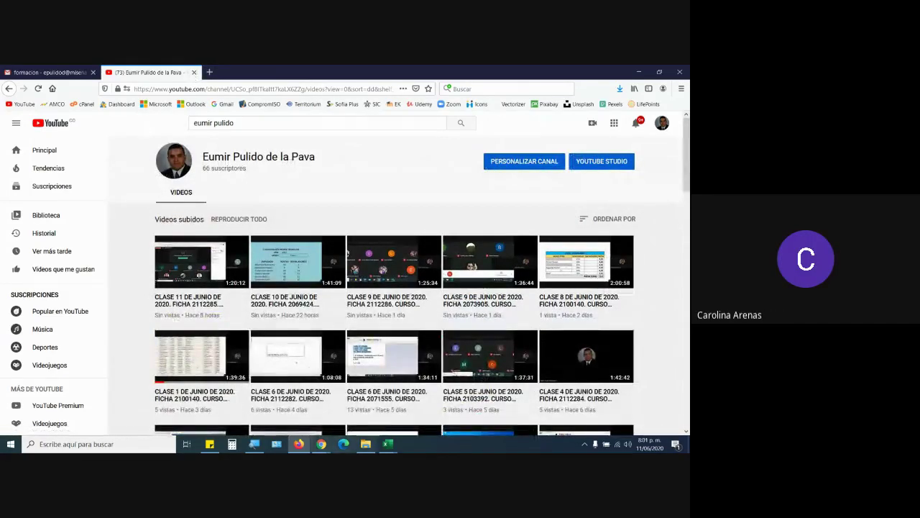
# - Return to the Meet window and click 'Dejar de compartir' to end sharing
pyautogui.moveTo(322, 444)
pyautogui.click(355, 415)
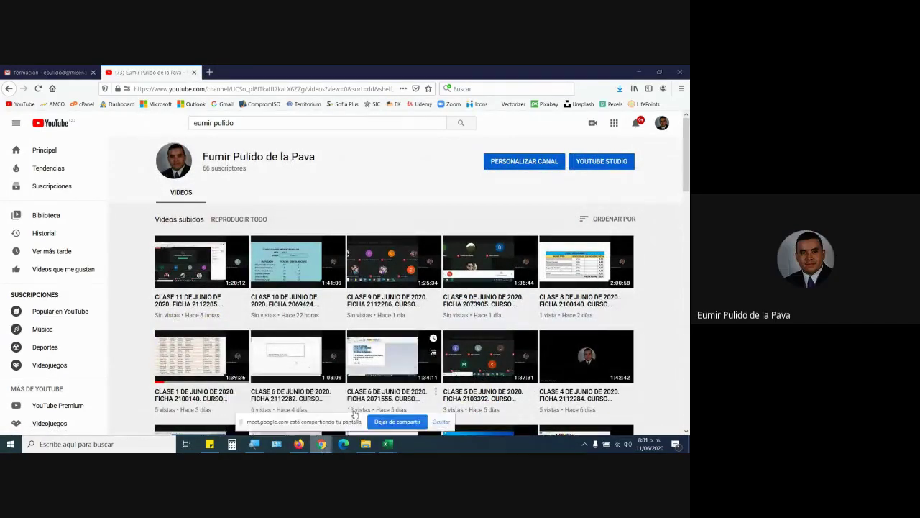
pyautogui.click(397, 421)
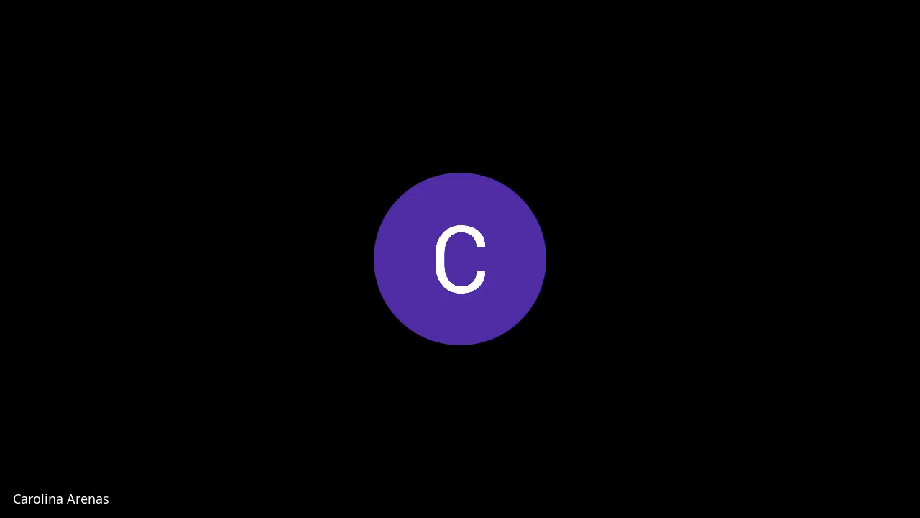